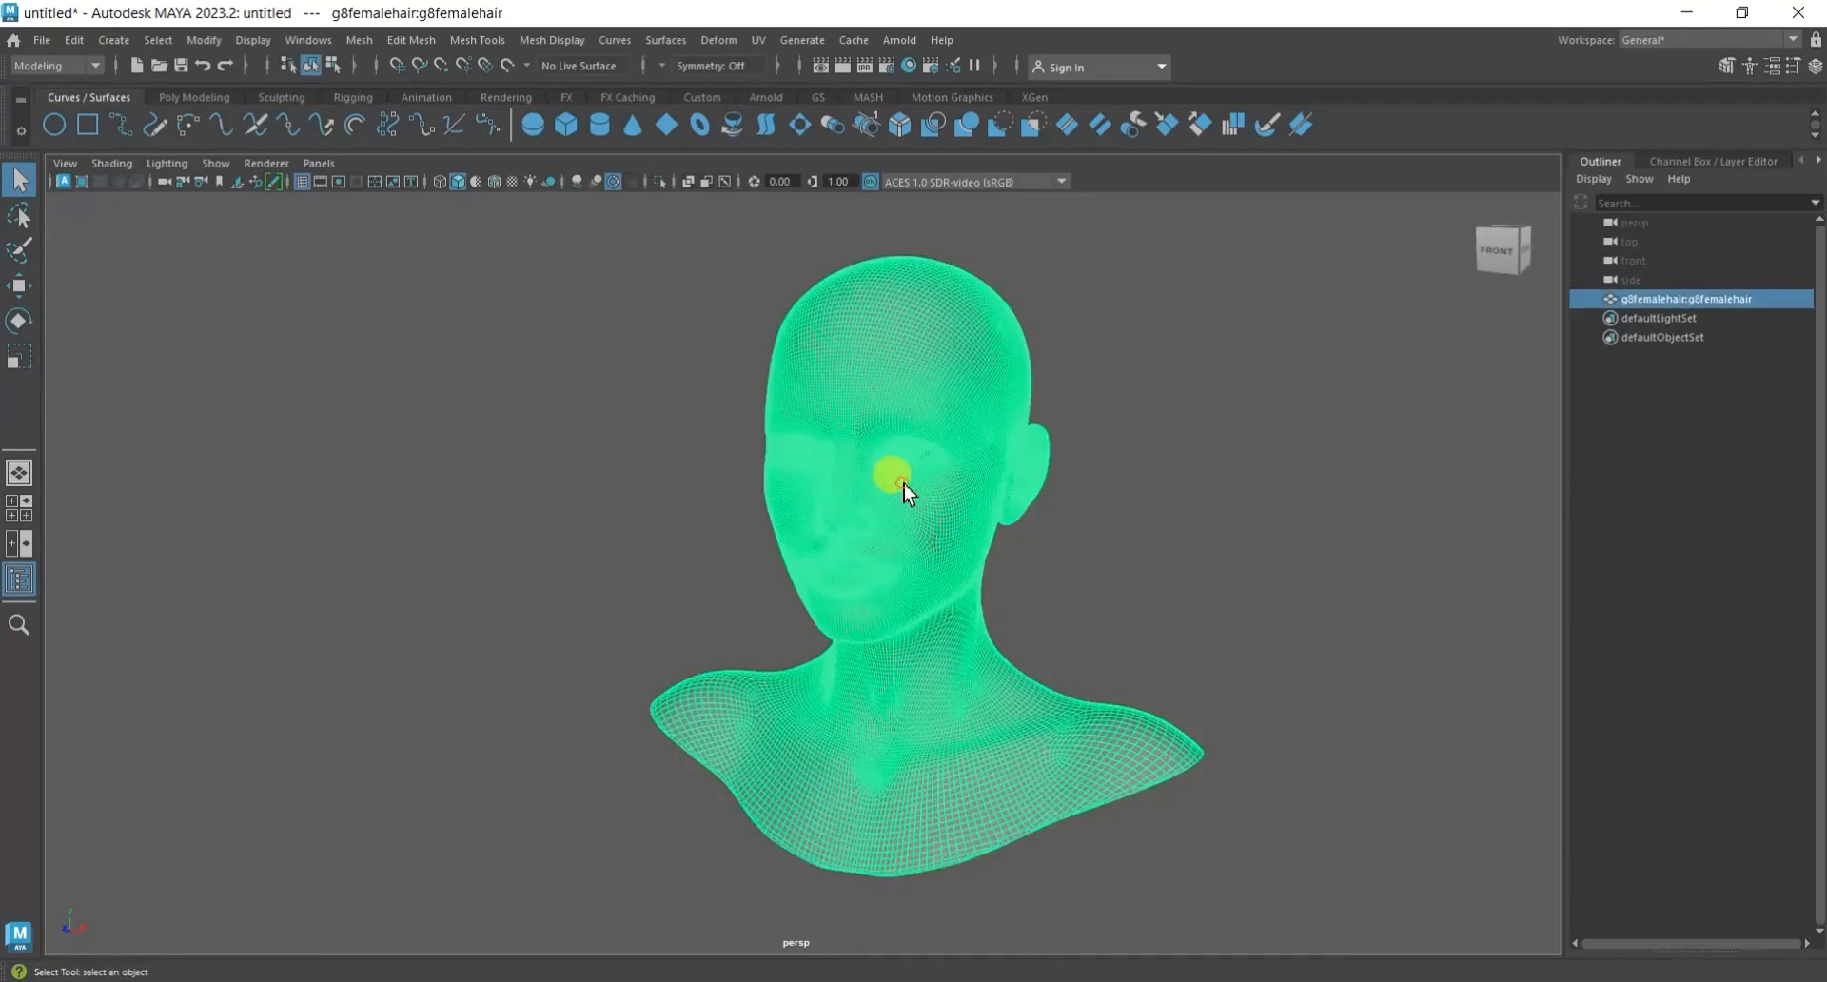
{"action": "right_click_drag", "start_coordinate": [919, 327], "coordinate": [1087, 881]}
{"action": "left_click", "coordinate": [1234, 533]}
{"action": "left_click_drag", "start_coordinate": [1226, 527], "coordinate": [1190, 476], "text": "alt"}
{"action": "left_click", "coordinate": [1687, 299]}
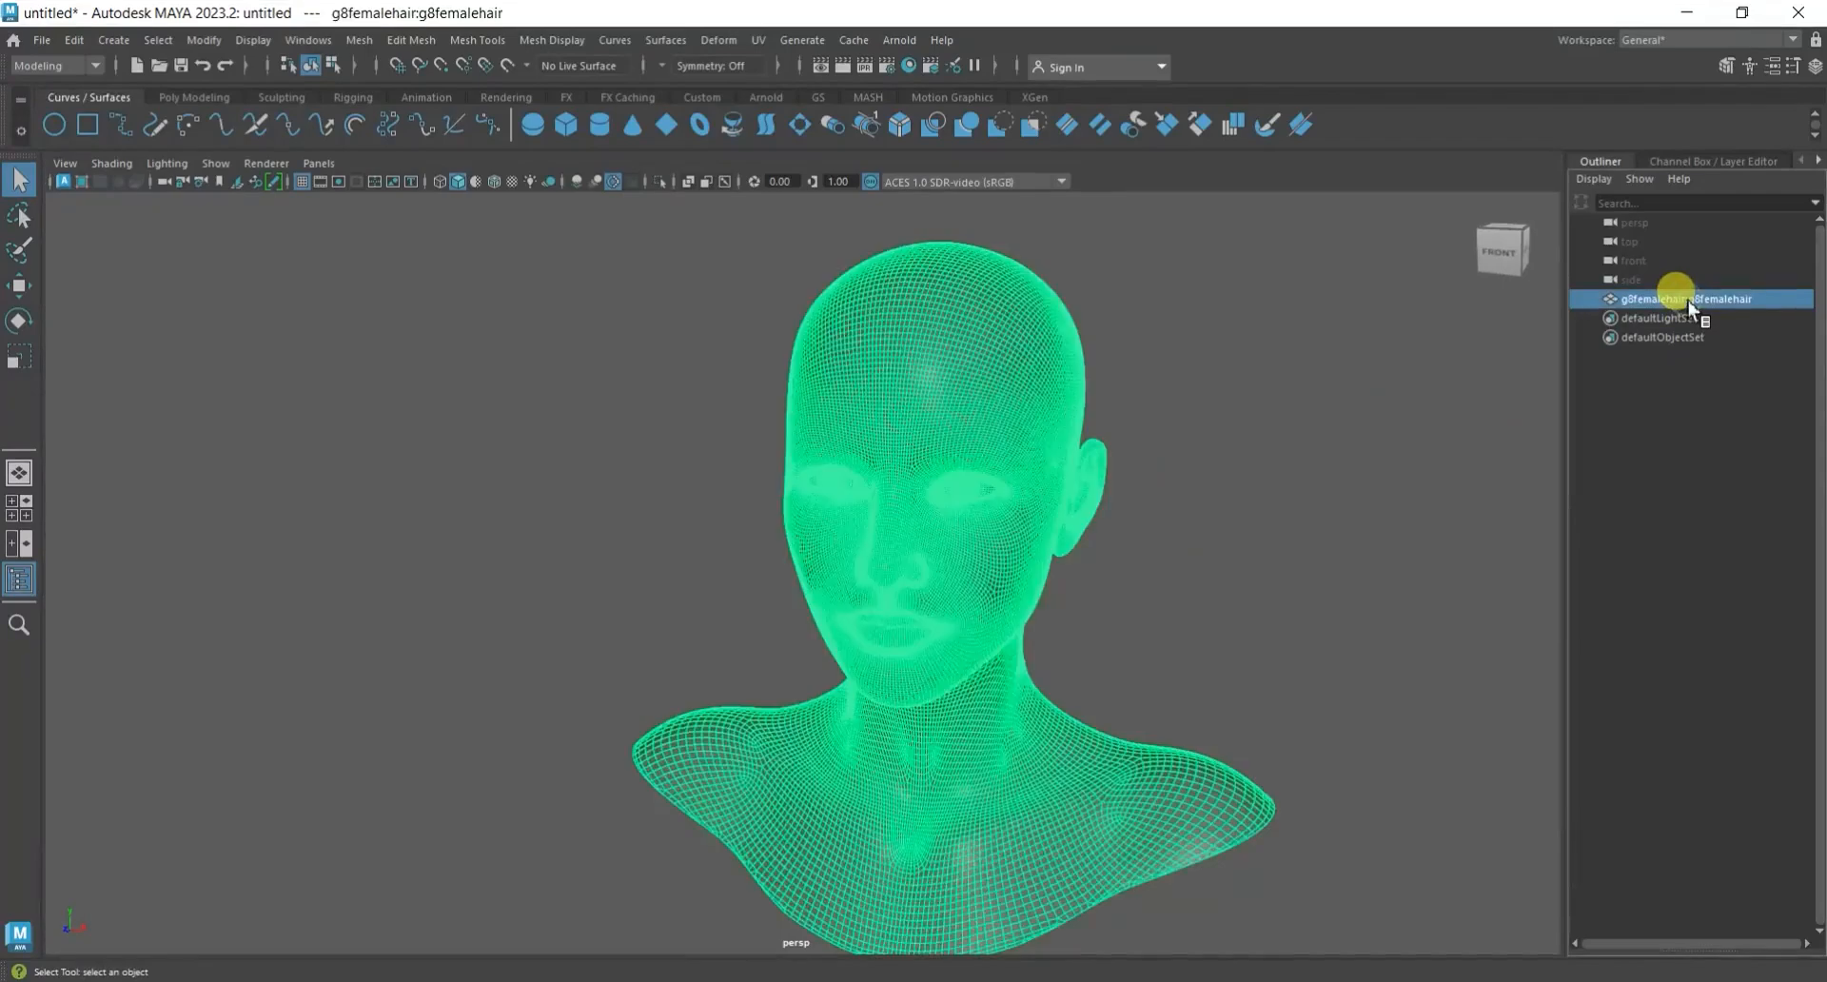
{"action": "right_click", "coordinate": [1686, 298]}
{"action": "left_click", "coordinate": [1591, 429]}
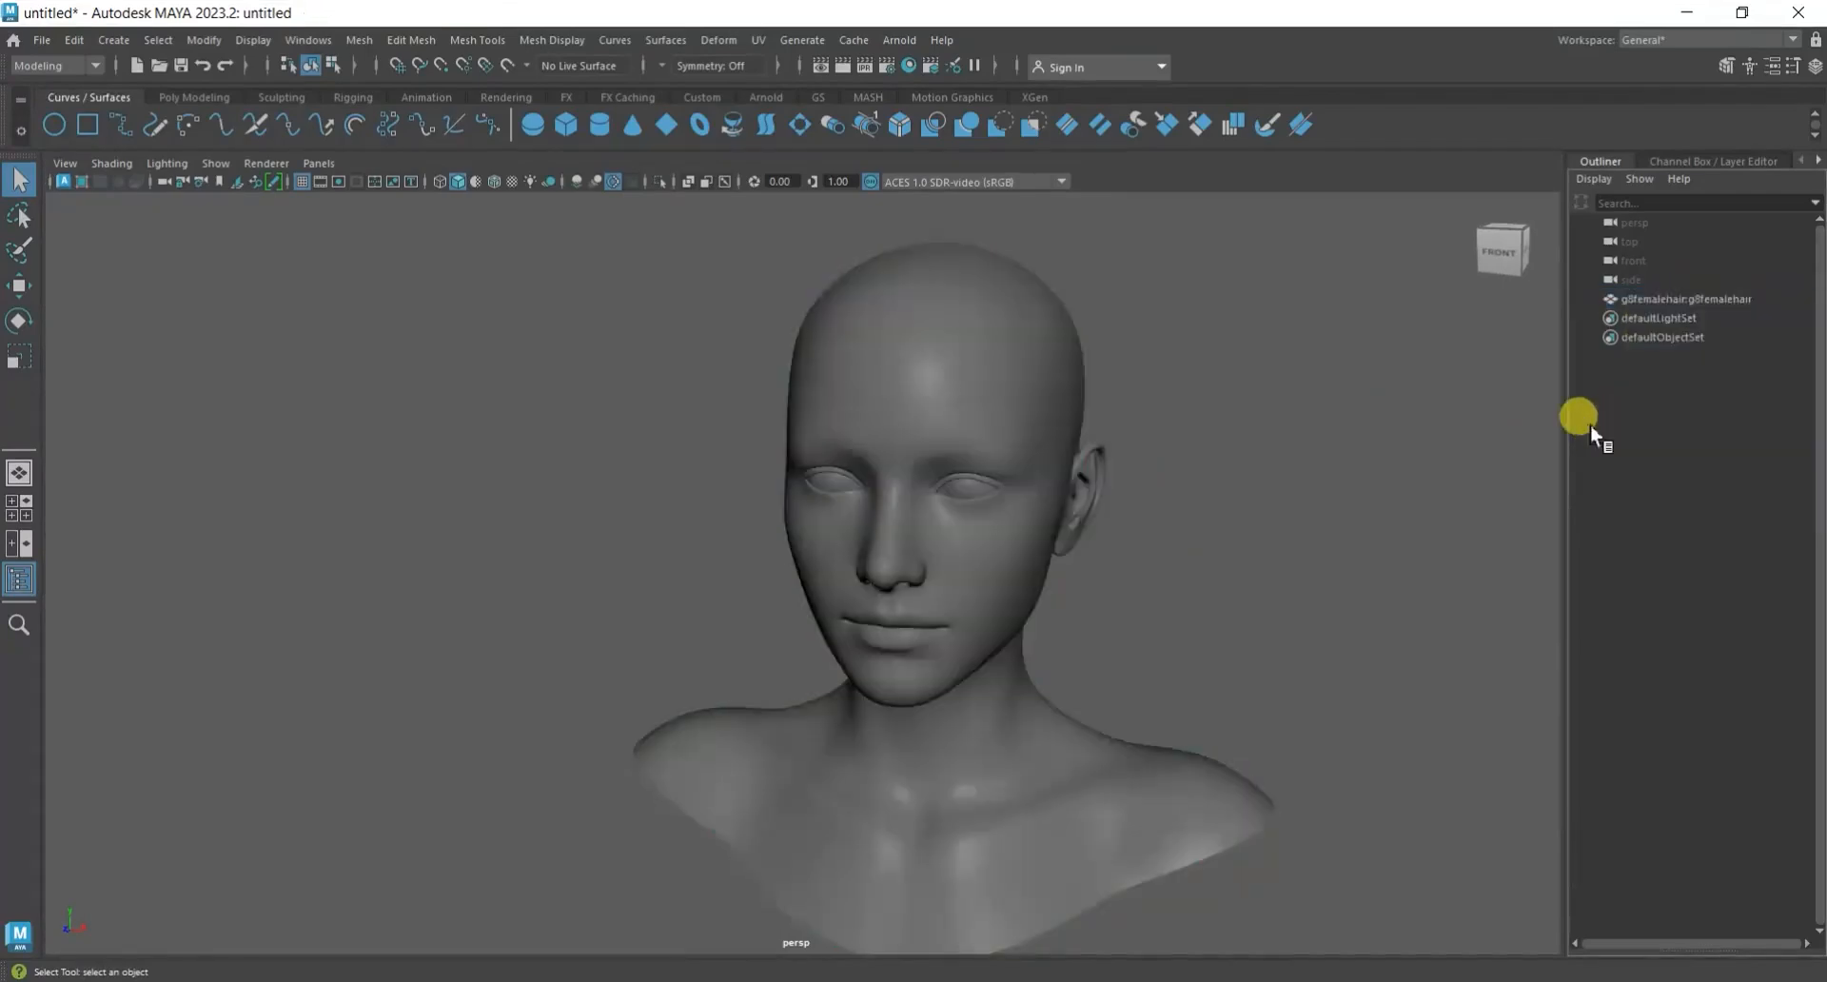
Add the head mesh to a new display layer and set that layer to Reference so the mesh cannot be selected.
{"action": "left_click", "coordinate": [1654, 298]}
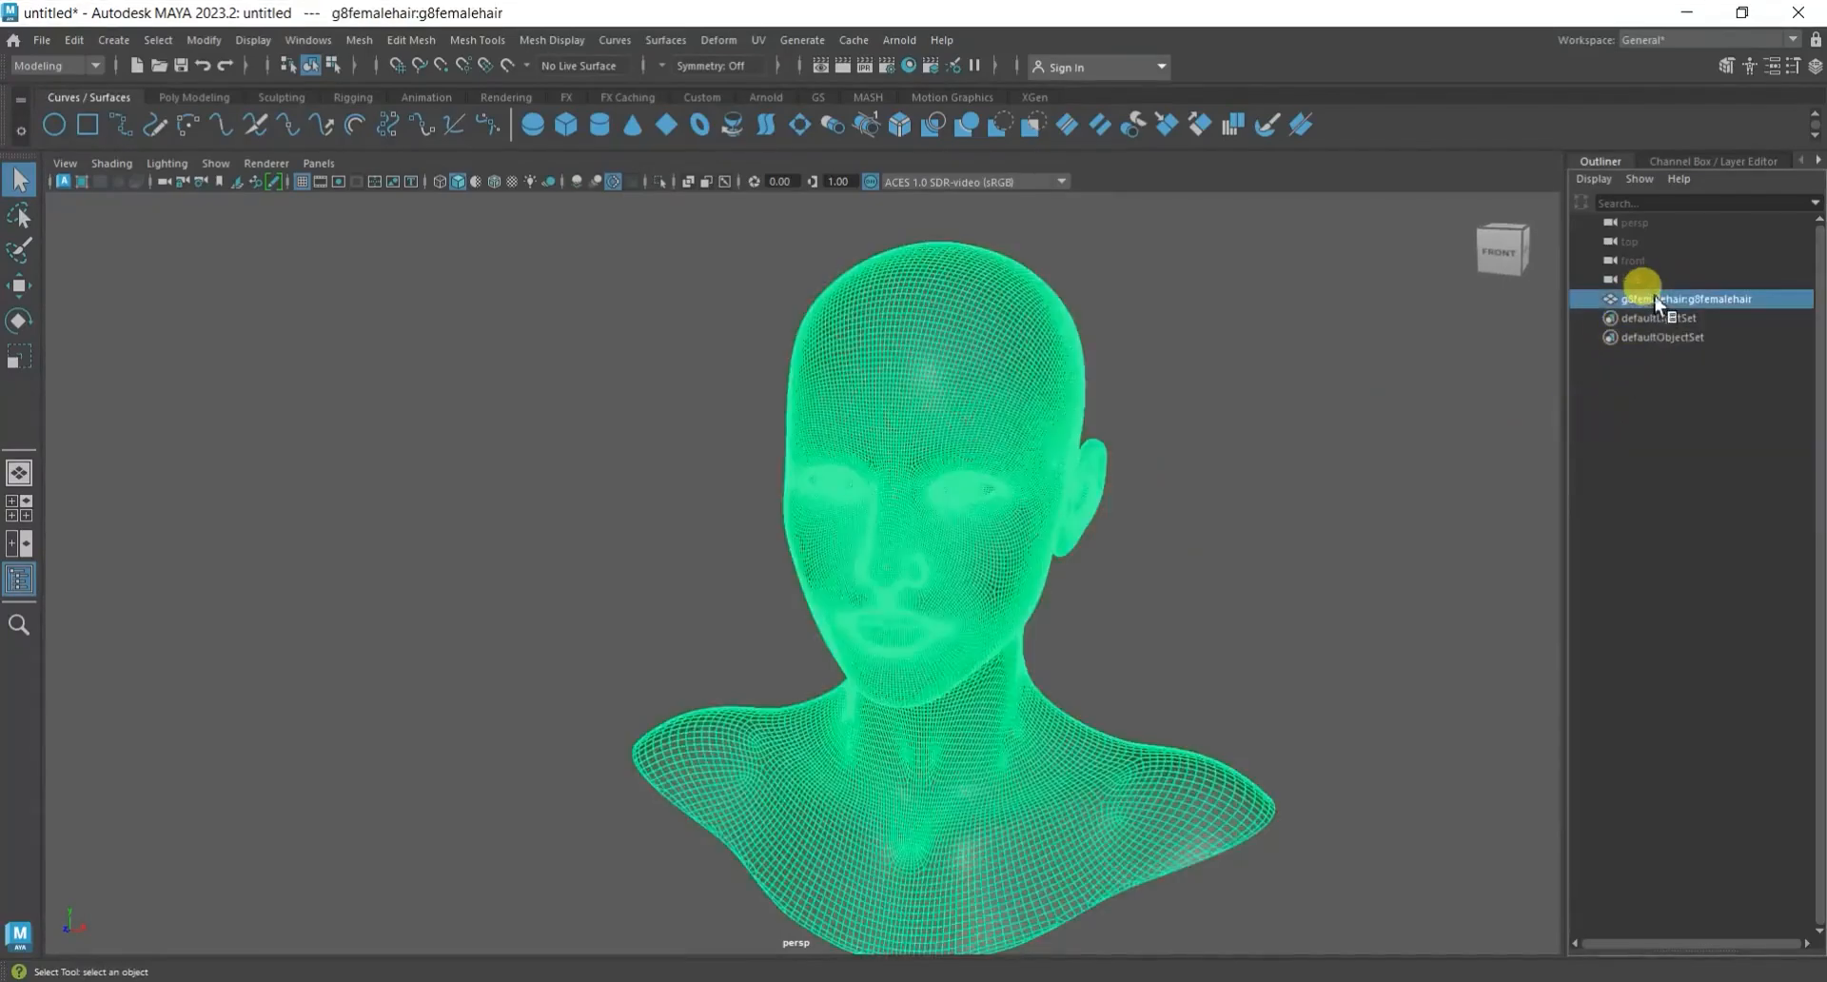
{"action": "left_click", "coordinate": [1681, 159]}
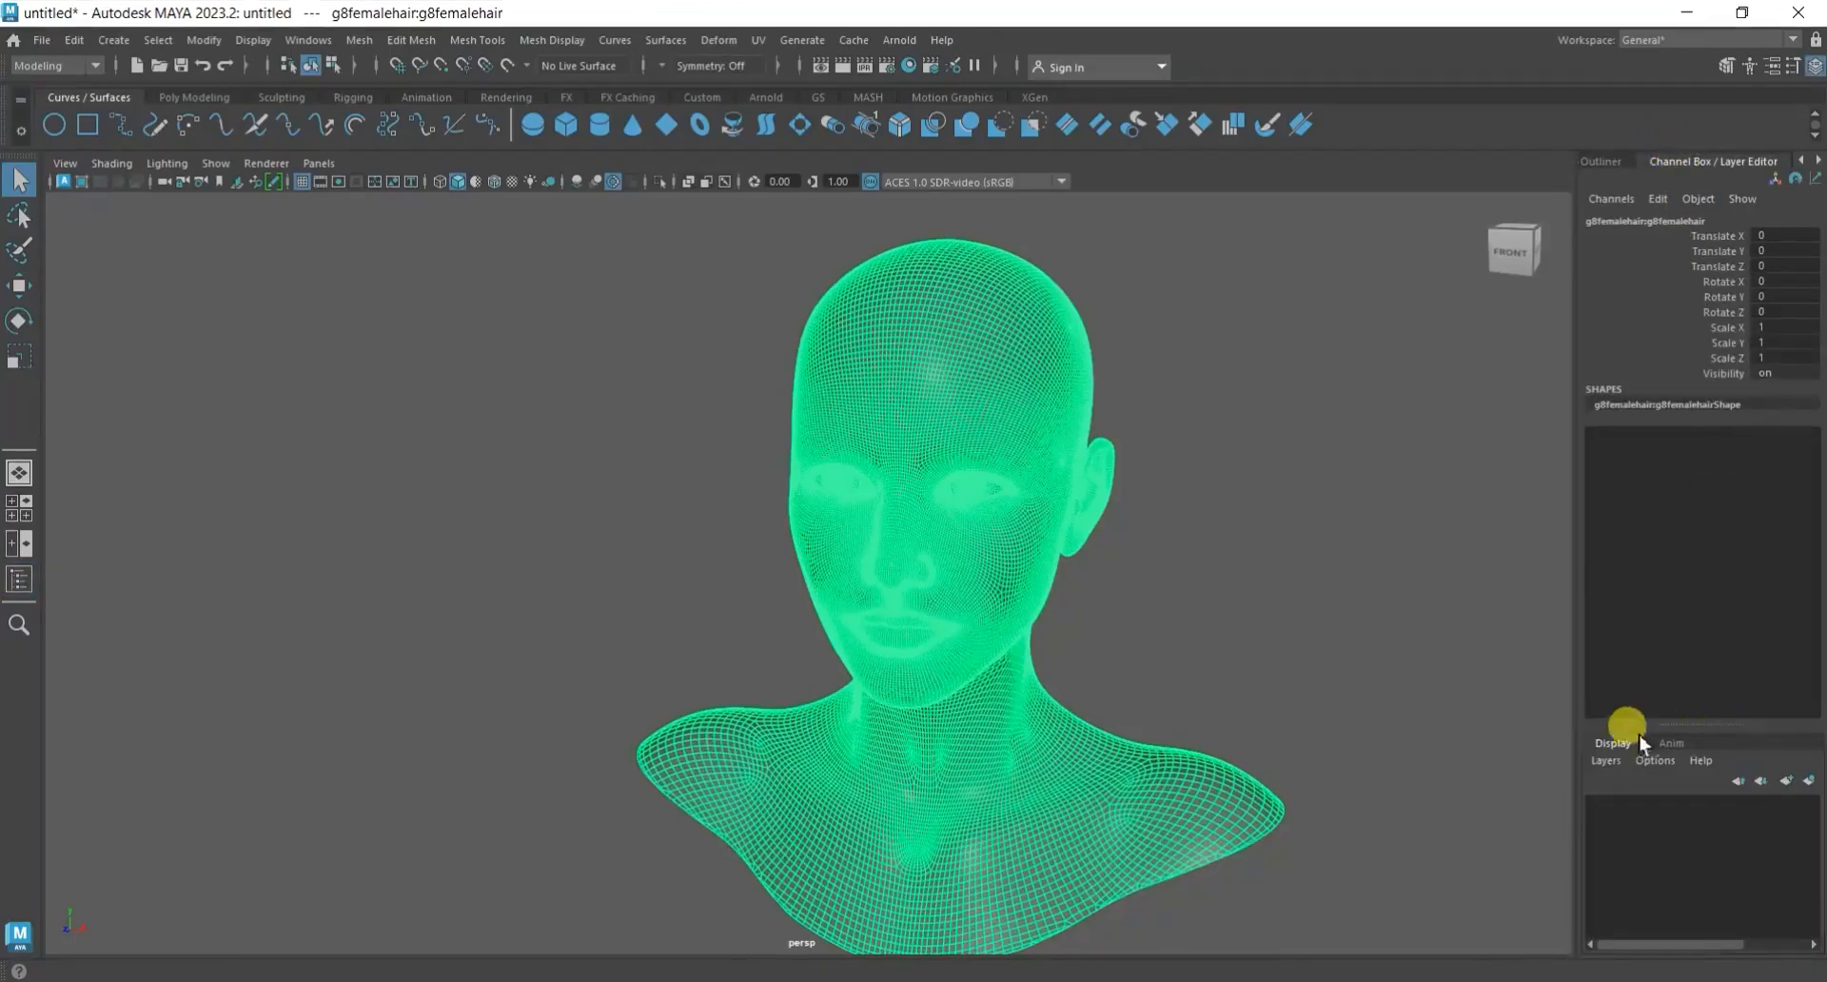
{"action": "left_click", "coordinate": [1617, 761]}
{"action": "left_click", "coordinate": [1644, 797]}
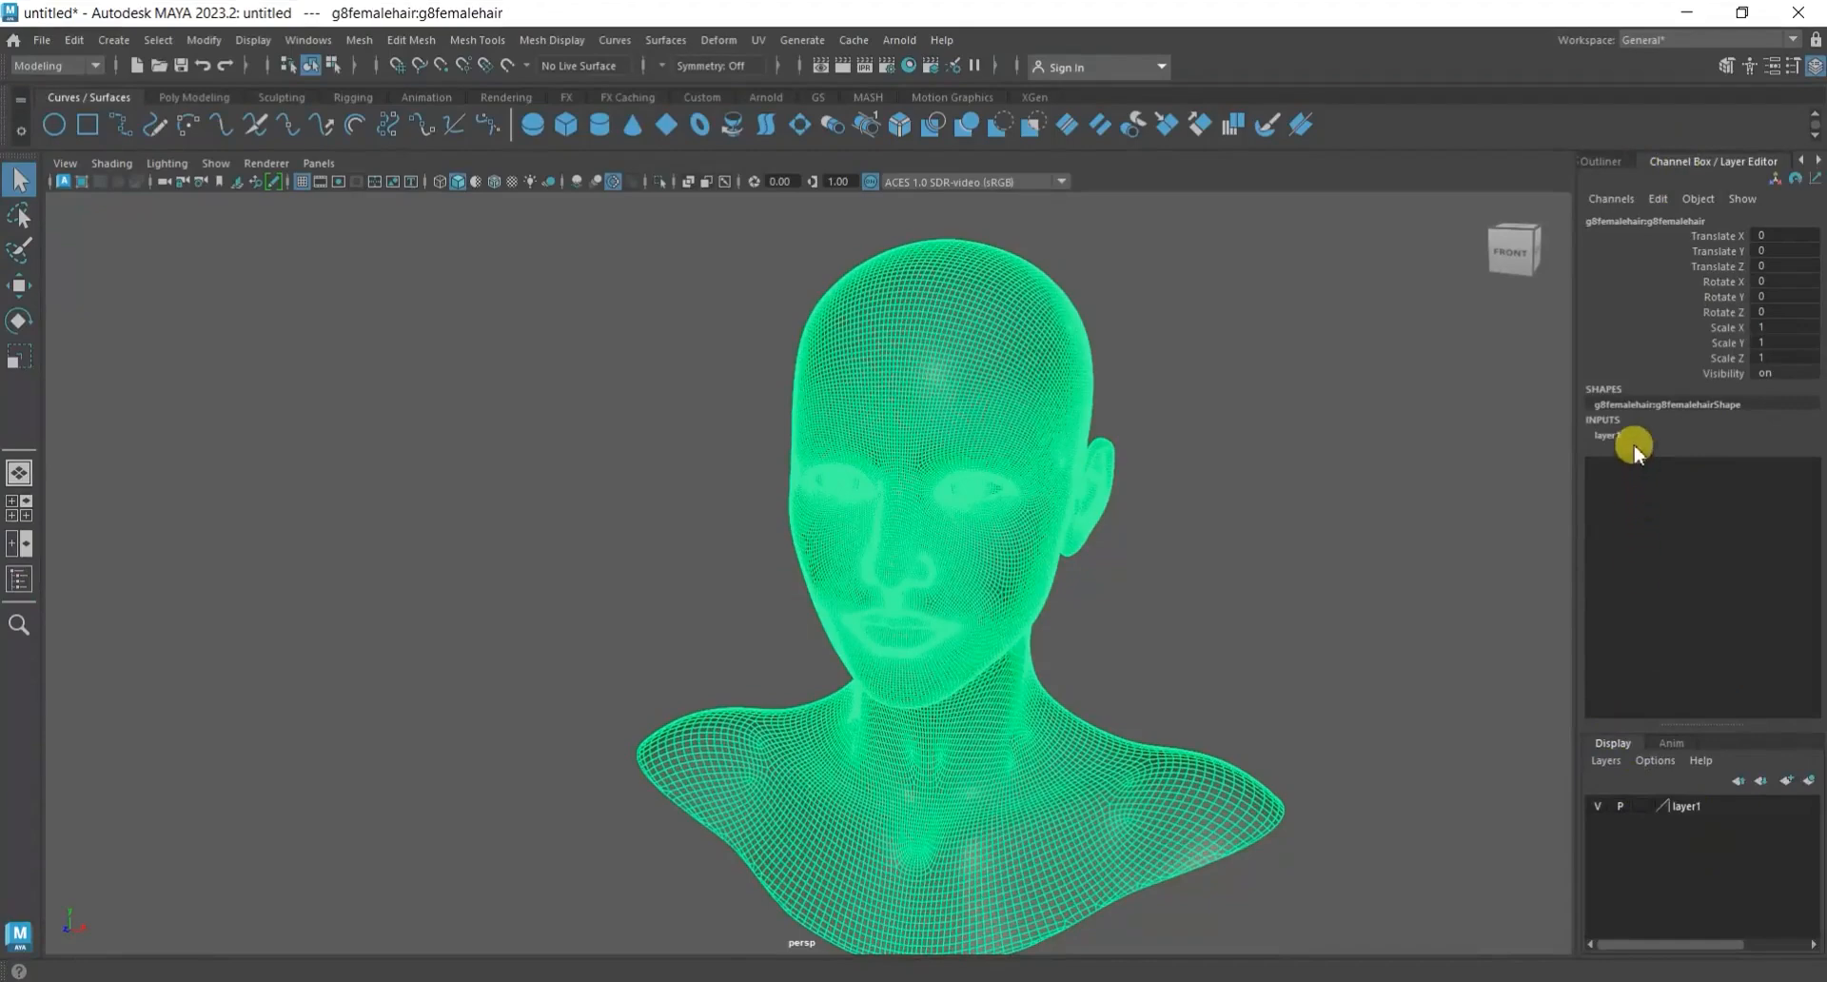
{"action": "left_click", "coordinate": [1643, 804]}
{"action": "left_click", "coordinate": [1643, 807]}
{"action": "left_click", "coordinate": [1643, 807]}
{"action": "left_click", "coordinate": [1643, 806]}
{"action": "left_click", "coordinate": [1298, 500]}
{"action": "left_click_drag", "start_coordinate": [988, 377], "coordinate": [832, 608]}
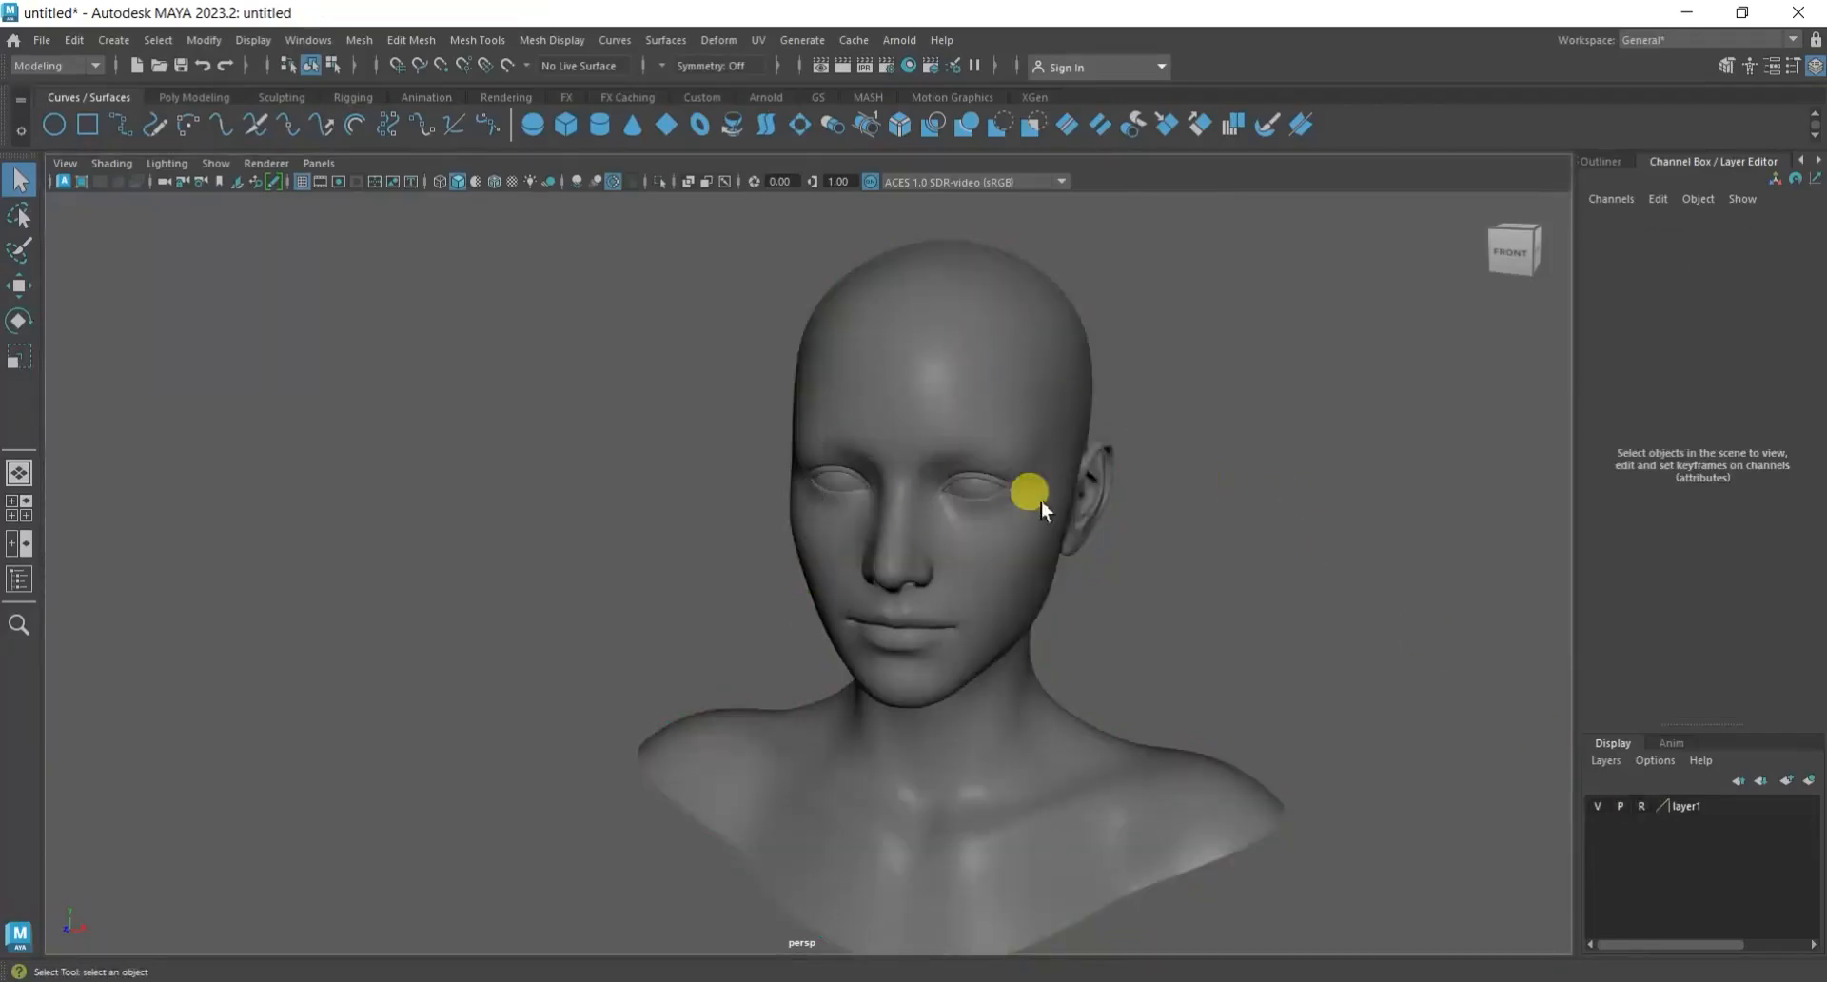
{"action": "left_click", "coordinate": [1601, 167]}
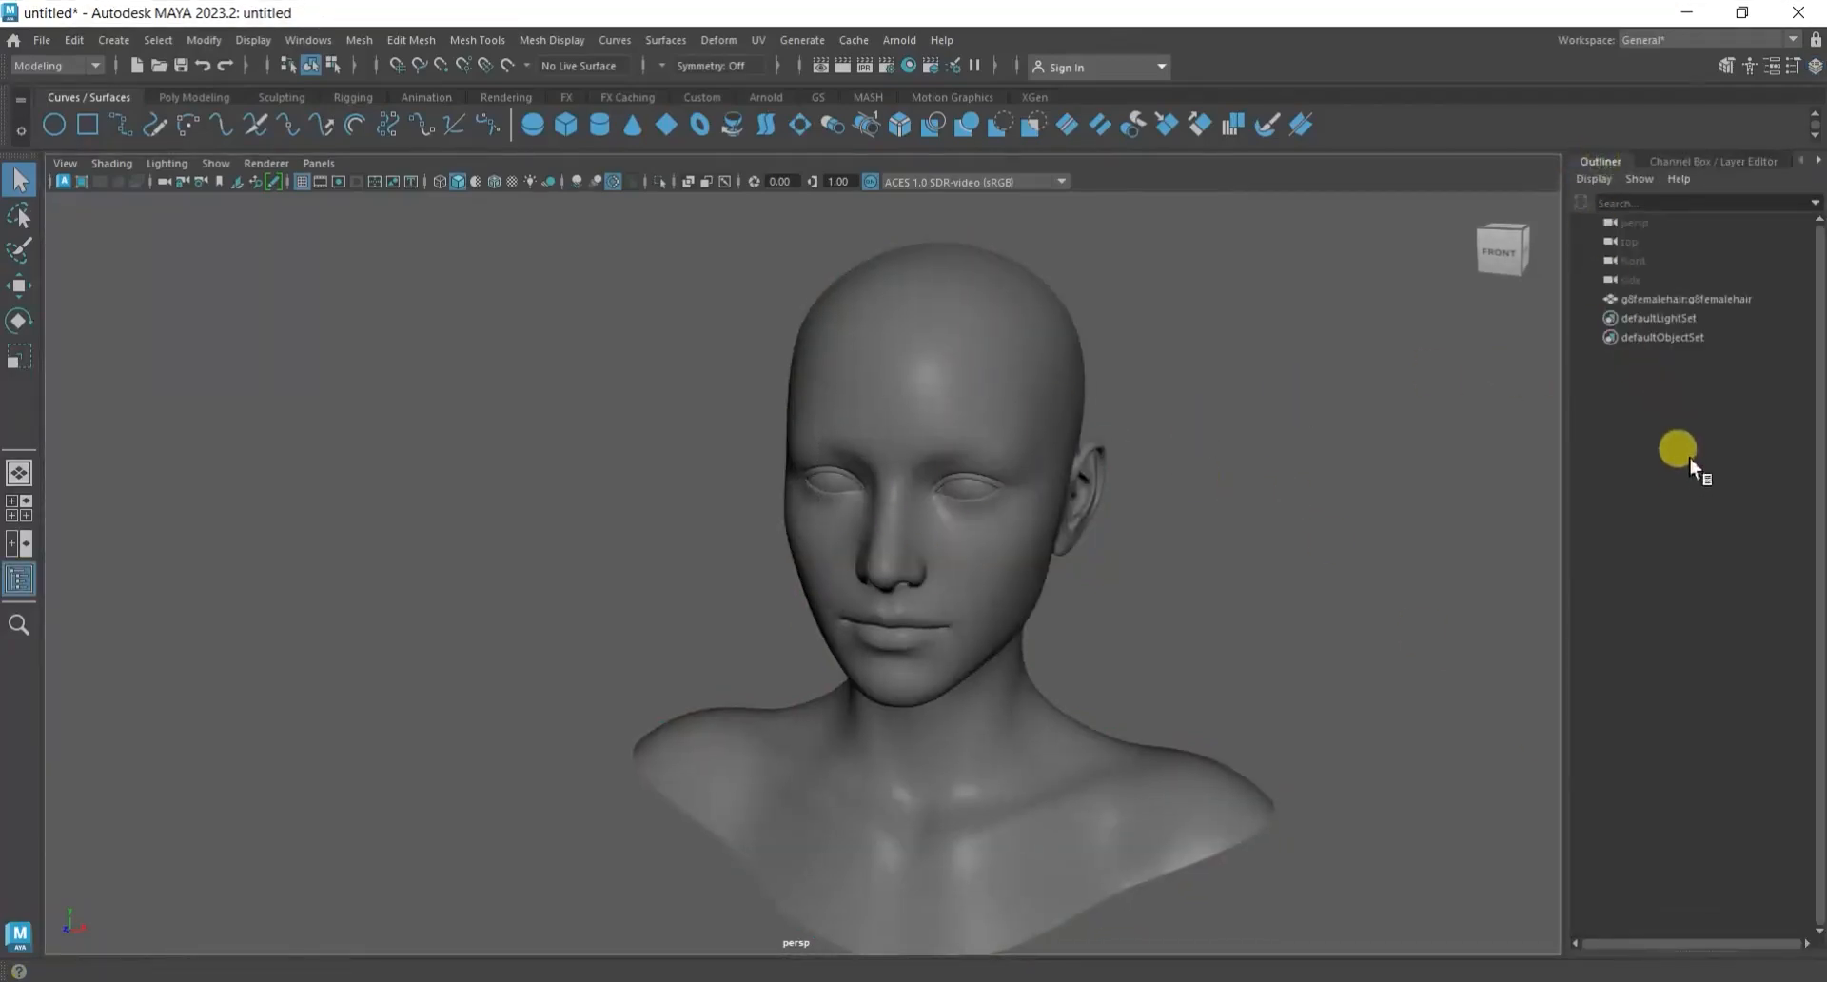
{"action": "left_click", "coordinate": [1692, 302]}
{"action": "left_click", "coordinate": [1362, 506]}
{"action": "scroll", "coordinate": [1139, 608], "scroll_direction": "down", "scroll_amount": 1}
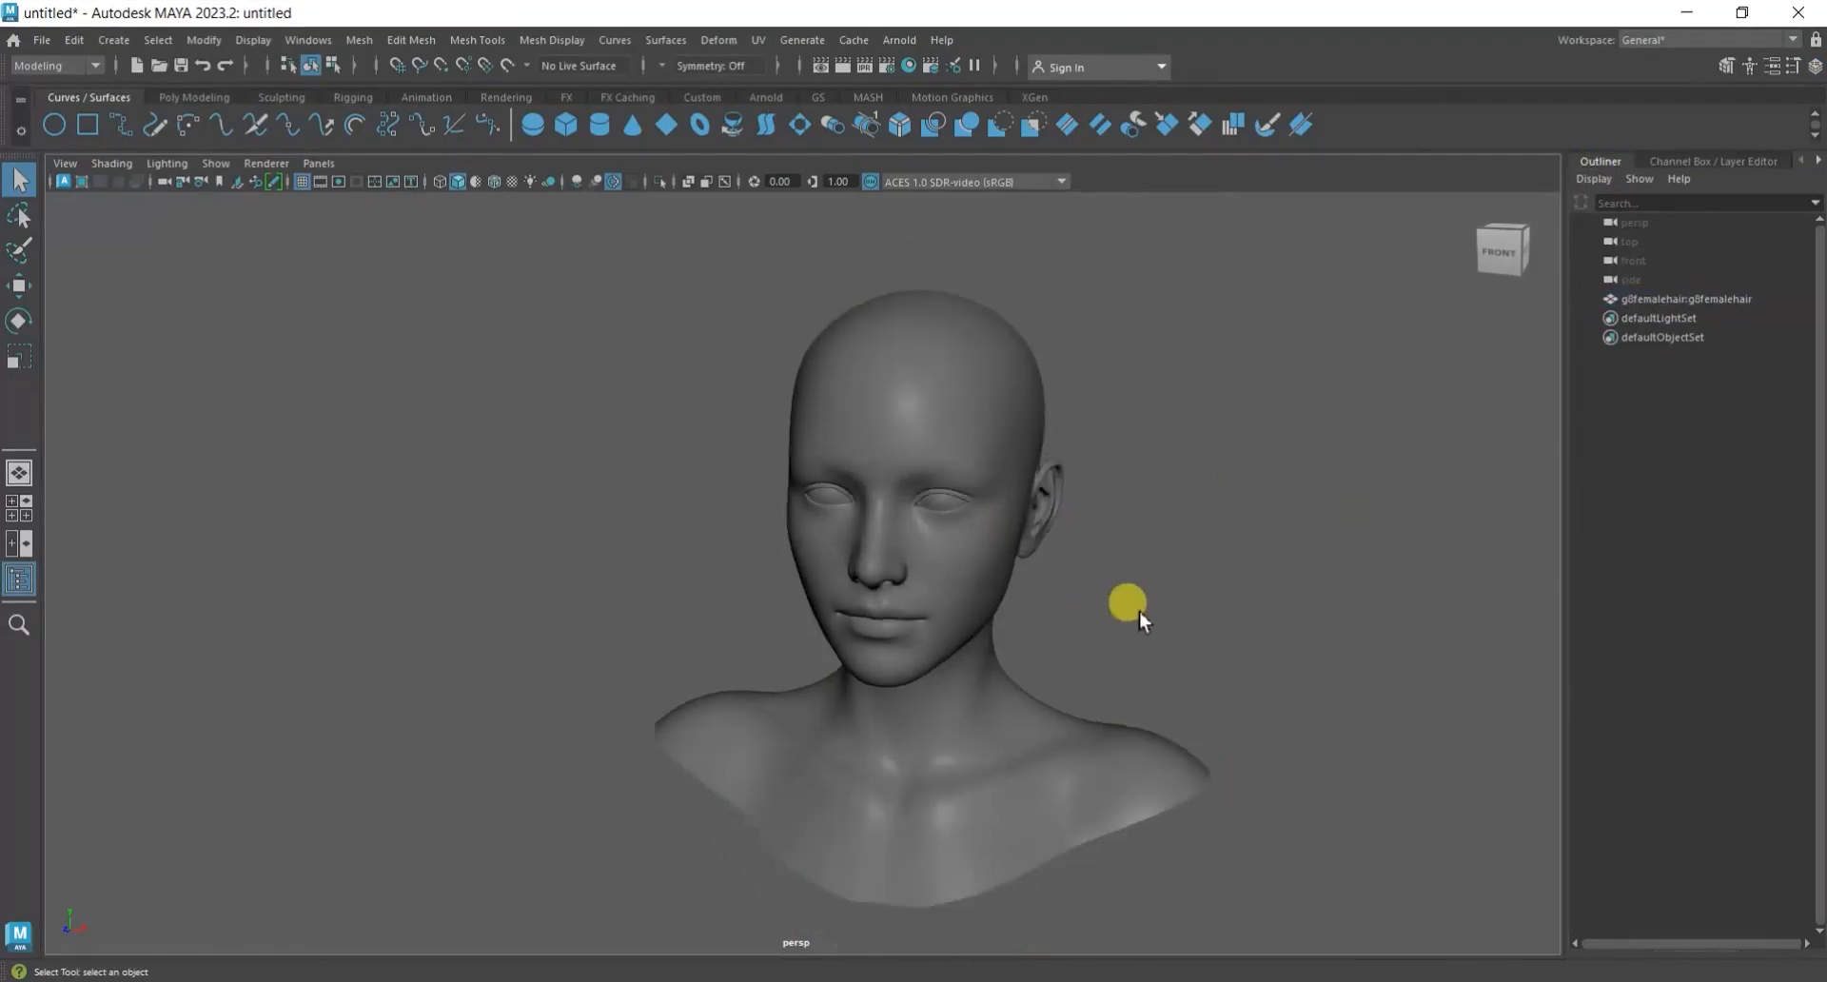
{"action": "mouse_move", "coordinate": [1141, 613]}
{"action": "left_mouse_down", "text": "alt"}
{"action": "mouse_move", "coordinate": [1208, 603]}
{"action": "mouse_move", "coordinate": [1173, 612]}
{"action": "left_mouse_up", "text": "alt"}
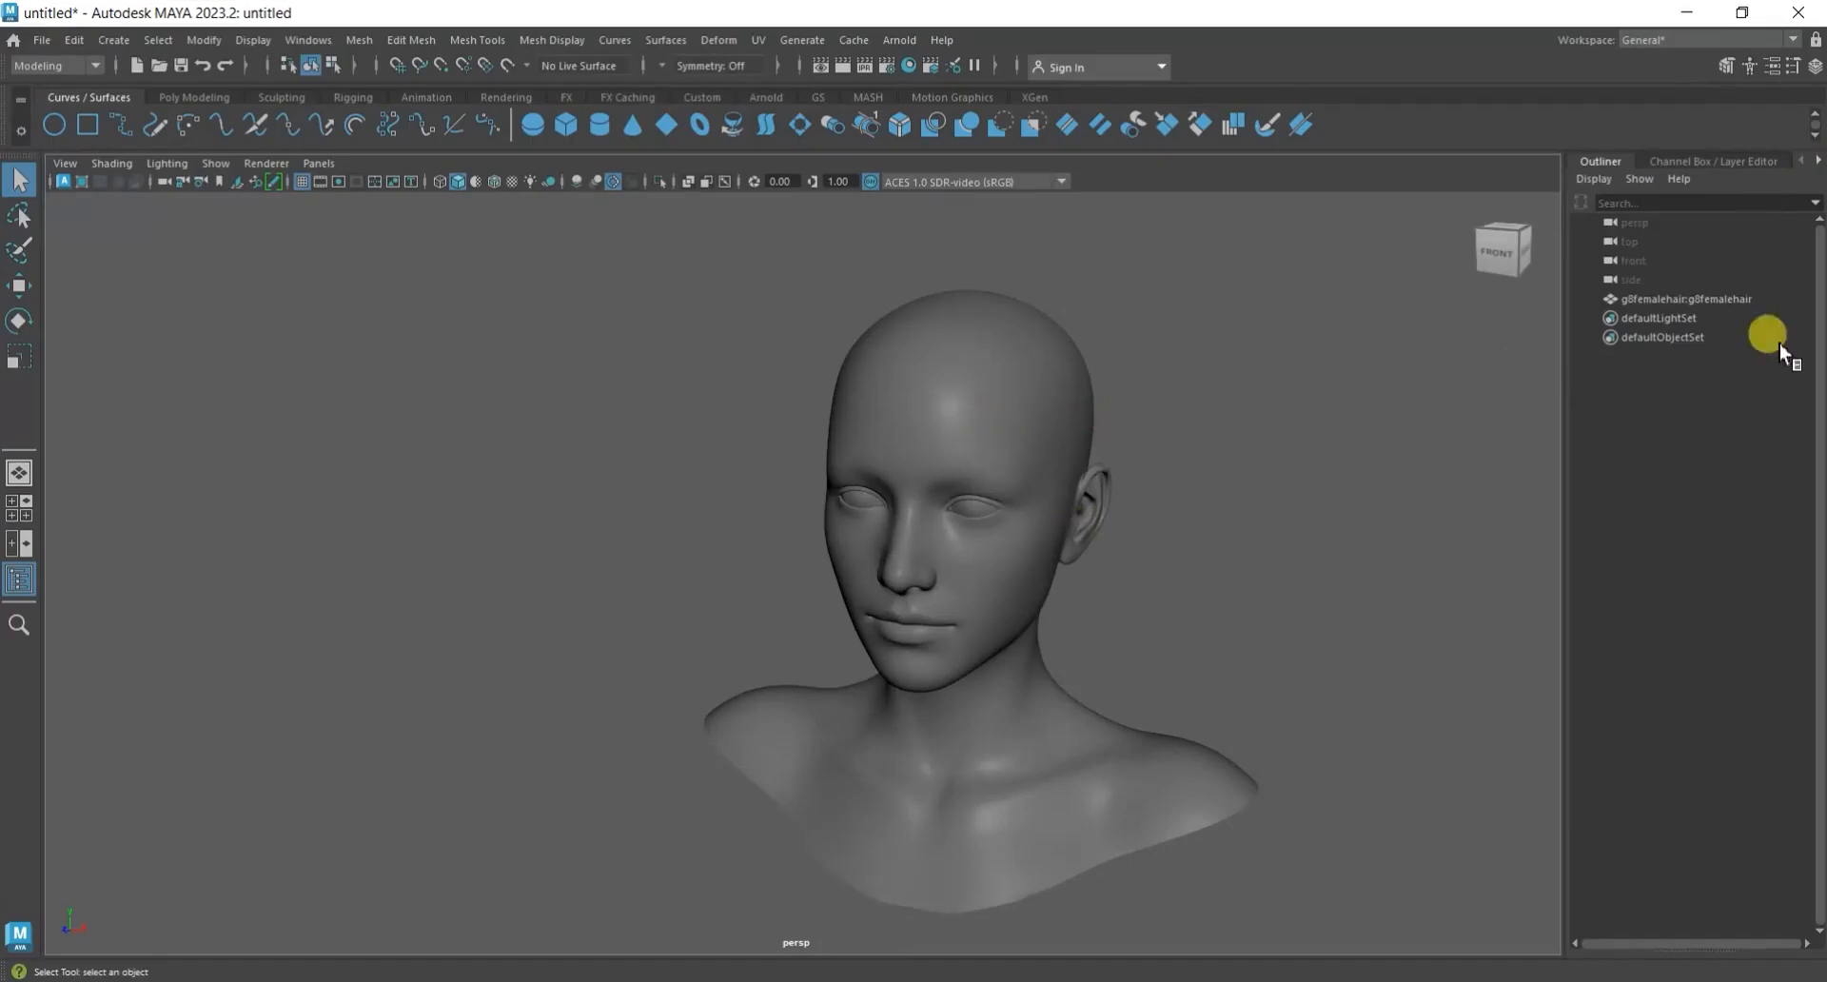
{"action": "left_click", "coordinate": [1727, 298]}
{"action": "right_click", "coordinate": [985, 428]}
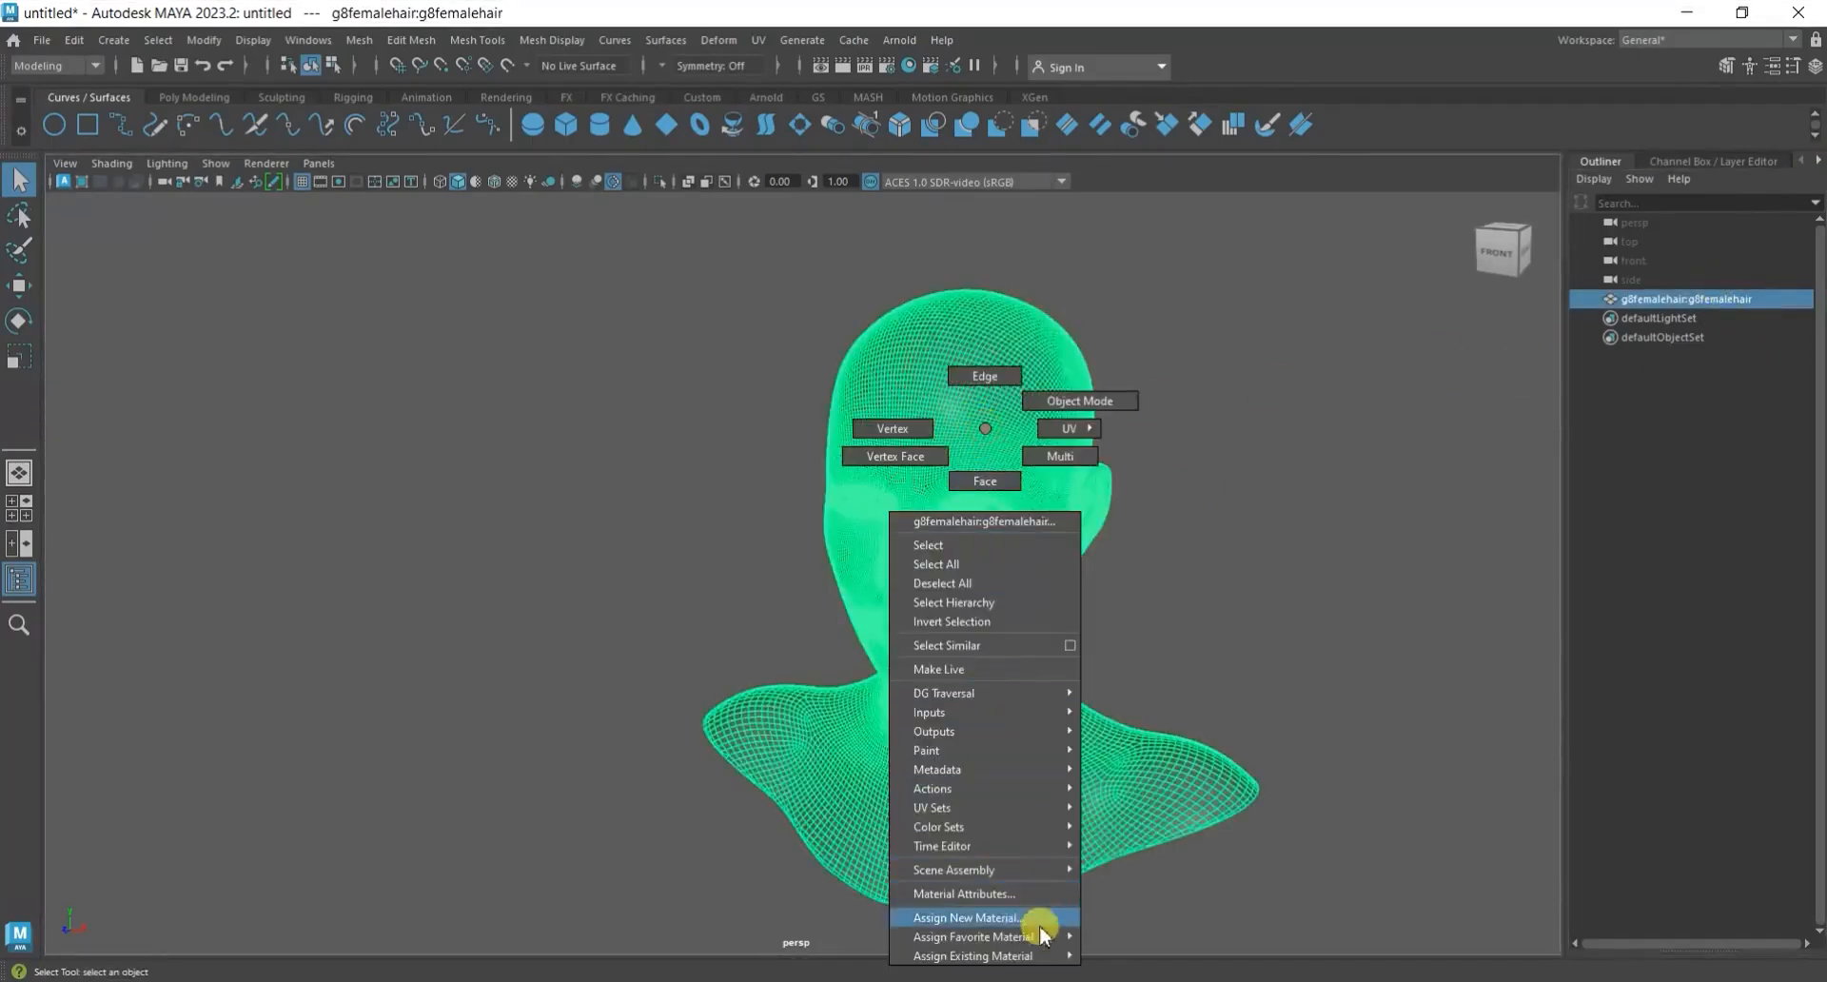
{"action": "mouse_move", "coordinate": [1060, 957]}
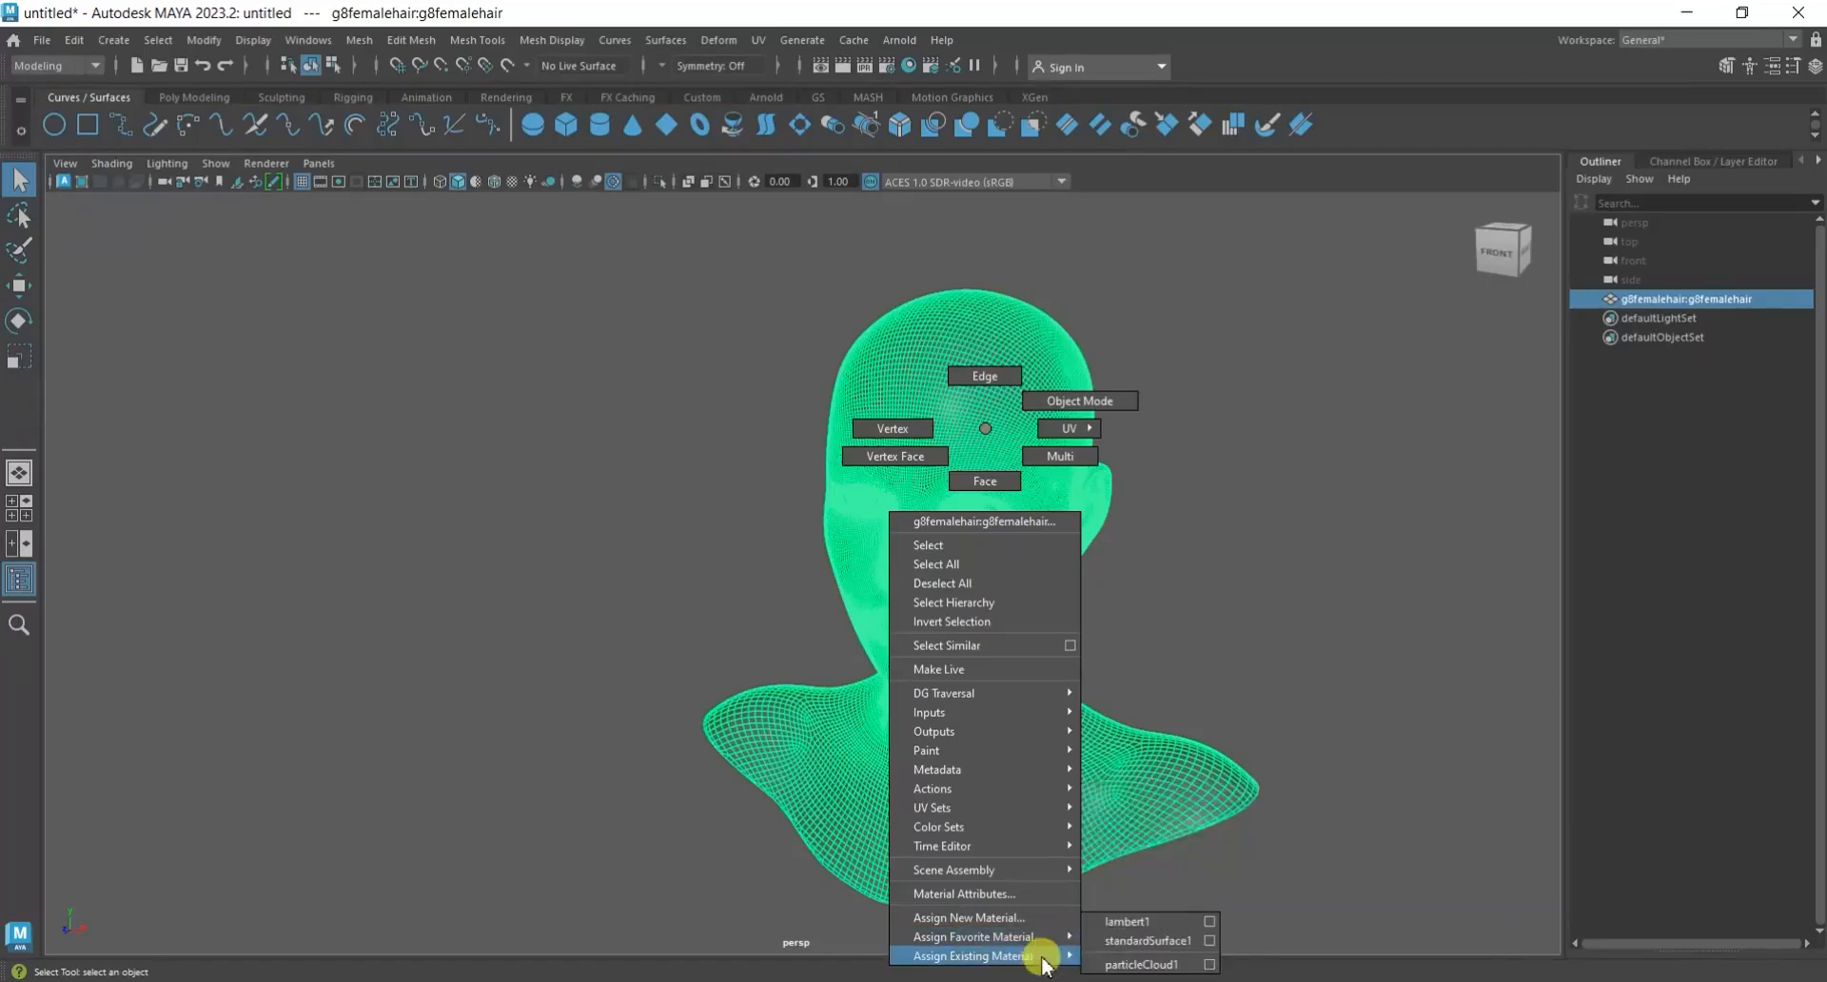
{"action": "left_click", "coordinate": [1252, 568]}
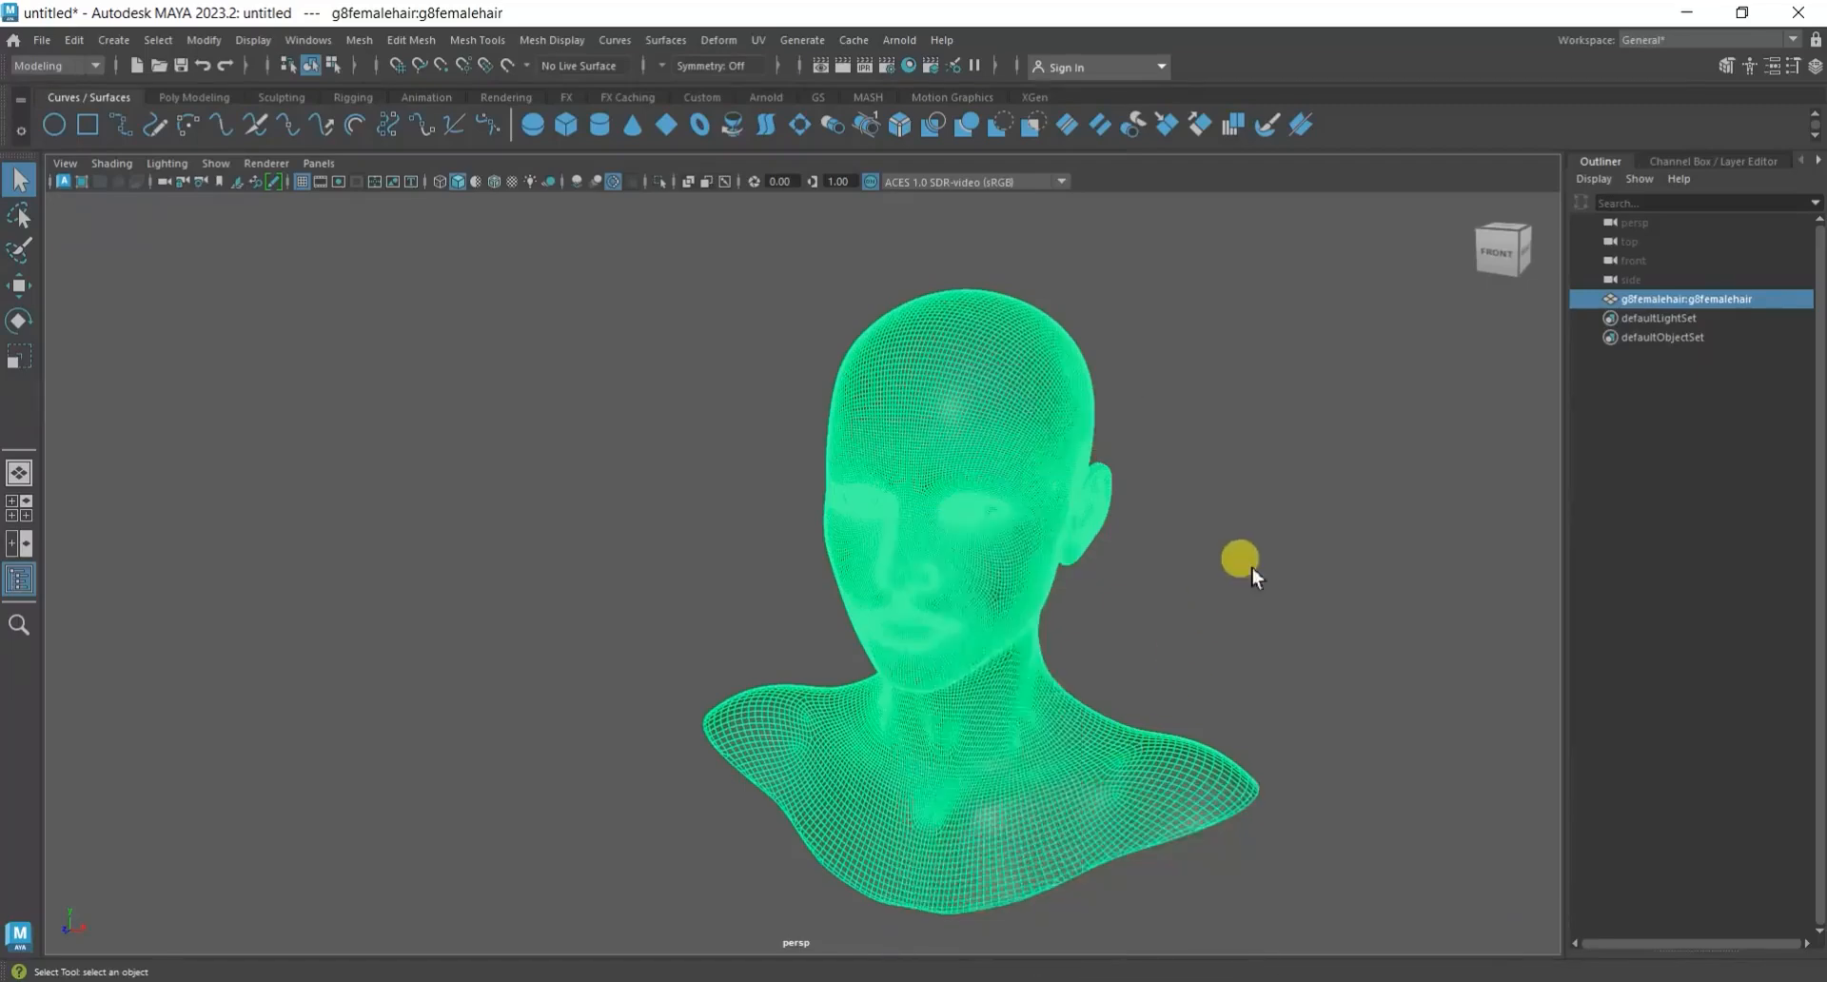
{"action": "left_click", "coordinate": [1252, 568]}
{"action": "left_click_drag", "start_coordinate": [1253, 568], "coordinate": [1213, 647], "text": "alt"}
{"action": "middle_click_drag", "start_coordinate": [1069, 605], "coordinate": [1124, 628], "text": "alt"}
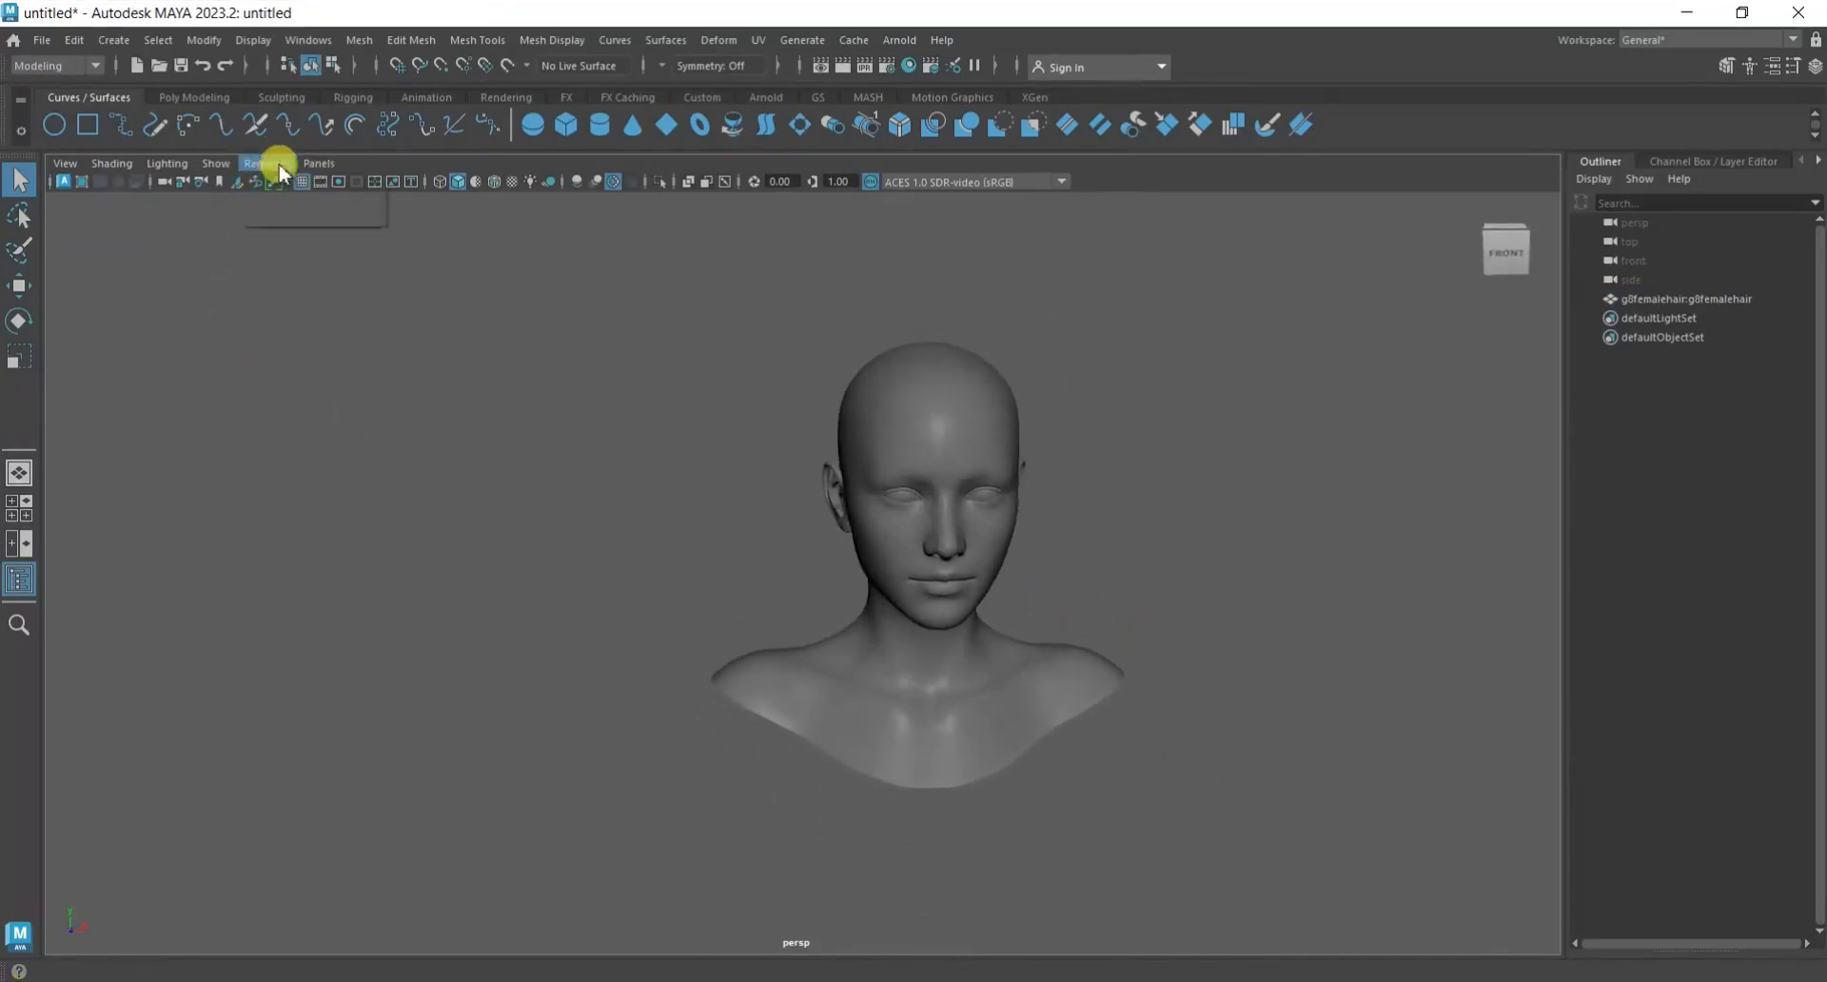
Set the viewport renderer's transparency algorithm to Depth Peeling and raise the transparency quality to its maximum.
{"action": "left_click", "coordinate": [376, 202]}
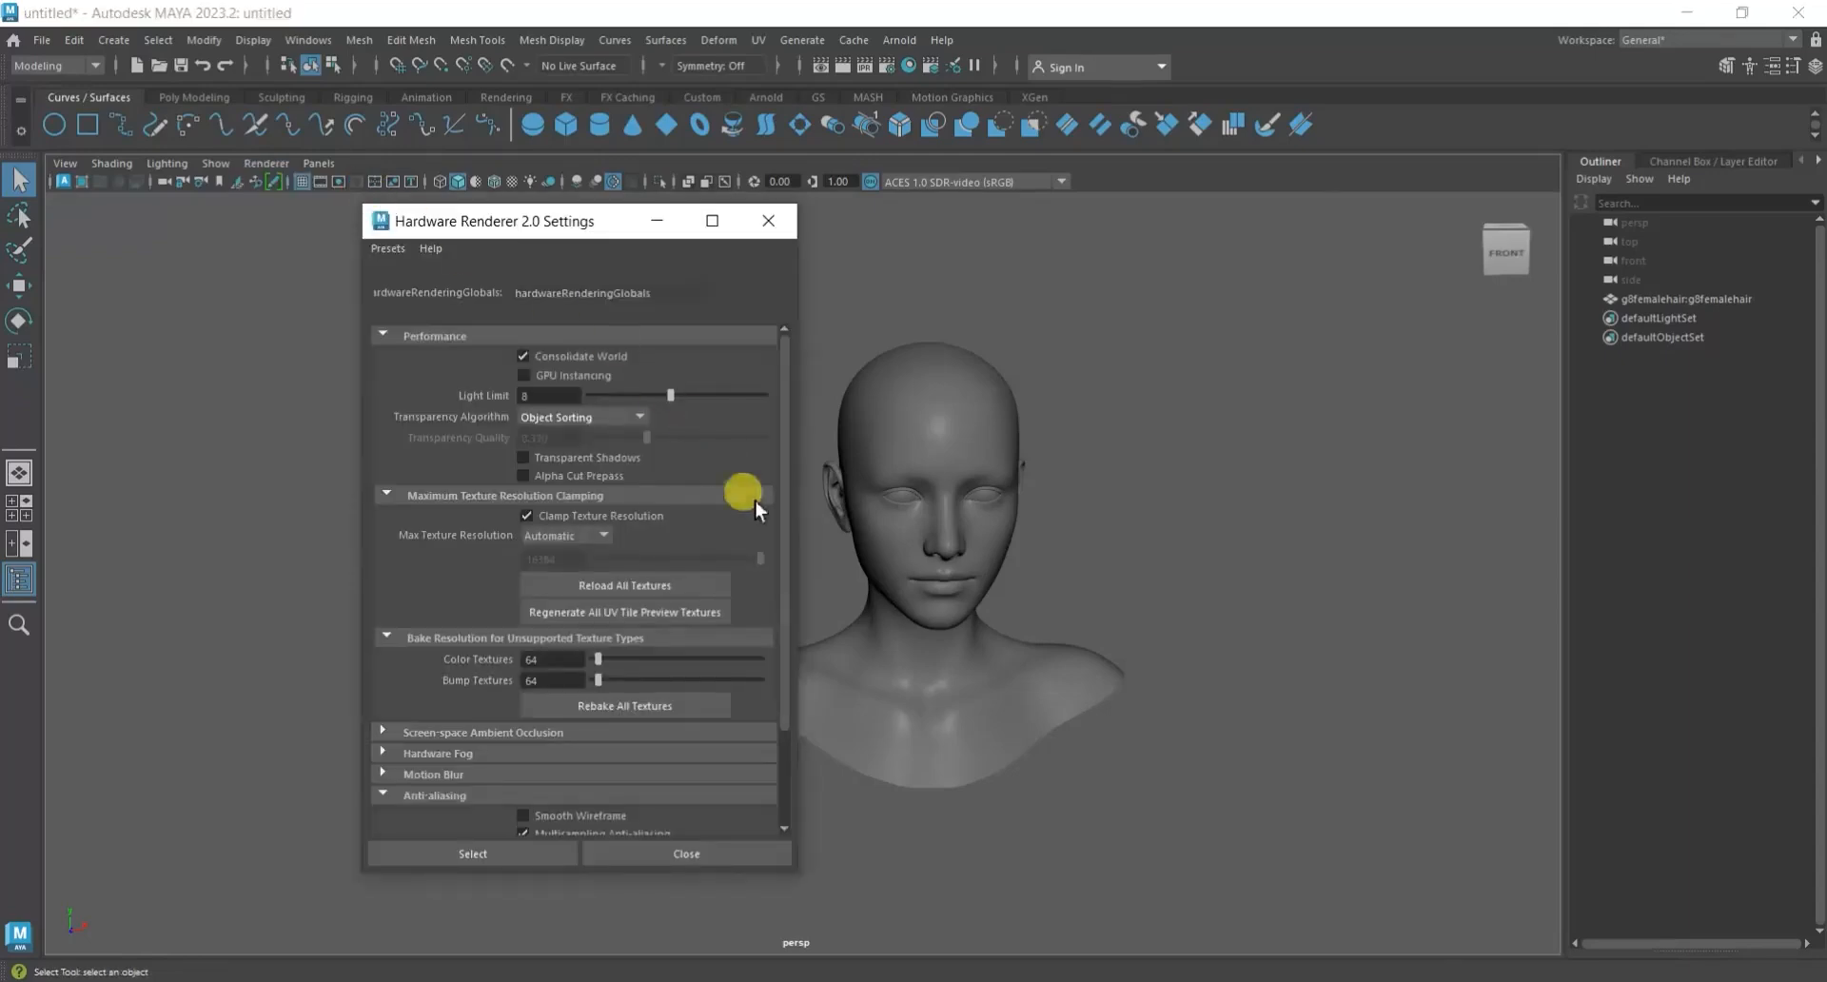
{"action": "left_click", "coordinate": [592, 415]}
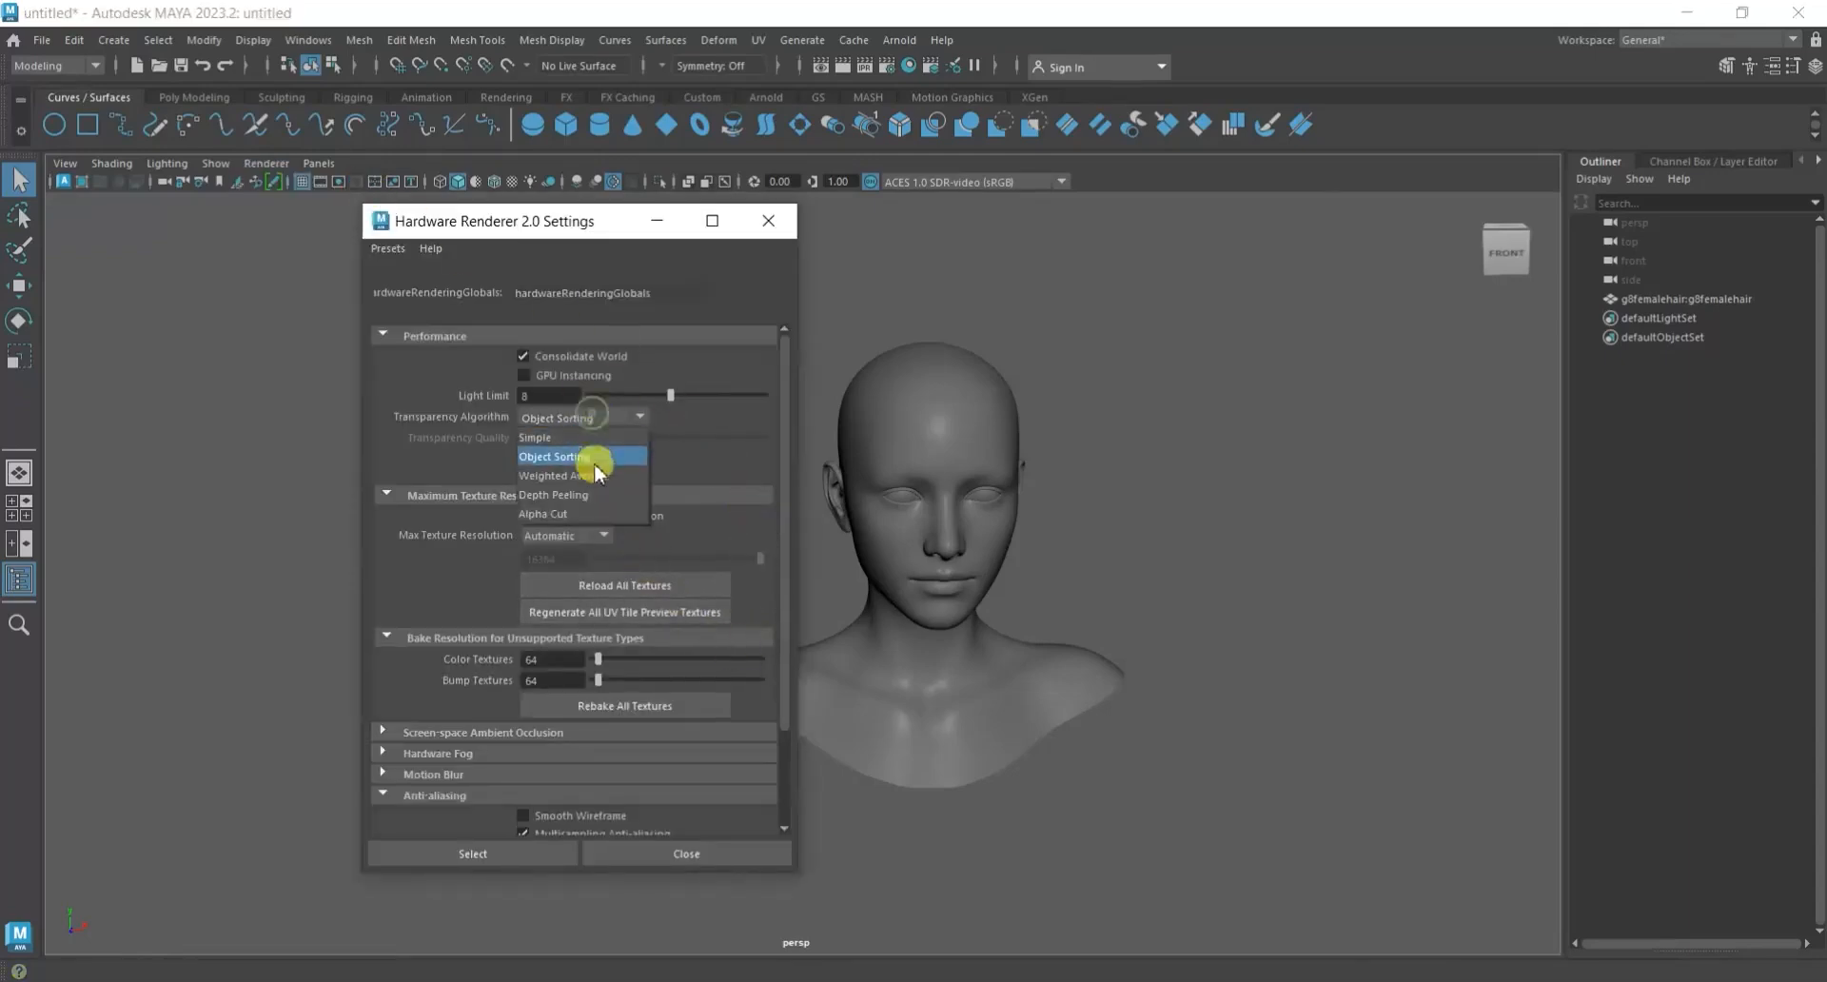
{"action": "left_click", "coordinate": [594, 491]}
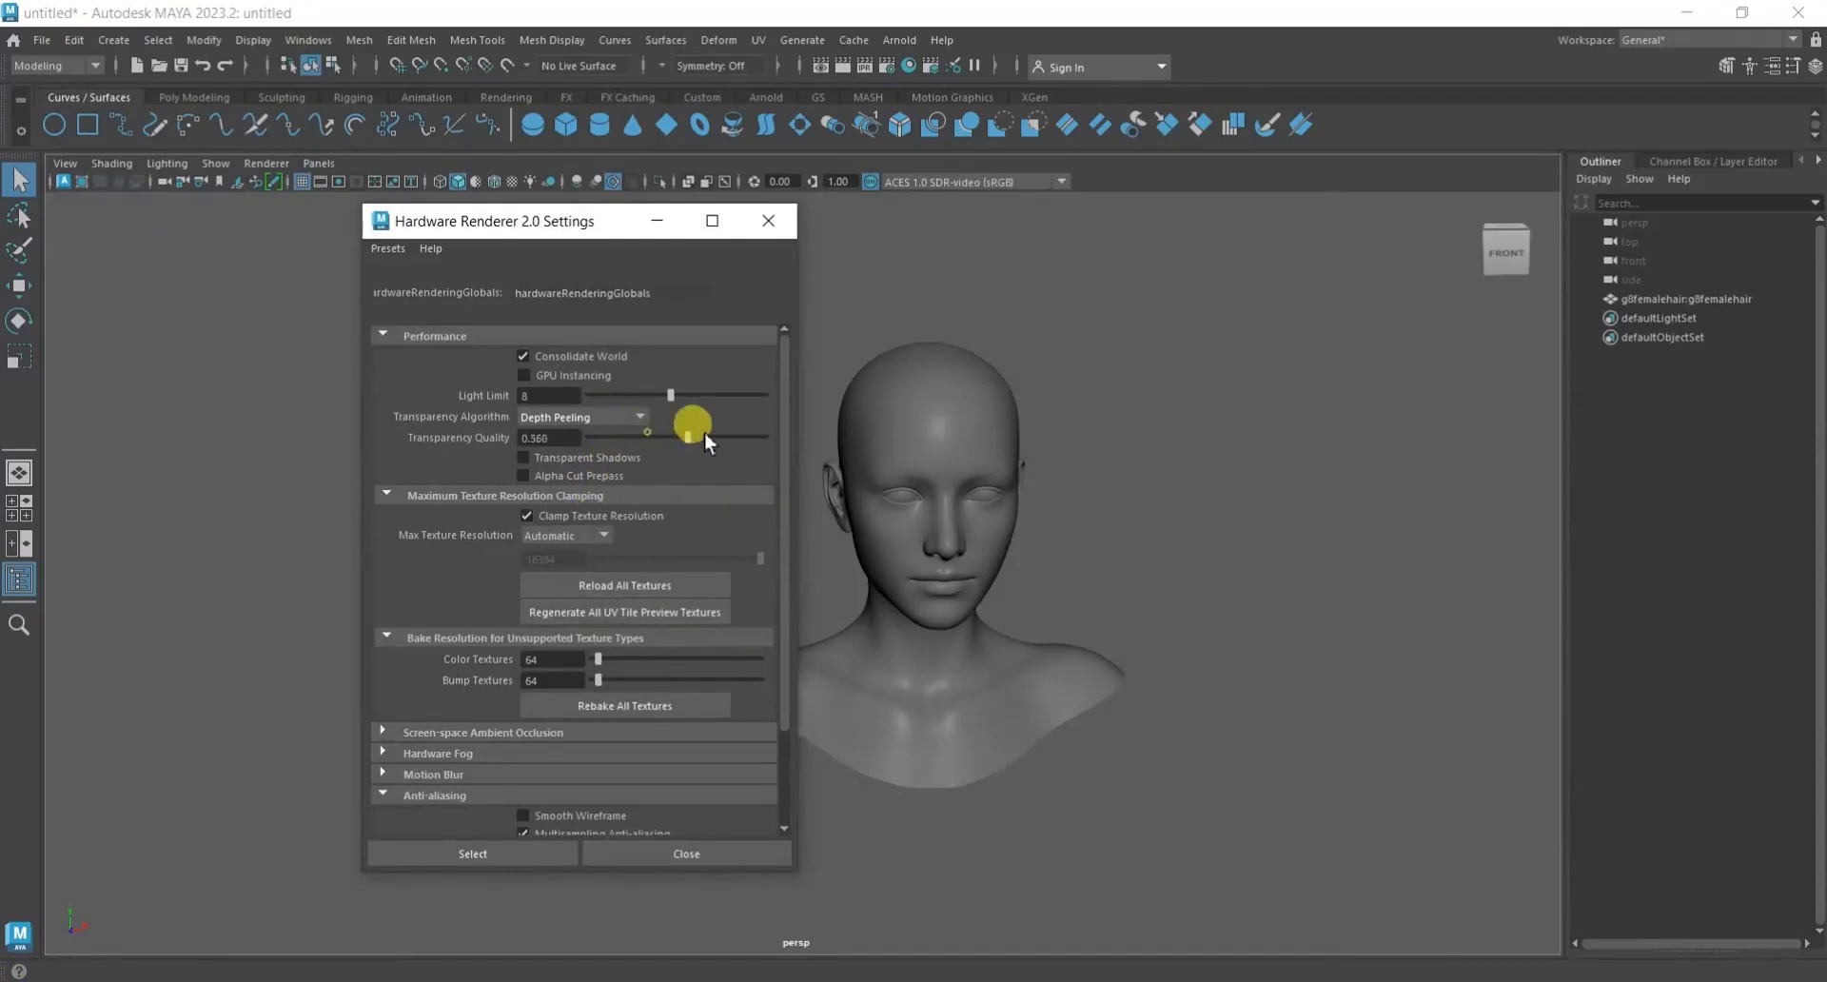
Set the multisampling anti-aliasing sample count to 16 and close the hardware renderer settings.
{"action": "scroll", "coordinate": [698, 517], "scroll_direction": "down", "scroll_amount": 3}
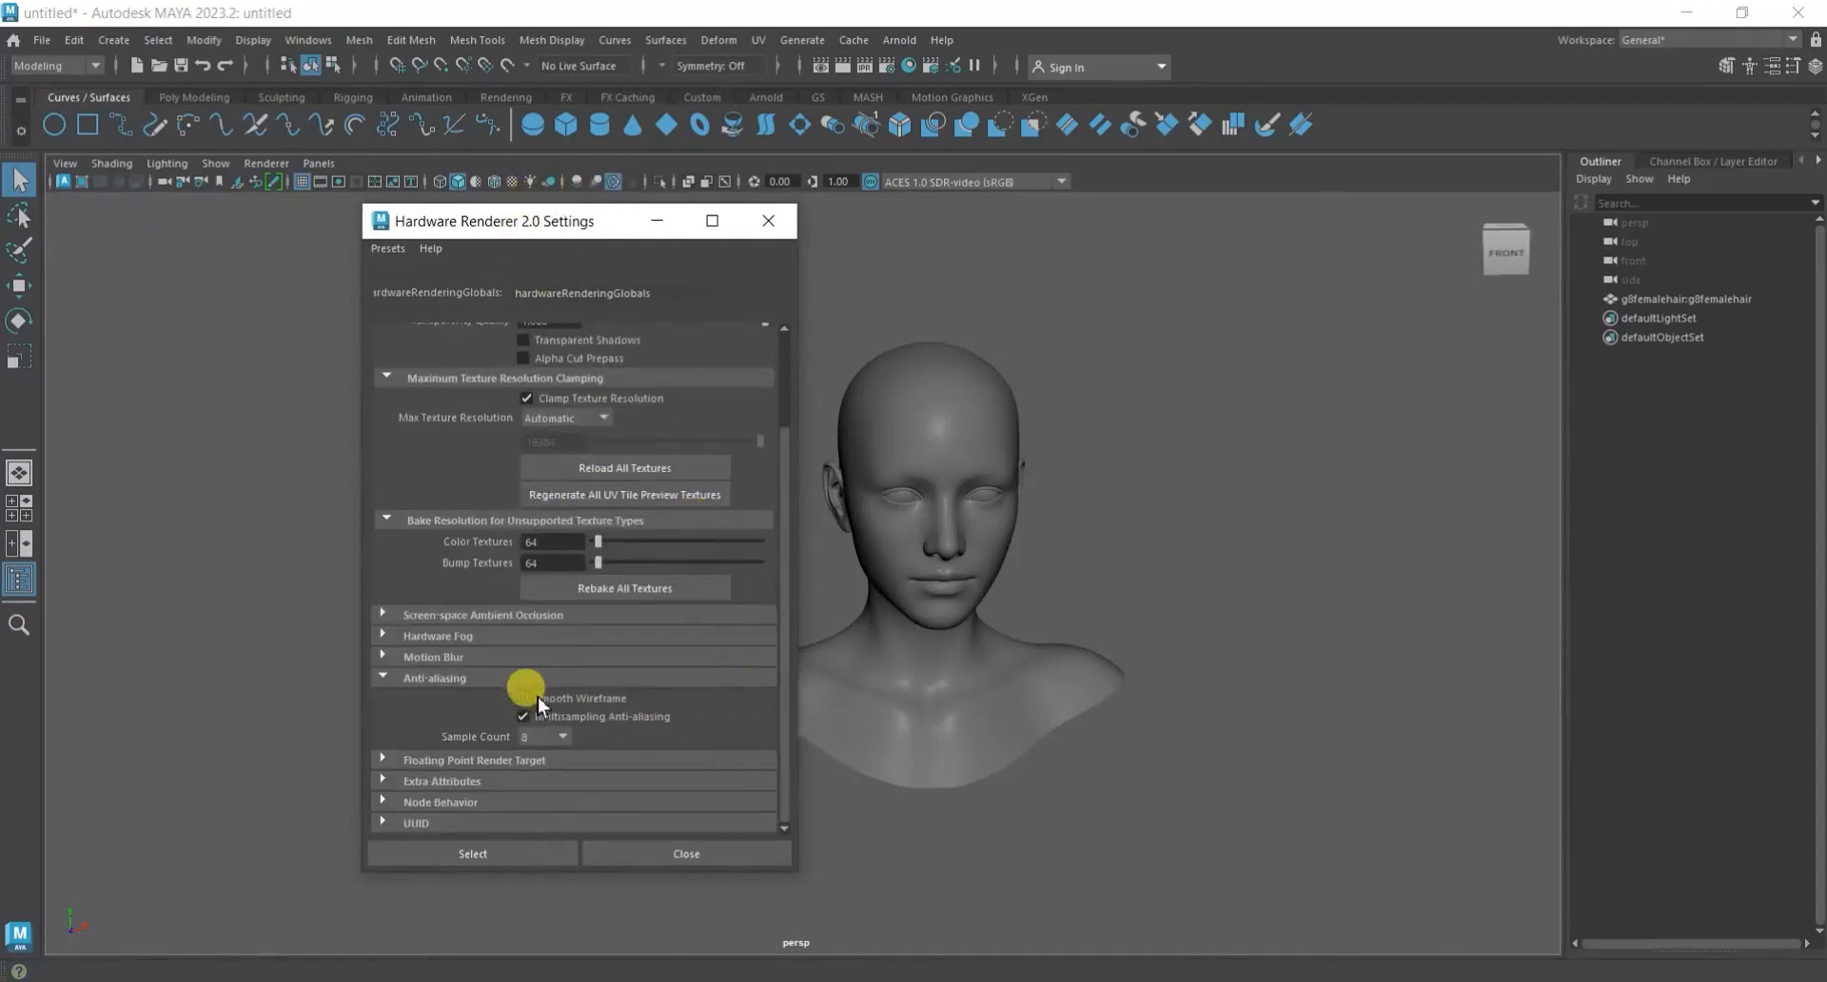
{"action": "left_click", "coordinate": [554, 734]}
{"action": "left_click", "coordinate": [534, 831]}
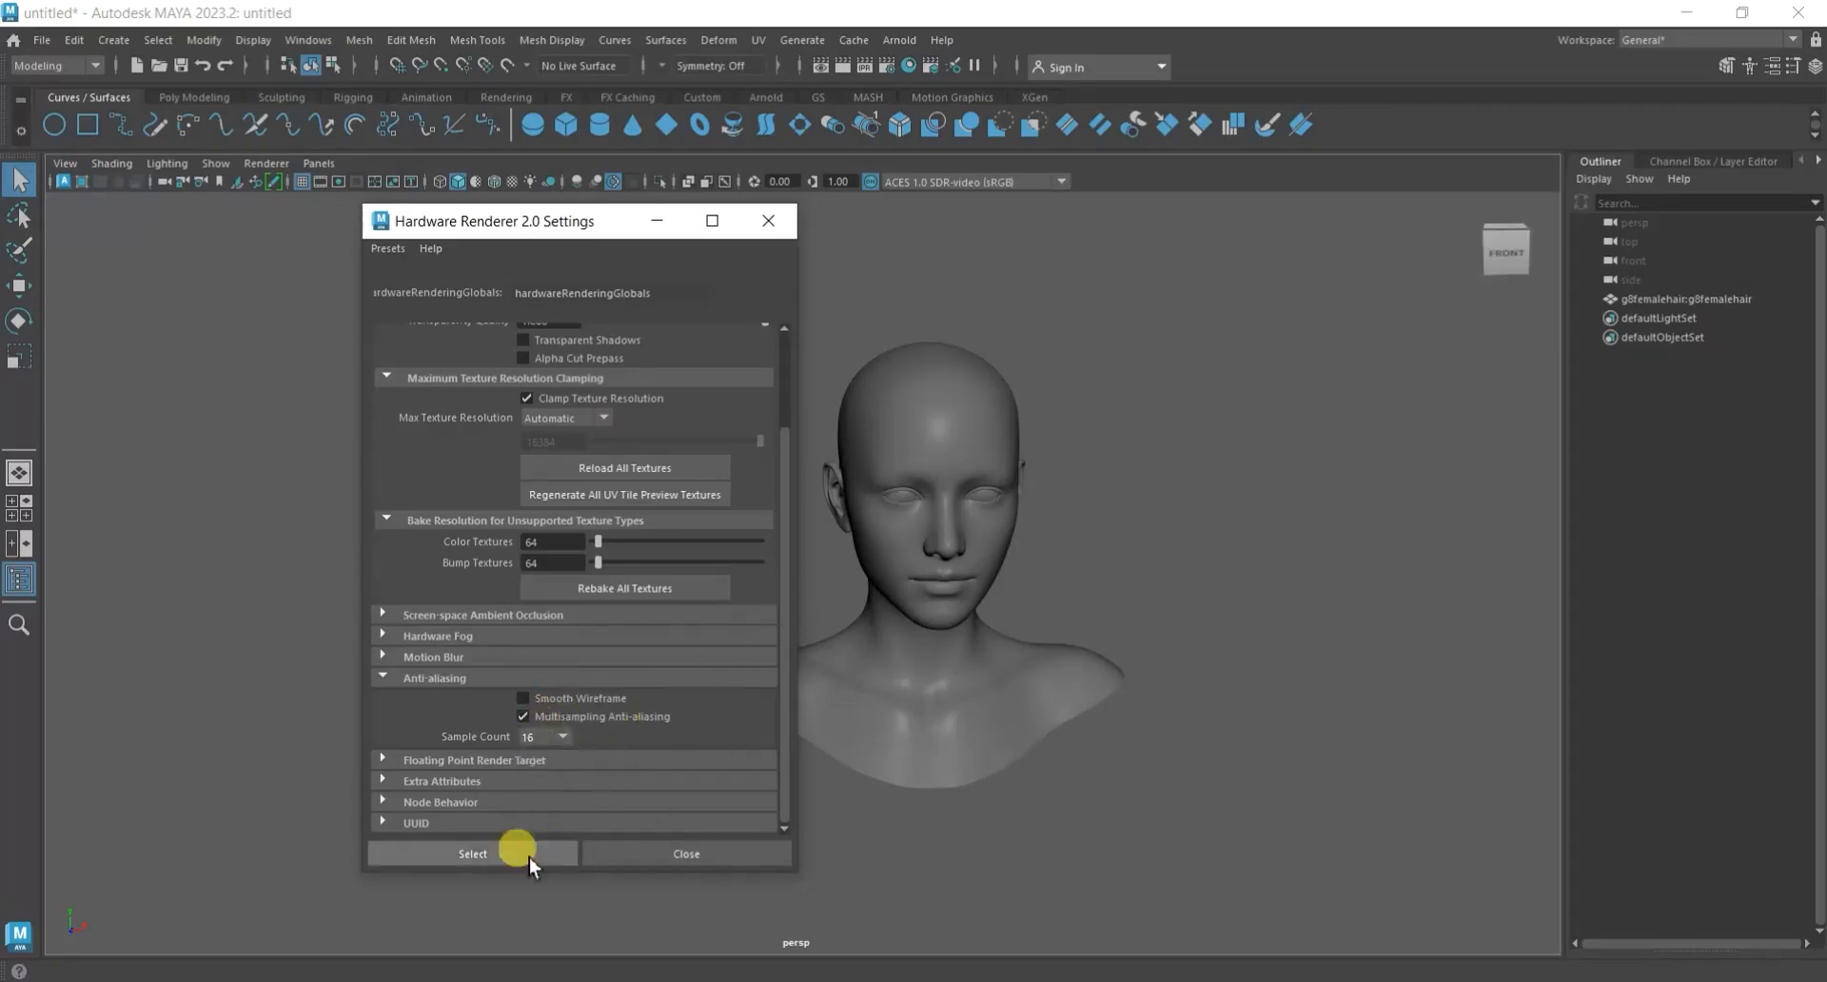
{"action": "left_click", "coordinate": [657, 854]}
Open GS CurveTools together with its Curve Control window and dock that window beside the tool panel.
{"action": "left_click_drag", "start_coordinate": [1095, 644], "coordinate": [887, 569], "text": "alt"}
{"action": "left_click", "coordinate": [817, 97]}
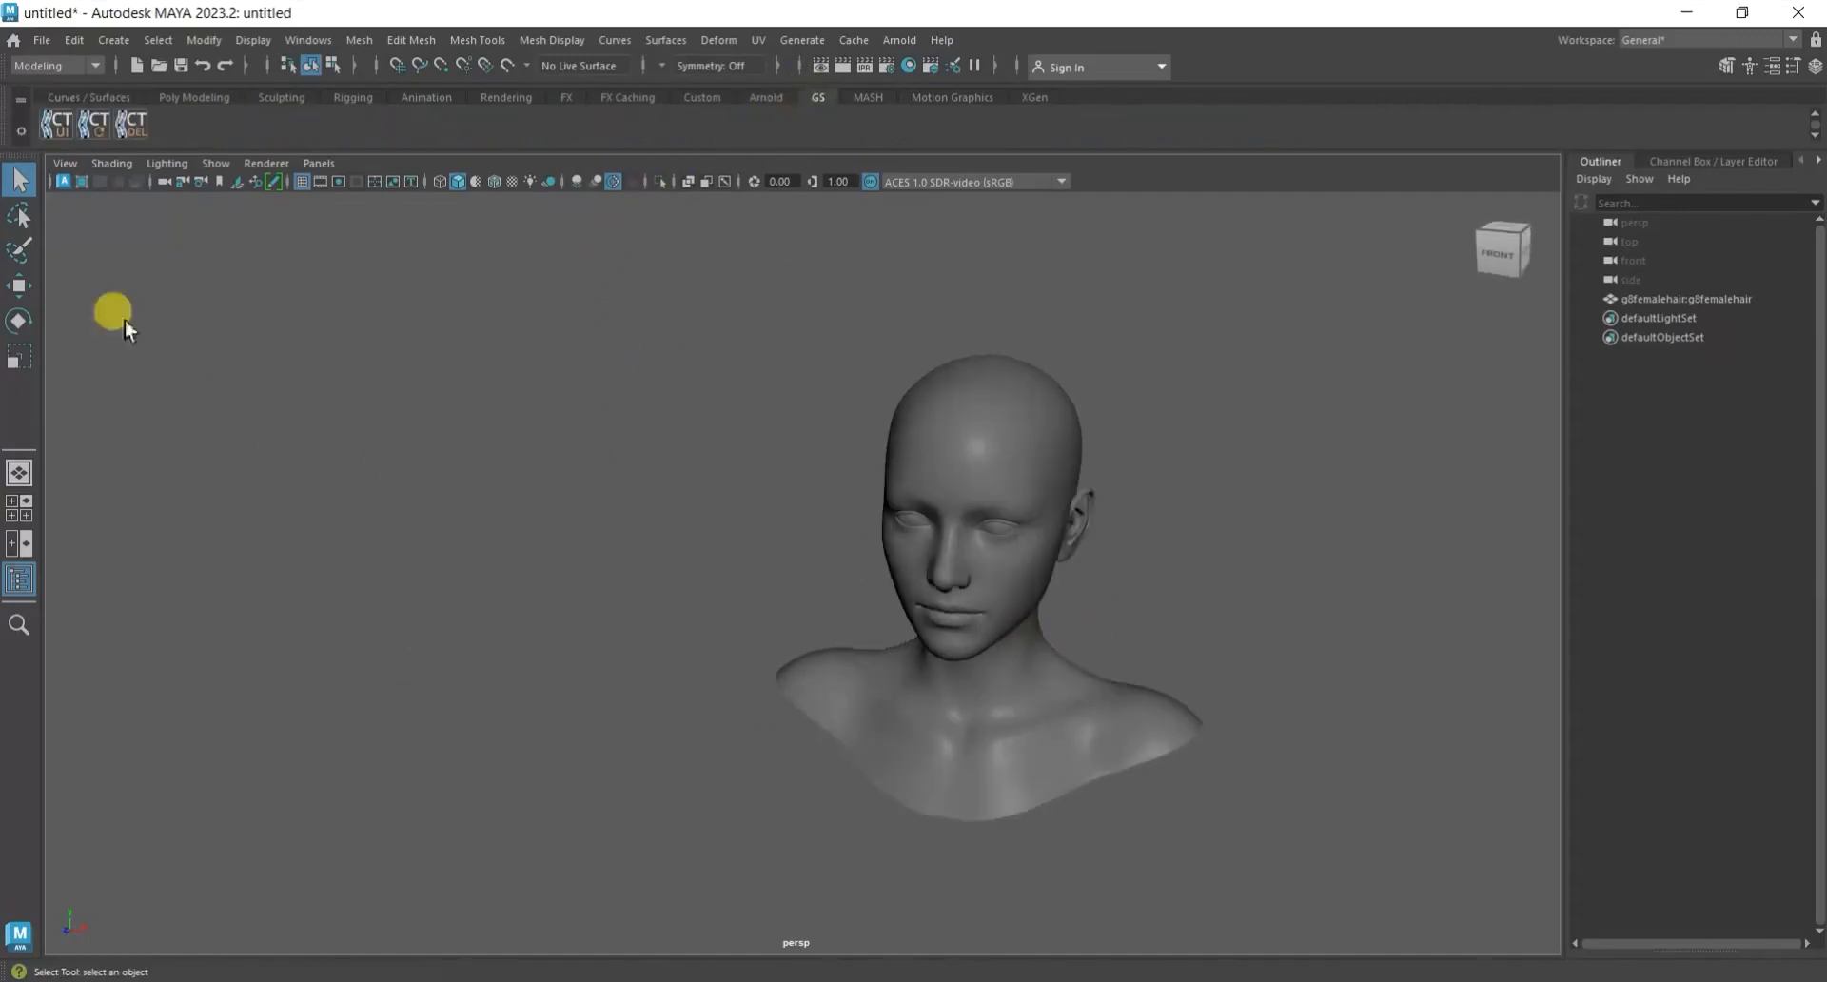
{"action": "left_click", "coordinate": [55, 122]}
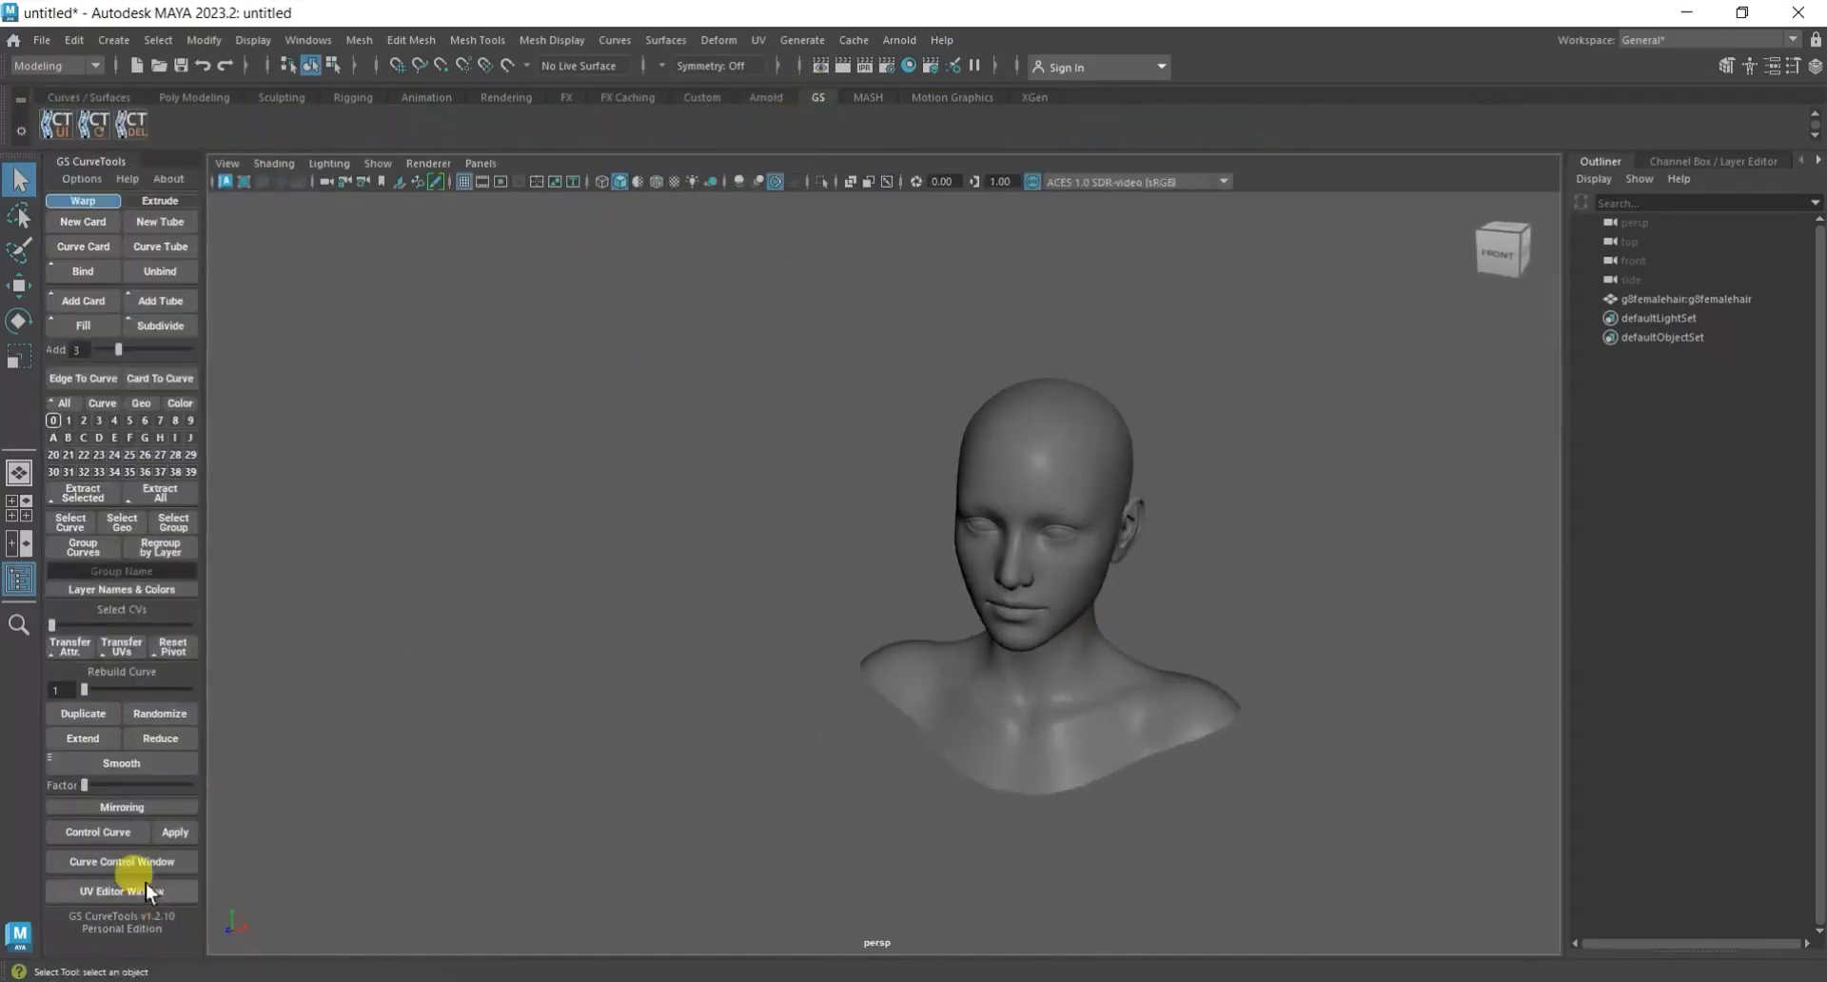
{"action": "left_click", "coordinate": [135, 861]}
{"action": "left_click_drag", "start_coordinate": [361, 171], "coordinate": [211, 196]}
{"action": "middle_click_drag", "start_coordinate": [1147, 604], "coordinate": [1010, 613], "text": "alt"}
{"action": "scroll", "coordinate": [1009, 614], "scroll_direction": "up", "scroll_amount": 6}
{"action": "left_click_drag", "start_coordinate": [1010, 577], "coordinate": [1061, 588], "text": "alt"}
{"action": "scroll", "coordinate": [1061, 587], "scroll_direction": "down", "scroll_amount": 4}
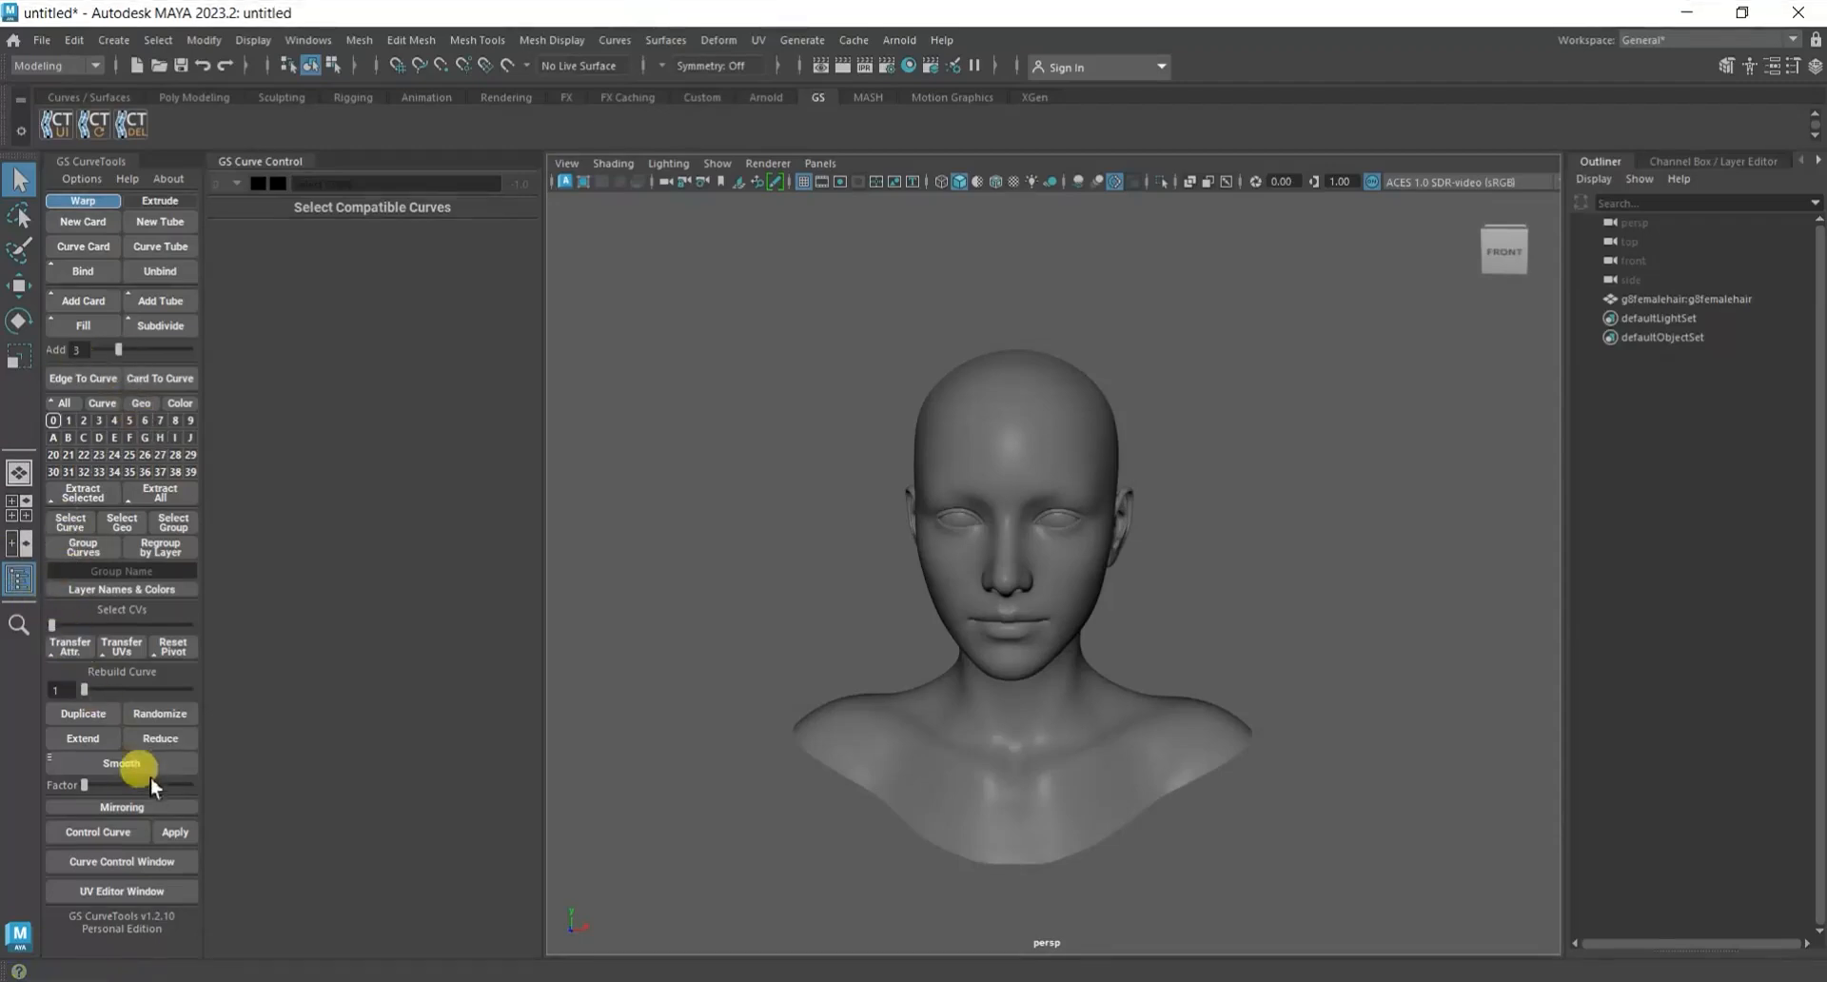
Create a new warp card with GS CurveTools and move it from the origin up beside the head.
{"action": "left_click", "coordinate": [102, 227]}
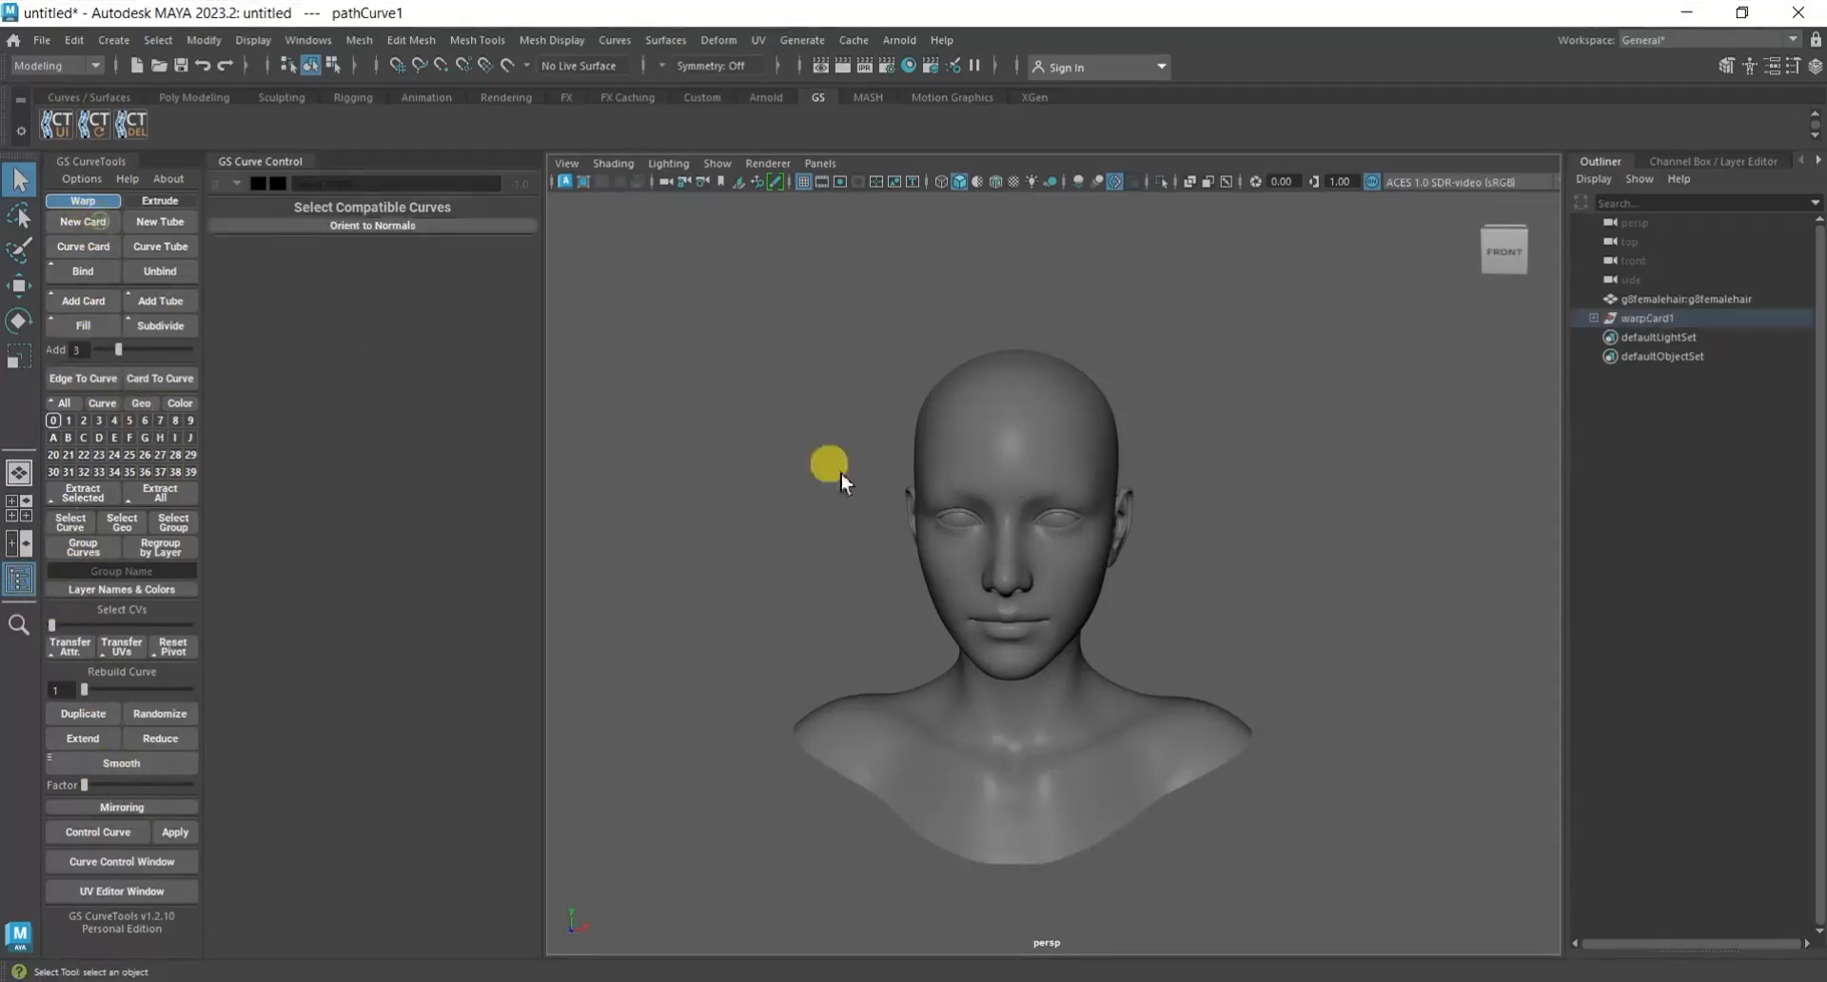
{"action": "scroll", "coordinate": [1189, 552], "scroll_direction": "down", "scroll_amount": 8}
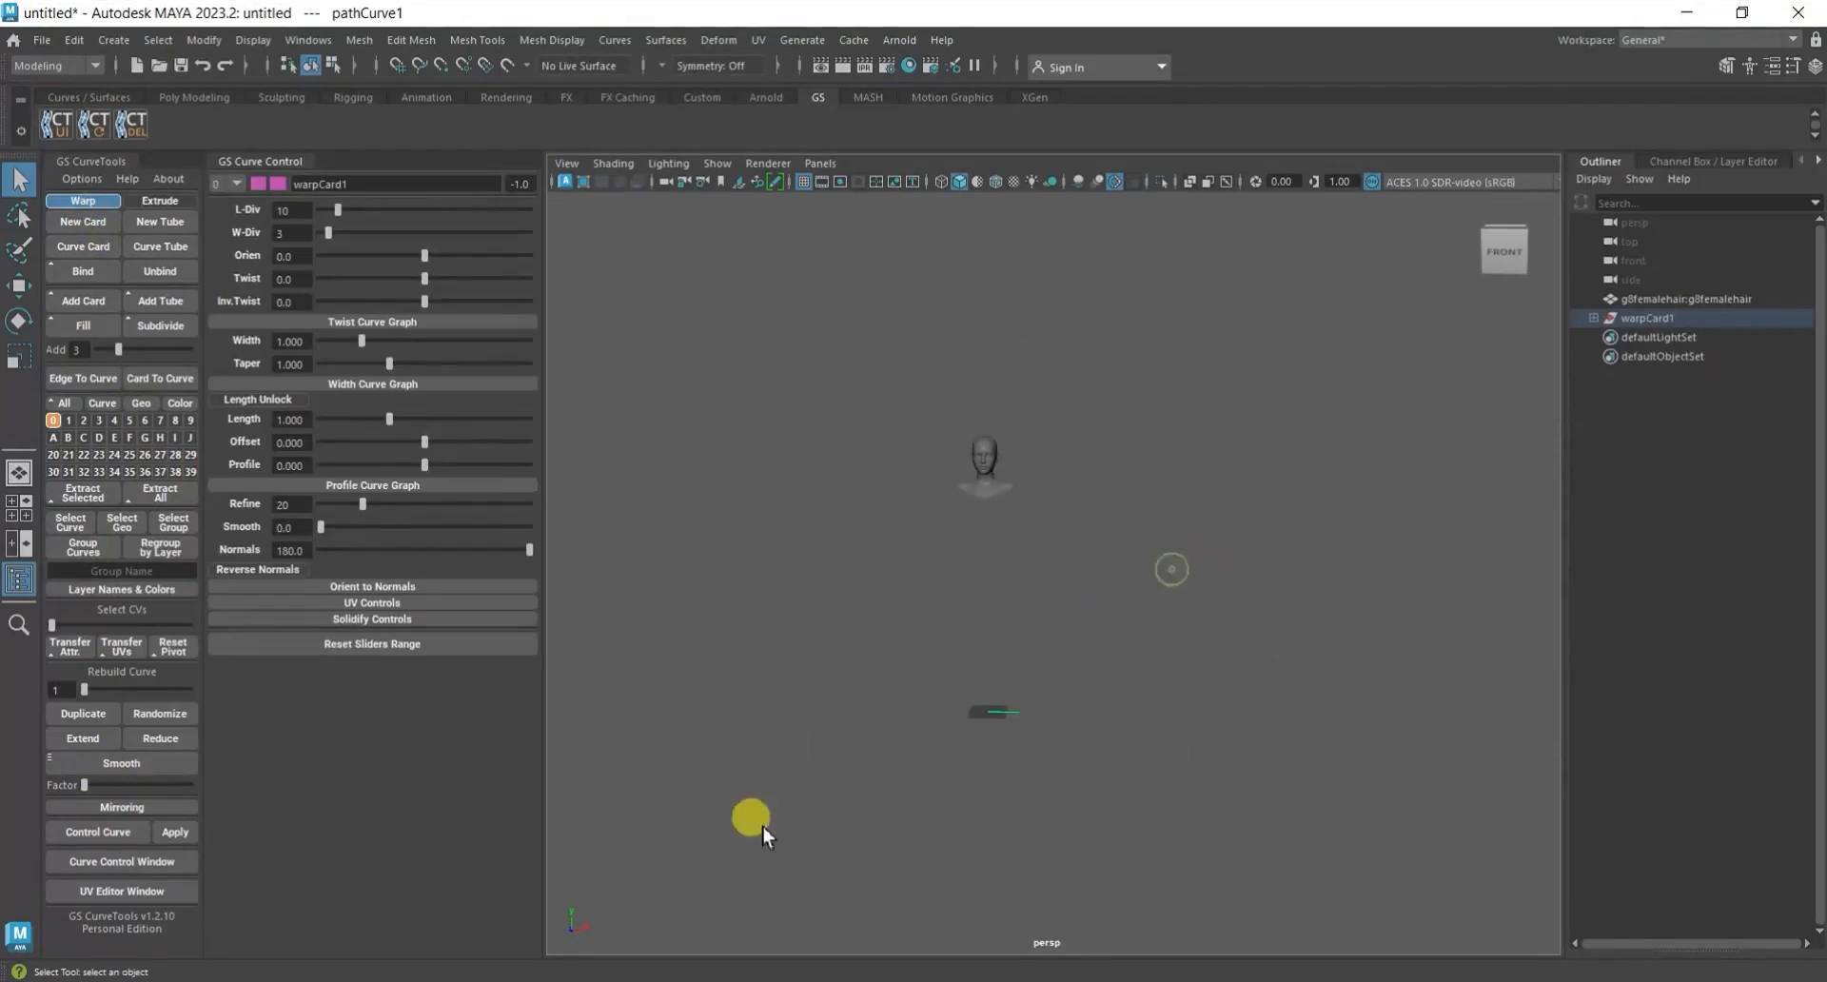
{"action": "key", "text": "w"}
{"action": "left_click_drag", "start_coordinate": [1041, 651], "coordinate": [1150, 389]}
{"action": "scroll", "coordinate": [1210, 536], "scroll_direction": "up", "scroll_amount": 5}
{"action": "middle_click_drag", "start_coordinate": [1211, 538], "coordinate": [1092, 737], "text": "alt"}
{"action": "scroll", "coordinate": [1092, 736], "scroll_direction": "up", "scroll_amount": 4}
{"action": "left_click_drag", "start_coordinate": [999, 711], "coordinate": [1285, 693], "text": "alt"}
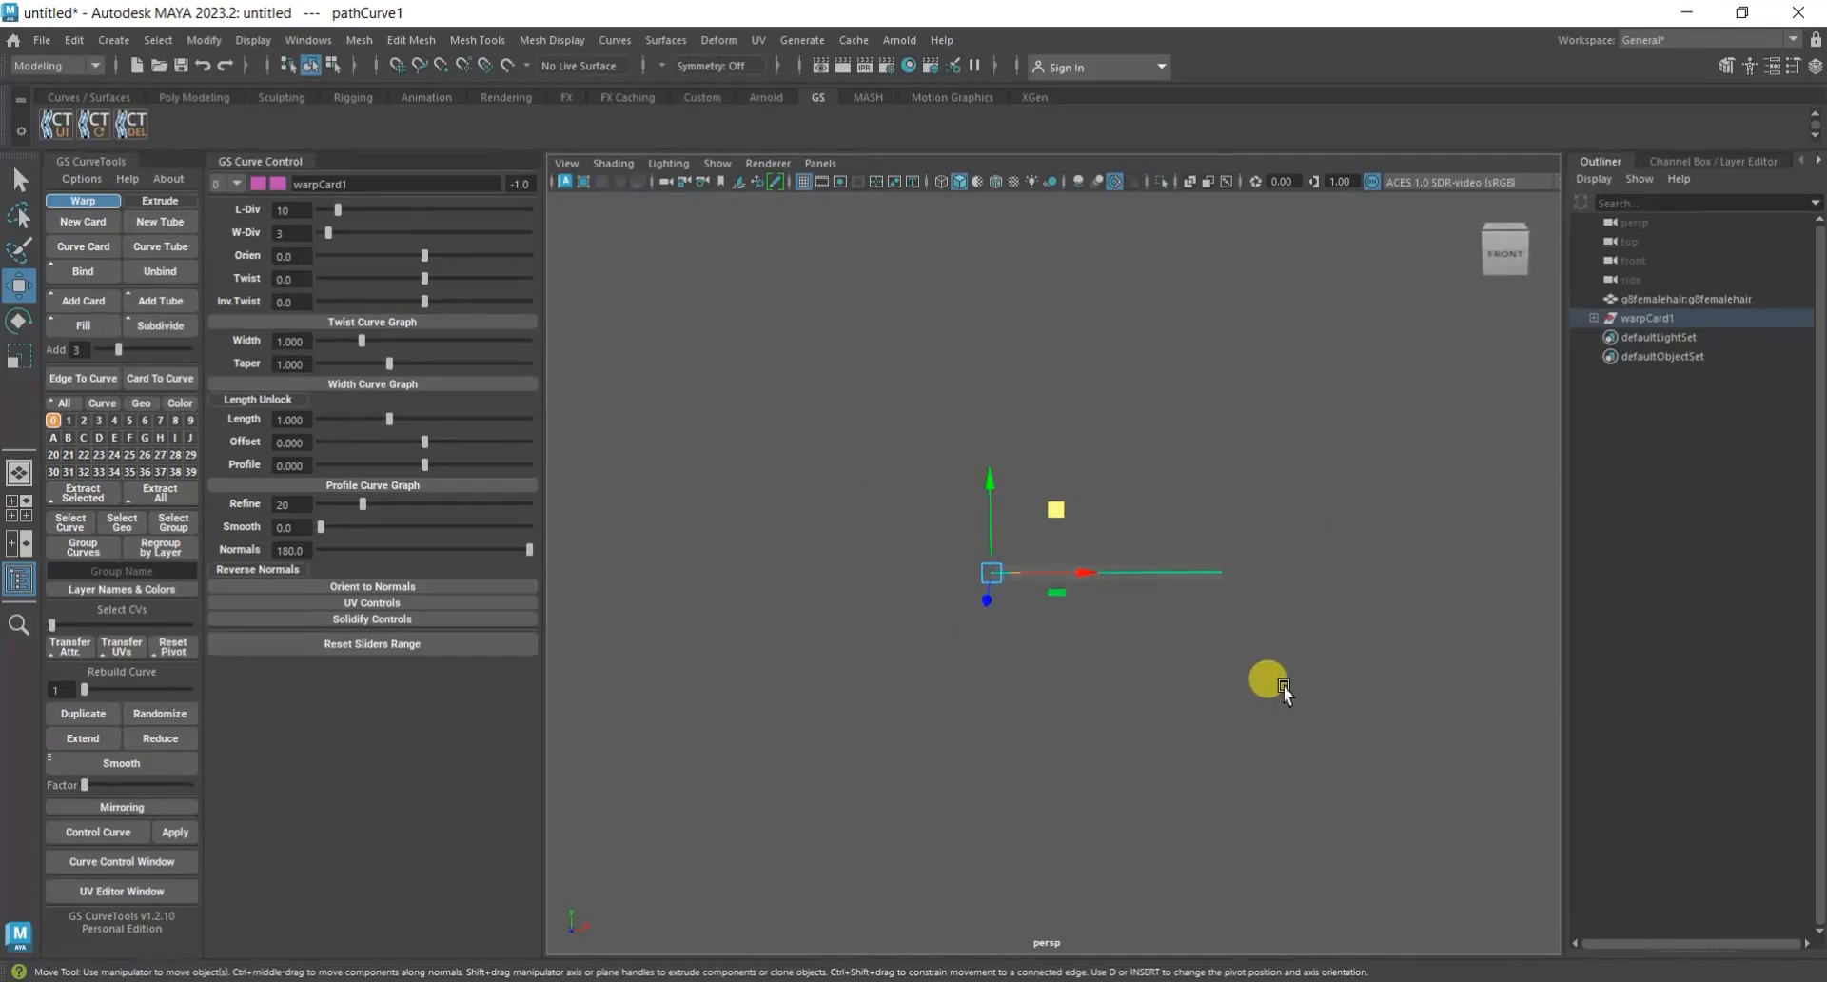
Rotate the new card so that its path curve hangs vertically.
{"action": "key", "text": "e"}
{"action": "left_click_drag", "start_coordinate": [1281, 694], "coordinate": [1105, 714], "text": "alt"}
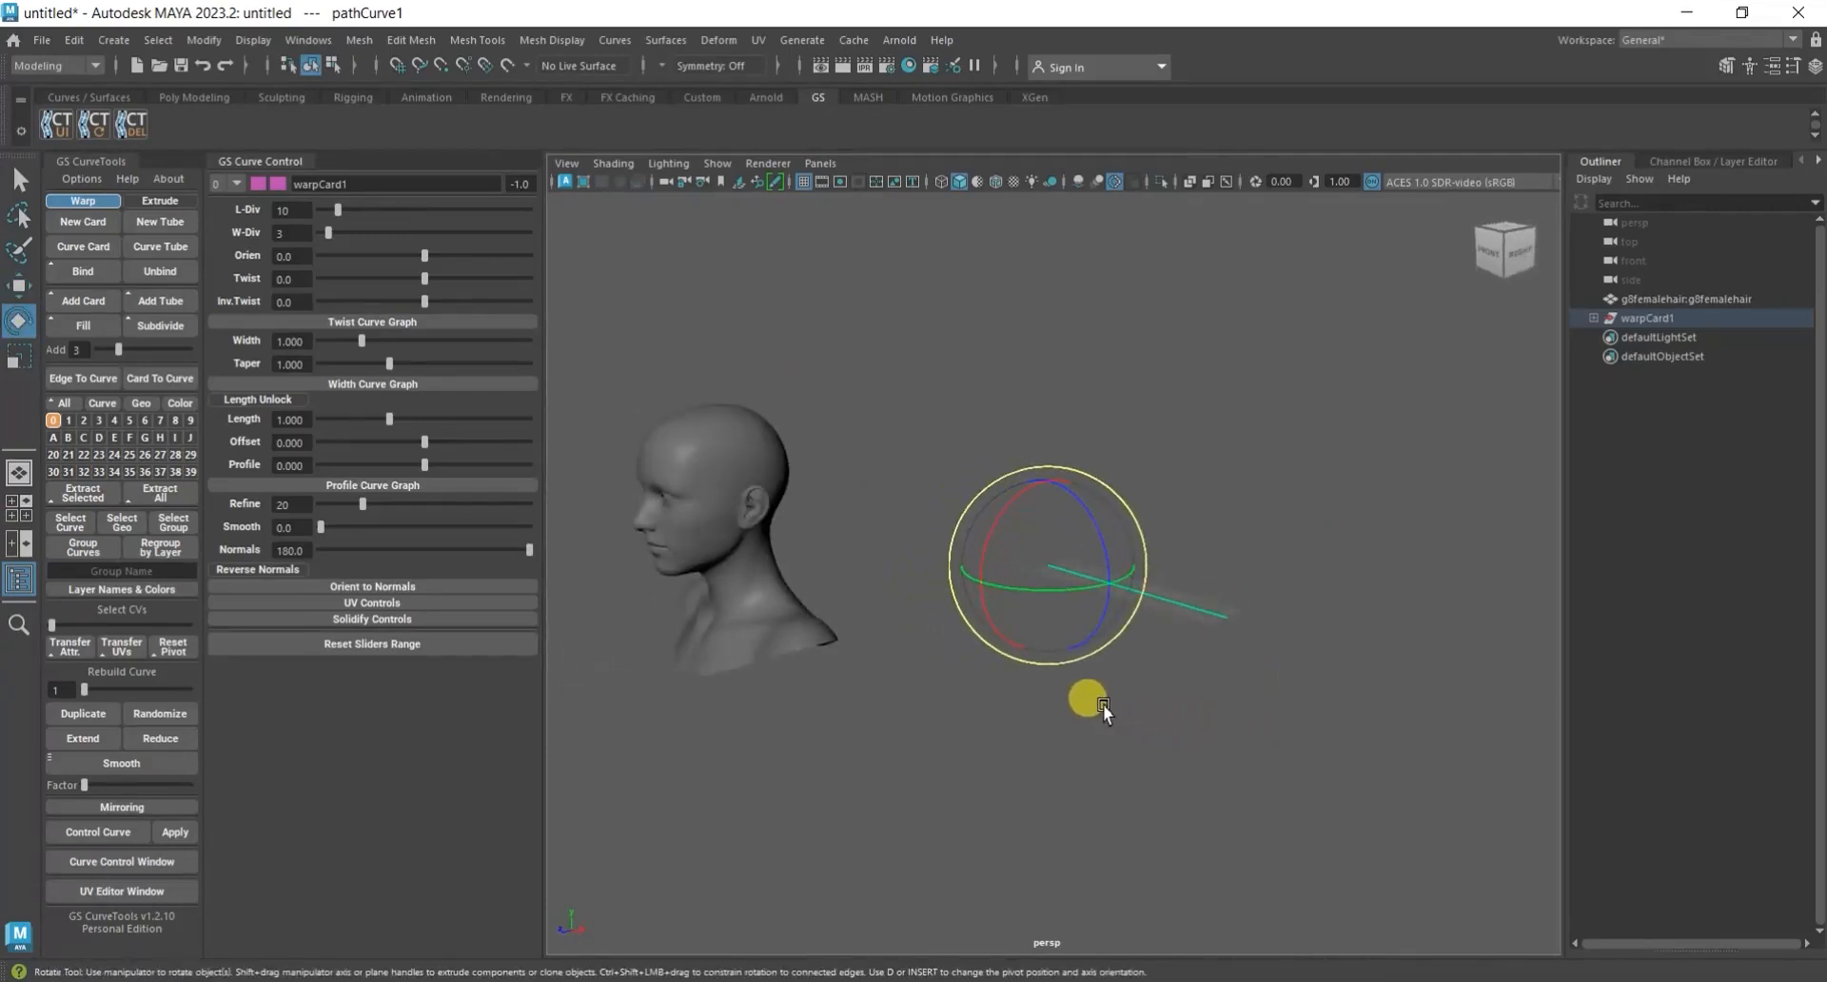
{"action": "left_click_drag", "start_coordinate": [1090, 531], "coordinate": [1226, 733]}
{"action": "right_click_drag", "start_coordinate": [1225, 734], "coordinate": [1133, 733], "text": "alt"}
{"action": "middle_click_drag", "start_coordinate": [1133, 733], "coordinate": [1229, 653], "text": "alt"}
{"action": "right_click_drag", "start_coordinate": [1229, 652], "coordinate": [1168, 666], "text": "alt"}
{"action": "left_click_drag", "start_coordinate": [1168, 666], "coordinate": [1206, 682], "text": "alt"}
{"action": "right_click_drag", "start_coordinate": [1207, 681], "coordinate": [1250, 677], "text": "alt"}
{"action": "left_click_drag", "start_coordinate": [1208, 668], "coordinate": [1167, 678], "text": "alt"}
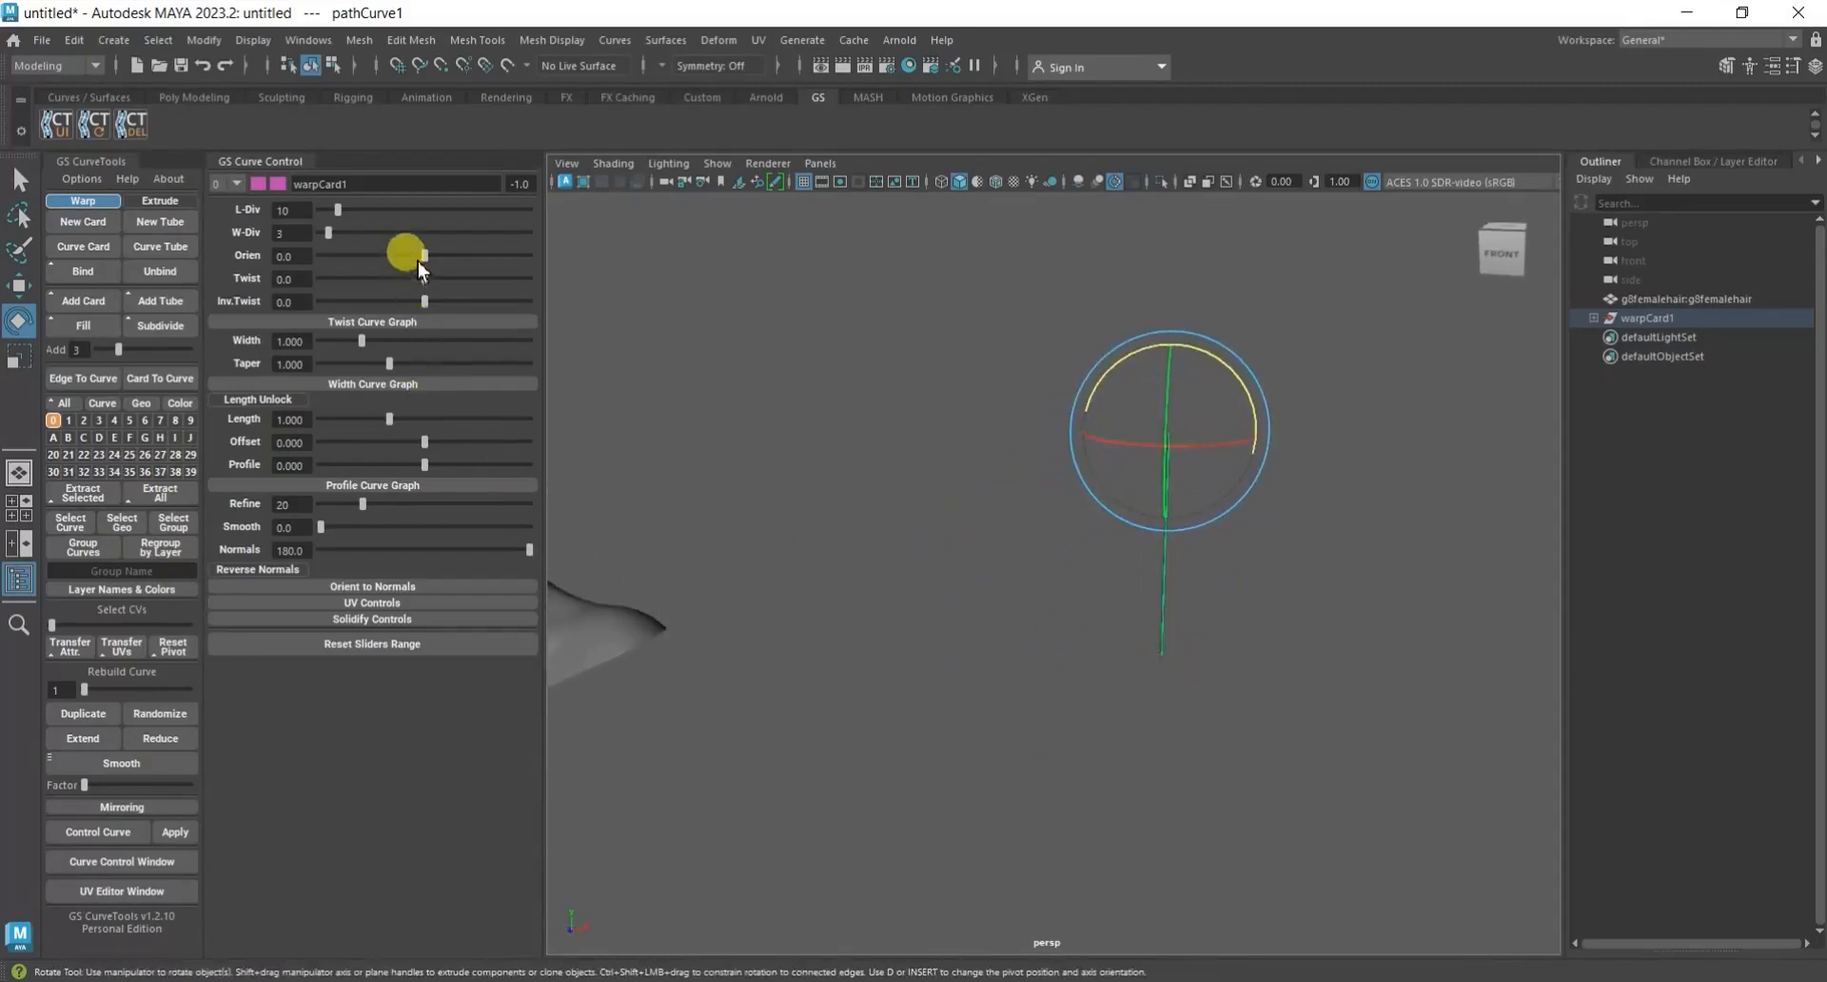
Set the card's orientation to about 90.4 so that its flat side faces the front.
{"action": "left_click_drag", "start_coordinate": [427, 271], "coordinate": [477, 259]}
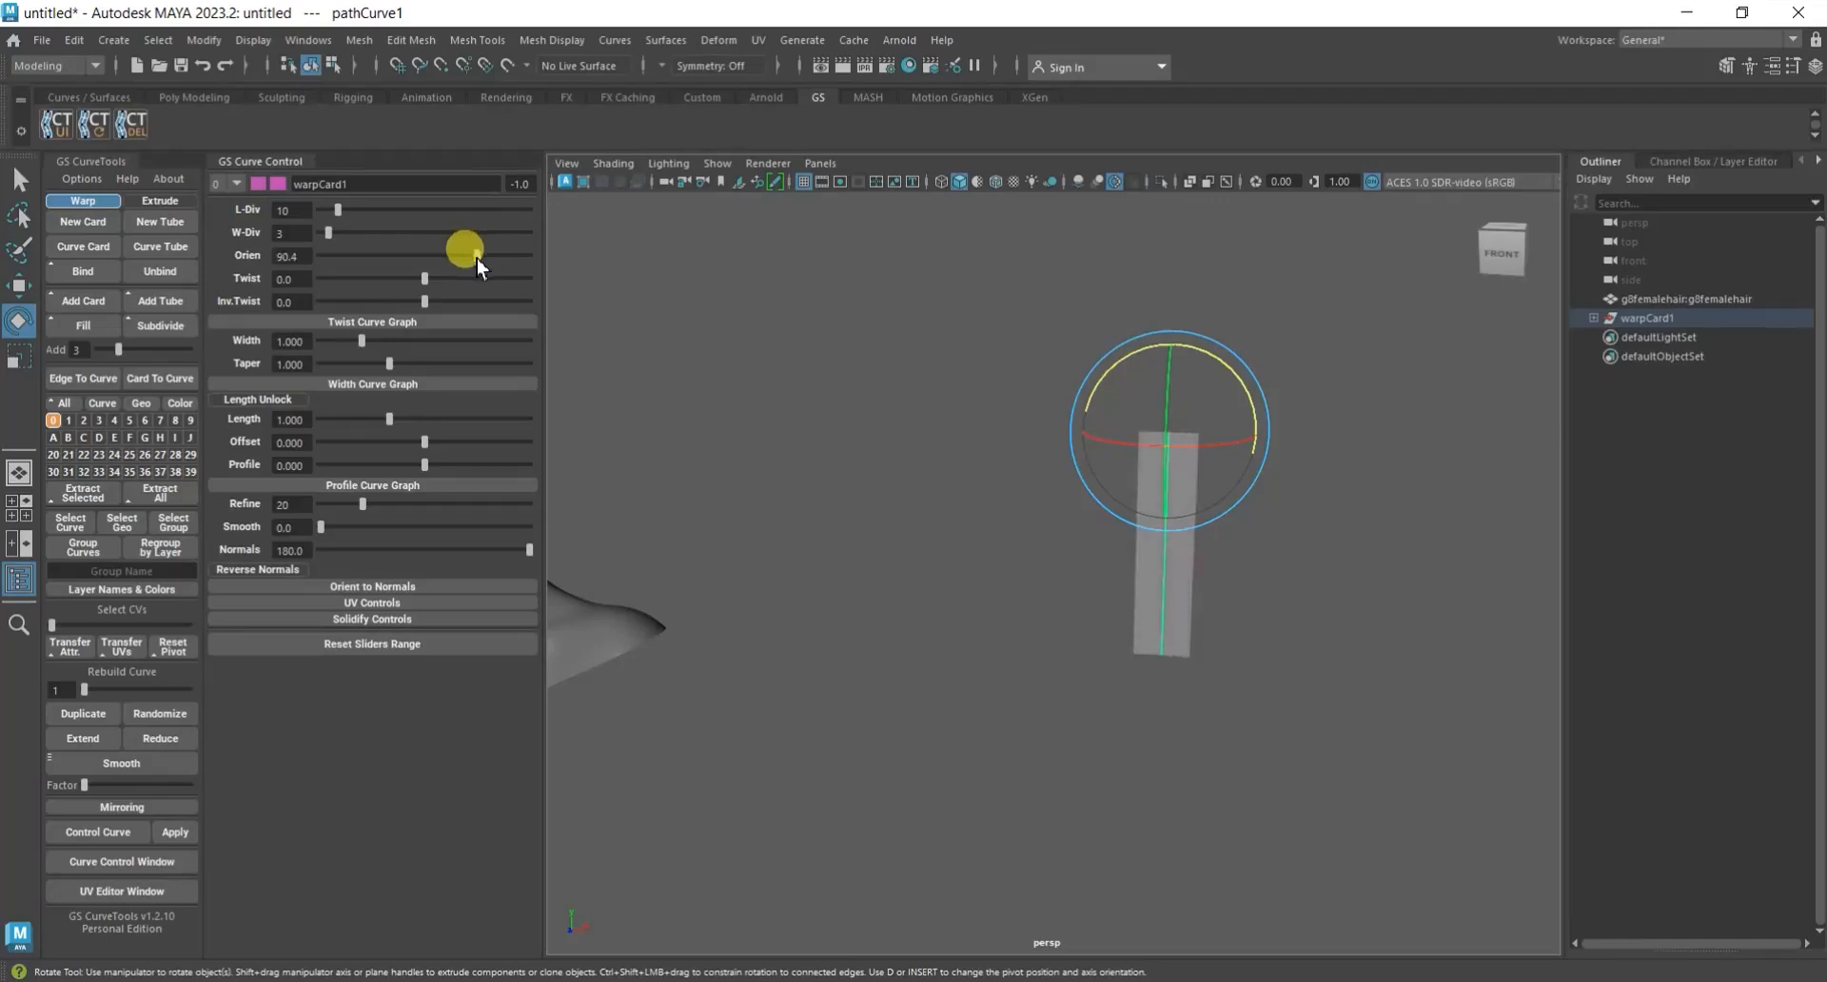
{"action": "scroll", "coordinate": [1155, 484], "scroll_direction": "down", "scroll_amount": 5}
{"action": "left_click_drag", "start_coordinate": [1155, 481], "coordinate": [1242, 799], "text": "alt"}
{"action": "scroll", "coordinate": [1242, 654], "scroll_direction": "up", "scroll_amount": 3}
{"action": "middle_click_drag", "start_coordinate": [1243, 654], "coordinate": [1127, 710], "text": "alt"}
{"action": "left_click_drag", "start_coordinate": [1127, 710], "coordinate": [1226, 609], "text": "alt"}
{"action": "middle_click_drag", "start_coordinate": [1225, 607], "coordinate": [1158, 649], "text": "alt"}
Move the card slightly up and closer to the head, and deselect it.
{"action": "key", "text": "w"}
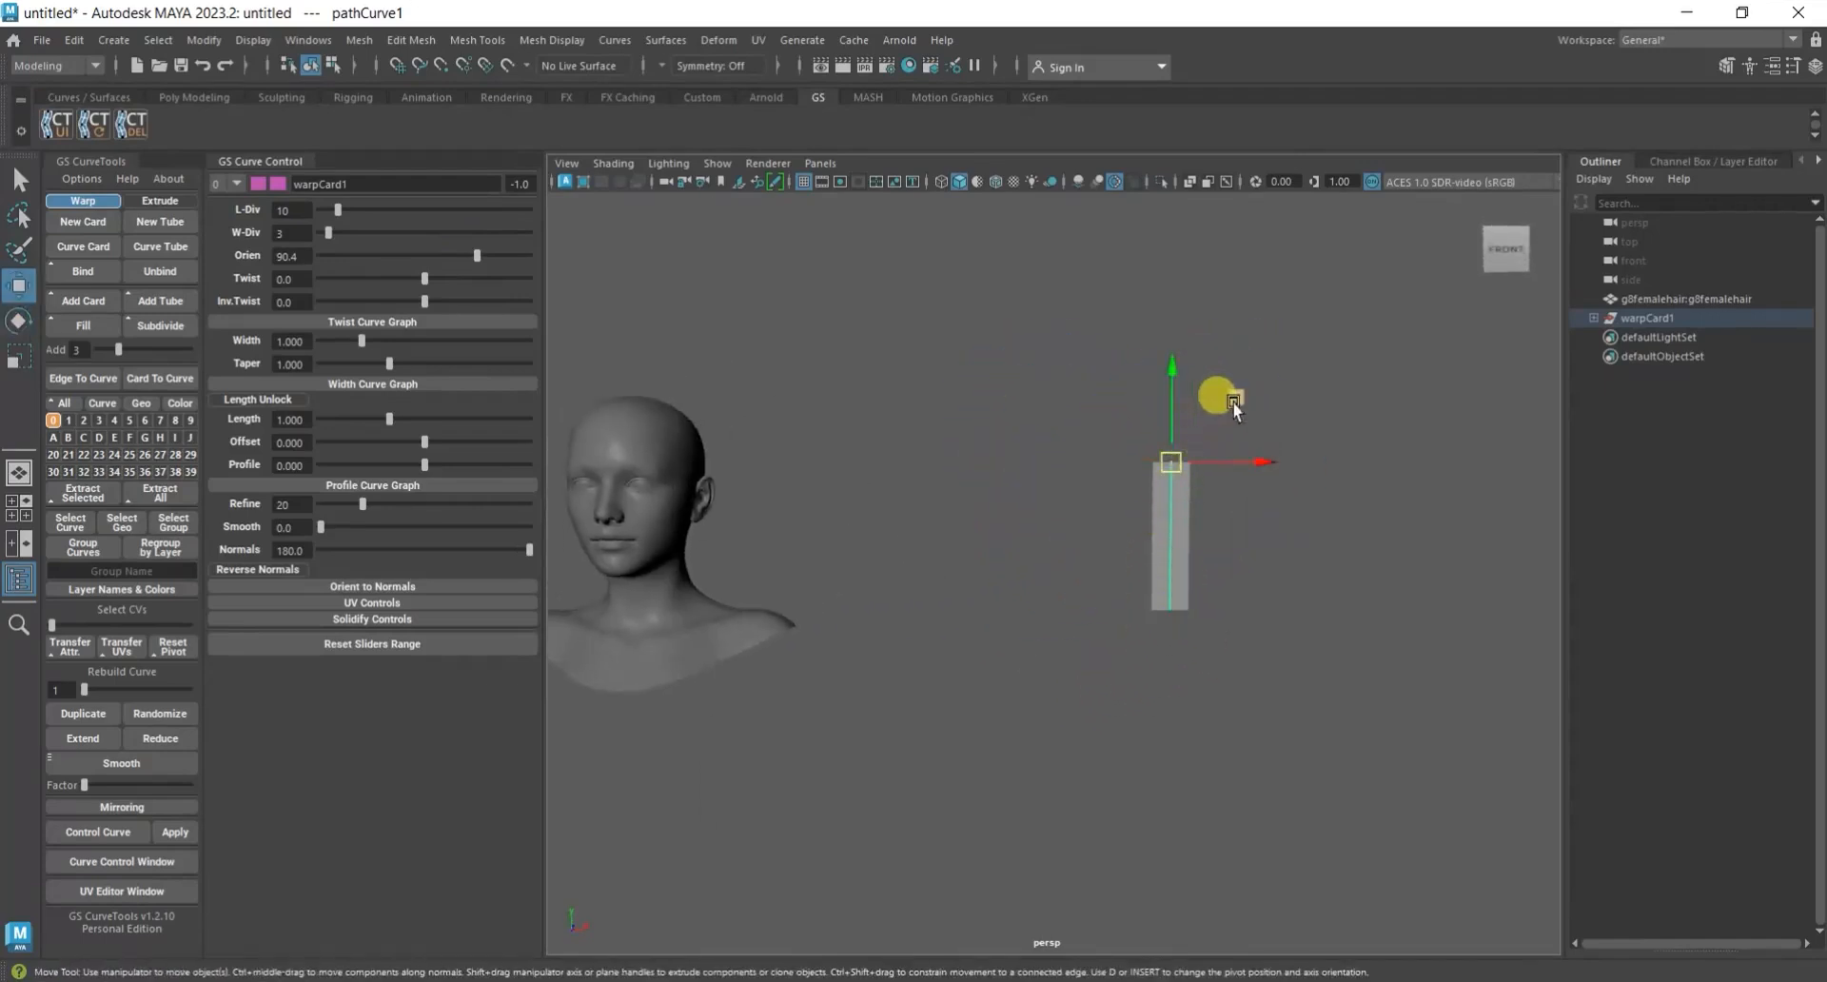
{"action": "left_click_drag", "start_coordinate": [1236, 398], "coordinate": [1163, 341]}
{"action": "left_click", "coordinate": [1216, 598]}
{"action": "scroll", "coordinate": [1164, 497], "scroll_direction": "up", "scroll_amount": 3}
{"action": "middle_click_drag", "start_coordinate": [1302, 510], "coordinate": [1315, 626], "text": "alt"}
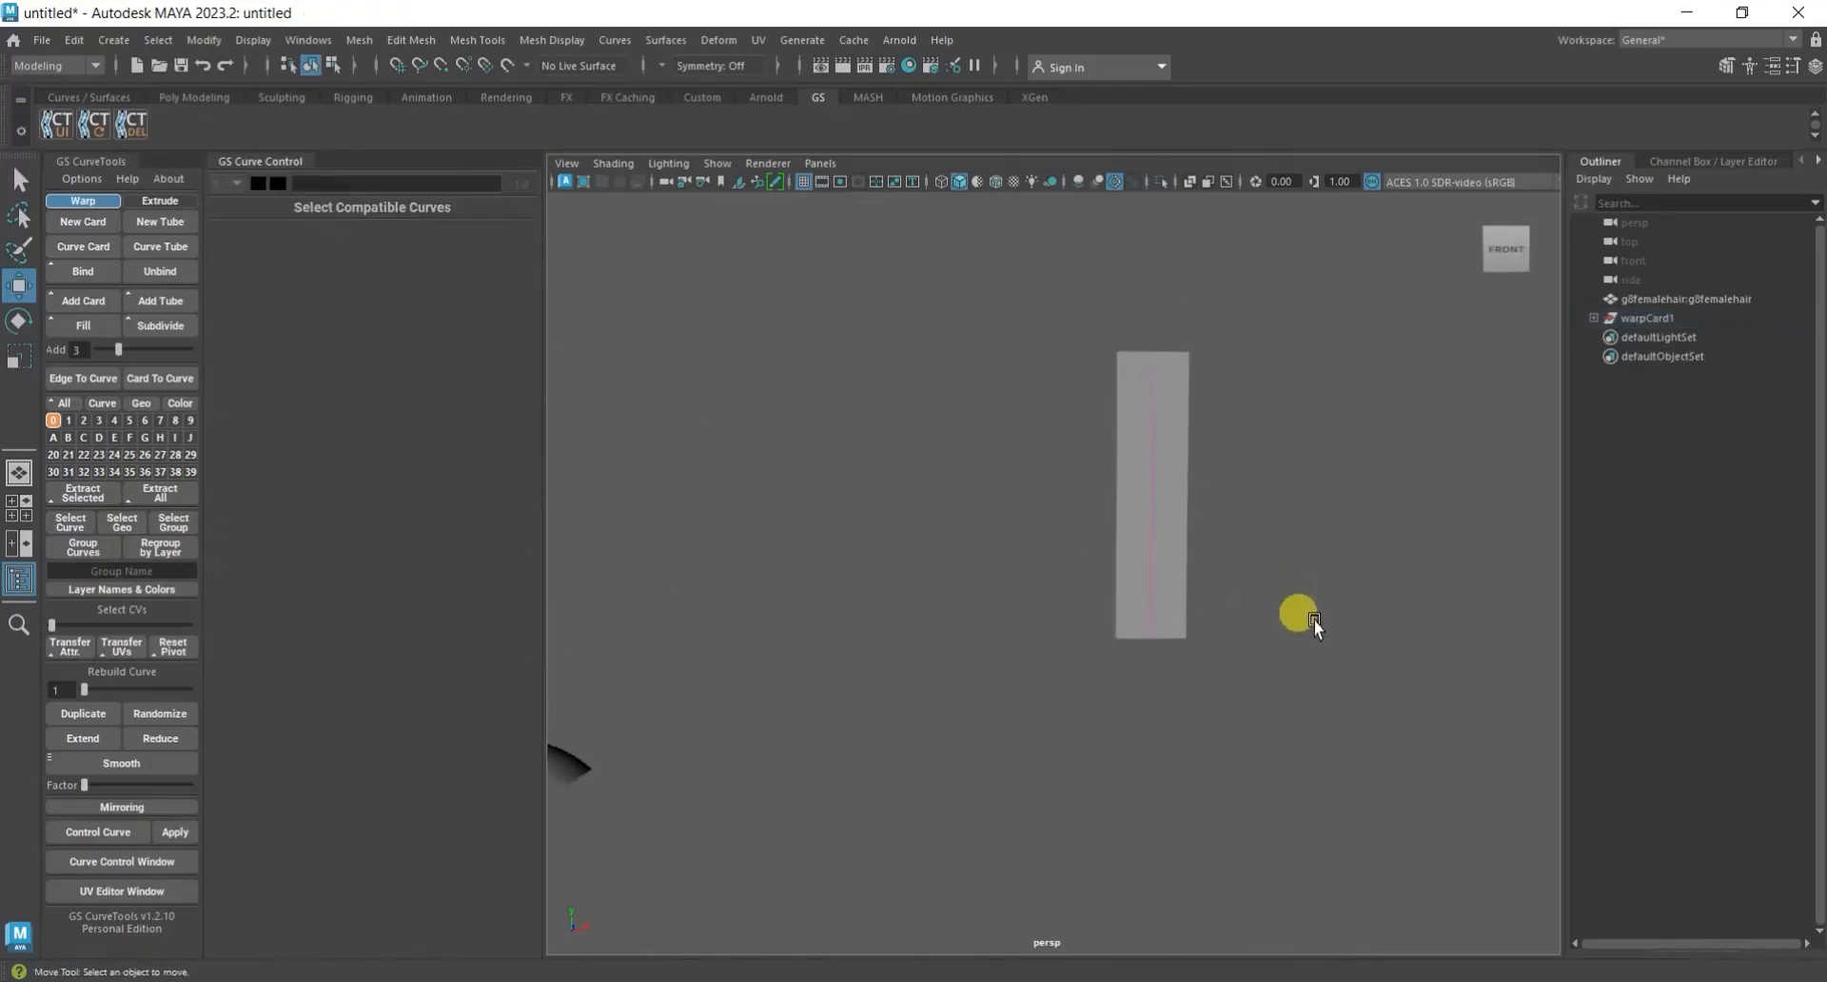
{"action": "scroll", "coordinate": [1197, 483], "scroll_direction": "up", "scroll_amount": 2}
{"action": "middle_click_drag", "start_coordinate": [1350, 526], "coordinate": [1321, 534], "text": "alt"}
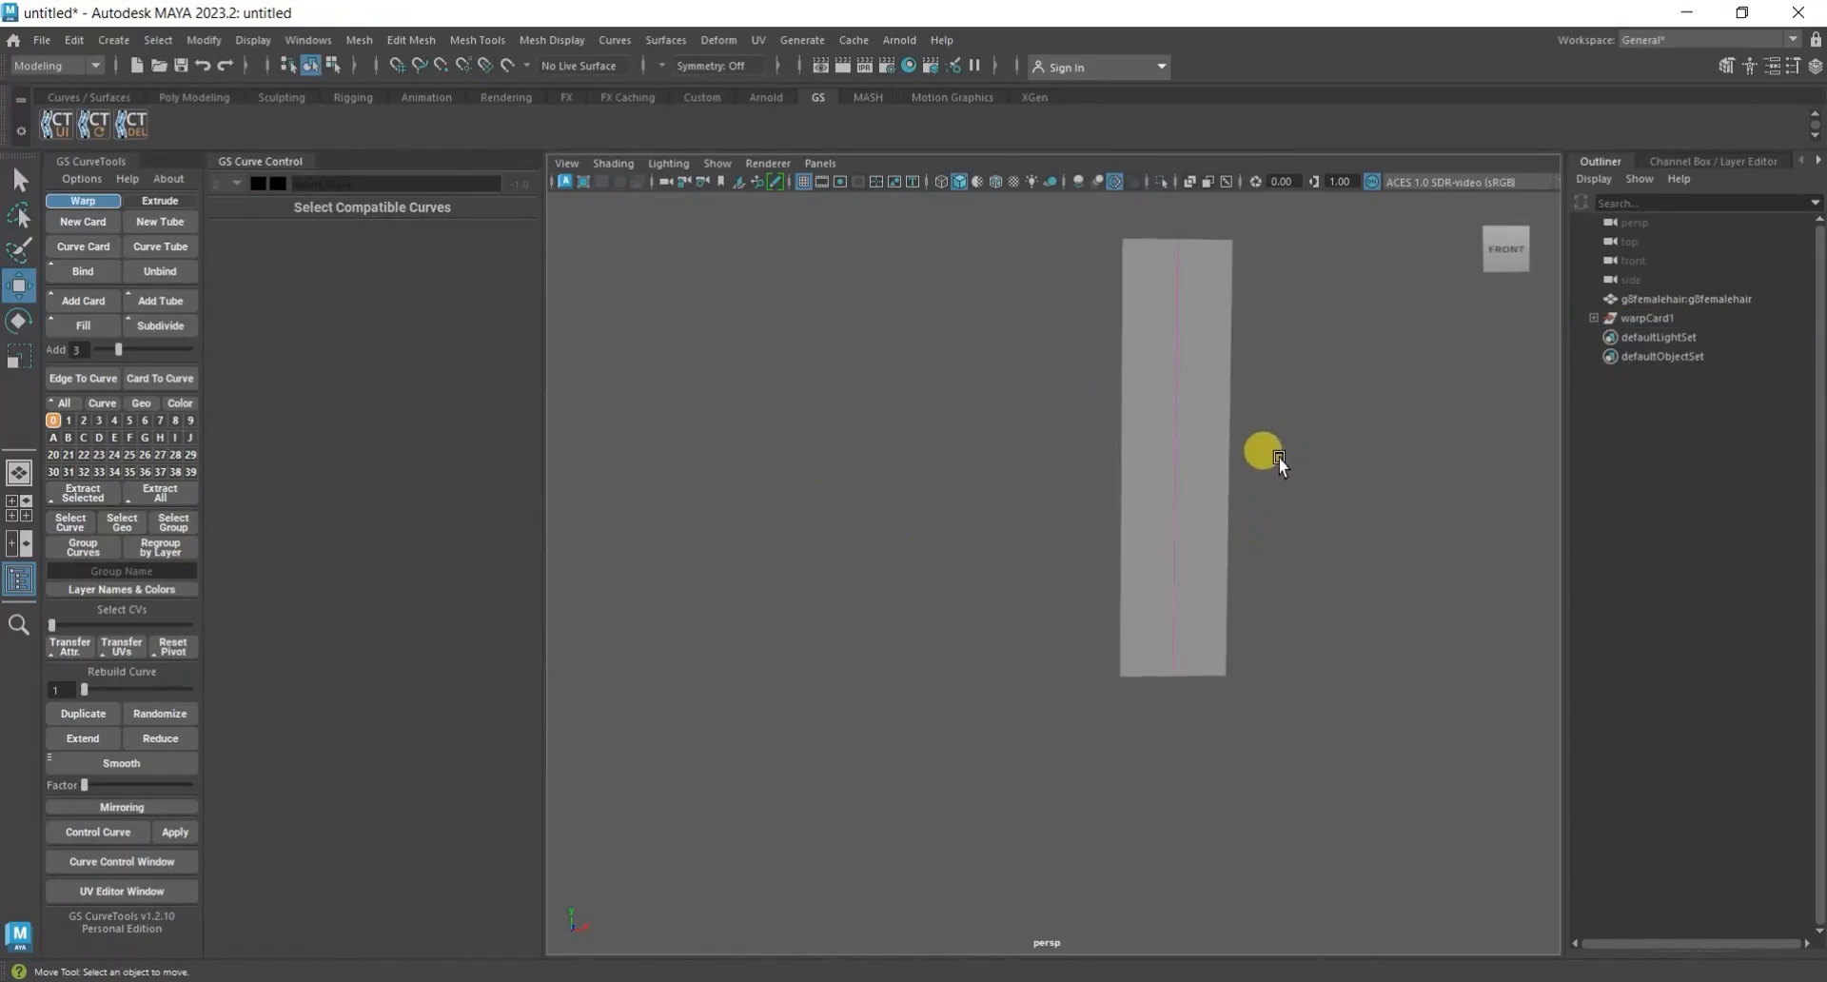
{"action": "left_click_drag", "start_coordinate": [1278, 459], "coordinate": [1140, 513]}
{"action": "left_click", "coordinate": [1693, 322]}
{"action": "right_click_drag", "start_coordinate": [1135, 447], "coordinate": [1370, 775]}
{"action": "left_click", "coordinate": [1391, 578]}
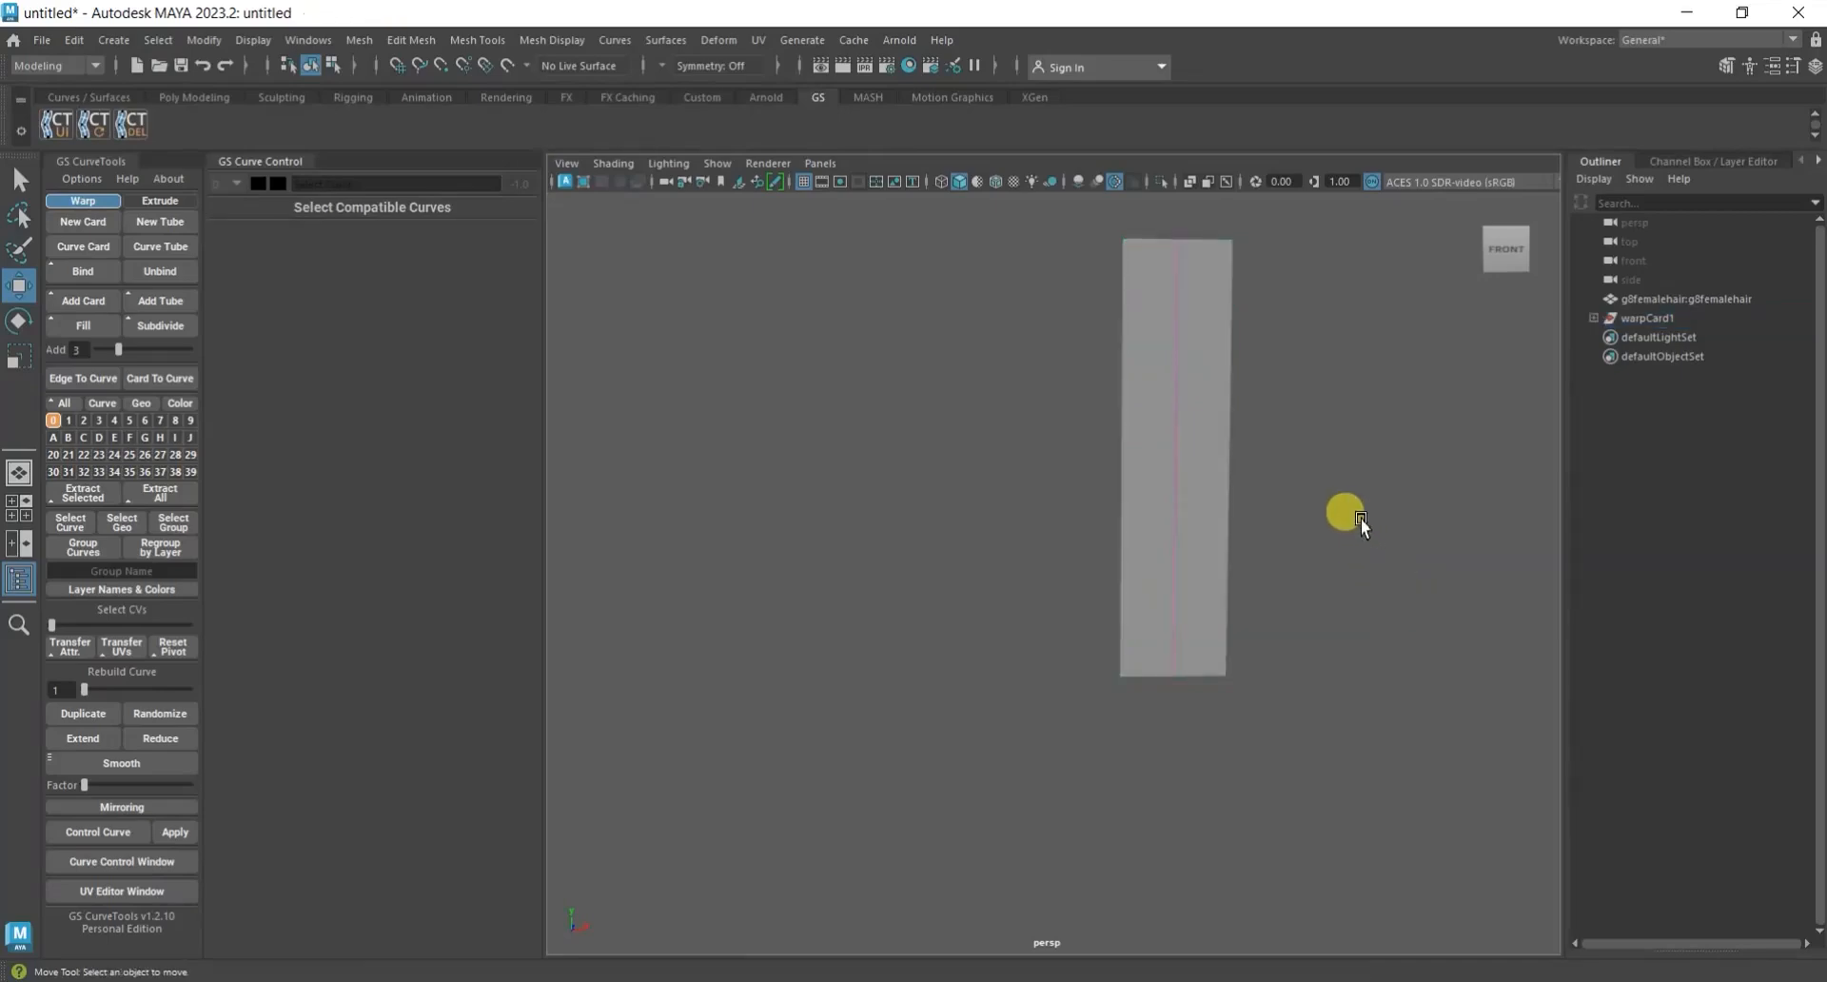
{"action": "middle_click_drag", "start_coordinate": [1364, 516], "coordinate": [1288, 530], "text": "alt"}
Open the Hypershade and set the lambert1 material's color to red with saturation 1 and value about 0.384.
{"action": "left_click", "coordinate": [910, 66]}
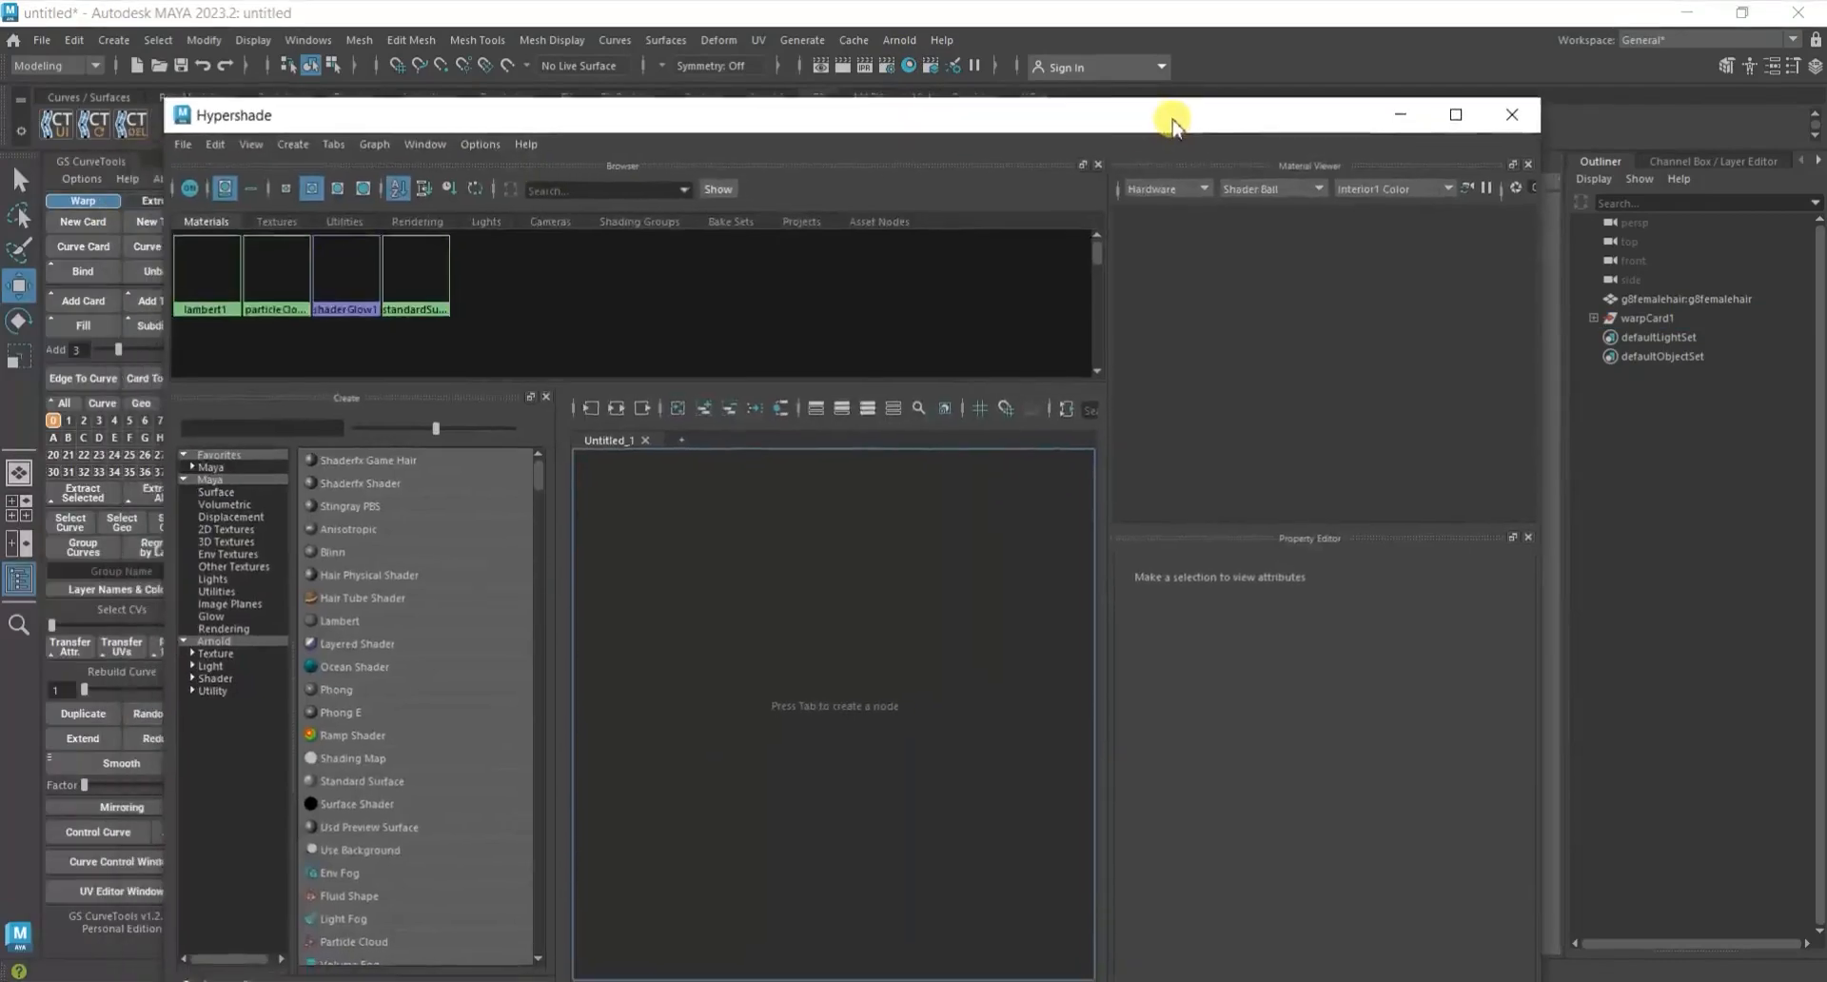
{"action": "left_click_drag", "start_coordinate": [1173, 120], "coordinate": [1208, 101]}
{"action": "left_click", "coordinate": [250, 251]}
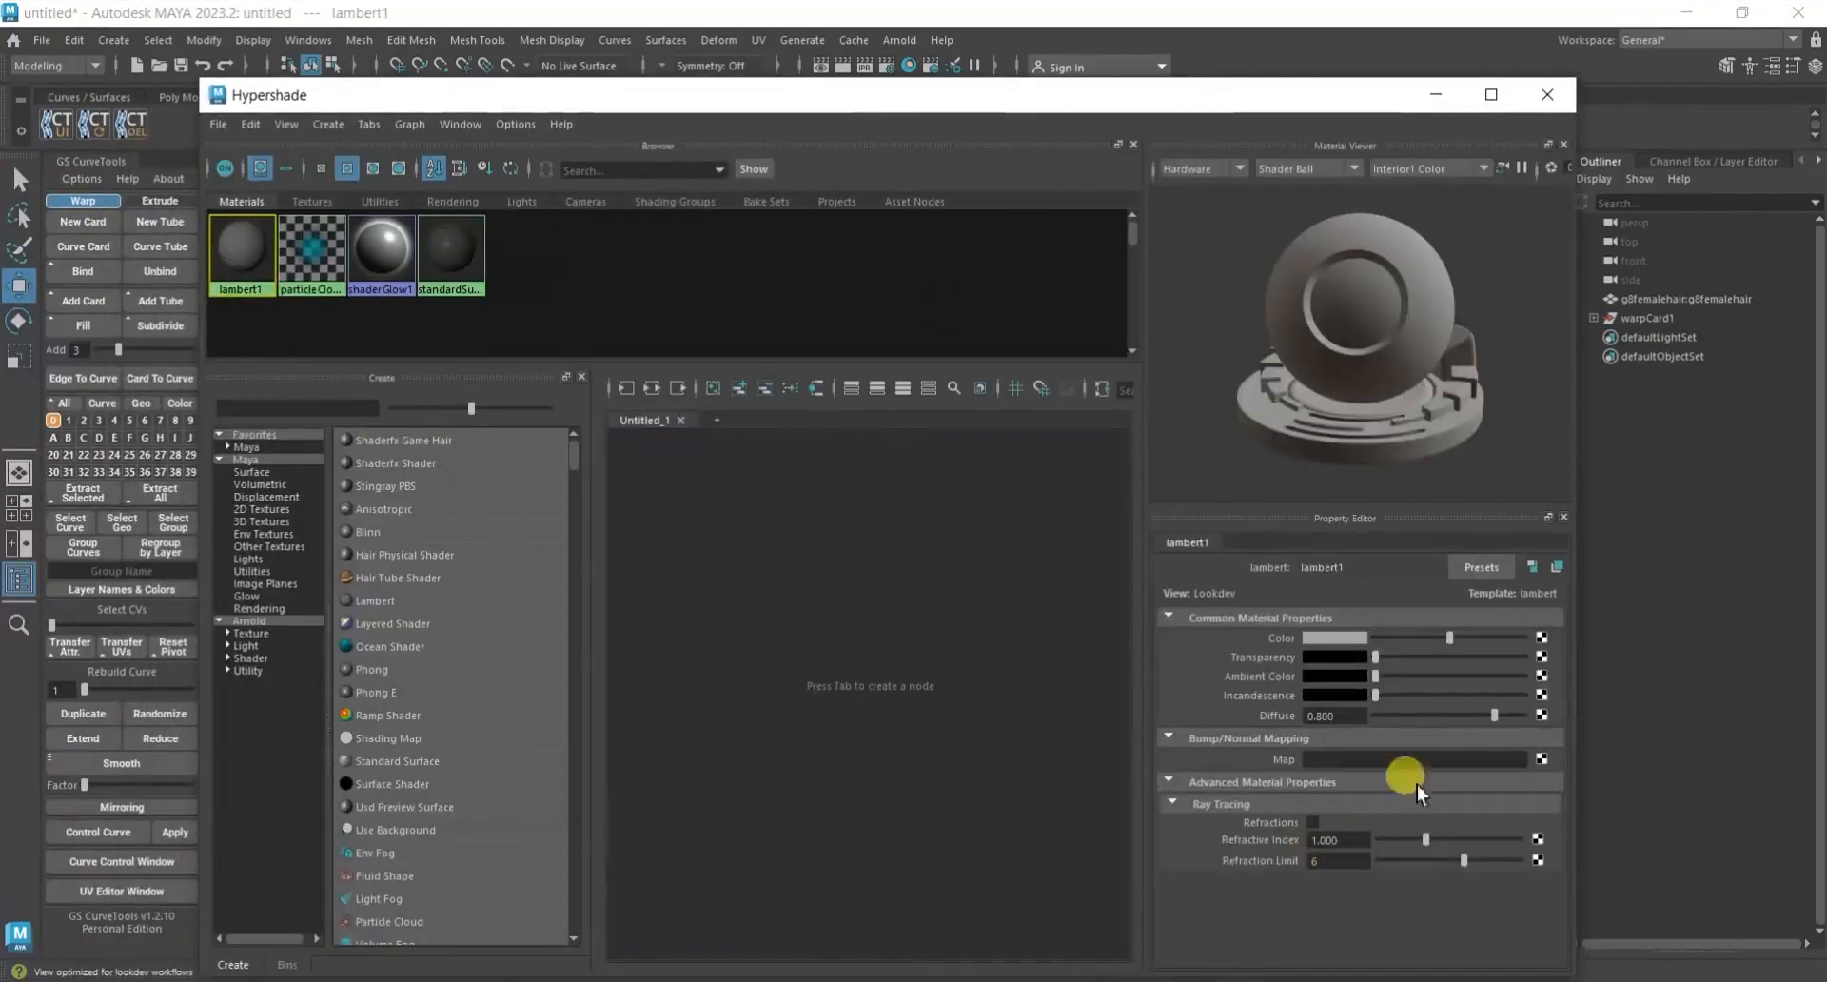
{"action": "left_click", "coordinate": [1337, 647]}
{"action": "left_click", "coordinate": [1480, 666]}
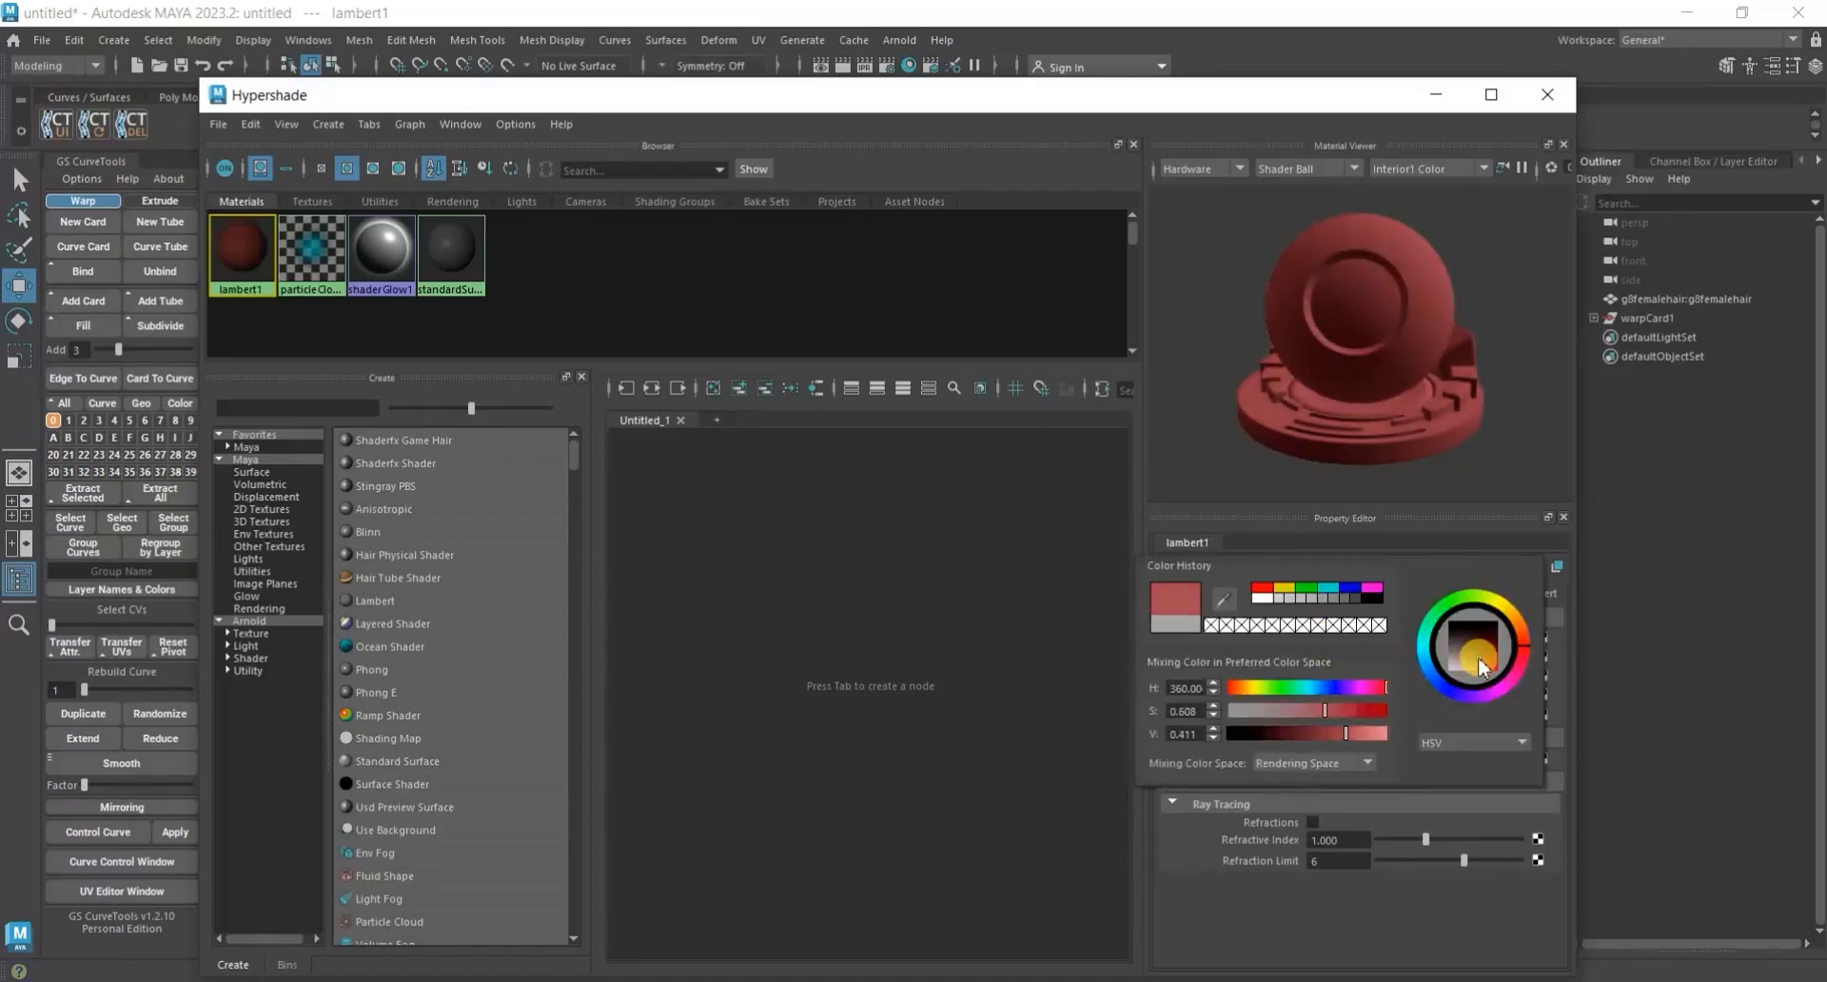
{"action": "left_click_drag", "start_coordinate": [1479, 666], "coordinate": [1518, 666]}
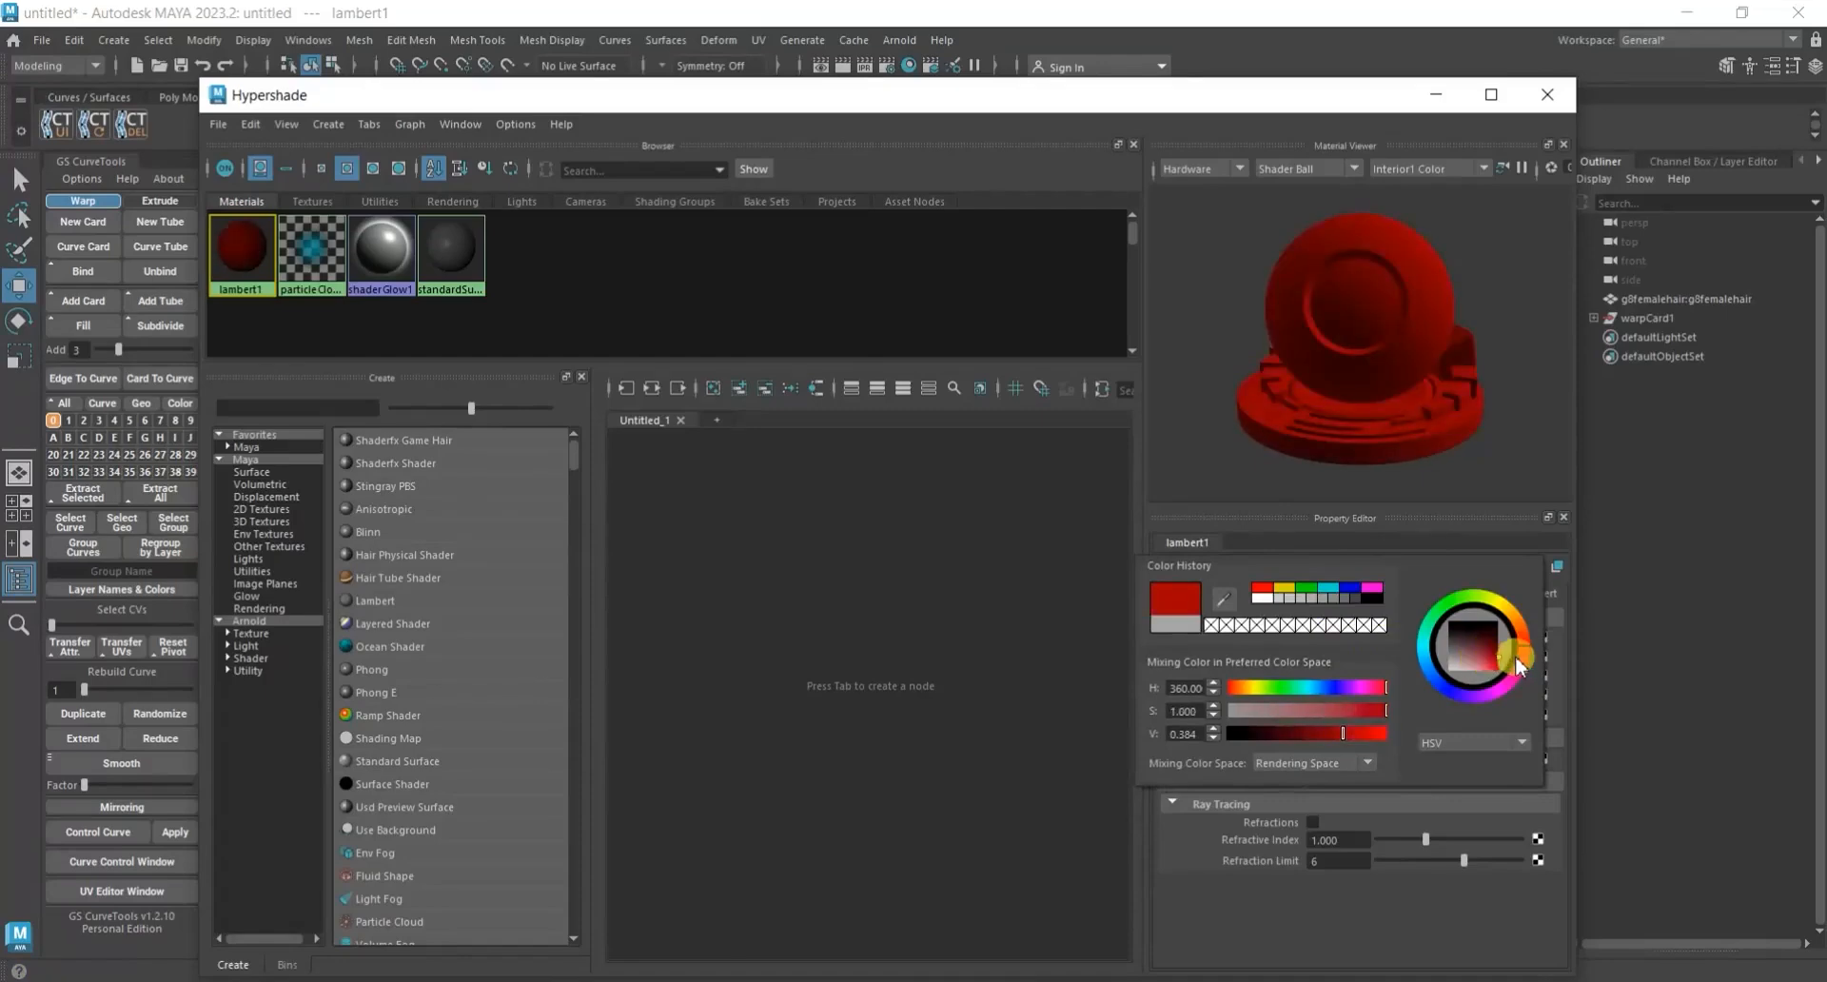
Change the lambert1 color to a dark, slightly desaturated reddish brown with hue about 13.8.
{"action": "left_click_drag", "start_coordinate": [1342, 733], "coordinate": [1291, 733]}
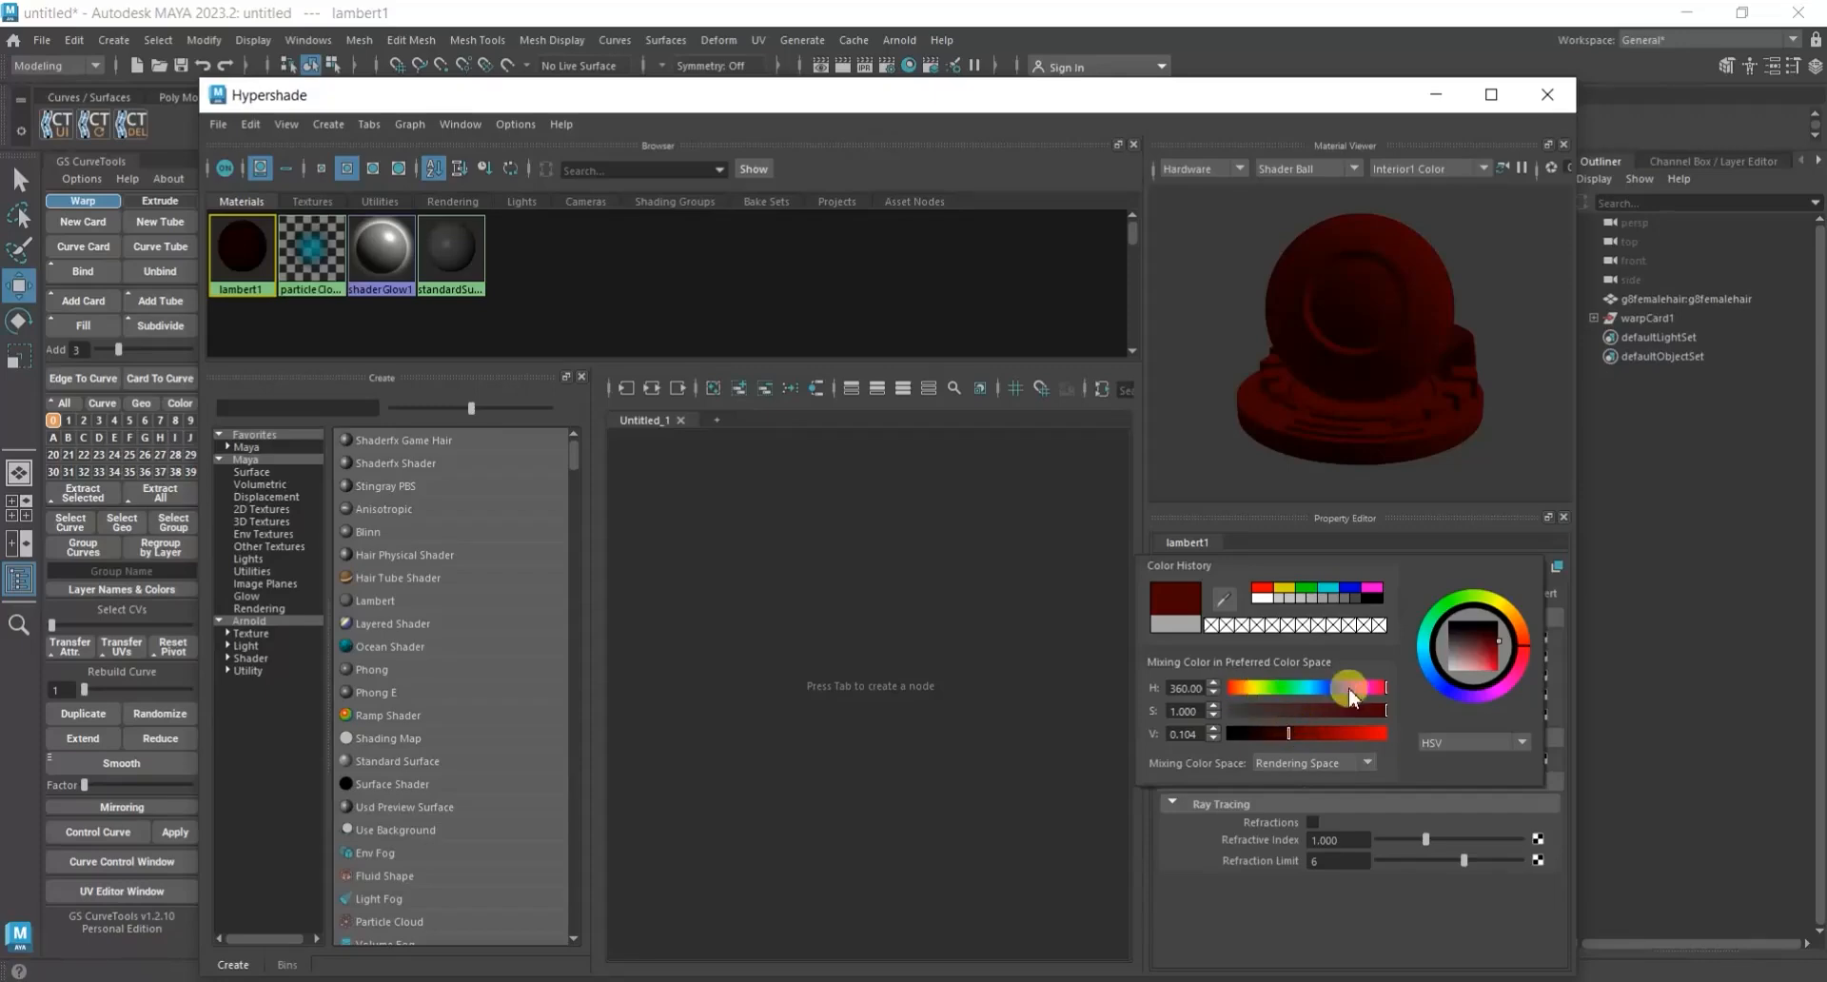
{"action": "left_click", "coordinate": [1242, 688]}
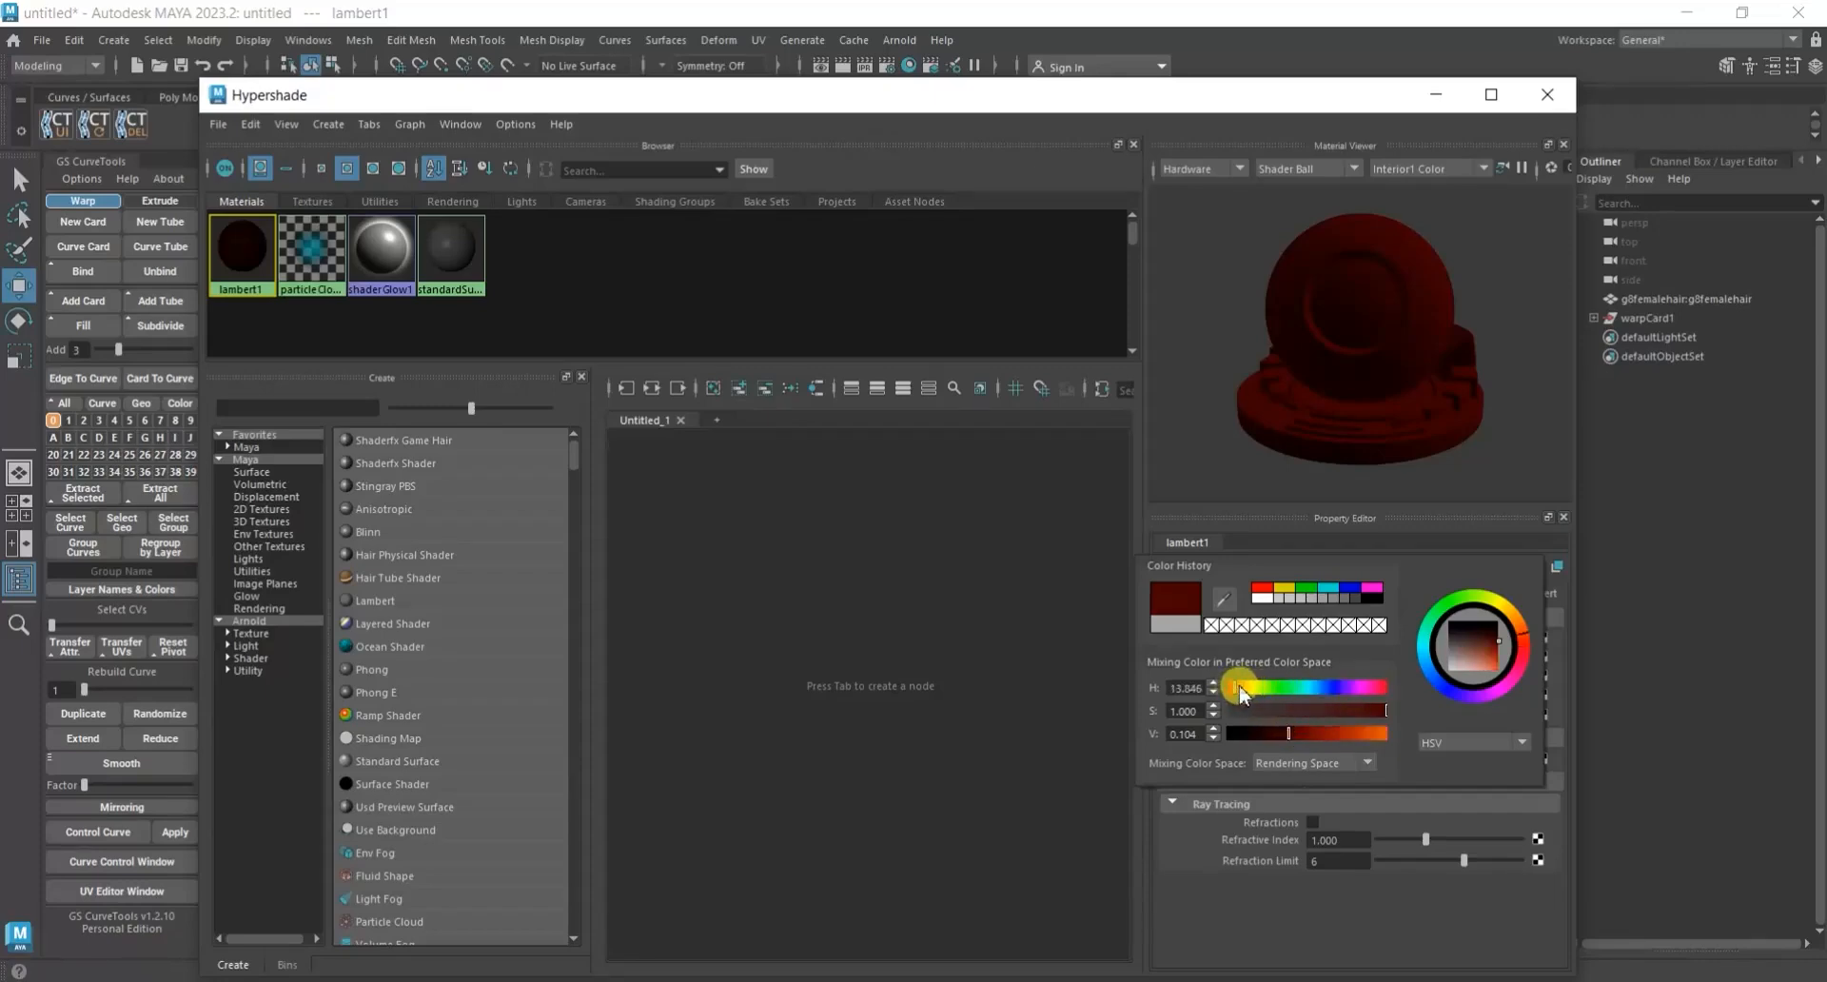
{"action": "left_click", "coordinate": [1477, 655]}
{"action": "left_click_drag", "start_coordinate": [1487, 653], "coordinate": [1489, 652]}
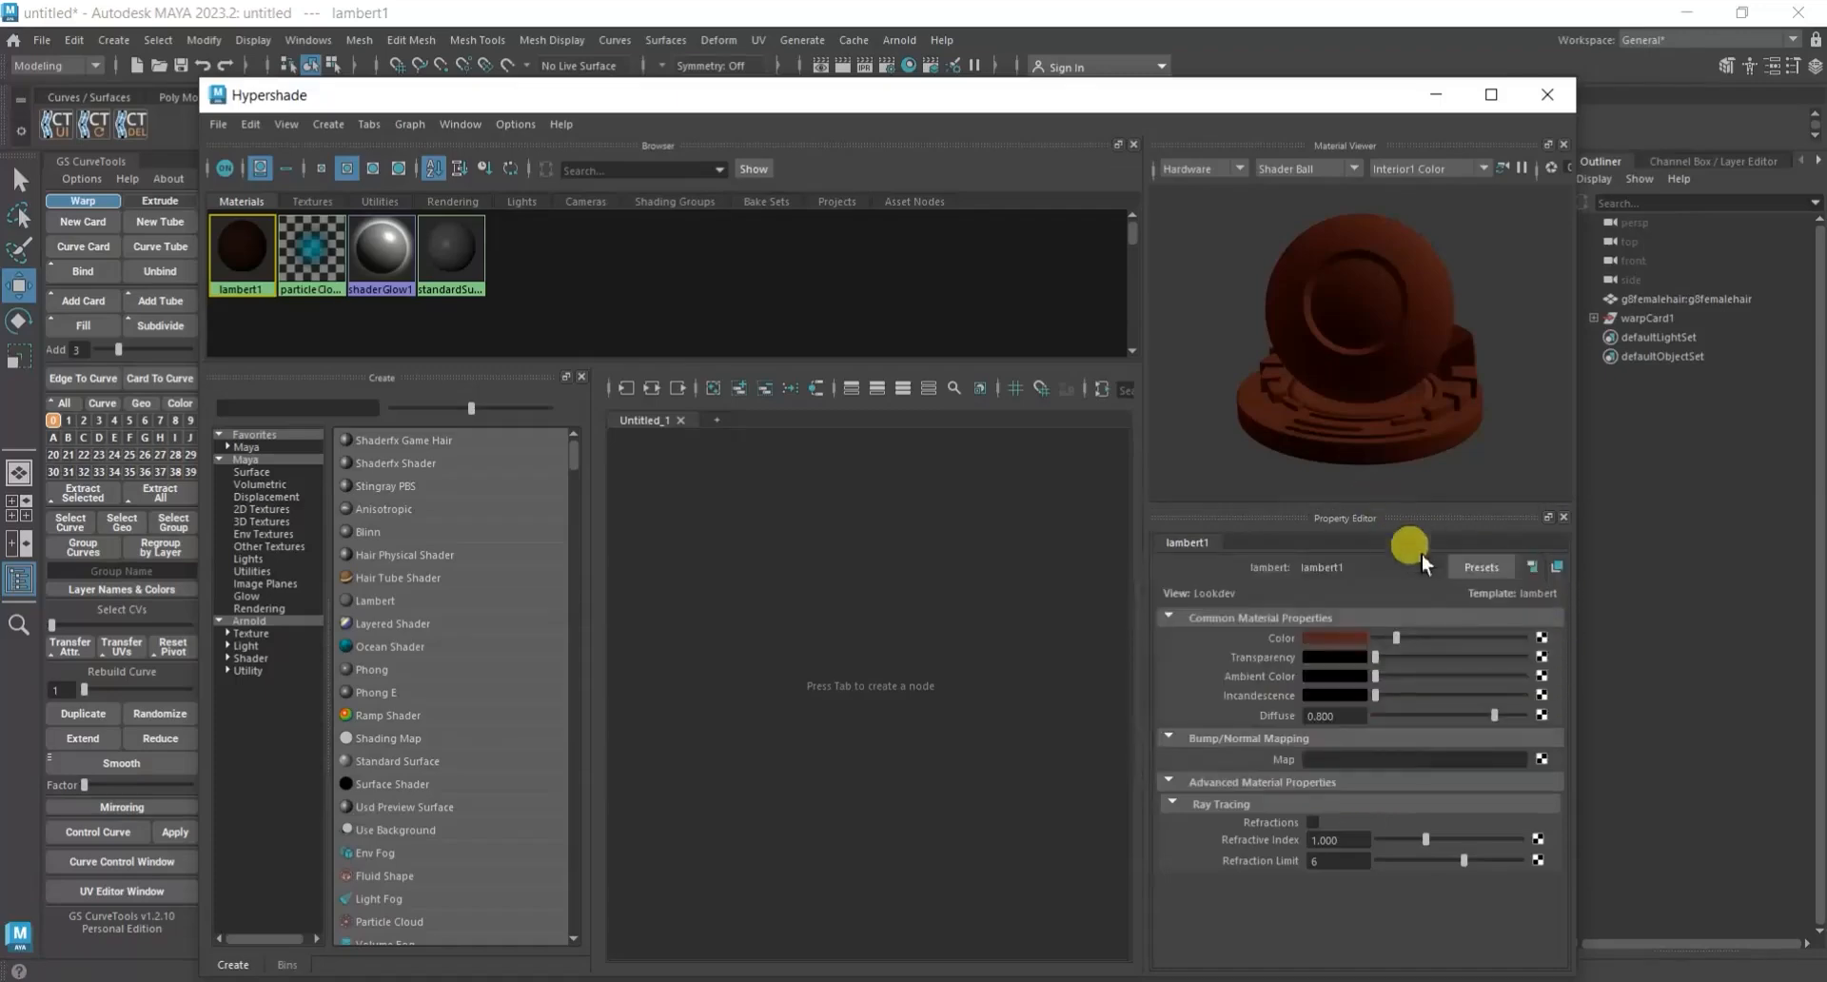
{"action": "left_click", "coordinate": [1543, 656]}
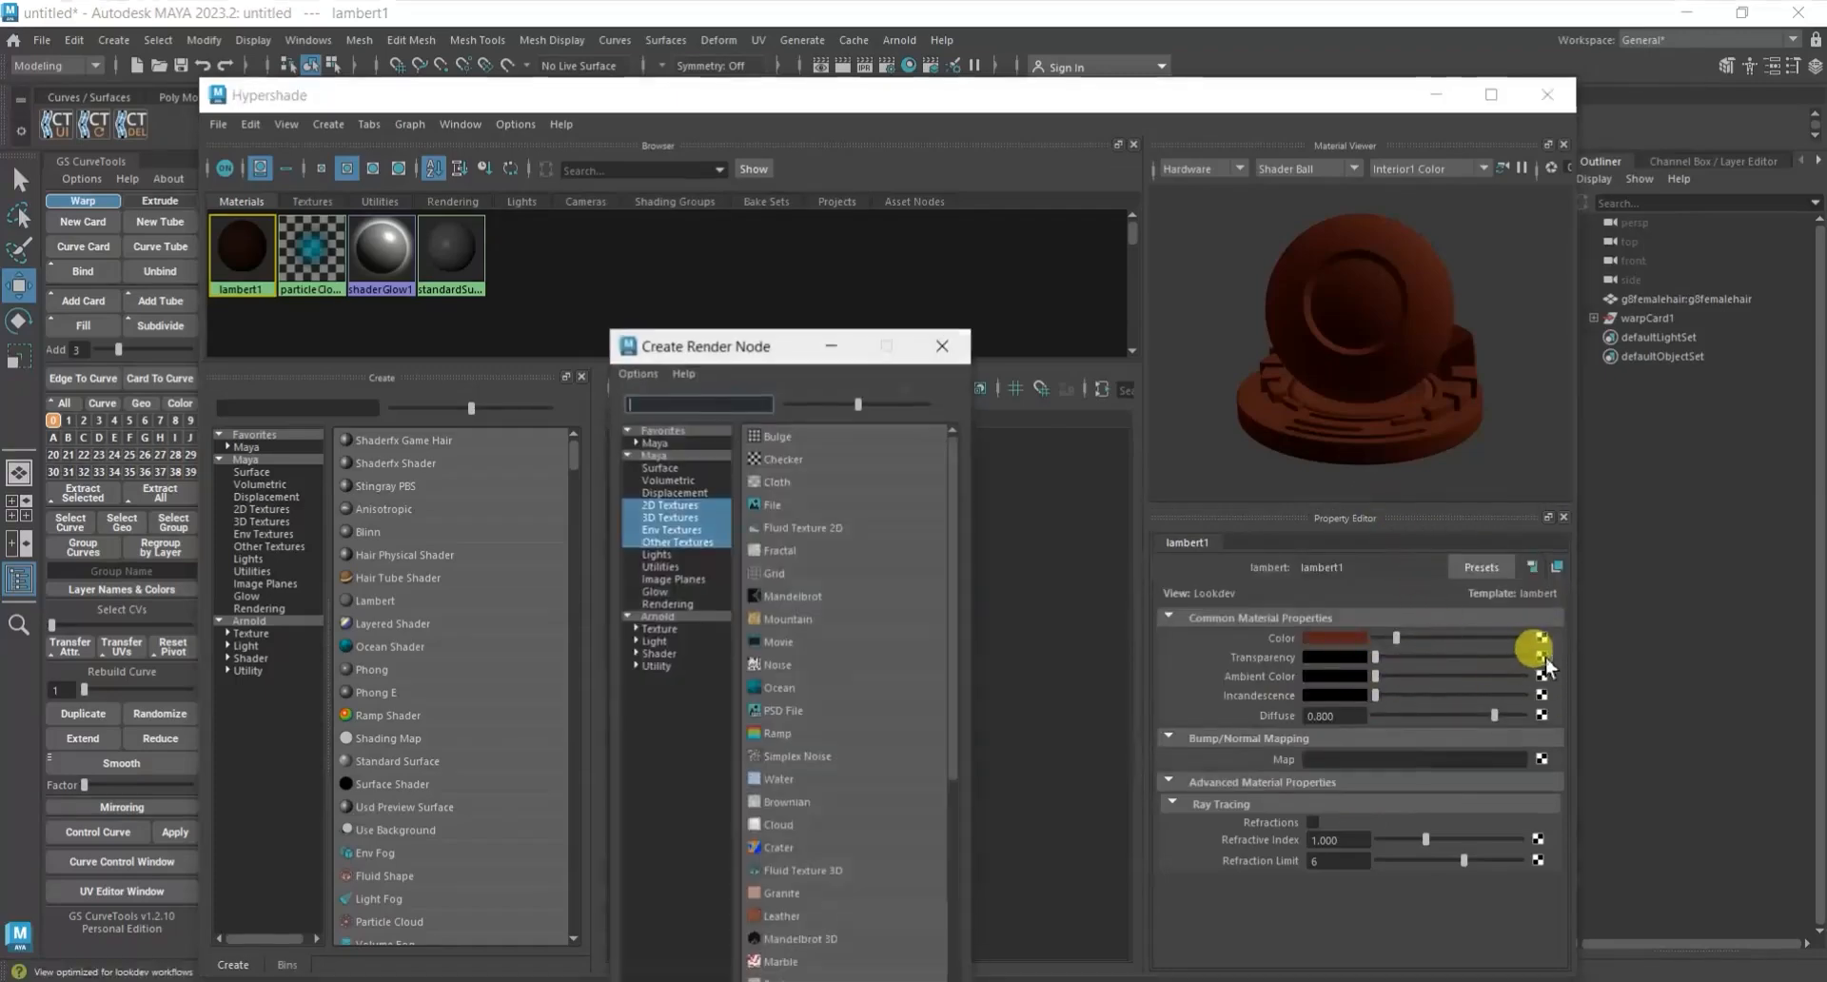
{"action": "left_click", "coordinate": [784, 508]}
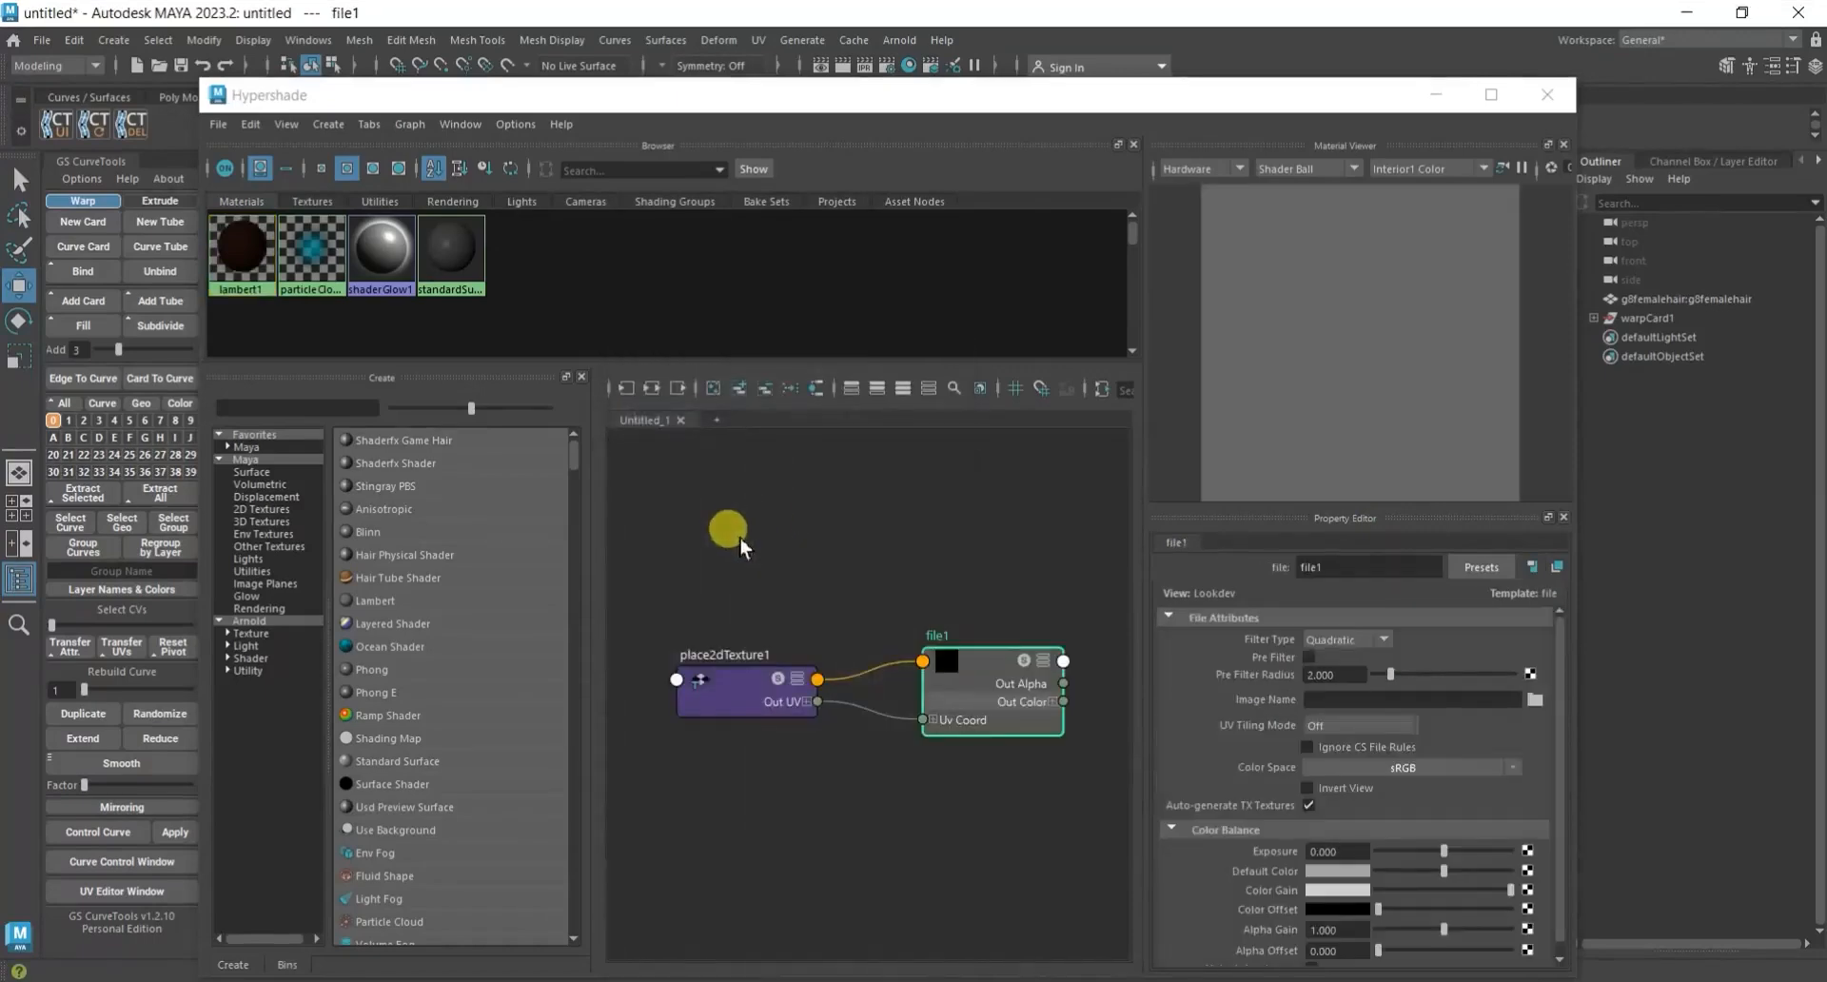
{"action": "key", "text": "Delete"}
{"action": "left_click_drag", "start_coordinate": [865, 612], "coordinate": [680, 763]}
{"action": "key", "text": "Delete"}
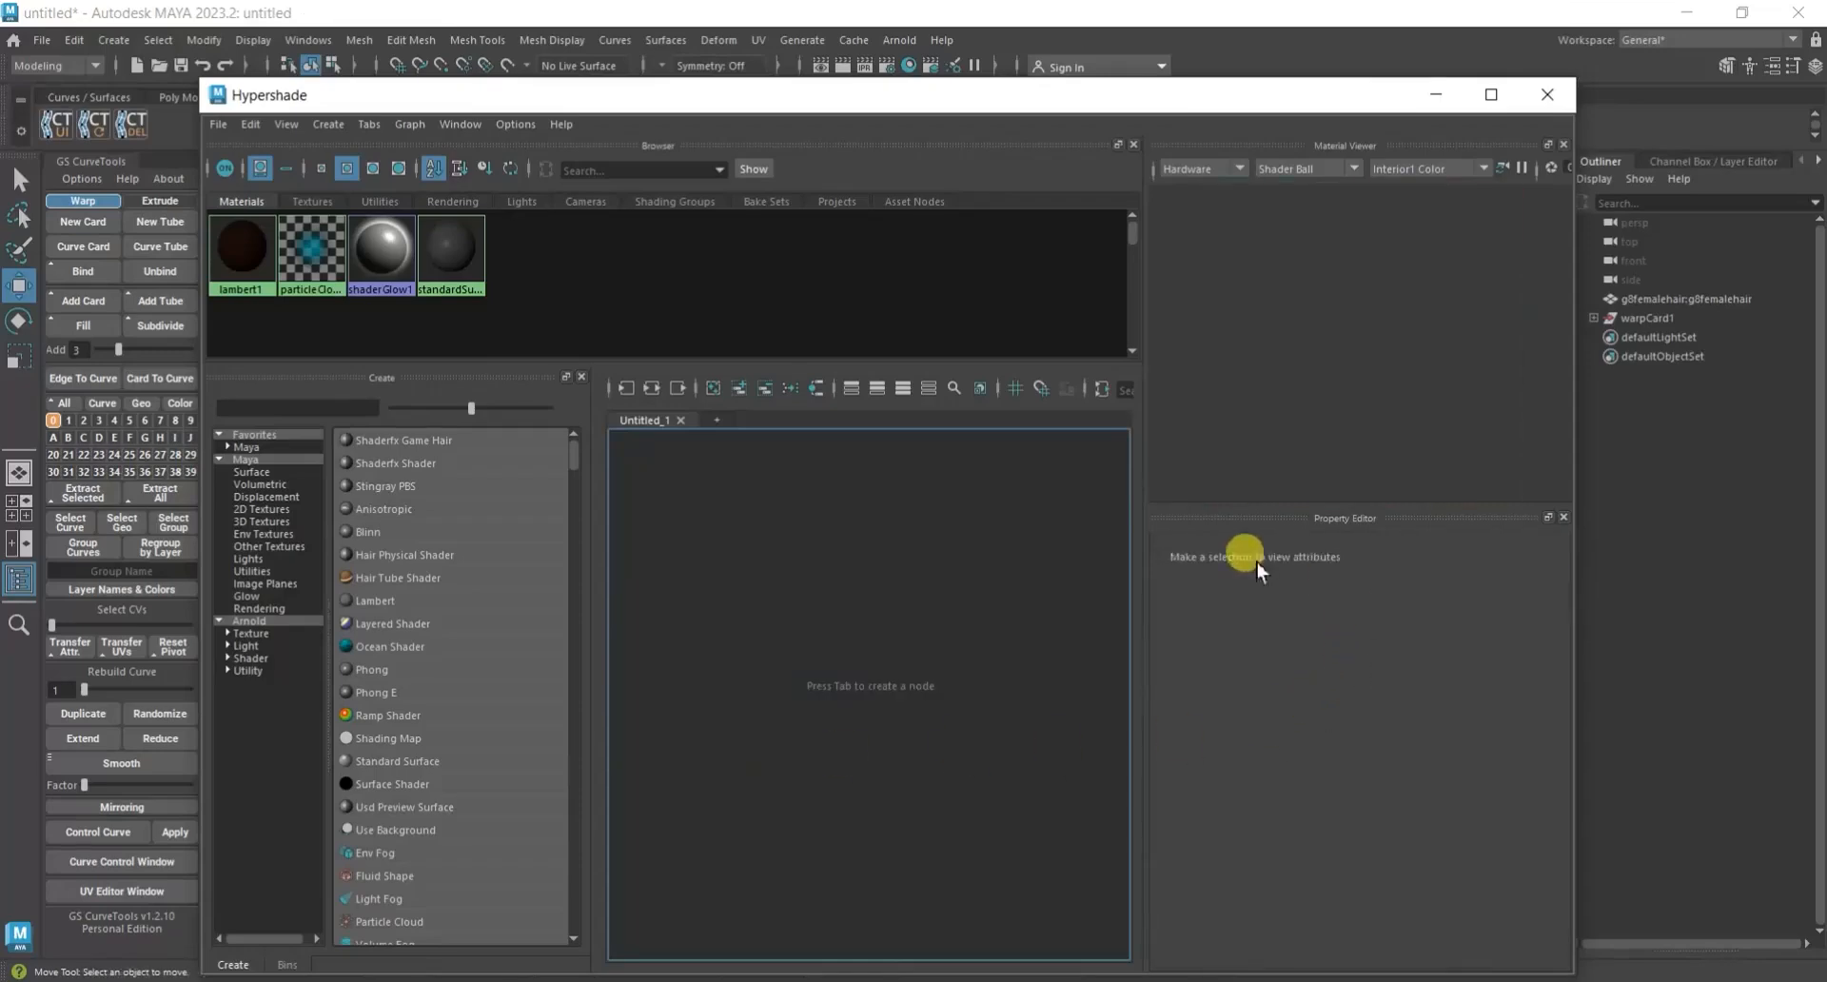
{"action": "left_click", "coordinate": [249, 255]}
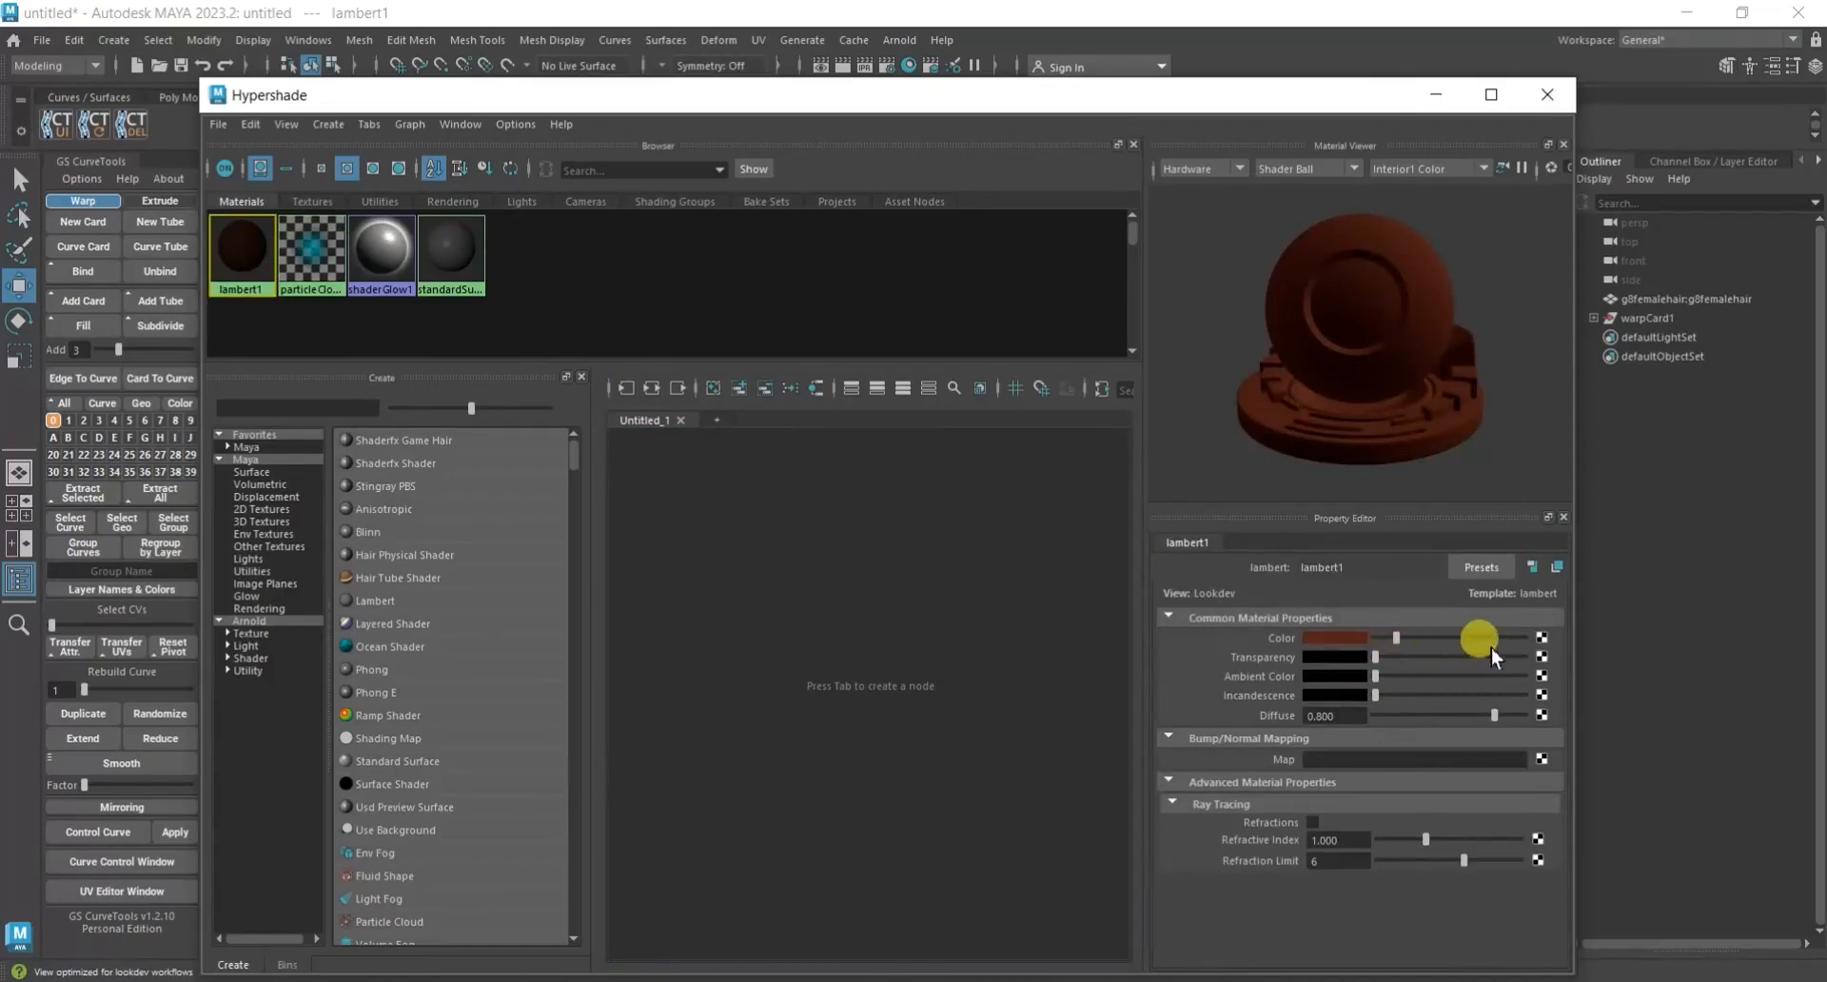
{"action": "left_click", "coordinate": [1543, 656]}
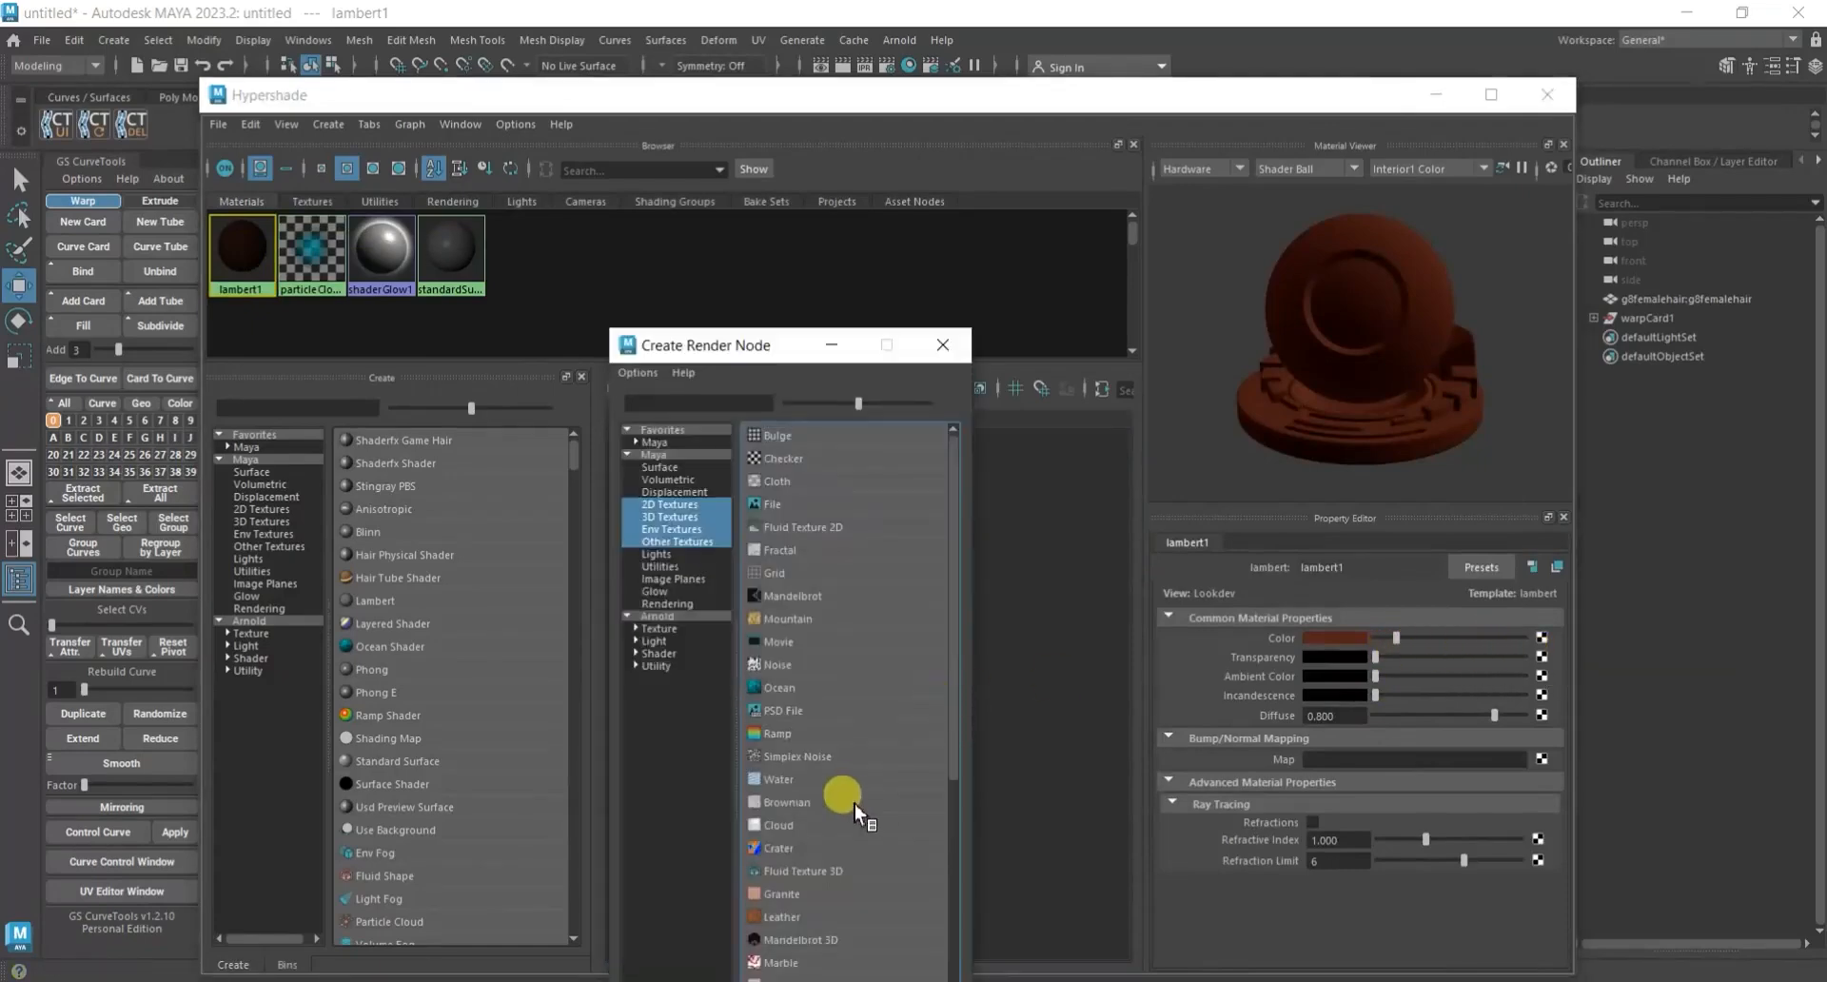
{"action": "scroll", "coordinate": [854, 803], "scroll_direction": "down", "scroll_amount": 2}
{"action": "scroll", "coordinate": [854, 803], "scroll_direction": "down", "scroll_amount": 3}
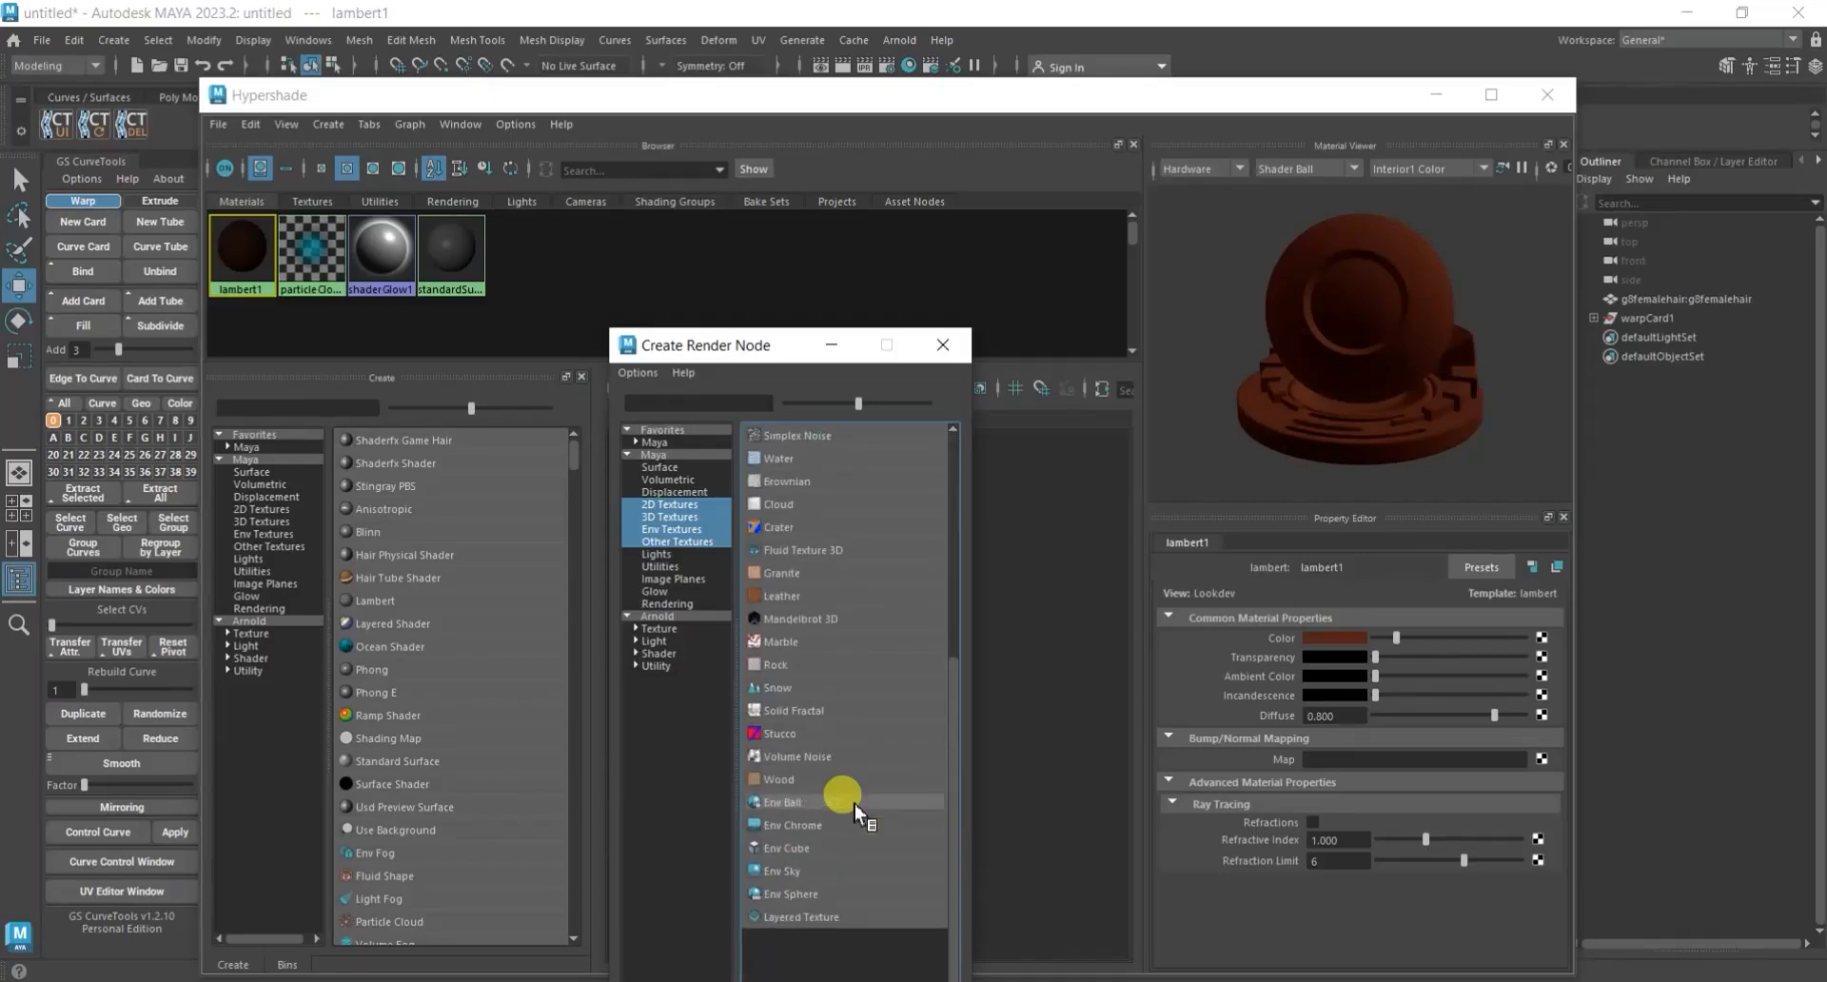
{"action": "scroll", "coordinate": [854, 803], "scroll_direction": "up", "scroll_amount": 4}
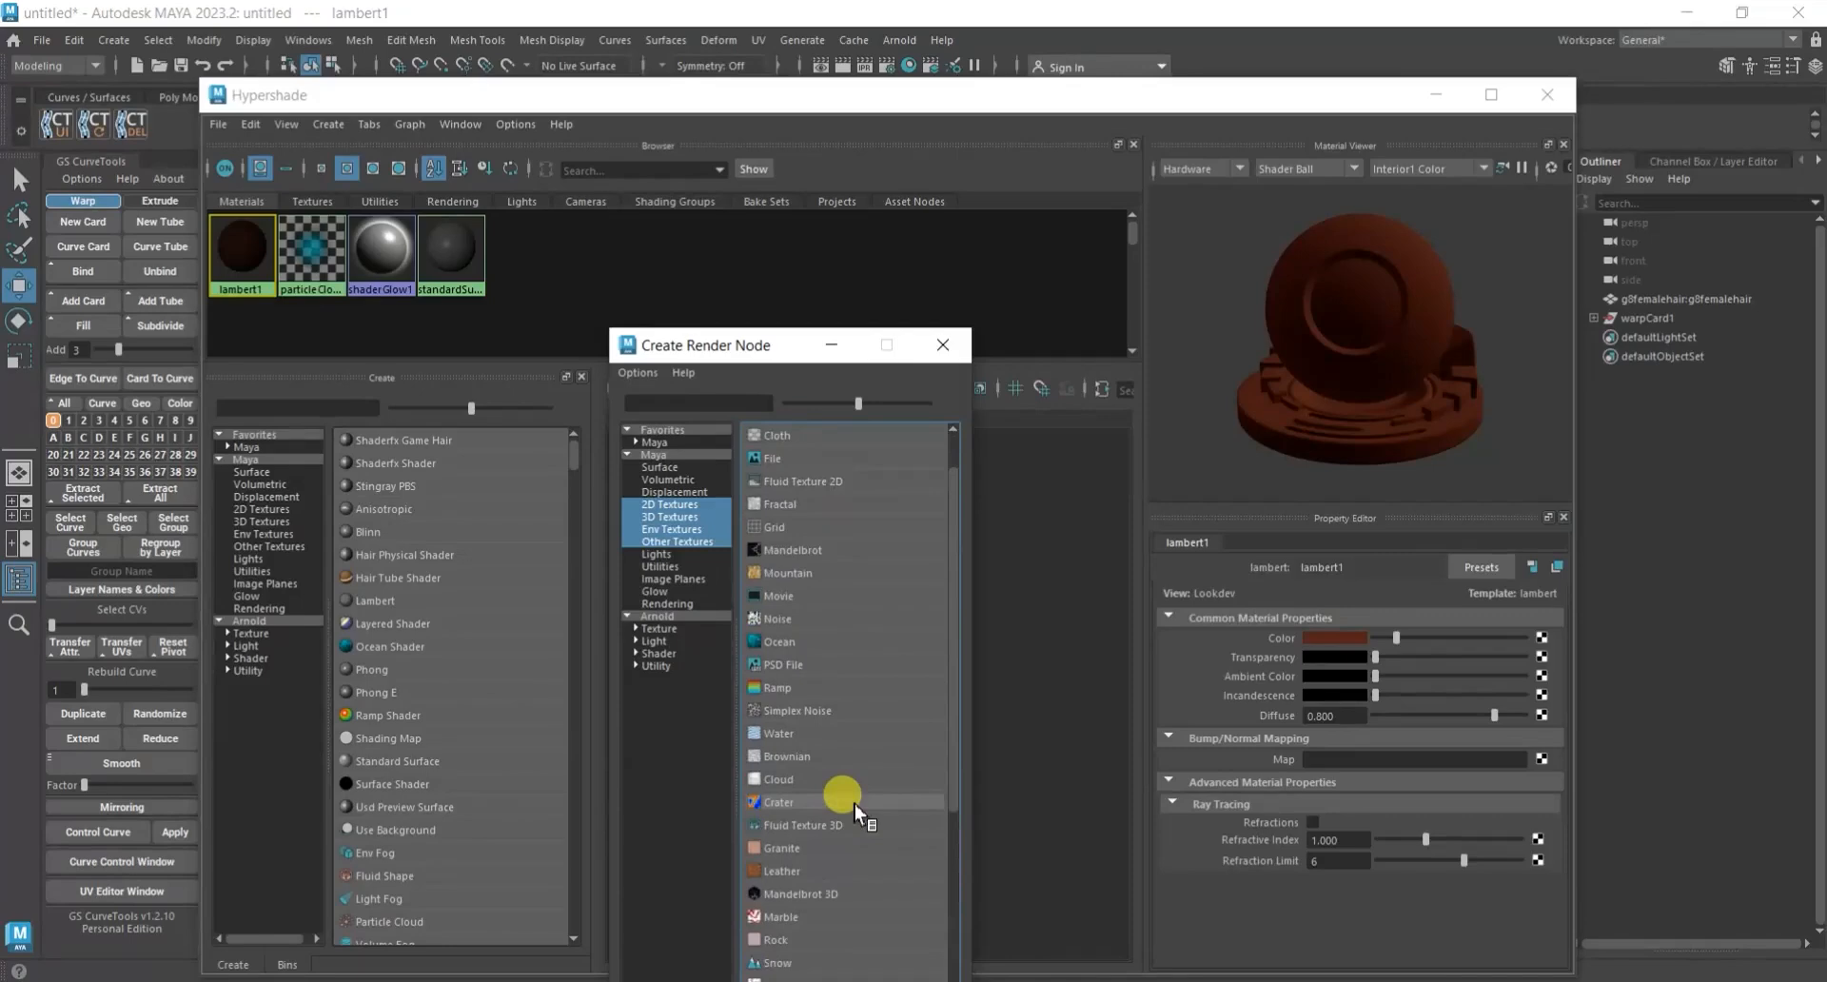
{"action": "scroll", "coordinate": [814, 704], "scroll_direction": "up", "scroll_amount": 1}
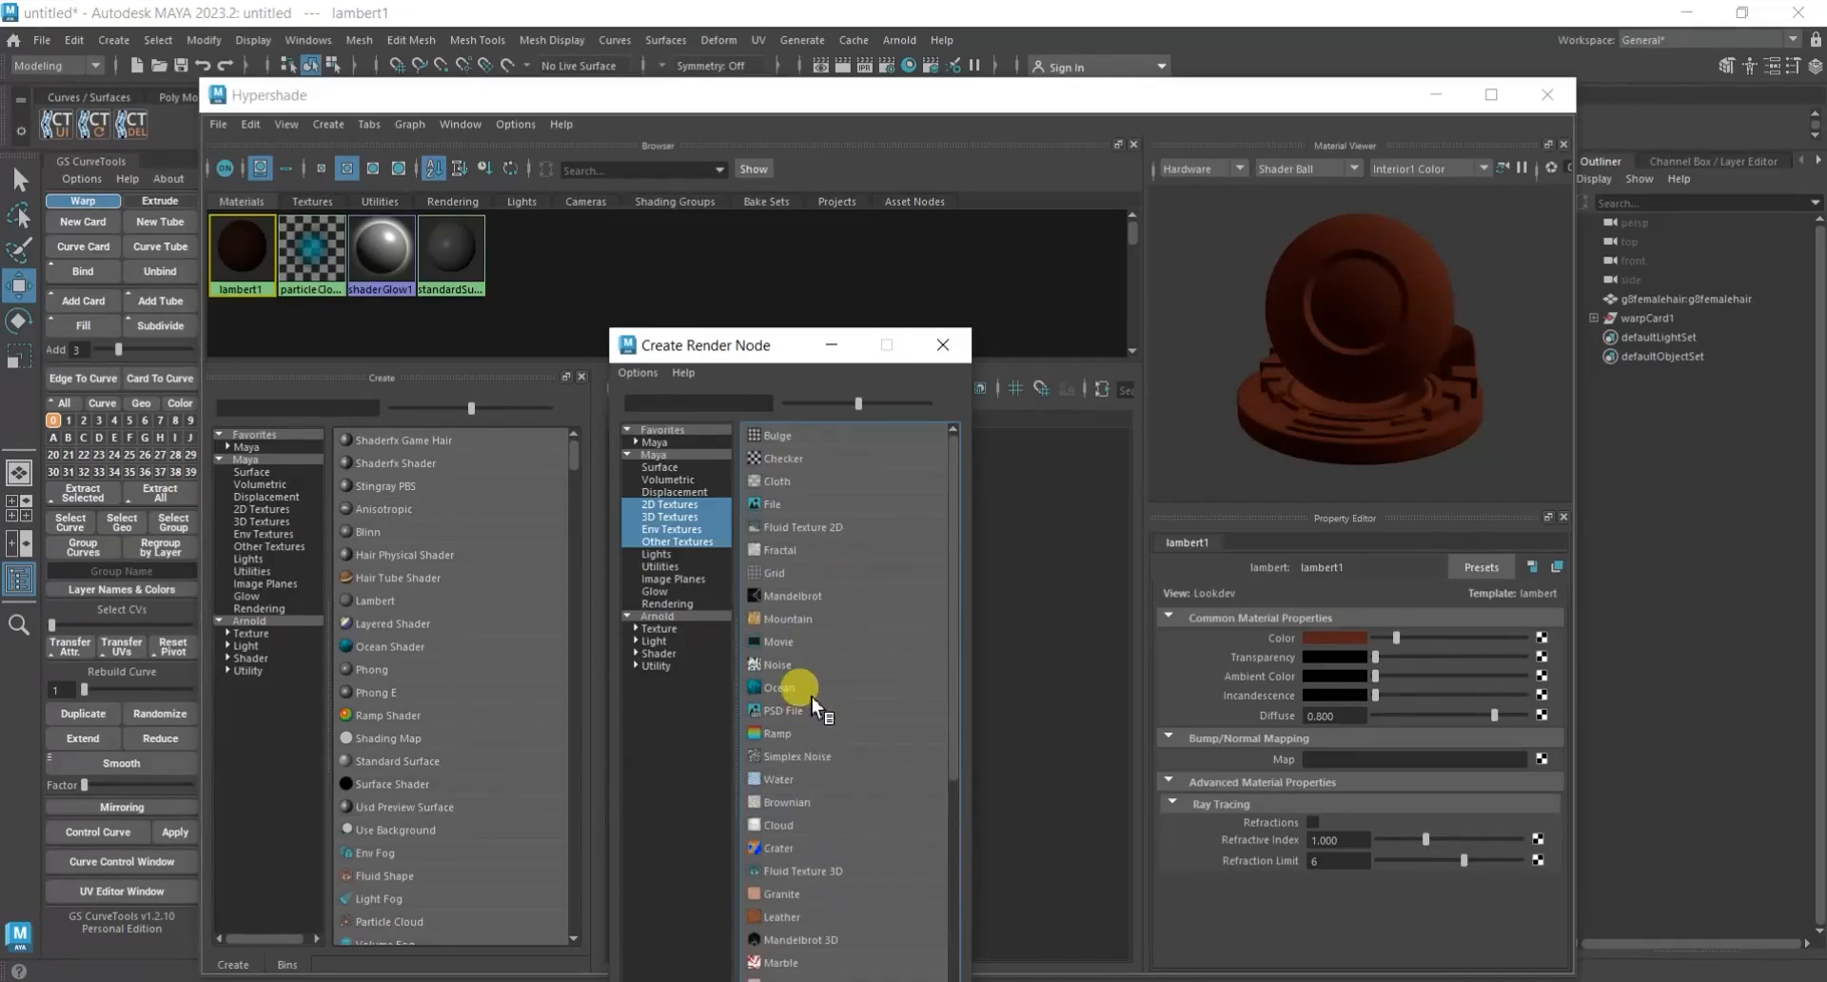
{"action": "left_click", "coordinate": [812, 697]}
Close the Hypershade, select the hair card and show its attributes in the Attribute Editor with Transform Attributes collapsed.
{"action": "left_click", "coordinate": [1545, 95]}
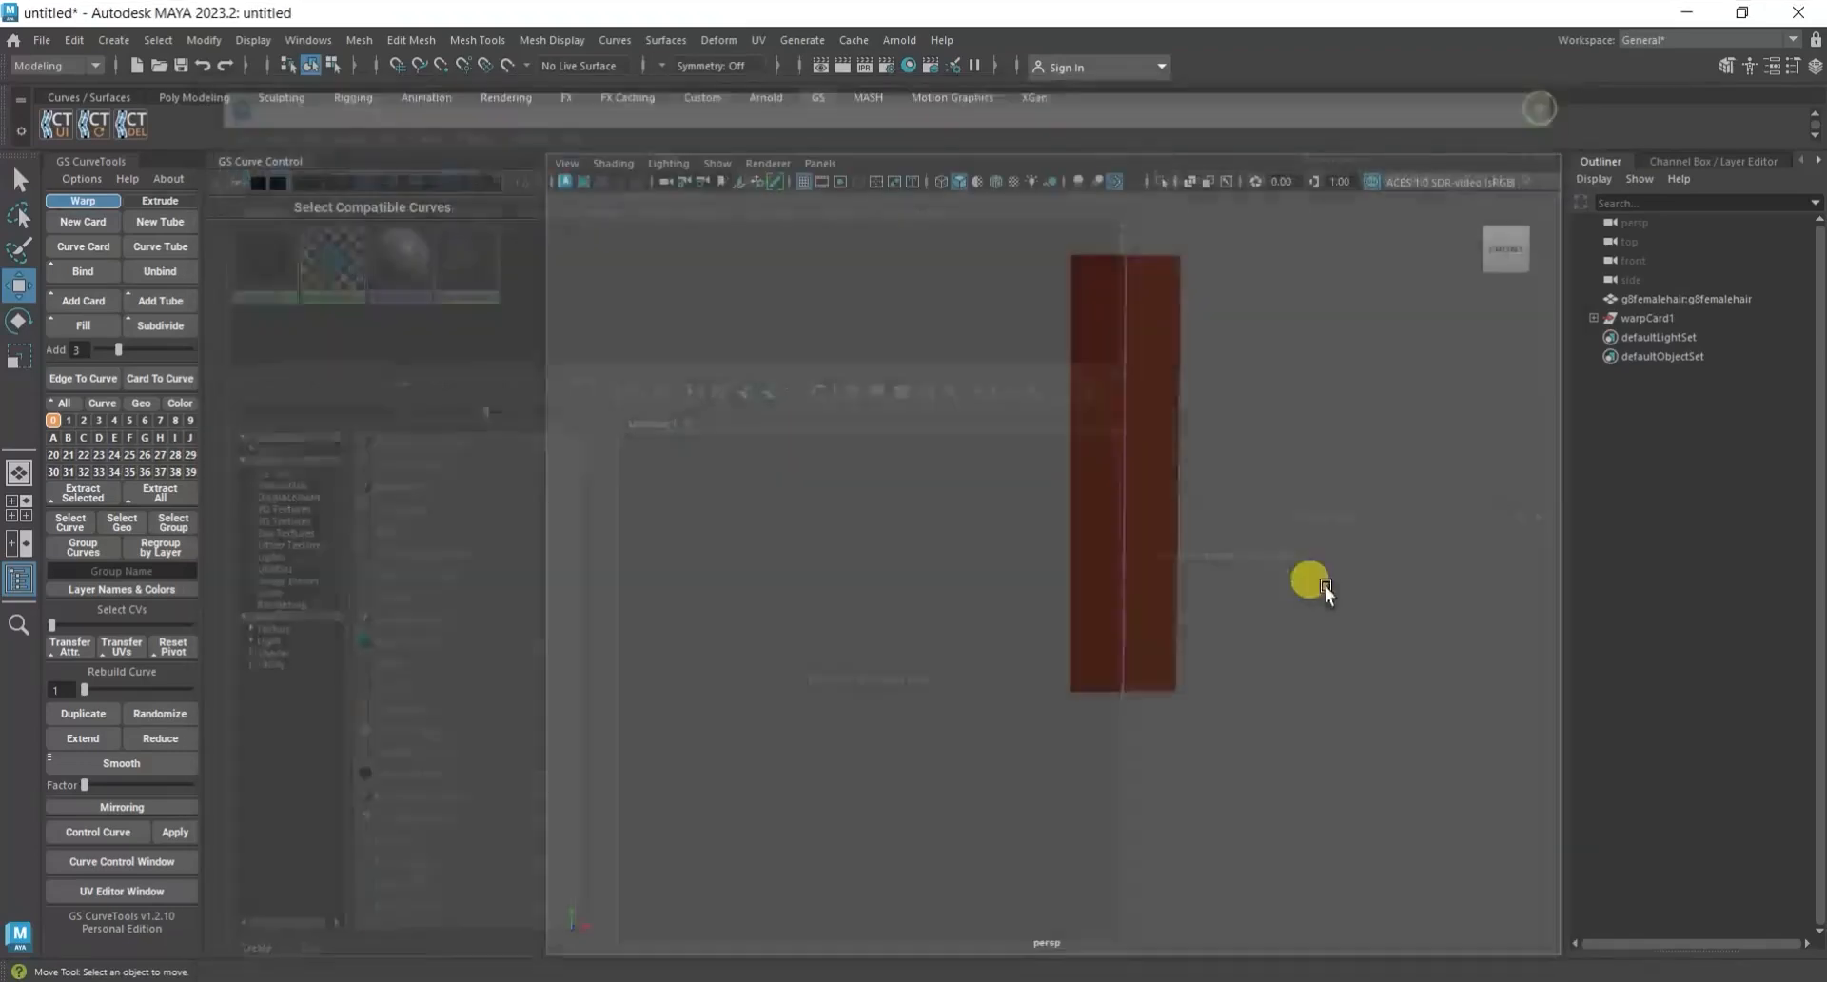
{"action": "left_click", "coordinate": [1107, 465]}
{"action": "left_click", "coordinate": [1581, 324]}
{"action": "left_click", "coordinate": [1816, 162]}
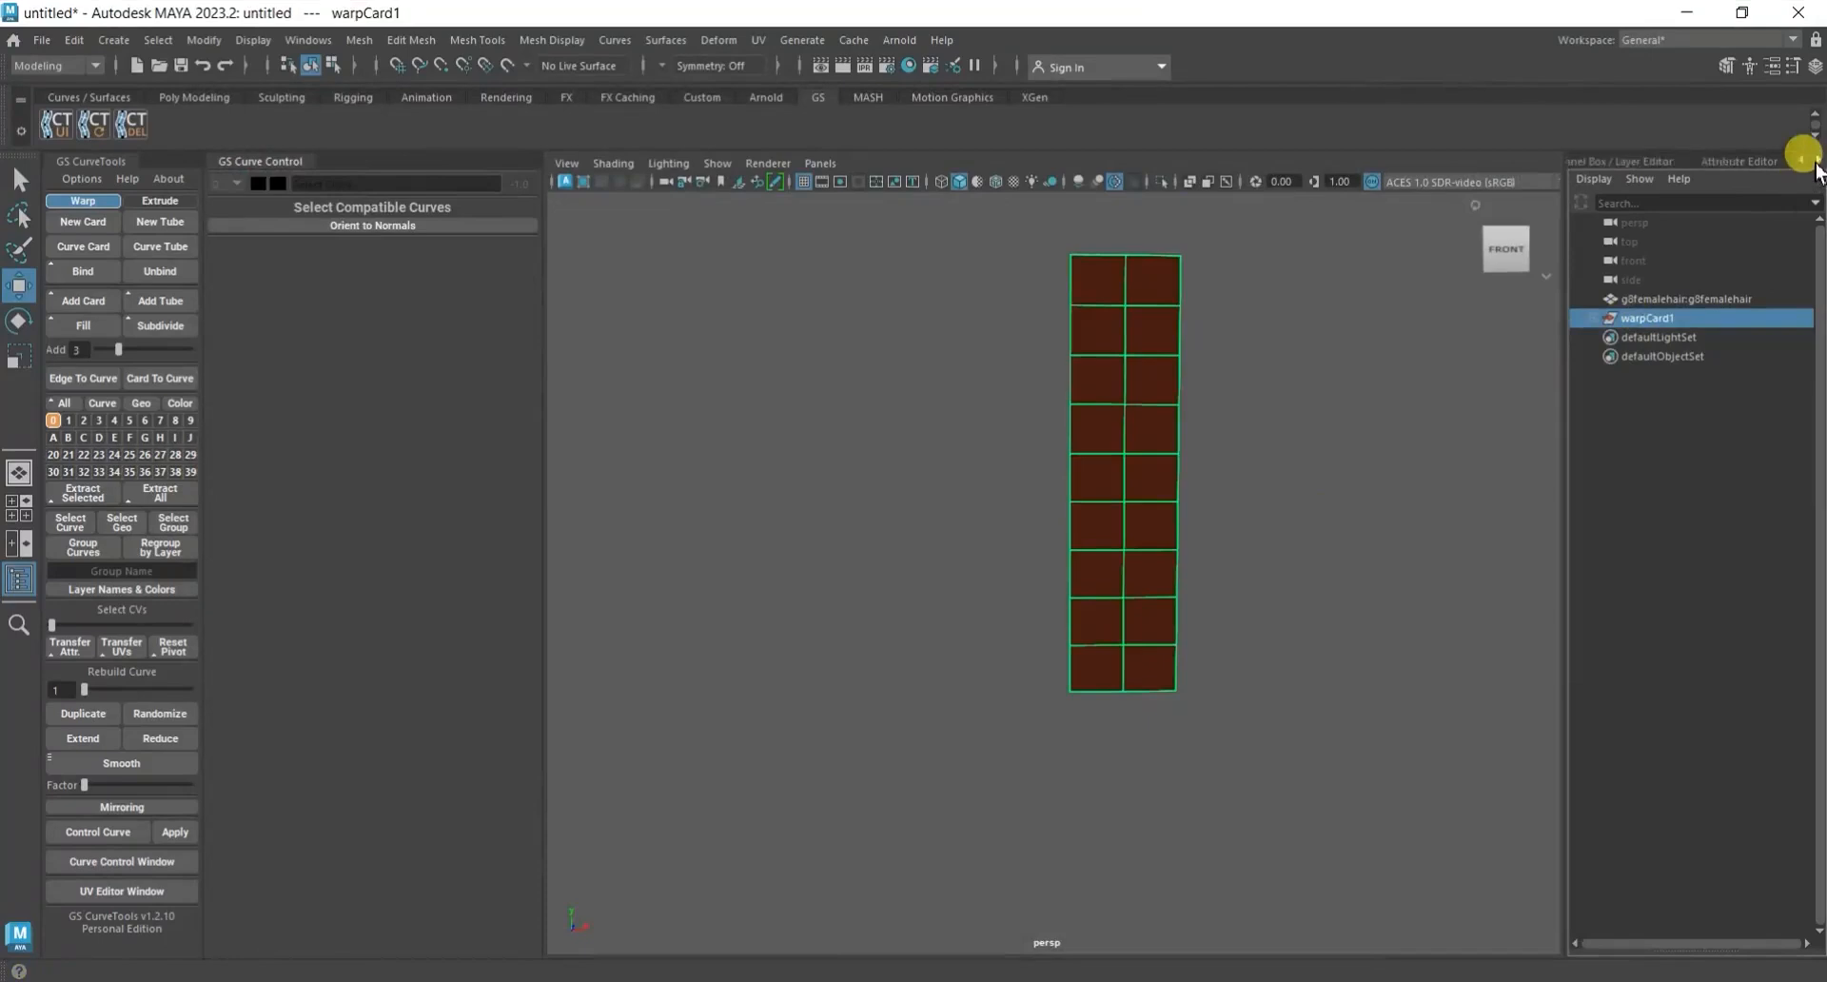
{"action": "left_click", "coordinate": [1816, 163]}
{"action": "left_click", "coordinate": [1776, 163]}
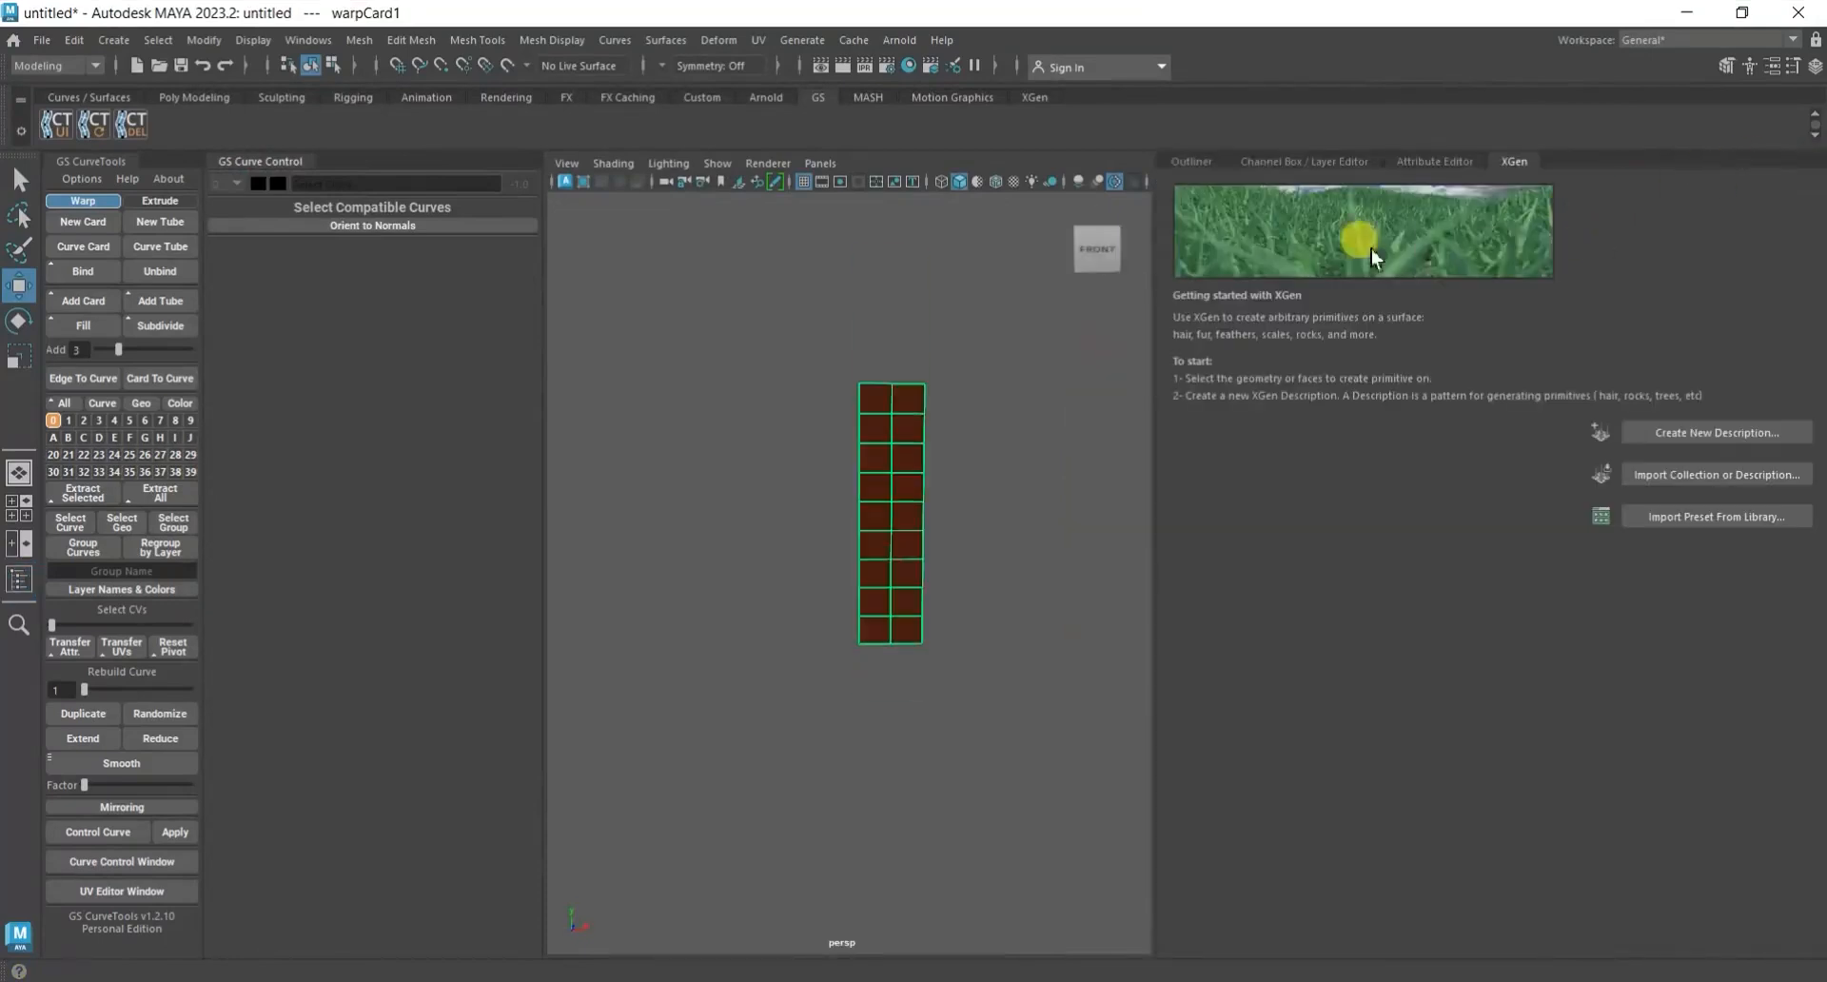
{"action": "left_click", "coordinate": [1422, 160]}
{"action": "left_click", "coordinate": [1556, 164]}
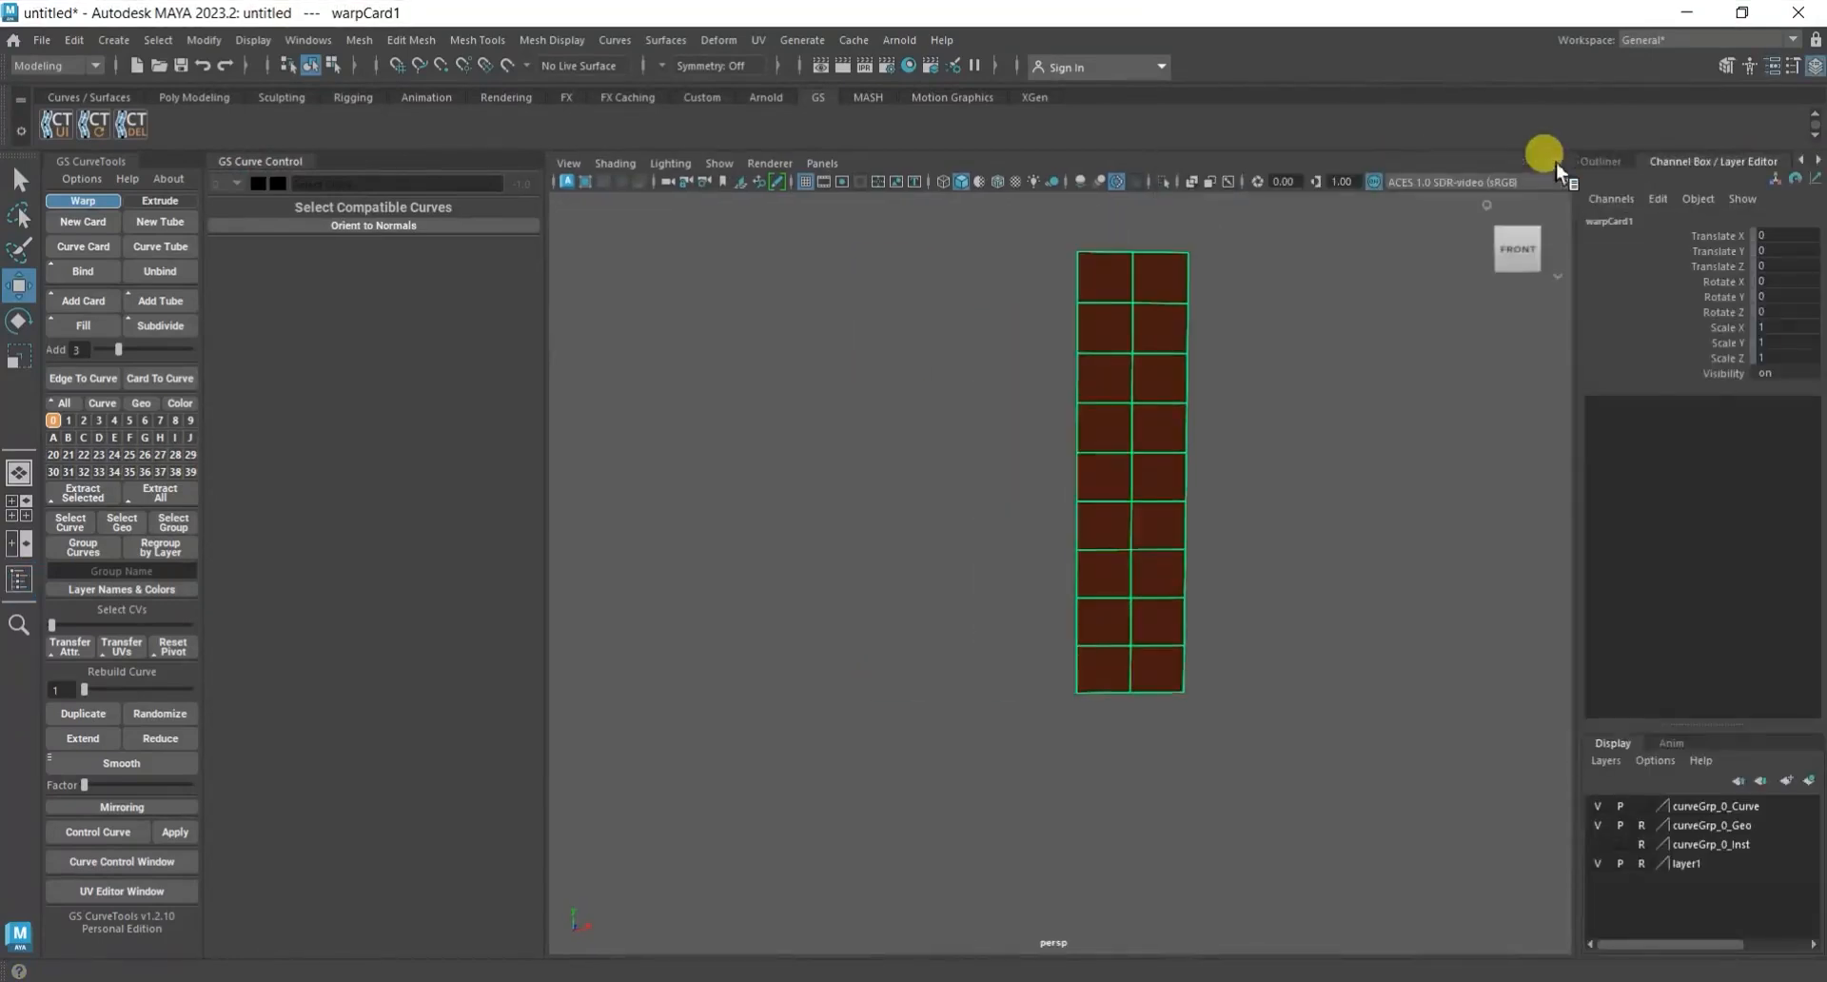
{"action": "left_click", "coordinate": [1607, 160]}
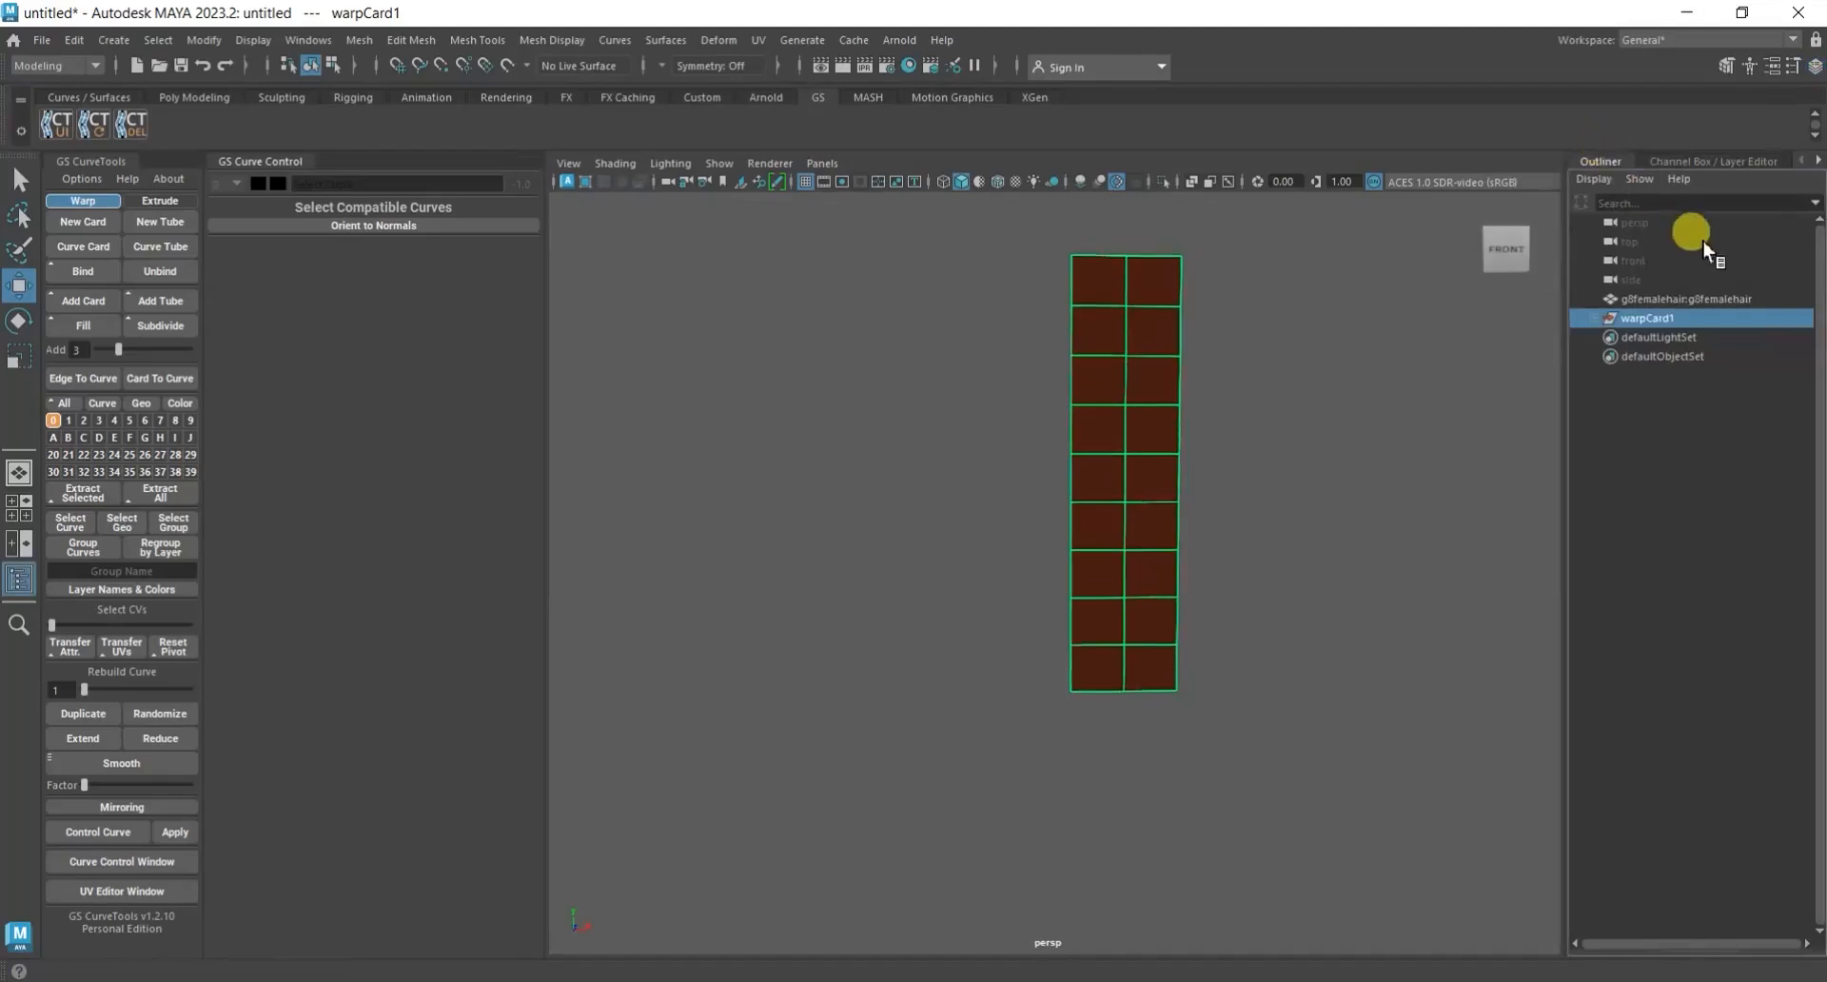
{"action": "left_click", "coordinate": [1758, 161]}
{"action": "left_click", "coordinate": [1816, 162]}
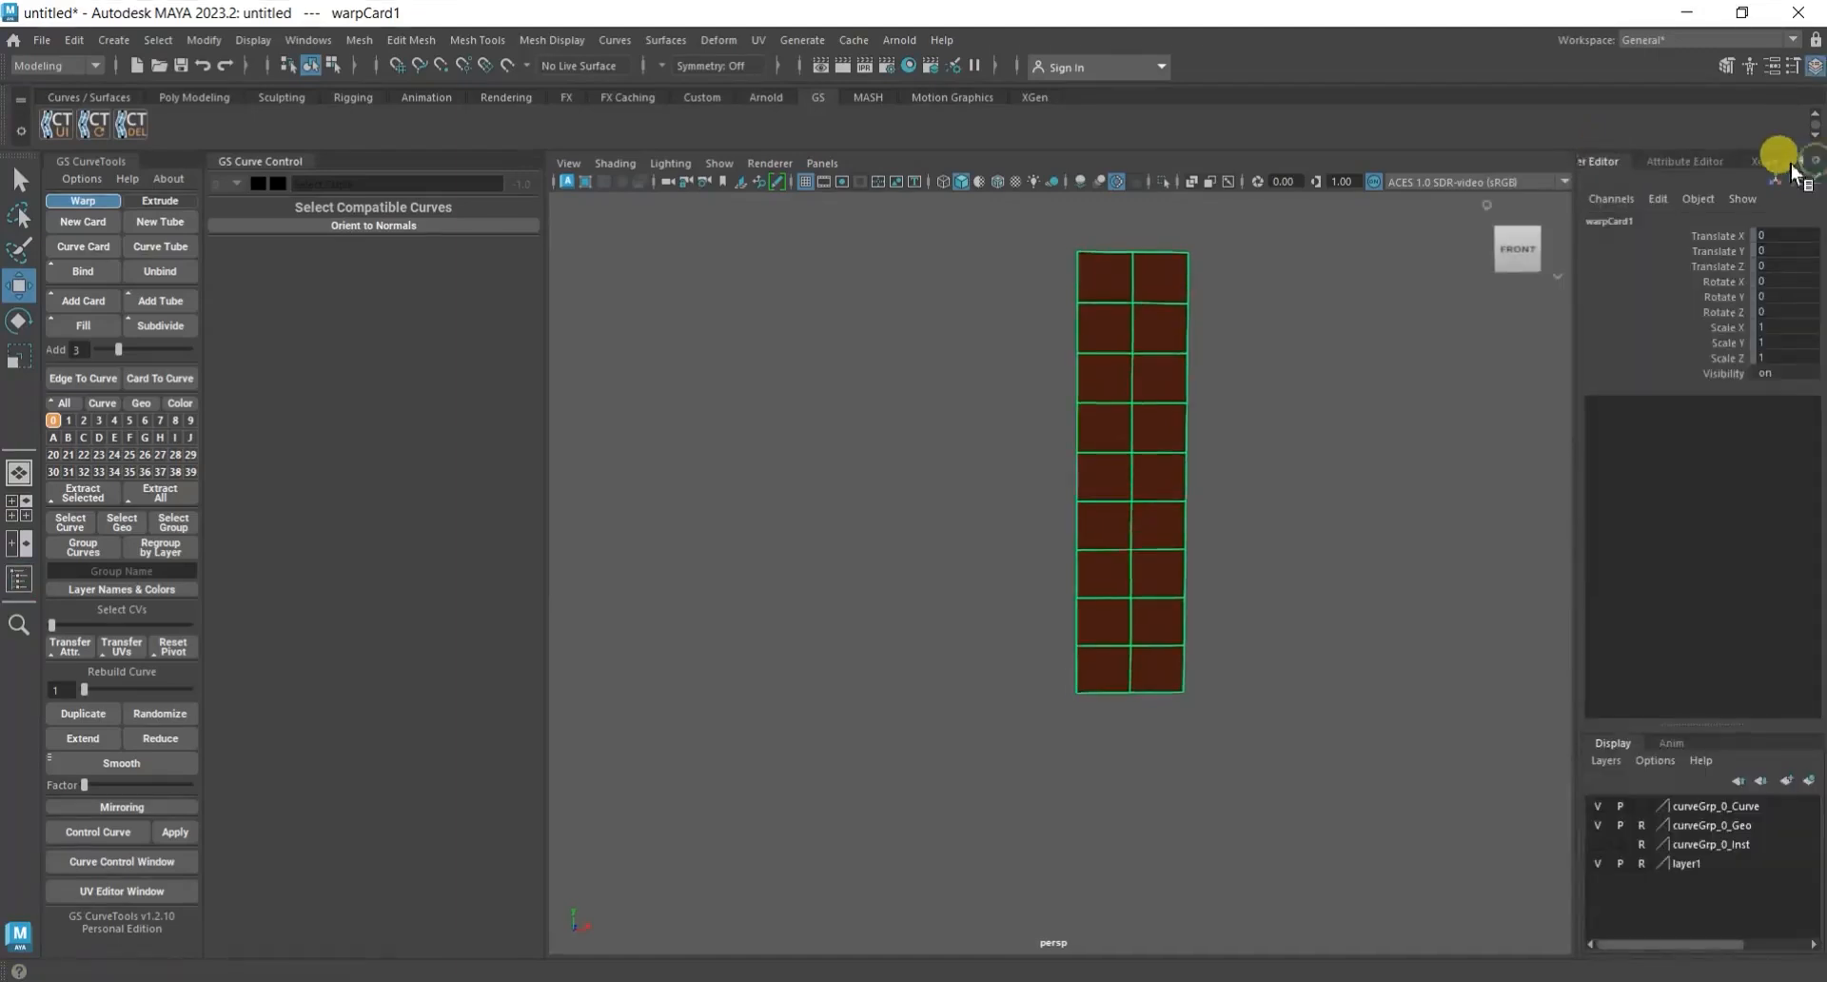
{"action": "left_click", "coordinate": [1689, 162]}
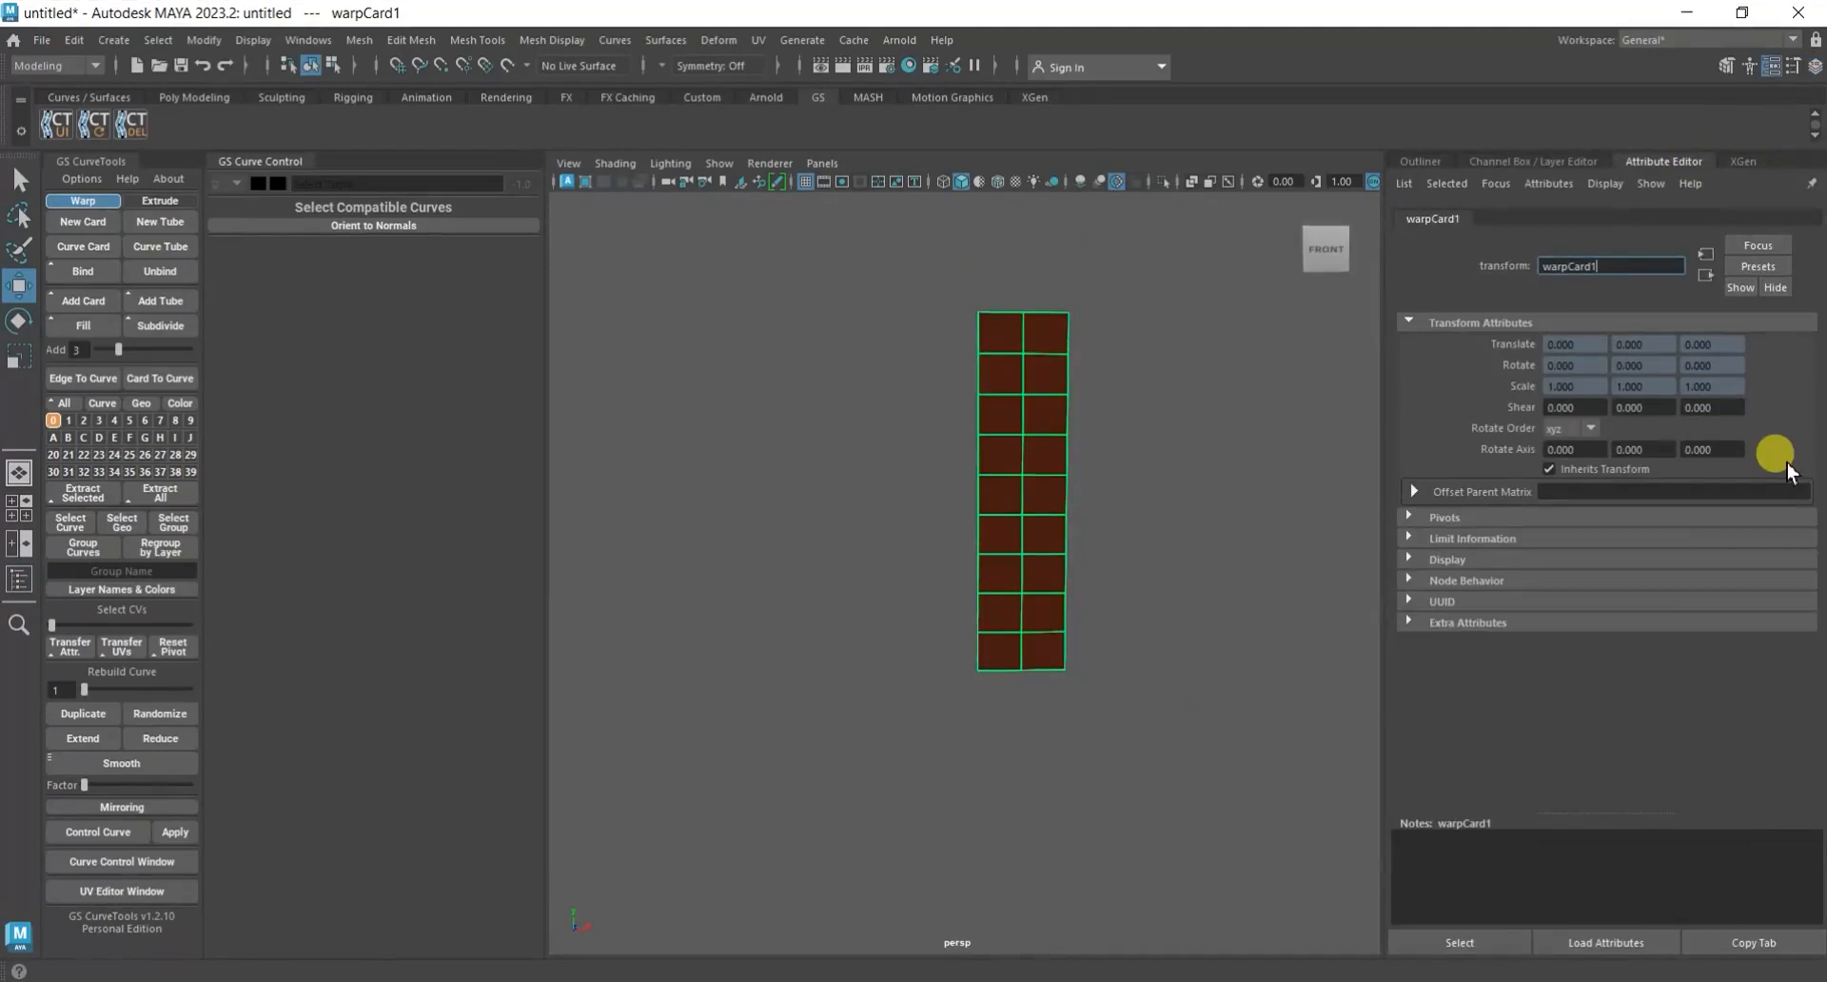
{"action": "left_click", "coordinate": [1408, 320]}
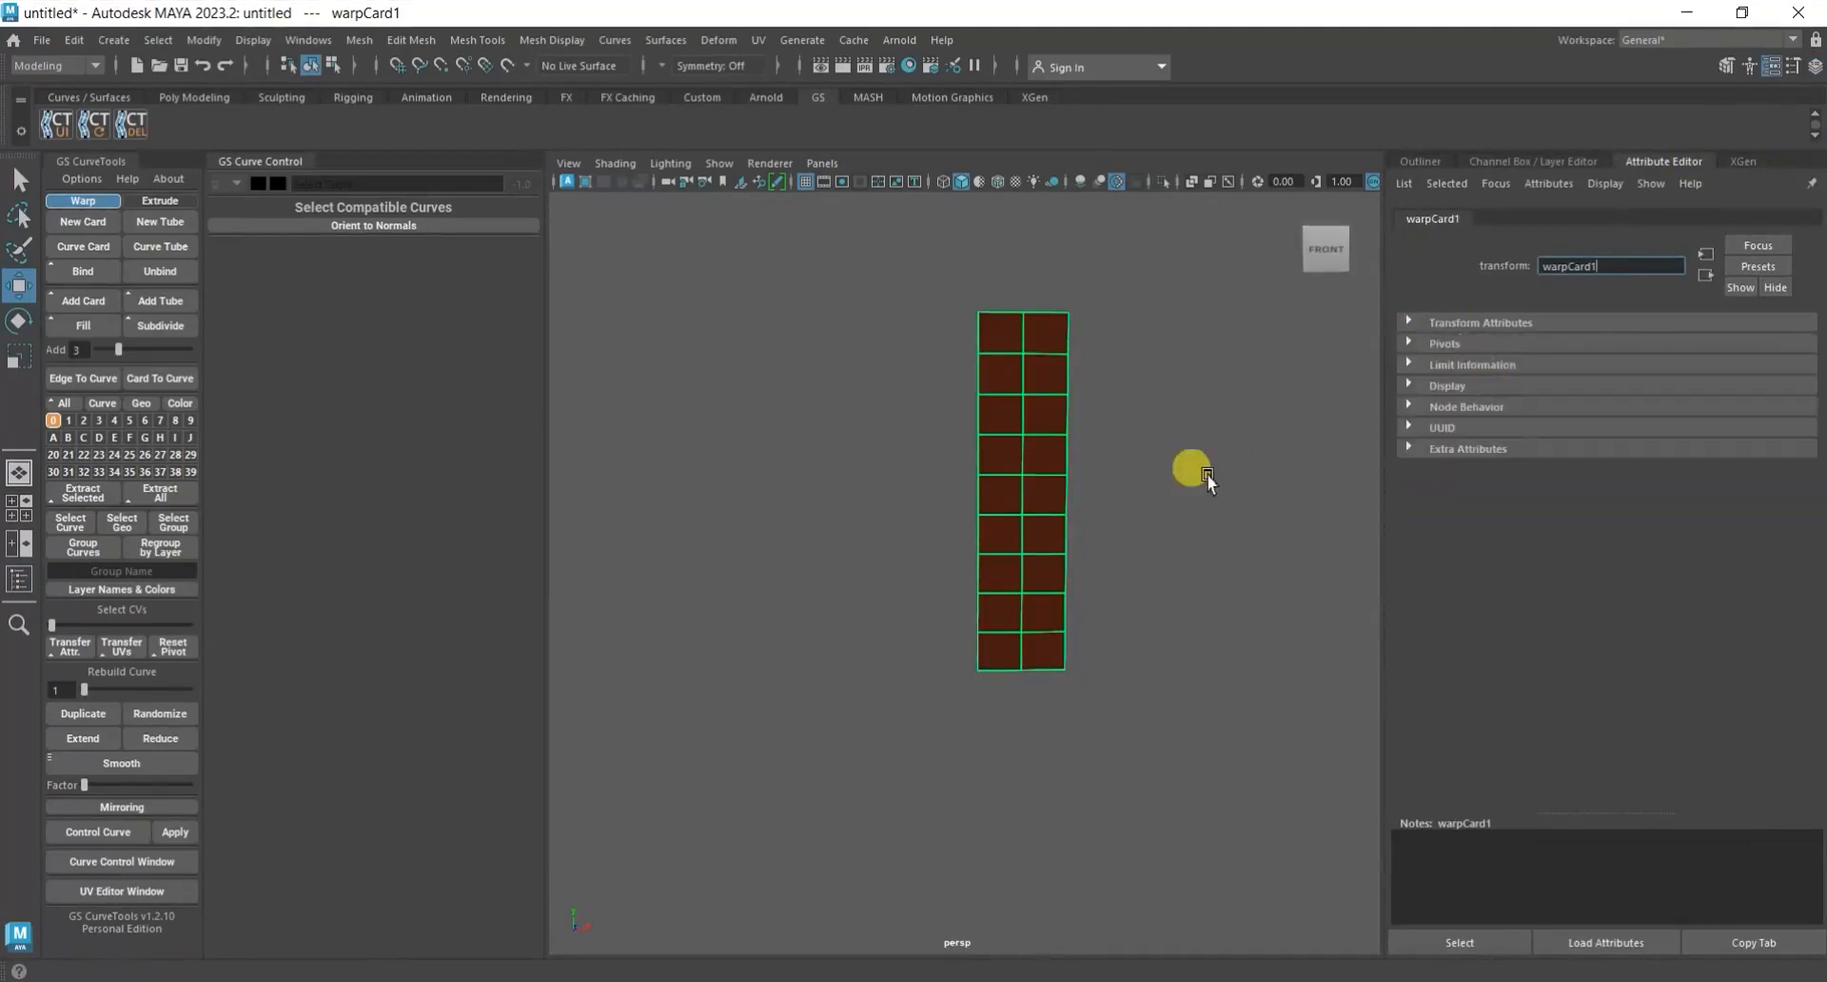
Select the geometry of curve layer 0 and display its lambert1 material attributes.
{"action": "left_click", "coordinate": [1232, 452]}
{"action": "left_click", "coordinate": [1042, 468]}
{"action": "left_click", "coordinate": [1190, 395]}
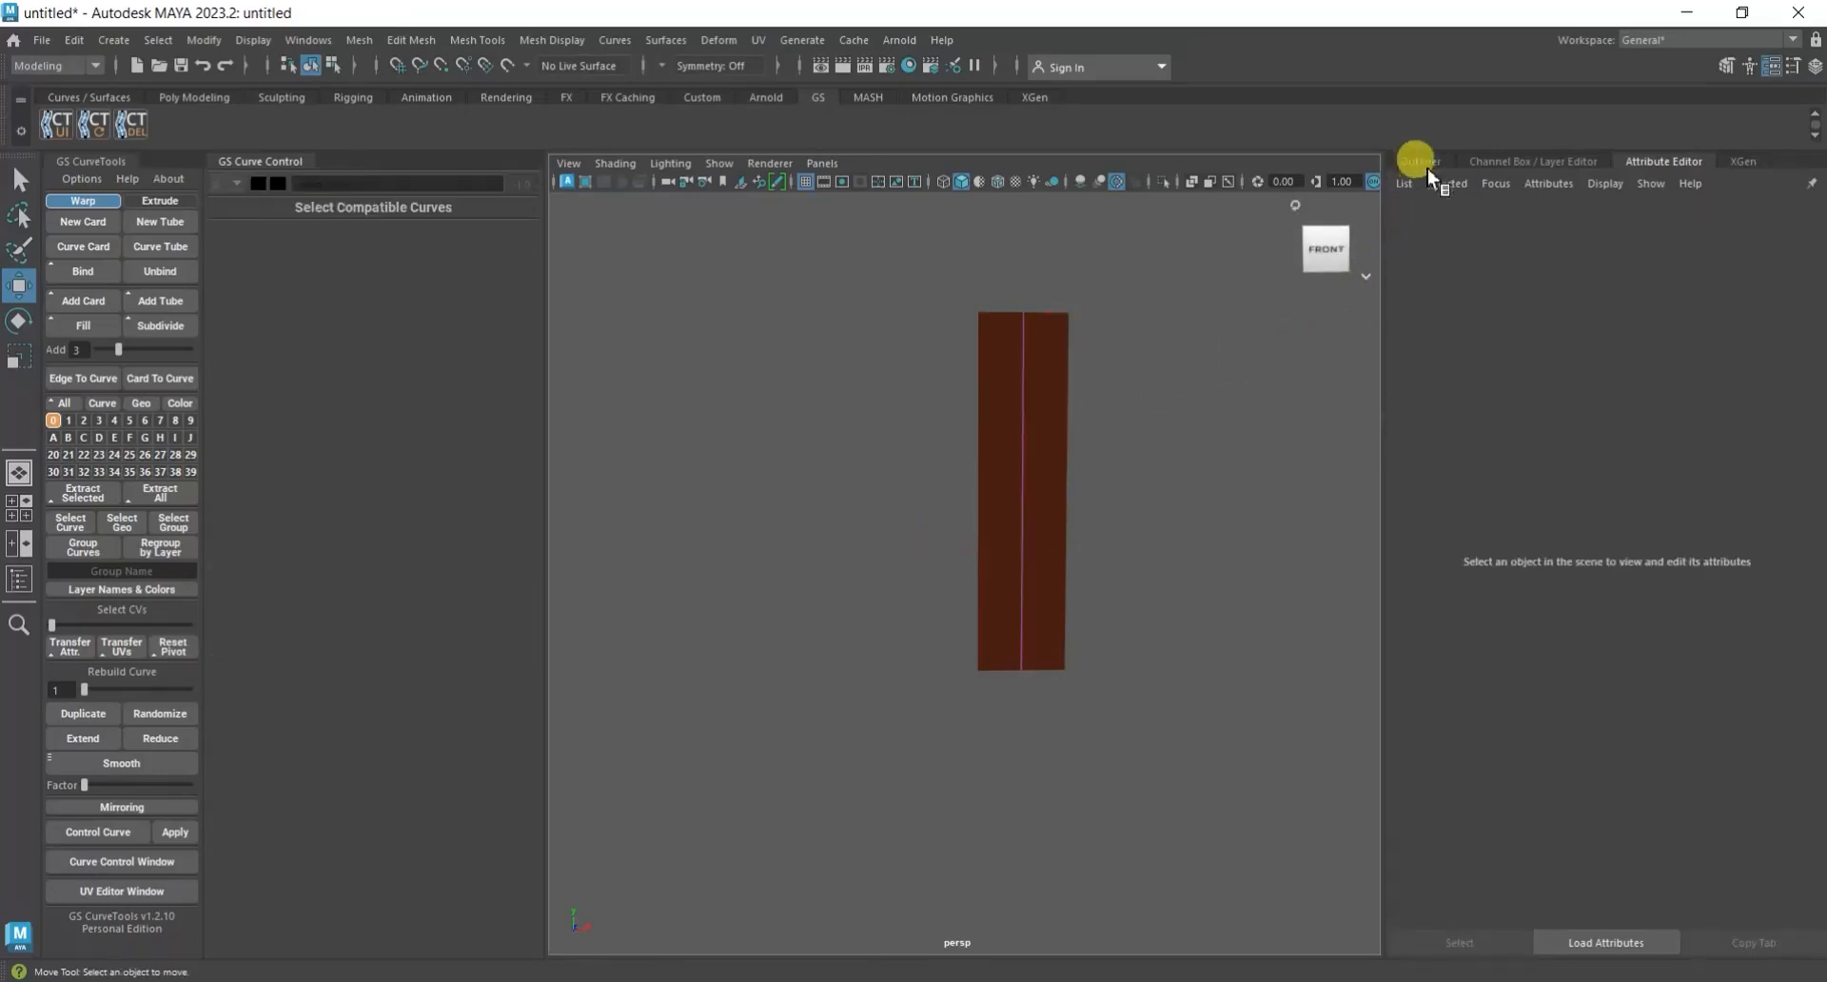
{"action": "right_click", "coordinate": [52, 419]}
{"action": "left_click", "coordinate": [295, 419]}
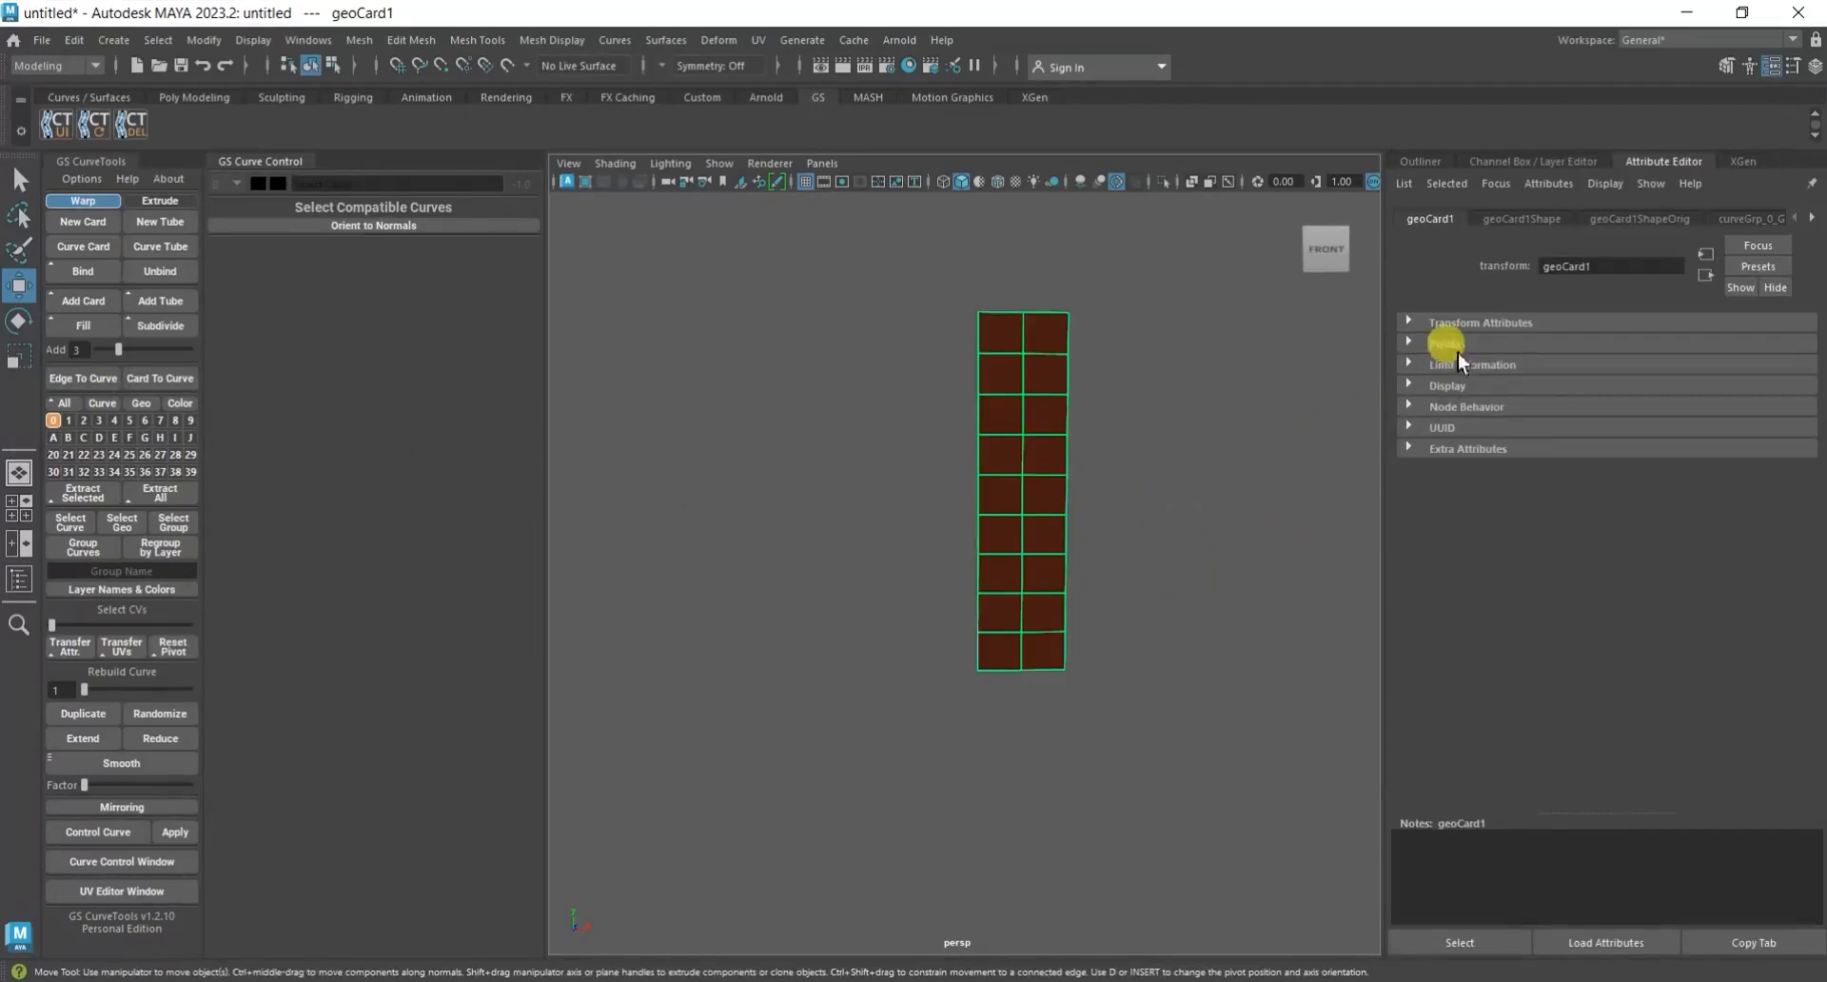
{"action": "left_click", "coordinate": [1811, 217]}
{"action": "left_click", "coordinate": [1811, 217]}
{"action": "left_click", "coordinate": [1744, 219]}
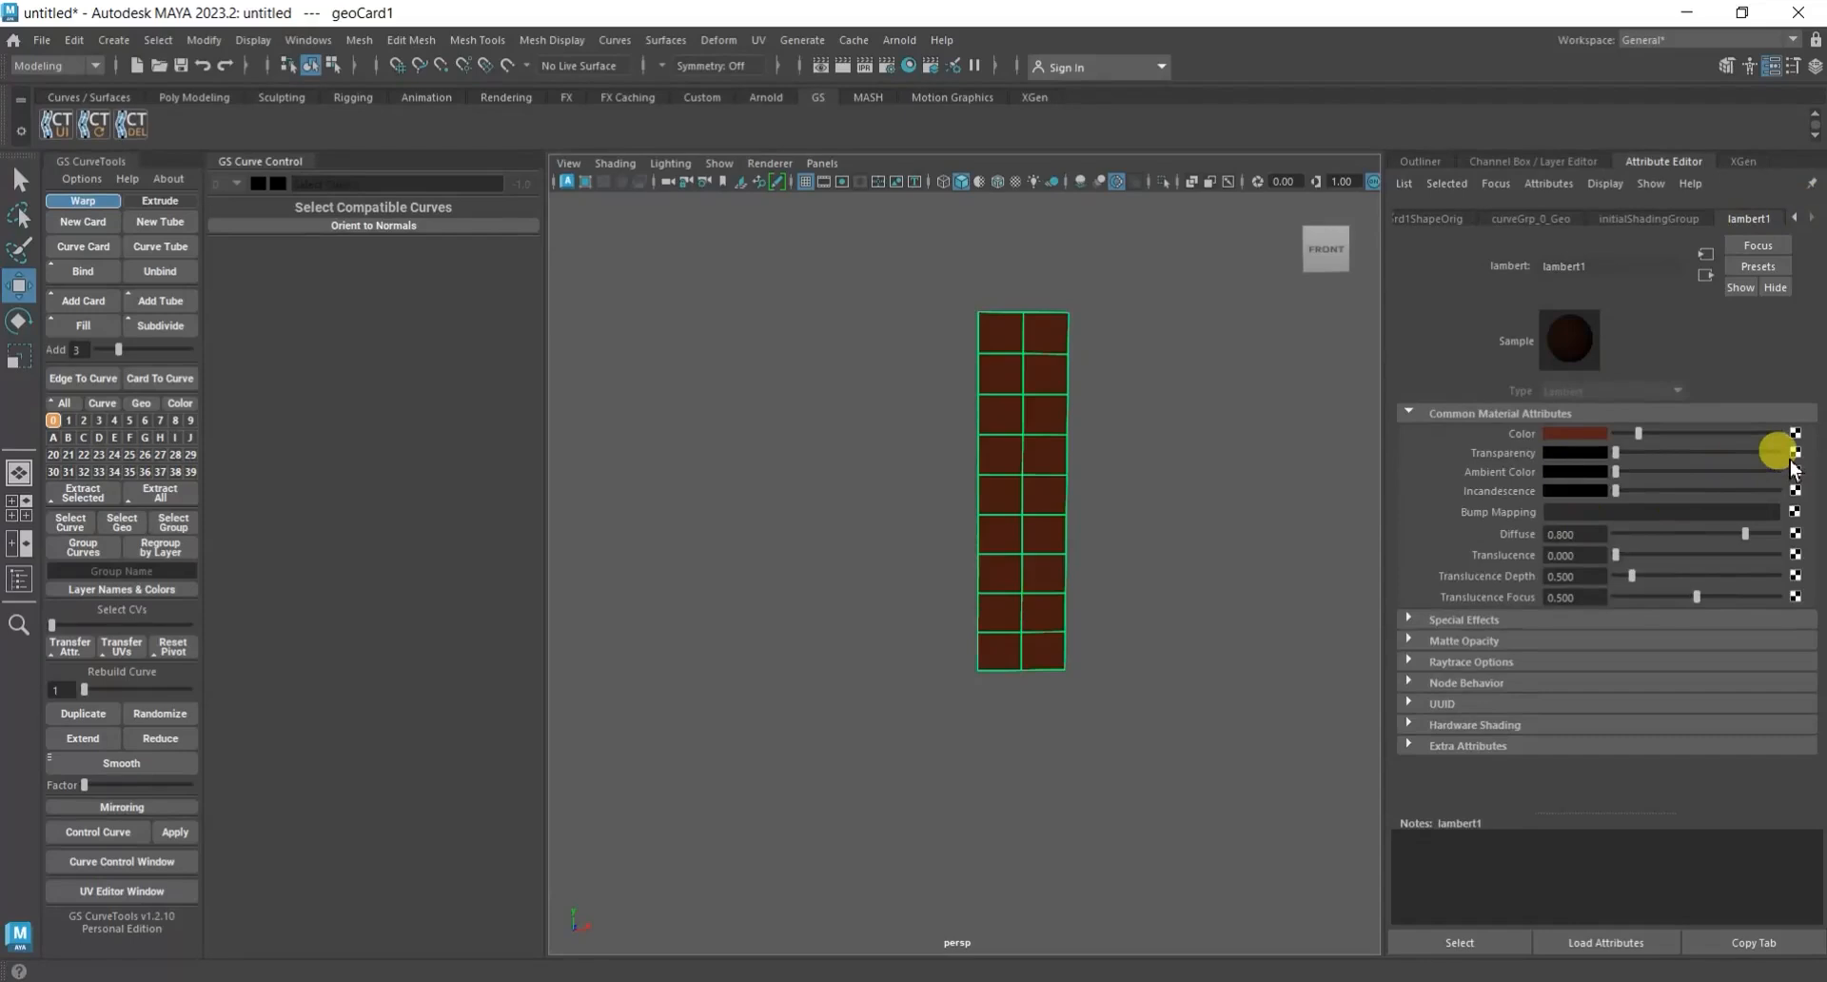
{"action": "mouse_move", "coordinate": [1644, 431]}
{"action": "left_mouse_down"}
{"action": "mouse_move", "coordinate": [1751, 426]}
{"action": "mouse_move", "coordinate": [1532, 409]}
{"action": "mouse_move", "coordinate": [1659, 416]}
{"action": "mouse_move", "coordinate": [1646, 438]}
{"action": "left_mouse_up"}
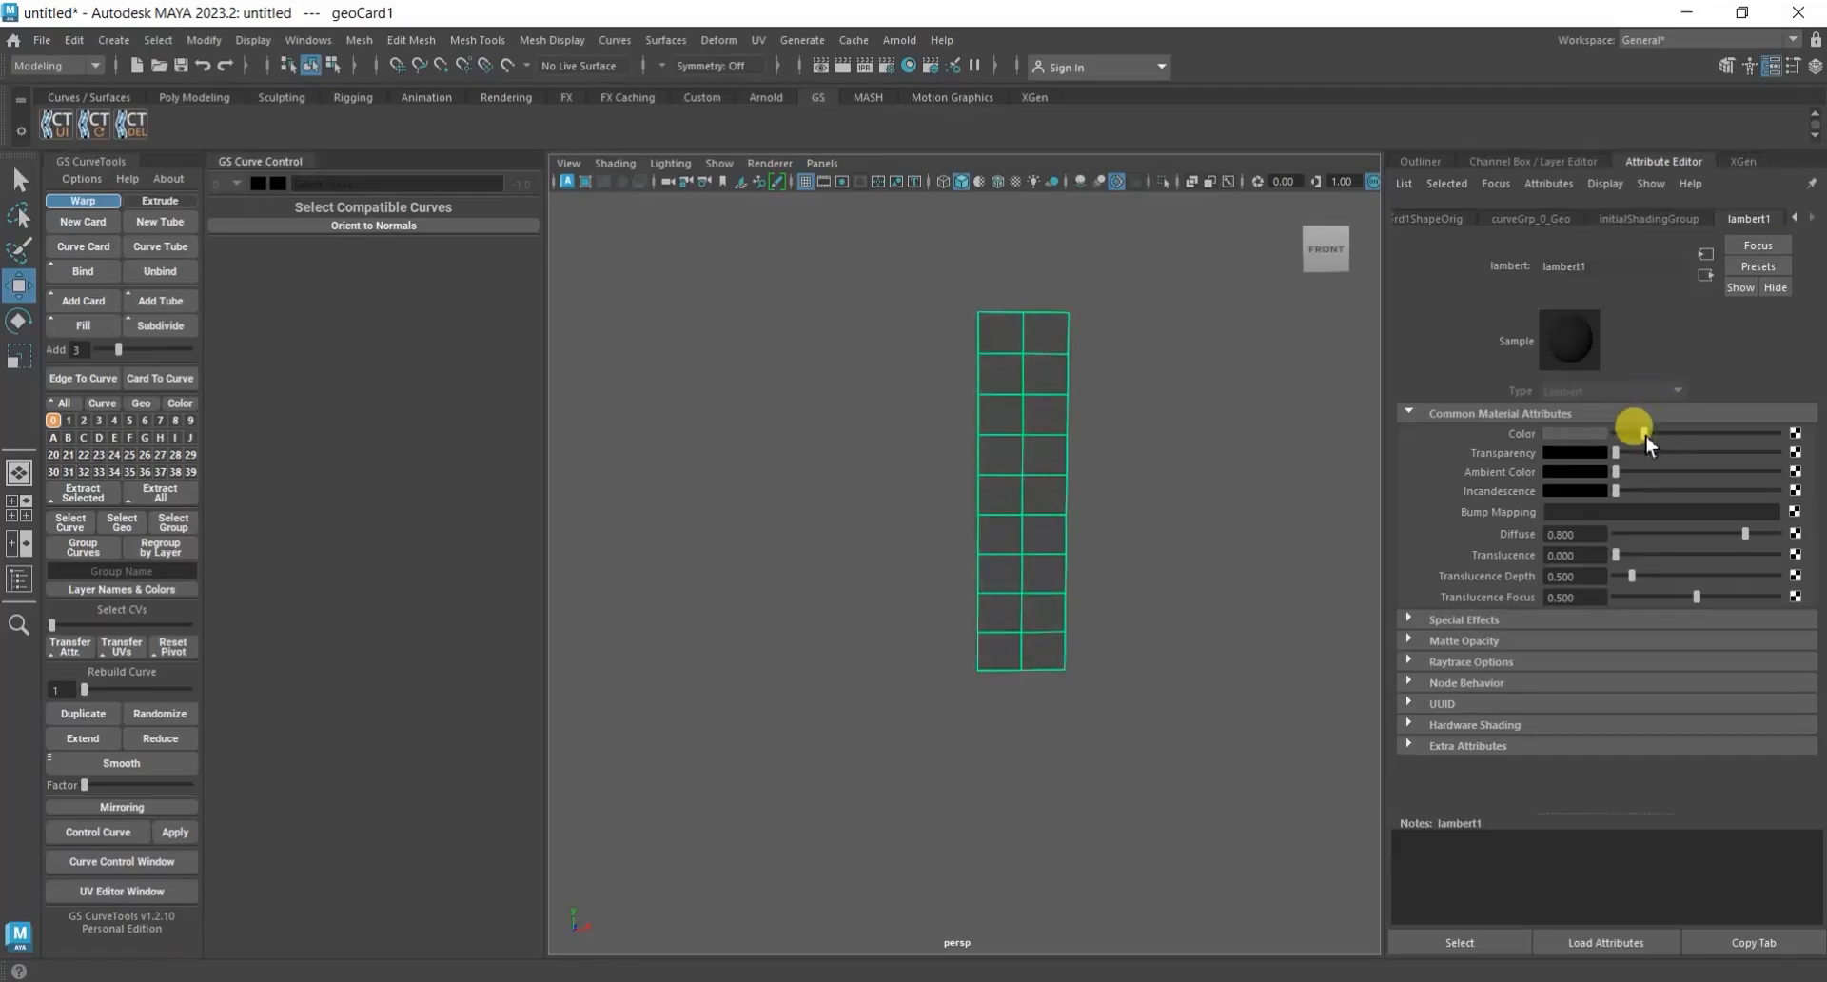
{"action": "key", "text": "ctrl+z"}
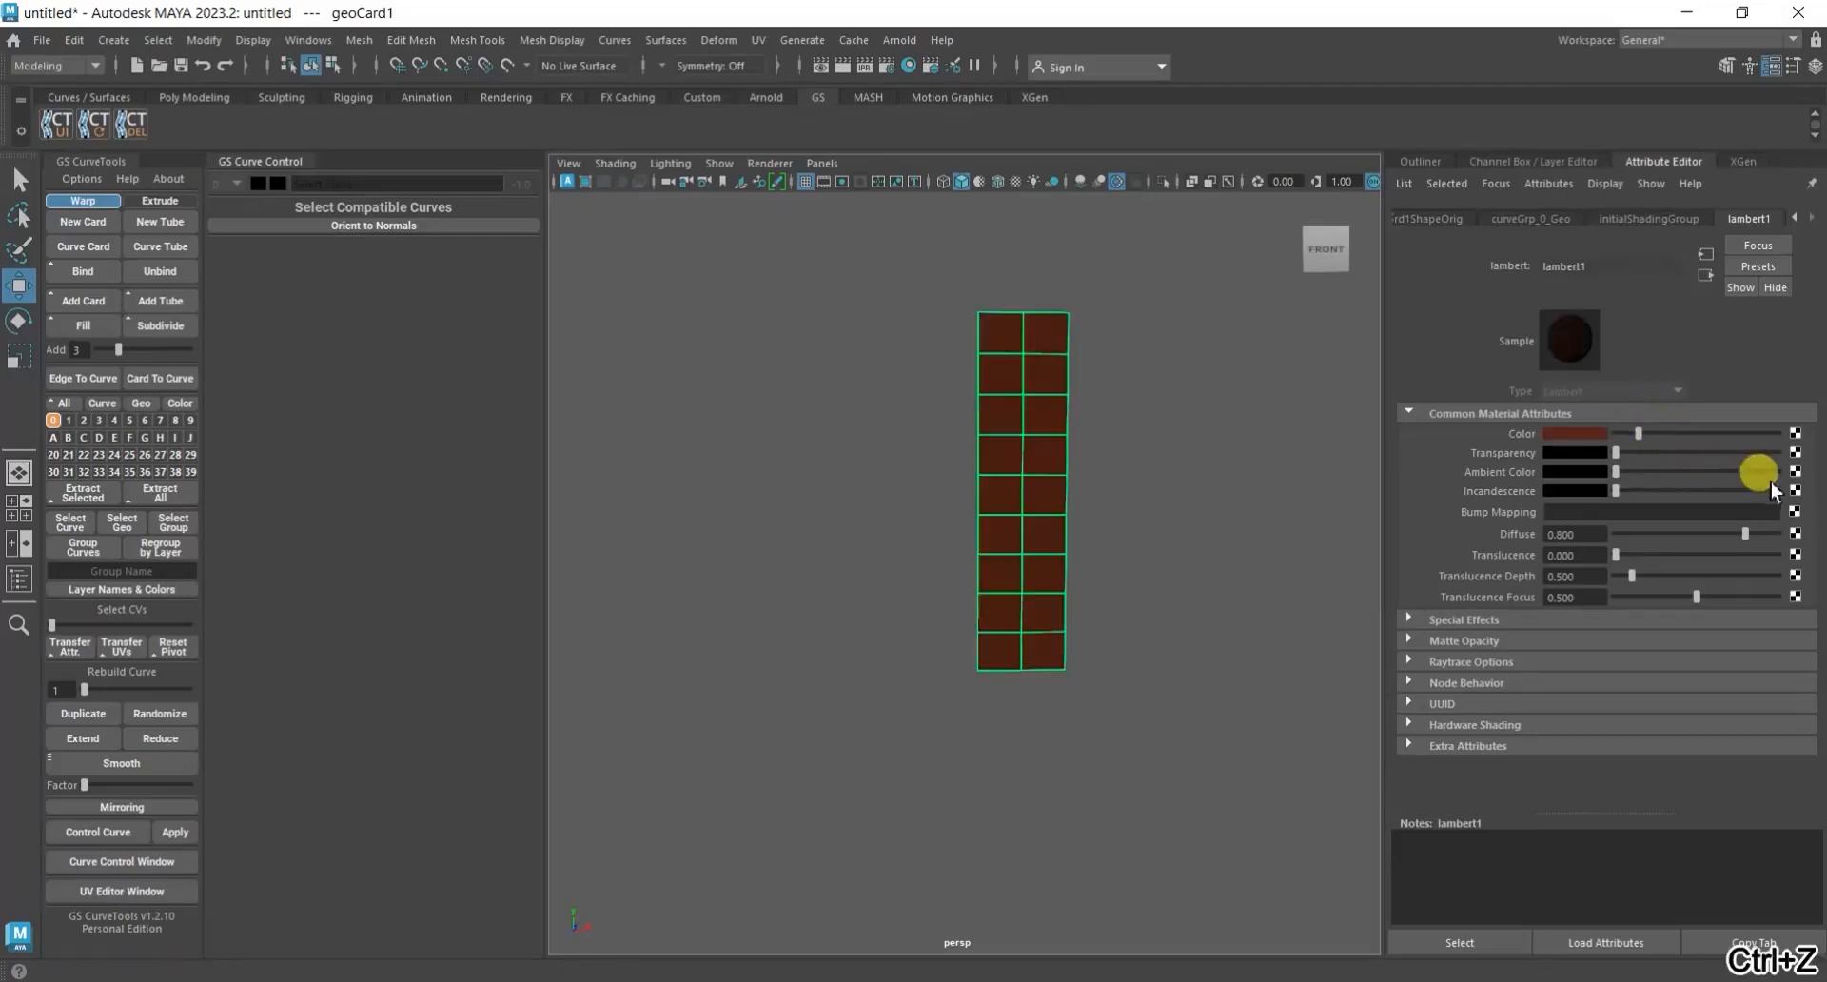
{"action": "left_click", "coordinate": [1795, 453]}
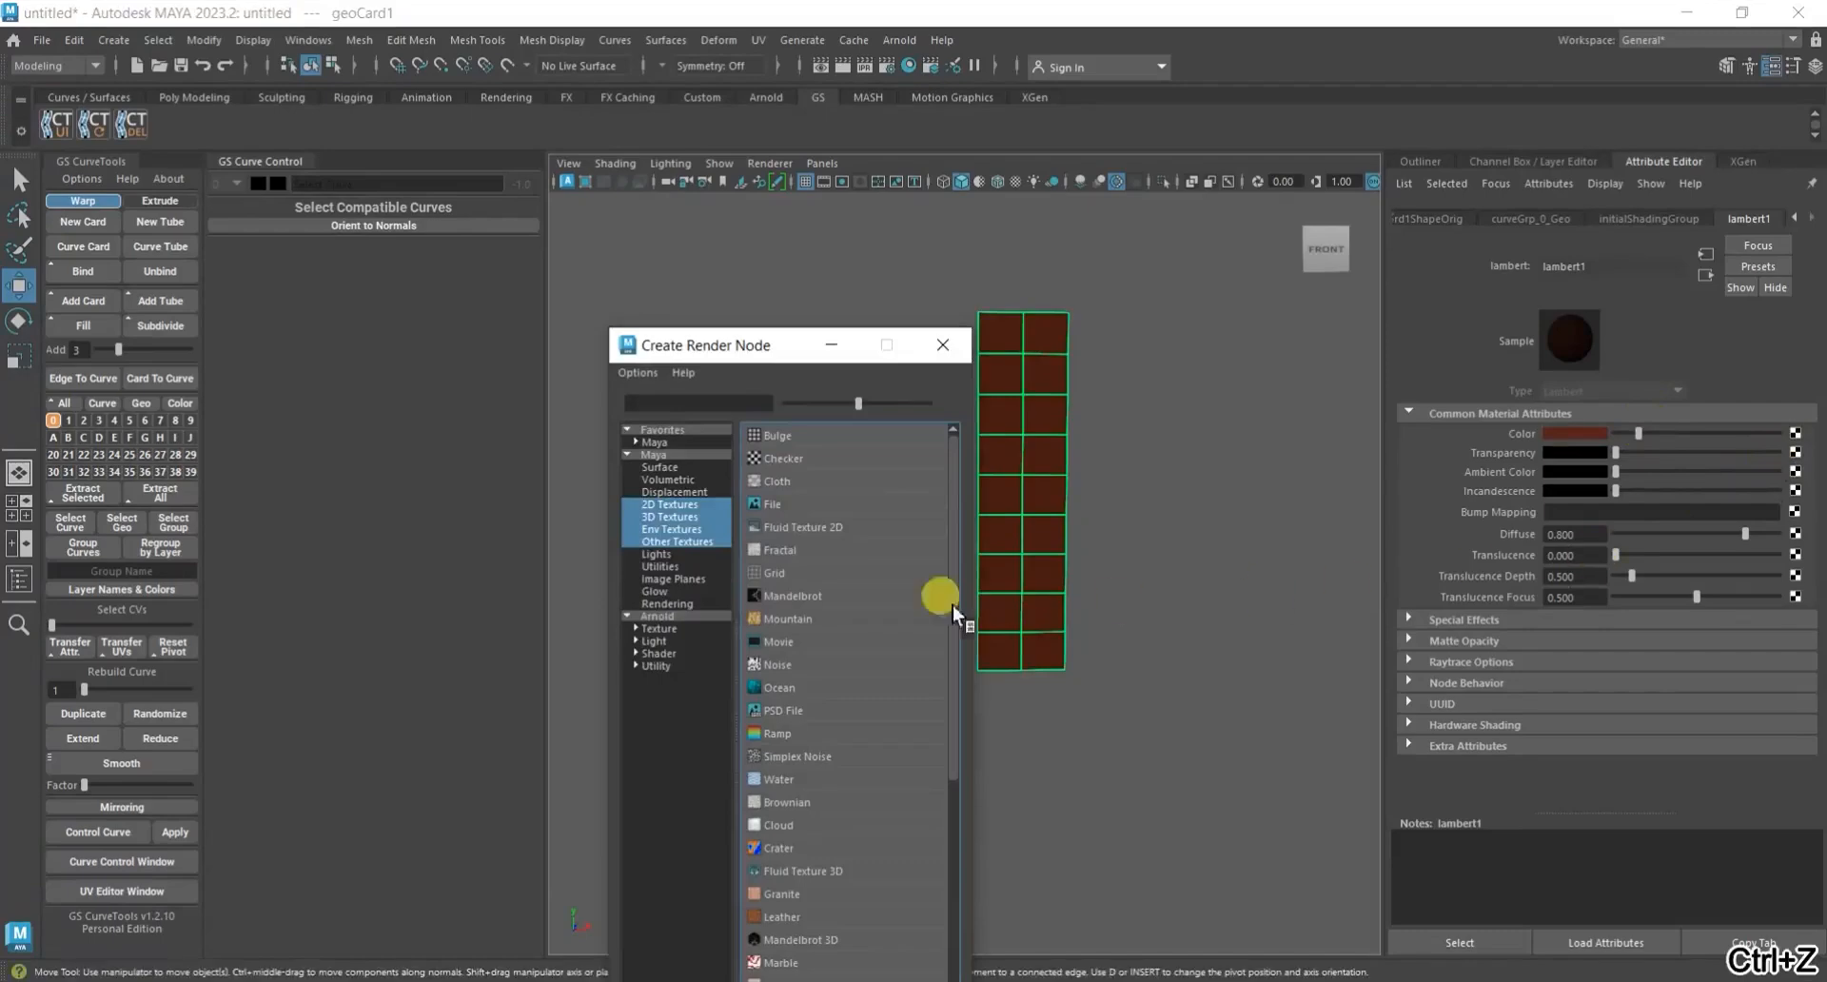
{"action": "left_click_drag", "start_coordinate": [774, 349], "coordinate": [779, 232]}
{"action": "scroll", "coordinate": [831, 492], "scroll_direction": "down", "scroll_amount": 4}
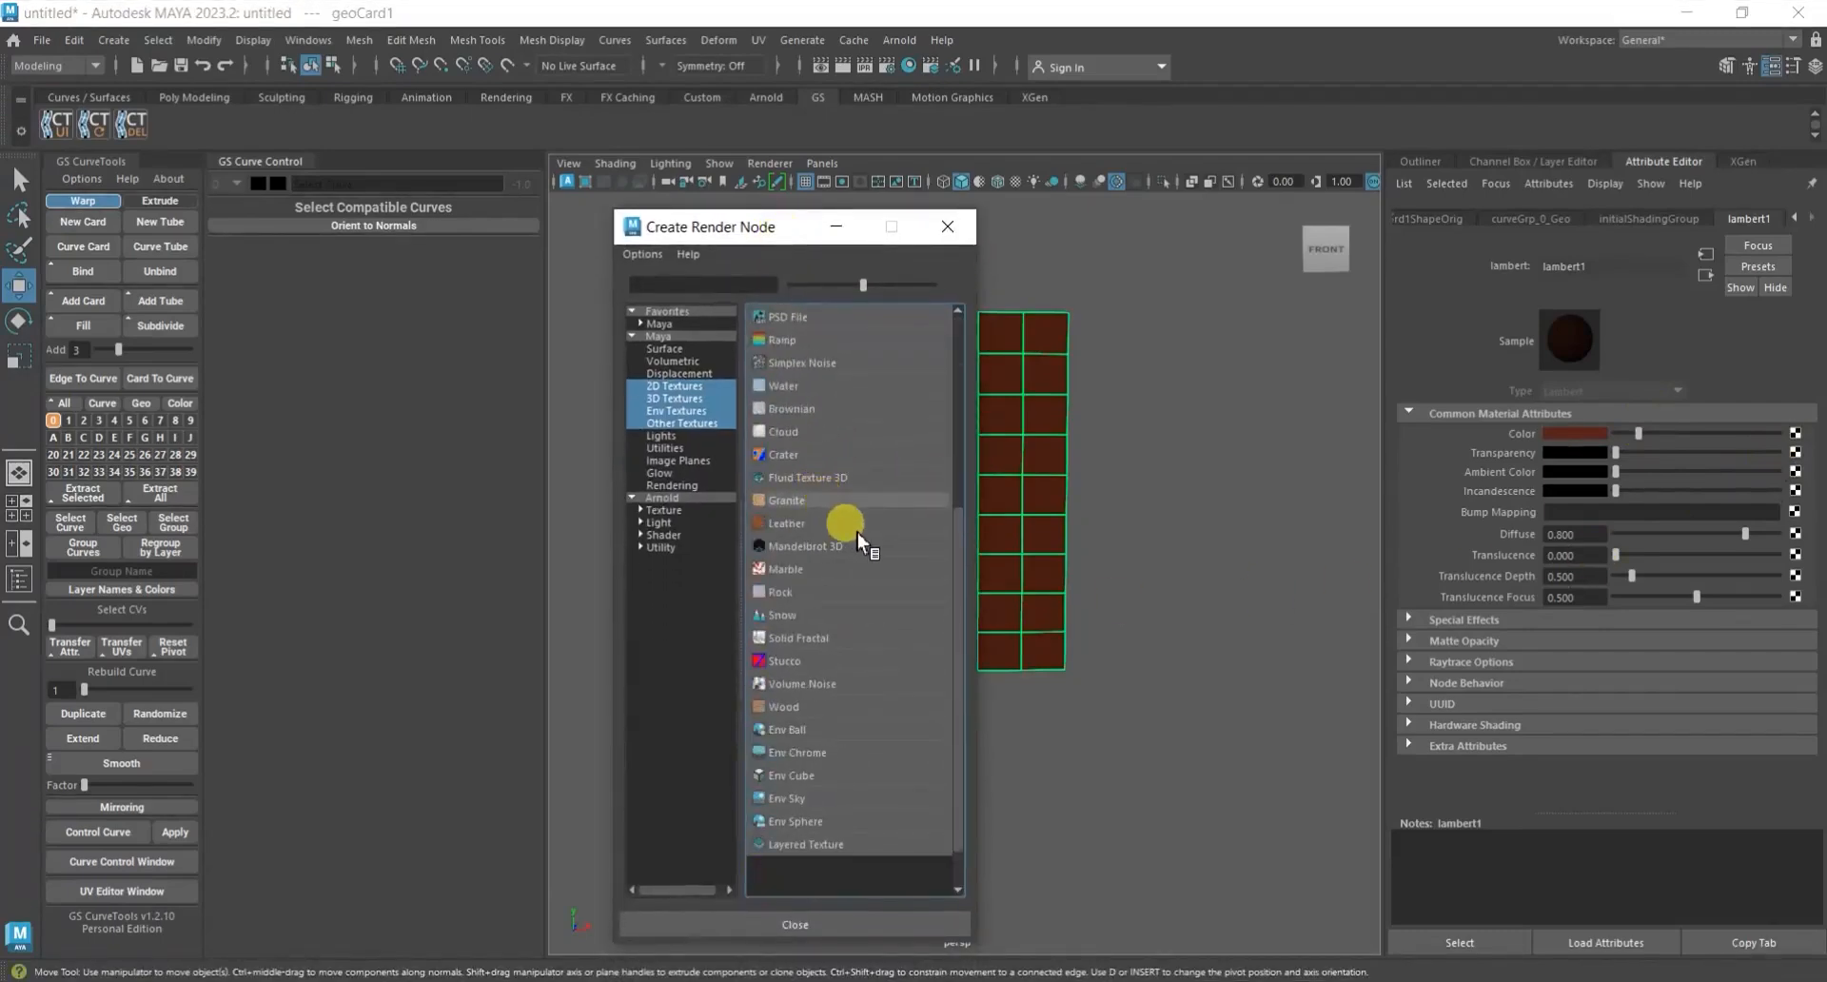
{"action": "key", "text": "ctrl+z"}
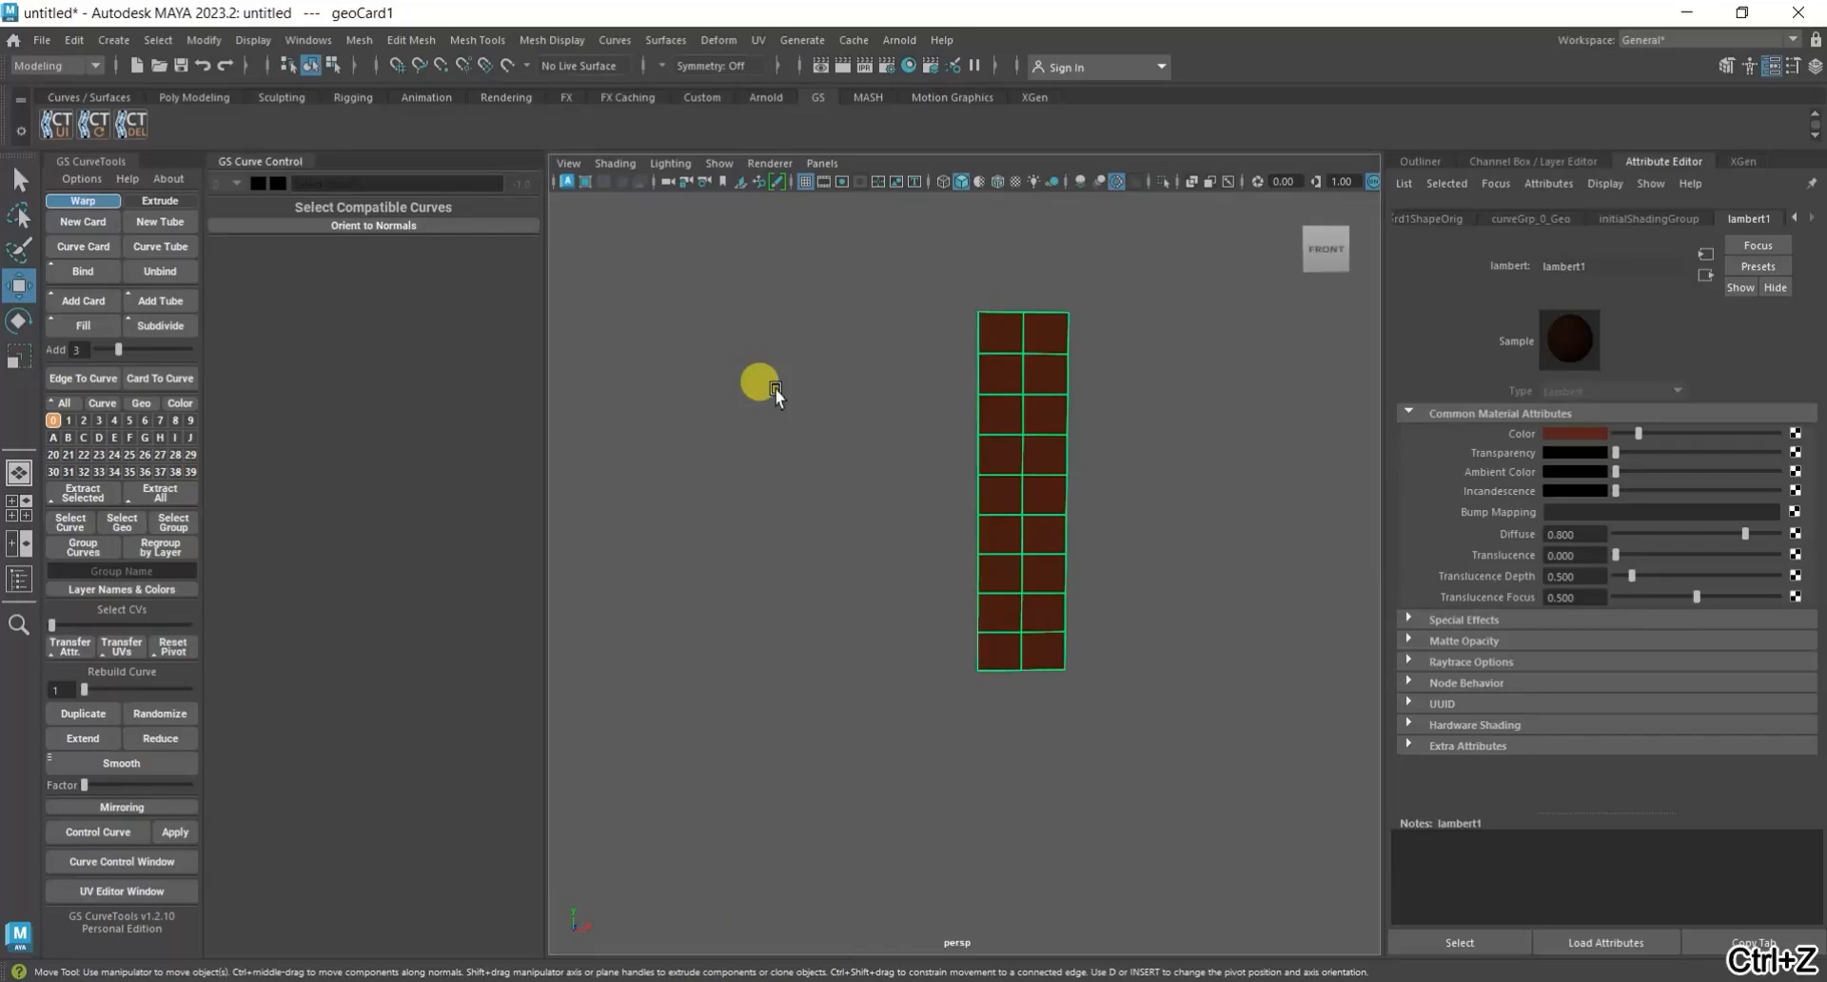
Connect a File texture to lambert1's transparency and load fiber_alpha.png from the hair07 Textures folder on the desktop.
{"action": "left_click", "coordinate": [1796, 453]}
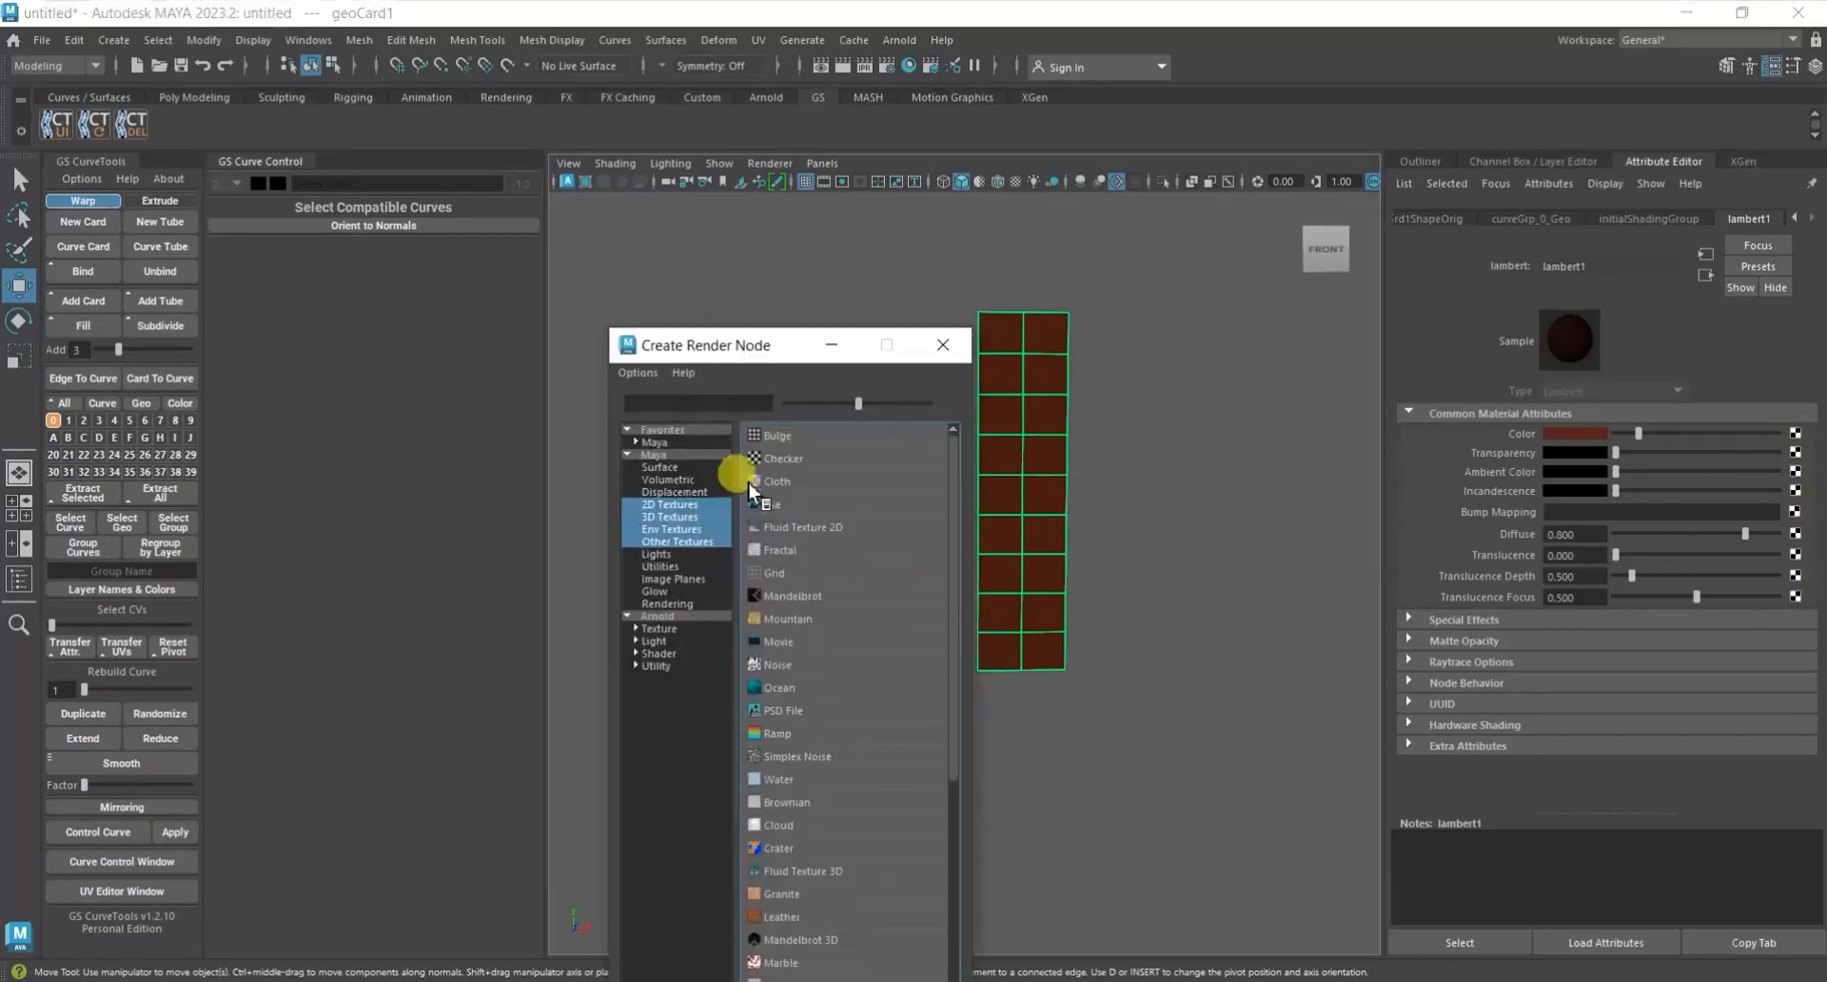
{"action": "left_click", "coordinate": [776, 502]}
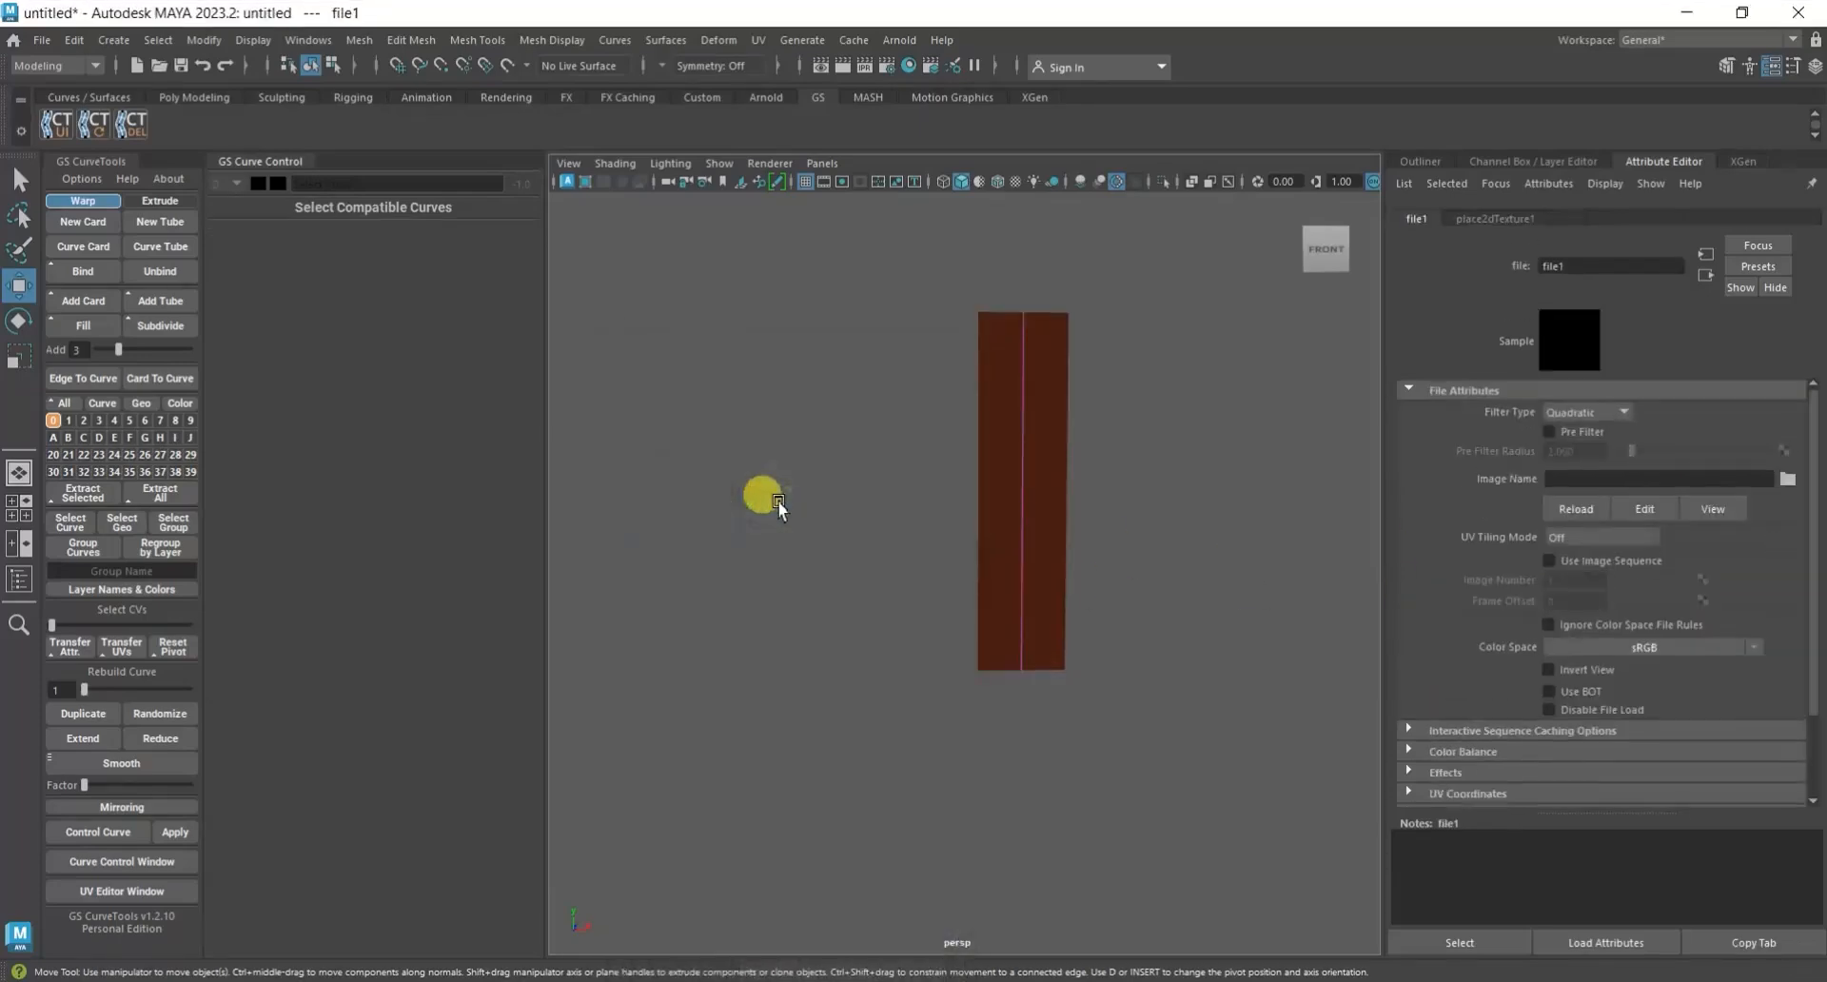
{"action": "left_click", "coordinate": [1787, 479]}
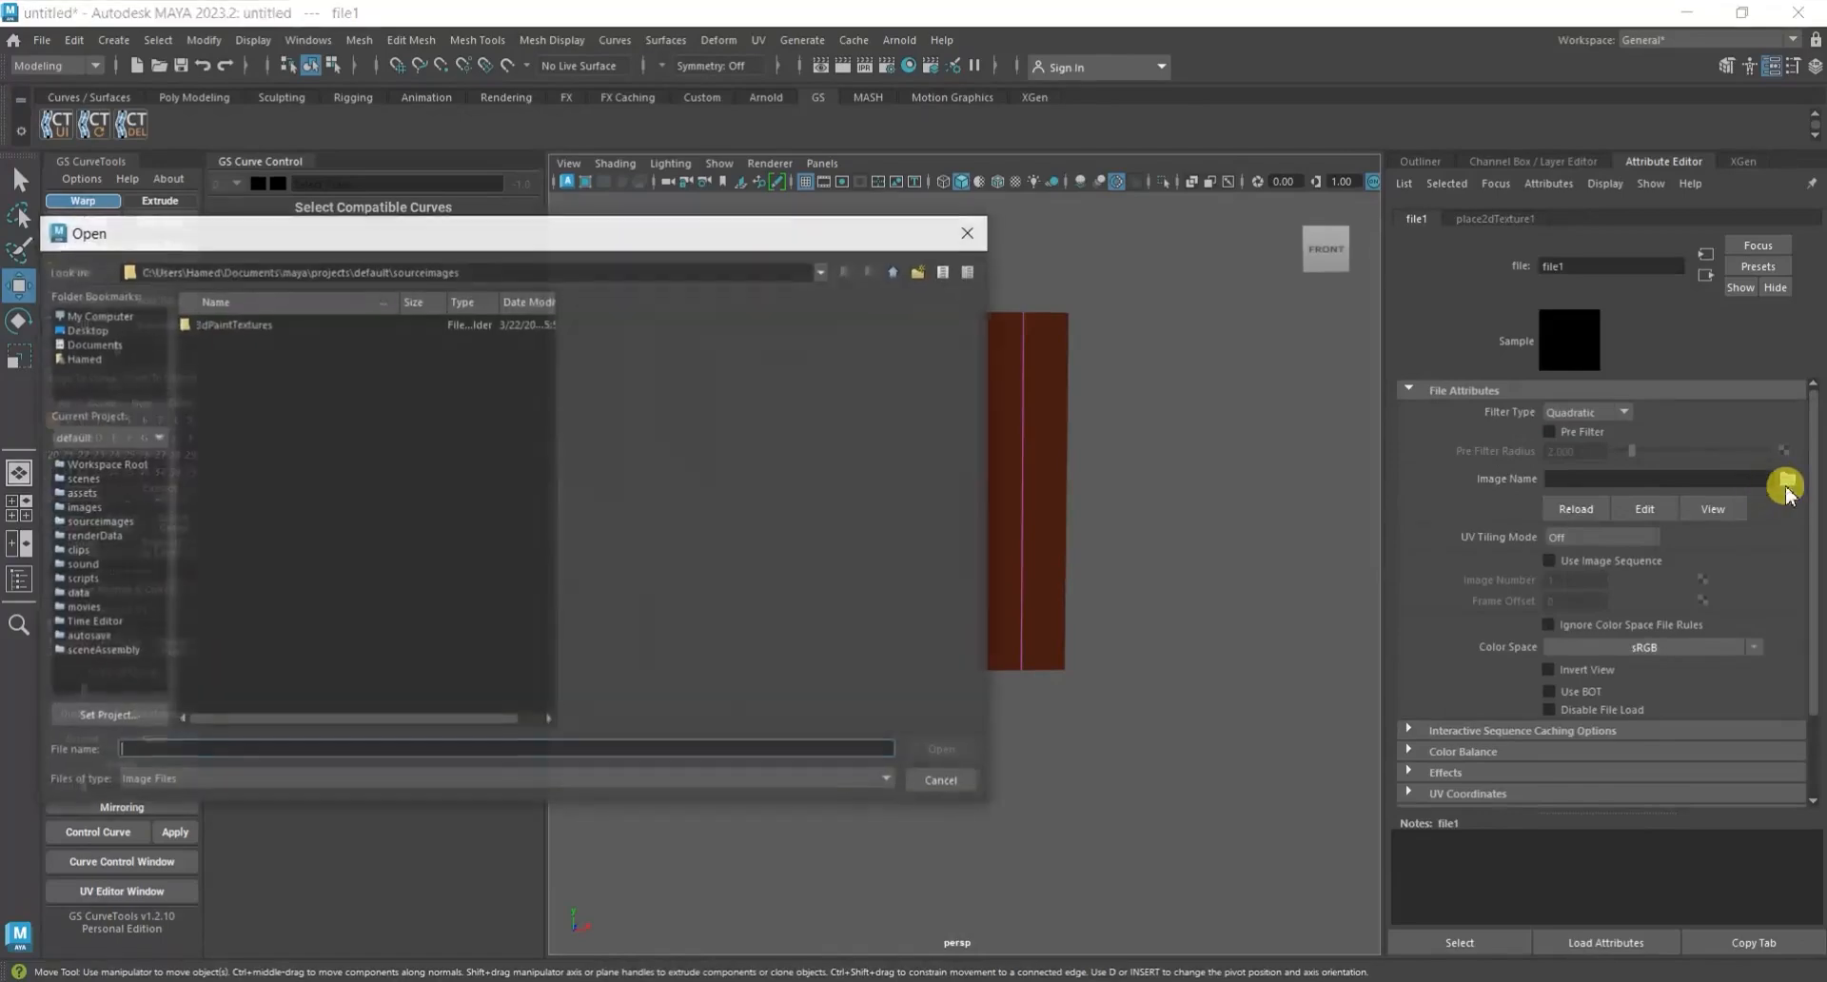
{"action": "left_click", "coordinate": [90, 329]}
{"action": "double_click", "coordinate": [201, 325]}
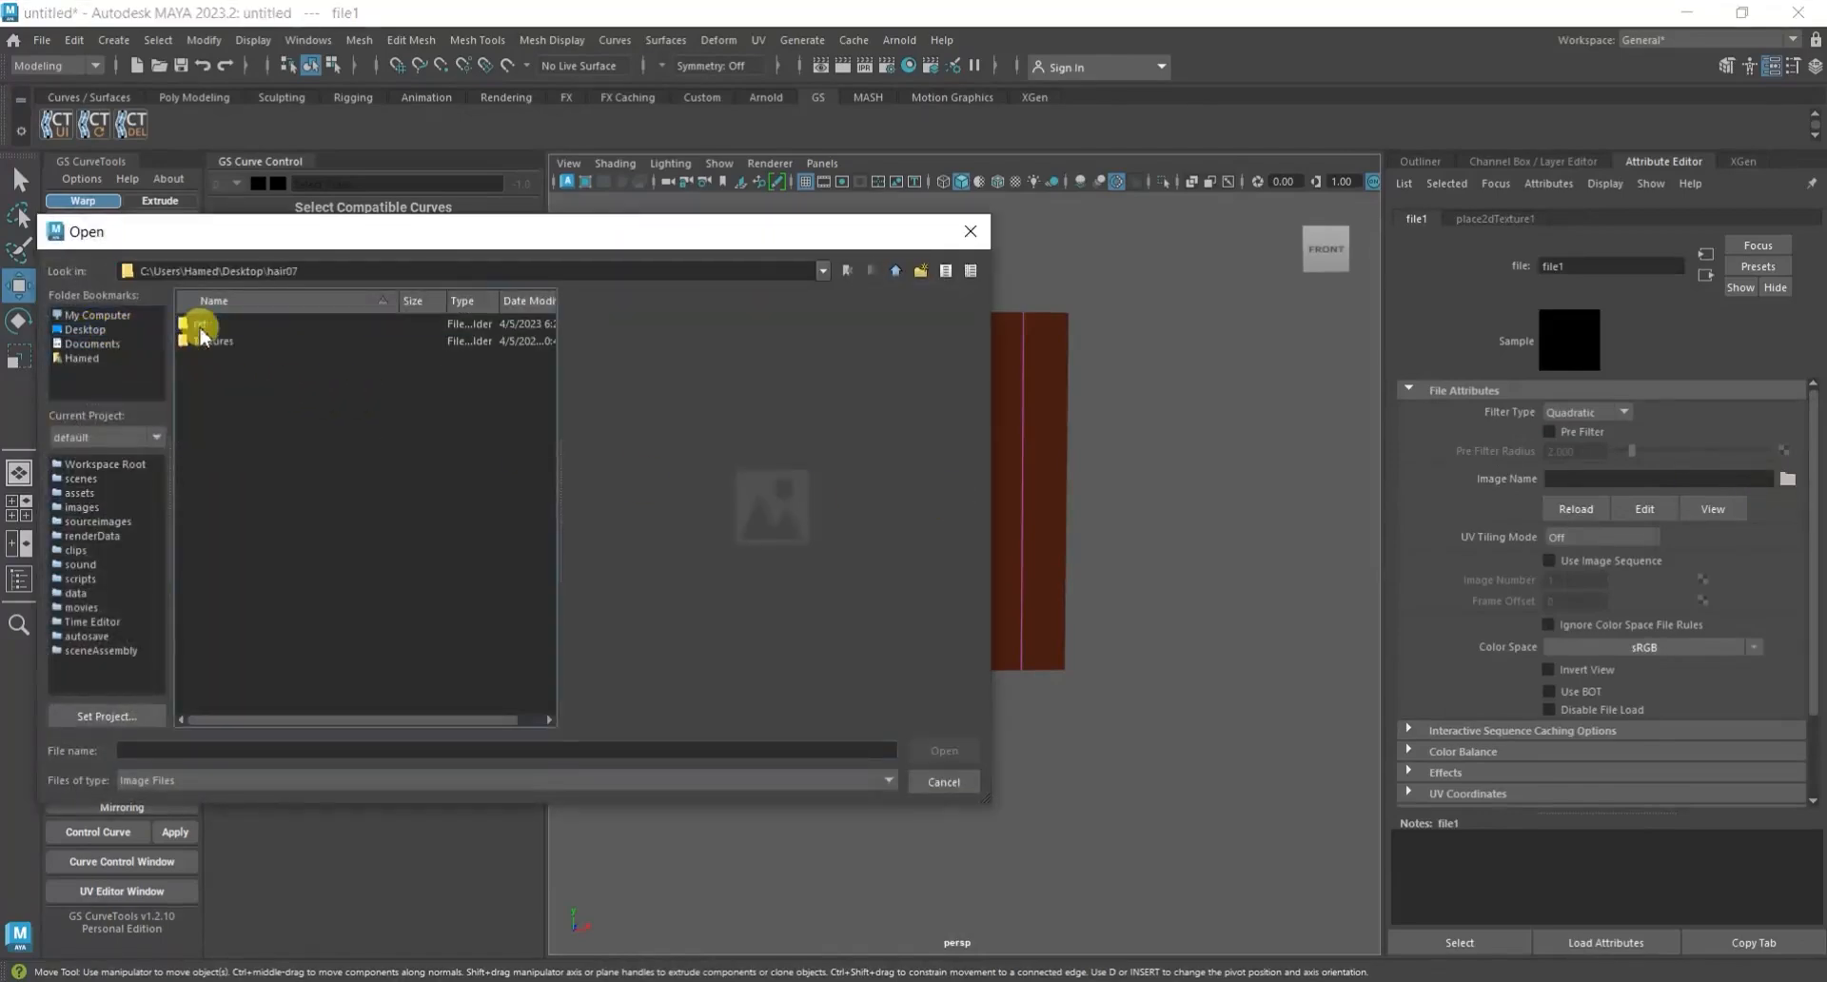
{"action": "double_click", "coordinate": [202, 324]}
{"action": "left_click", "coordinate": [232, 340]}
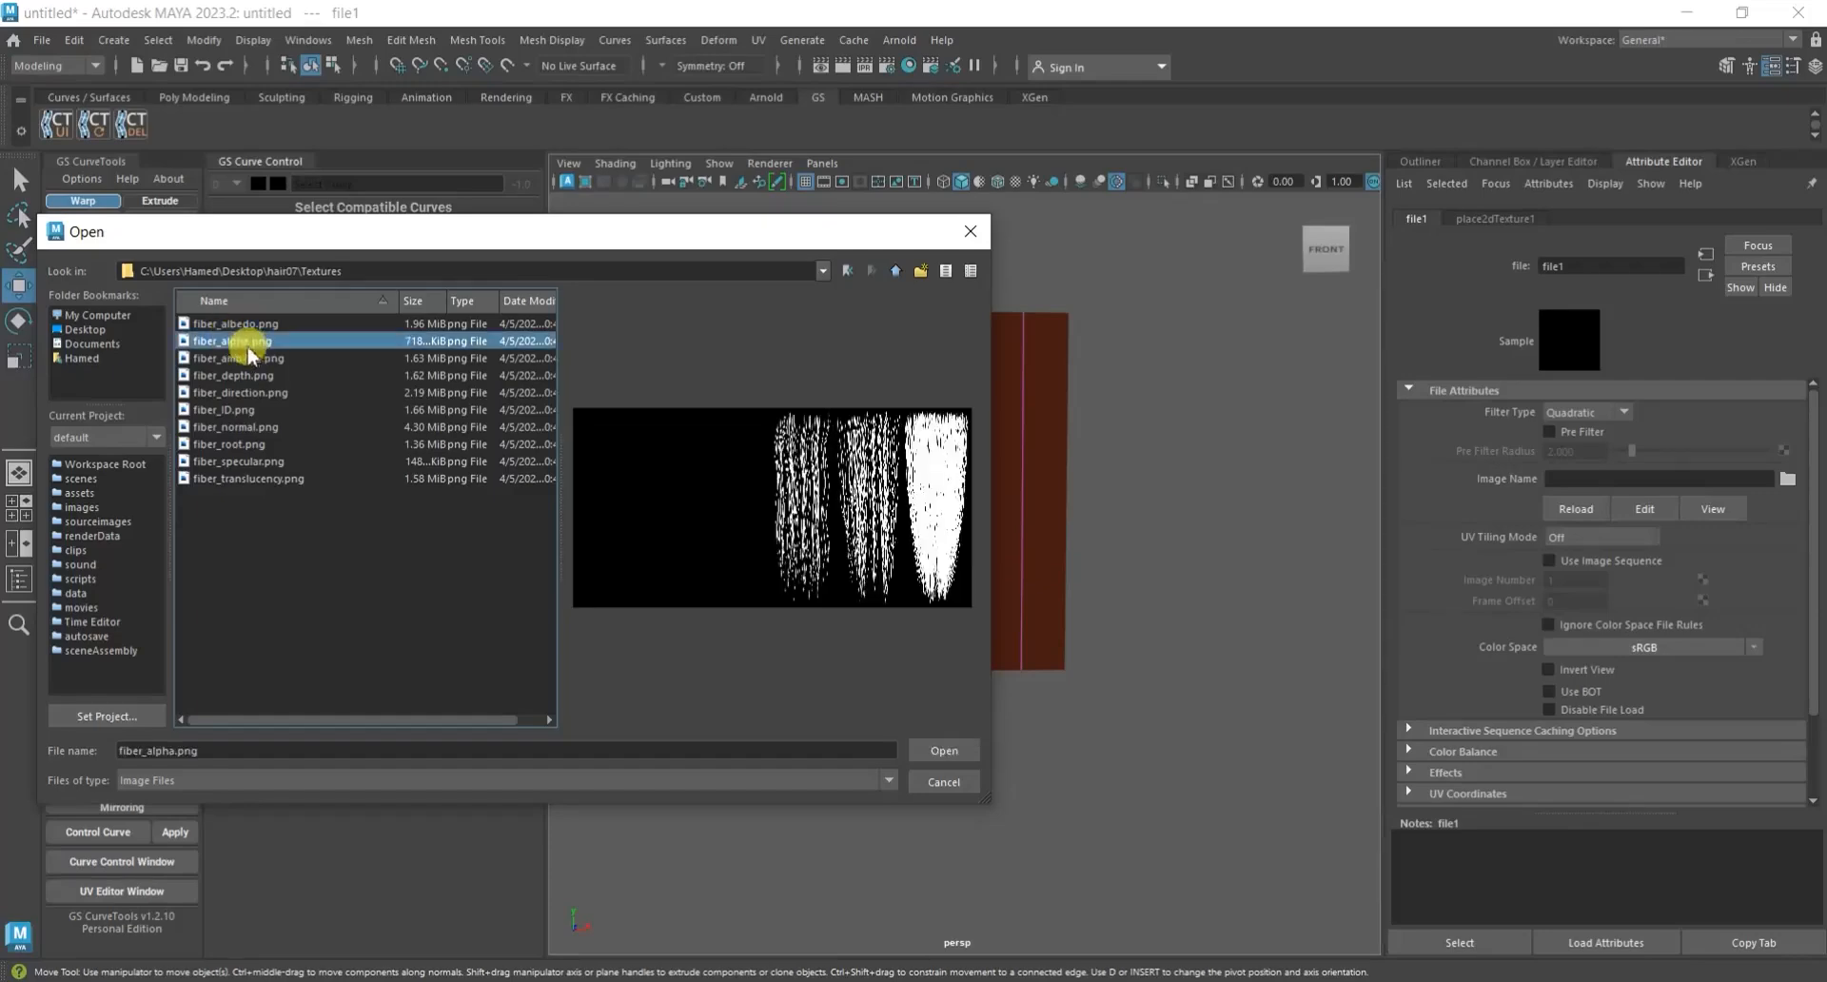
{"action": "left_click", "coordinate": [944, 751]}
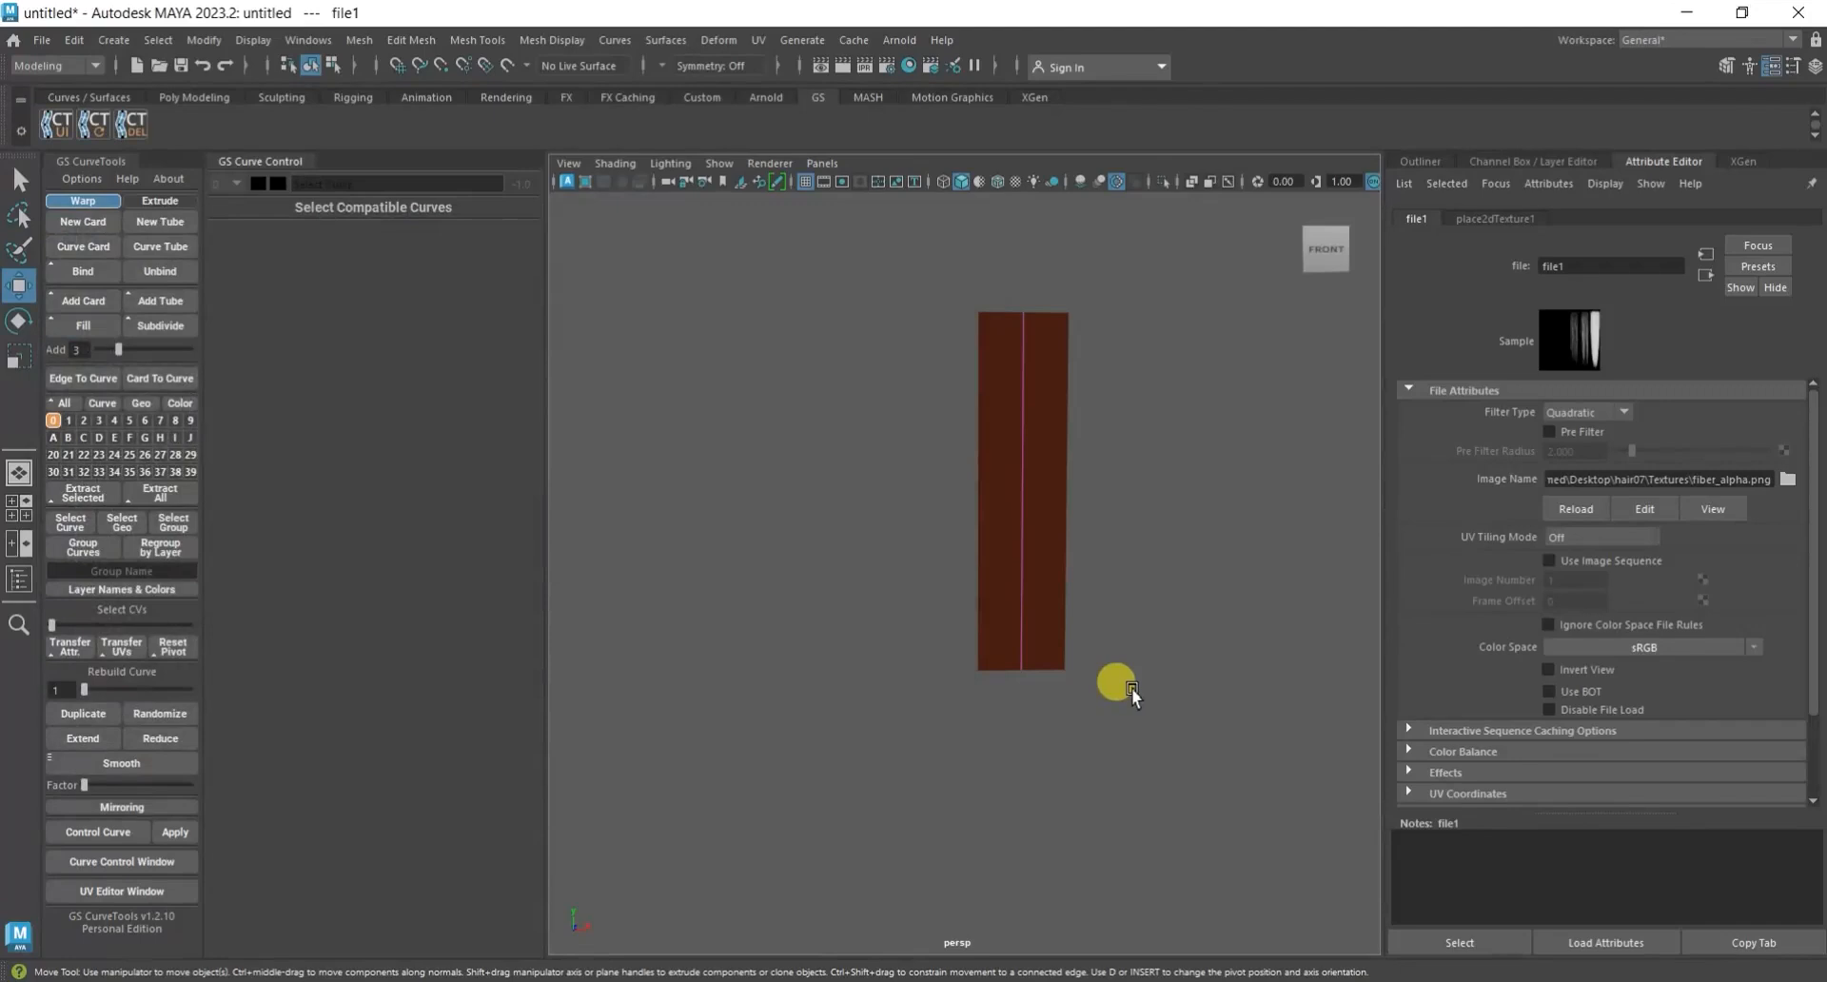
Select the geometry of curve layer 0 and display its lambert1 material attributes again.
{"action": "left_click", "coordinate": [1133, 688]}
{"action": "left_click_drag", "start_coordinate": [1140, 521], "coordinate": [940, 600]}
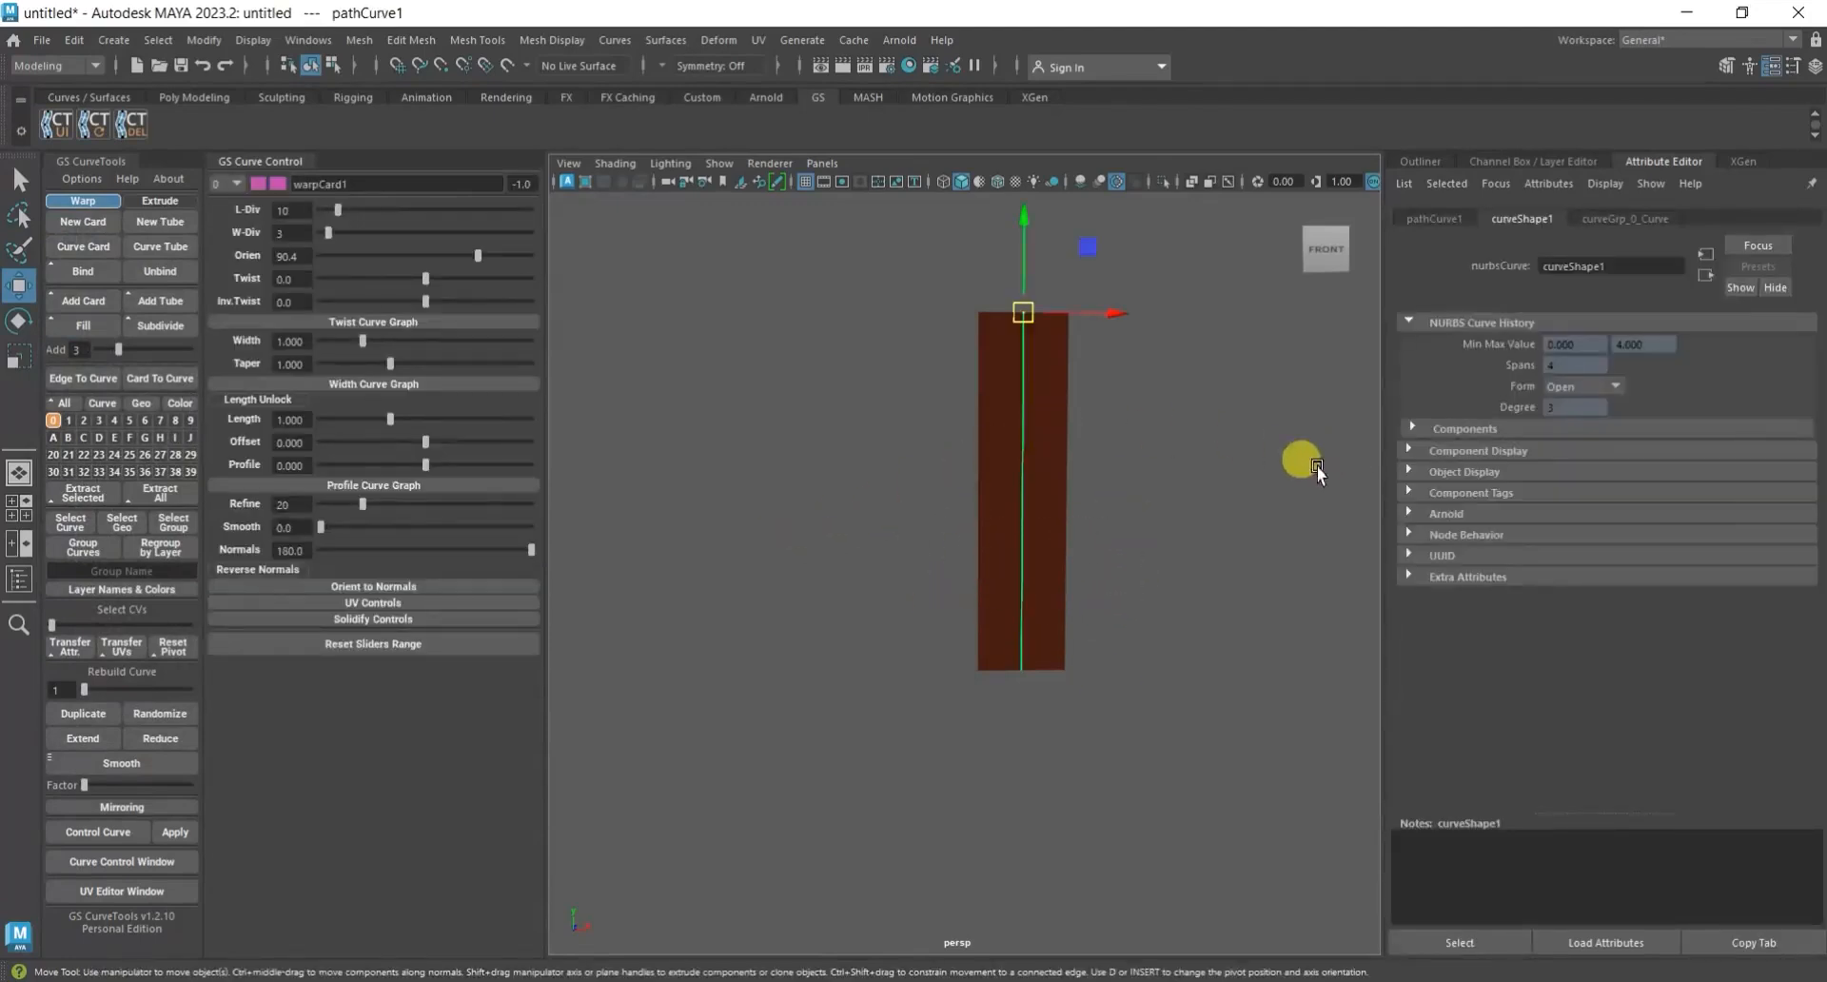
{"action": "right_click", "coordinate": [54, 420]}
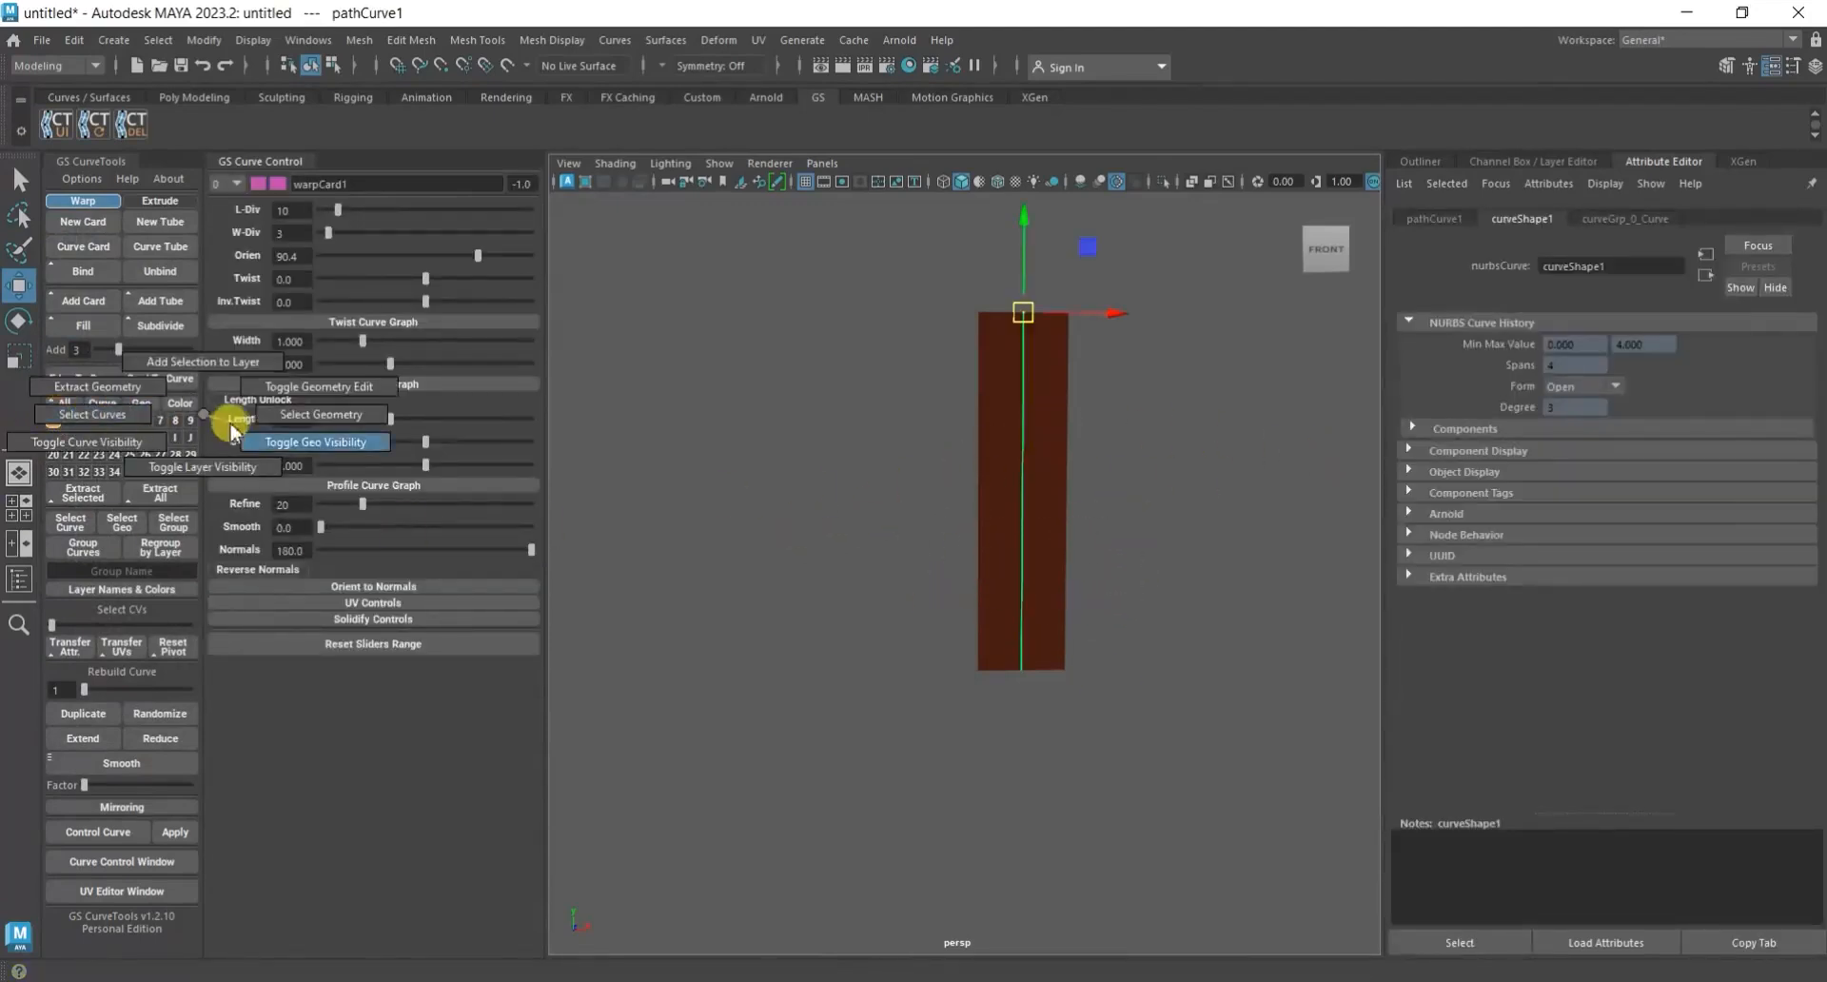
{"action": "left_click", "coordinate": [285, 412]}
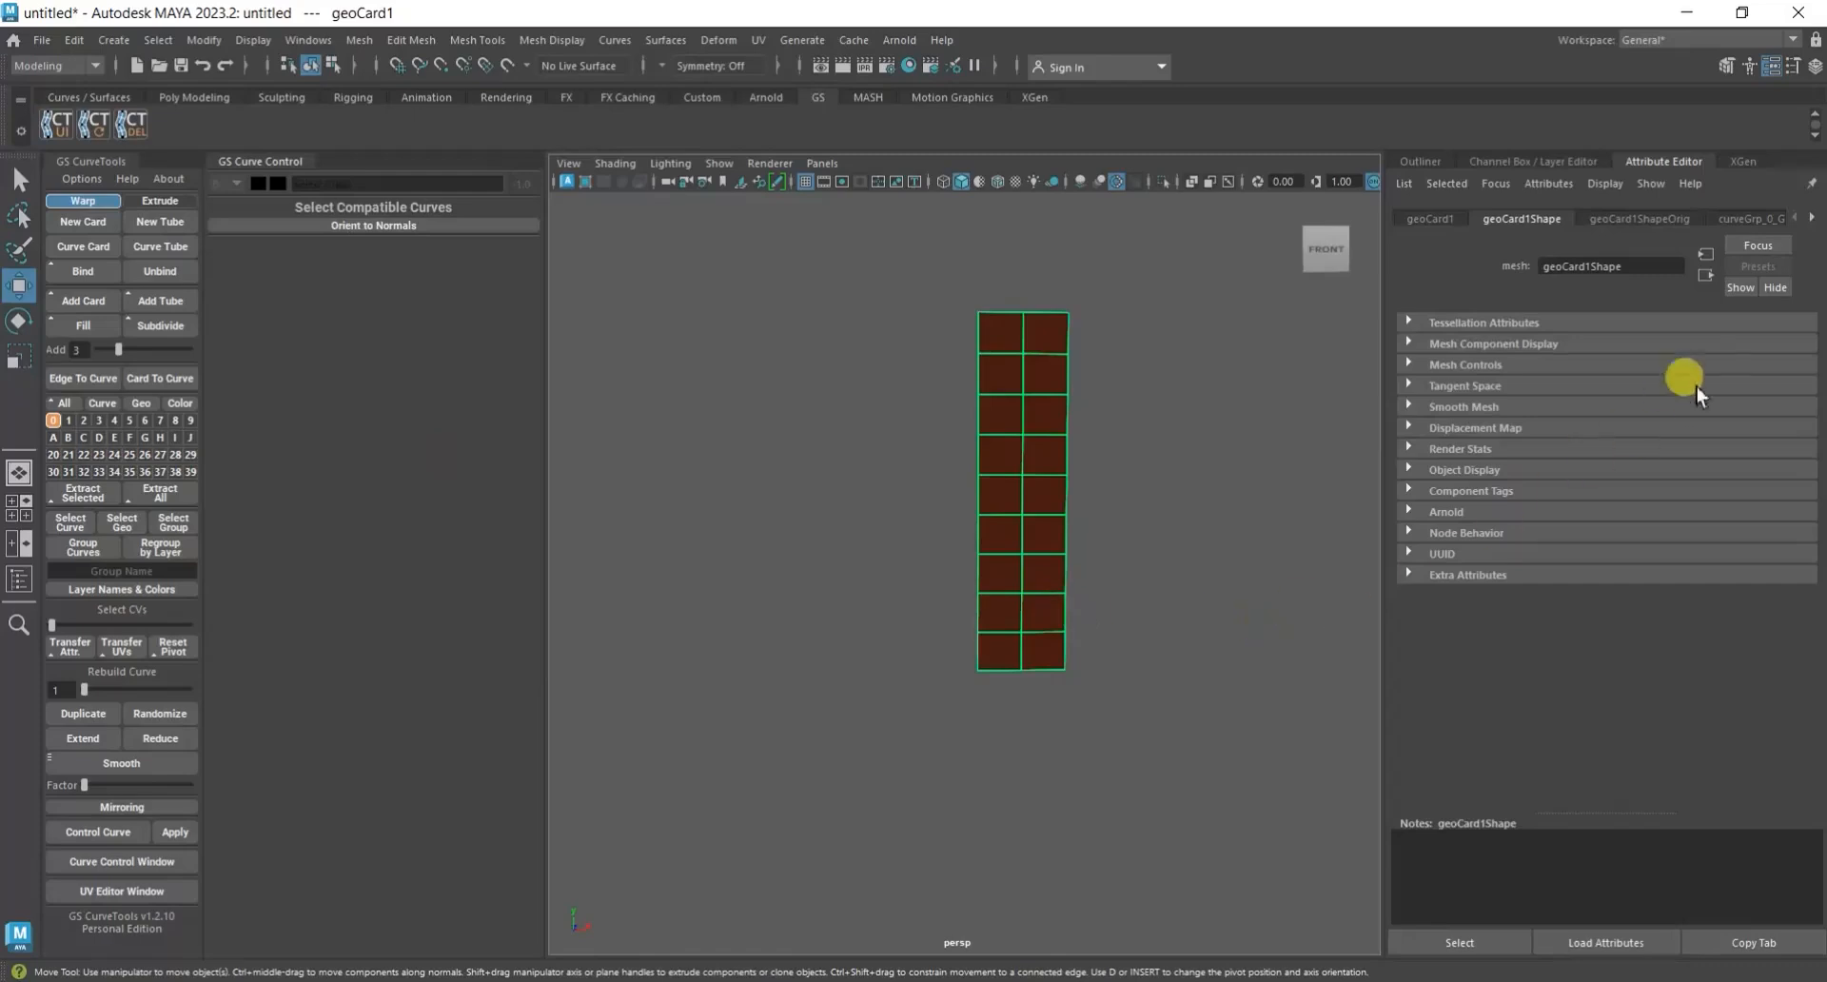
{"action": "left_click", "coordinate": [1811, 216]}
{"action": "left_click", "coordinate": [1811, 216]}
{"action": "left_click", "coordinate": [1755, 218]}
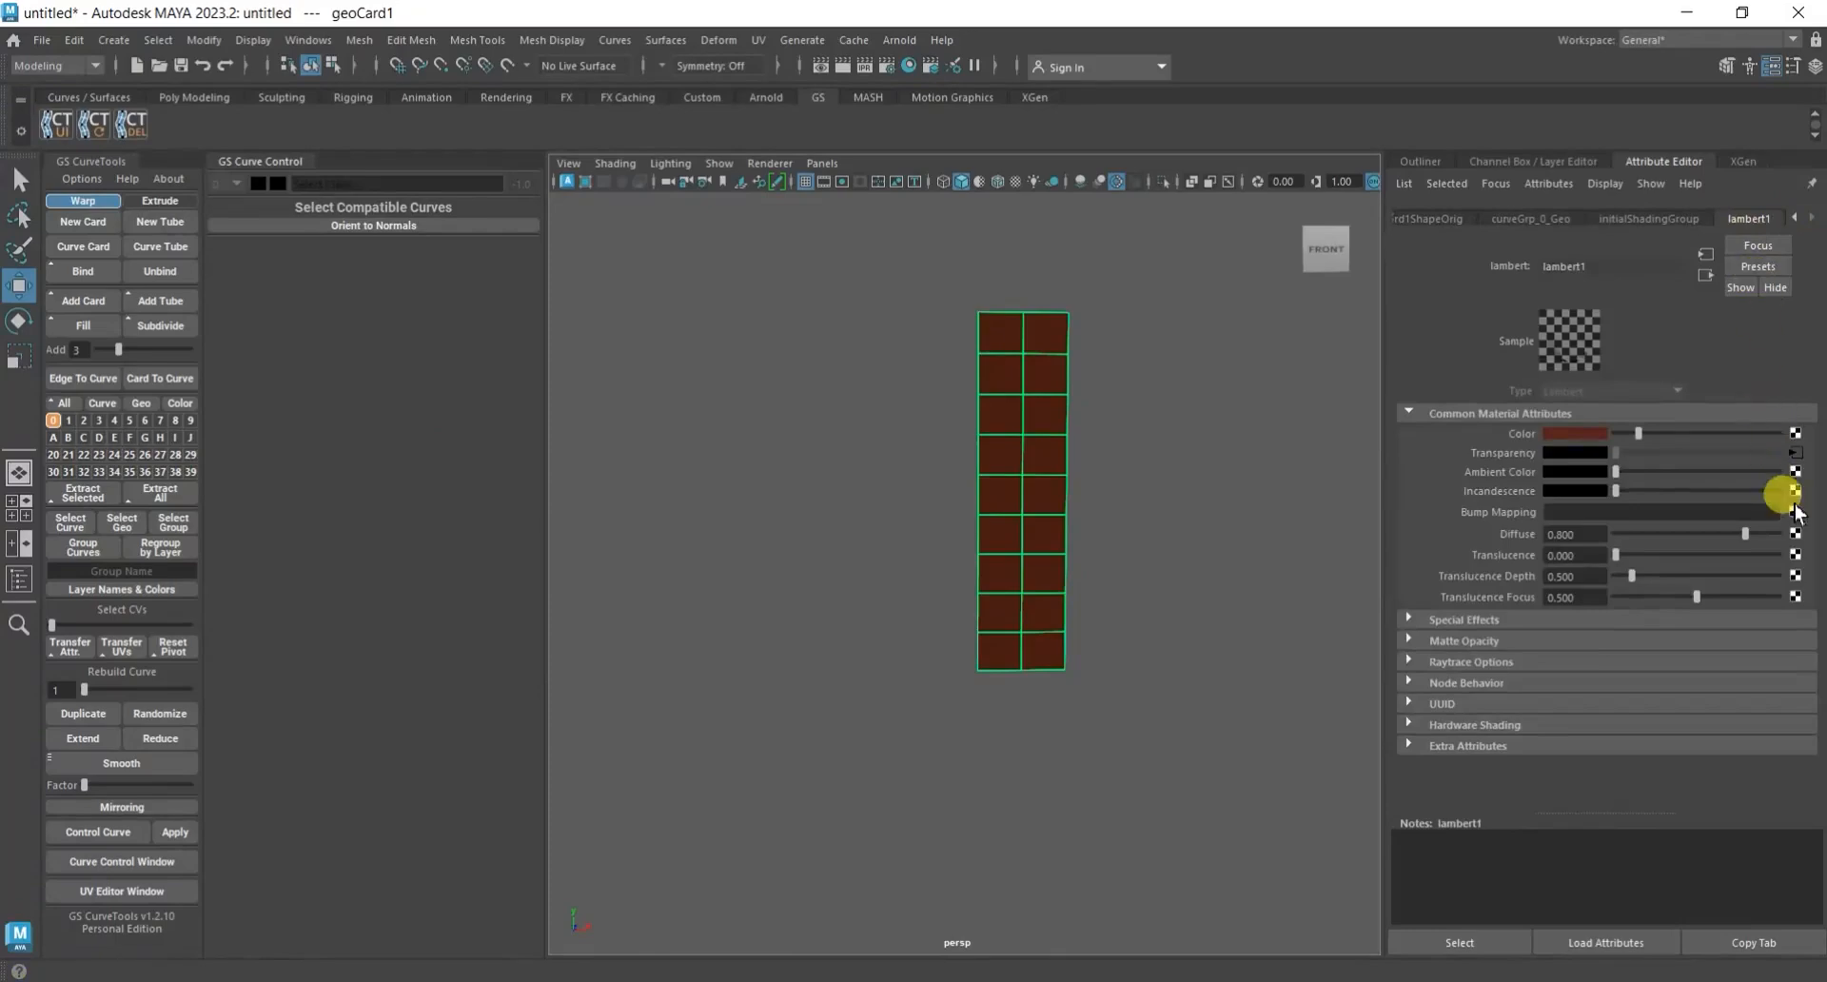
Connect a File texture to lambert1's ambient color and load fiber_ID.png from the hair07 Textures folder on the desktop.
{"action": "left_click", "coordinate": [1795, 468]}
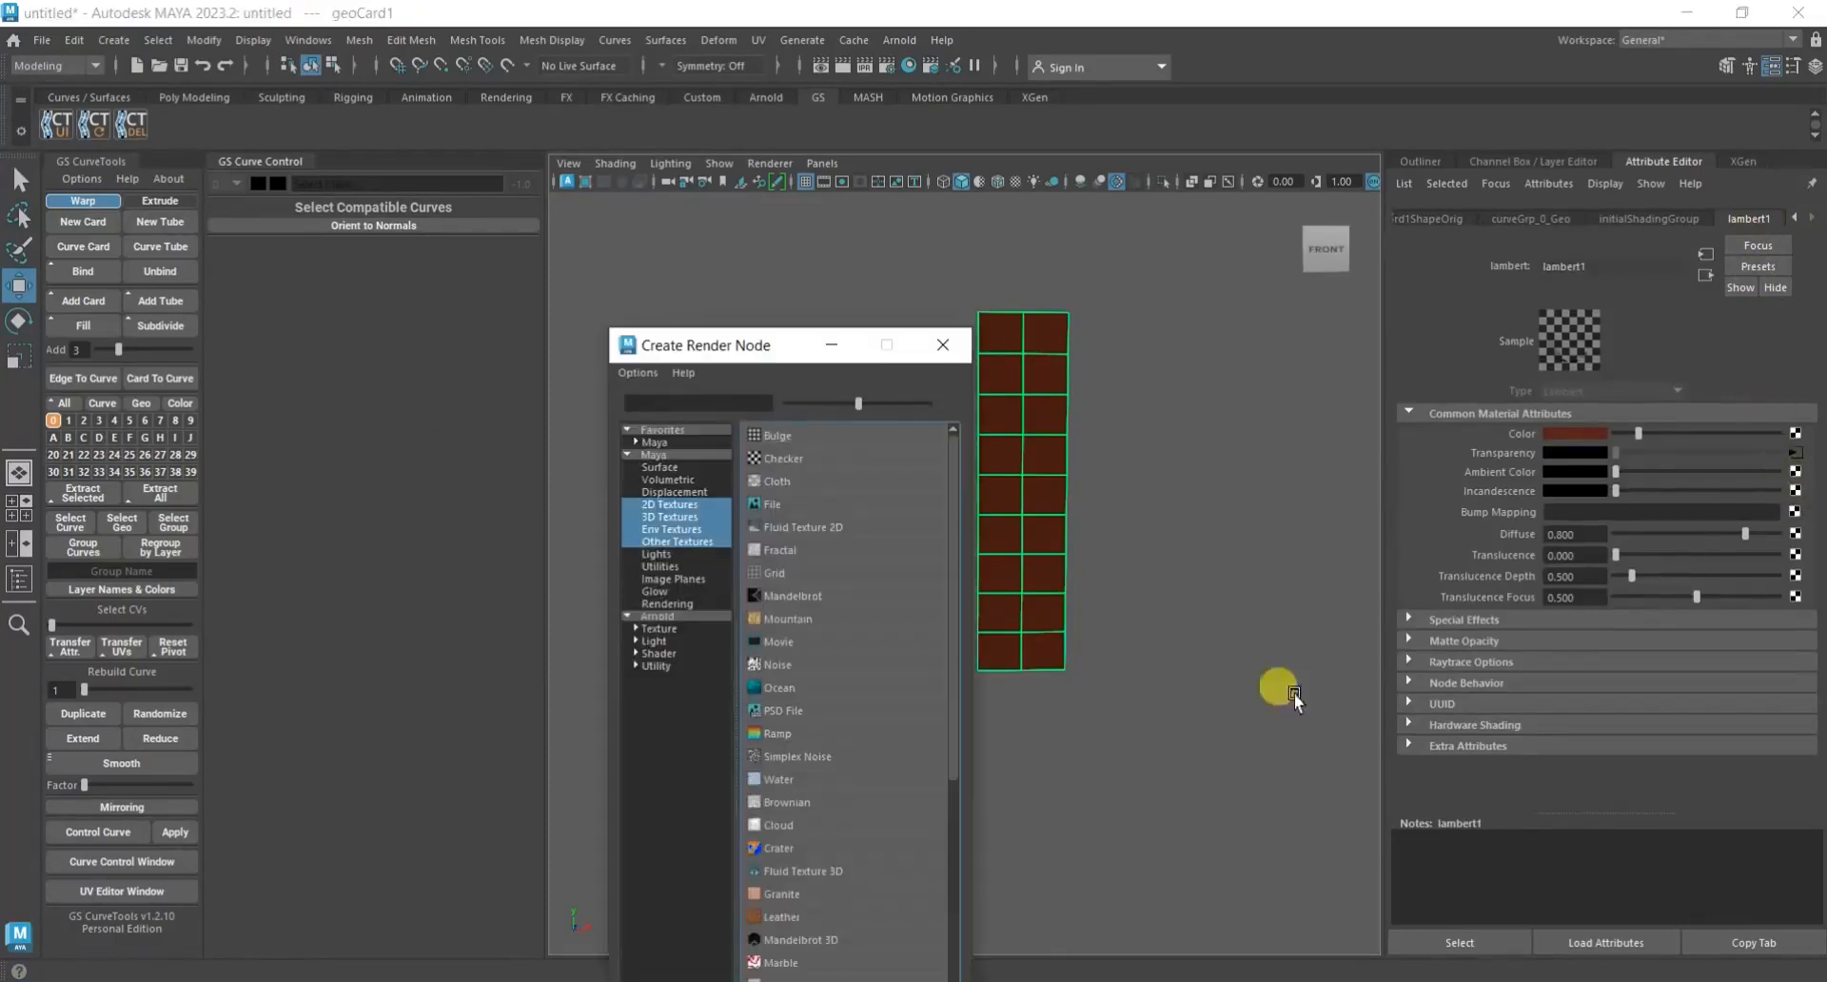
{"action": "left_click", "coordinate": [756, 505]}
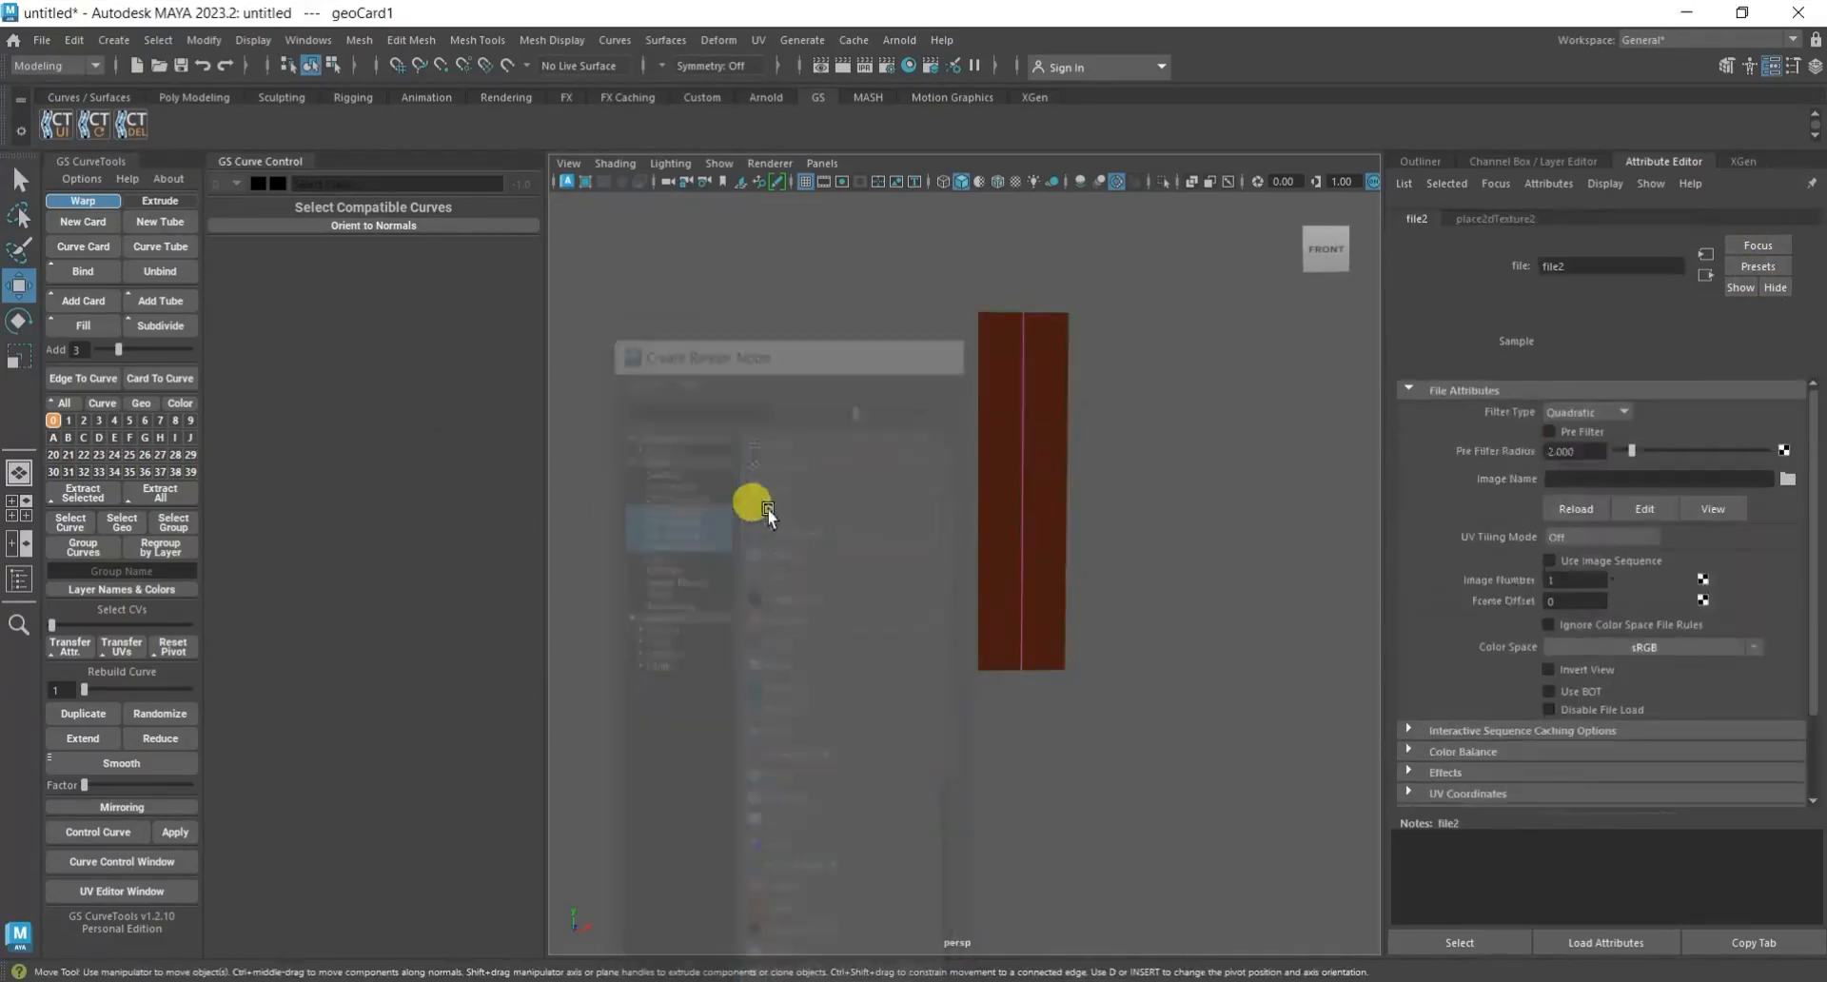
{"action": "left_click", "coordinate": [1786, 479]}
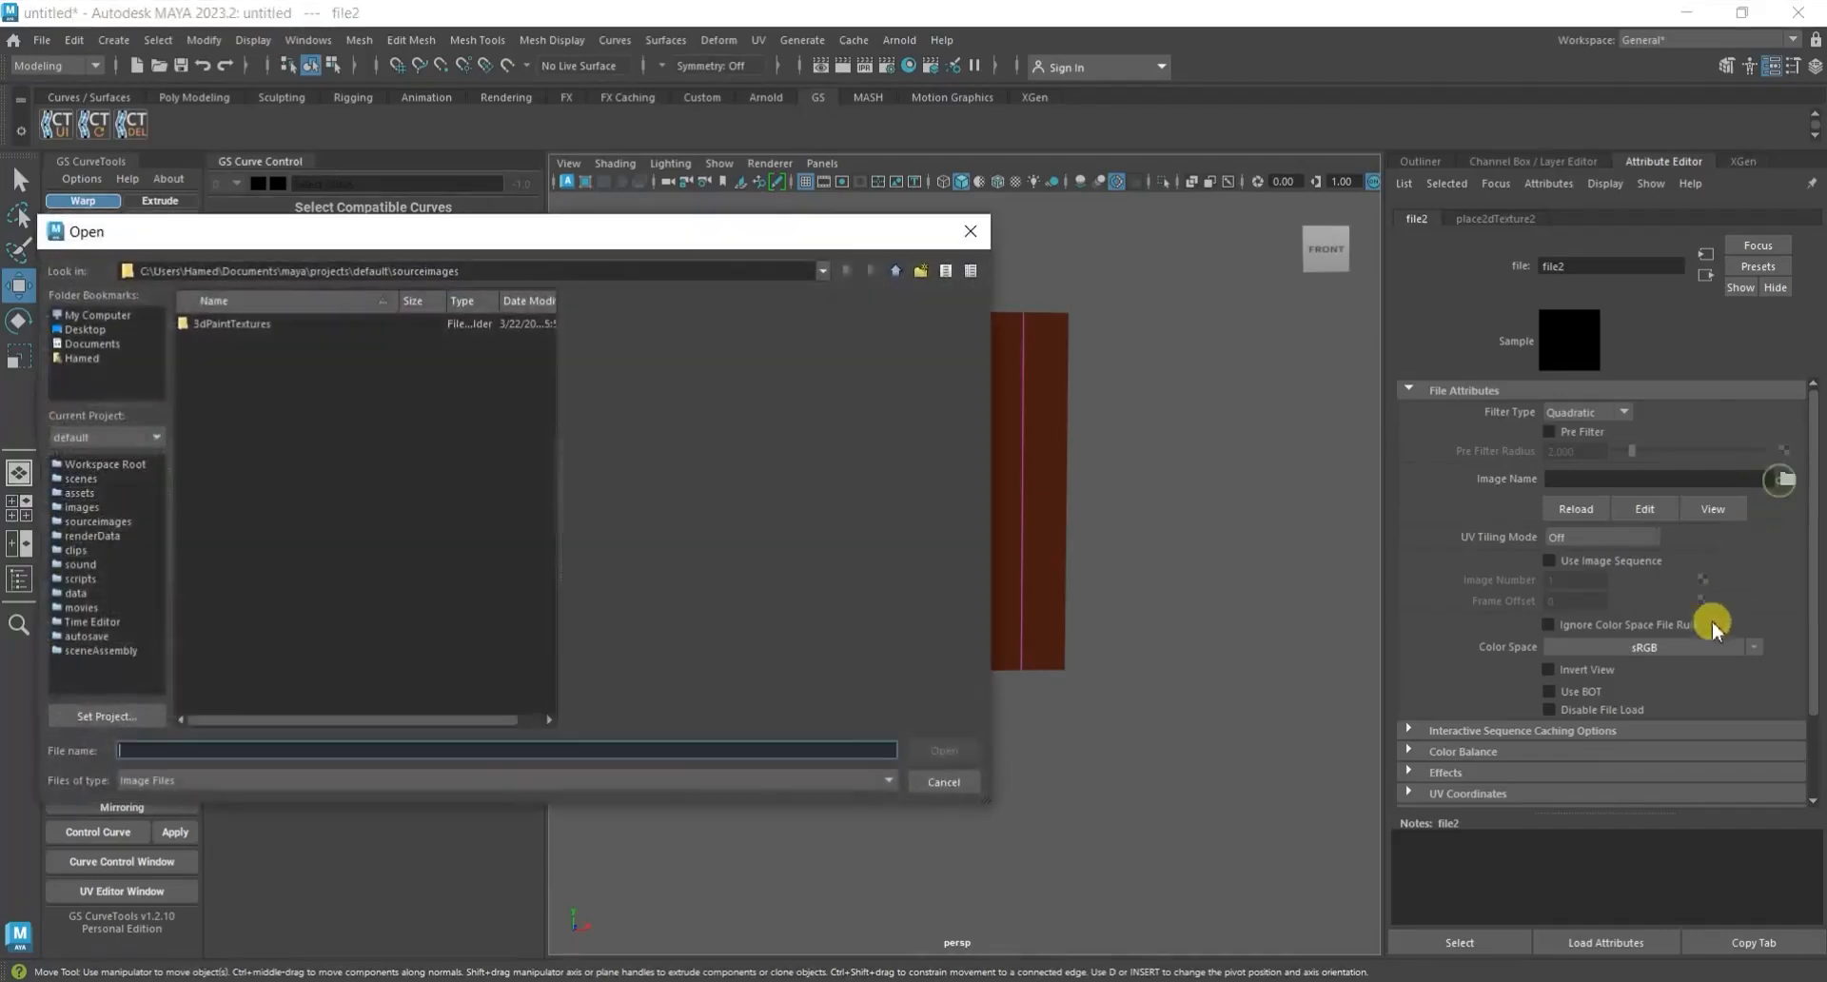
{"action": "left_click", "coordinate": [111, 331]}
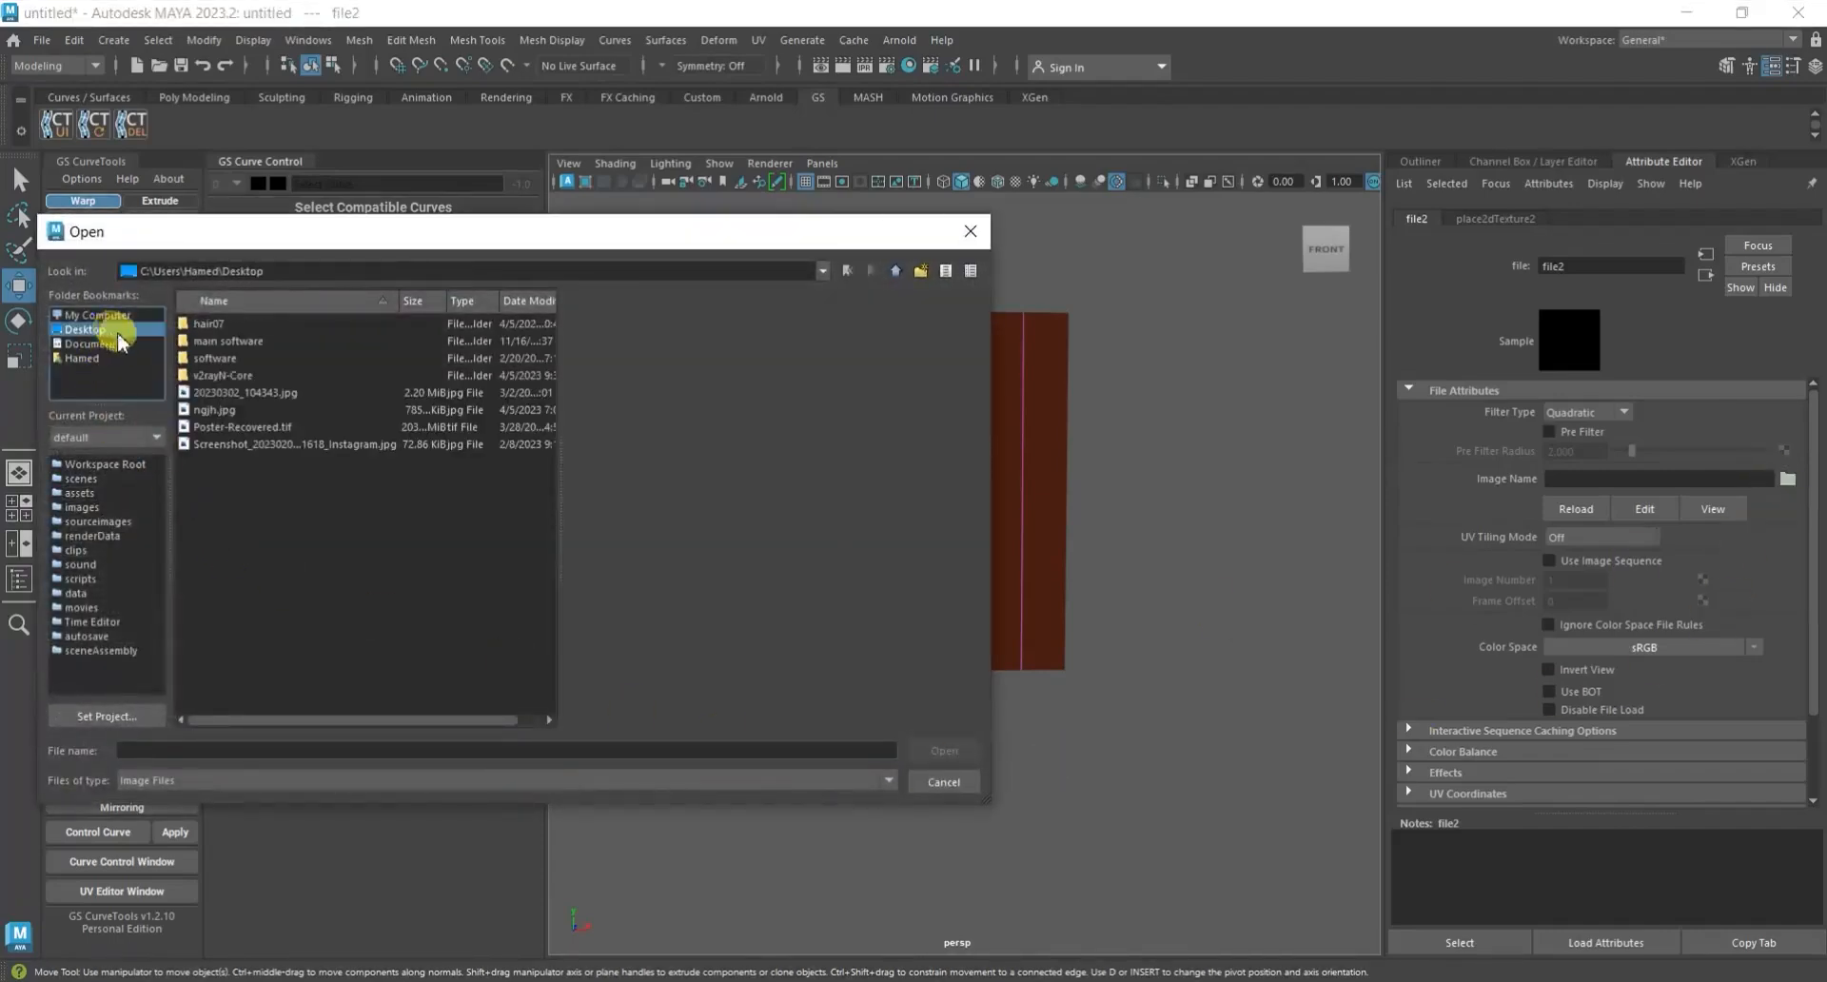
{"action": "double_click", "coordinate": [223, 325]}
{"action": "left_click", "coordinate": [240, 342]}
{"action": "double_click", "coordinate": [240, 342]}
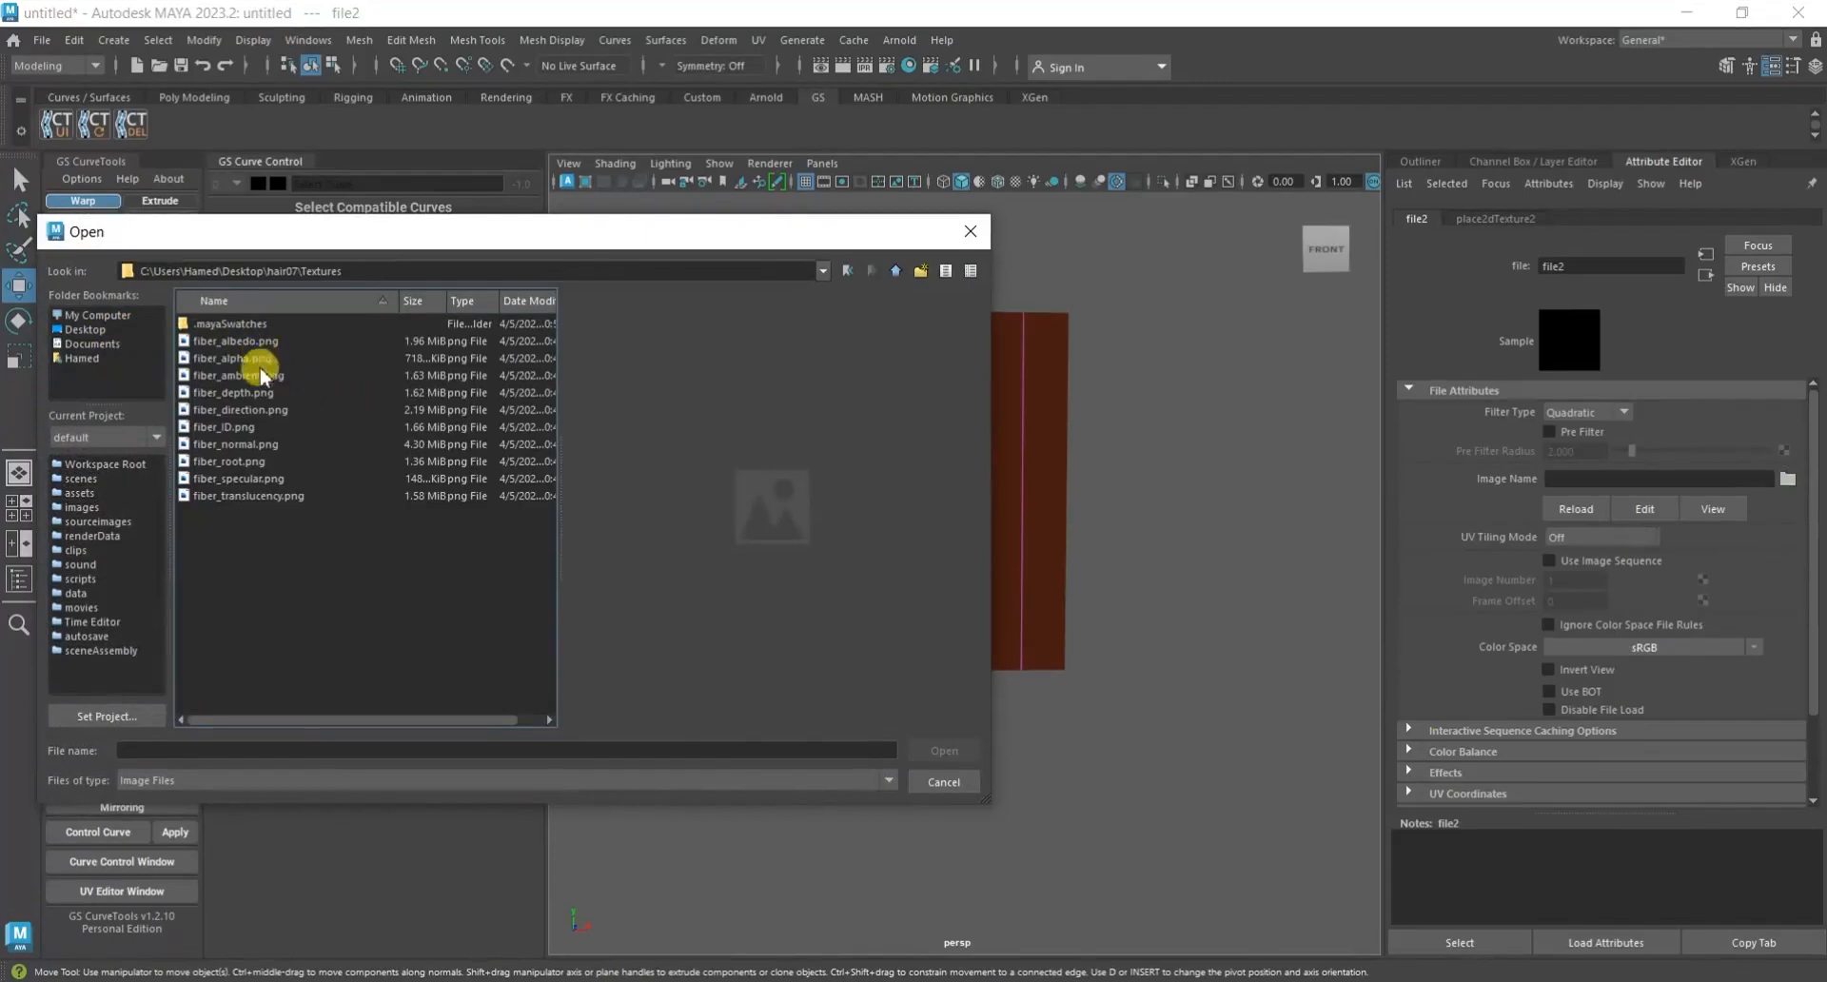
{"action": "left_click", "coordinate": [270, 426]}
{"action": "left_click", "coordinate": [947, 751]}
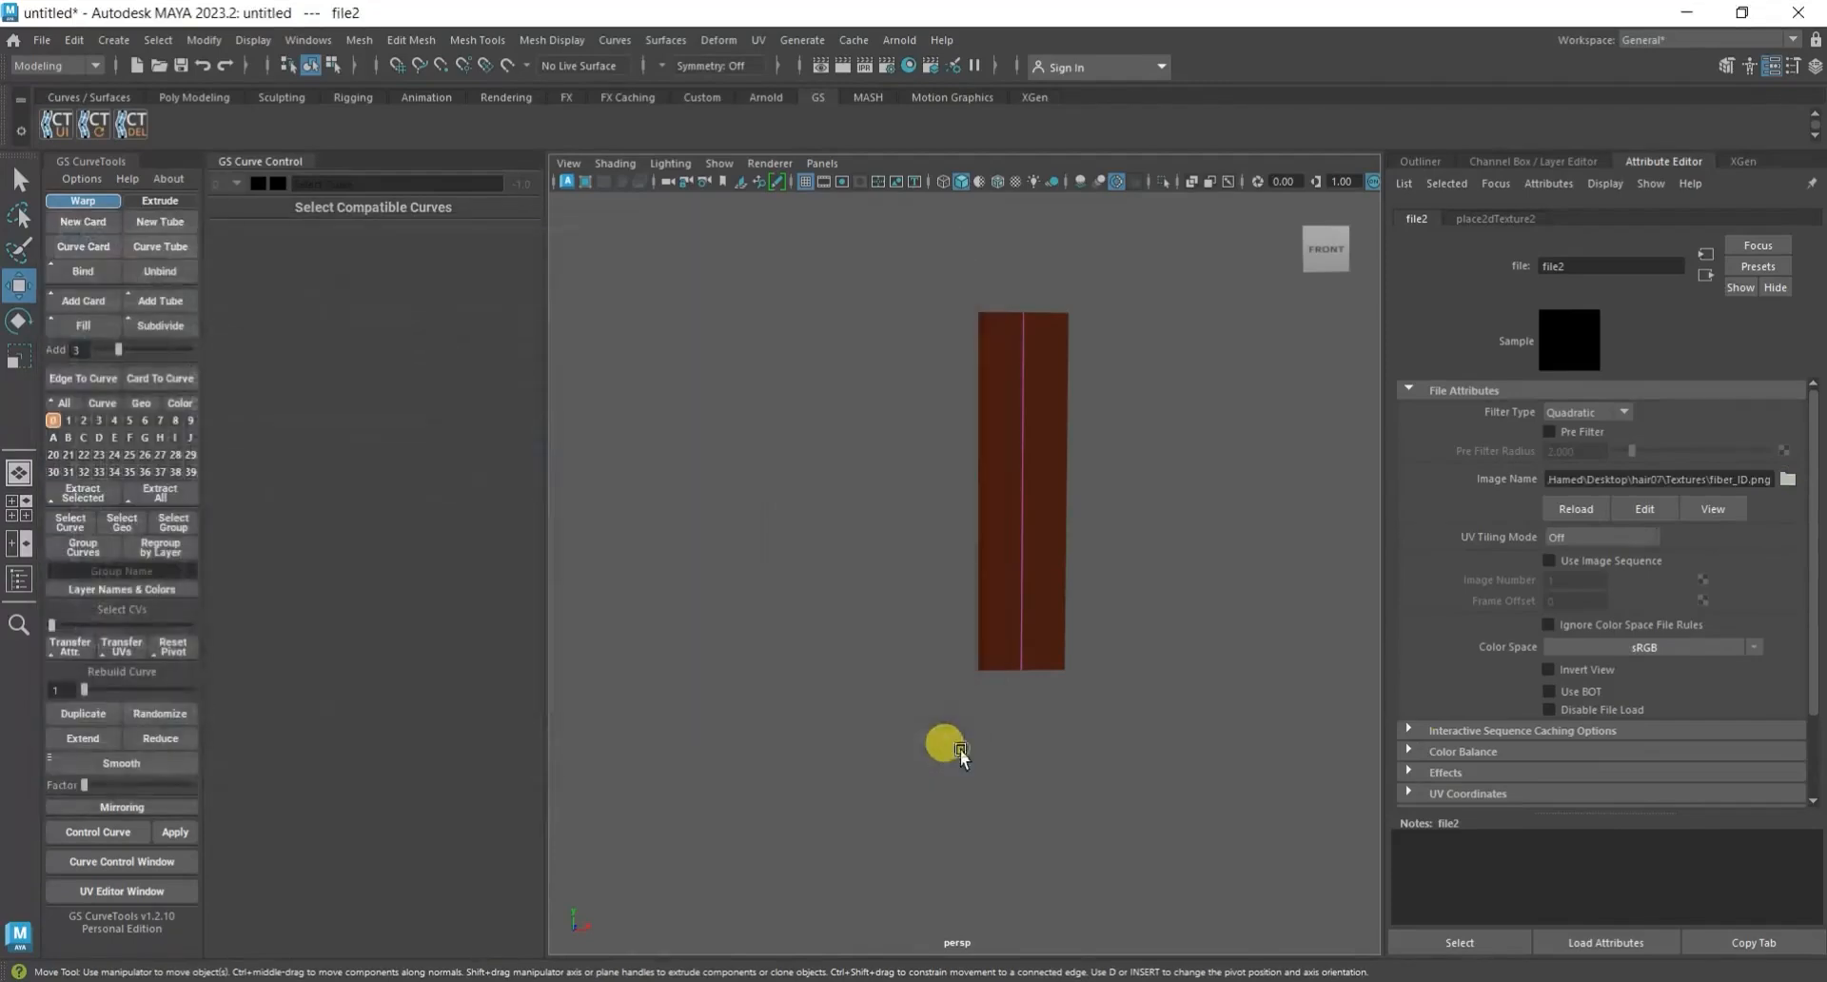
Open lambert1's transparency file texture in the Hypershade and enable Alpha Is Luminance for fiber_alpha.png.
{"action": "left_click", "coordinate": [1180, 668]}
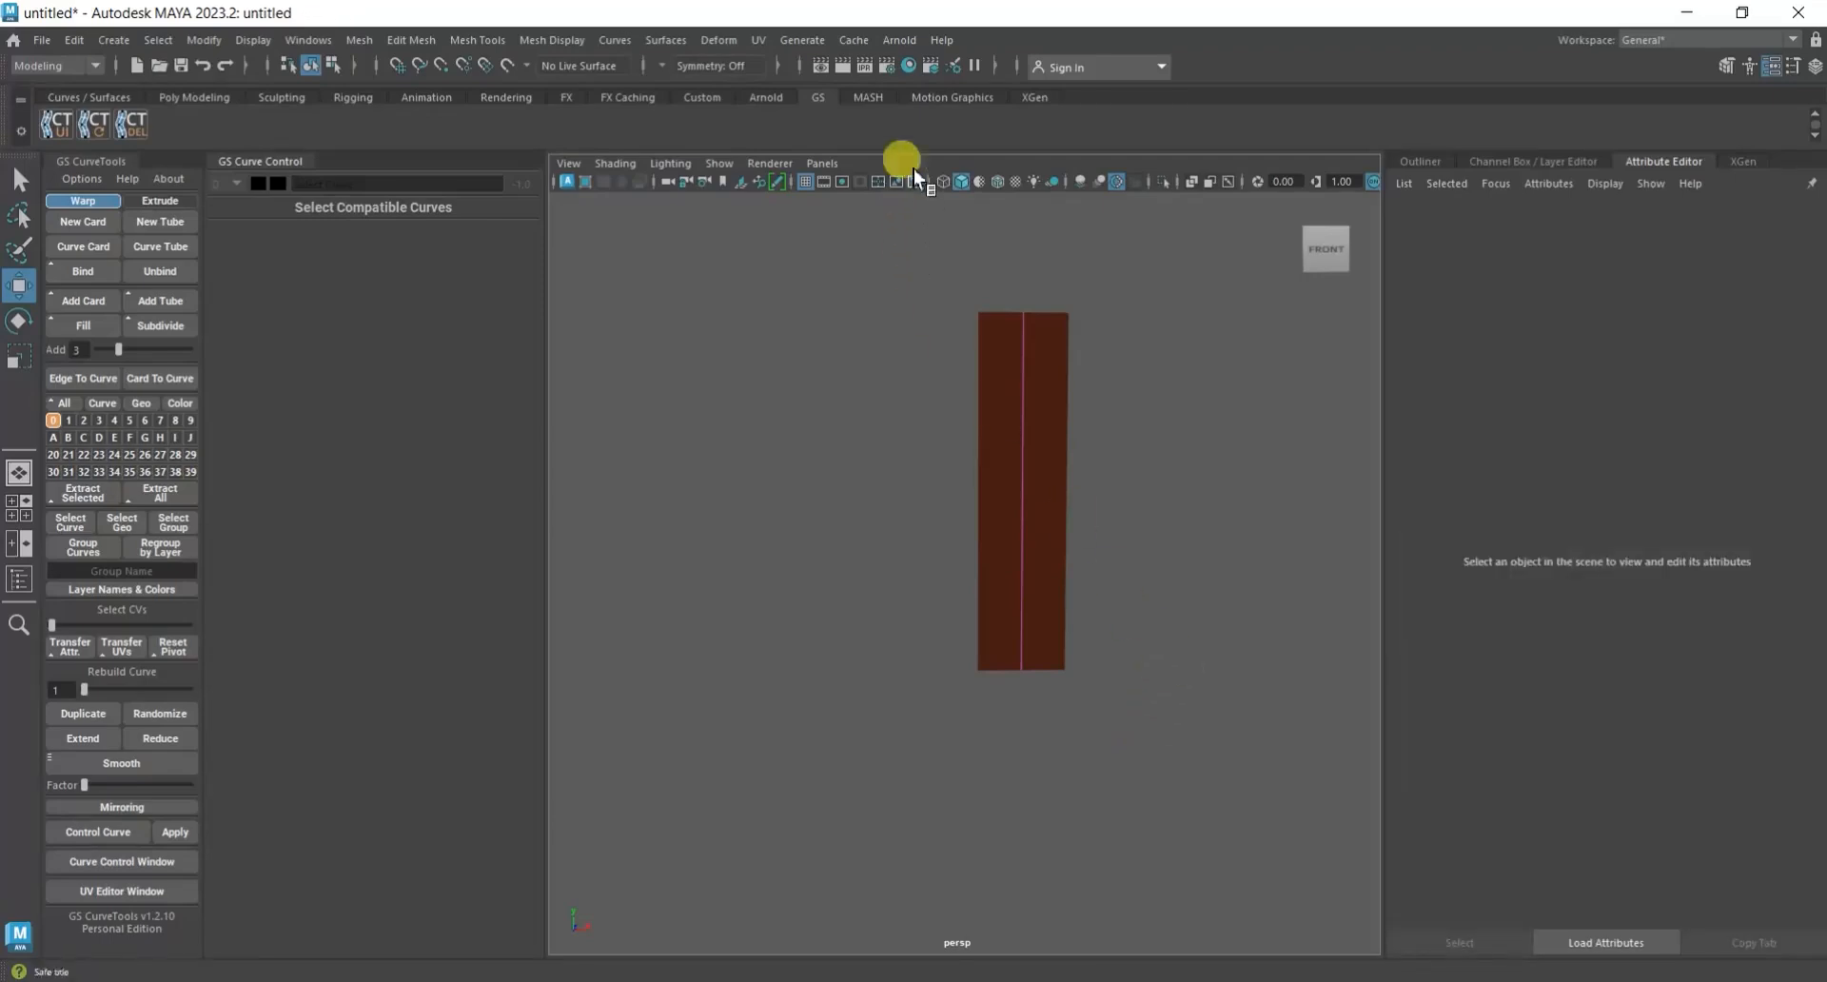
{"action": "left_click", "coordinate": [908, 66]}
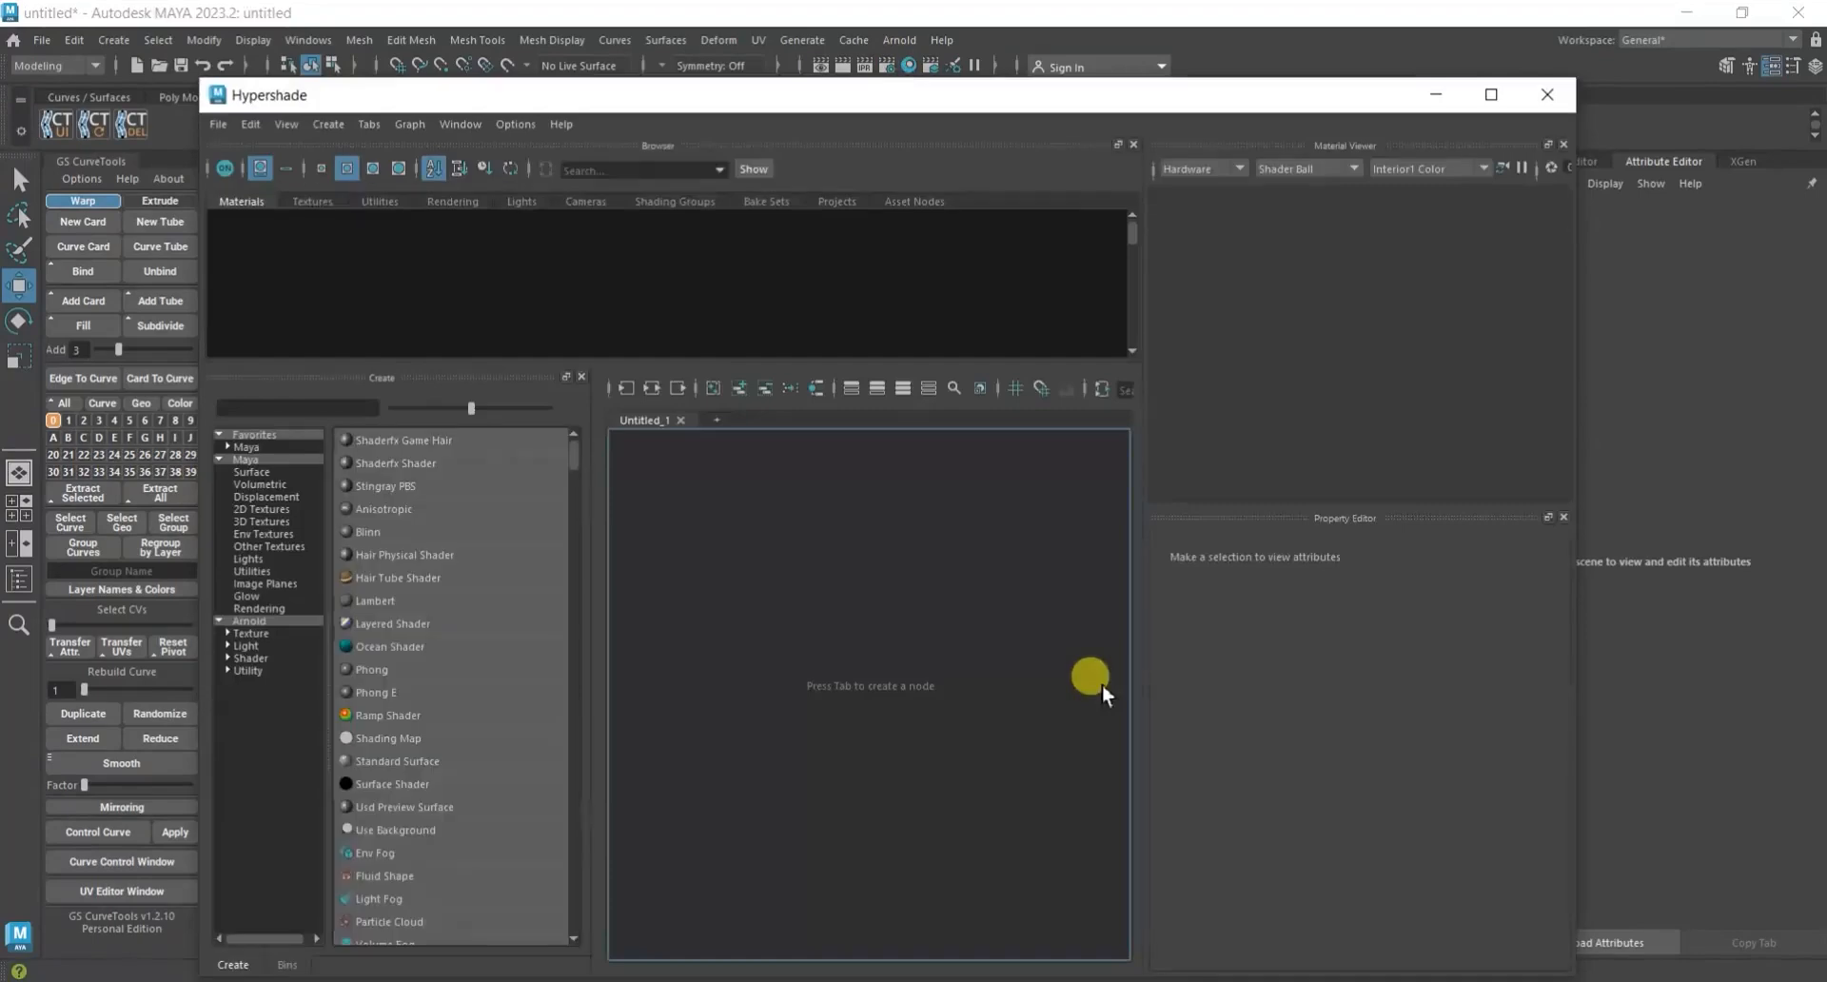
{"action": "left_click", "coordinate": [243, 233]}
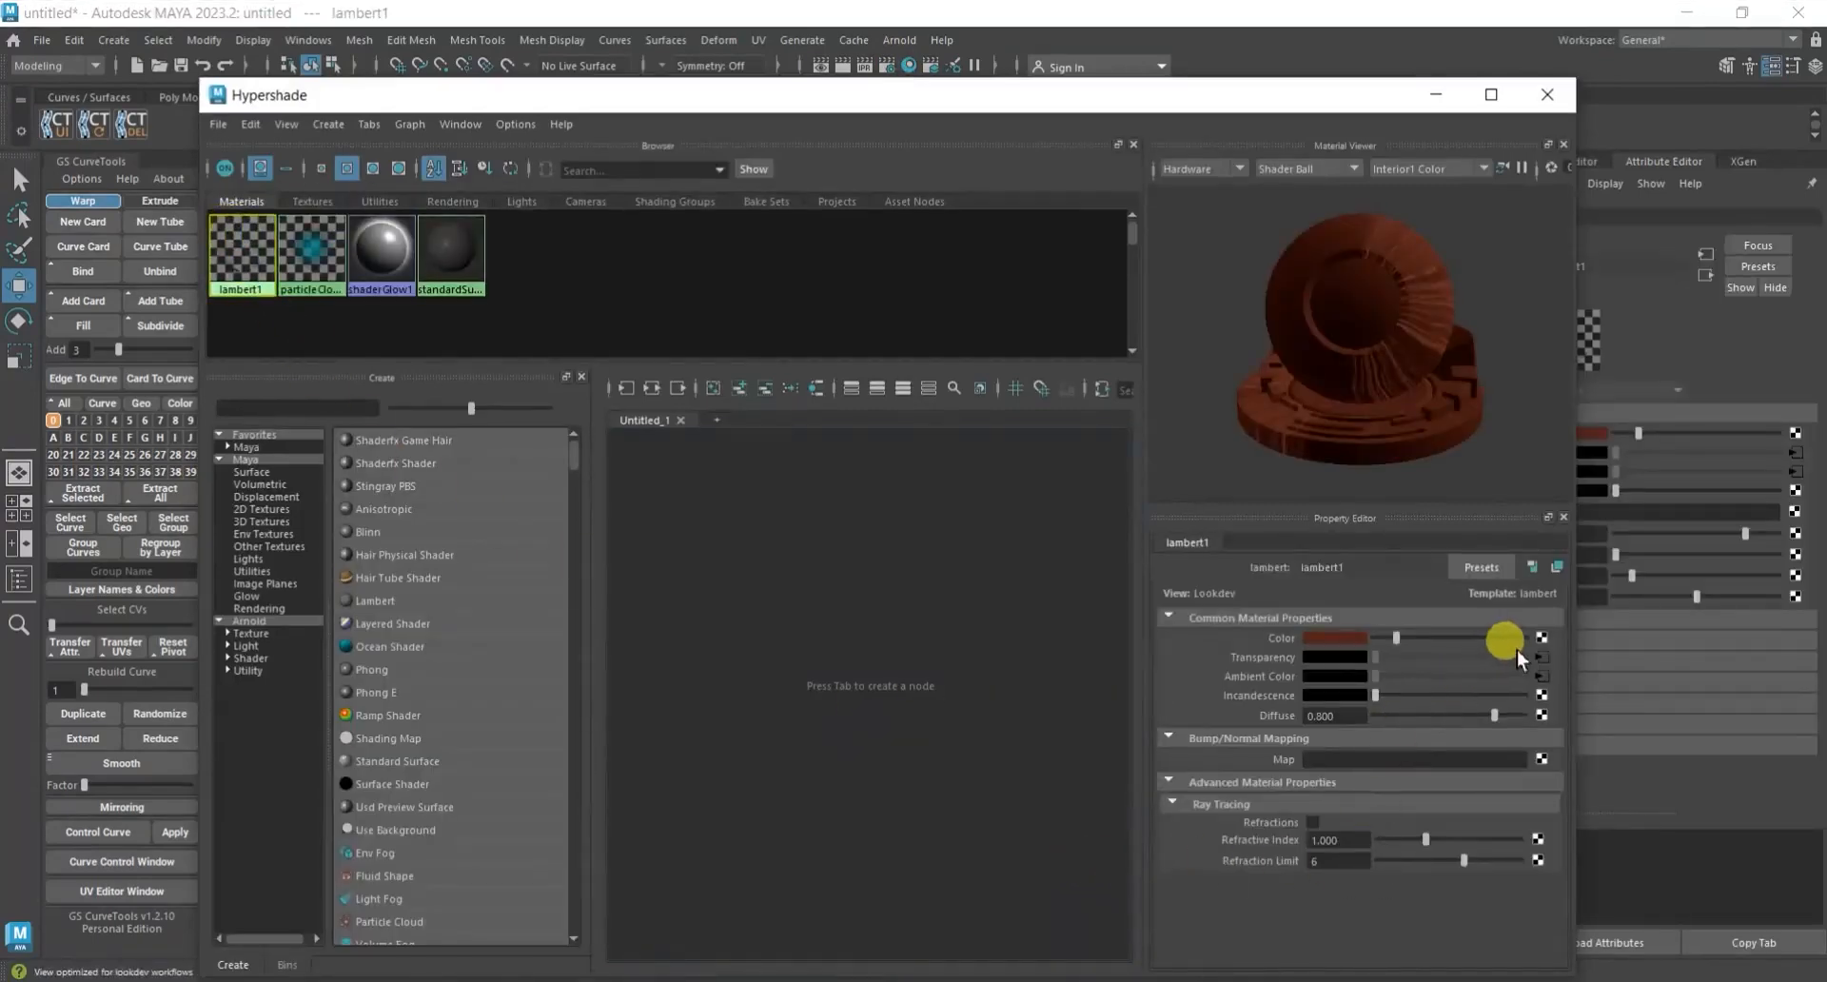
{"action": "left_click", "coordinate": [1542, 657]}
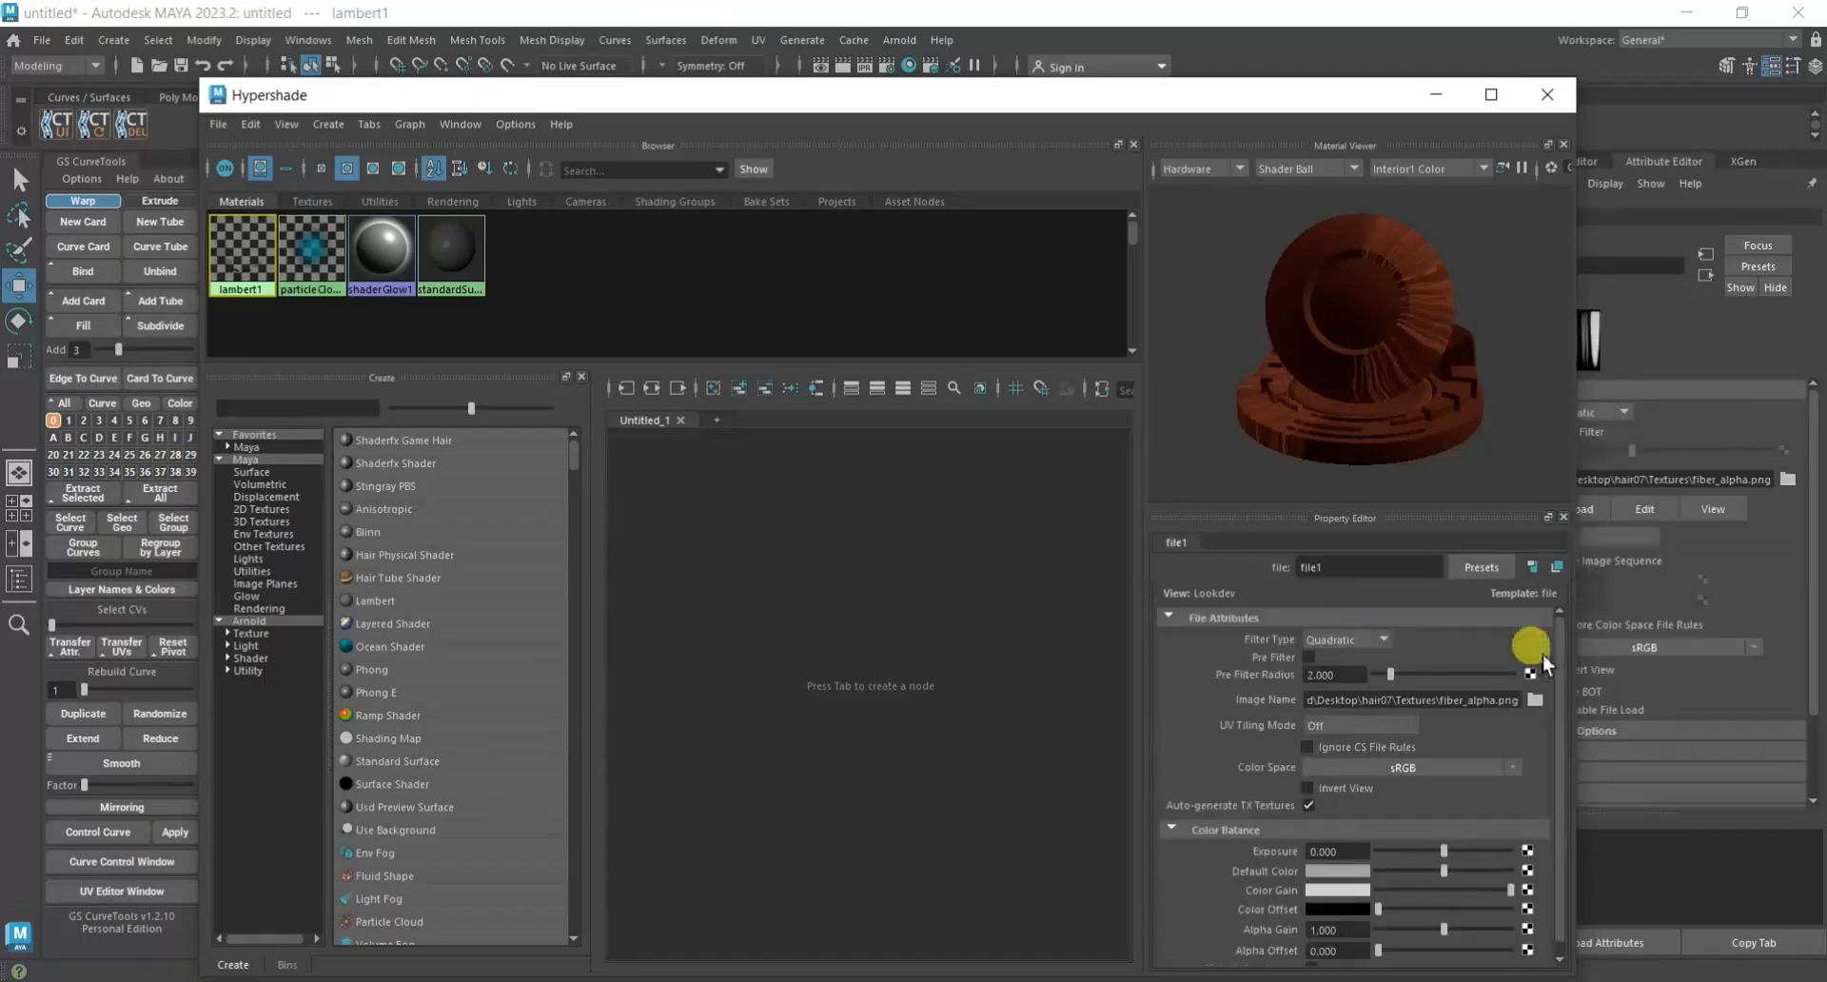
{"action": "scroll", "coordinate": [1270, 912], "scroll_direction": "down", "scroll_amount": 1}
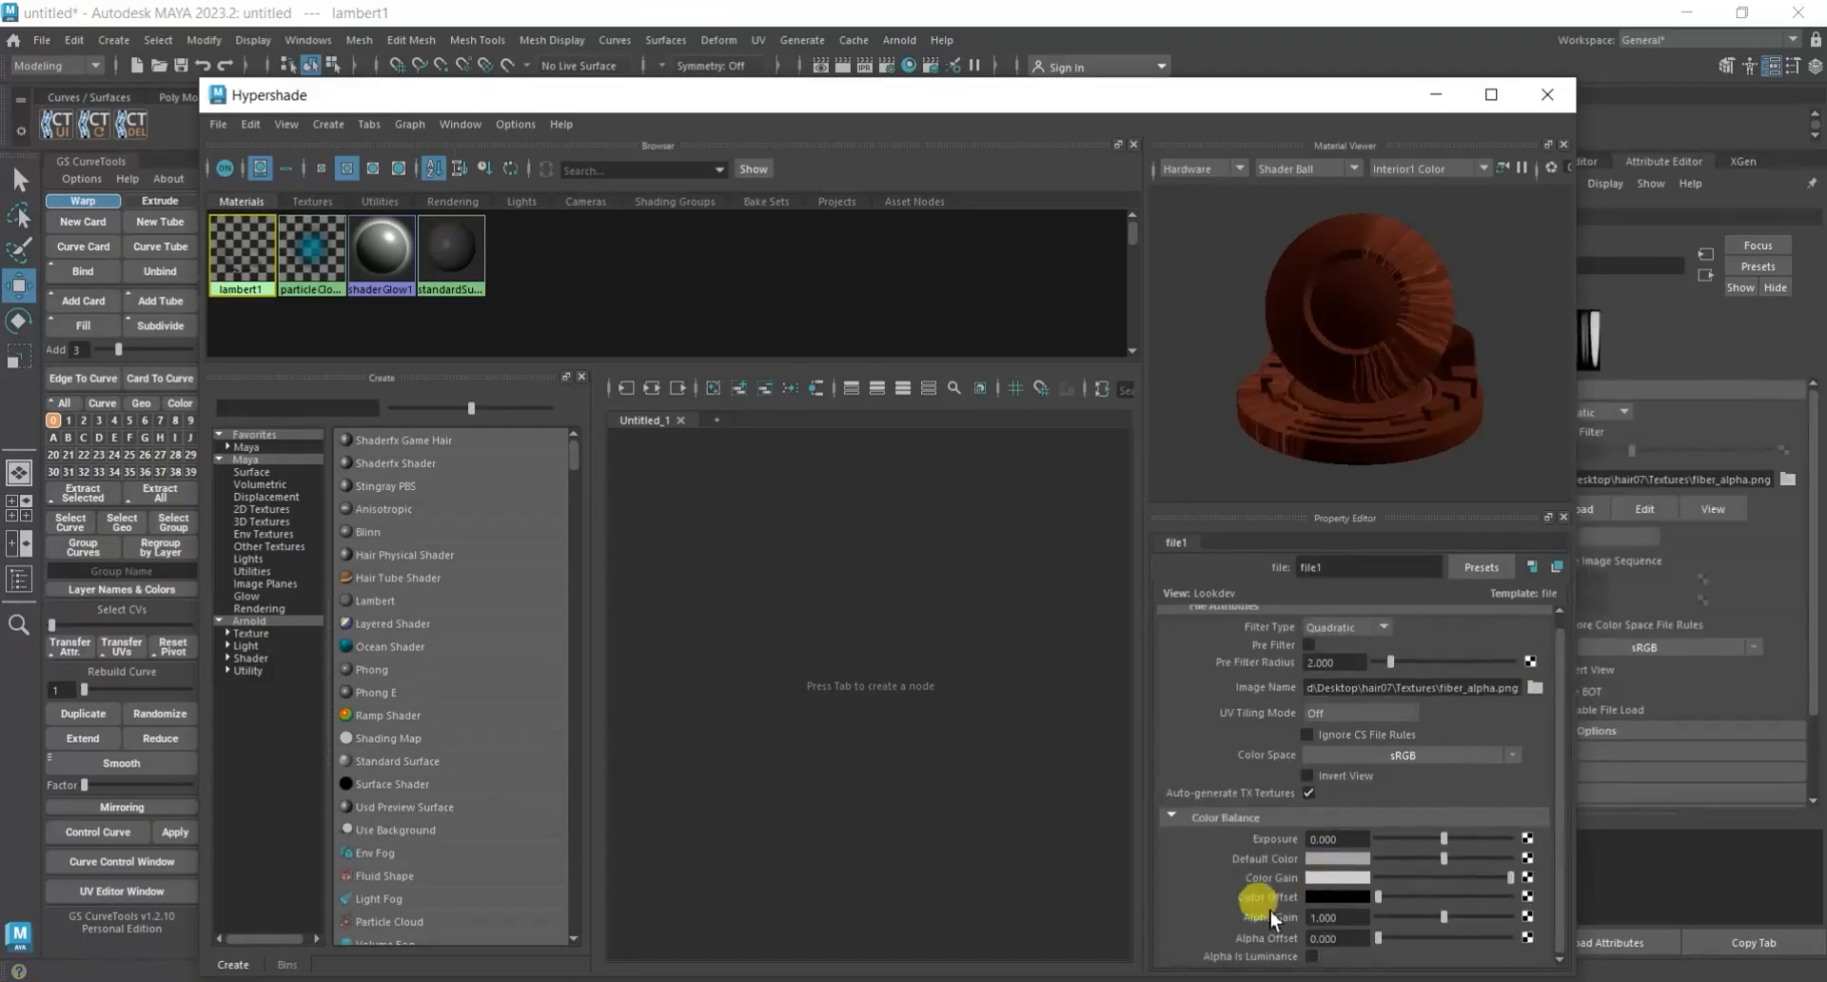
{"action": "left_click", "coordinate": [1316, 959]}
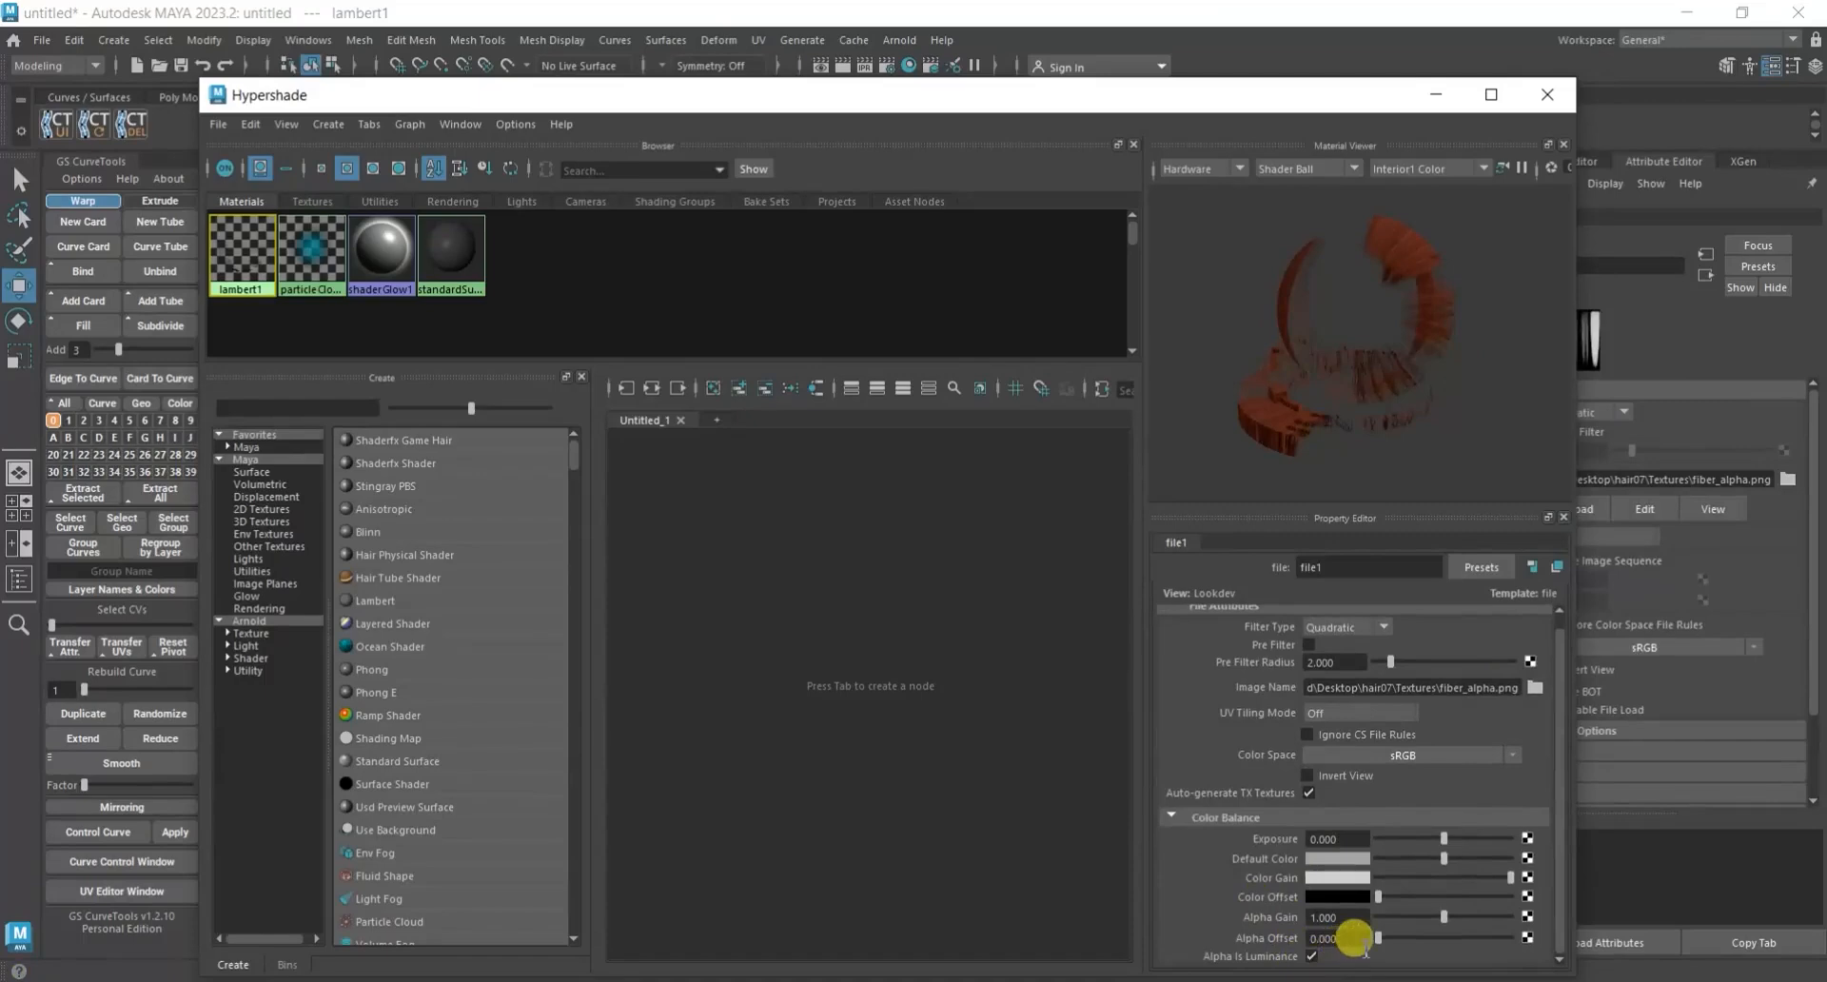
Close the Hypershade, select the hair card and turn on shaded display with texture maps in the viewport.
{"action": "left_click", "coordinate": [1541, 92]}
{"action": "left_click", "coordinate": [1117, 602]}
{"action": "scroll", "coordinate": [1119, 599], "scroll_direction": "up", "scroll_amount": 2}
{"action": "left_click_drag", "start_coordinate": [1195, 429], "coordinate": [826, 598]}
{"action": "key", "text": "6"}
{"action": "mouse_move", "coordinate": [854, 607]}
{"action": "left_mouse_down", "text": "alt"}
{"action": "mouse_move", "coordinate": [1149, 589]}
{"action": "mouse_move", "coordinate": [1109, 551]}
{"action": "mouse_move", "coordinate": [1184, 576]}
{"action": "mouse_move", "coordinate": [1157, 658]}
{"action": "mouse_move", "coordinate": [1140, 620]}
{"action": "left_mouse_up", "text": "alt"}
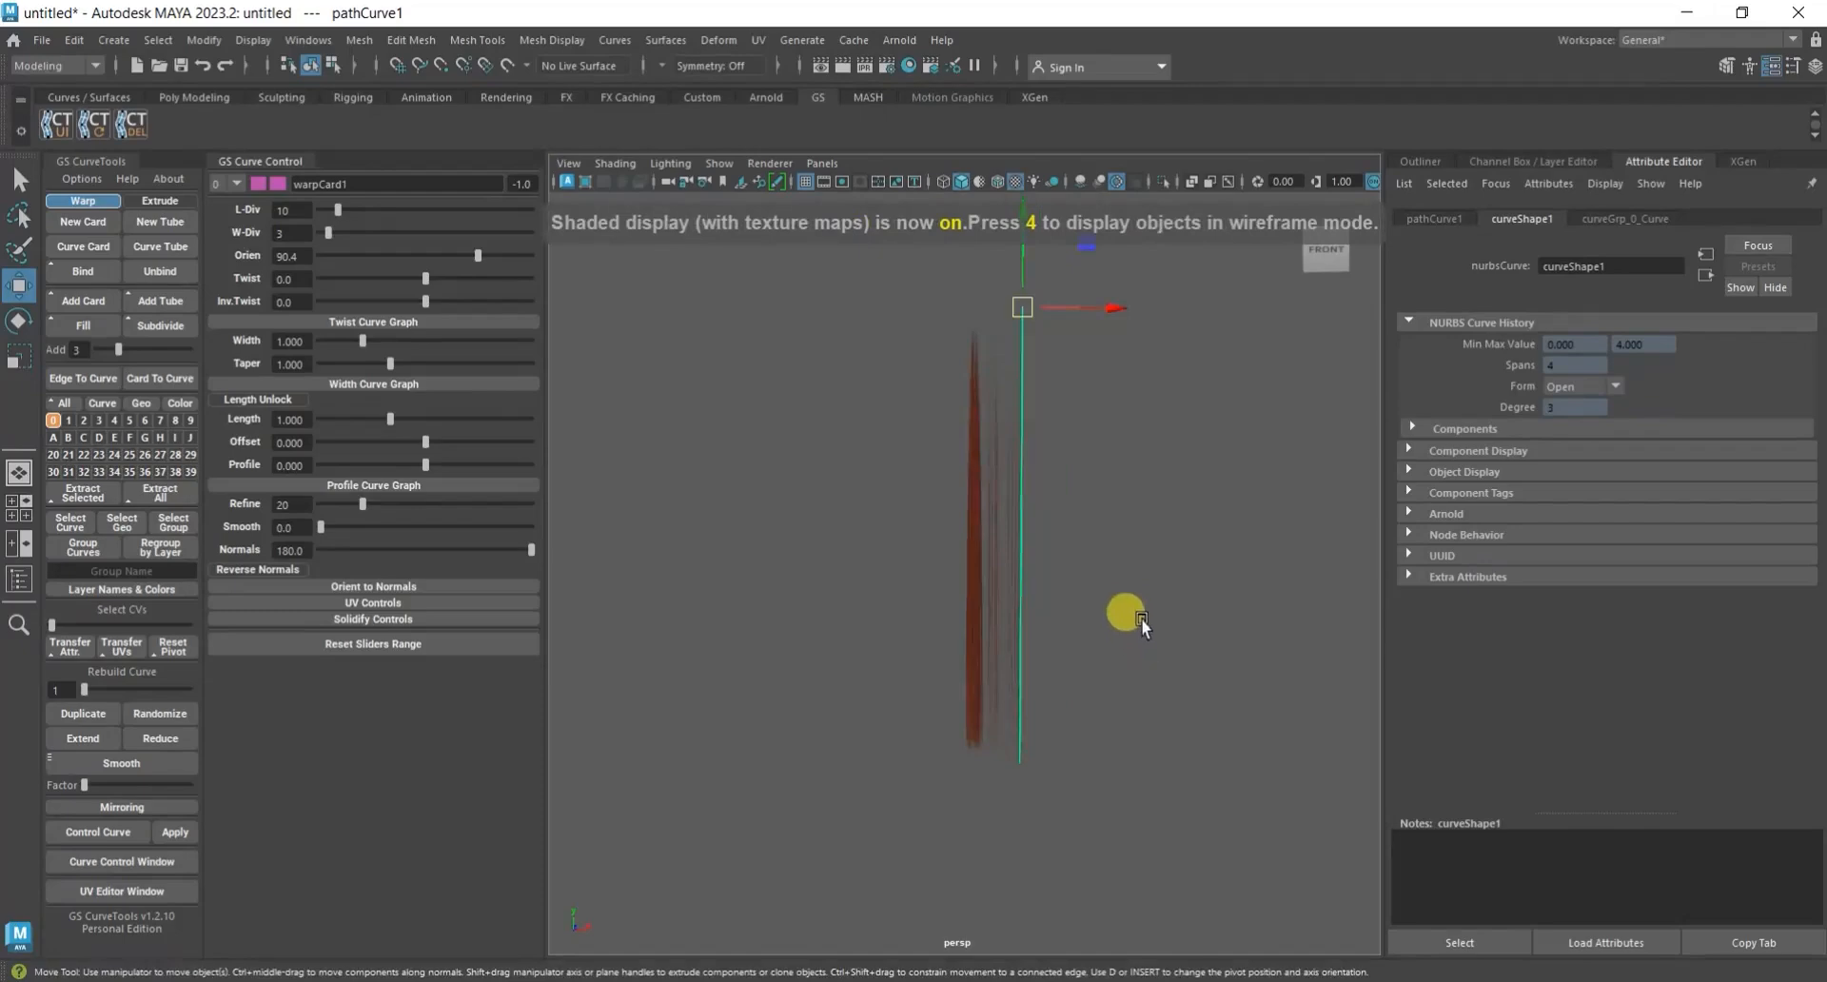
{"action": "middle_click_drag", "start_coordinate": [1139, 620], "coordinate": [1174, 586]}
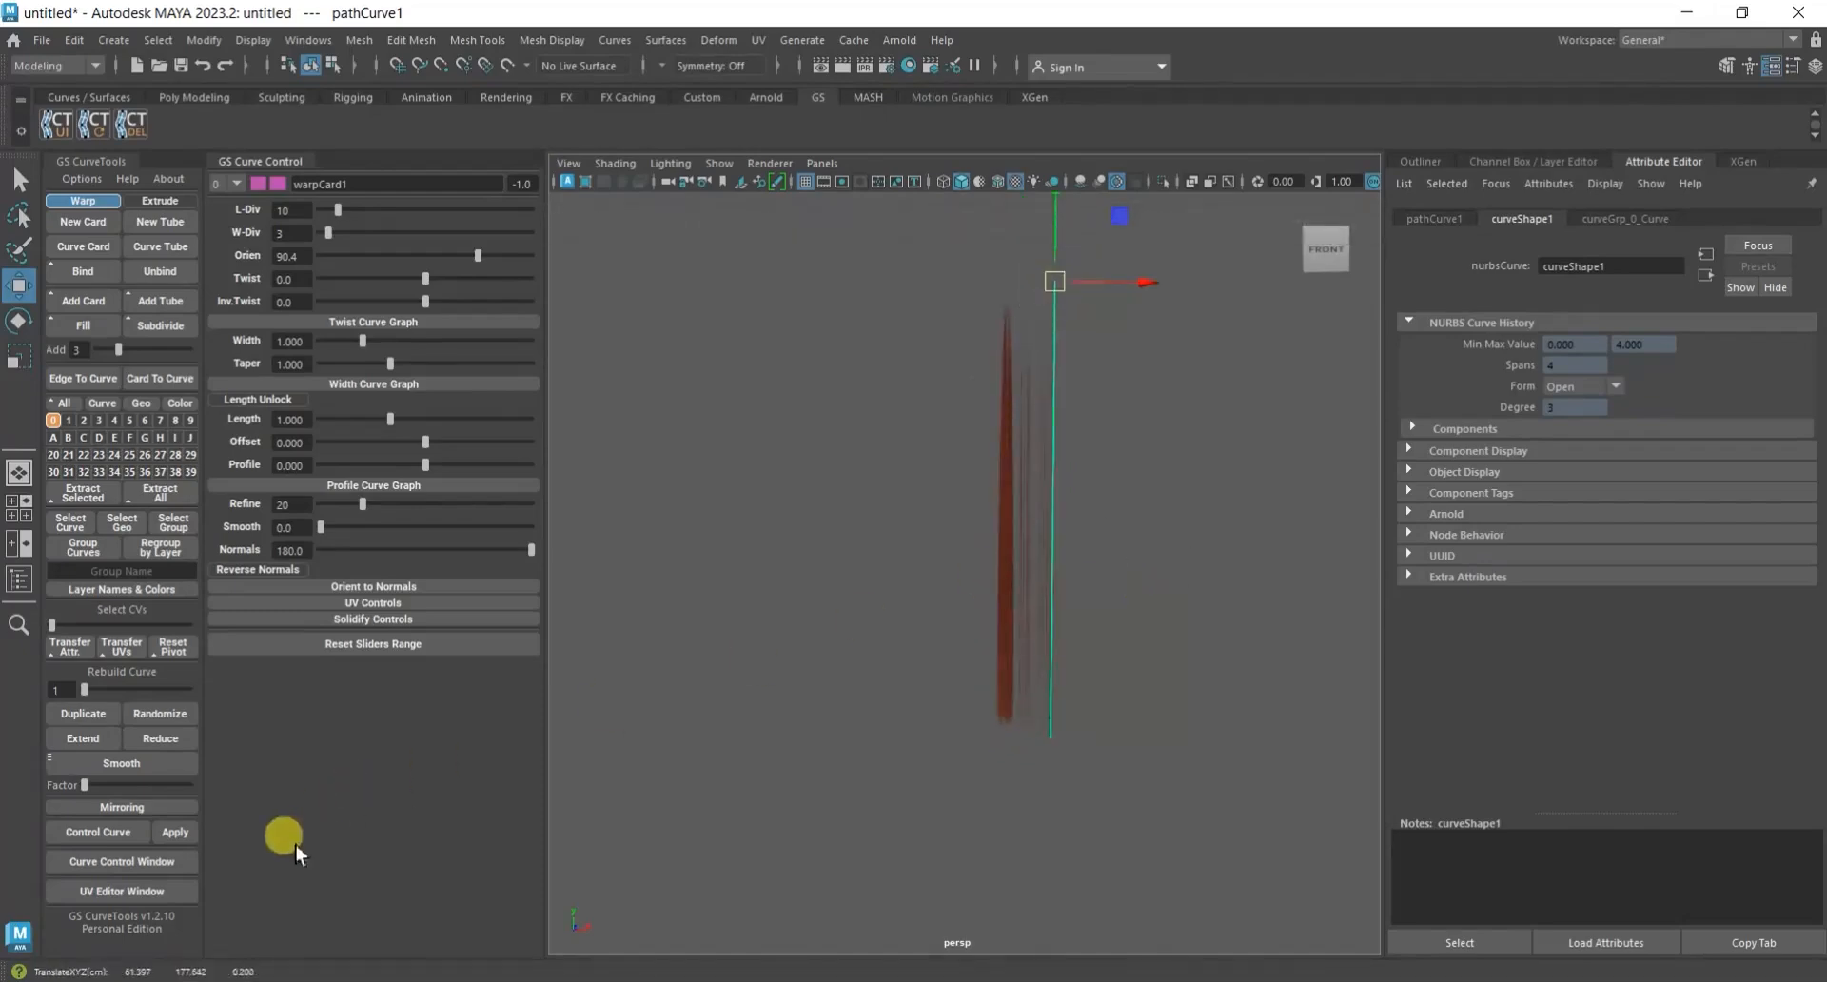
Open the GS CurveTools UV Editor for the hair card and rotate warpCard1's UV frame by 180 degrees.
{"action": "left_click_drag", "start_coordinate": [1185, 516], "coordinate": [824, 728]}
{"action": "left_click", "coordinate": [111, 890]}
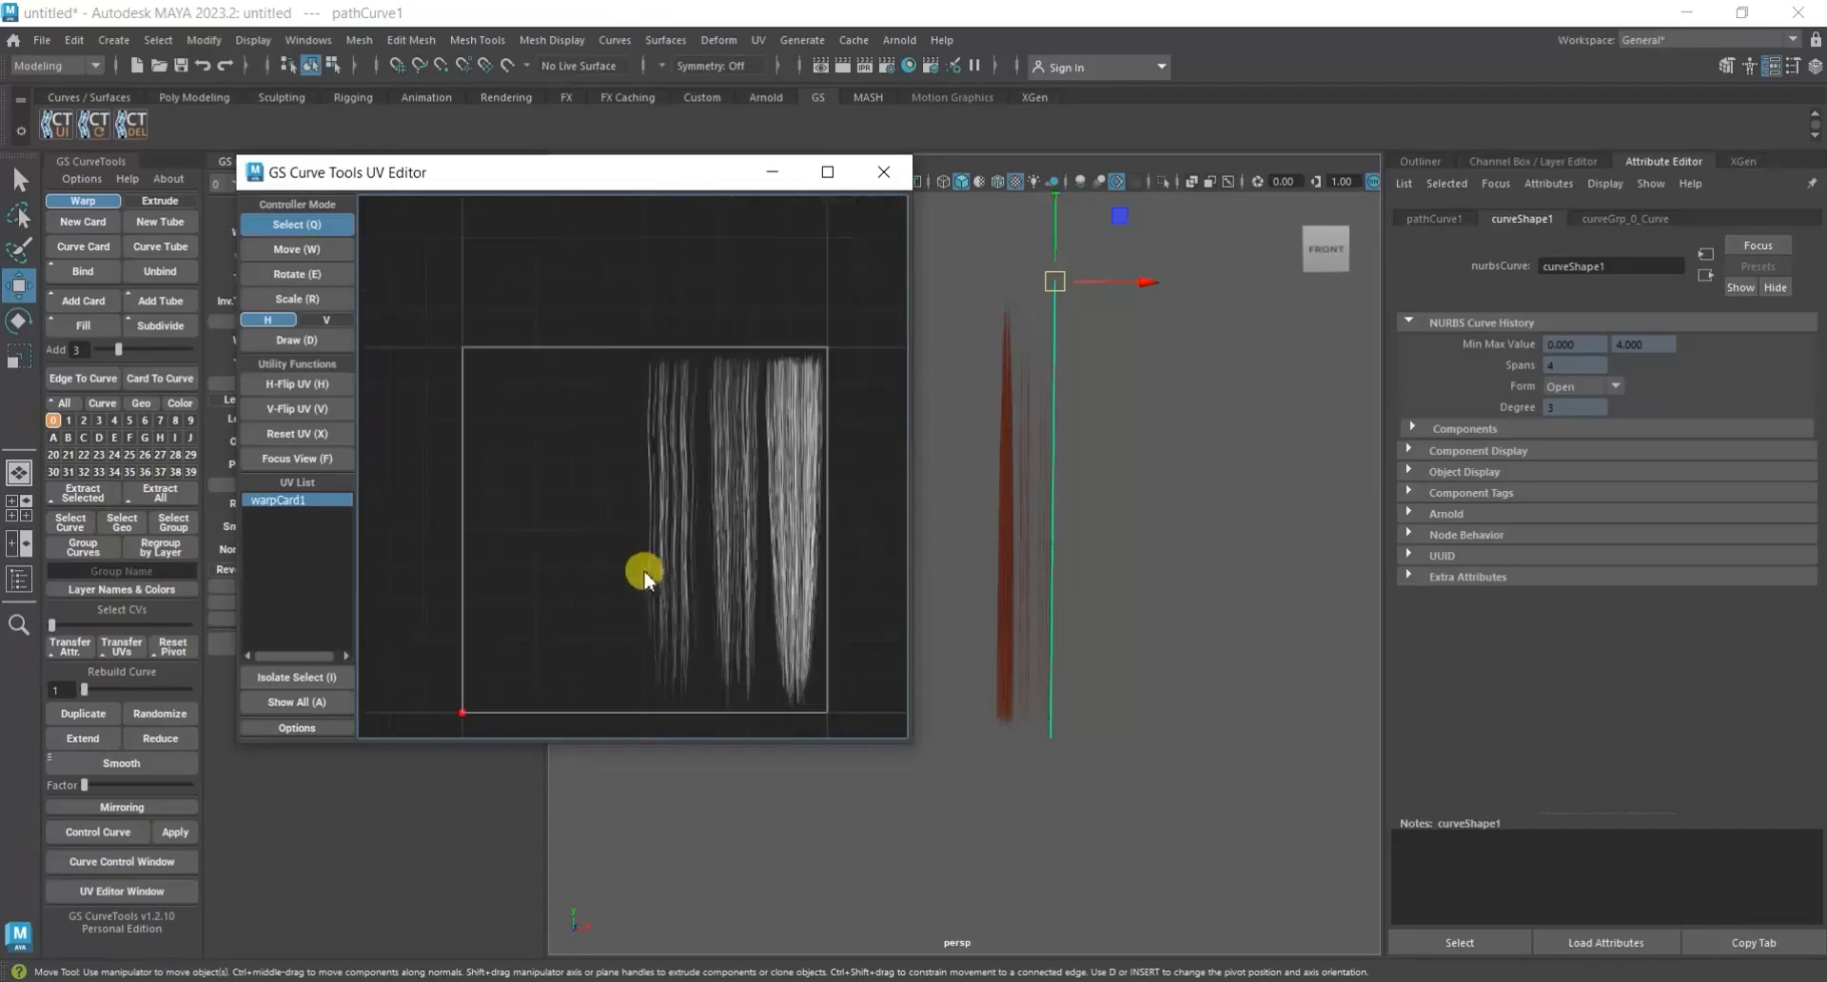
{"action": "middle_click_drag", "start_coordinate": [623, 527], "coordinate": [609, 441]}
{"action": "scroll", "coordinate": [609, 442], "scroll_direction": "down", "scroll_amount": 1}
{"action": "left_click_drag", "start_coordinate": [572, 348], "coordinate": [582, 354]}
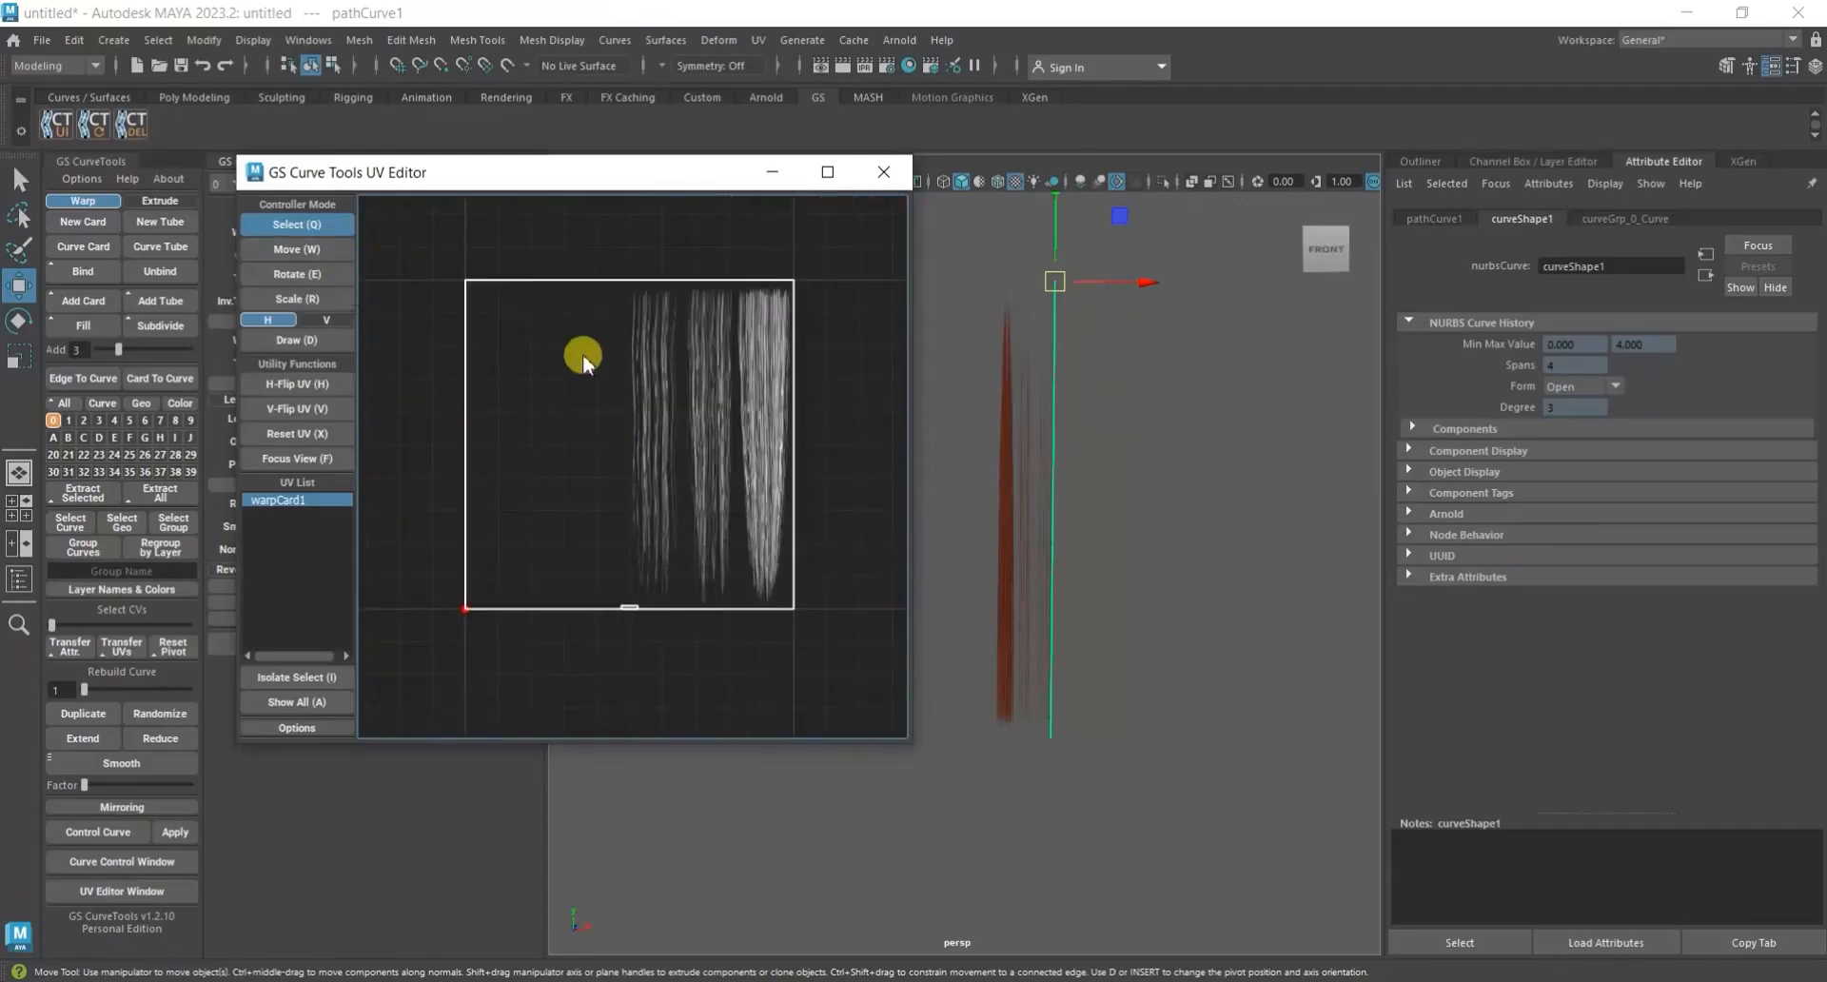
{"action": "left_click", "coordinate": [321, 272]}
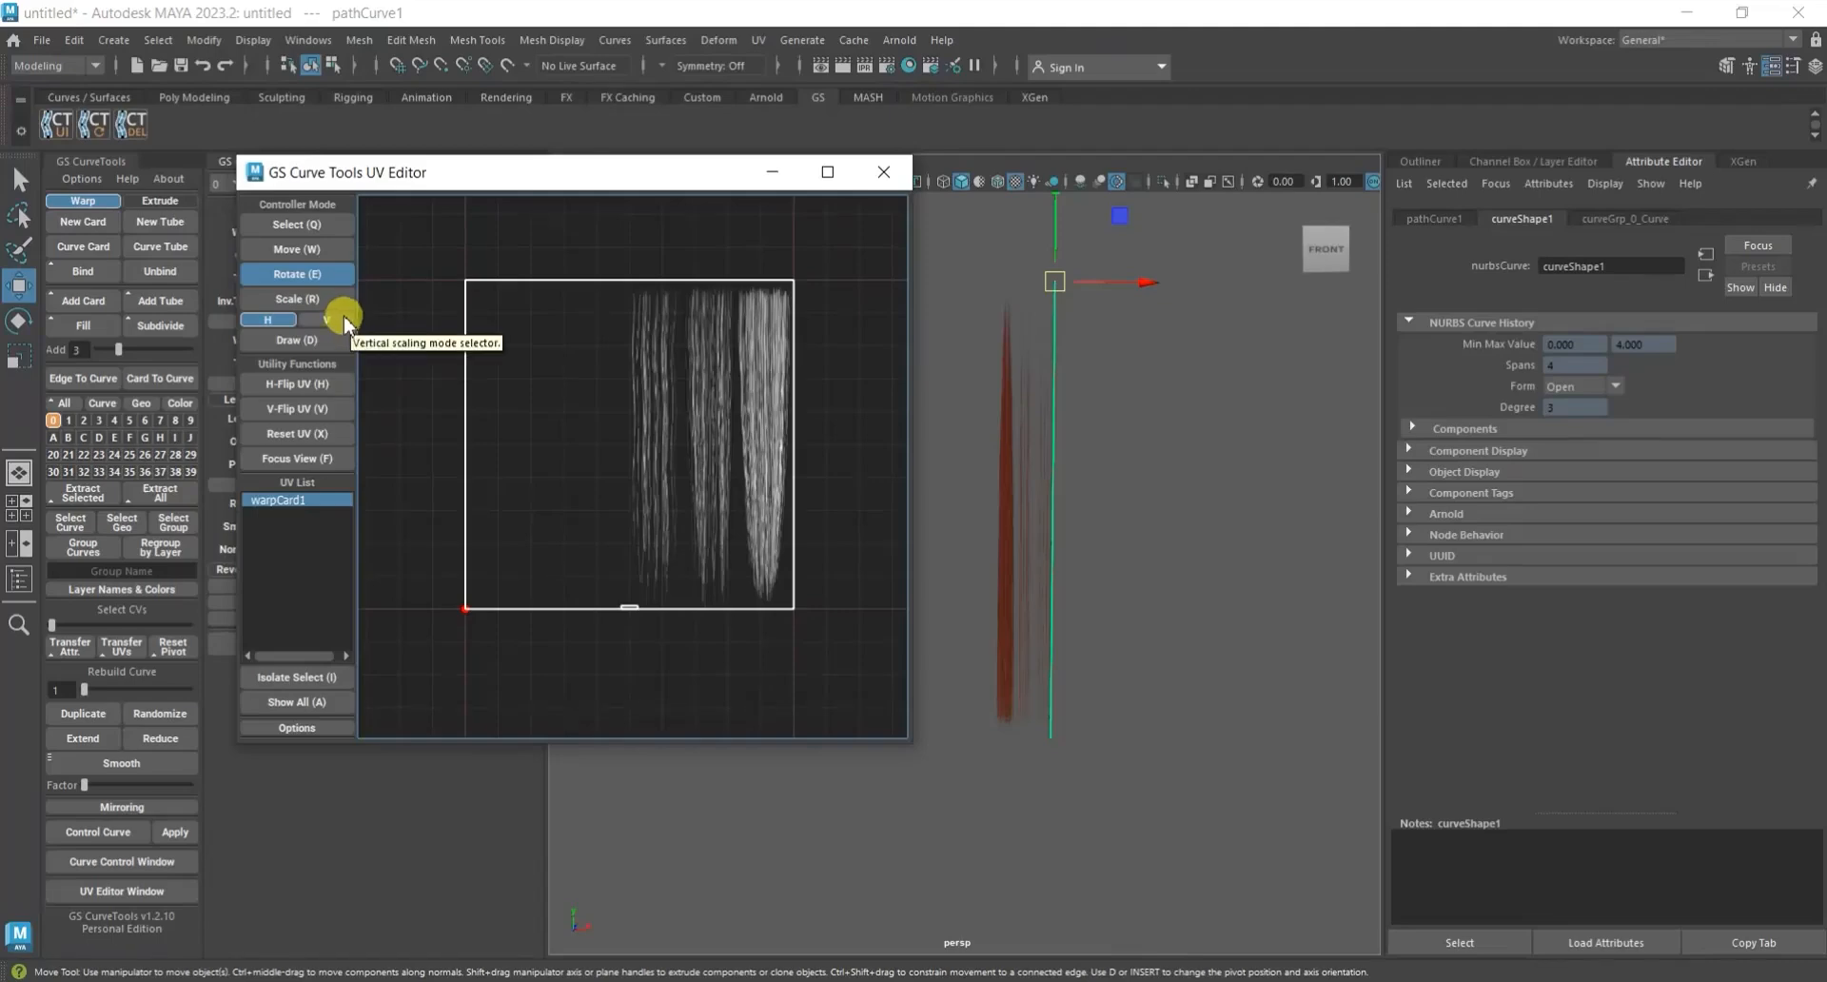
{"action": "left_click_drag", "start_coordinate": [818, 333], "coordinate": [388, 604]}
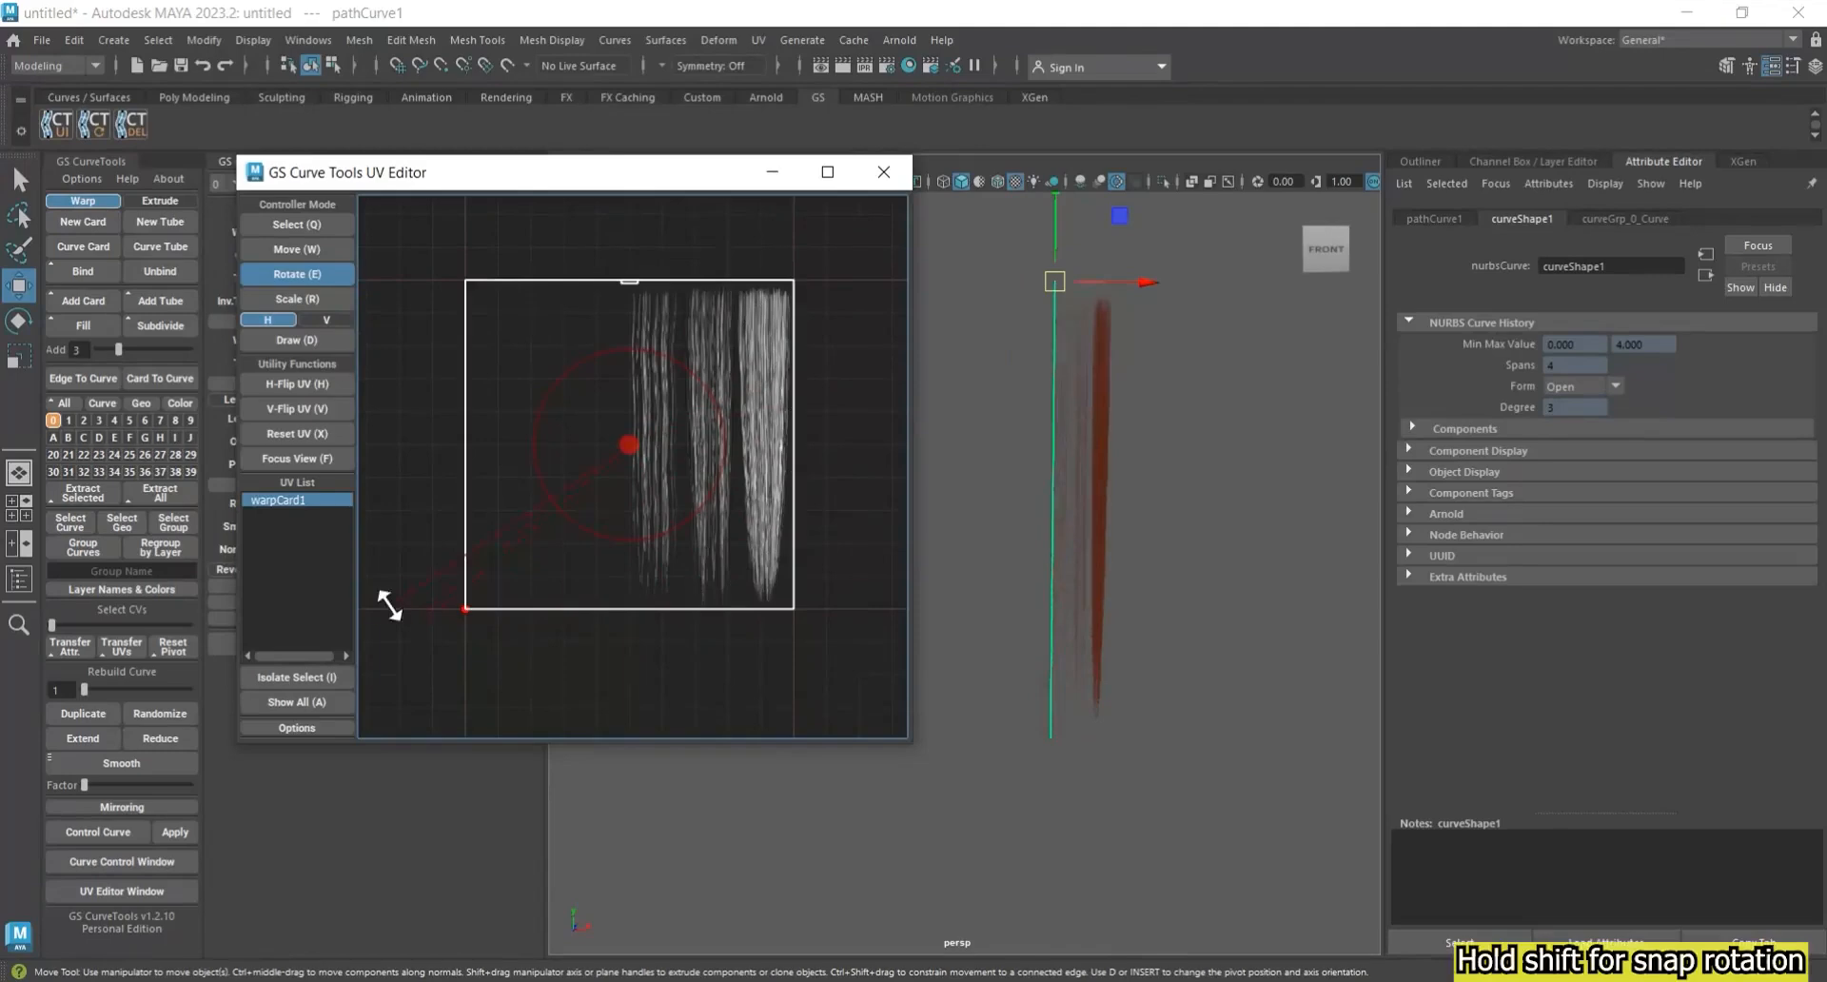
Narrow warpCard1's UV frame horizontally and move it over the densest hair strand of the texture in a maximized UV Editor.
{"action": "left_click", "coordinate": [312, 295]}
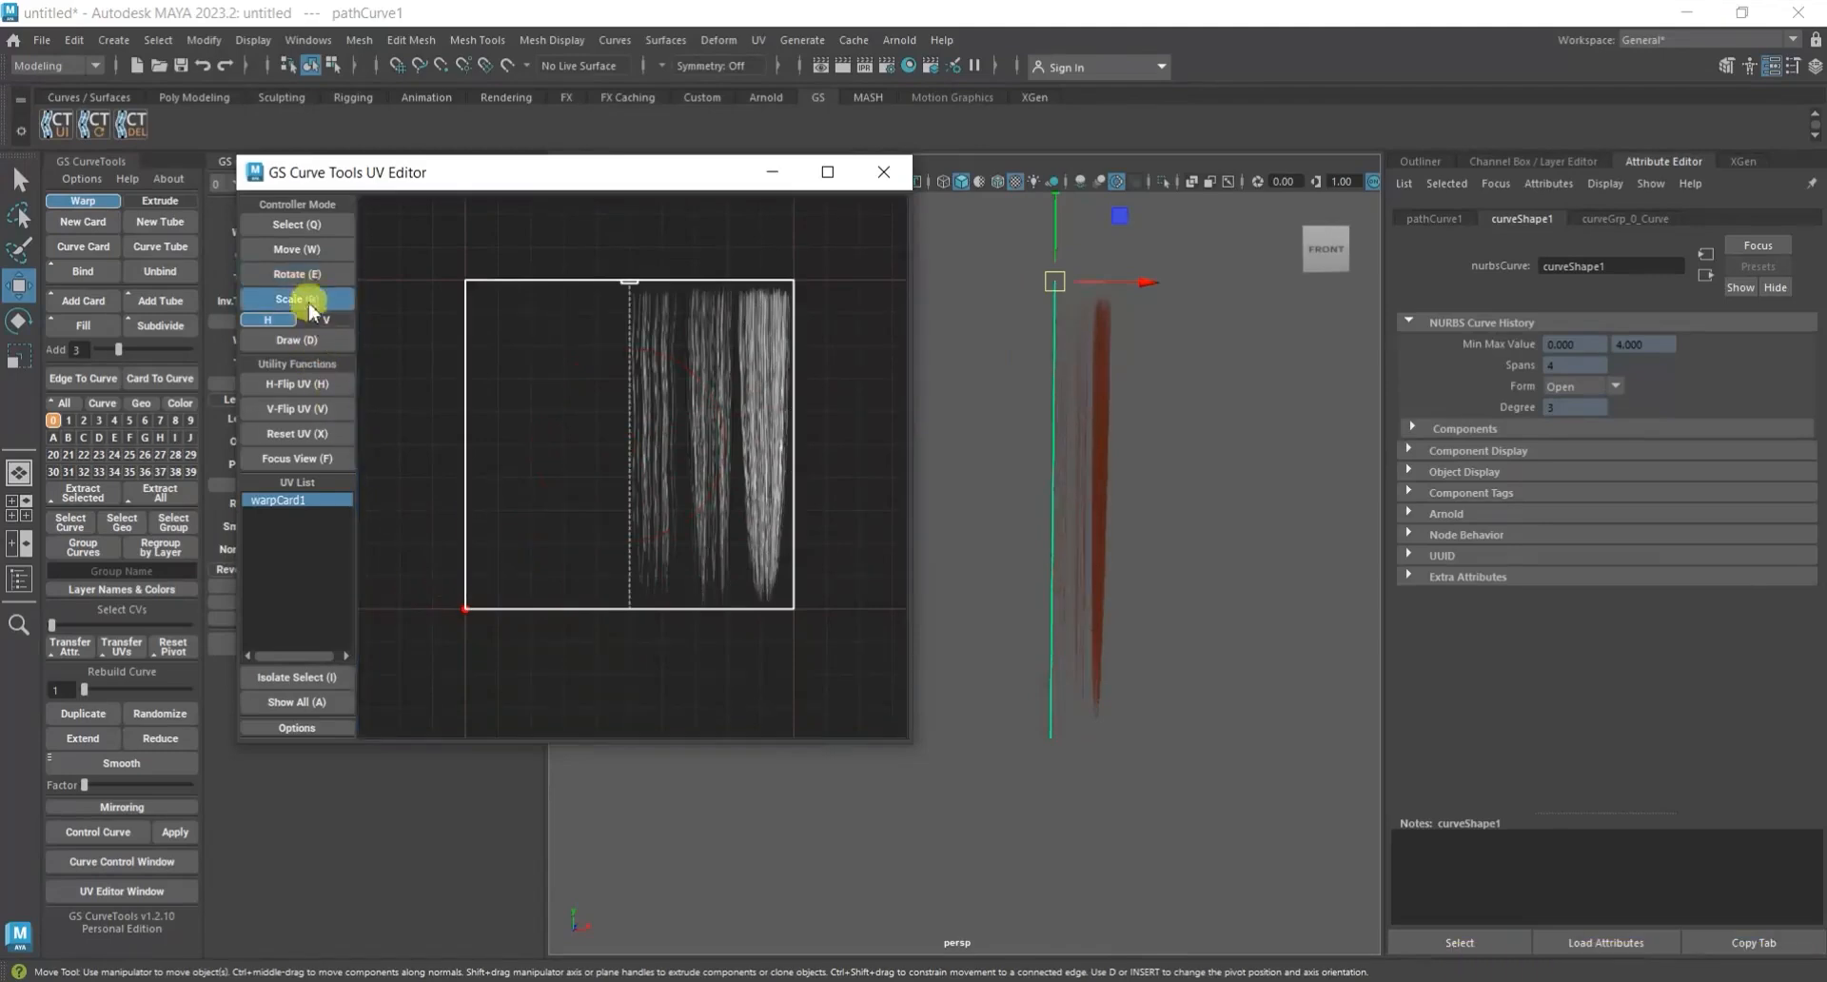
{"action": "left_click_drag", "start_coordinate": [665, 403], "coordinate": [772, 378]}
{"action": "left_click", "coordinate": [276, 249]}
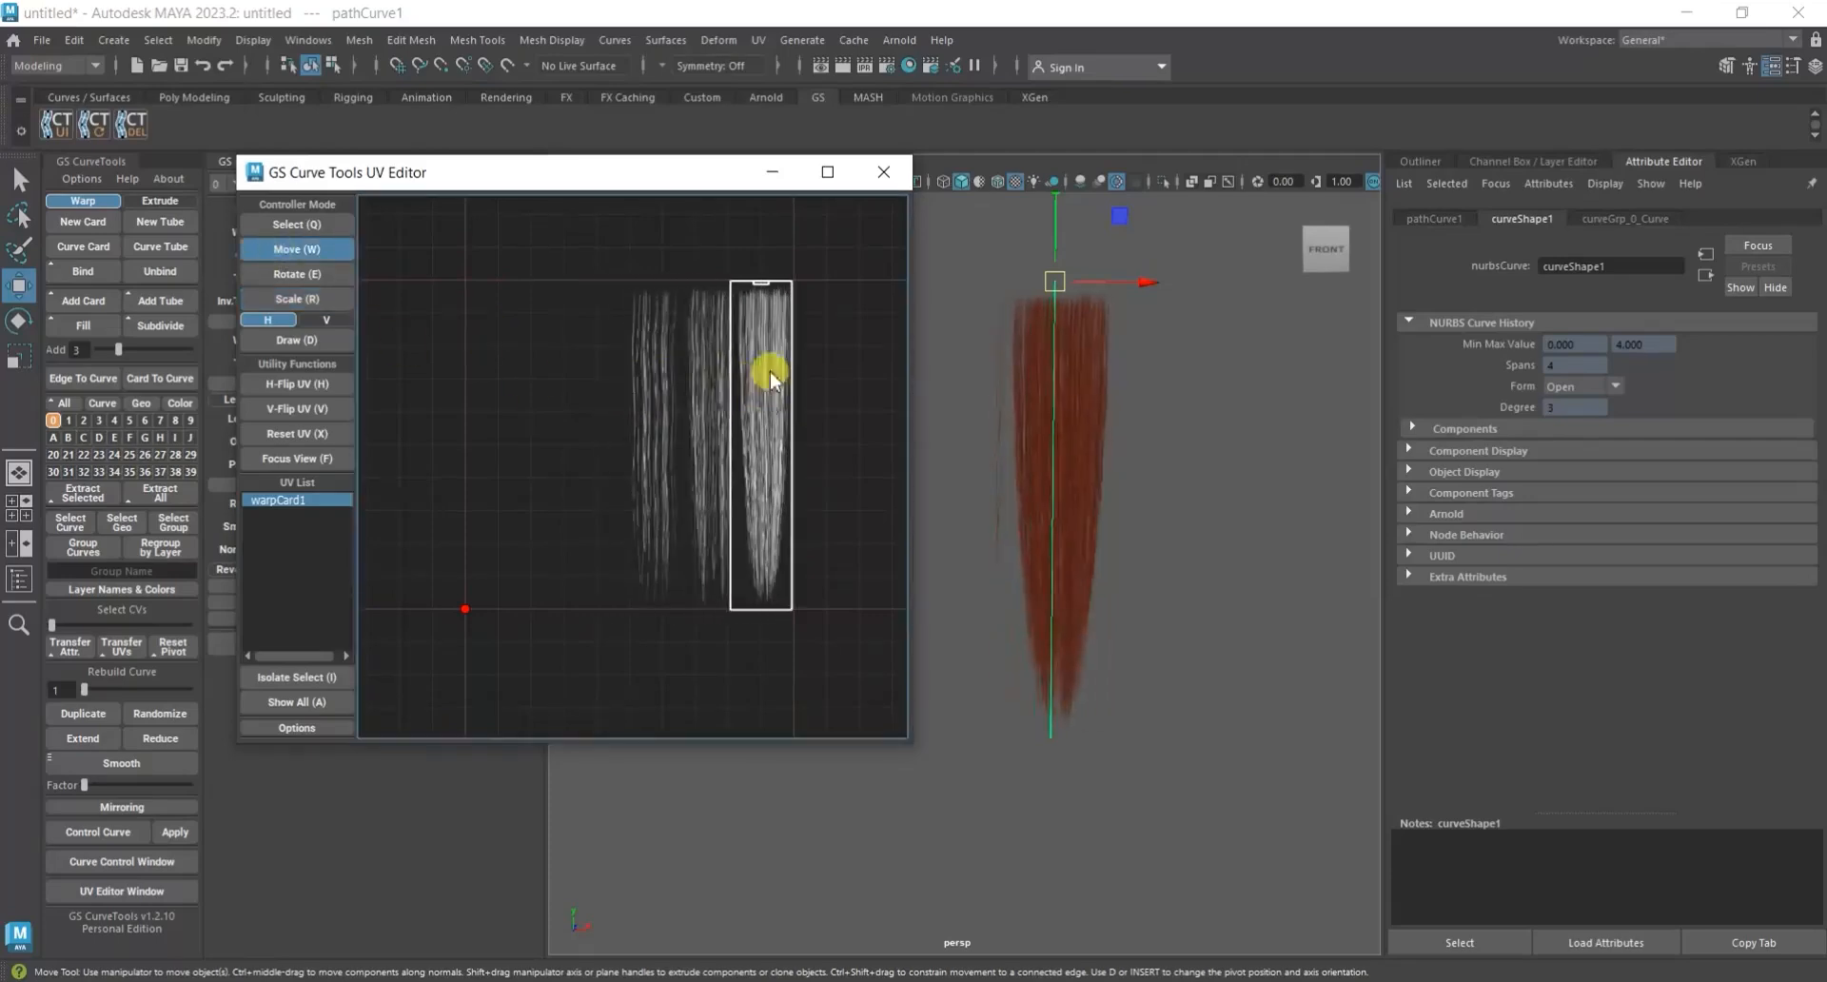
{"action": "left_click", "coordinate": [827, 172]}
{"action": "scroll", "coordinate": [1190, 408], "scroll_direction": "up", "scroll_amount": 5}
{"action": "left_click_drag", "start_coordinate": [1047, 371], "coordinate": [1057, 379]}
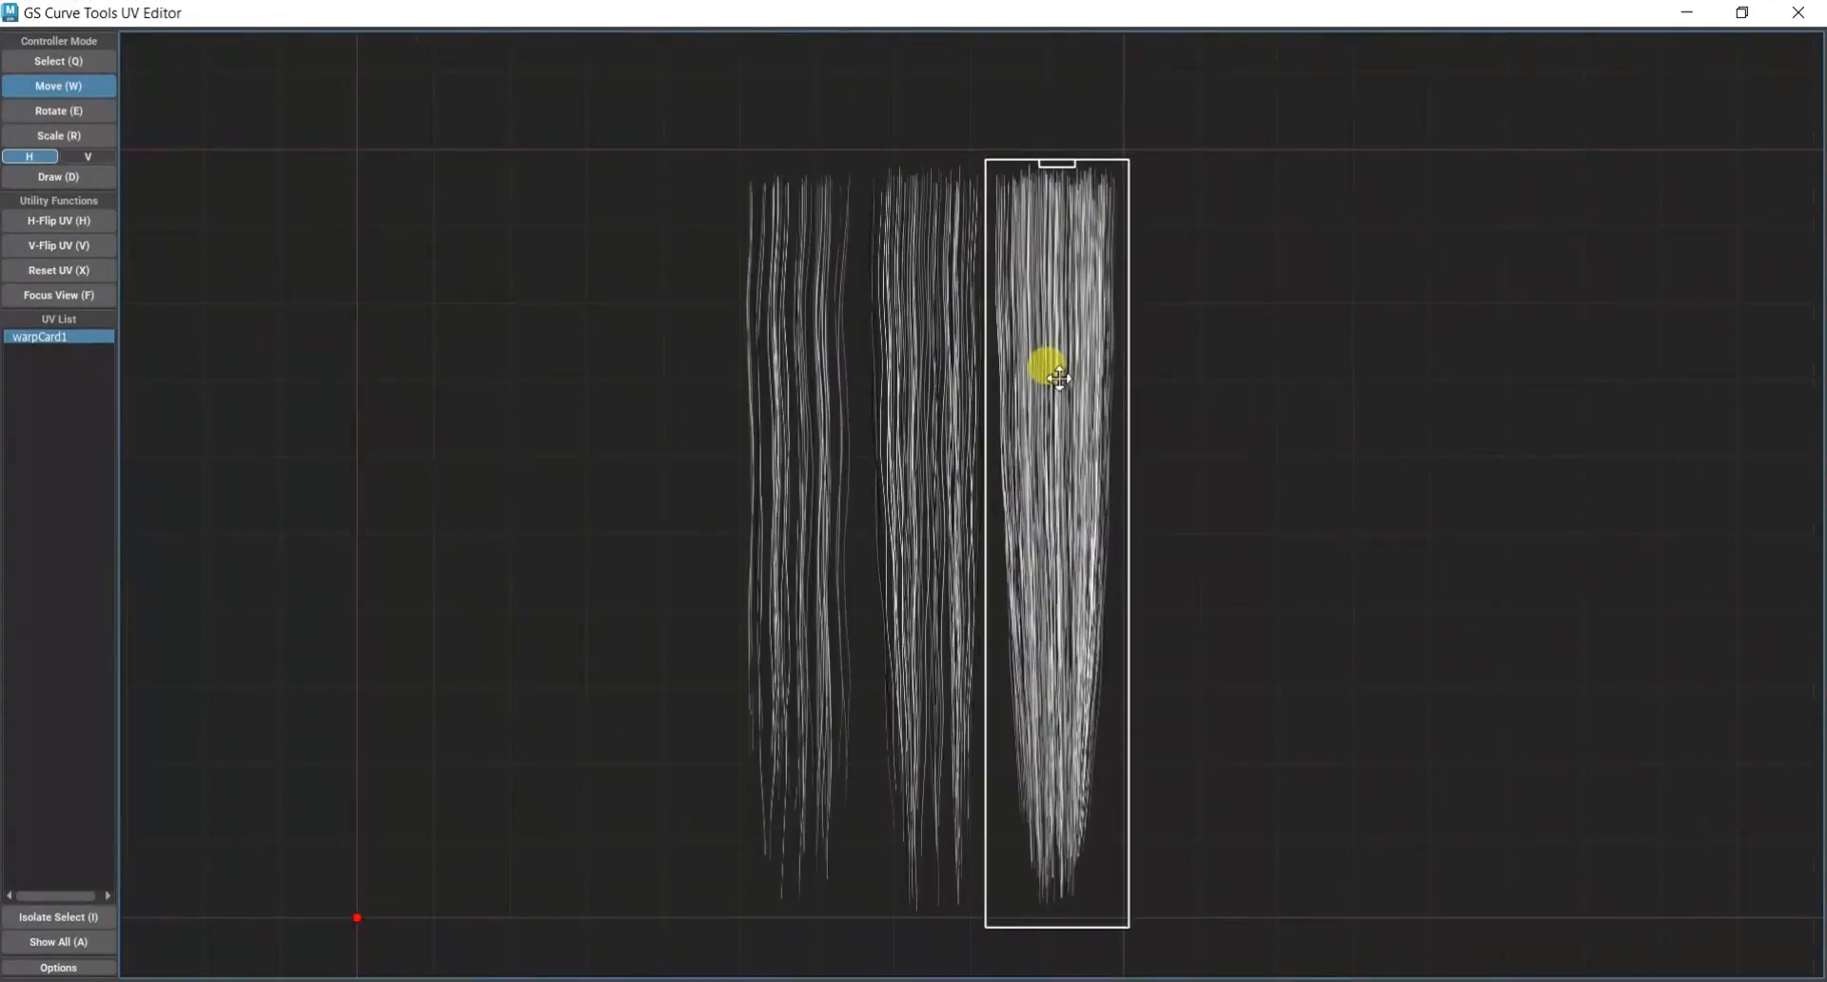
Fit warpCard1's UV frame tightly around the dense strand by scaling it horizontally and vertically and nudging it, then restore the UV Editor size.
{"action": "left_click", "coordinate": [93, 137]}
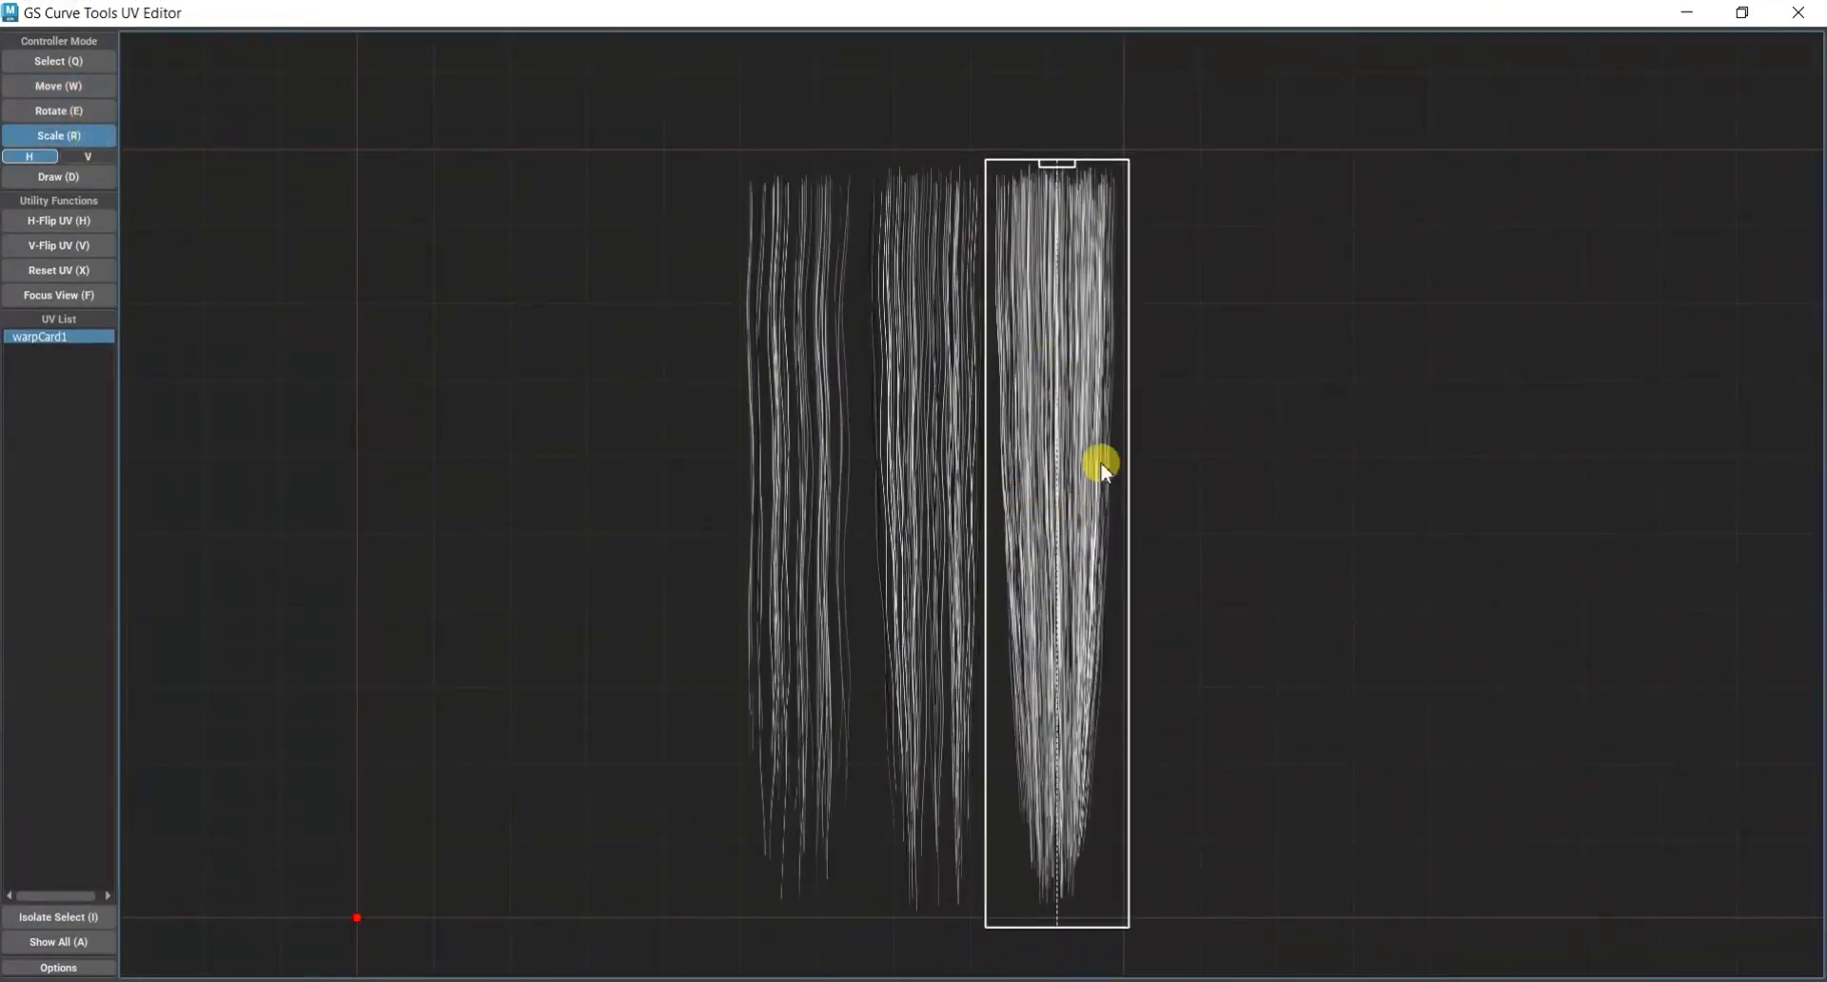
{"action": "left_click_drag", "start_coordinate": [1100, 468], "coordinate": [1087, 460]}
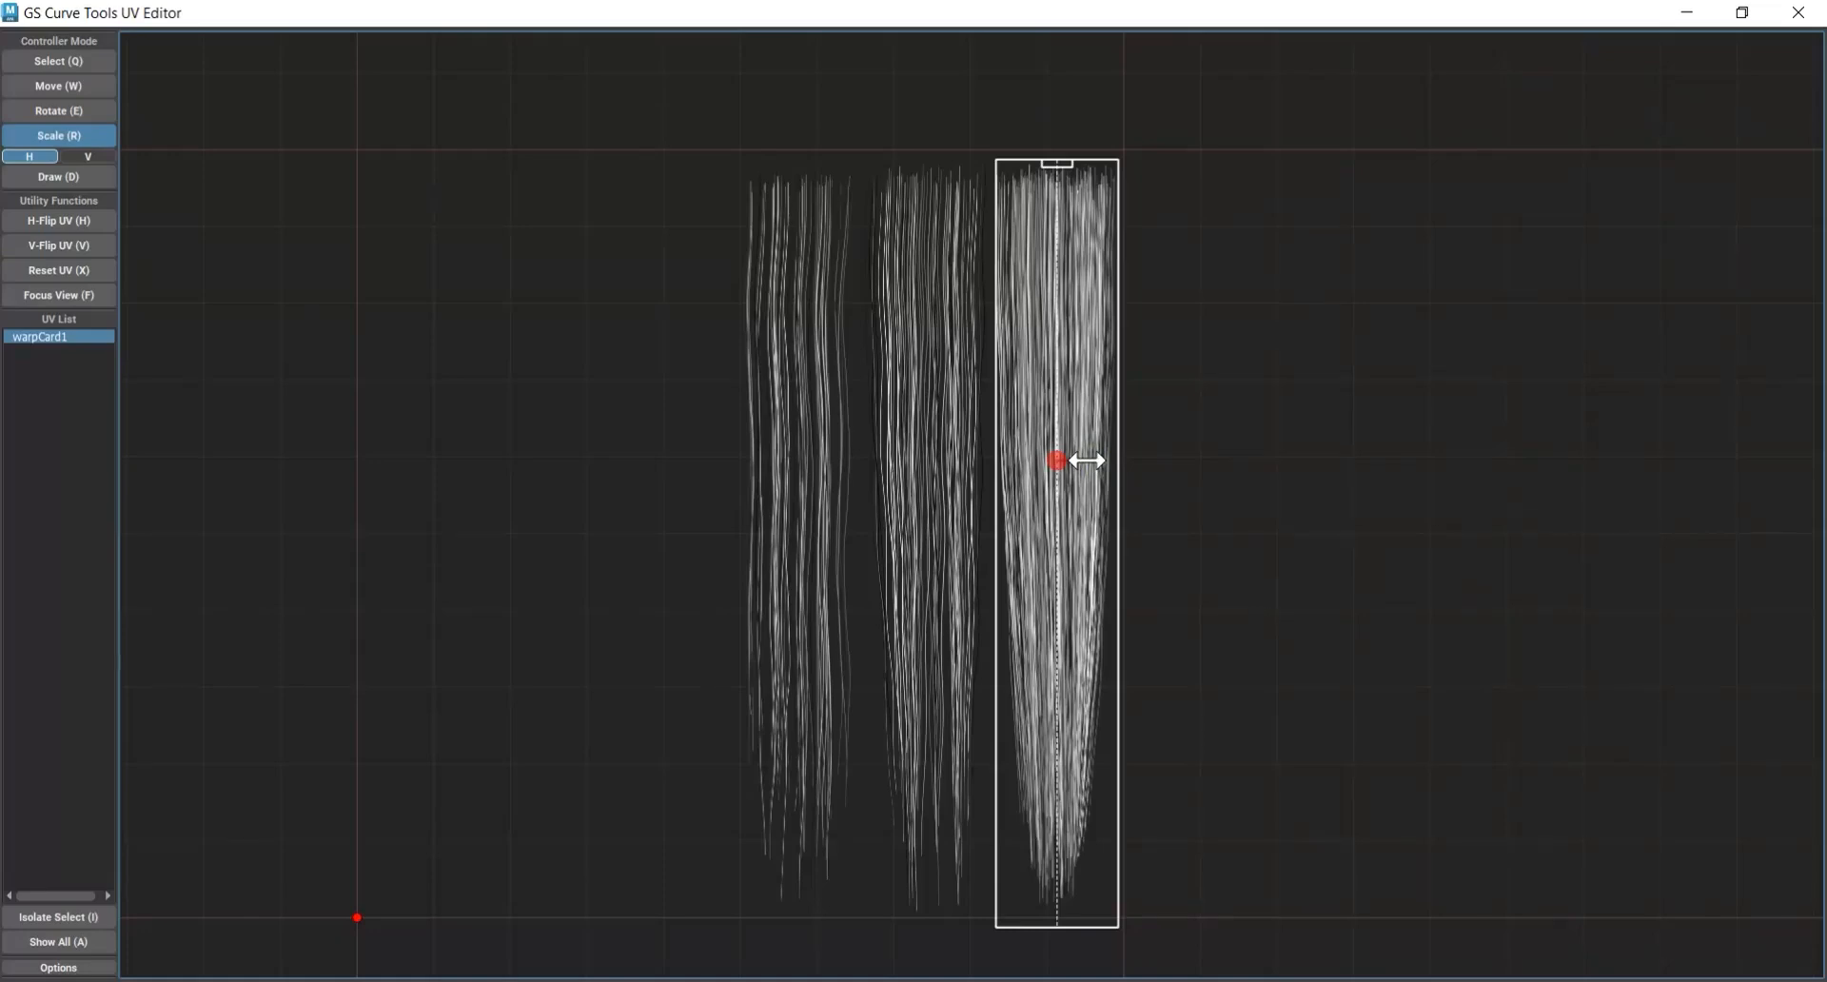
{"action": "left_click_drag", "start_coordinate": [1086, 460], "coordinate": [1085, 460]}
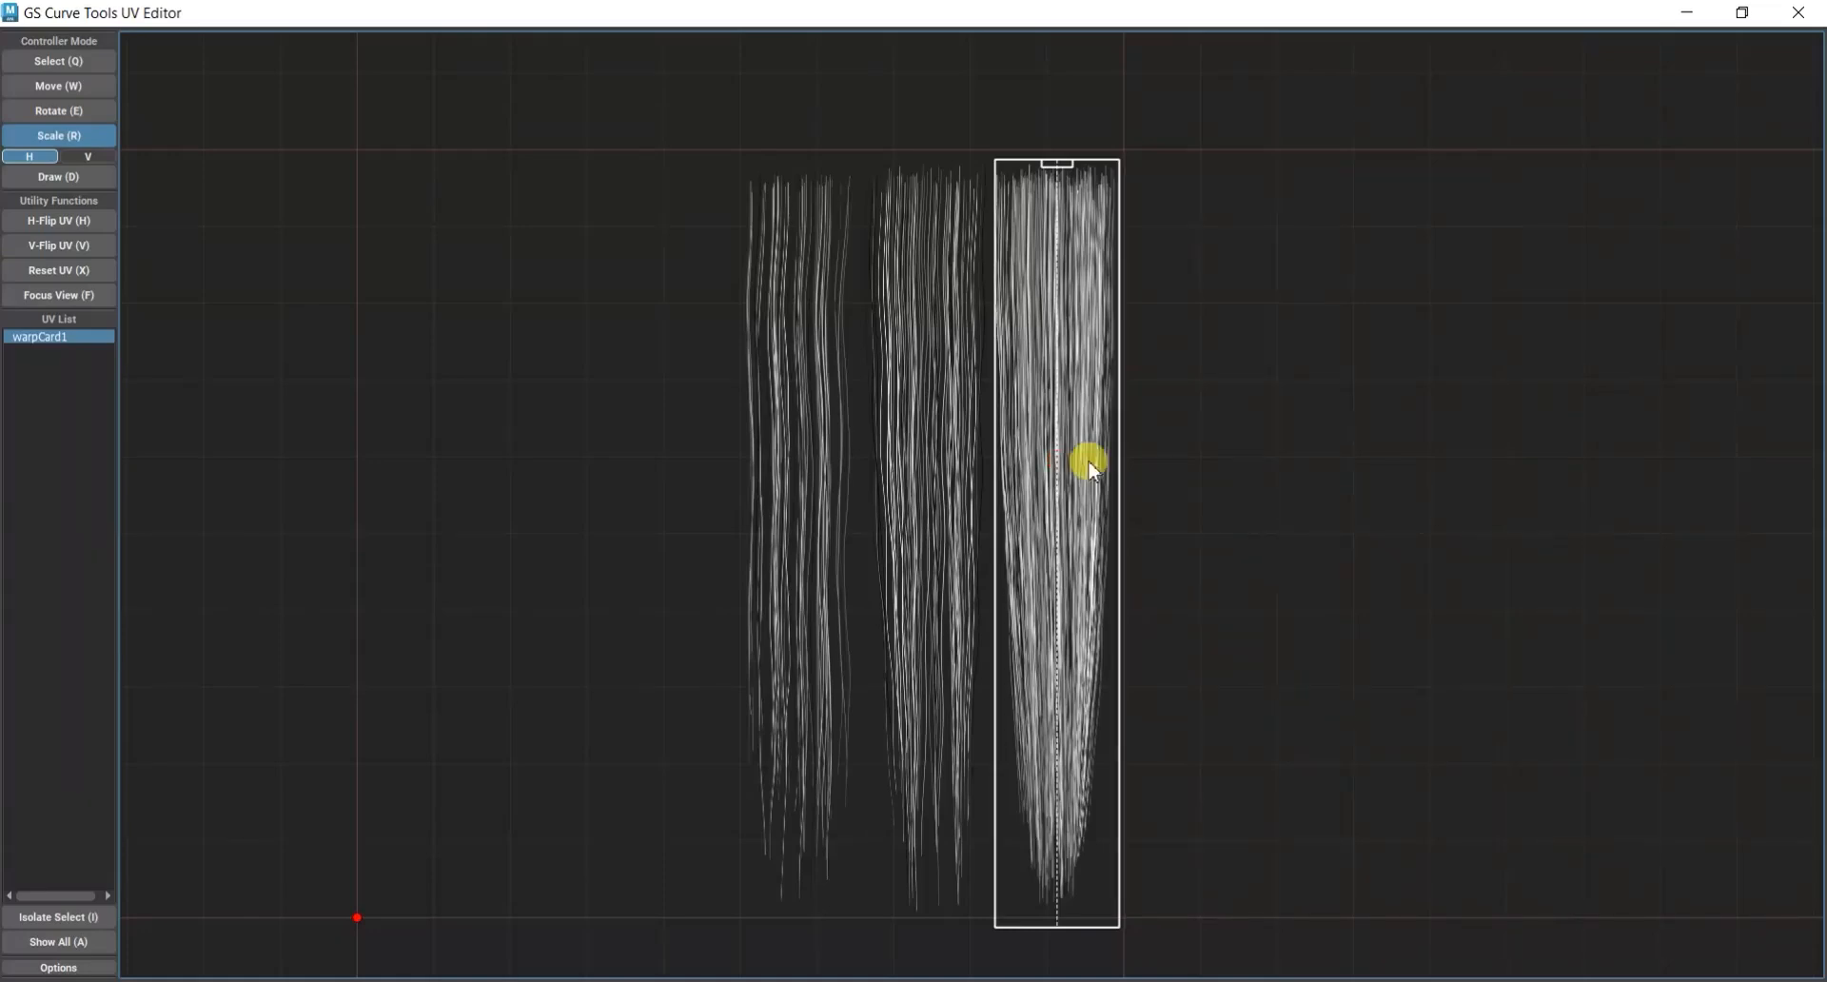
{"action": "left_click", "coordinate": [73, 155]}
{"action": "left_click_drag", "start_coordinate": [1027, 809], "coordinate": [1029, 782]}
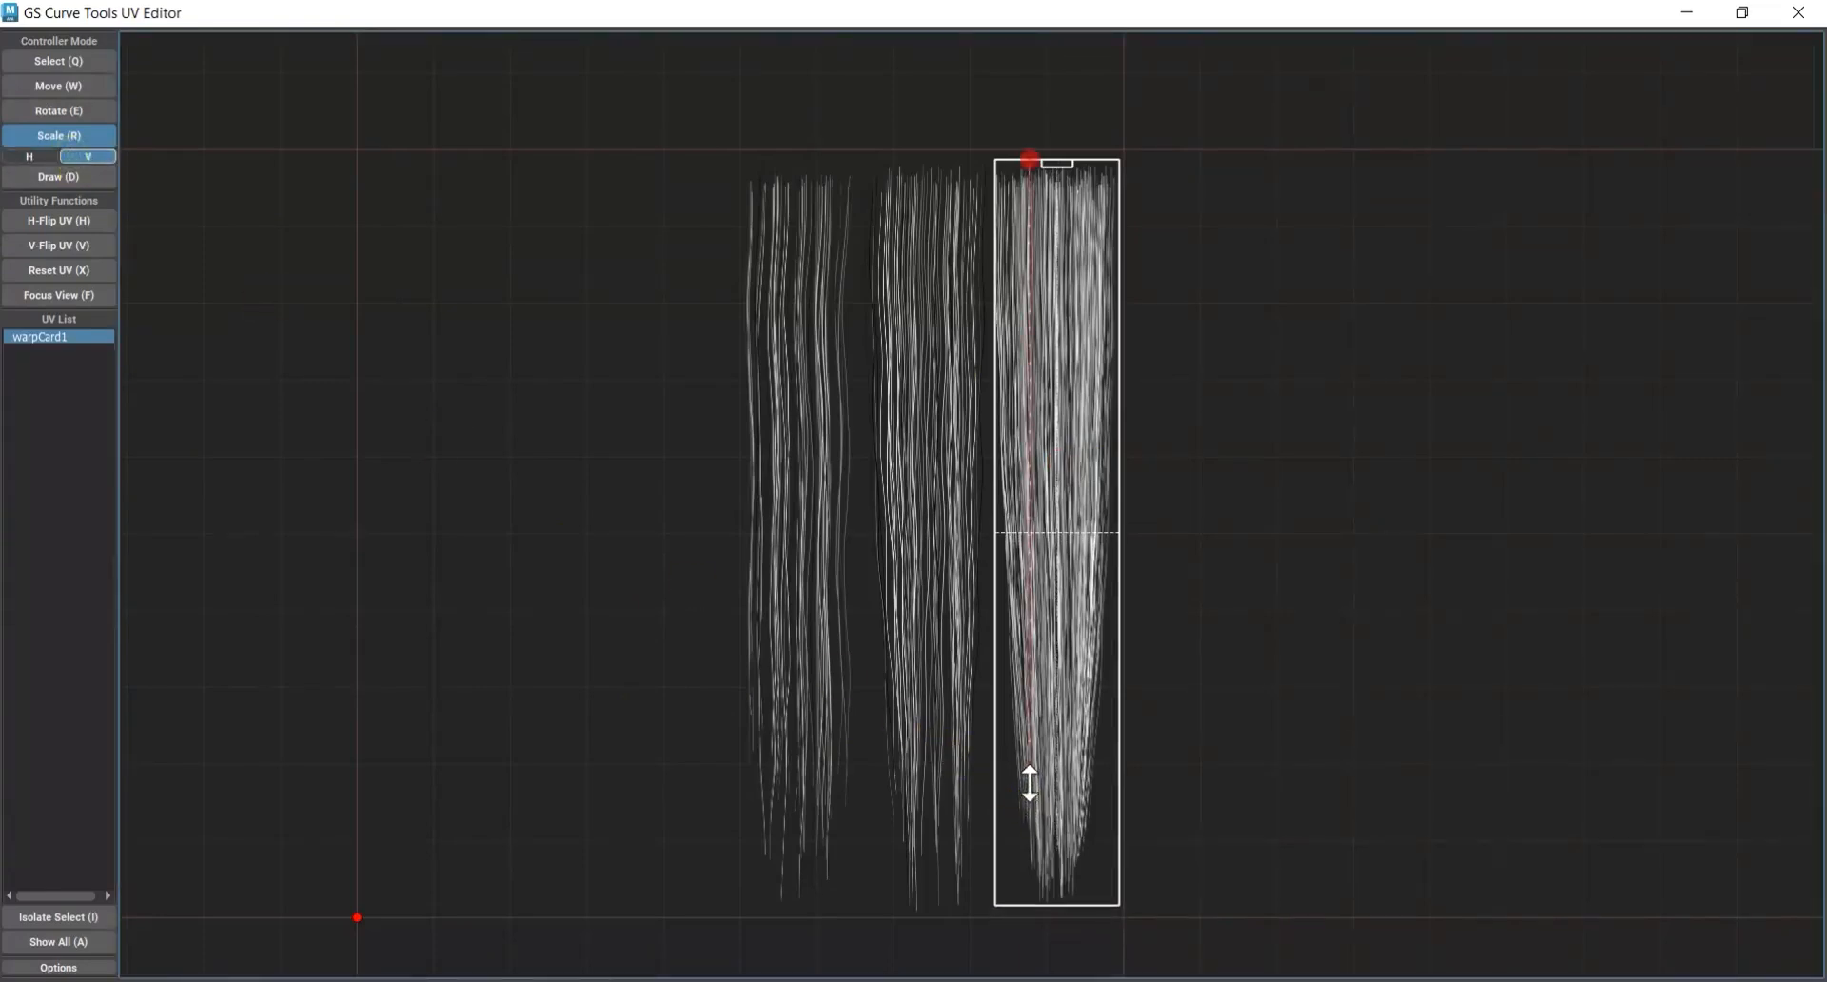
{"action": "left_click", "coordinate": [34, 157]}
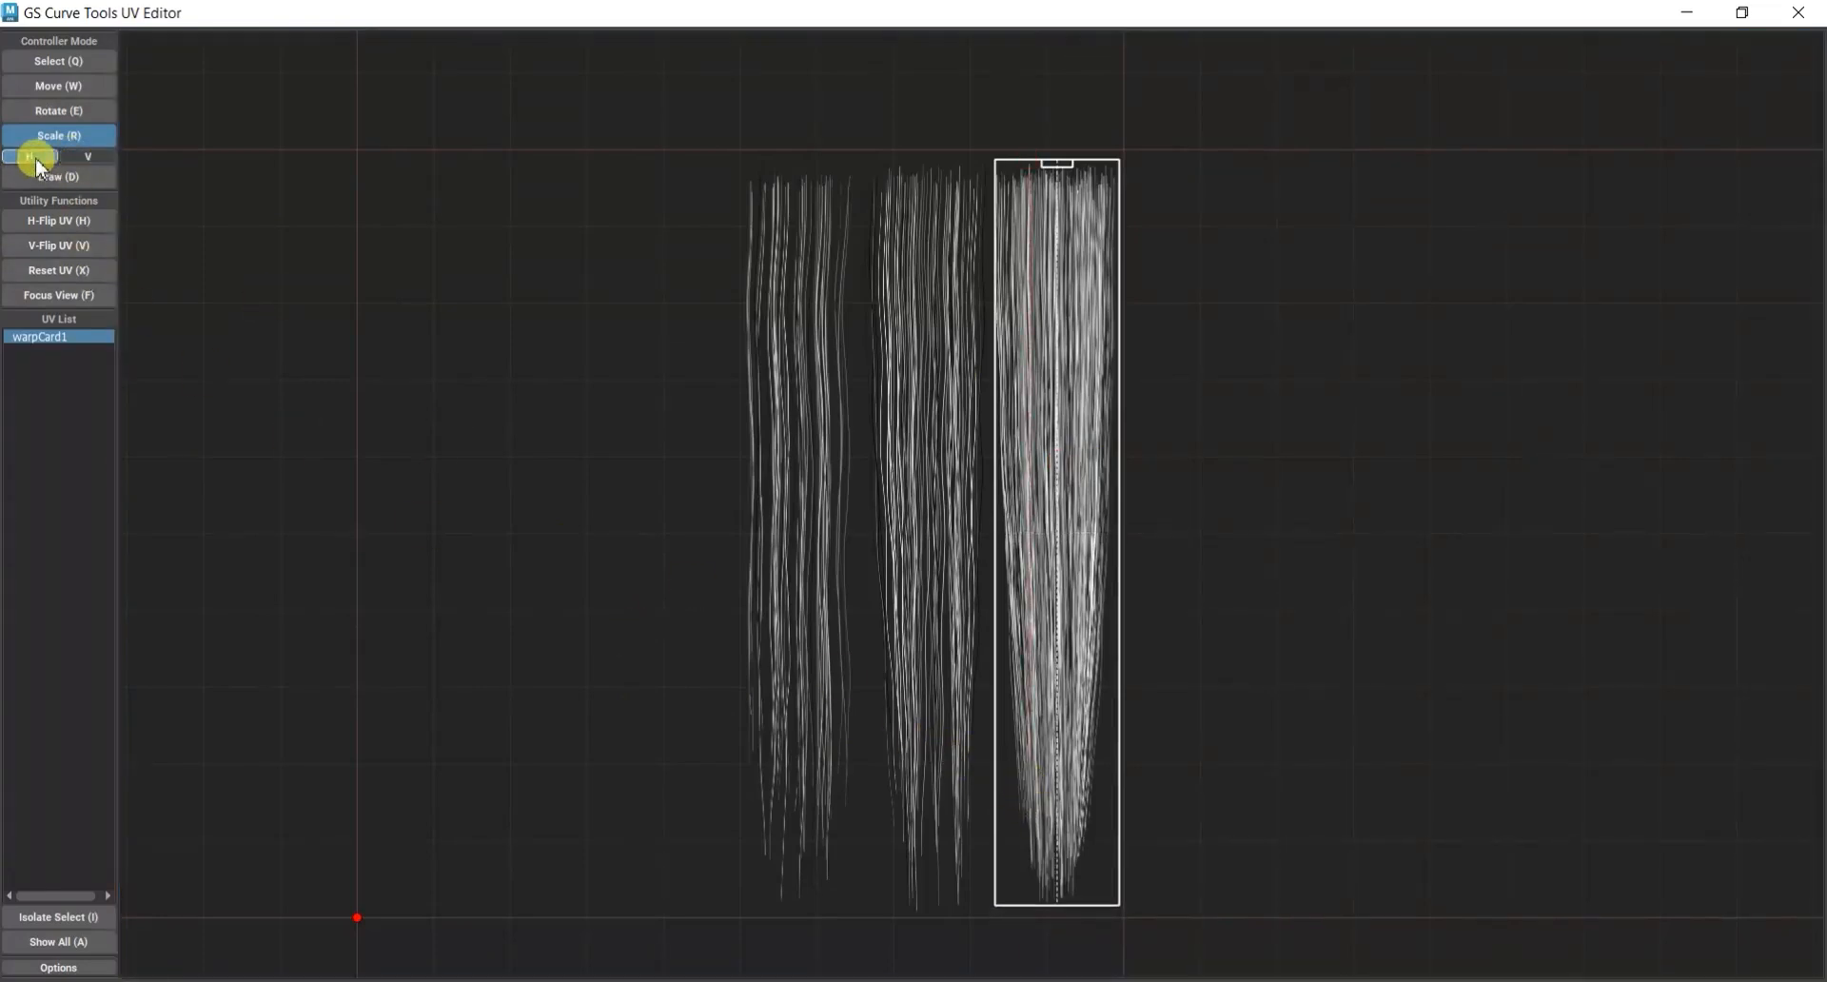
{"action": "left_click", "coordinate": [59, 86]}
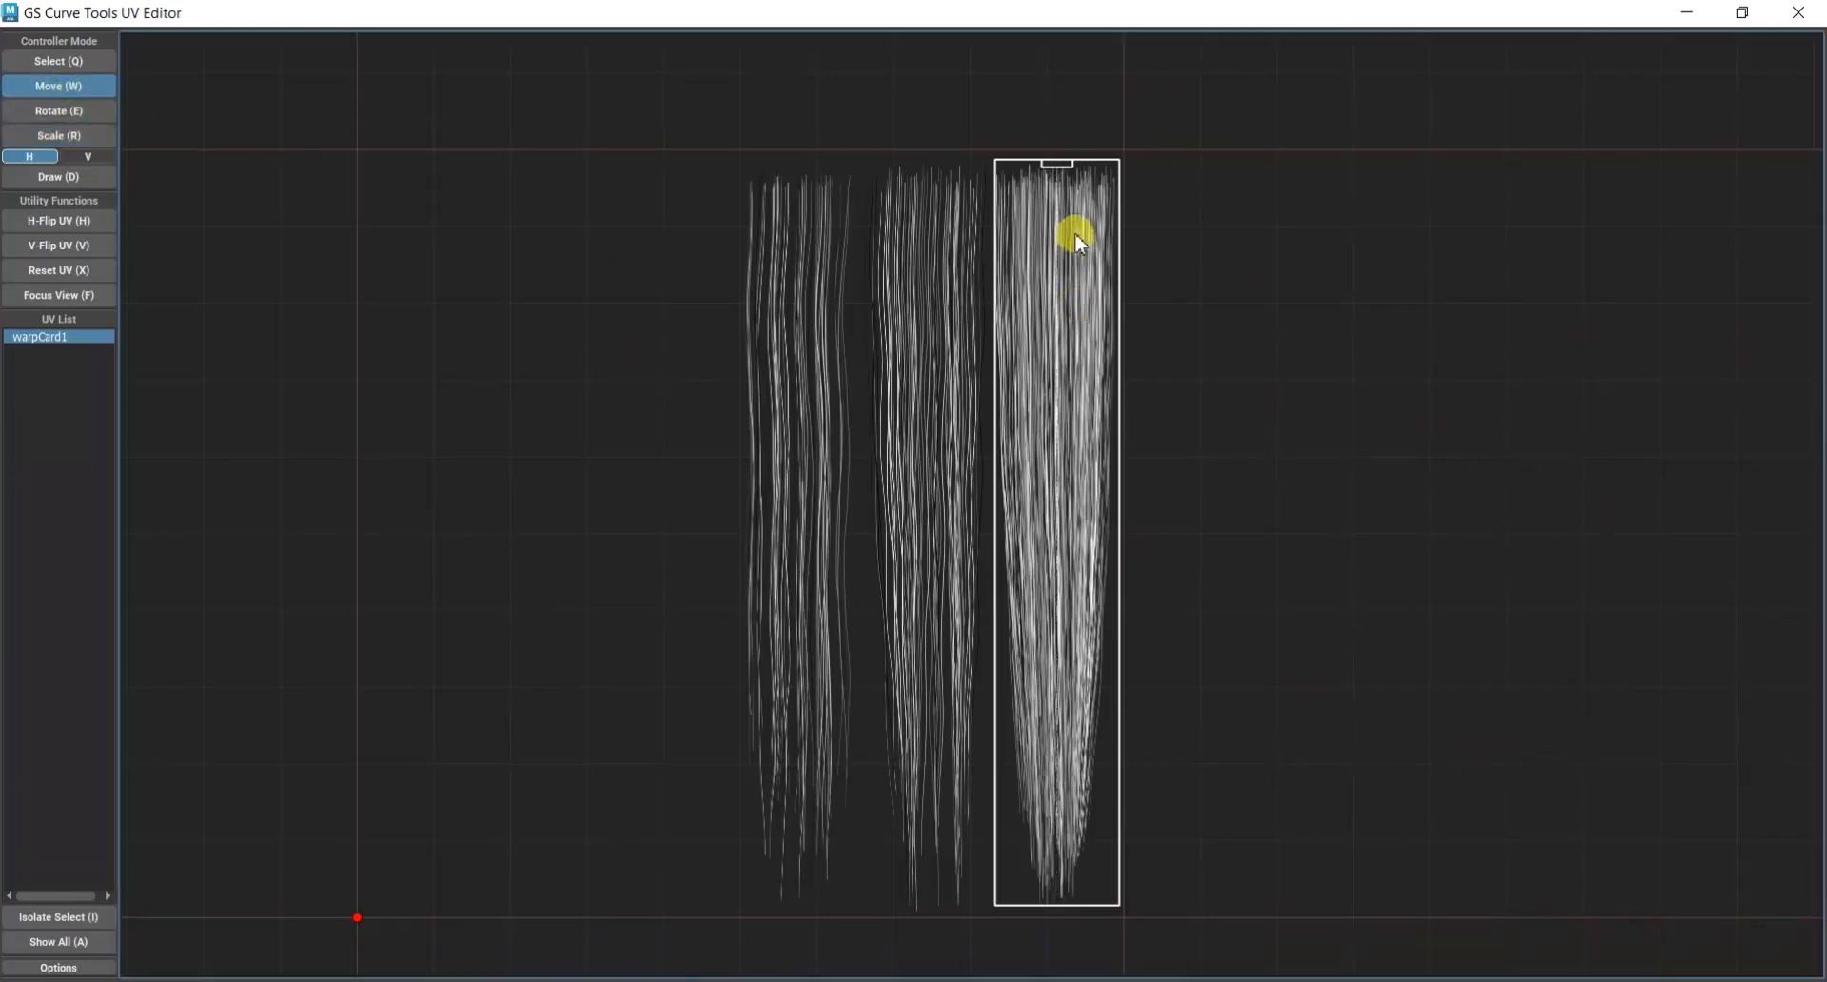
{"action": "left_click_drag", "start_coordinate": [1077, 226], "coordinate": [1076, 225]}
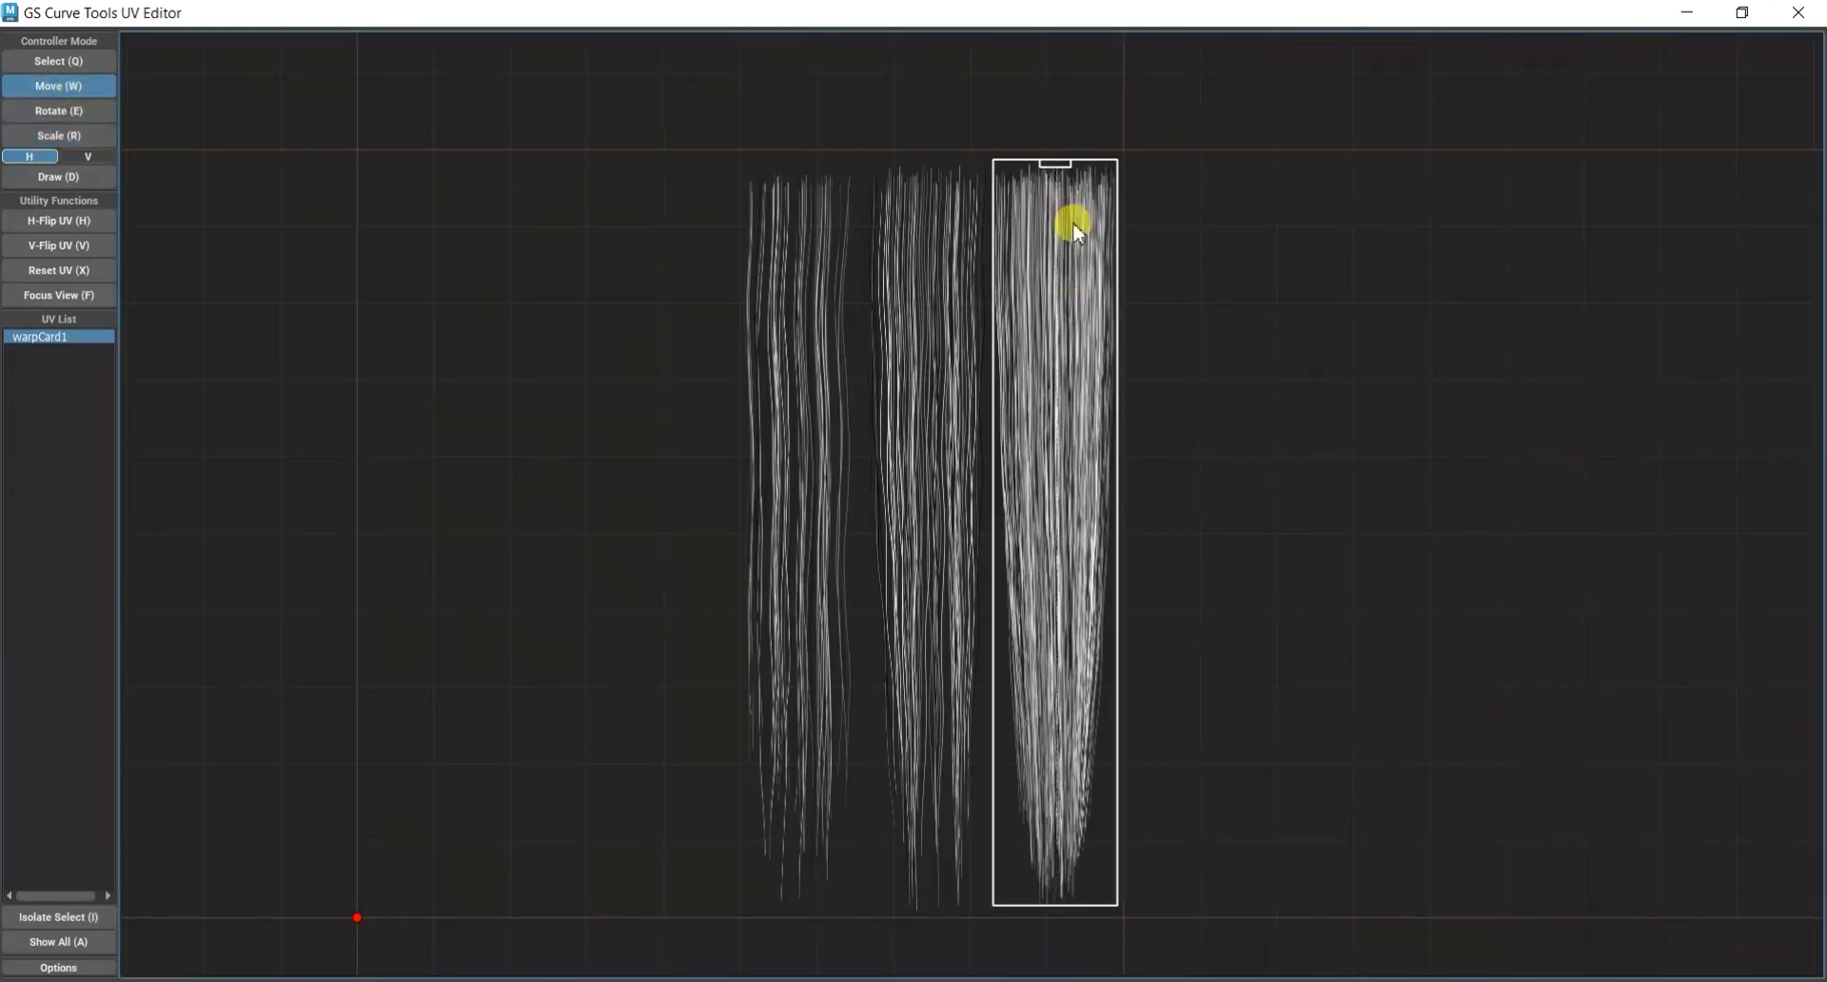
{"action": "left_click", "coordinate": [1742, 12]}
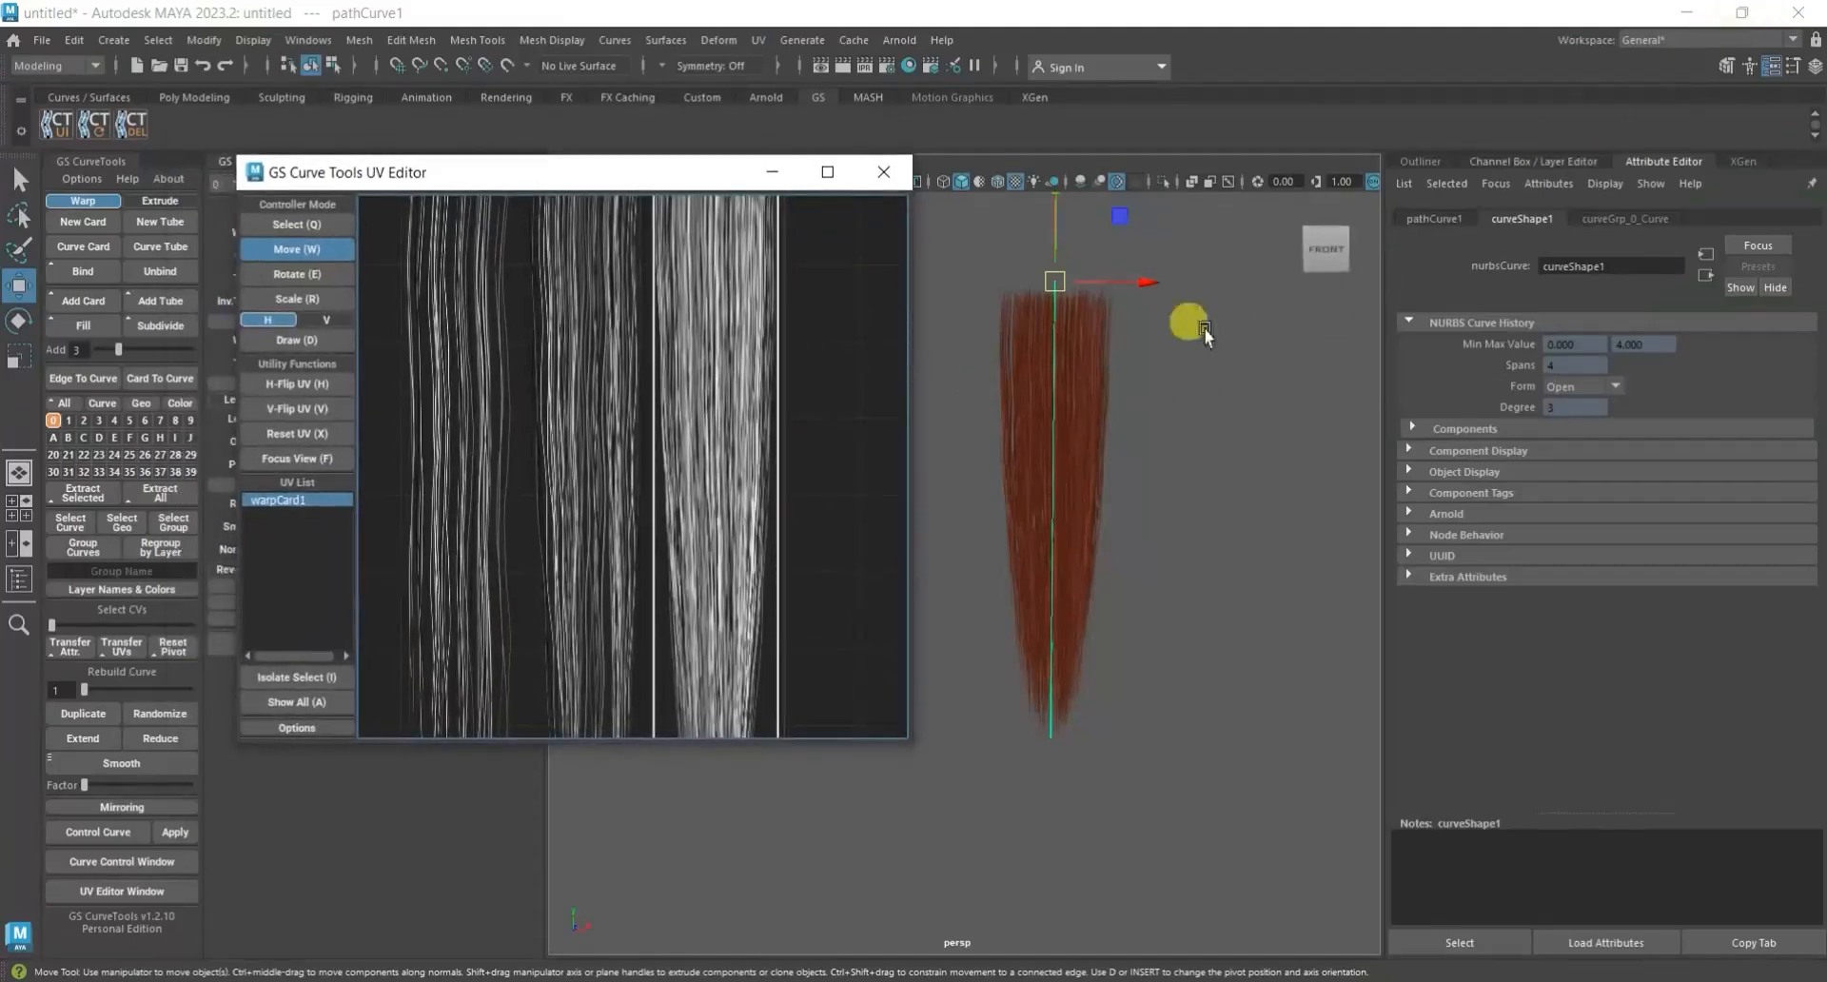
Examine the textured hair card up close from its root to its tip in the viewport.
{"action": "scroll", "coordinate": [1195, 459], "scroll_direction": "up", "scroll_amount": 1}
{"action": "middle_click_drag", "start_coordinate": [1234, 529], "coordinate": [1239, 391], "text": "alt"}
{"action": "scroll", "coordinate": [1196, 574], "scroll_direction": "up", "scroll_amount": 4}
{"action": "mouse_move", "coordinate": [1247, 604]}
{"action": "middle_mouse_down", "text": "alt"}
{"action": "mouse_move", "coordinate": [1149, 386]}
{"action": "mouse_move", "coordinate": [1098, 658]}
{"action": "mouse_move", "coordinate": [1115, 786]}
{"action": "middle_mouse_up", "text": "alt"}
{"action": "middle_click_drag", "start_coordinate": [1103, 571], "coordinate": [1129, 821], "text": "alt"}
{"action": "middle_click_drag", "start_coordinate": [1164, 463], "coordinate": [1201, 428], "text": "alt"}
{"action": "scroll", "coordinate": [1161, 449], "scroll_direction": "down", "scroll_amount": 5}
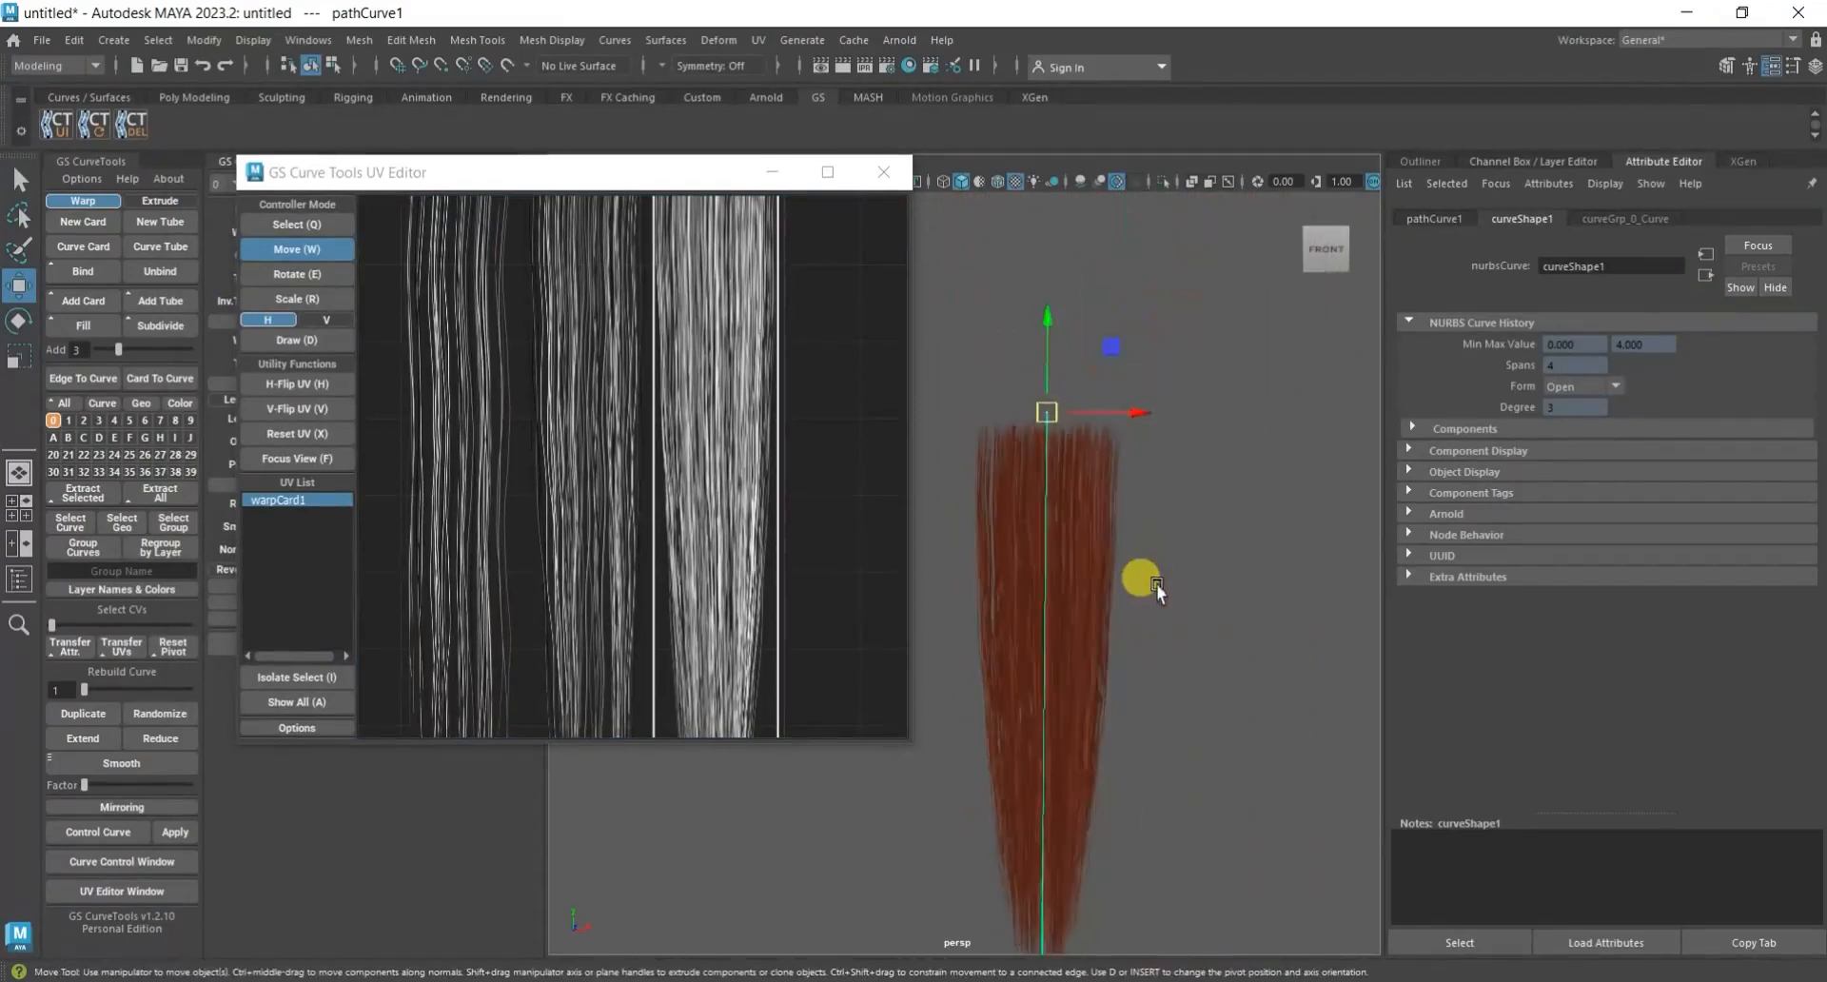
{"action": "middle_click_drag", "start_coordinate": [1183, 568], "coordinate": [1246, 509], "text": "alt"}
{"action": "middle_click_drag", "start_coordinate": [1208, 605], "coordinate": [1252, 442], "text": "alt"}
{"action": "scroll", "coordinate": [1228, 761], "scroll_direction": "up", "scroll_amount": 5}
{"action": "middle_click_drag", "start_coordinate": [1228, 767], "coordinate": [1085, 571], "text": "alt"}
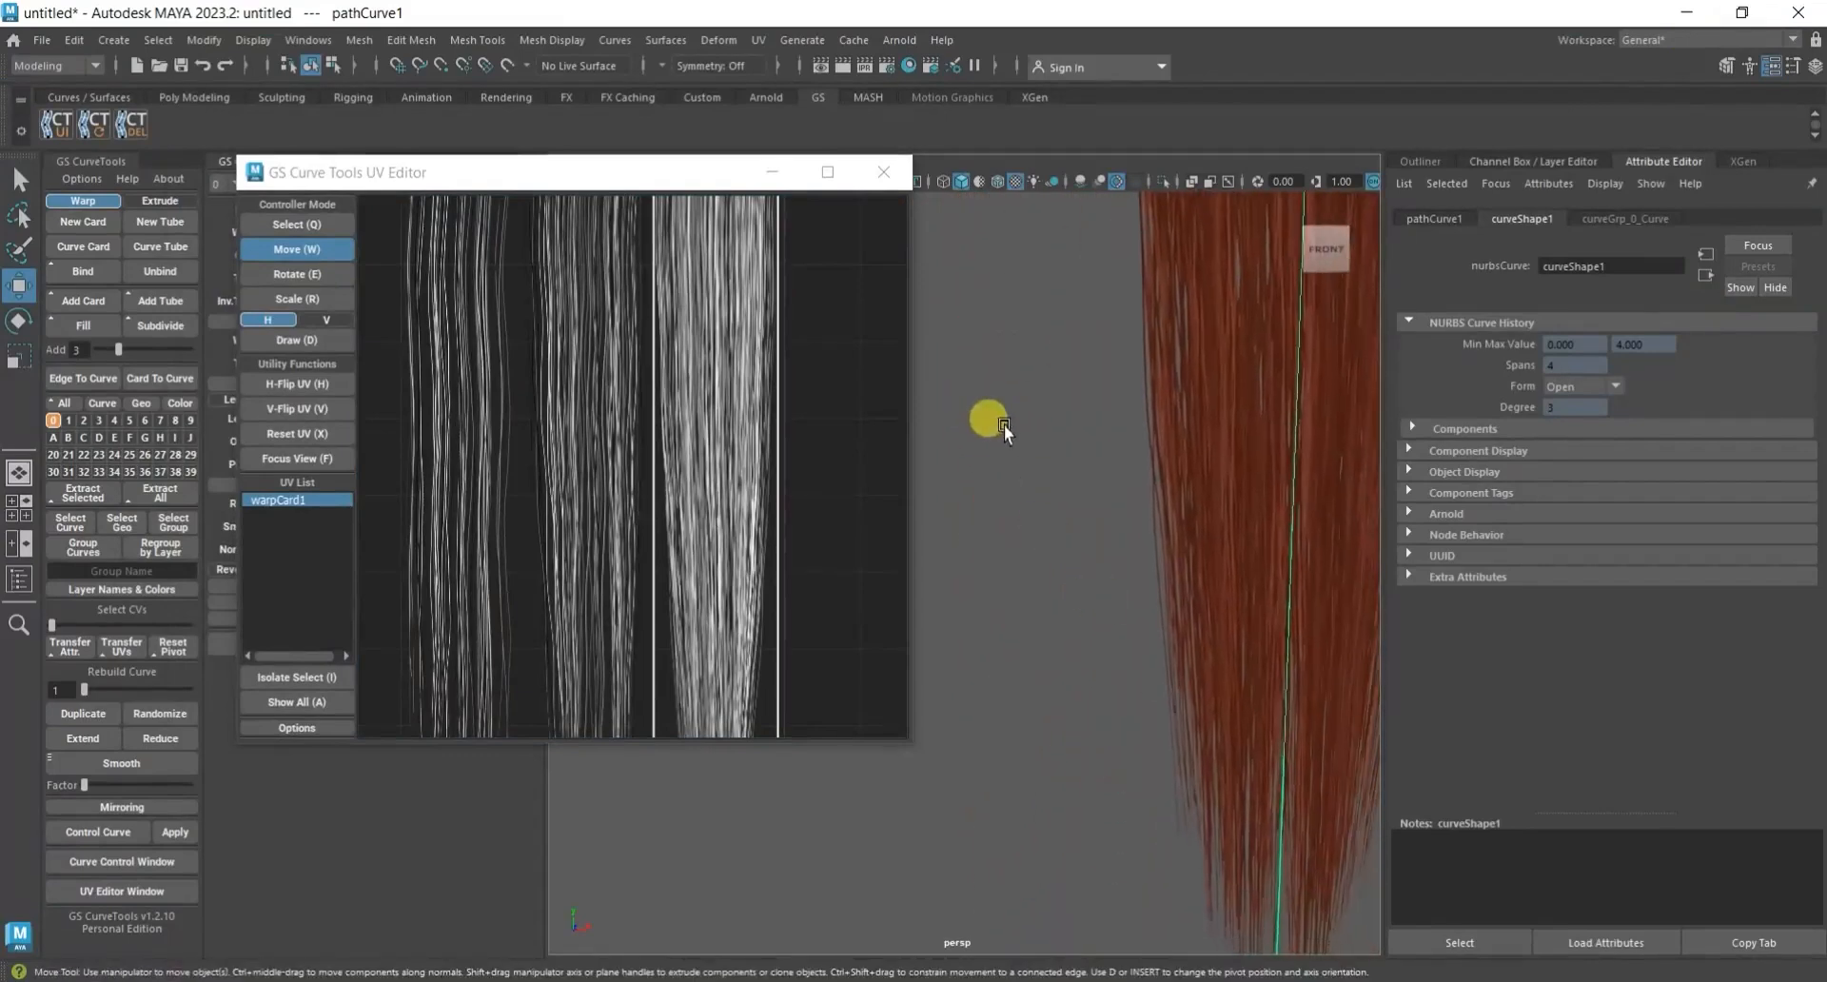
Review the whole hair card and its UV frame, then close the GS CurveTools UV Editor.
{"action": "scroll", "coordinate": [1190, 567], "scroll_direction": "down", "scroll_amount": 2}
{"action": "middle_click_drag", "start_coordinate": [1223, 474], "coordinate": [1138, 700], "text": "alt"}
{"action": "scroll", "coordinate": [1145, 651], "scroll_direction": "down", "scroll_amount": 5}
{"action": "middle_click_drag", "start_coordinate": [1106, 461], "coordinate": [1201, 500], "text": "alt"}
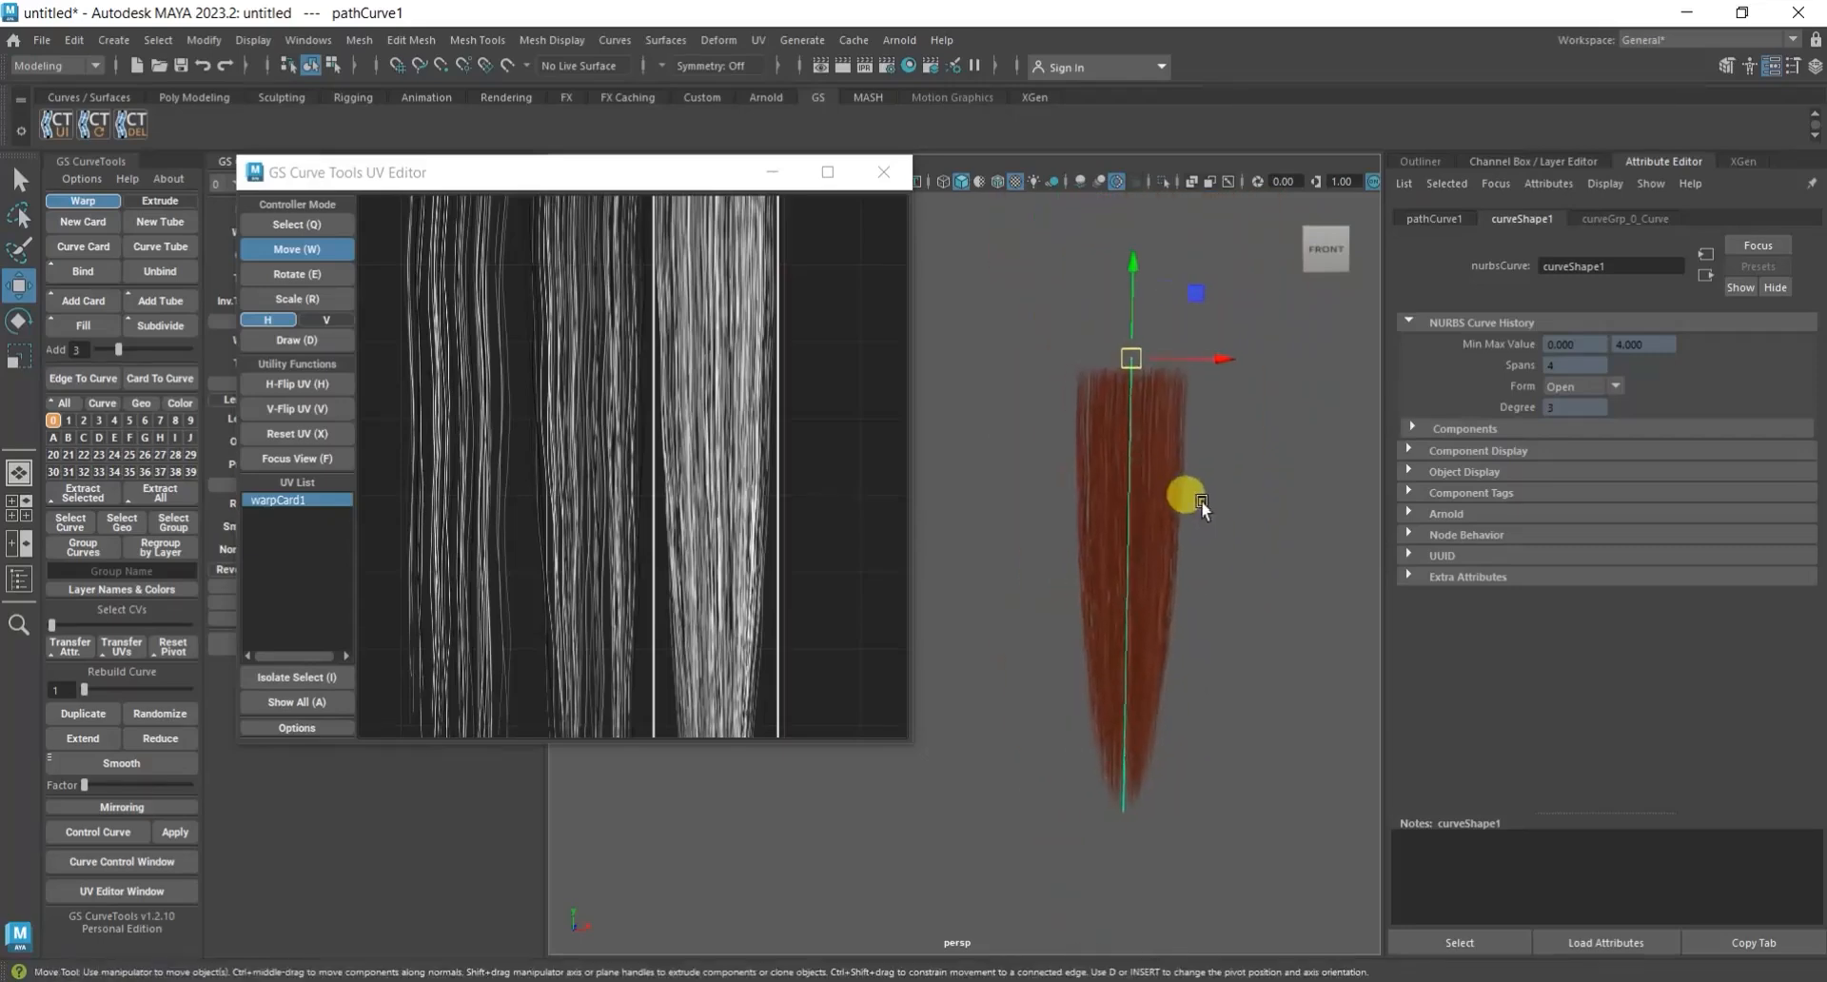
{"action": "left_click_drag", "start_coordinate": [1144, 596], "coordinate": [1207, 603], "text": "alt"}
{"action": "middle_click_drag", "start_coordinate": [1168, 596], "coordinate": [1233, 608], "text": "alt"}
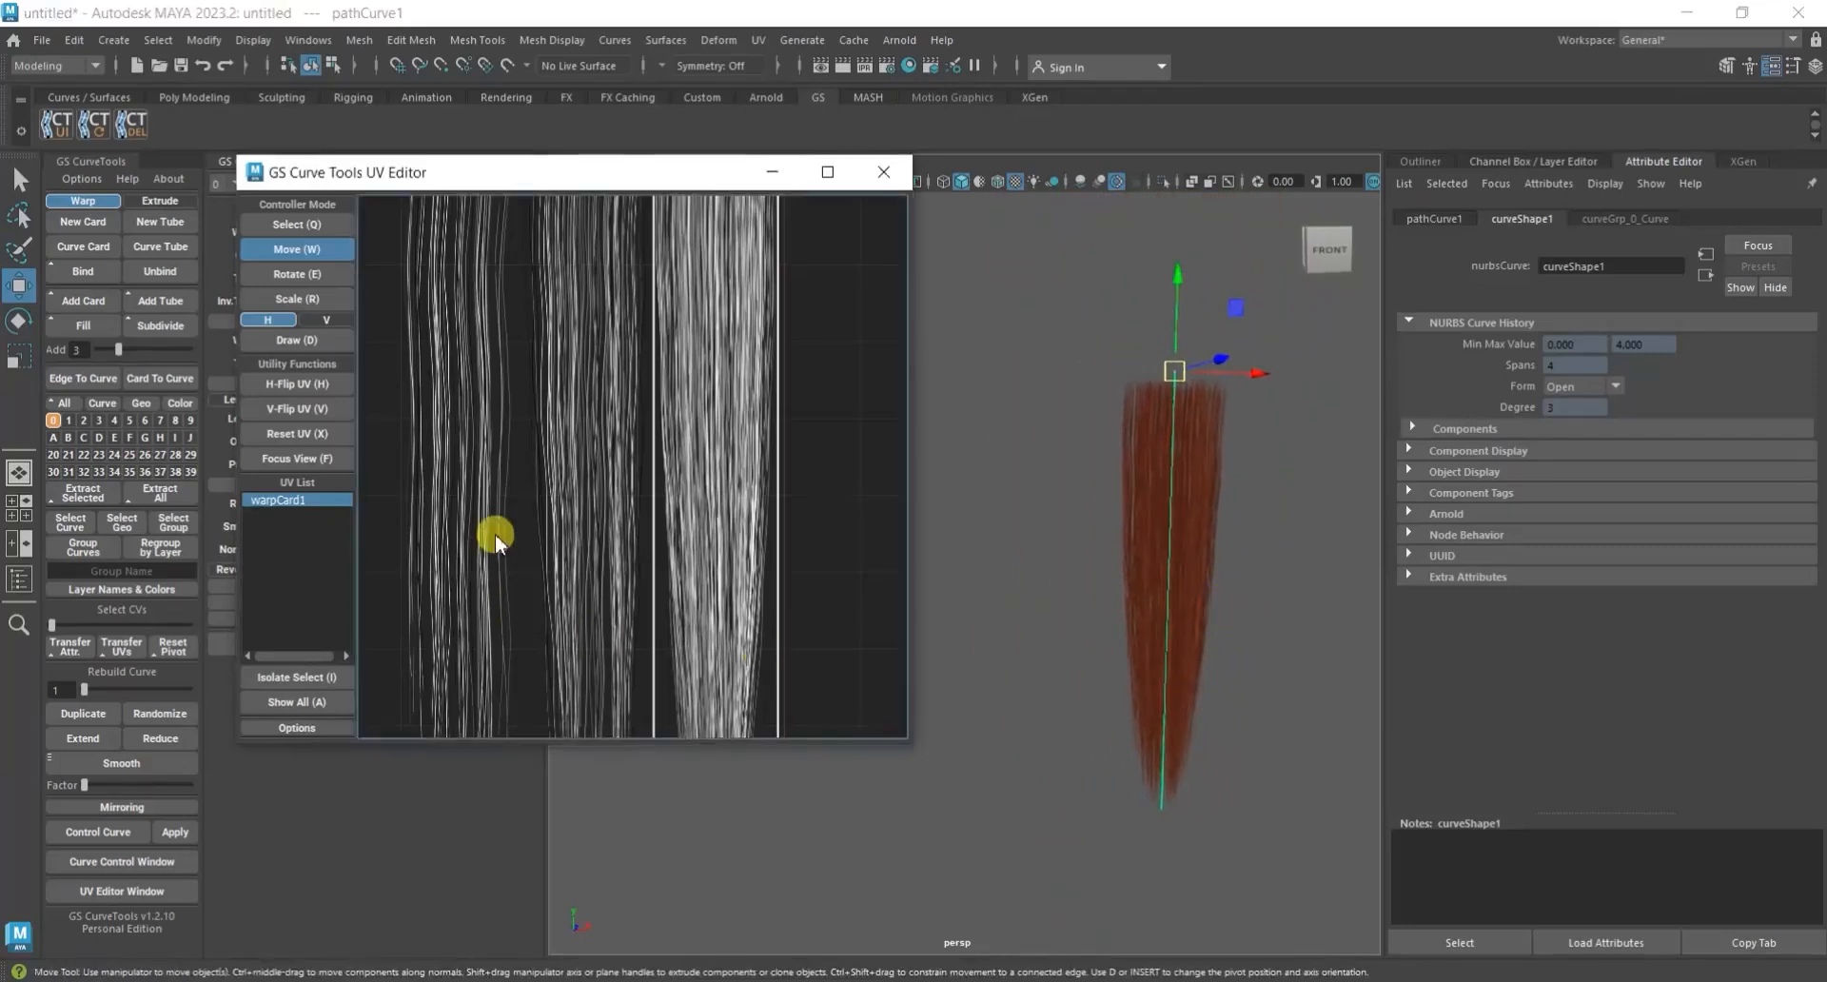
{"action": "scroll", "coordinate": [510, 521], "scroll_direction": "down", "scroll_amount": 3}
{"action": "scroll", "coordinate": [656, 533], "scroll_direction": "down", "scroll_amount": 3}
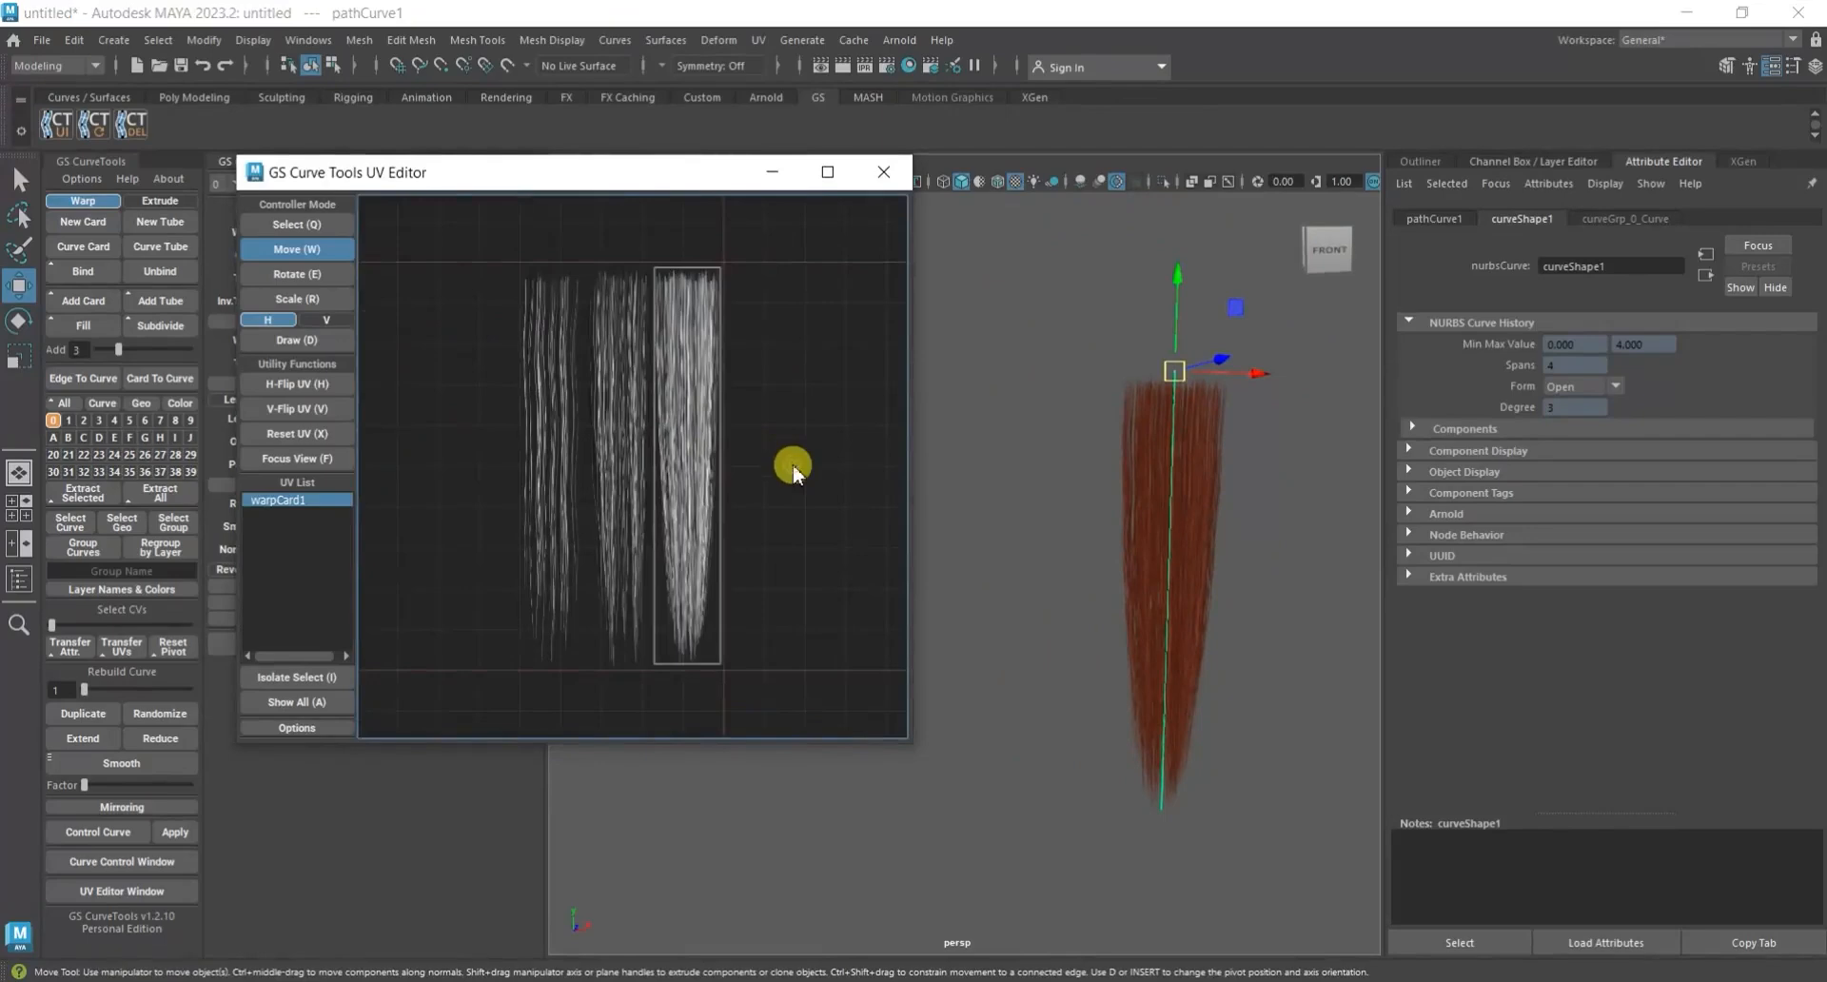
{"action": "left_click", "coordinate": [883, 172]}
{"action": "left_click", "coordinate": [1101, 510]}
{"action": "left_click_drag", "start_coordinate": [1248, 578], "coordinate": [1116, 597]}
{"action": "middle_click_drag", "start_coordinate": [1035, 505], "coordinate": [998, 496], "text": "alt"}
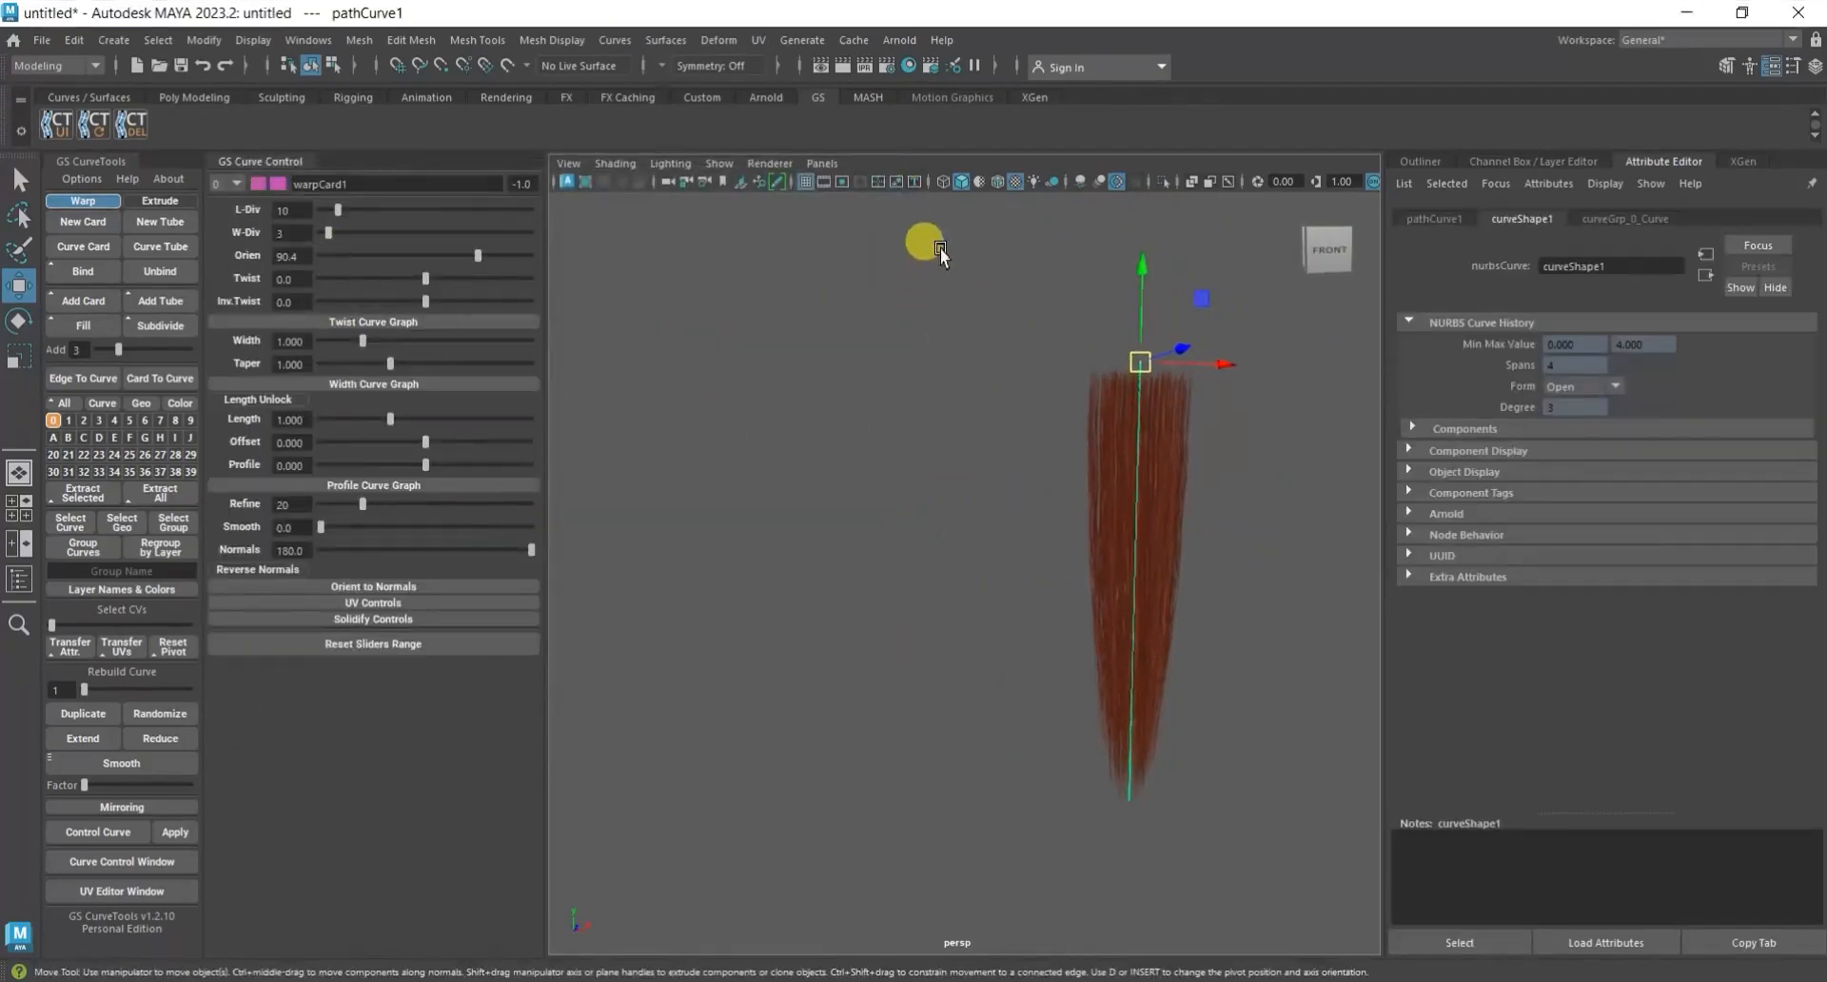
Show the wireframe over the shaded hair card and set its length divisions (L-Div) to 18.
{"action": "left_click", "coordinate": [997, 181]}
{"action": "middle_click_drag", "start_coordinate": [1085, 600], "coordinate": [998, 579], "text": "alt"}
{"action": "scroll", "coordinate": [1215, 573], "scroll_direction": "down", "scroll_amount": 5}
{"action": "left_click_drag", "start_coordinate": [1039, 700], "coordinate": [999, 723], "text": "alt"}
{"action": "scroll", "coordinate": [997, 654], "scroll_direction": "up", "scroll_amount": 5}
{"action": "middle_click_drag", "start_coordinate": [1091, 643], "coordinate": [1019, 649], "text": "alt"}
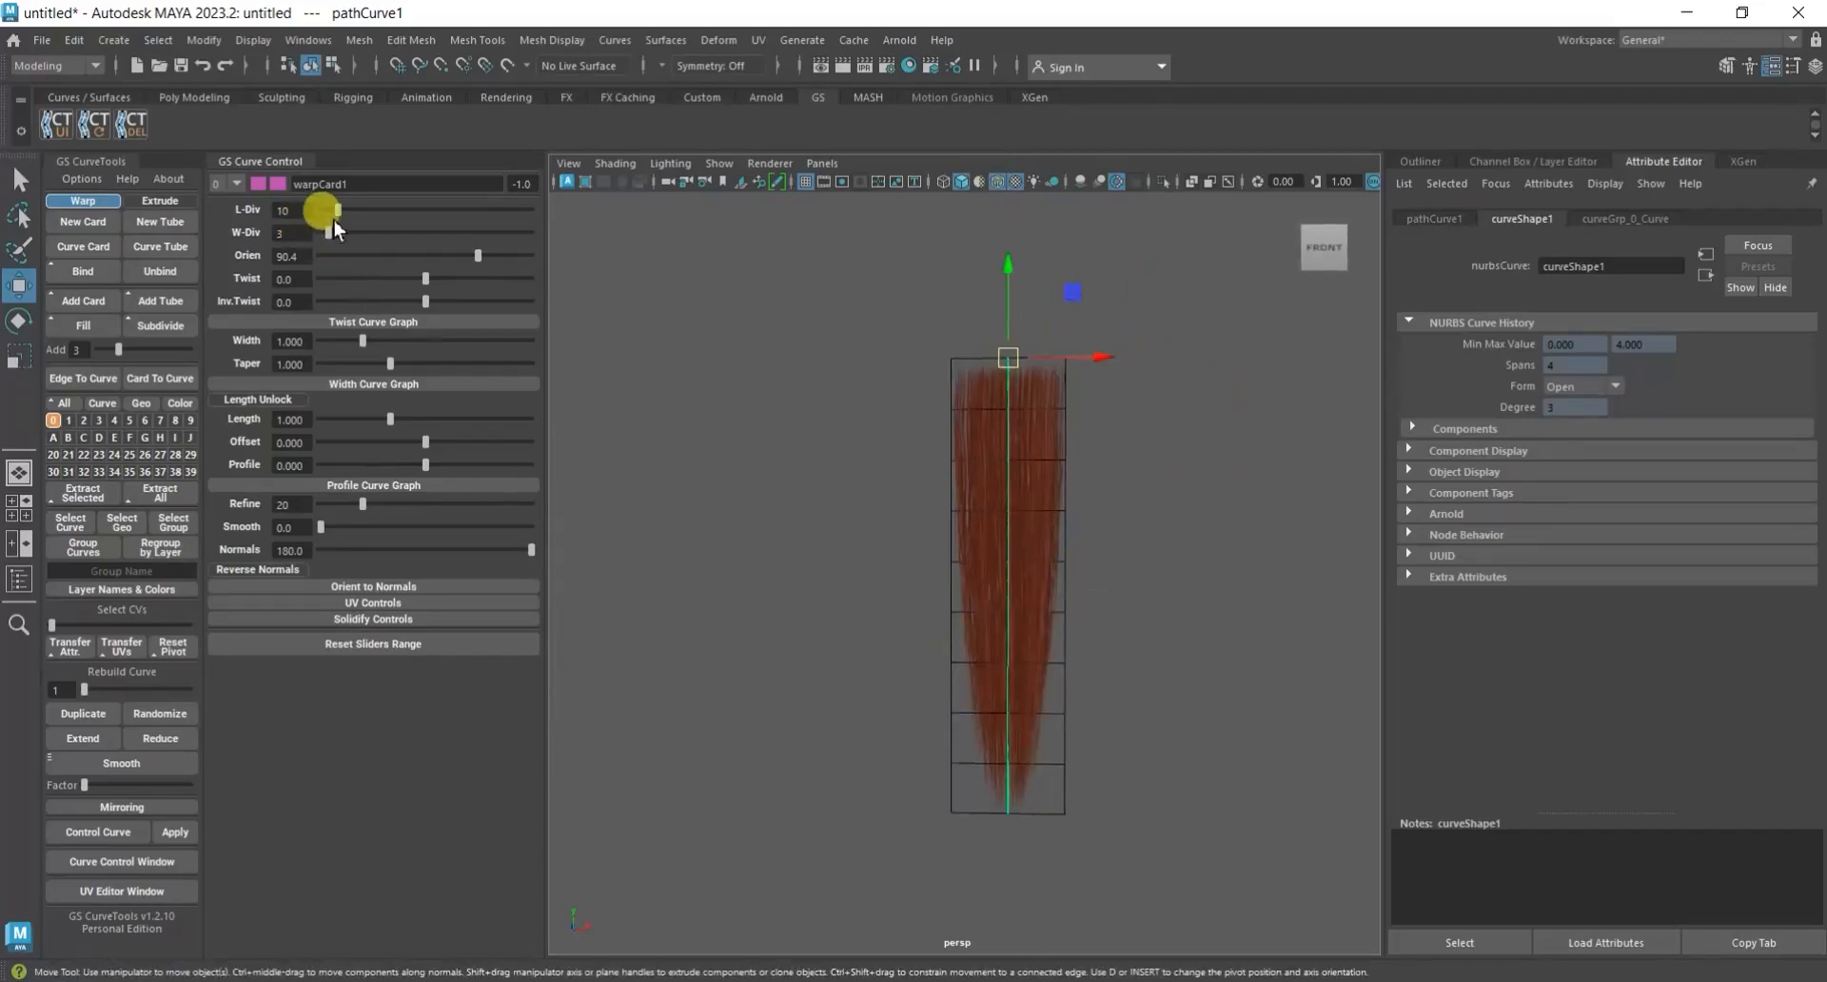
{"action": "left_click_drag", "start_coordinate": [346, 217], "coordinate": [346, 219]}
{"action": "double_click", "coordinate": [300, 209]}
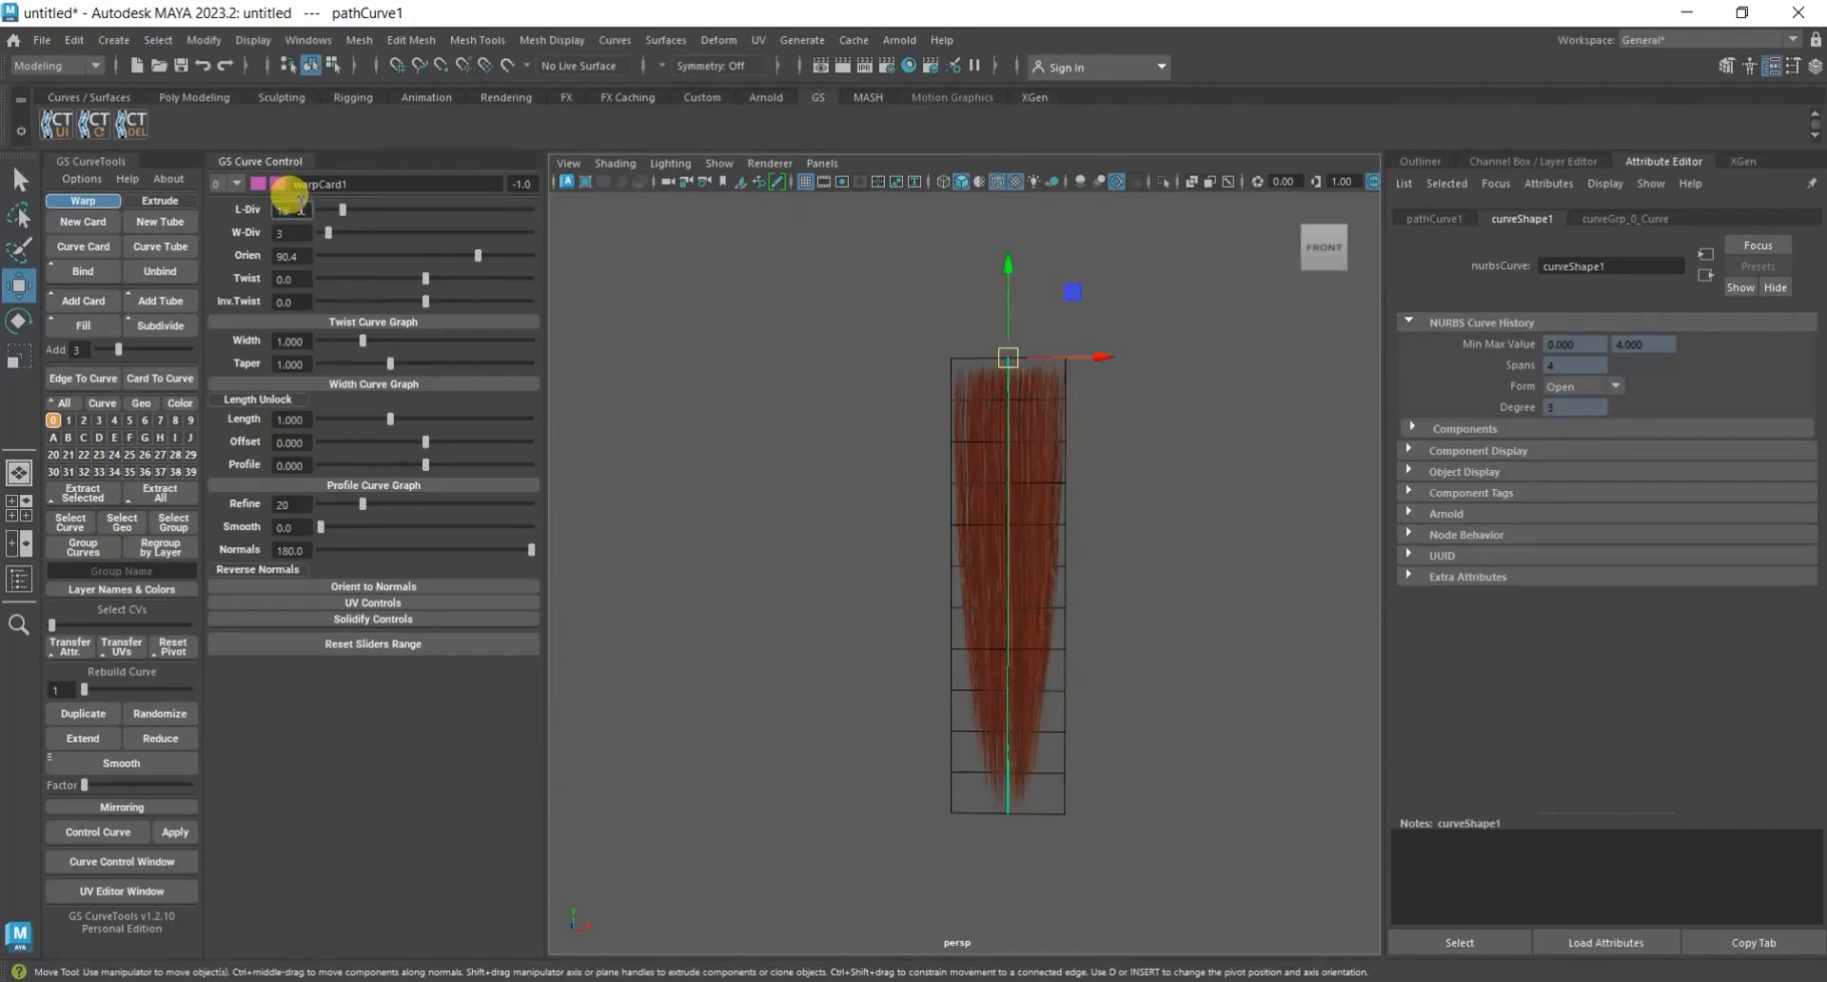
{"action": "type", "text": "18"}
{"action": "key", "text": "Return"}
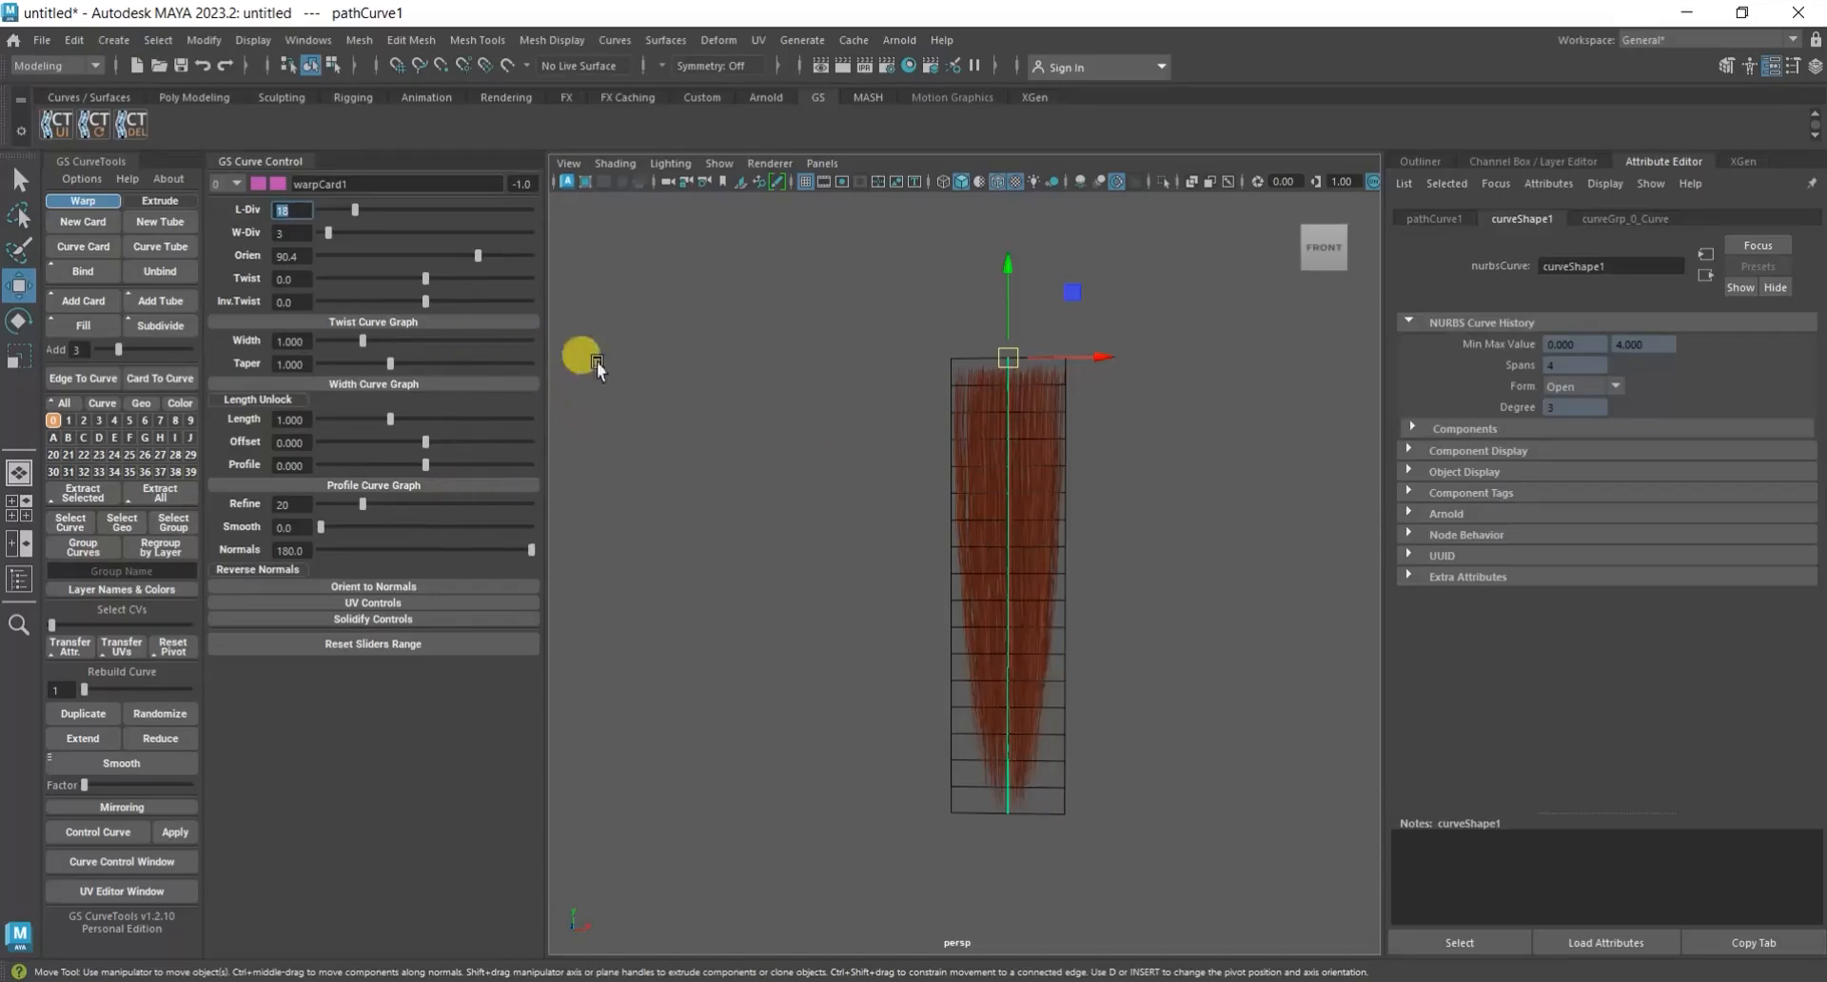
Bend the hair card's cross-section by setting its Profile value to 0.3.
{"action": "left_click_drag", "start_coordinate": [423, 466], "coordinate": [581, 489]}
{"action": "left_click_drag", "start_coordinate": [932, 608], "coordinate": [1014, 671], "text": "alt"}
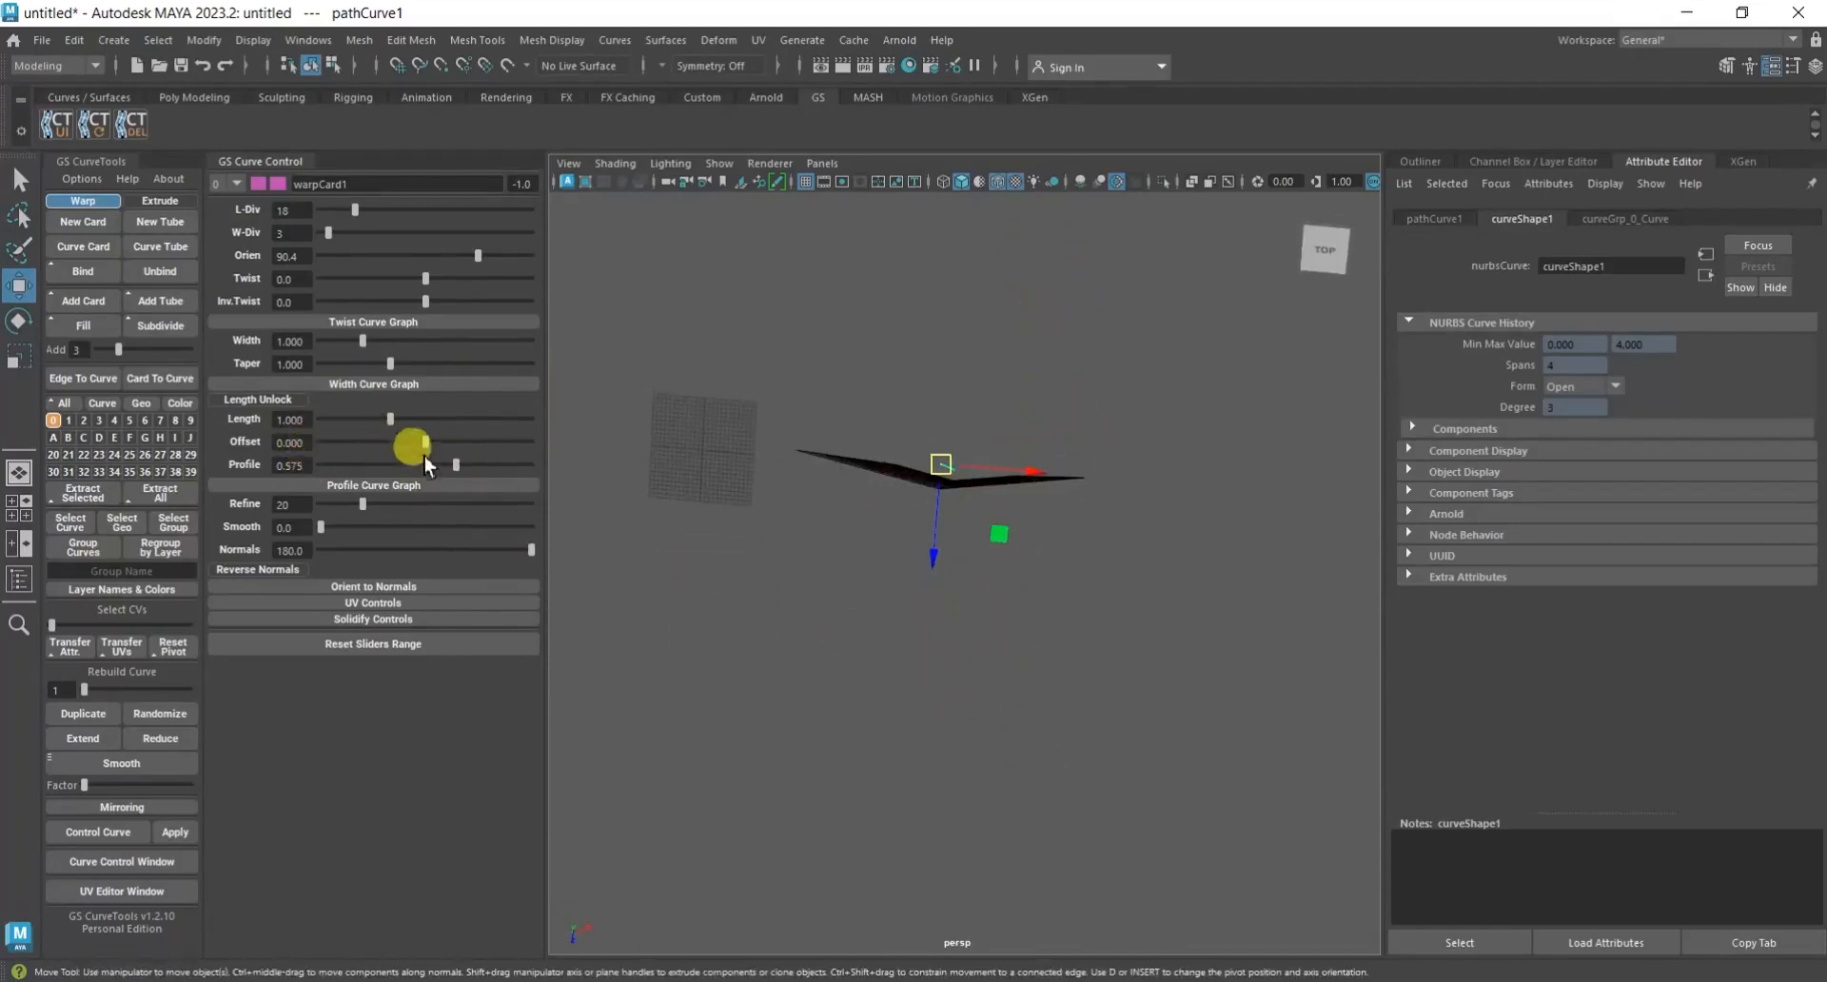
{"action": "left_click_drag", "start_coordinate": [464, 465], "coordinate": [434, 469]}
{"action": "left_click_drag", "start_coordinate": [952, 571], "coordinate": [1185, 494], "text": "alt"}
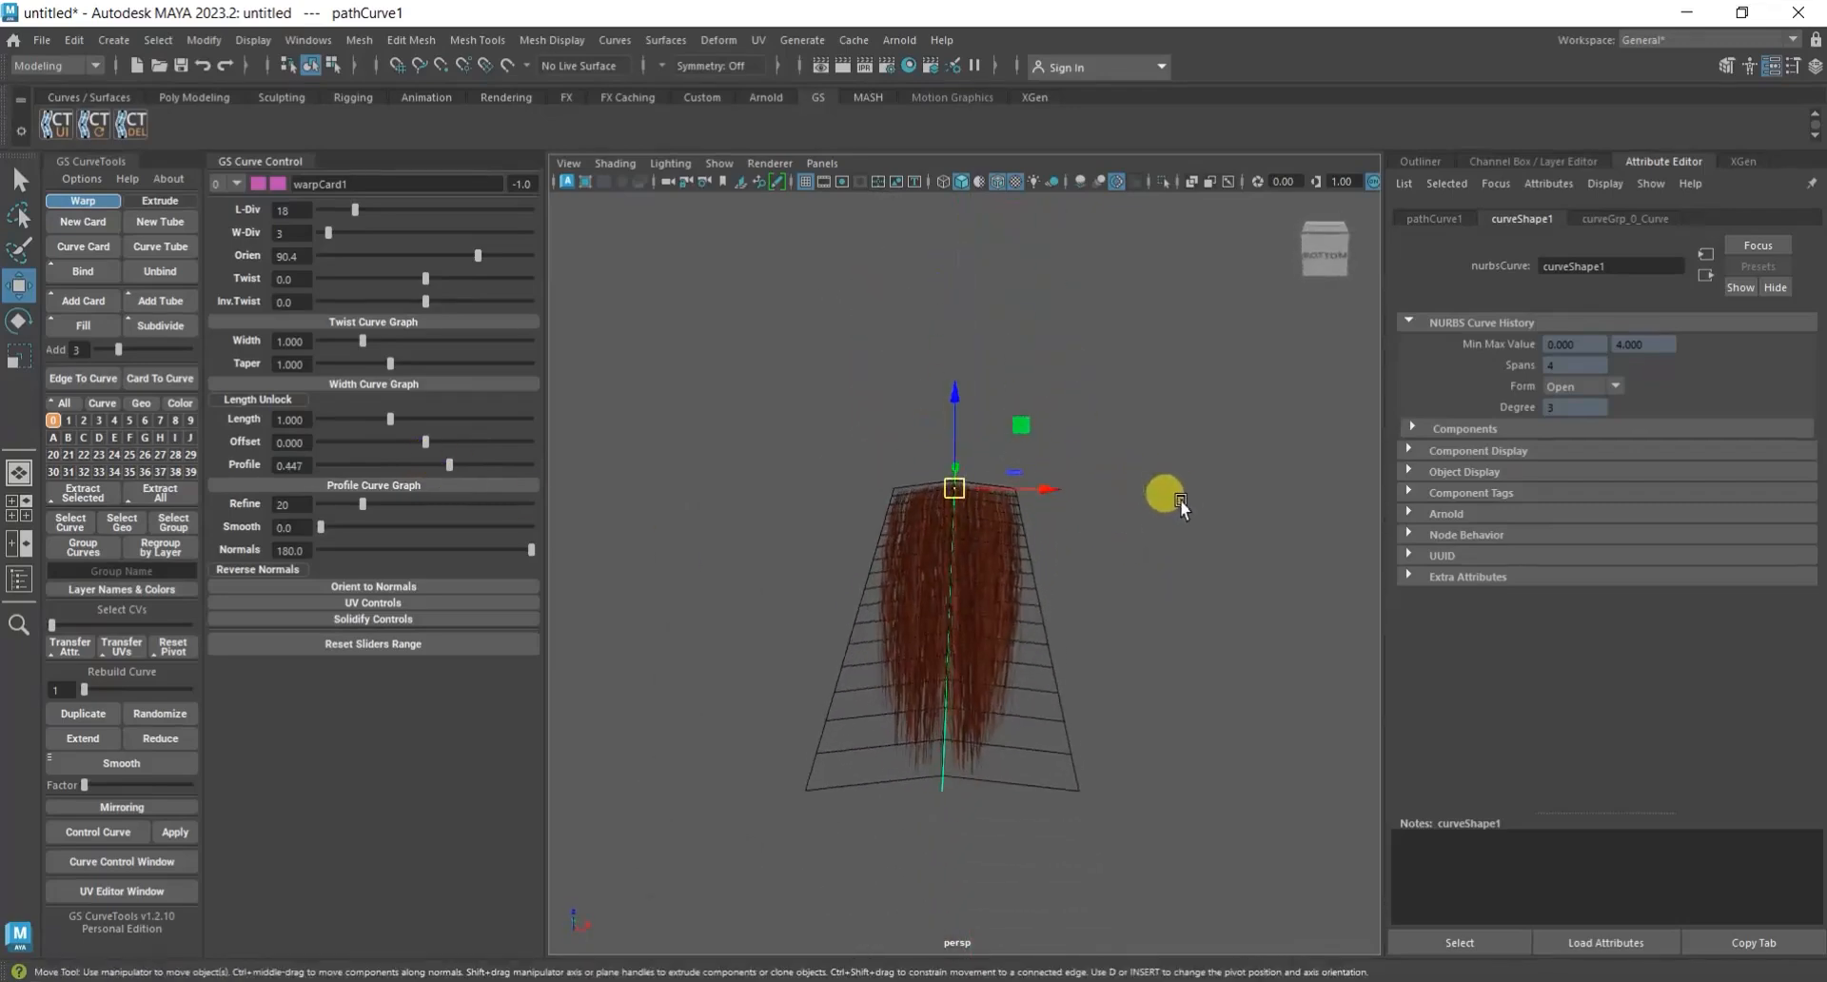
{"action": "type", "text": "0.3"}
{"action": "key", "text": "Return"}
Shape warpCard1's Profile Curve Graph so it rises smoothly from zero at the start to the flat middle level, then collapse the graph.
{"action": "left_click_drag", "start_coordinate": [1113, 582], "coordinate": [1115, 614], "text": "alt"}
{"action": "left_click_drag", "start_coordinate": [991, 499], "coordinate": [1035, 600], "text": "alt"}
{"action": "left_click", "coordinate": [362, 485]}
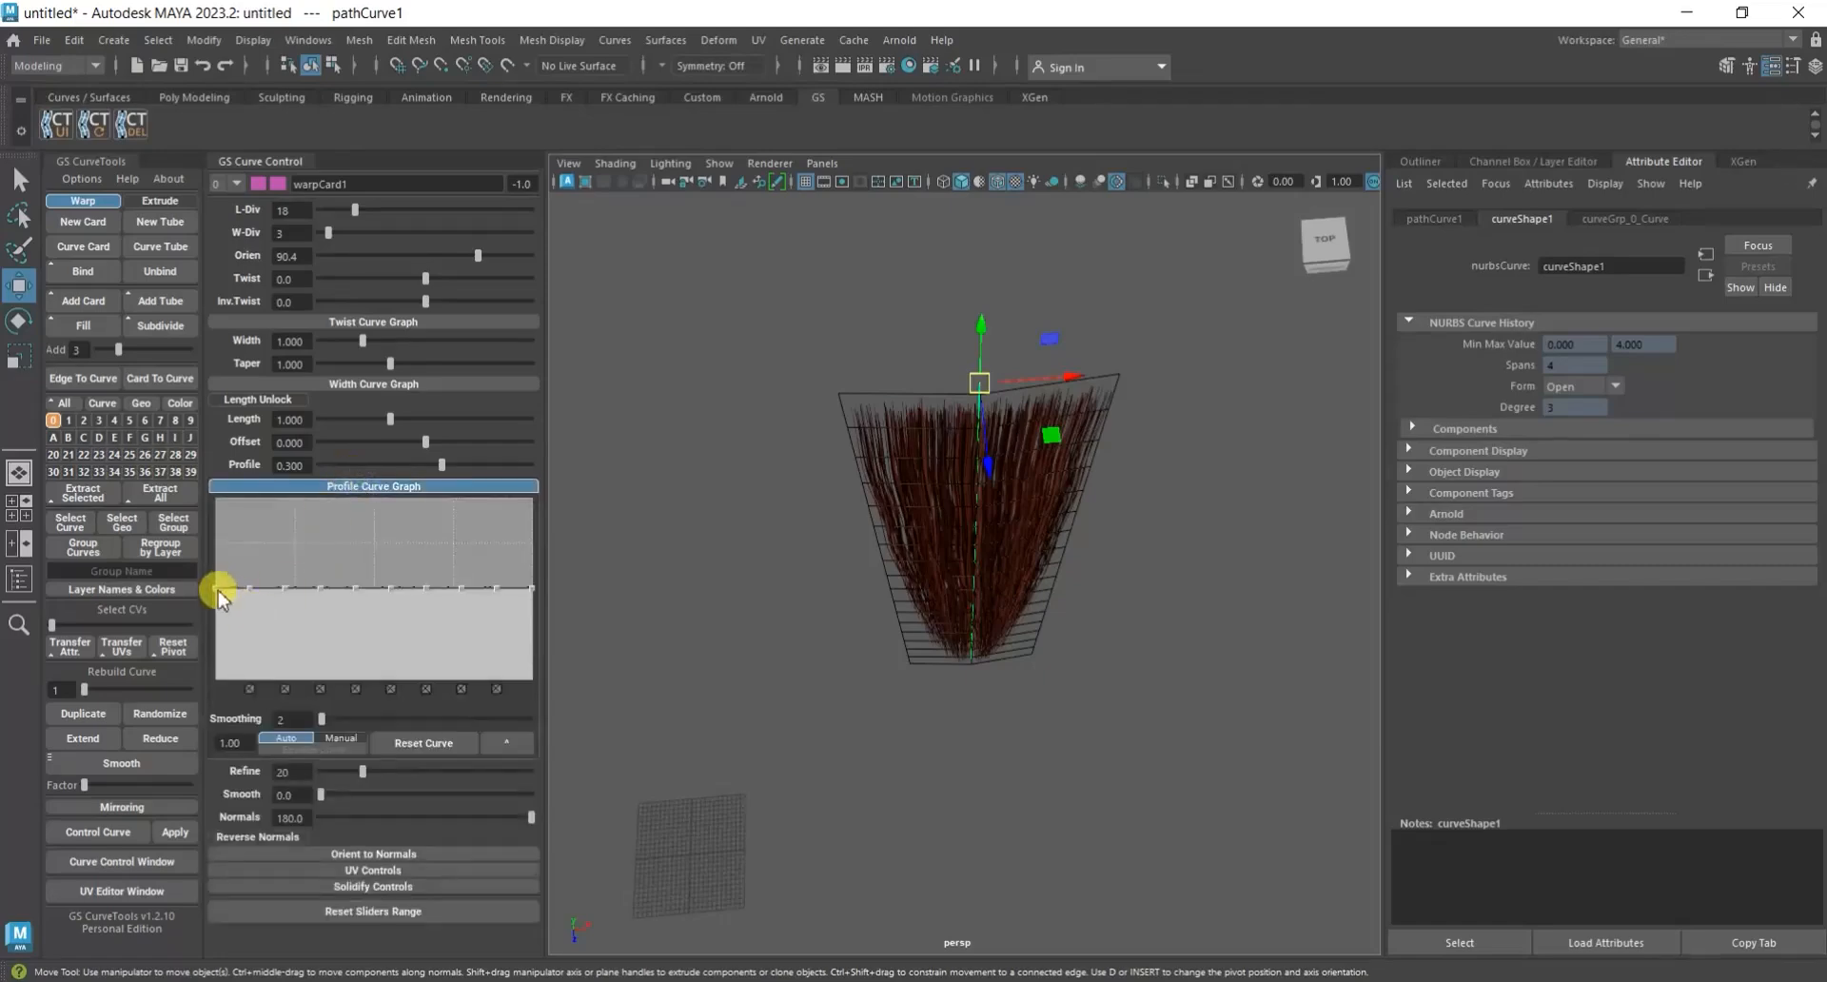
{"action": "left_click_drag", "start_coordinate": [257, 594], "coordinate": [239, 639]}
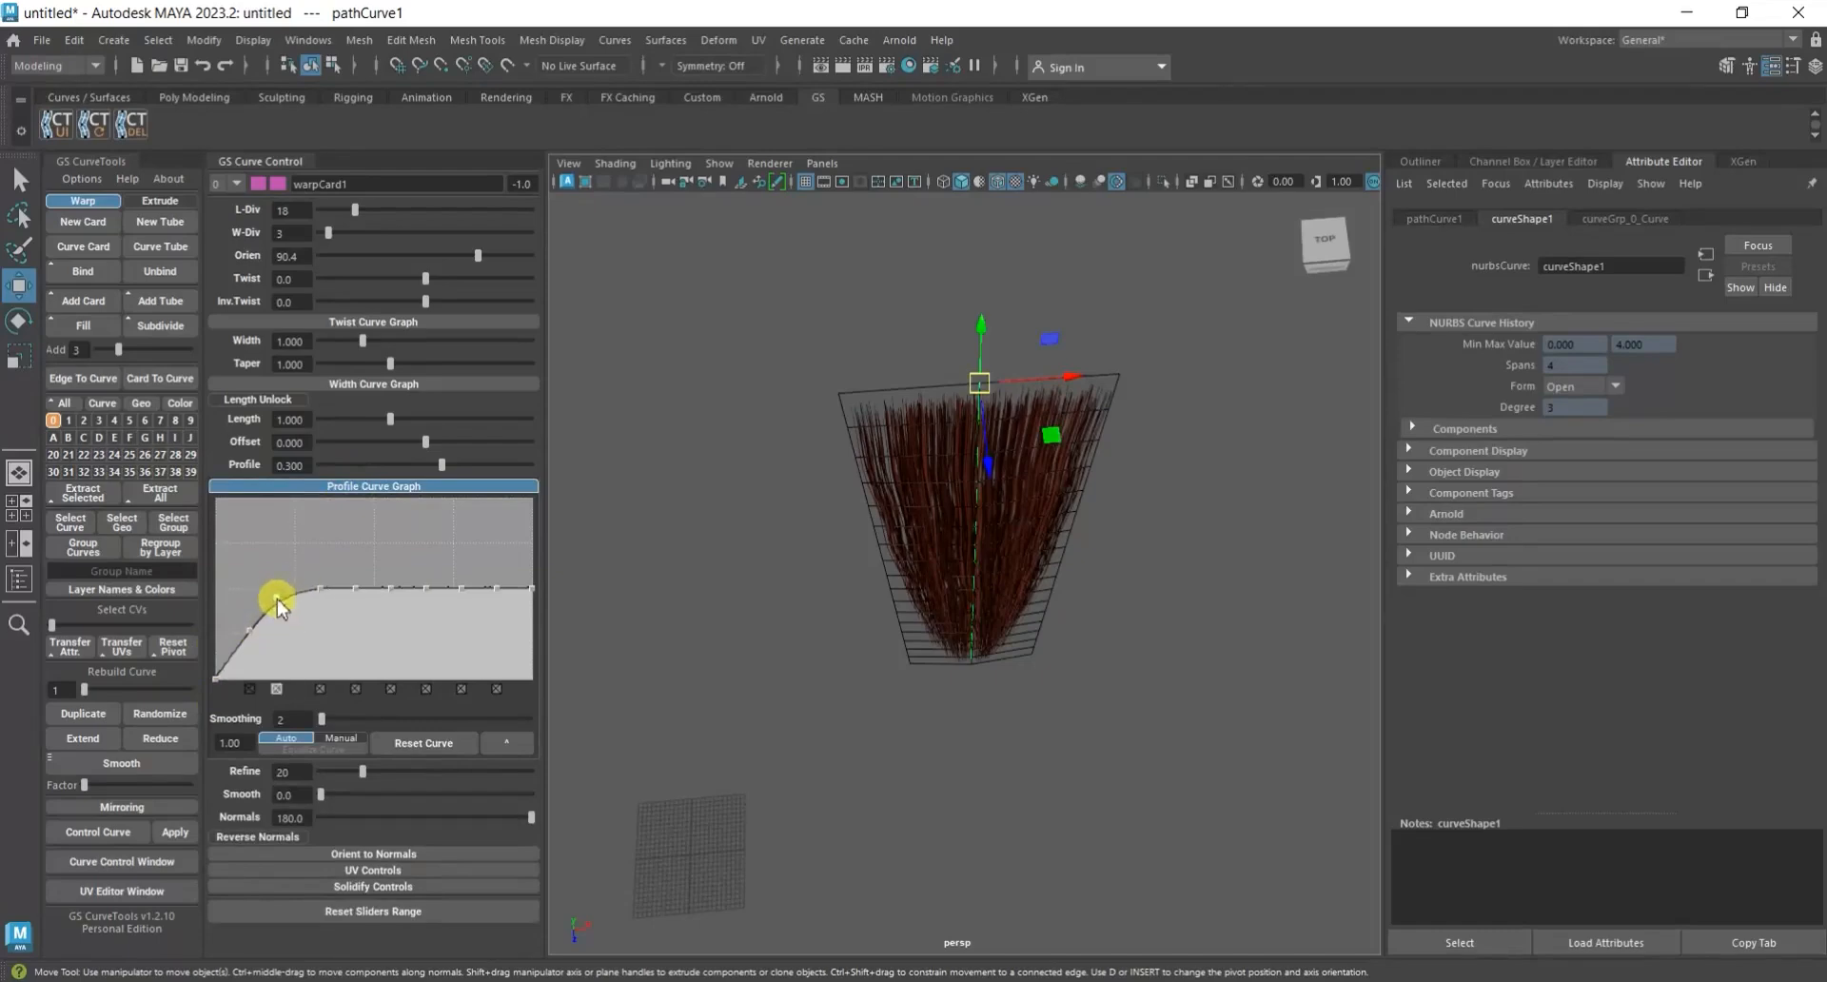
{"action": "left_click_drag", "start_coordinate": [250, 633], "coordinate": [250, 629]}
{"action": "left_click_drag", "start_coordinate": [774, 640], "coordinate": [1089, 643], "text": "alt"}
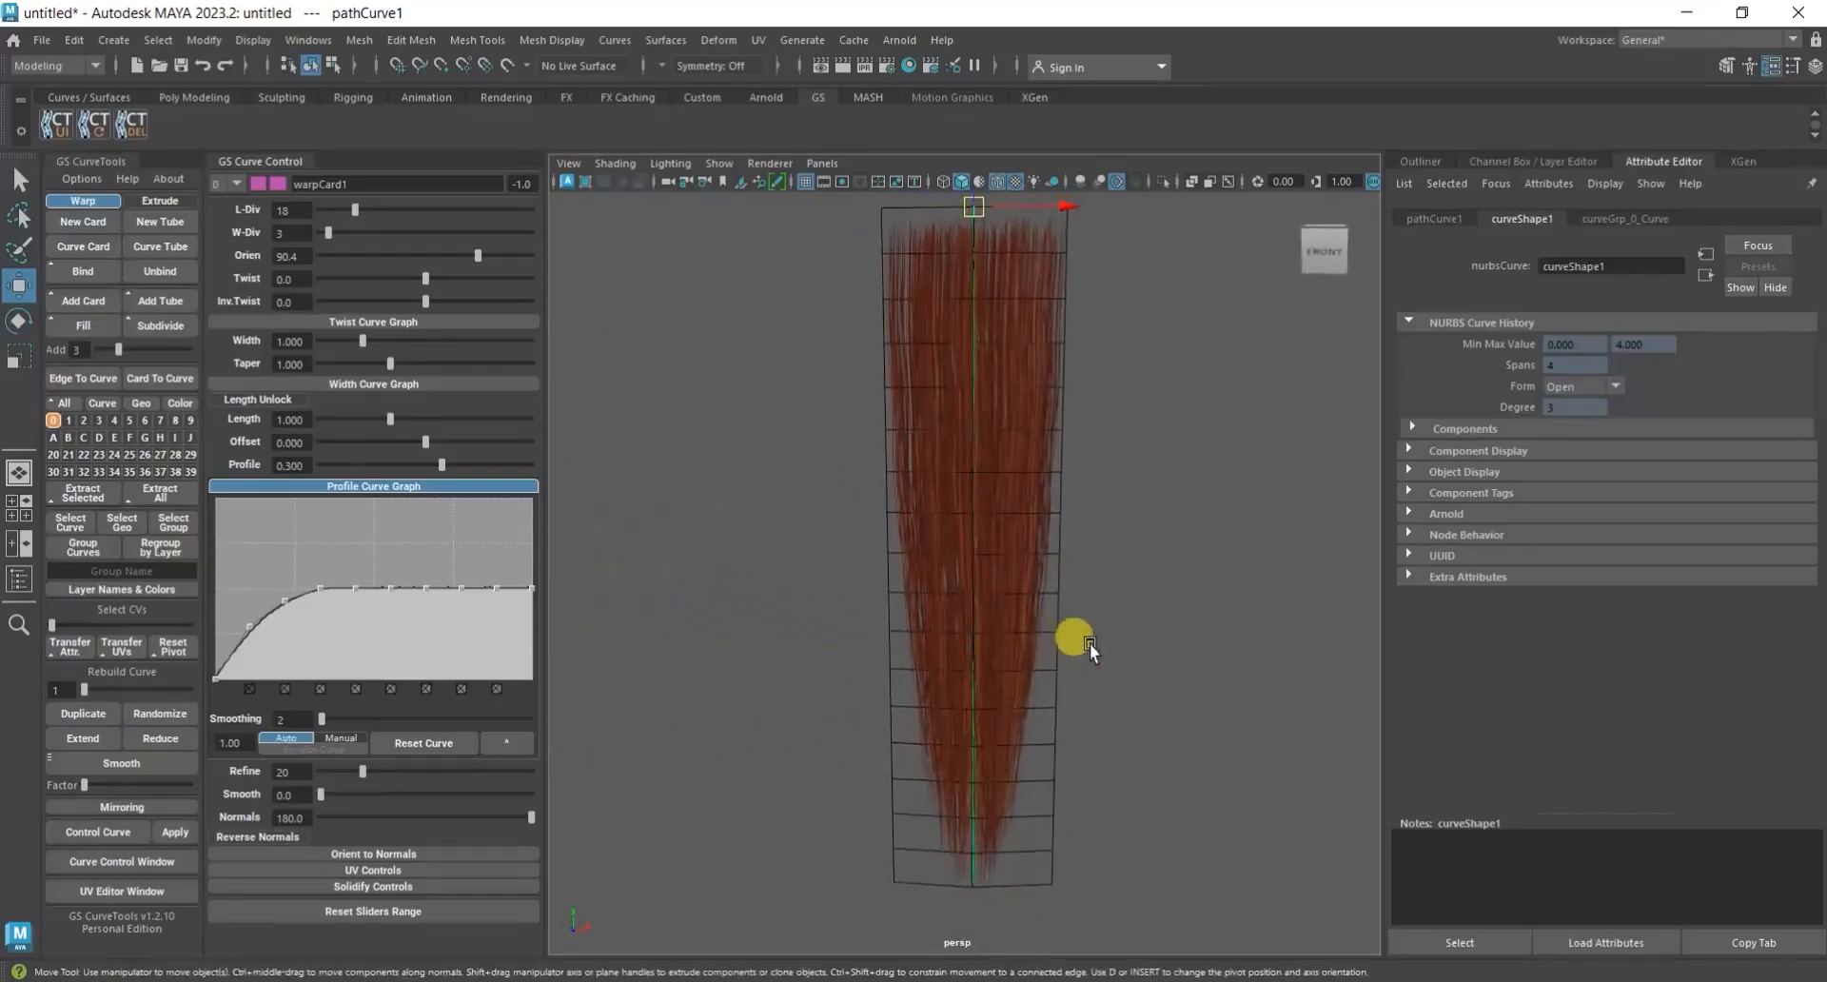
{"action": "left_click", "coordinate": [386, 487]}
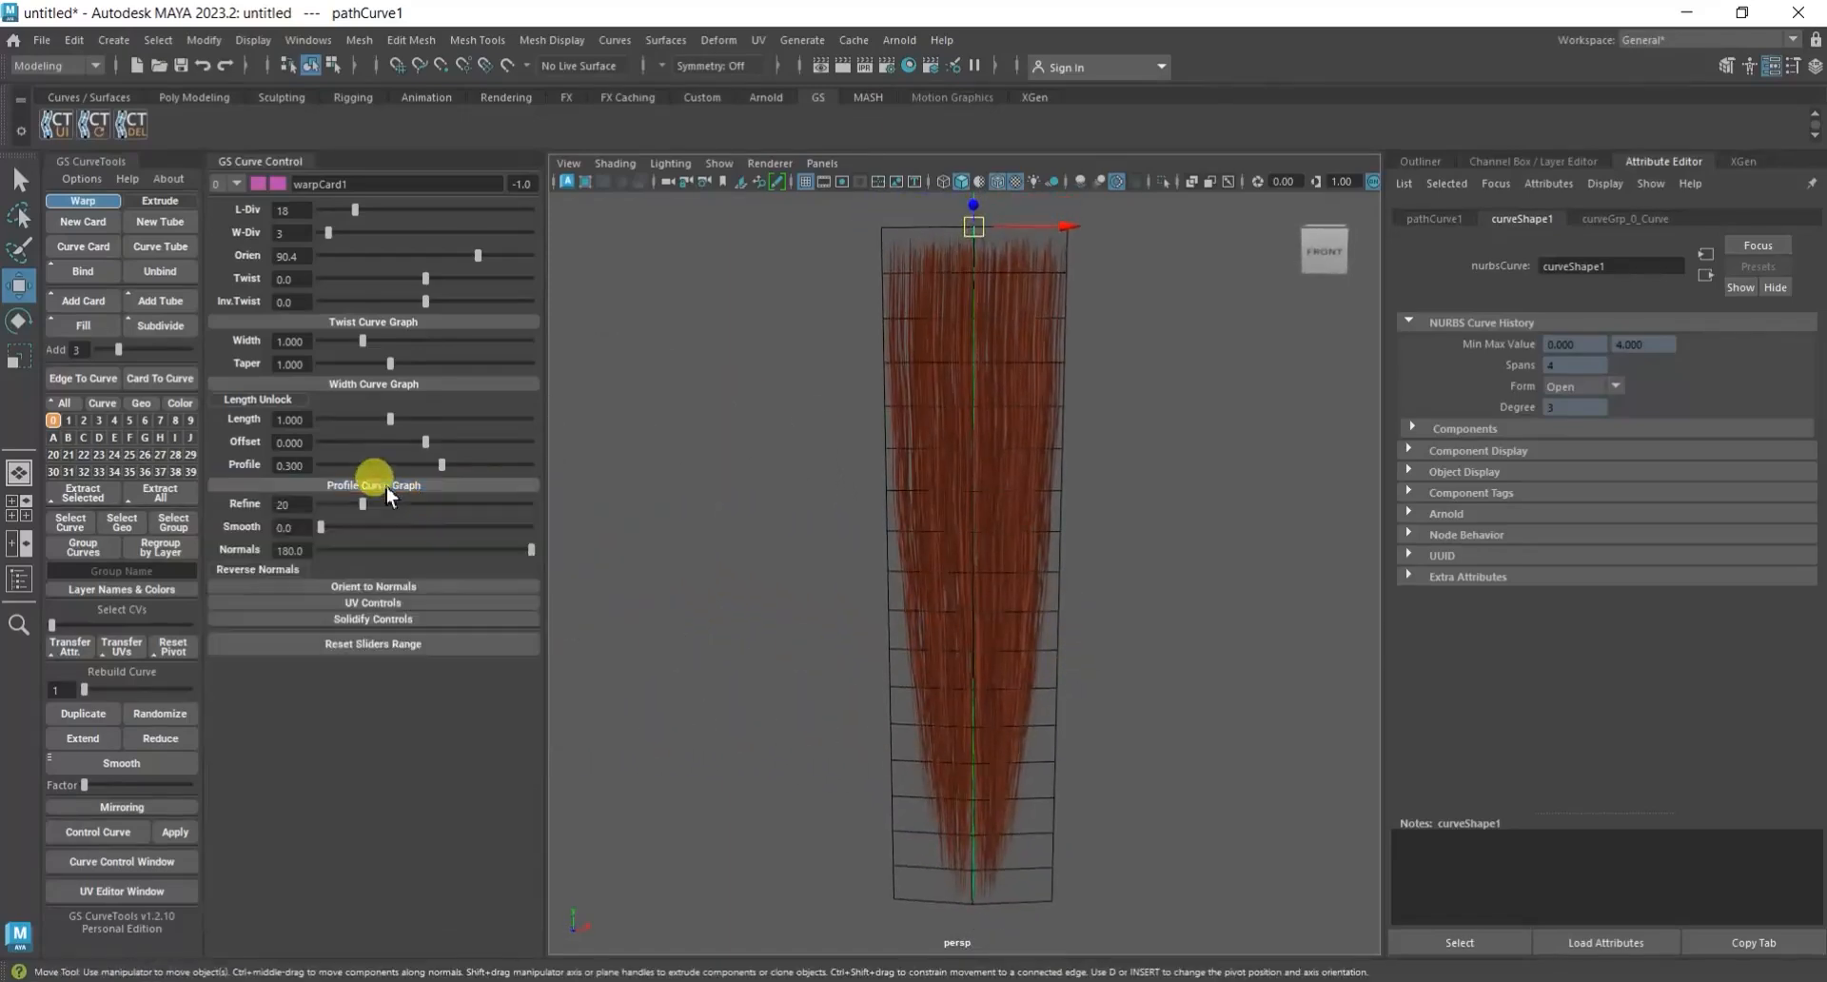
Hide the wireframe overlay, check the curved hair card in the viewport and deselect it.
{"action": "left_click", "coordinate": [997, 185]}
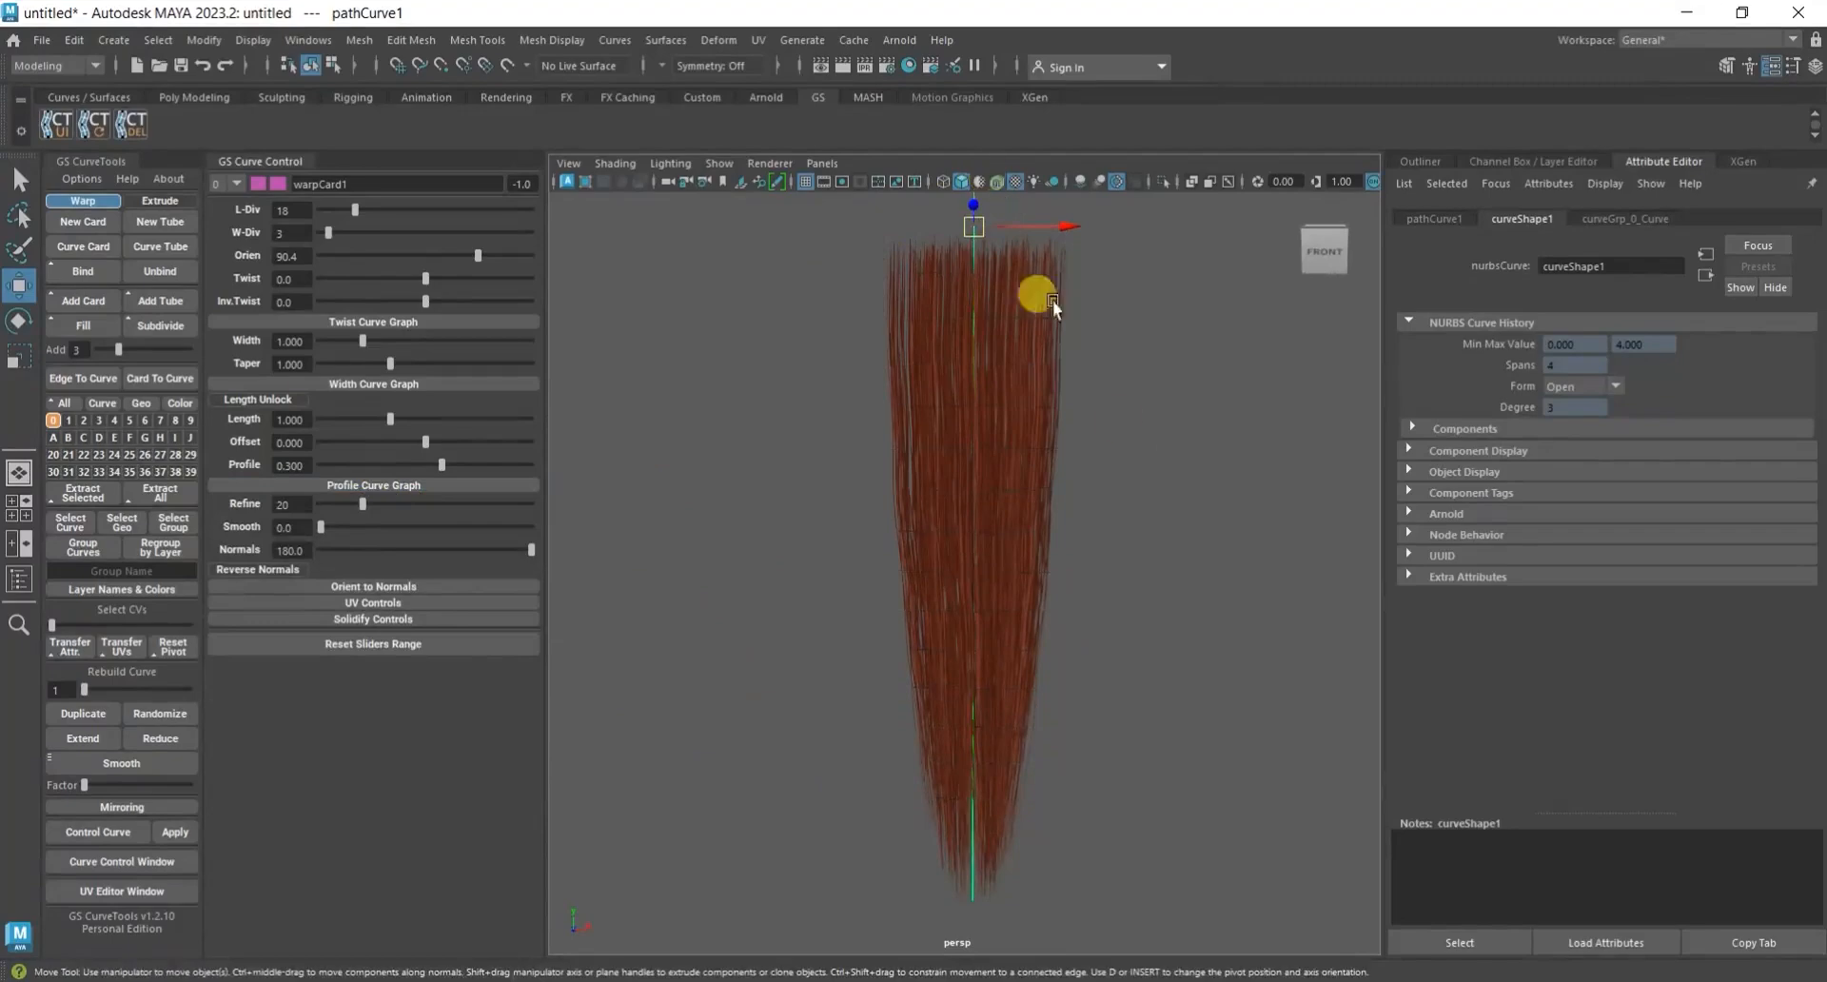
{"action": "mouse_move", "coordinate": [1137, 666]}
{"action": "left_mouse_down", "text": "alt"}
{"action": "mouse_move", "coordinate": [1180, 671]}
{"action": "mouse_move", "coordinate": [1163, 625]}
{"action": "left_mouse_up", "text": "alt"}
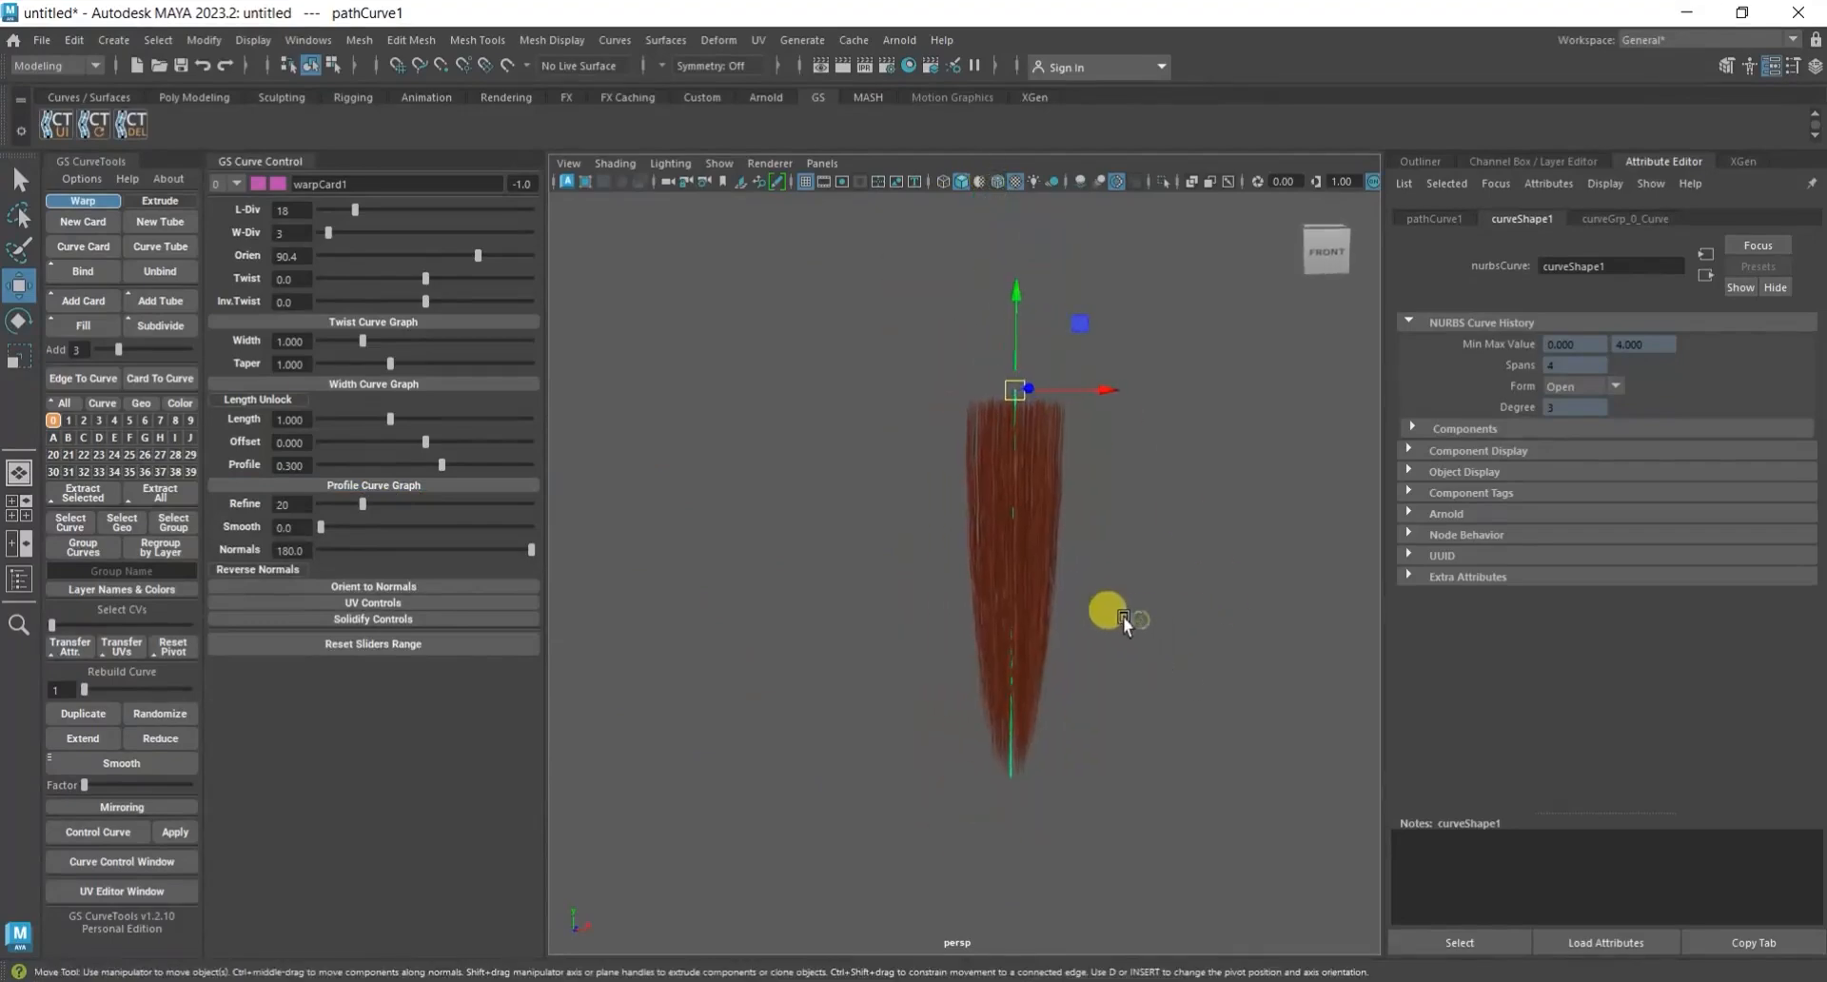
{"action": "left_click_drag", "start_coordinate": [1105, 552], "coordinate": [885, 636]}
{"action": "scroll", "coordinate": [1014, 640], "scroll_direction": "up", "scroll_amount": 4}
{"action": "middle_click_drag", "start_coordinate": [1011, 643], "coordinate": [983, 630], "text": "alt"}
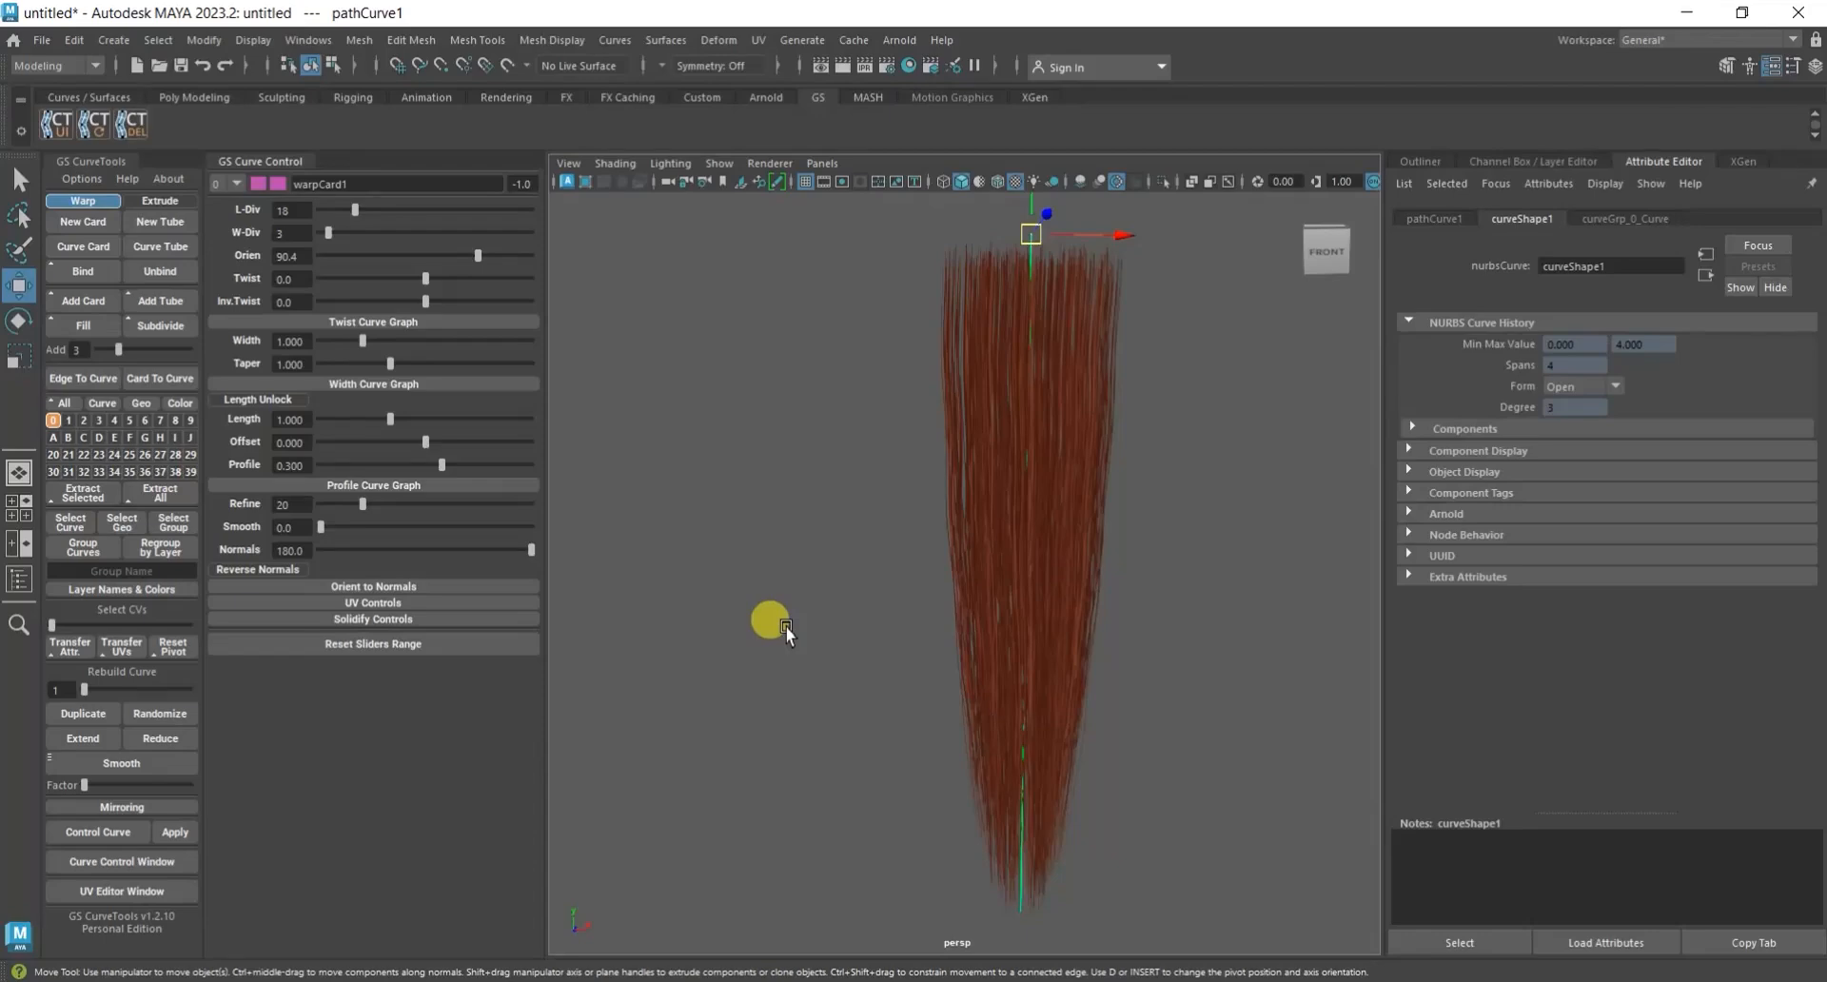
{"action": "left_click", "coordinate": [870, 603]}
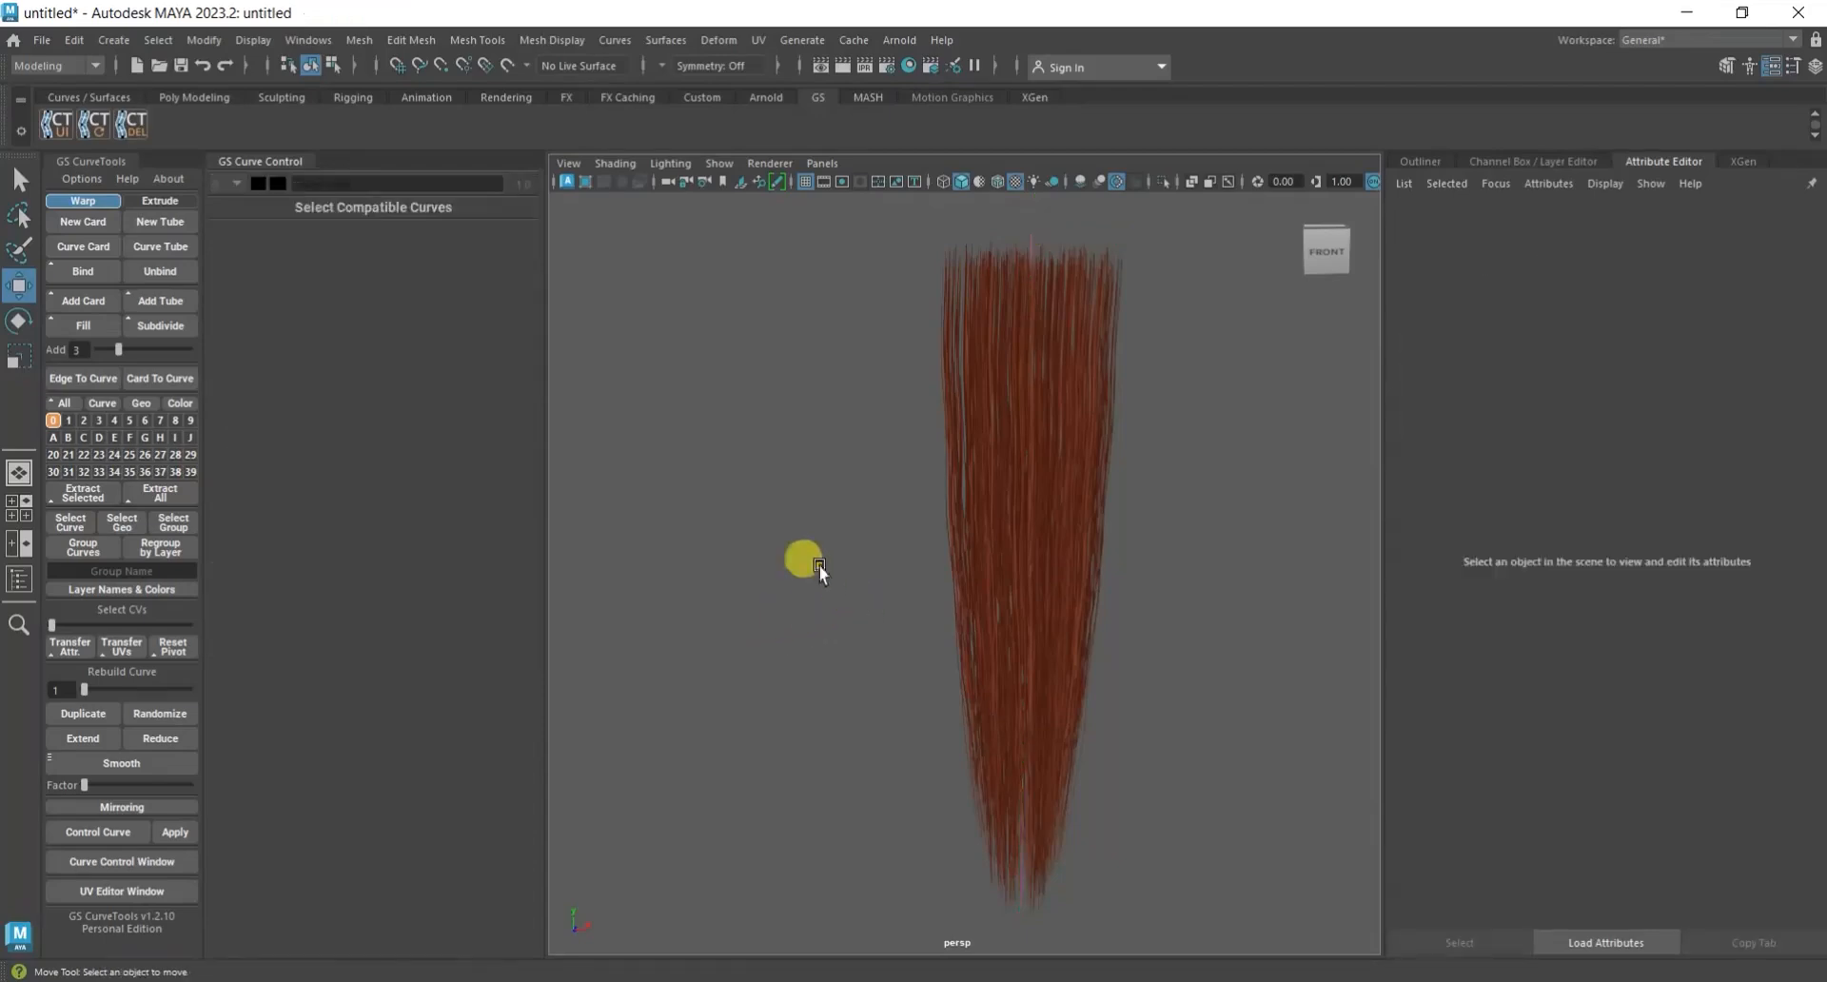
Start setting the project, browse to the hair07 folder on the Desktop and enter hair07 as the directory.
{"action": "left_click", "coordinate": [42, 40]}
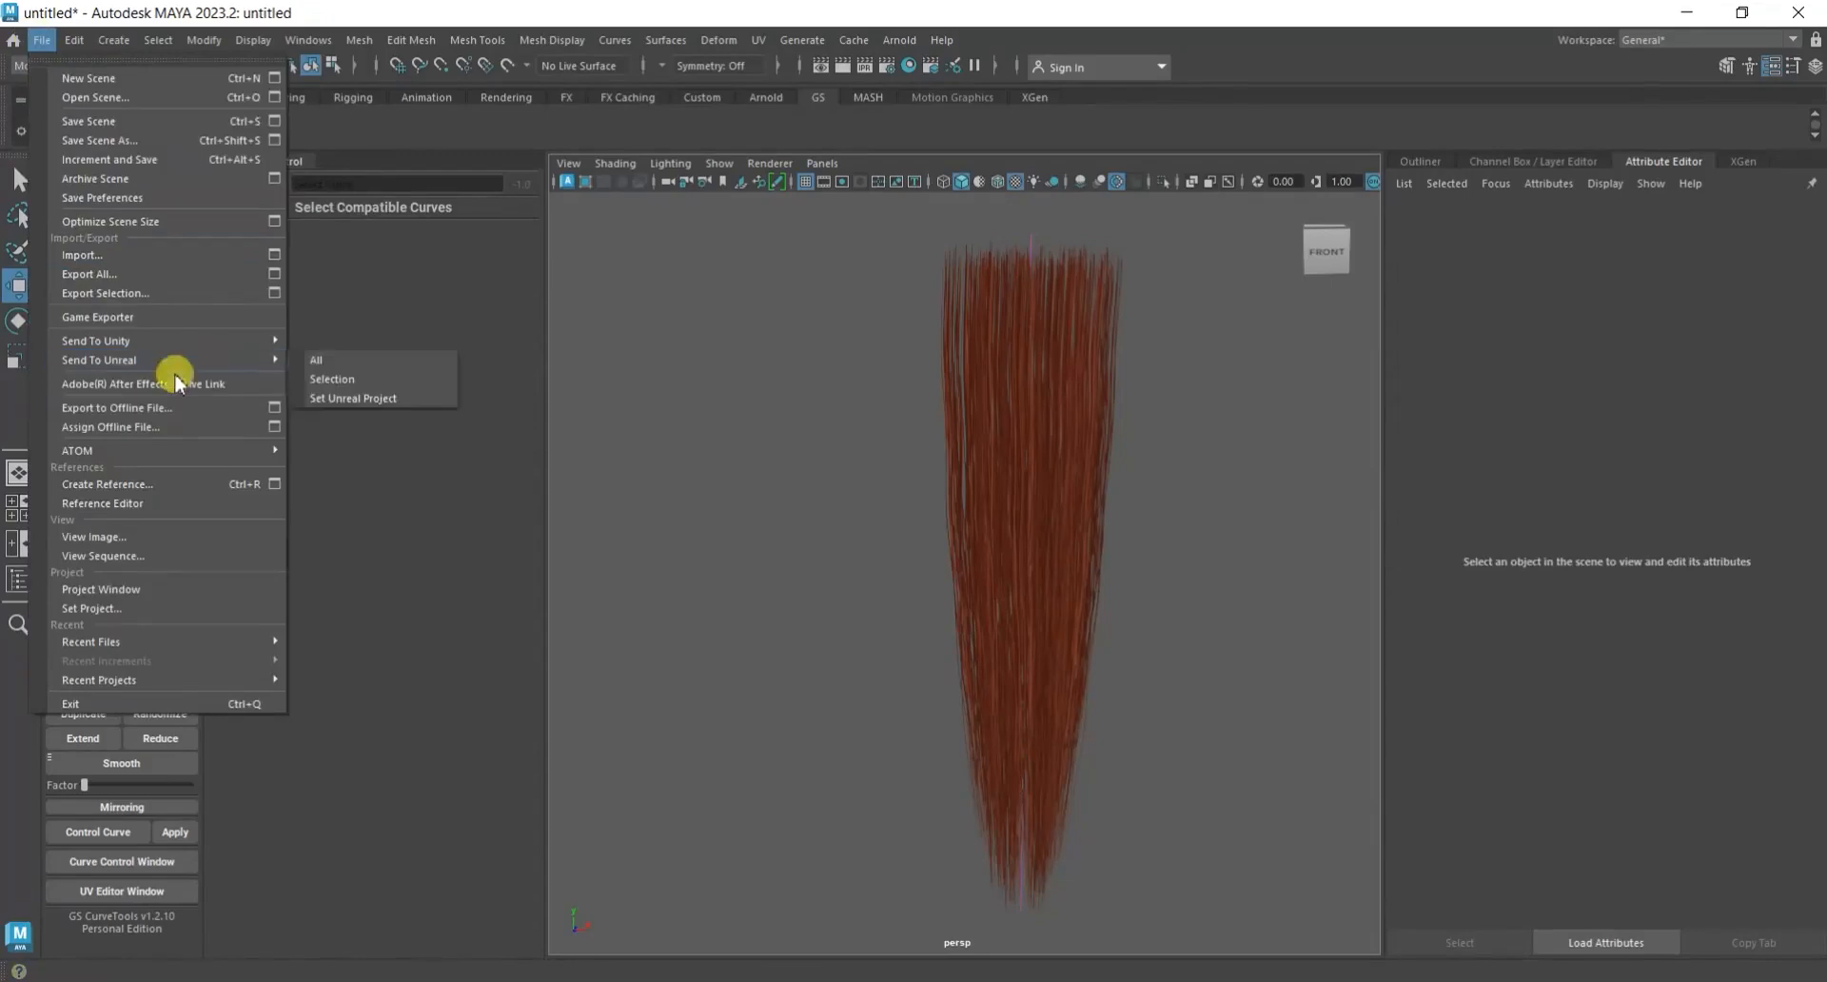
{"action": "left_click", "coordinate": [181, 608]}
{"action": "left_click", "coordinate": [106, 329]}
{"action": "double_click", "coordinate": [195, 323]}
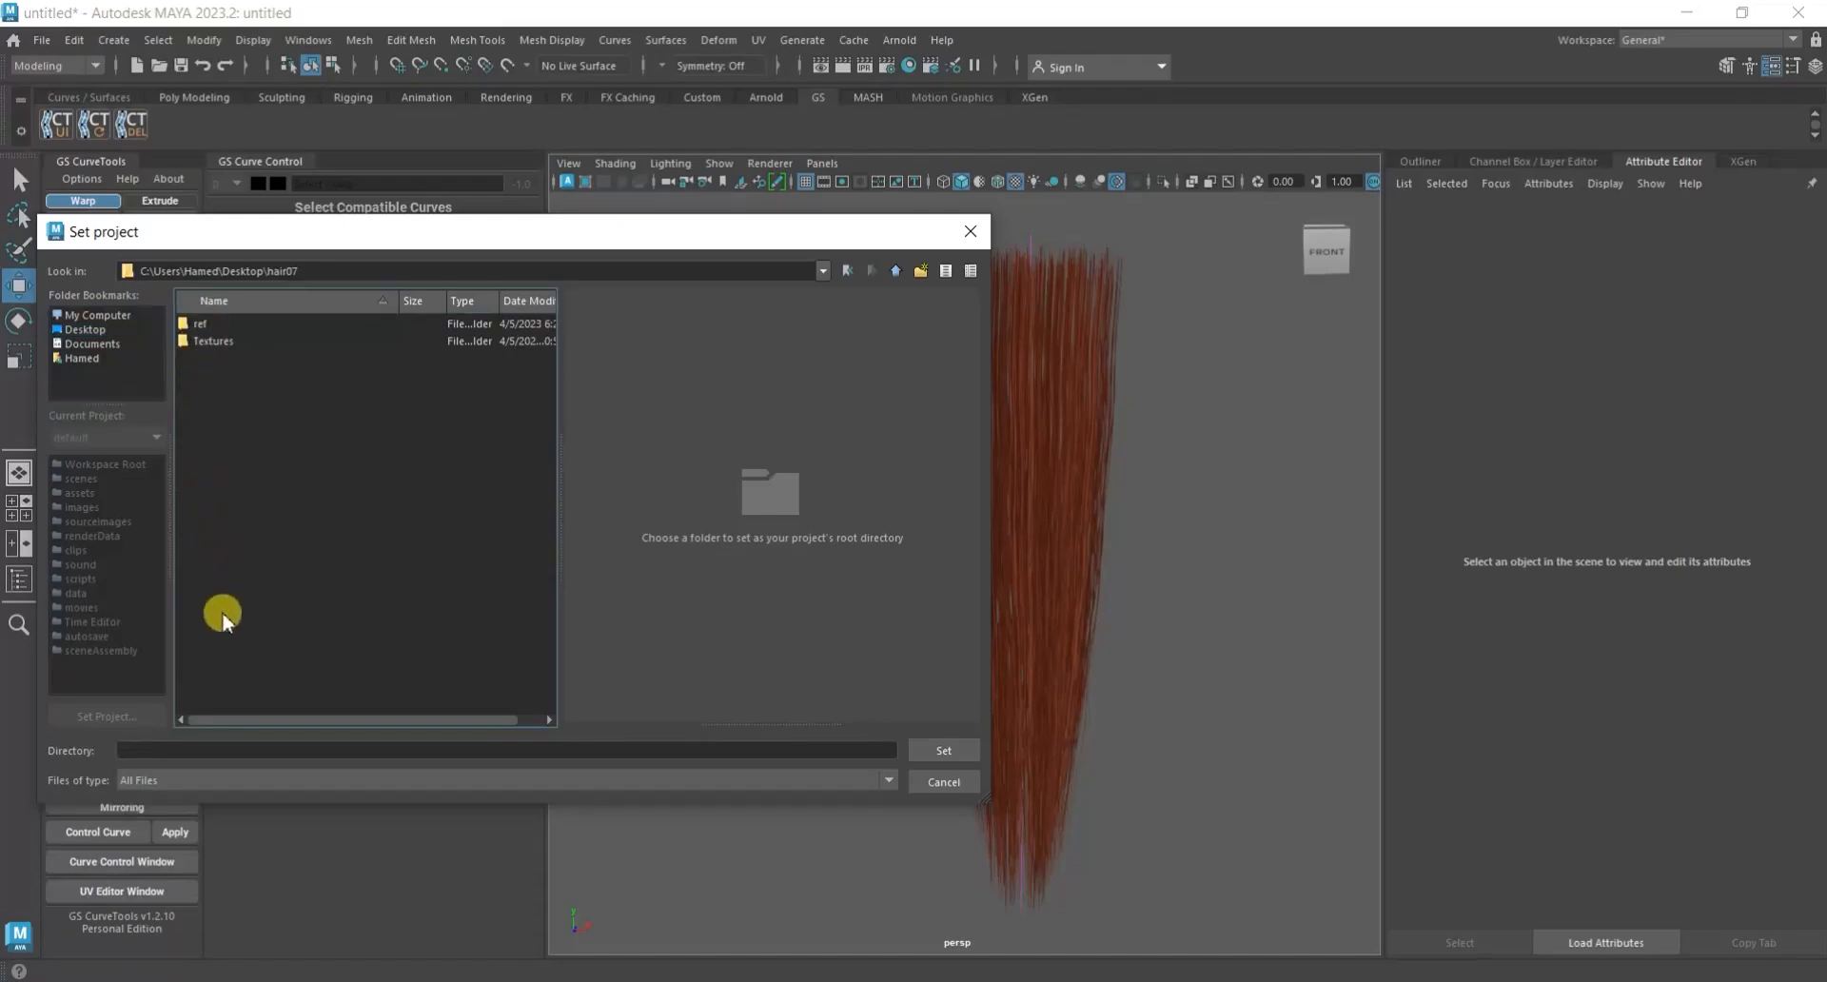
{"action": "left_click", "coordinate": [186, 751]}
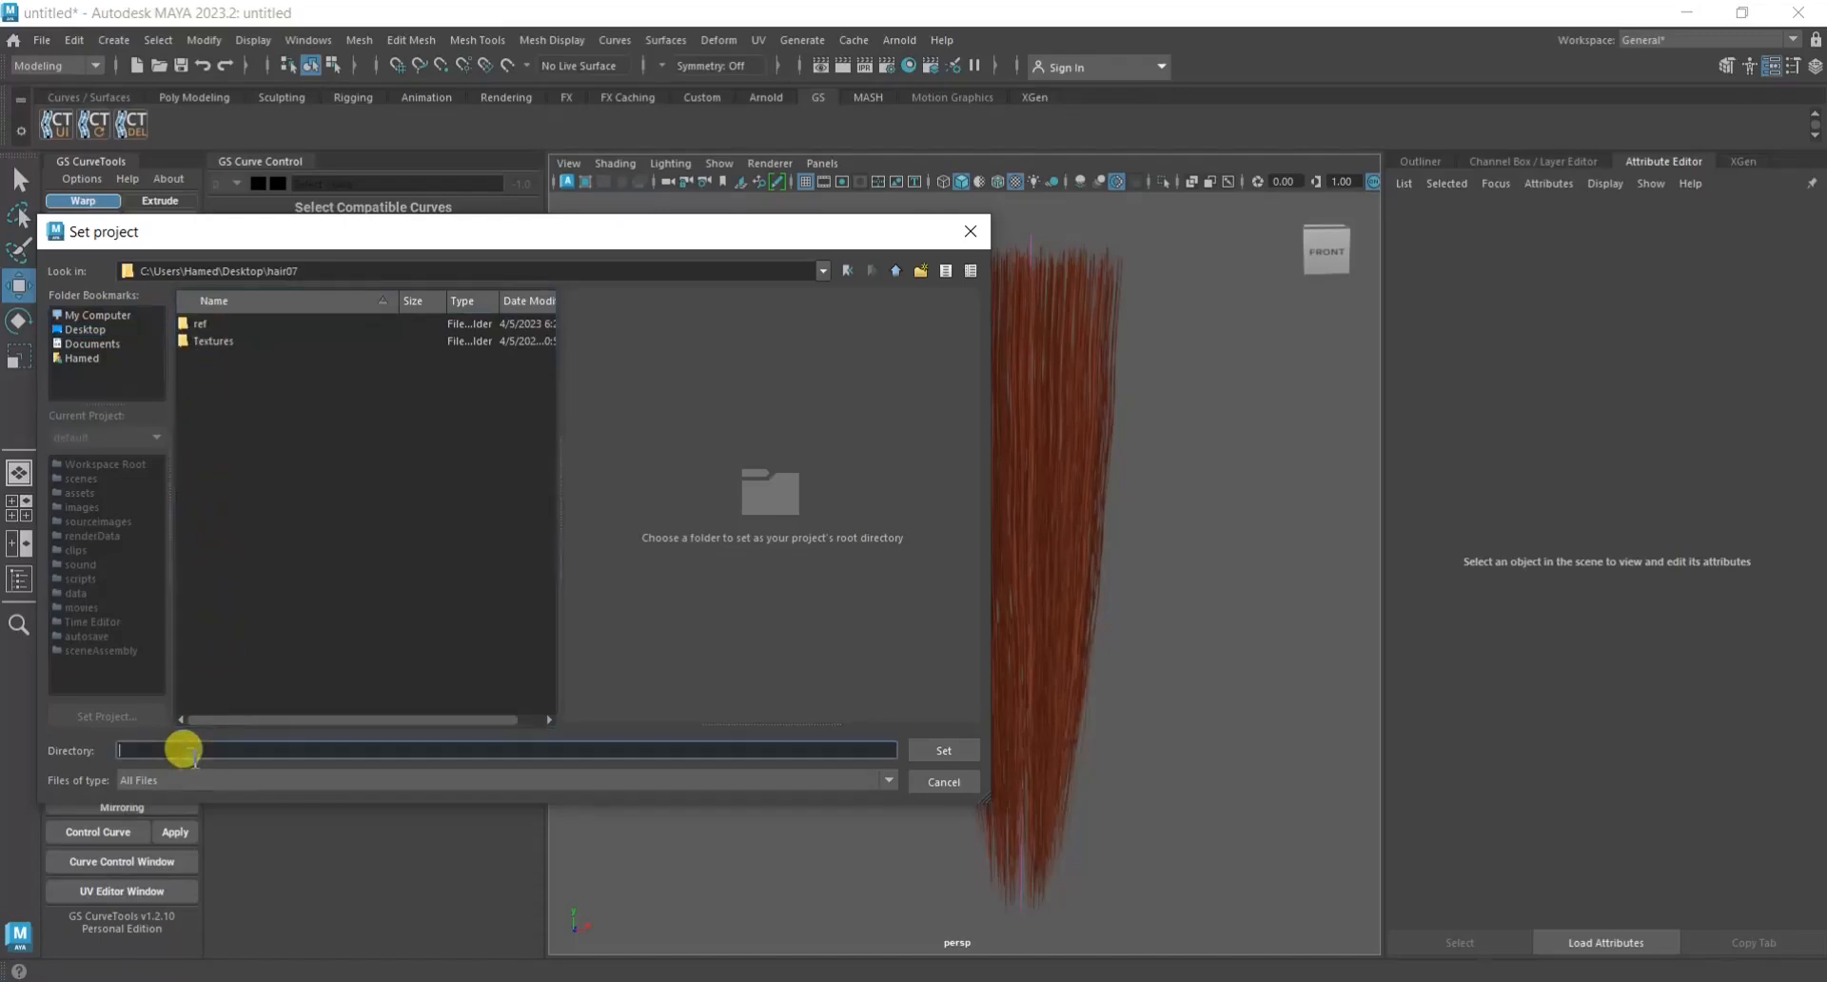
{"action": "type", "text": "hair07"}
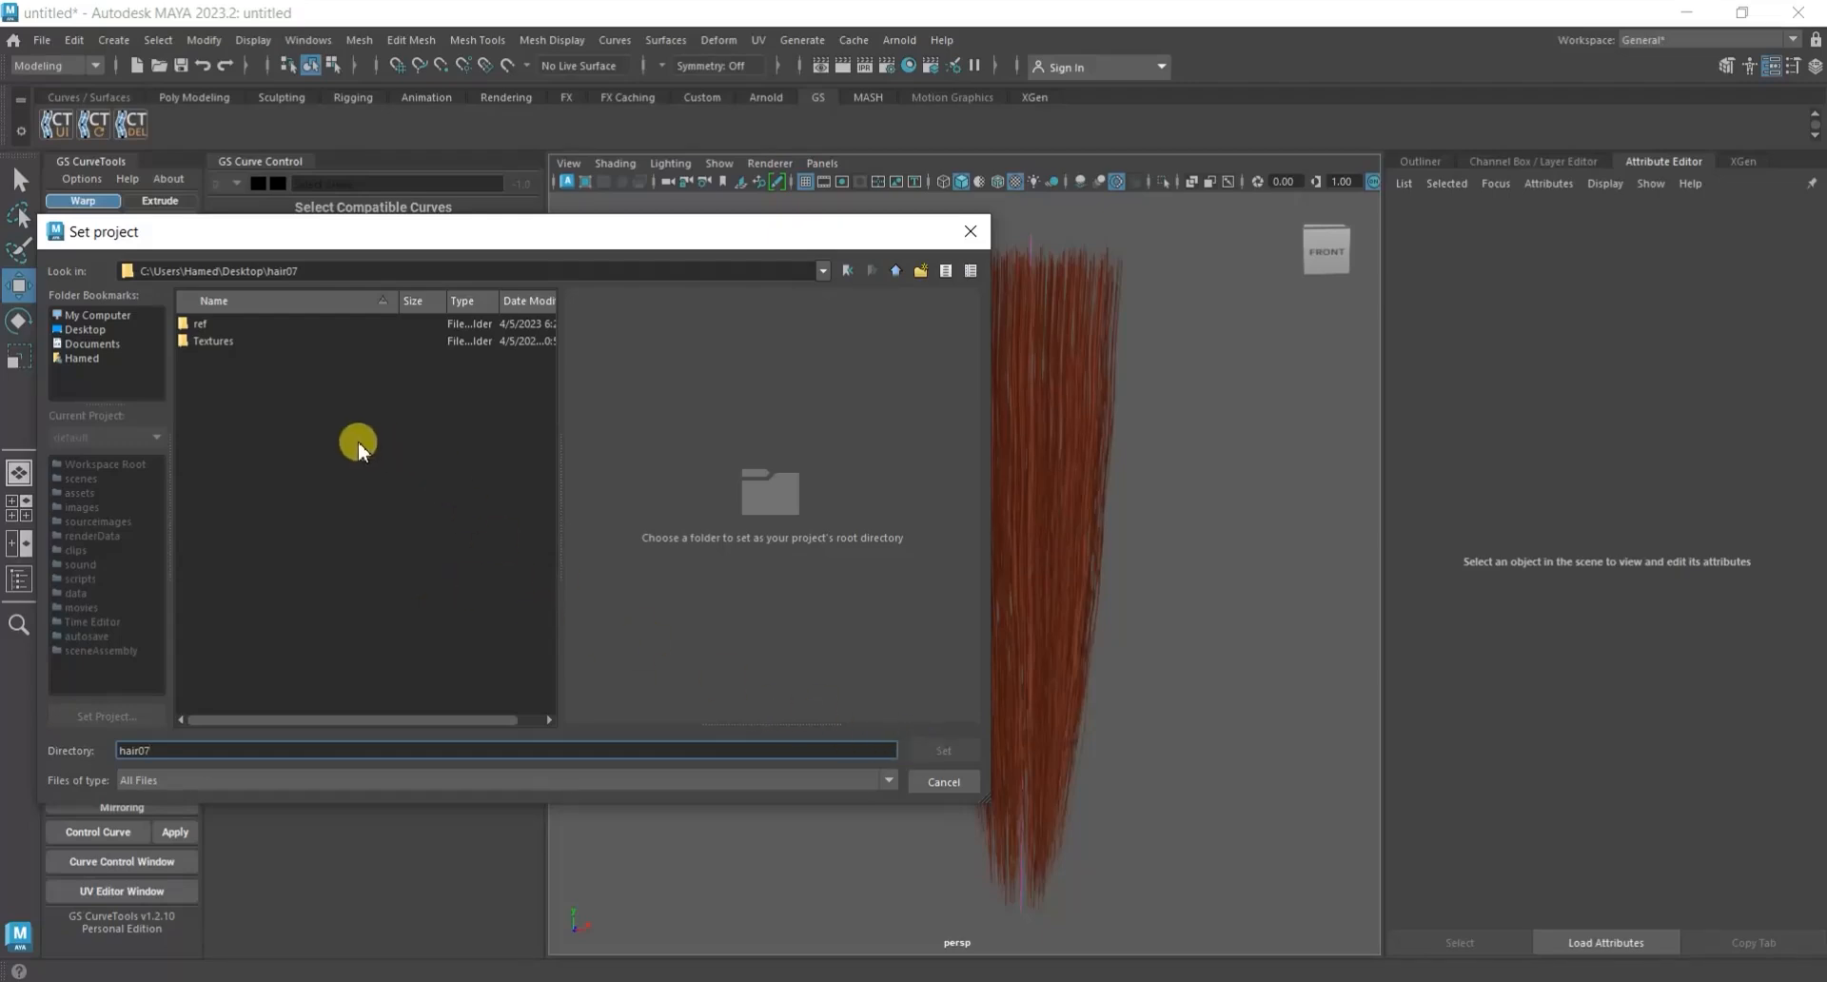
Create a subfolder named hair07, set it as the project directory and create a default workspace in it.
{"action": "right_click", "coordinate": [286, 398]}
{"action": "left_click", "coordinate": [329, 426]}
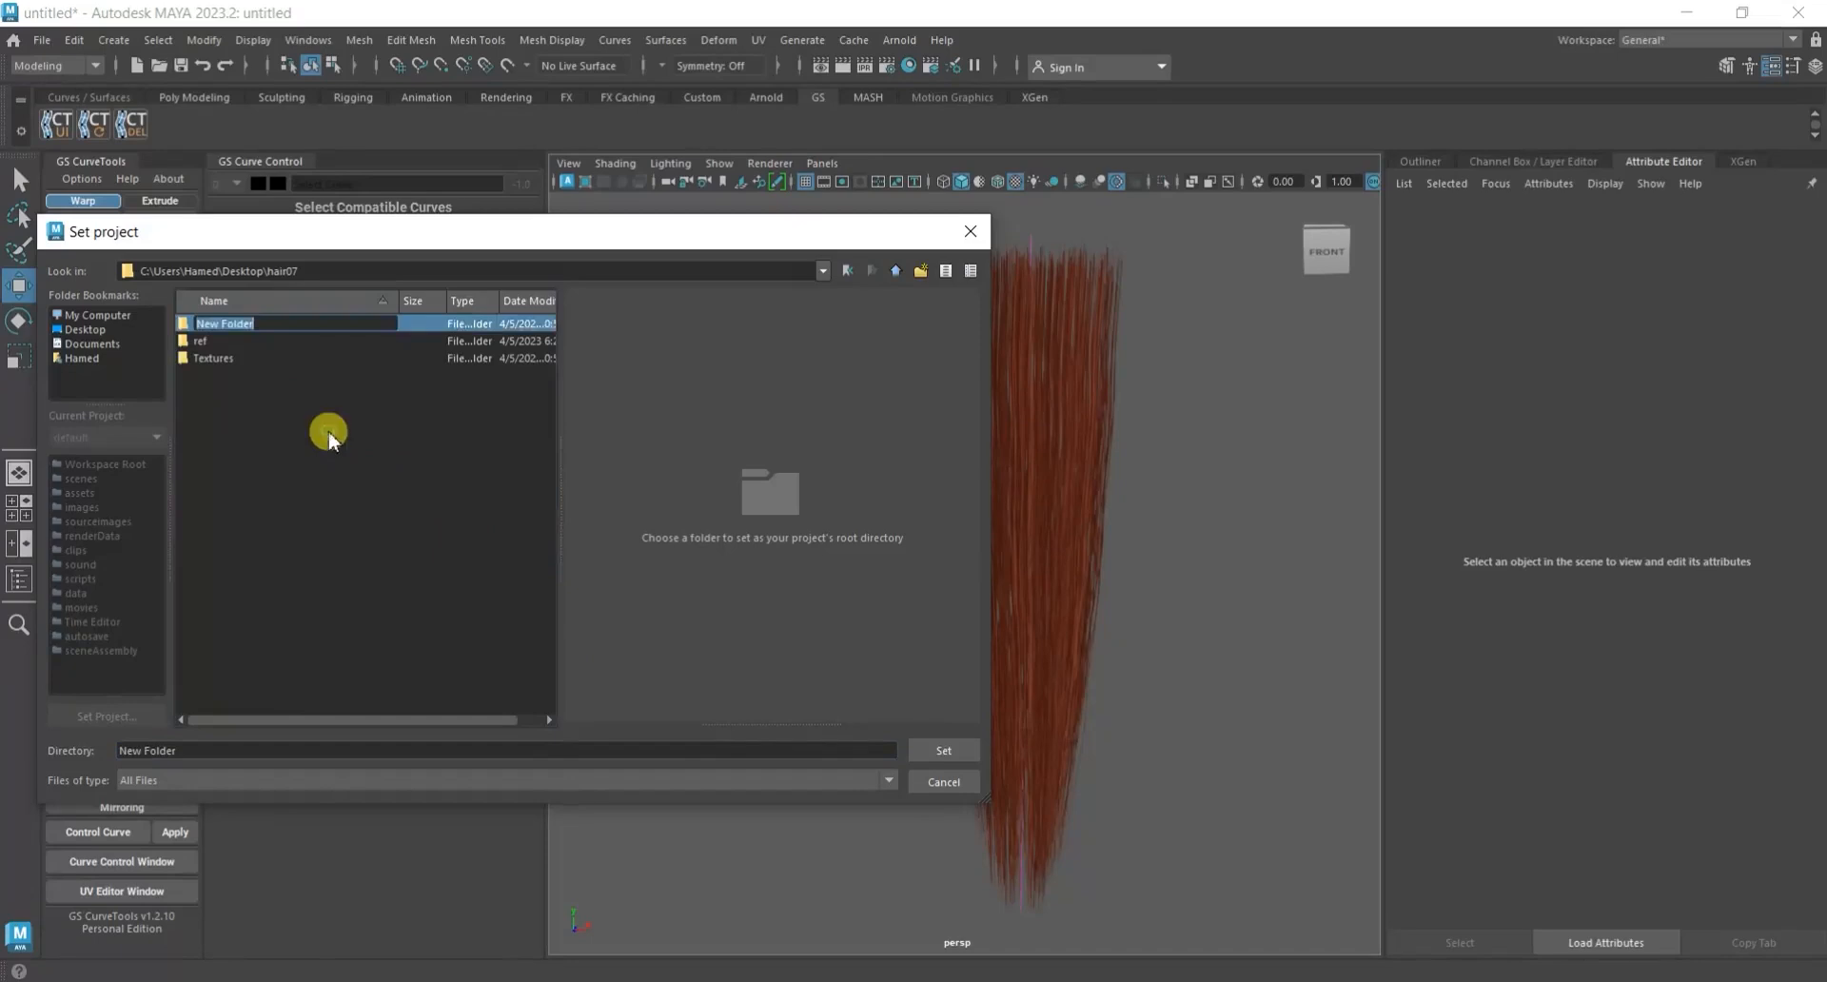
{"action": "type", "text": "hair07"}
{"action": "left_click", "coordinate": [328, 430]}
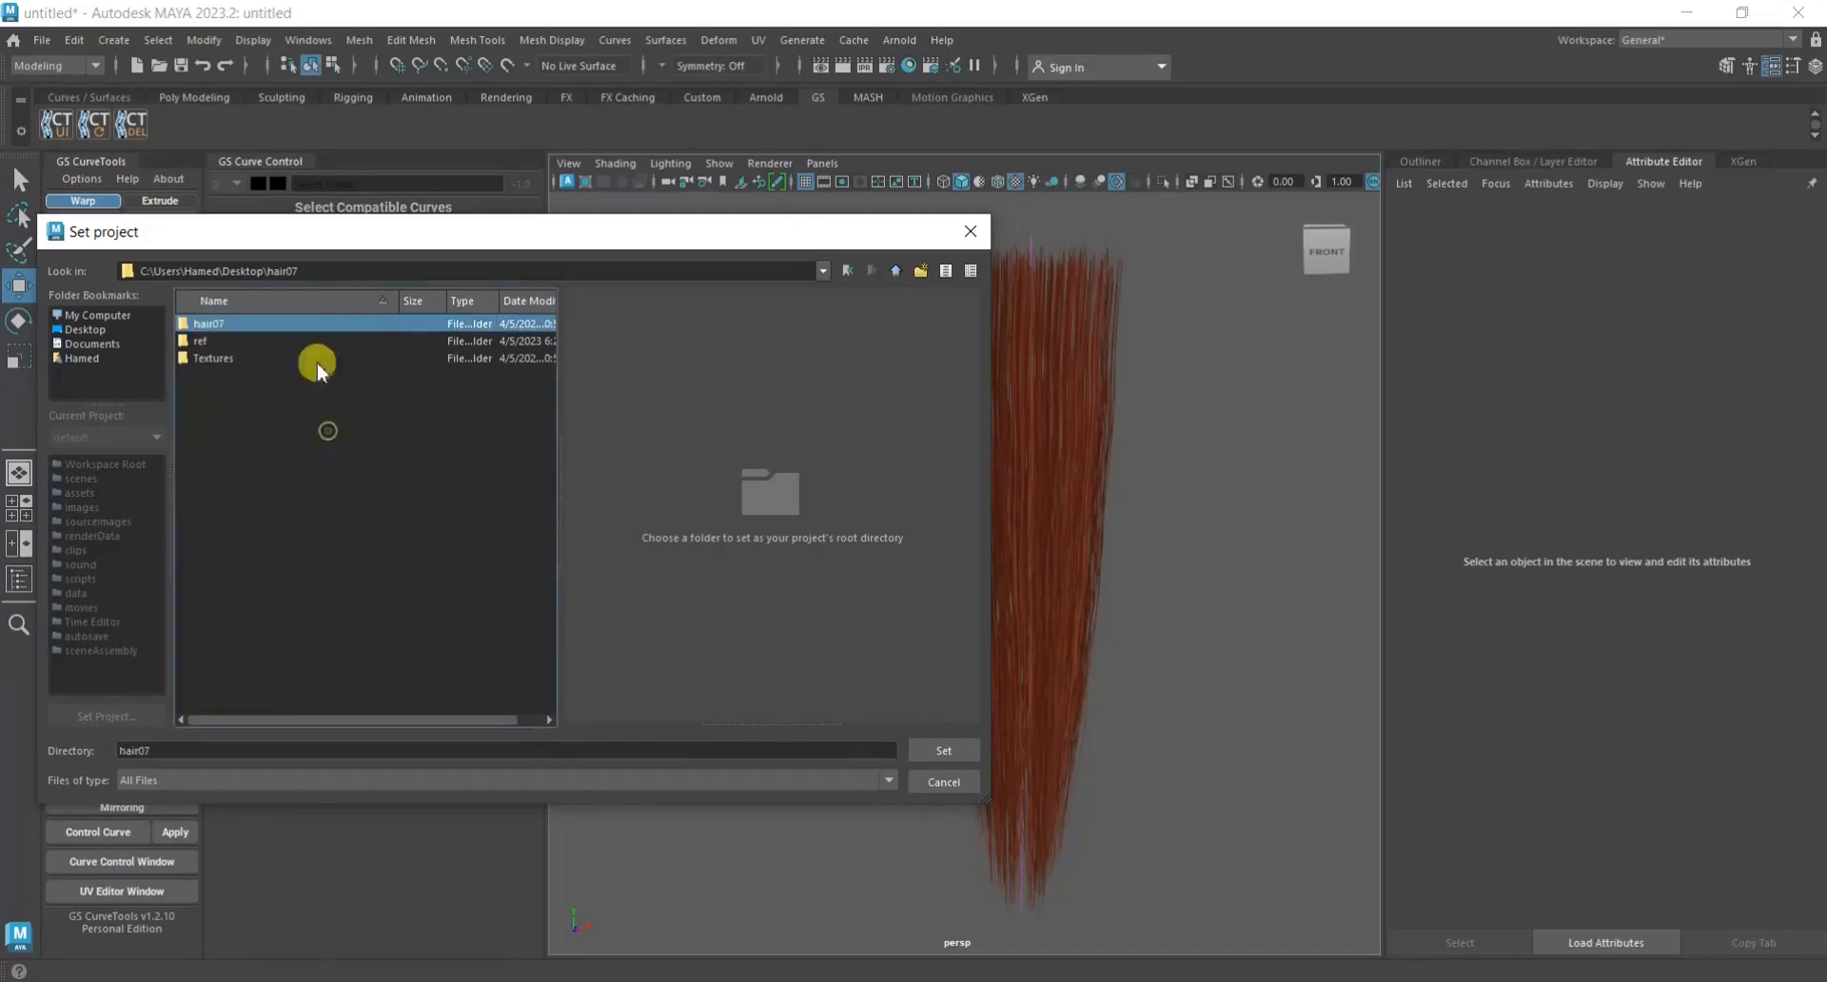
{"action": "left_click", "coordinate": [937, 753]}
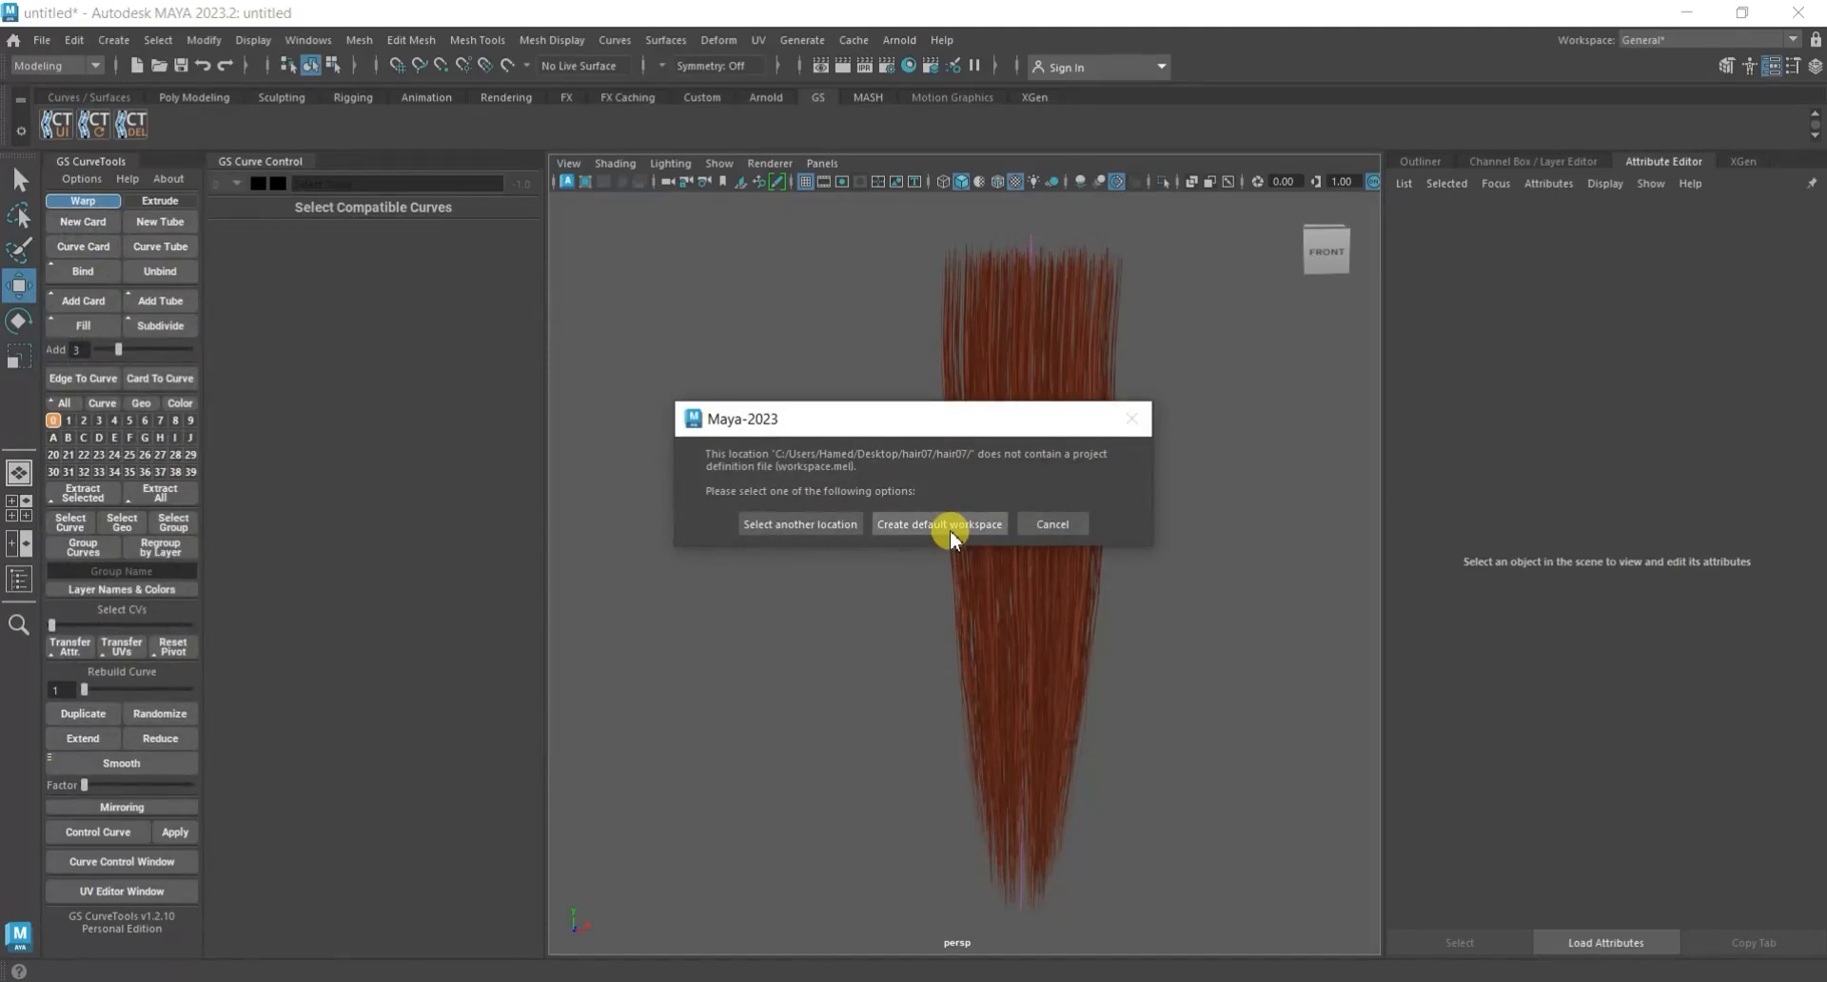
{"action": "left_click", "coordinate": [938, 525]}
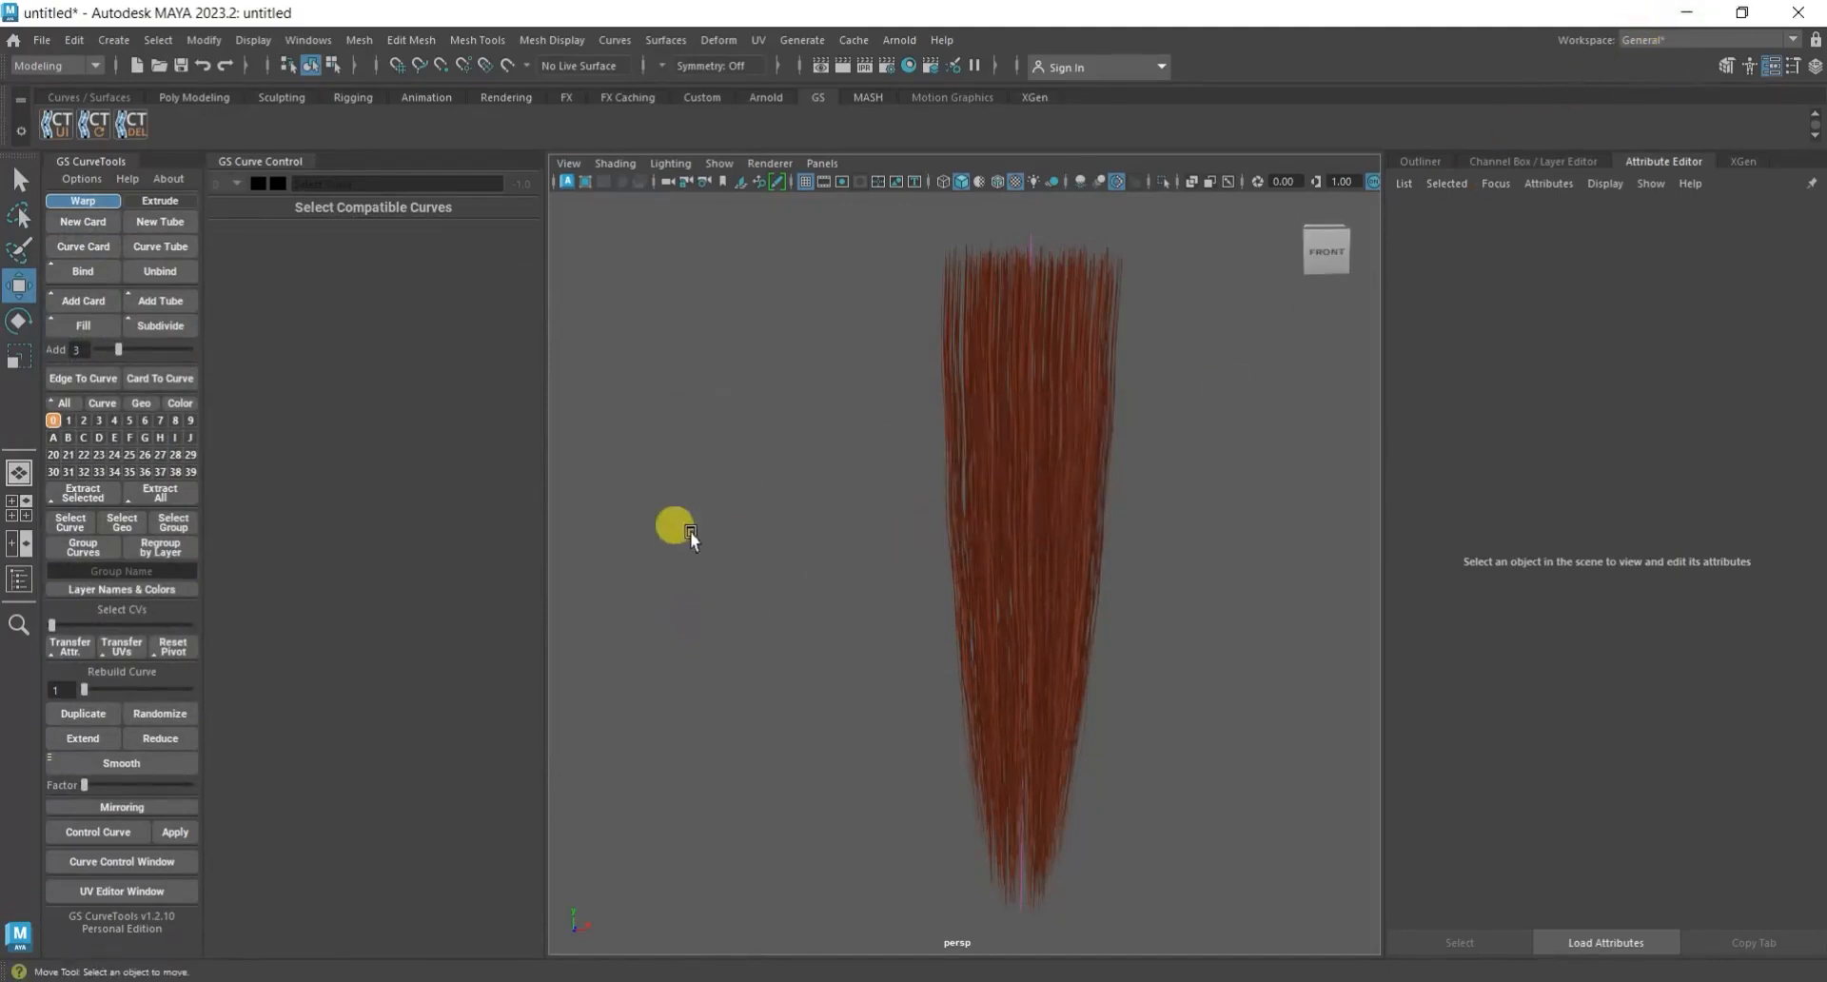
{"action": "middle_click_drag", "start_coordinate": [914, 599], "coordinate": [940, 595], "text": "alt"}
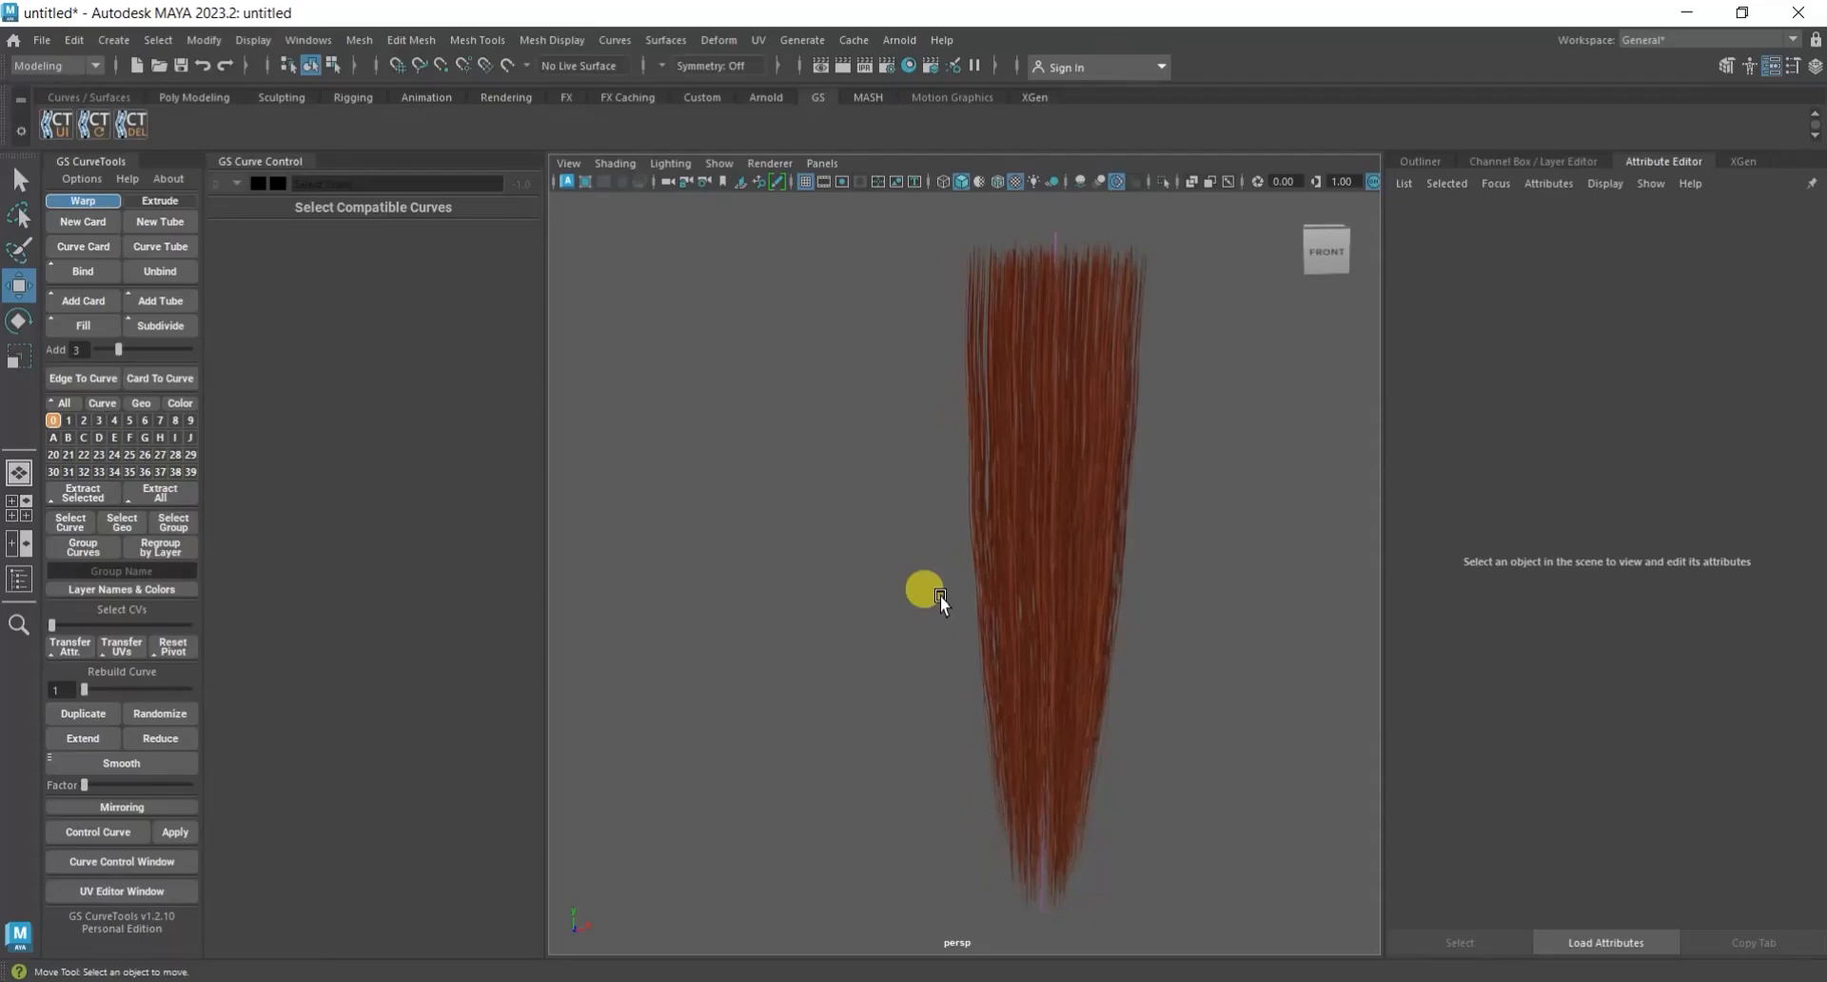
{"action": "key", "text": "ctrl+s"}
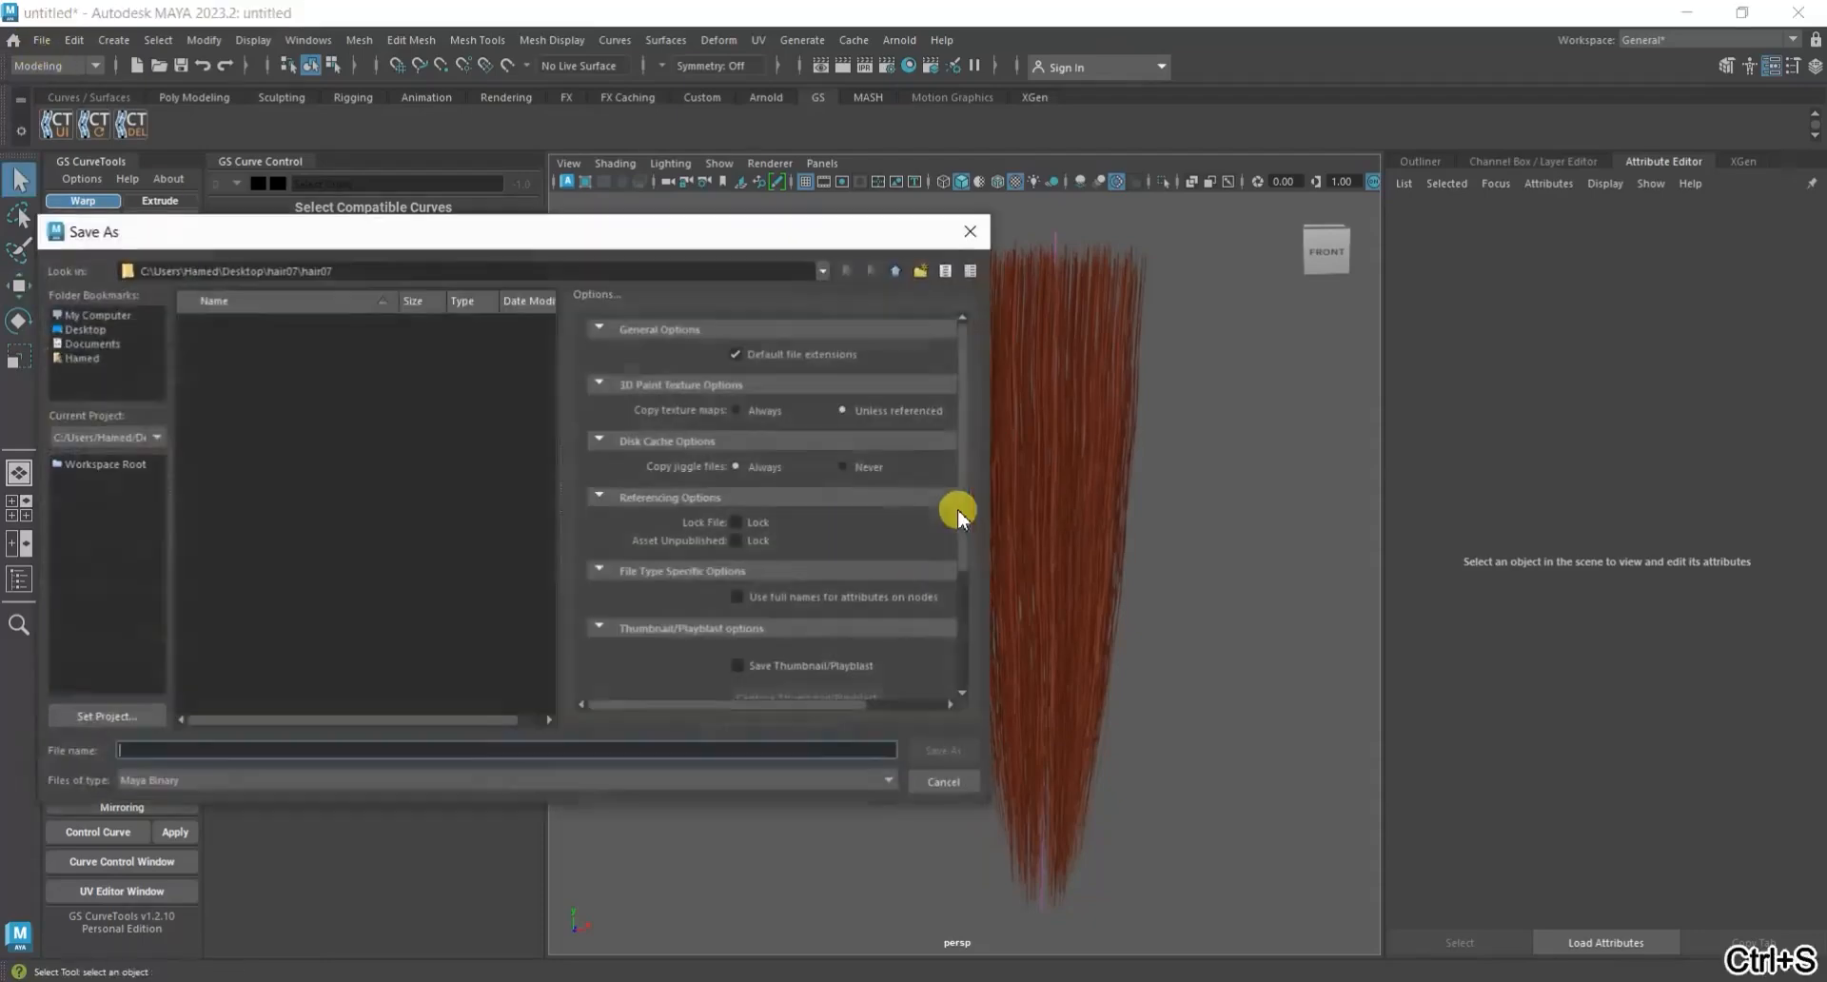
{"action": "left_click", "coordinate": [81, 329]}
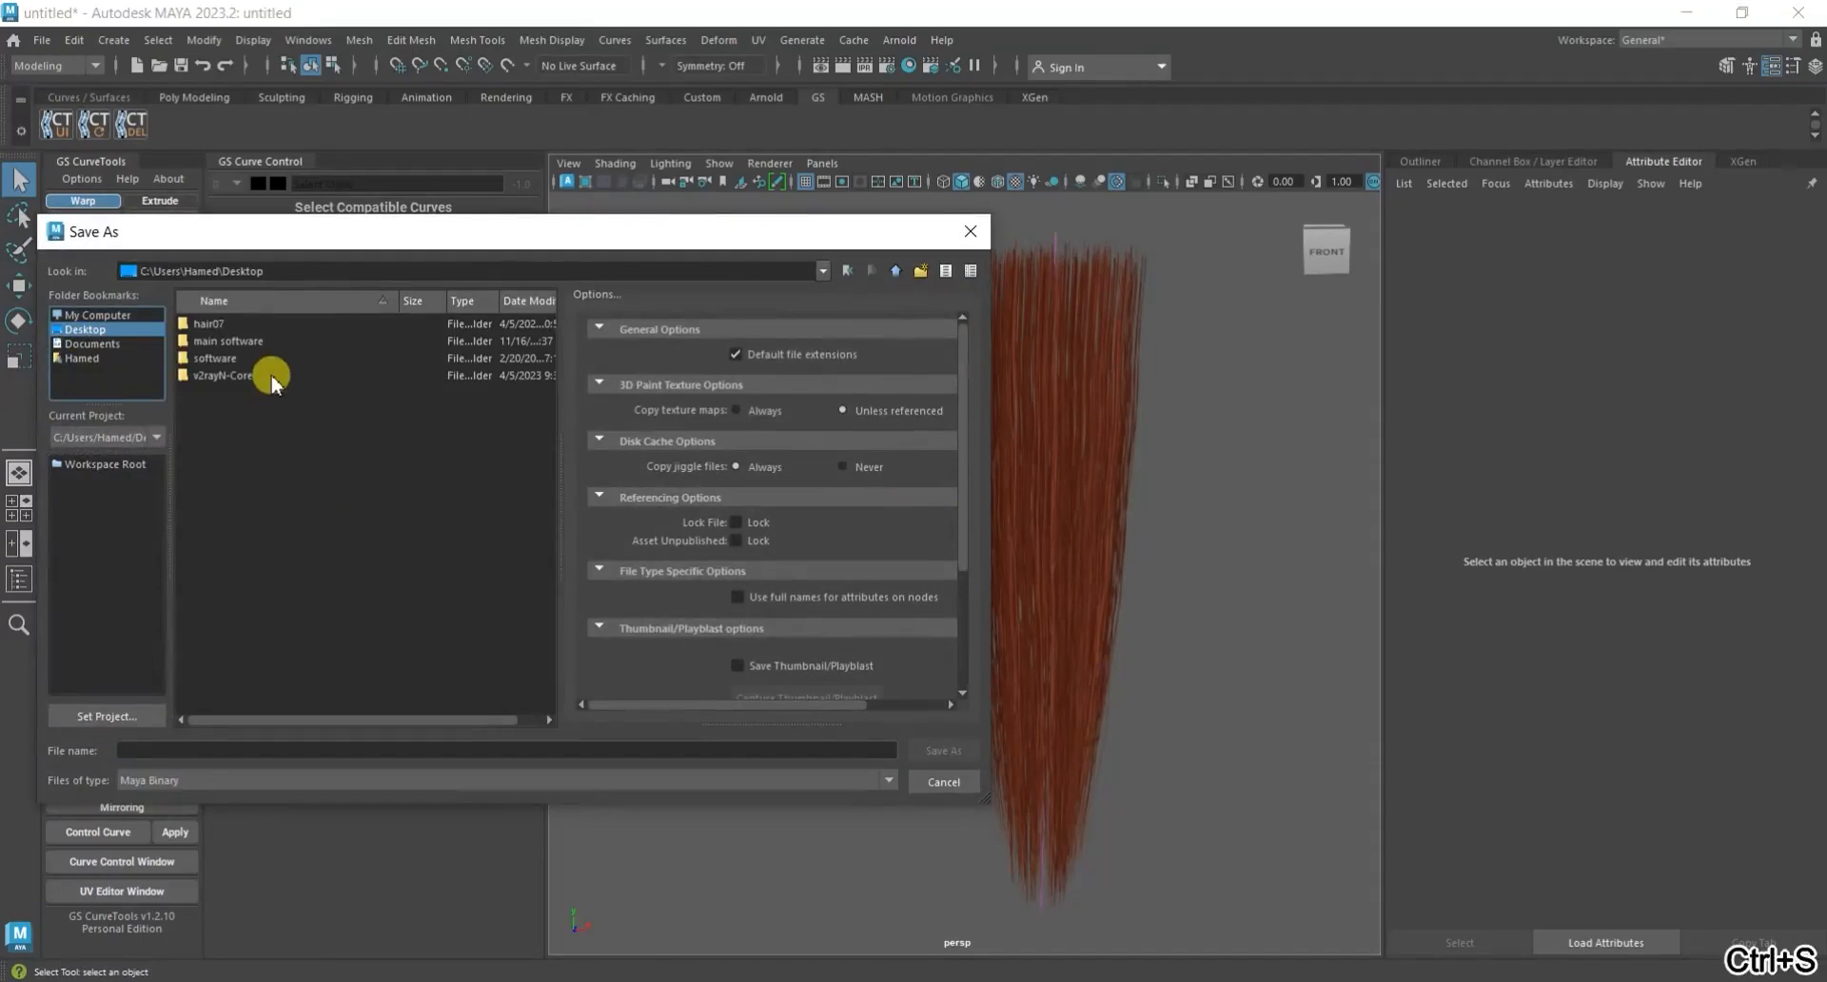
{"action": "double_click", "coordinate": [243, 327]}
{"action": "double_click", "coordinate": [243, 327]}
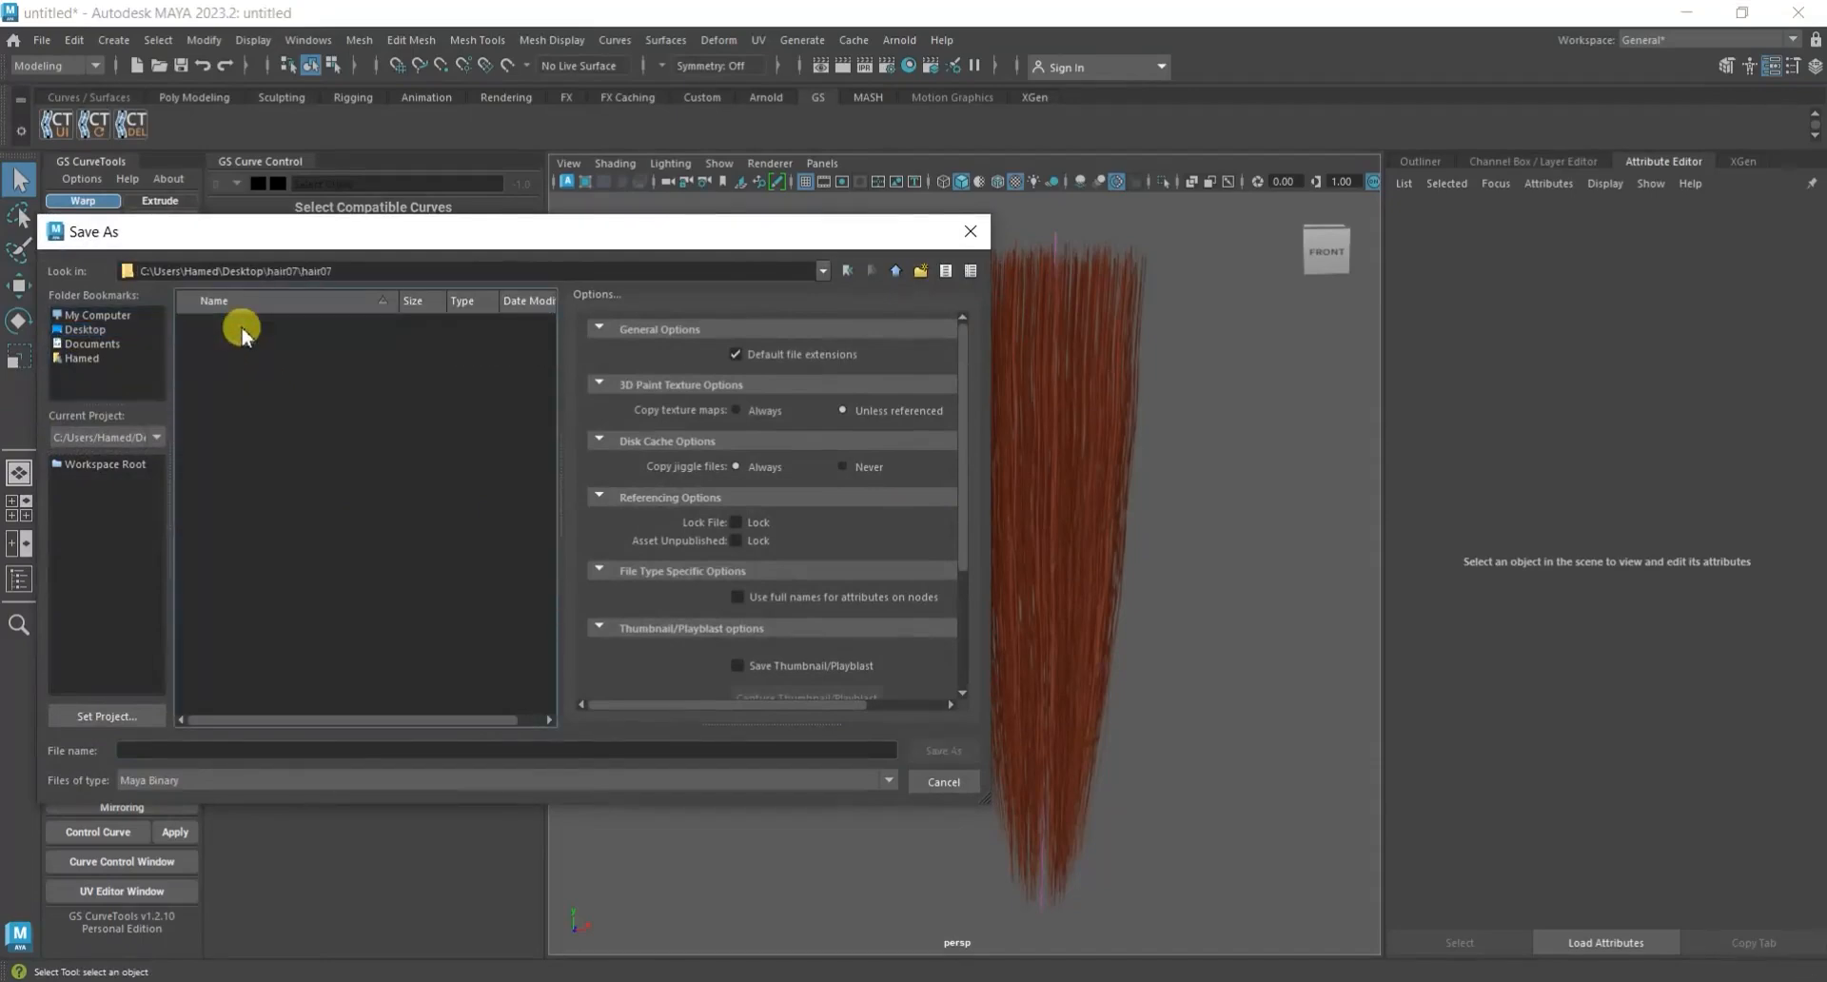
{"action": "left_click", "coordinate": [843, 270]}
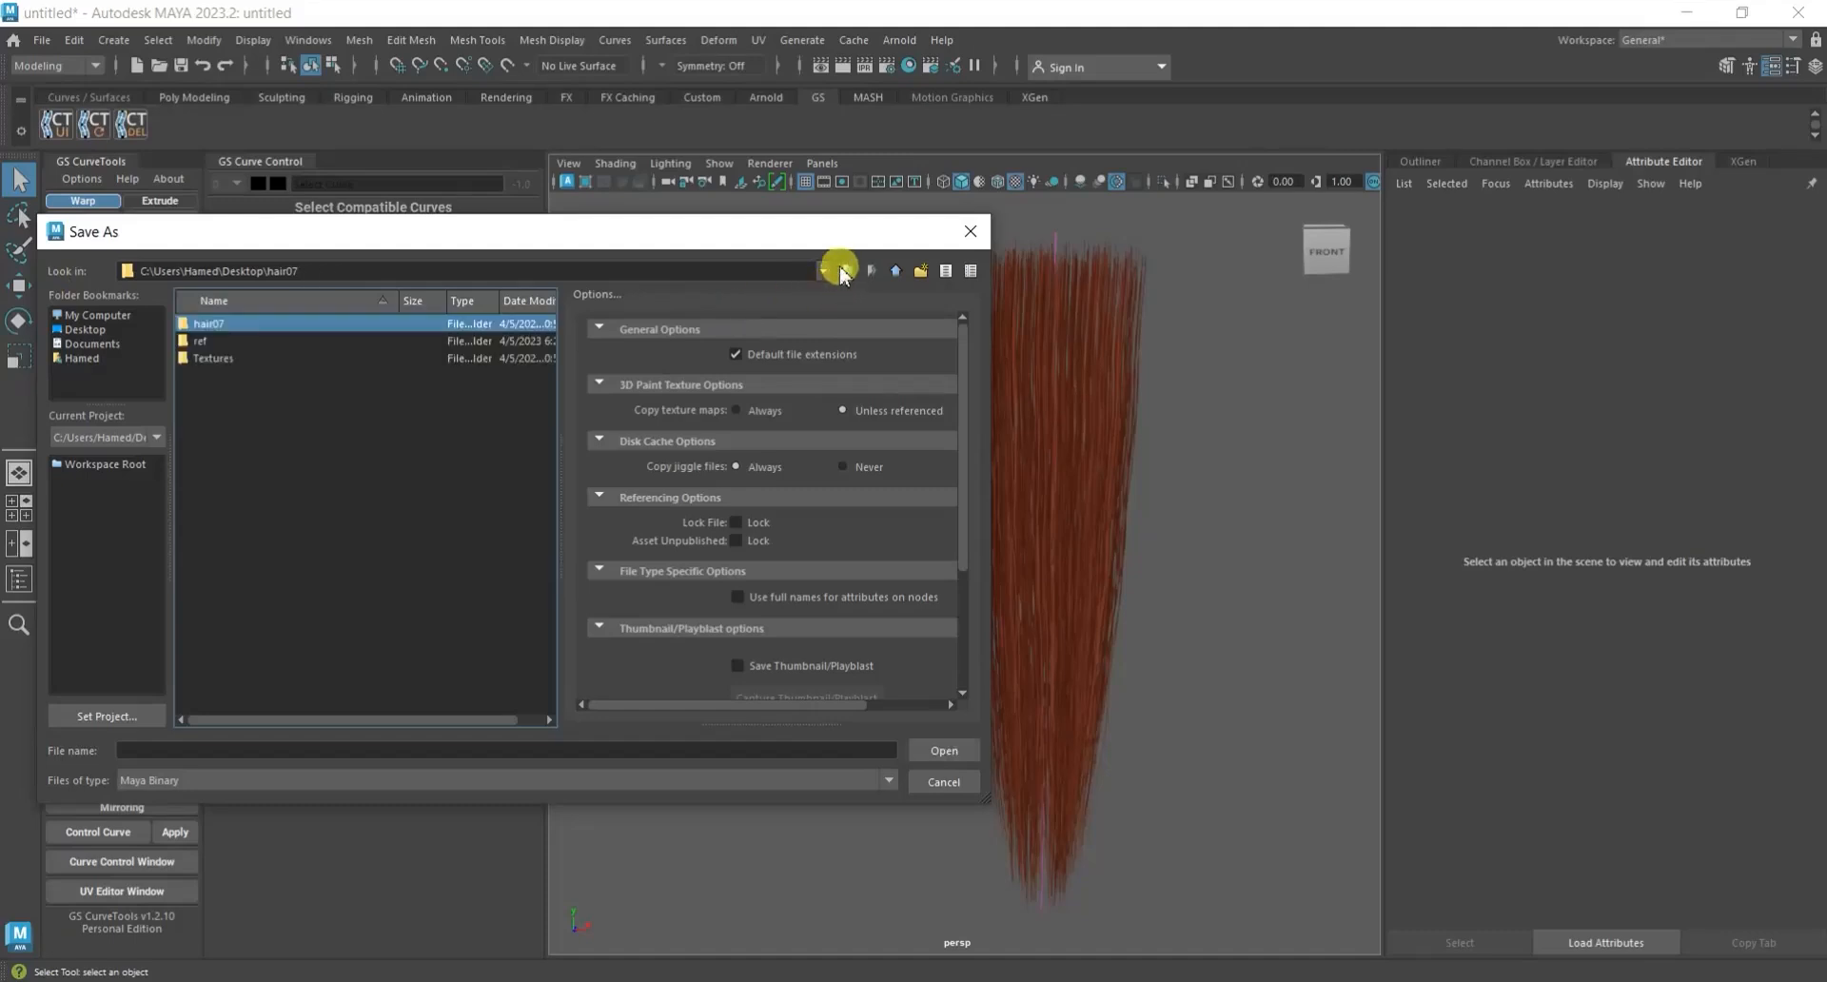
{"action": "left_click", "coordinate": [843, 270]}
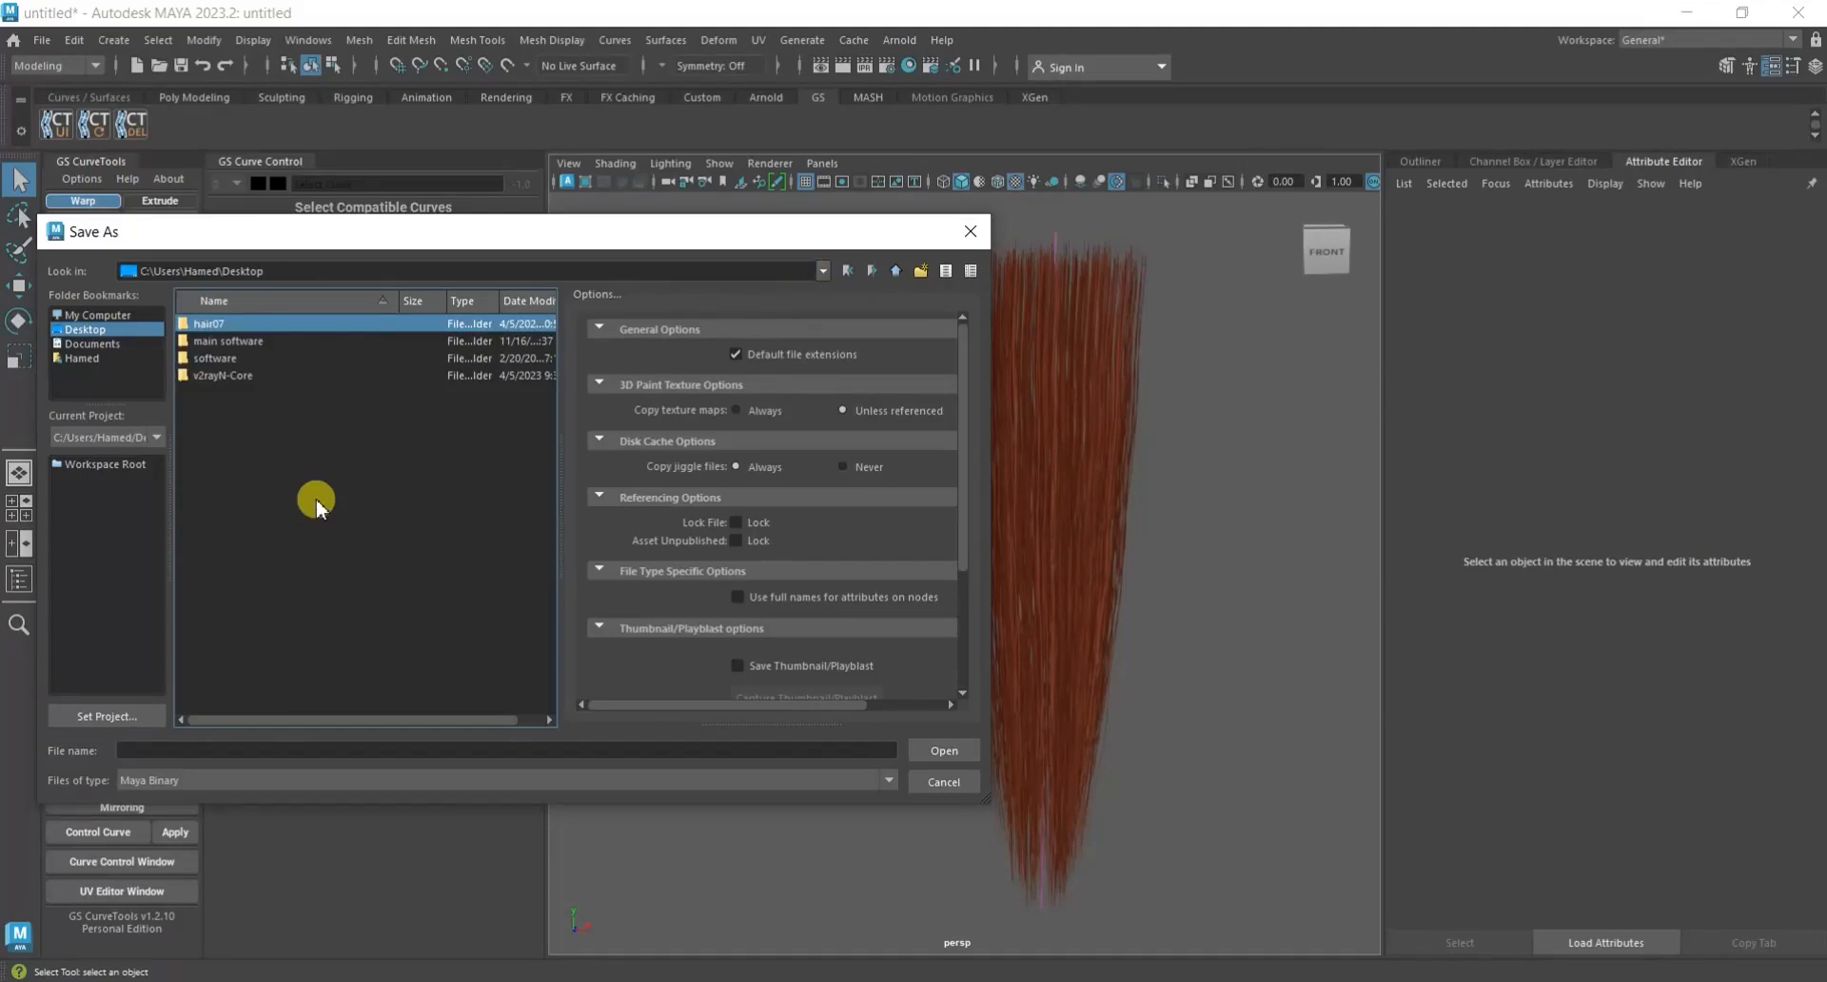
{"action": "double_click", "coordinate": [305, 329]}
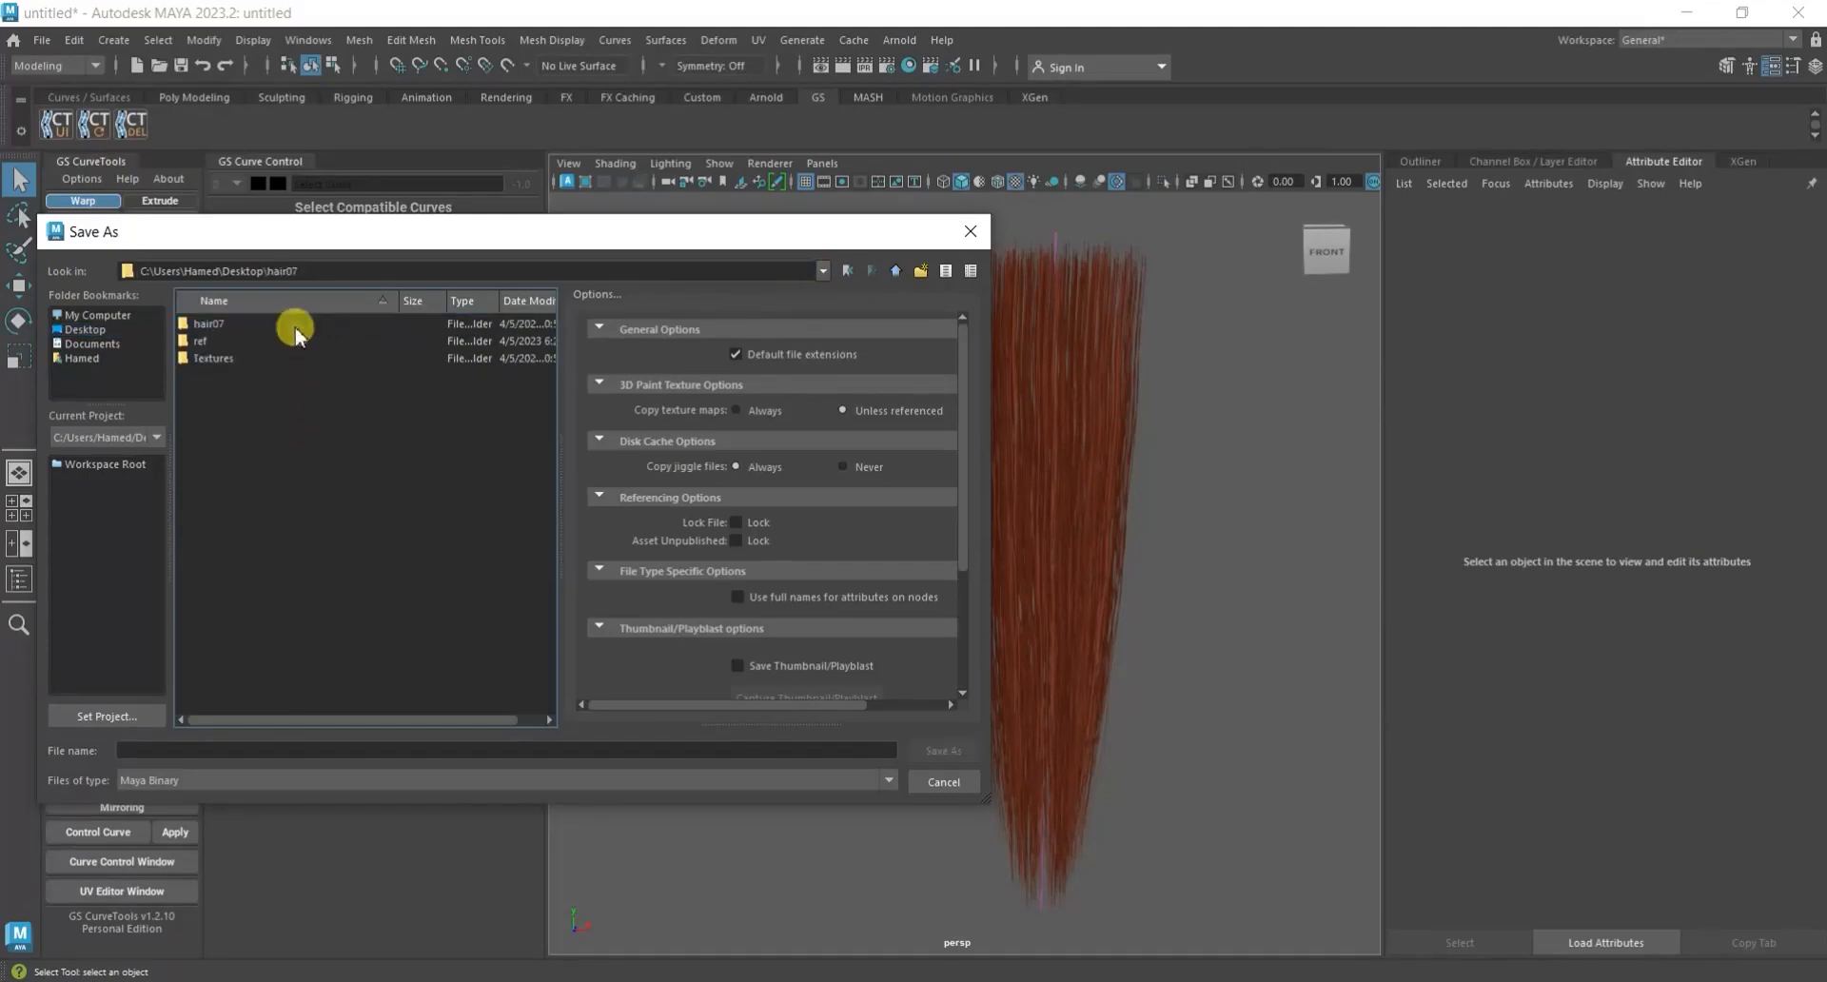
{"action": "double_click", "coordinate": [282, 324]}
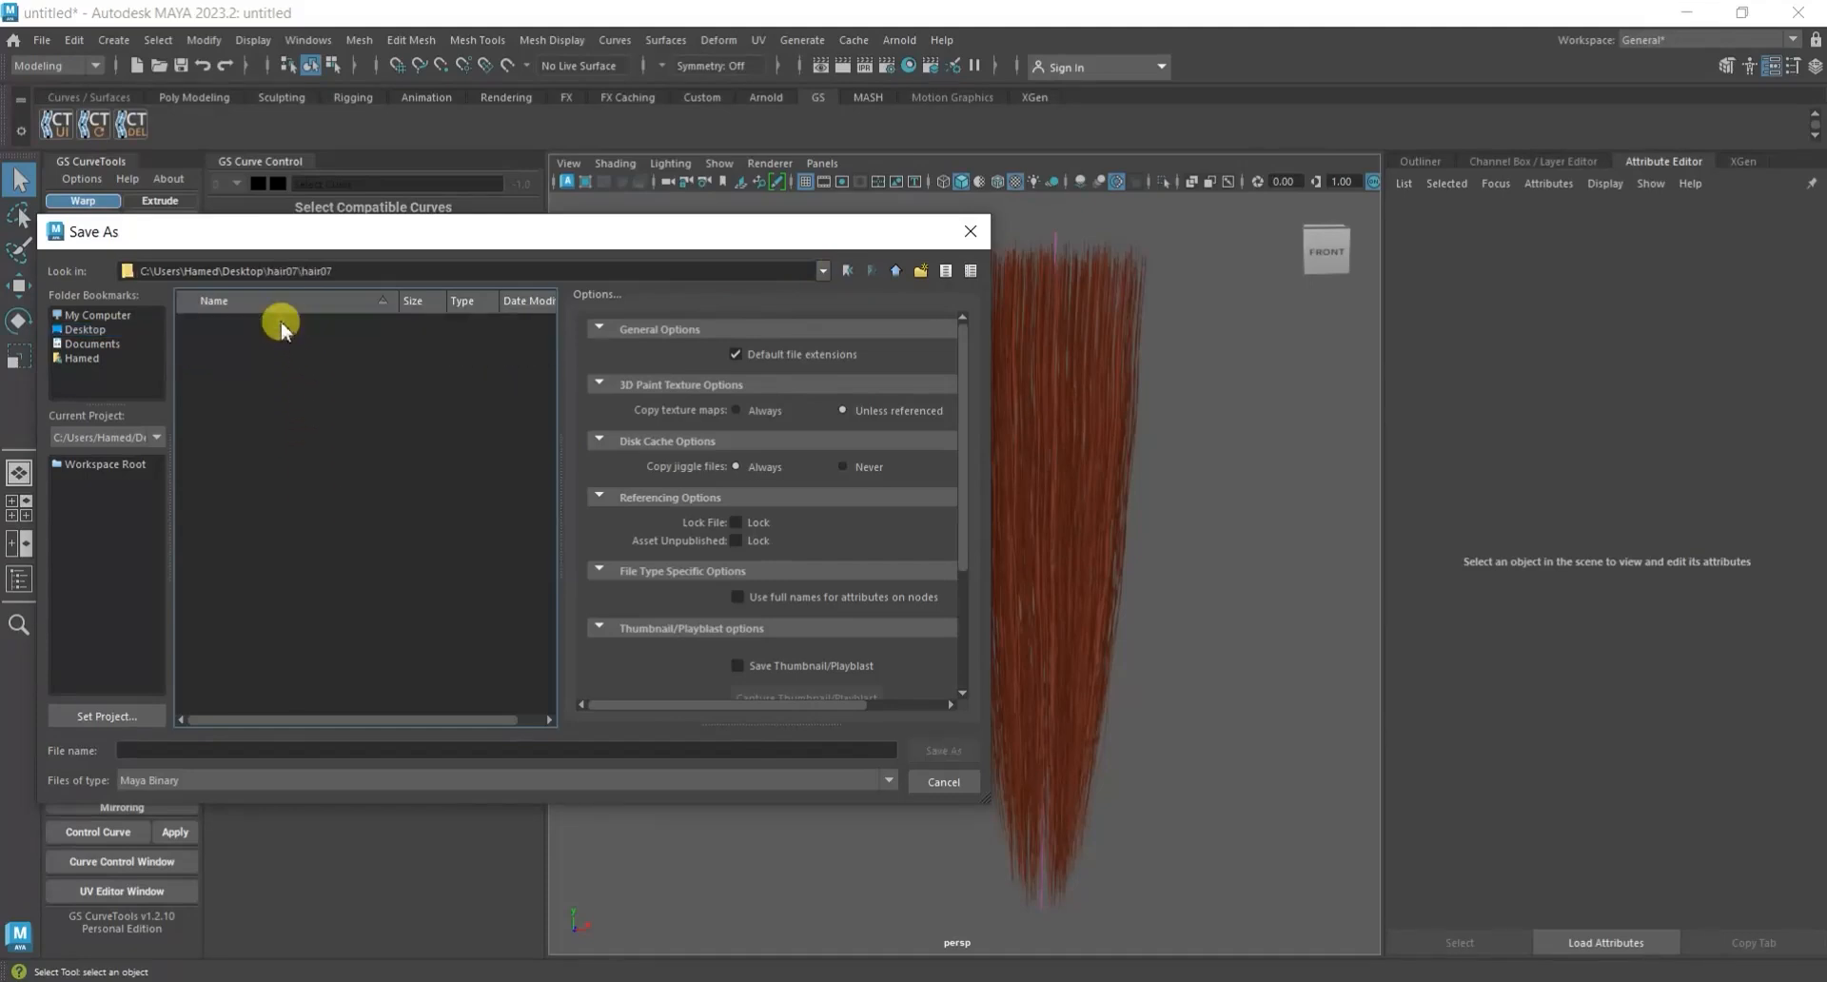
{"action": "left_click", "coordinate": [941, 782]}
{"action": "key", "text": "w"}
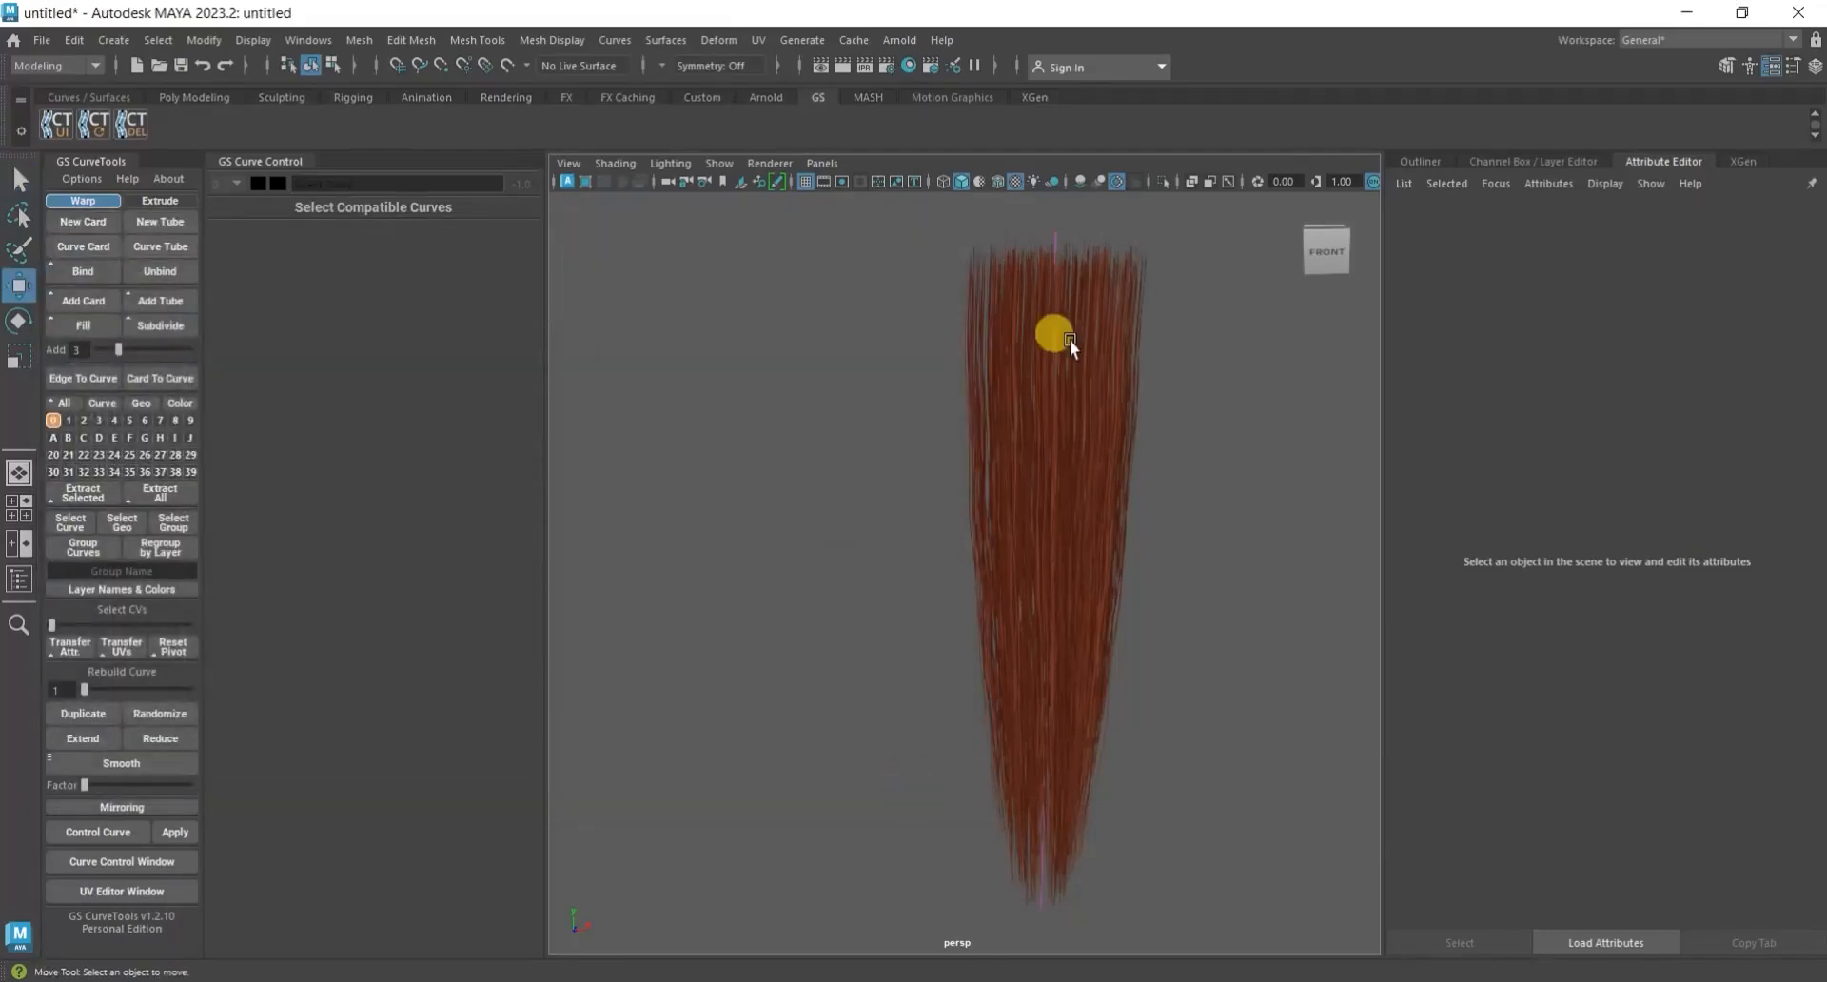
Review the hair07 project's folder locations in the Project Window and accept the default locations.
{"action": "left_click", "coordinate": [42, 40]}
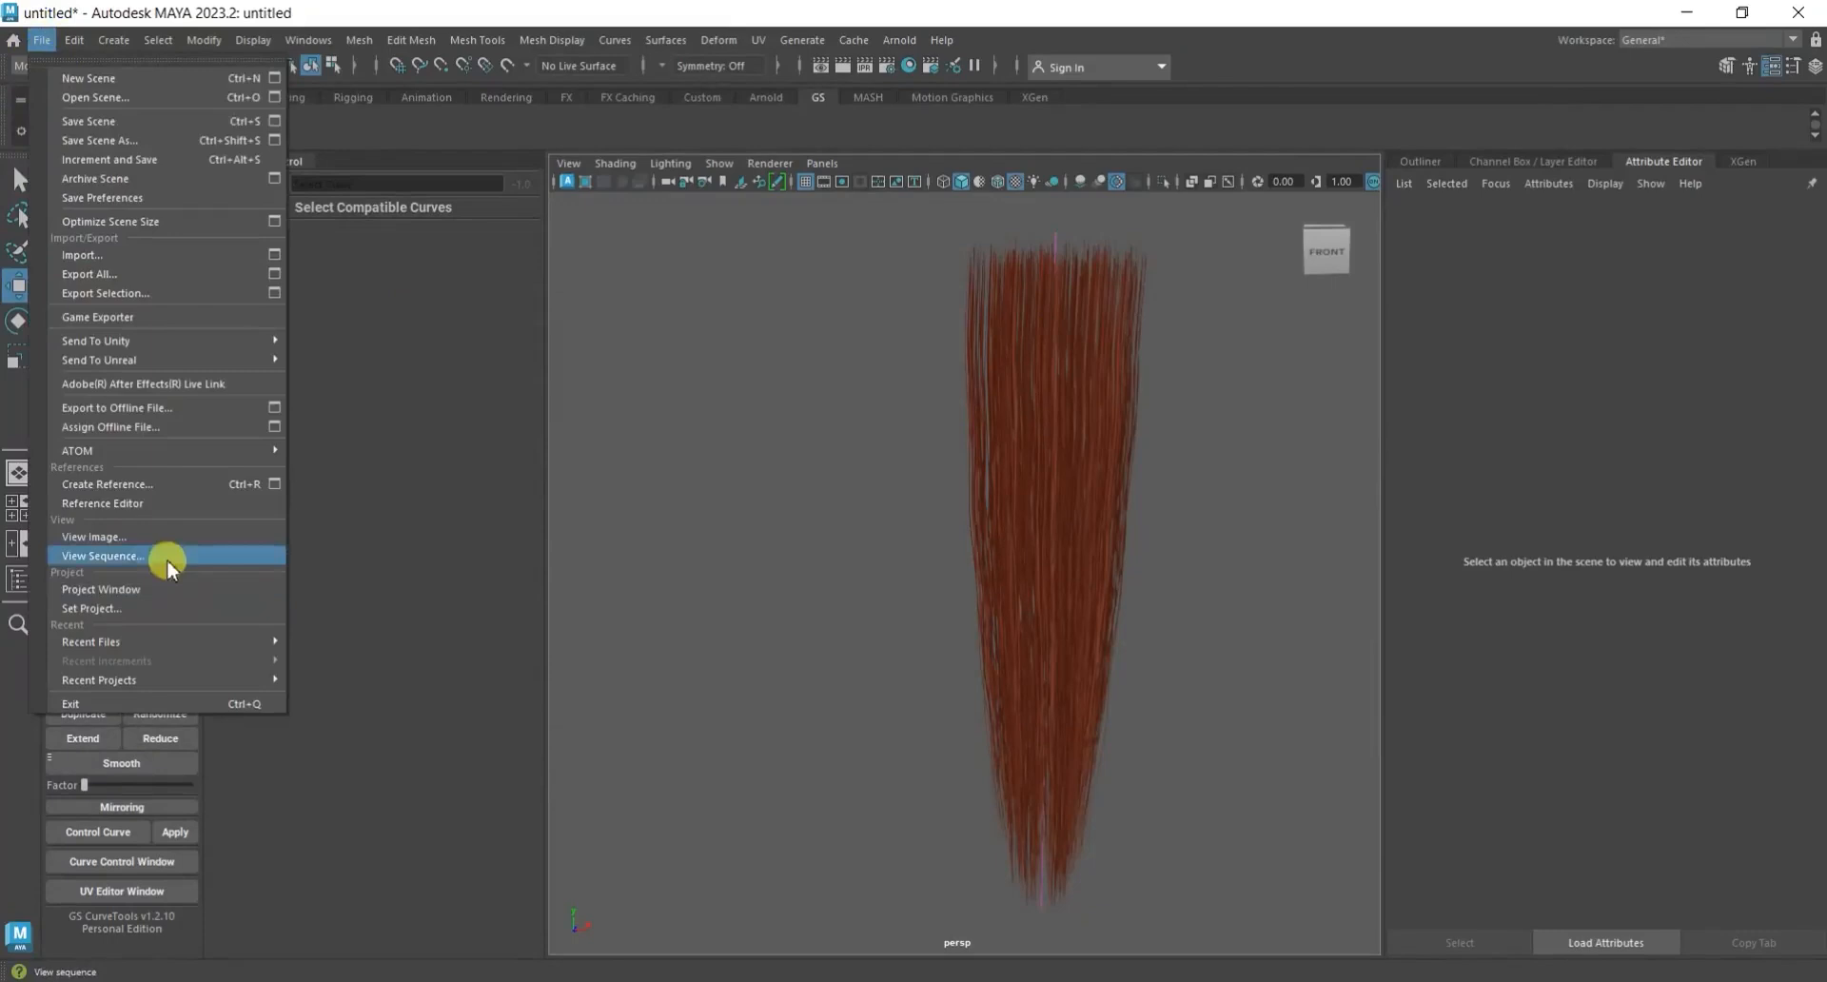
{"action": "left_click", "coordinate": [142, 589]}
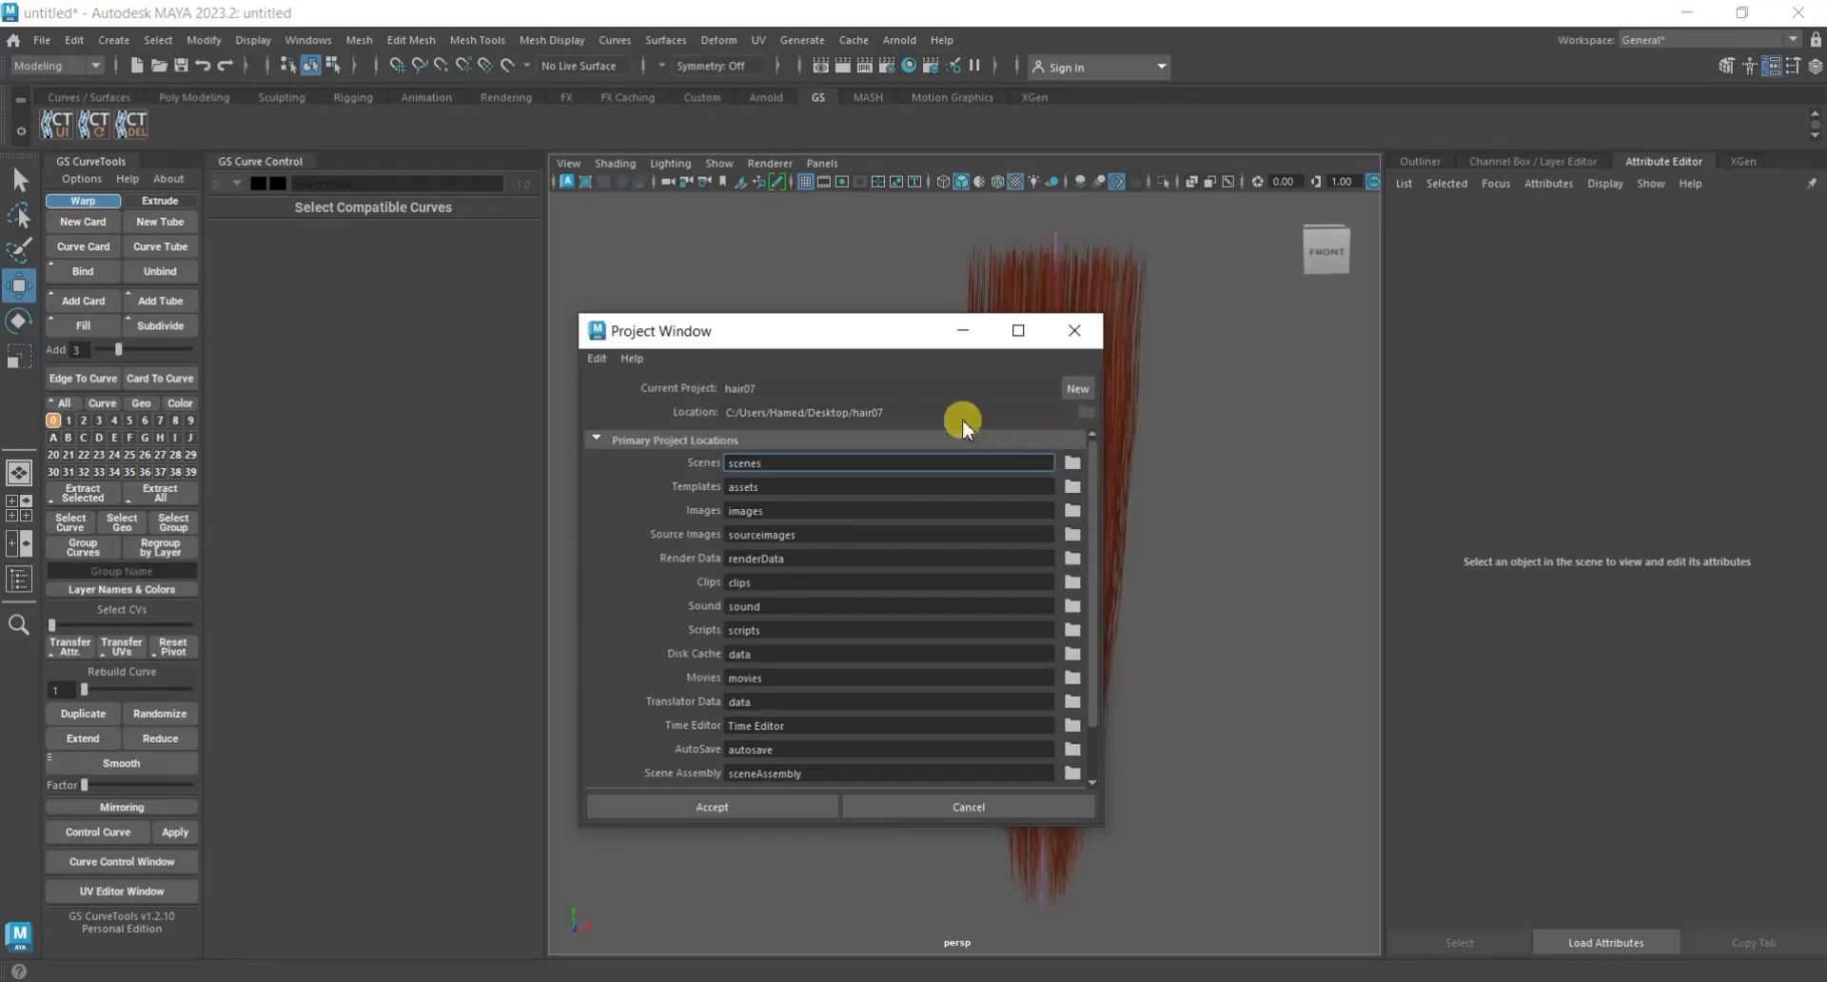
{"action": "left_click", "coordinate": [760, 807]}
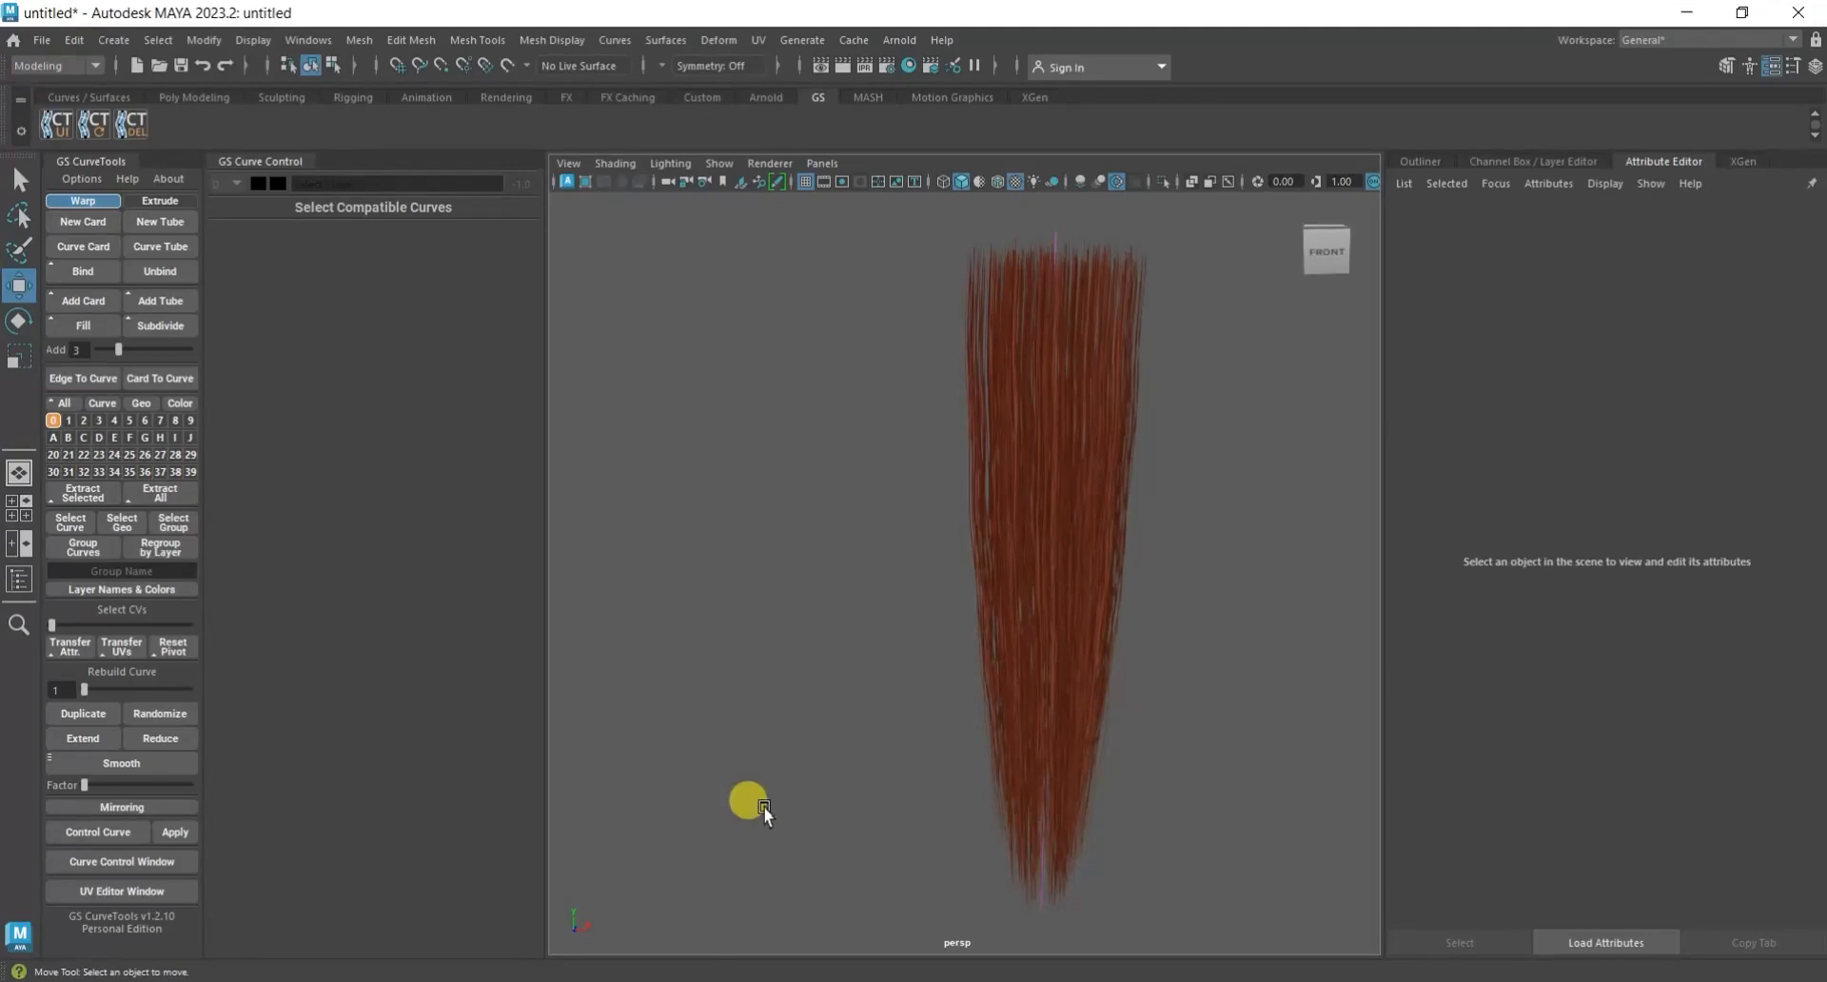
Save the scene as a Maya Binary file named hair07 in the scenes folder of the hair07 project.
{"action": "key", "text": "ctrl+s"}
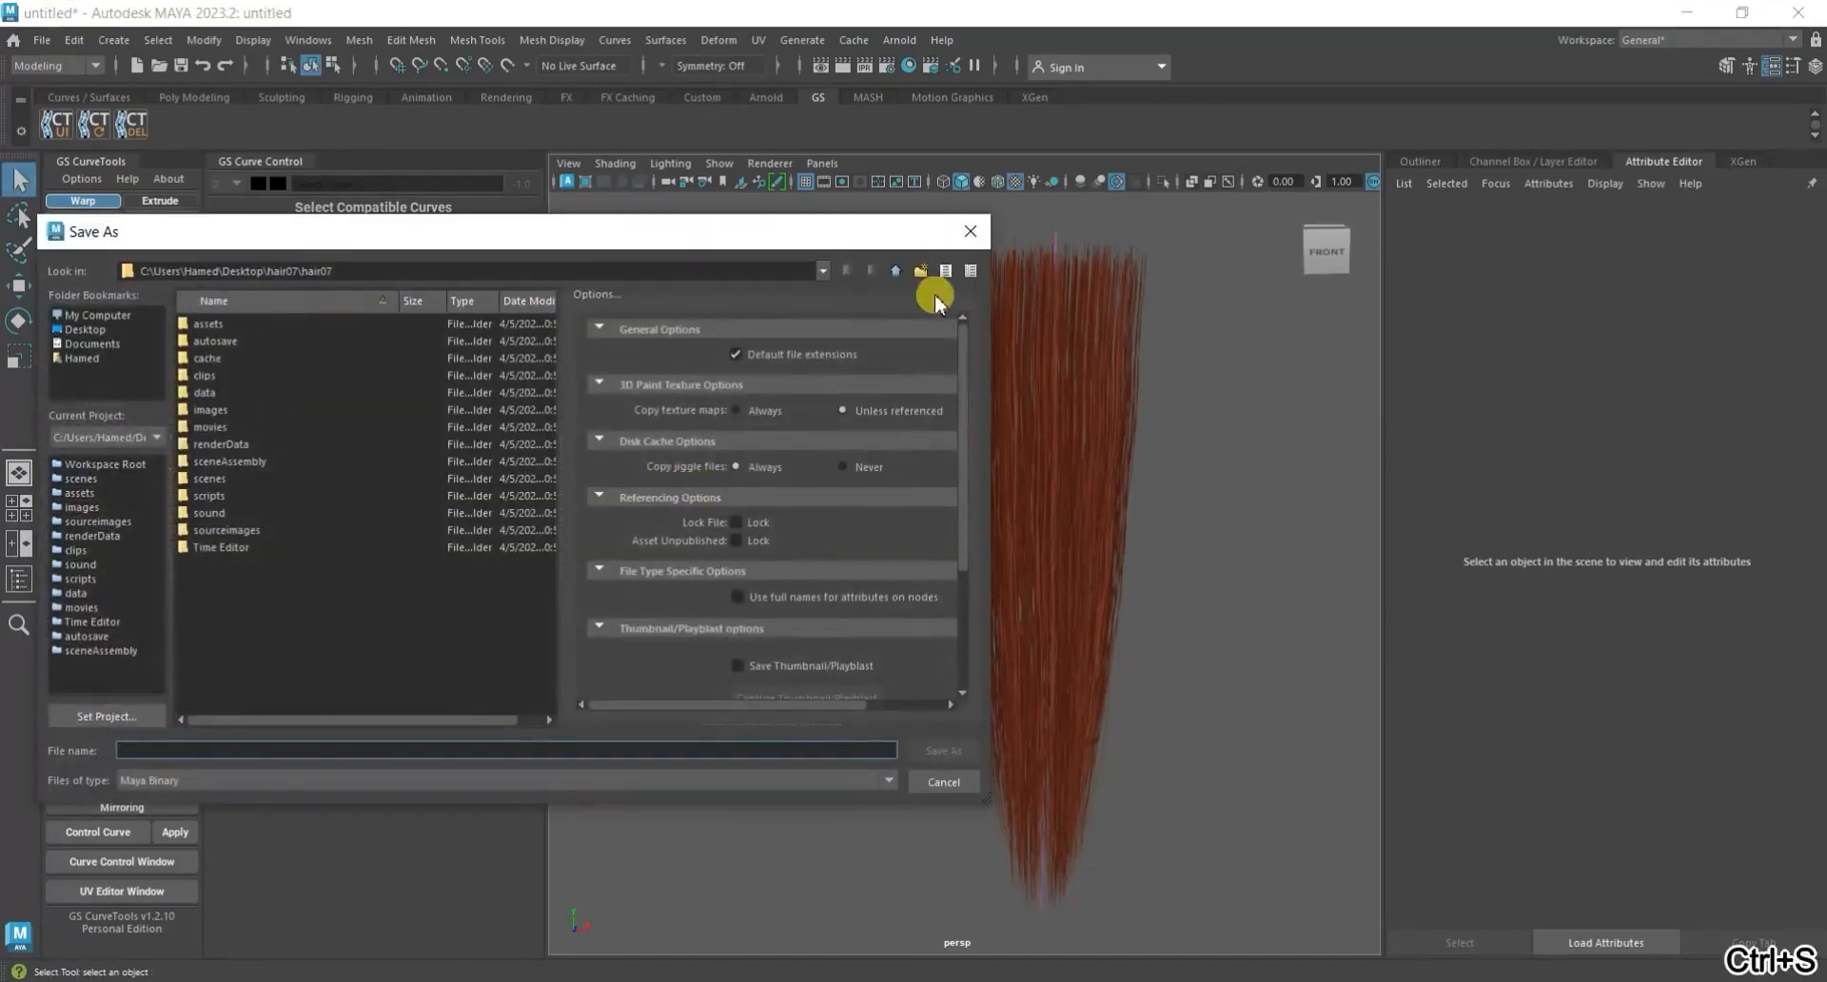
{"action": "left_click", "coordinate": [93, 329]}
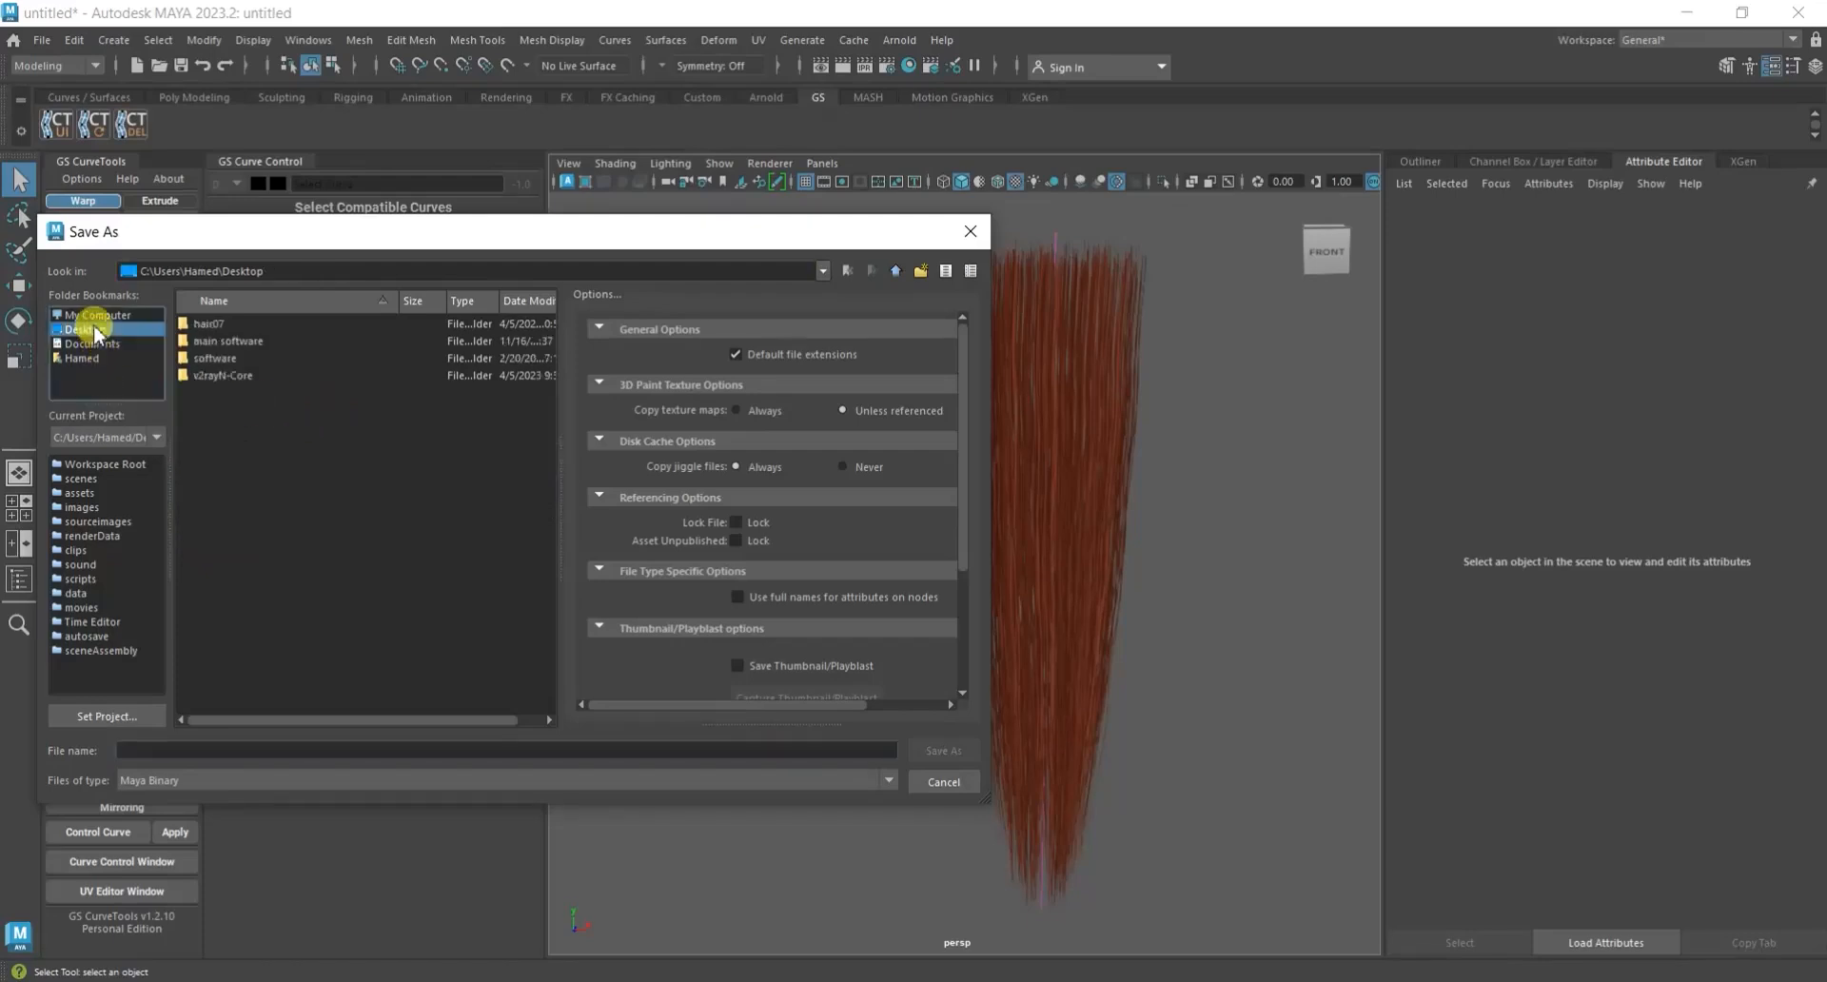
{"action": "double_click", "coordinate": [197, 322]}
{"action": "double_click", "coordinate": [197, 322]}
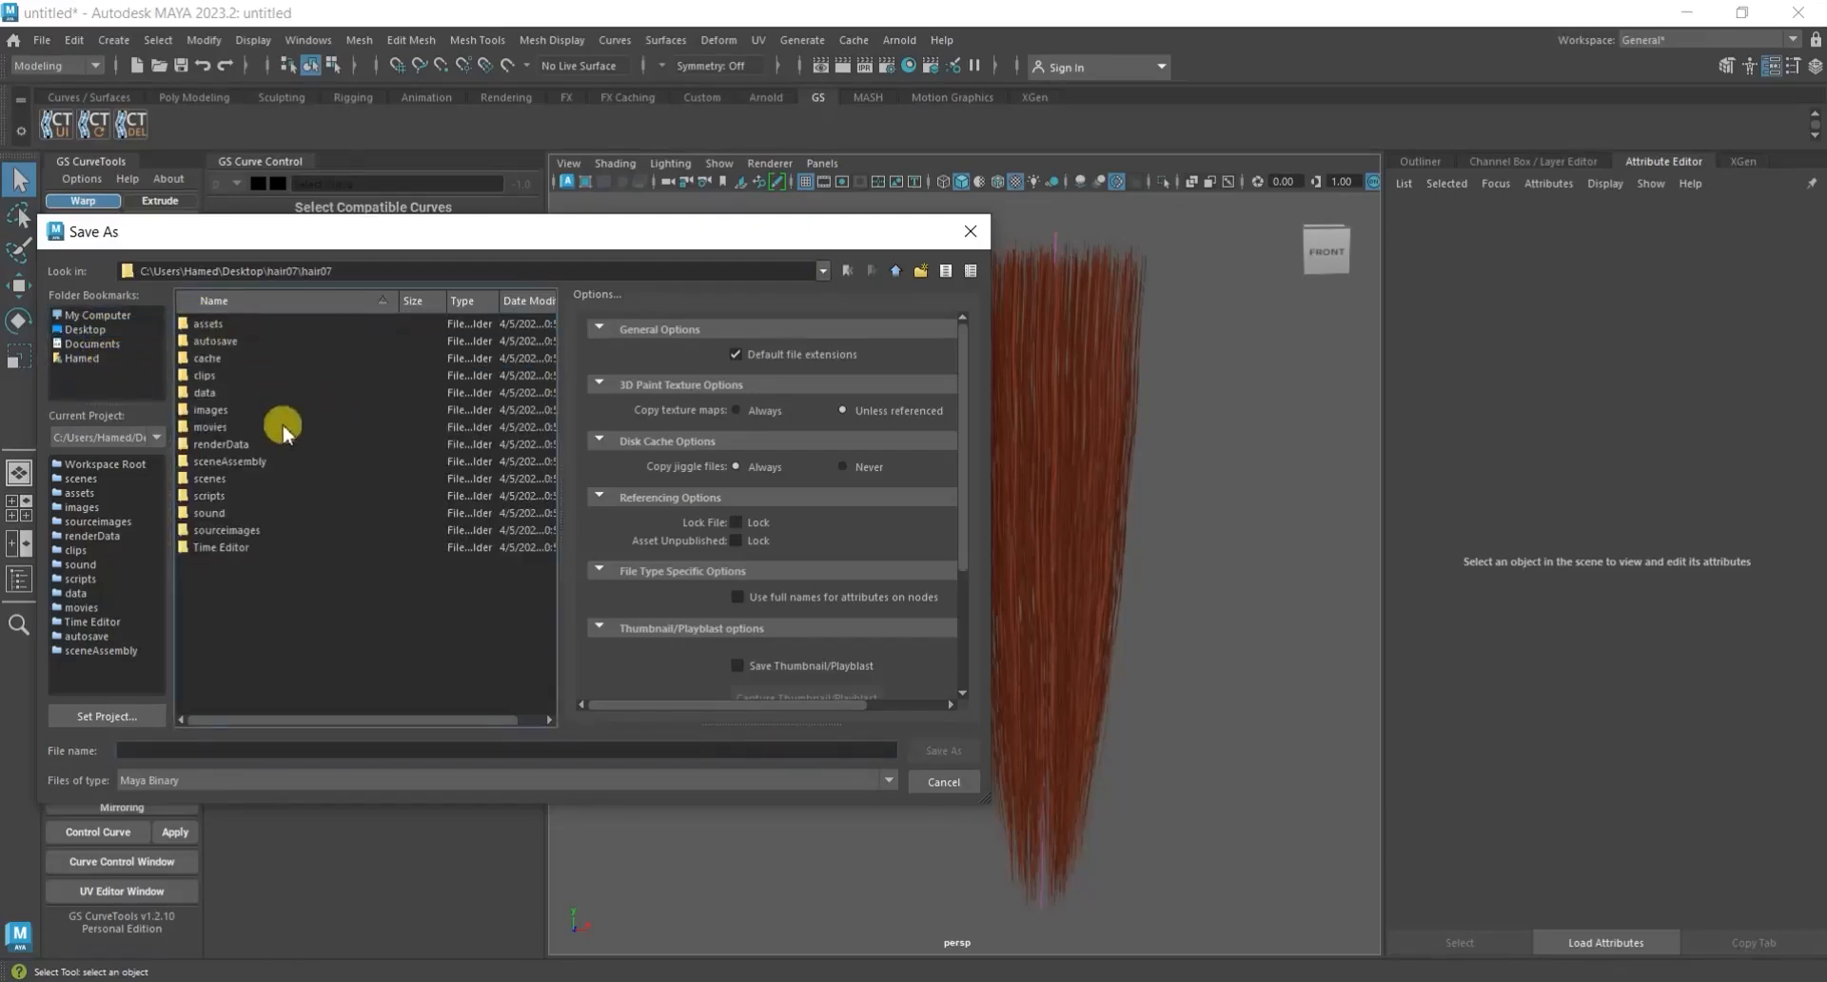
{"action": "double_click", "coordinate": [255, 478]}
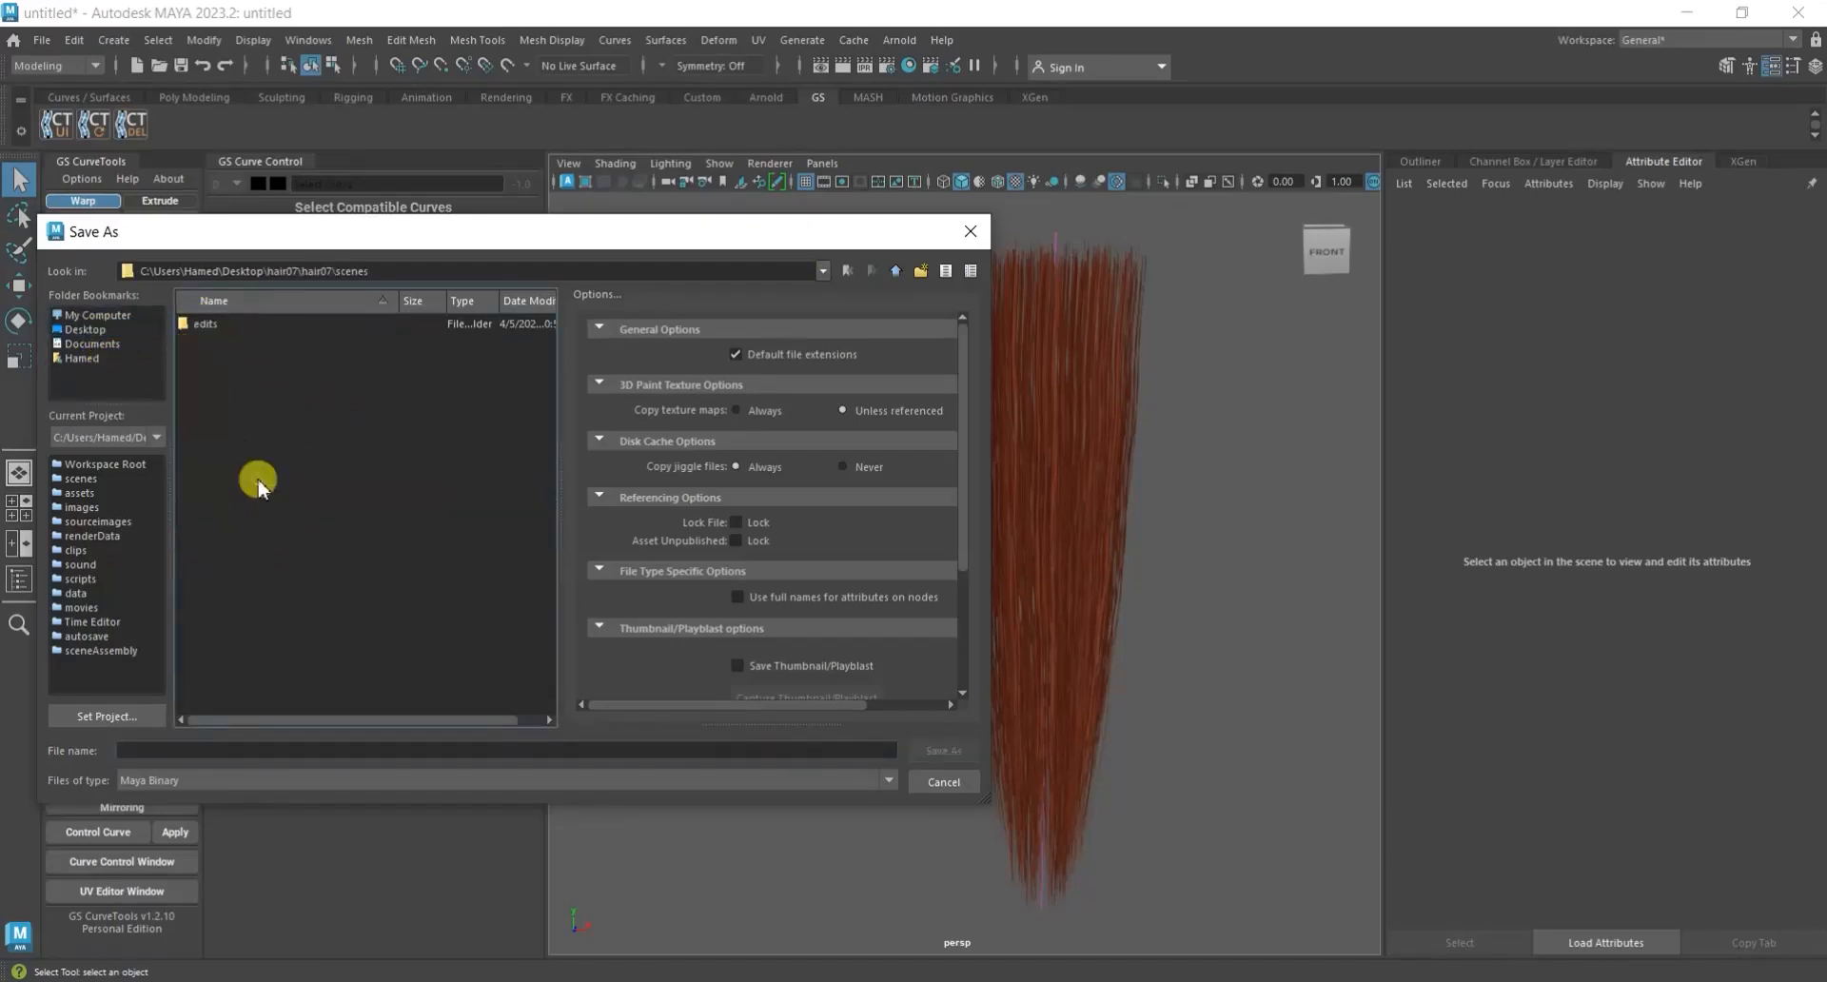
{"action": "left_click", "coordinate": [271, 751]}
{"action": "type", "text": "h"}
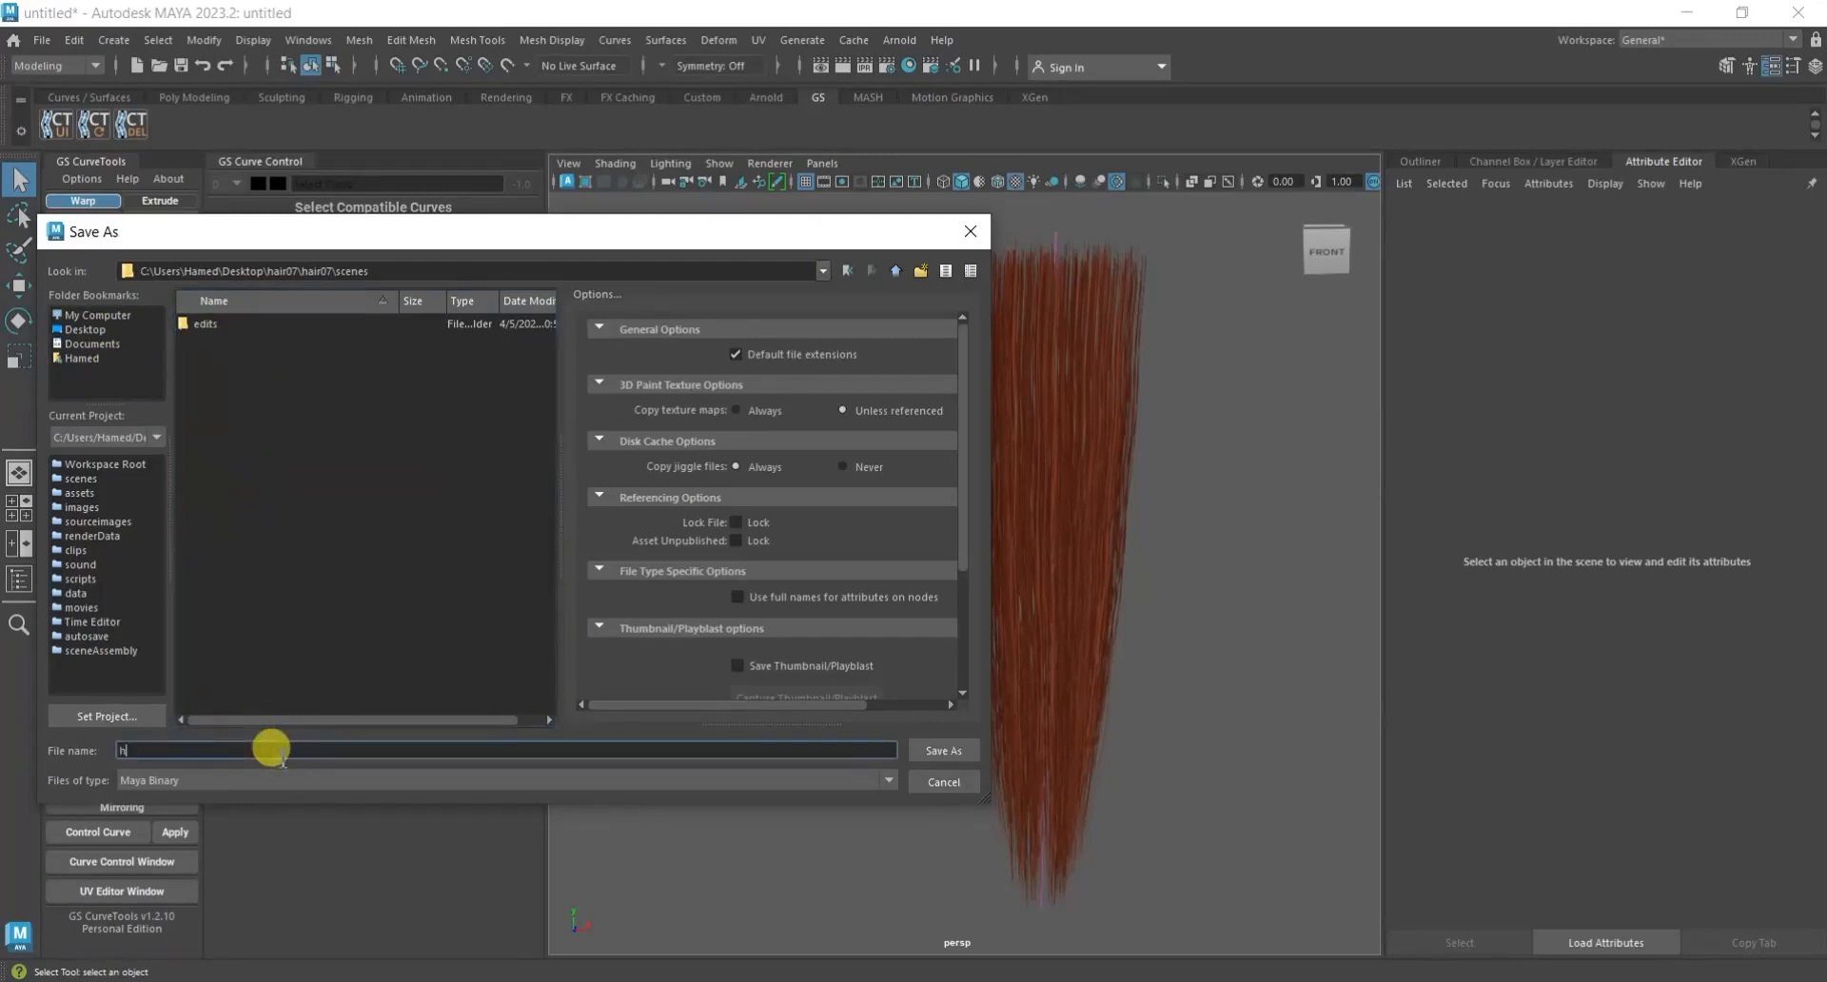
{"action": "type", "text": "air07"}
{"action": "left_click", "coordinate": [944, 751]}
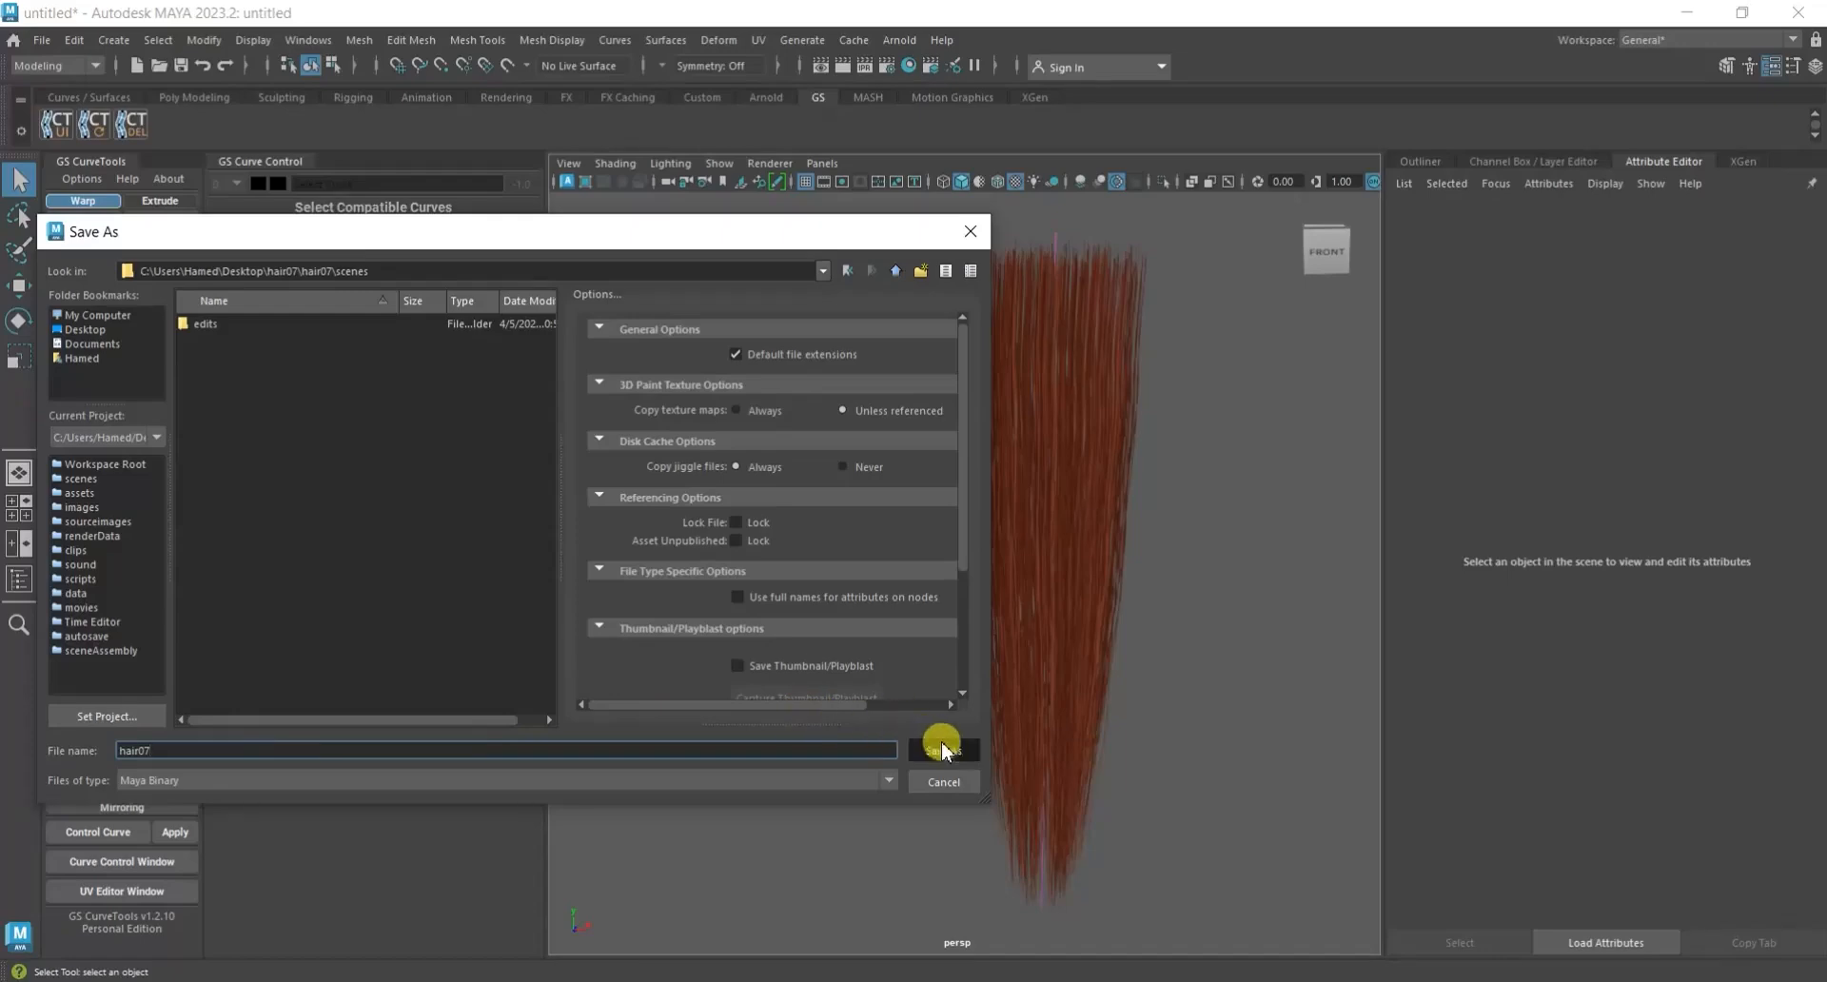
{"action": "key", "text": "w"}
{"action": "middle_click_drag", "start_coordinate": [909, 612], "coordinate": [959, 609], "text": "alt"}
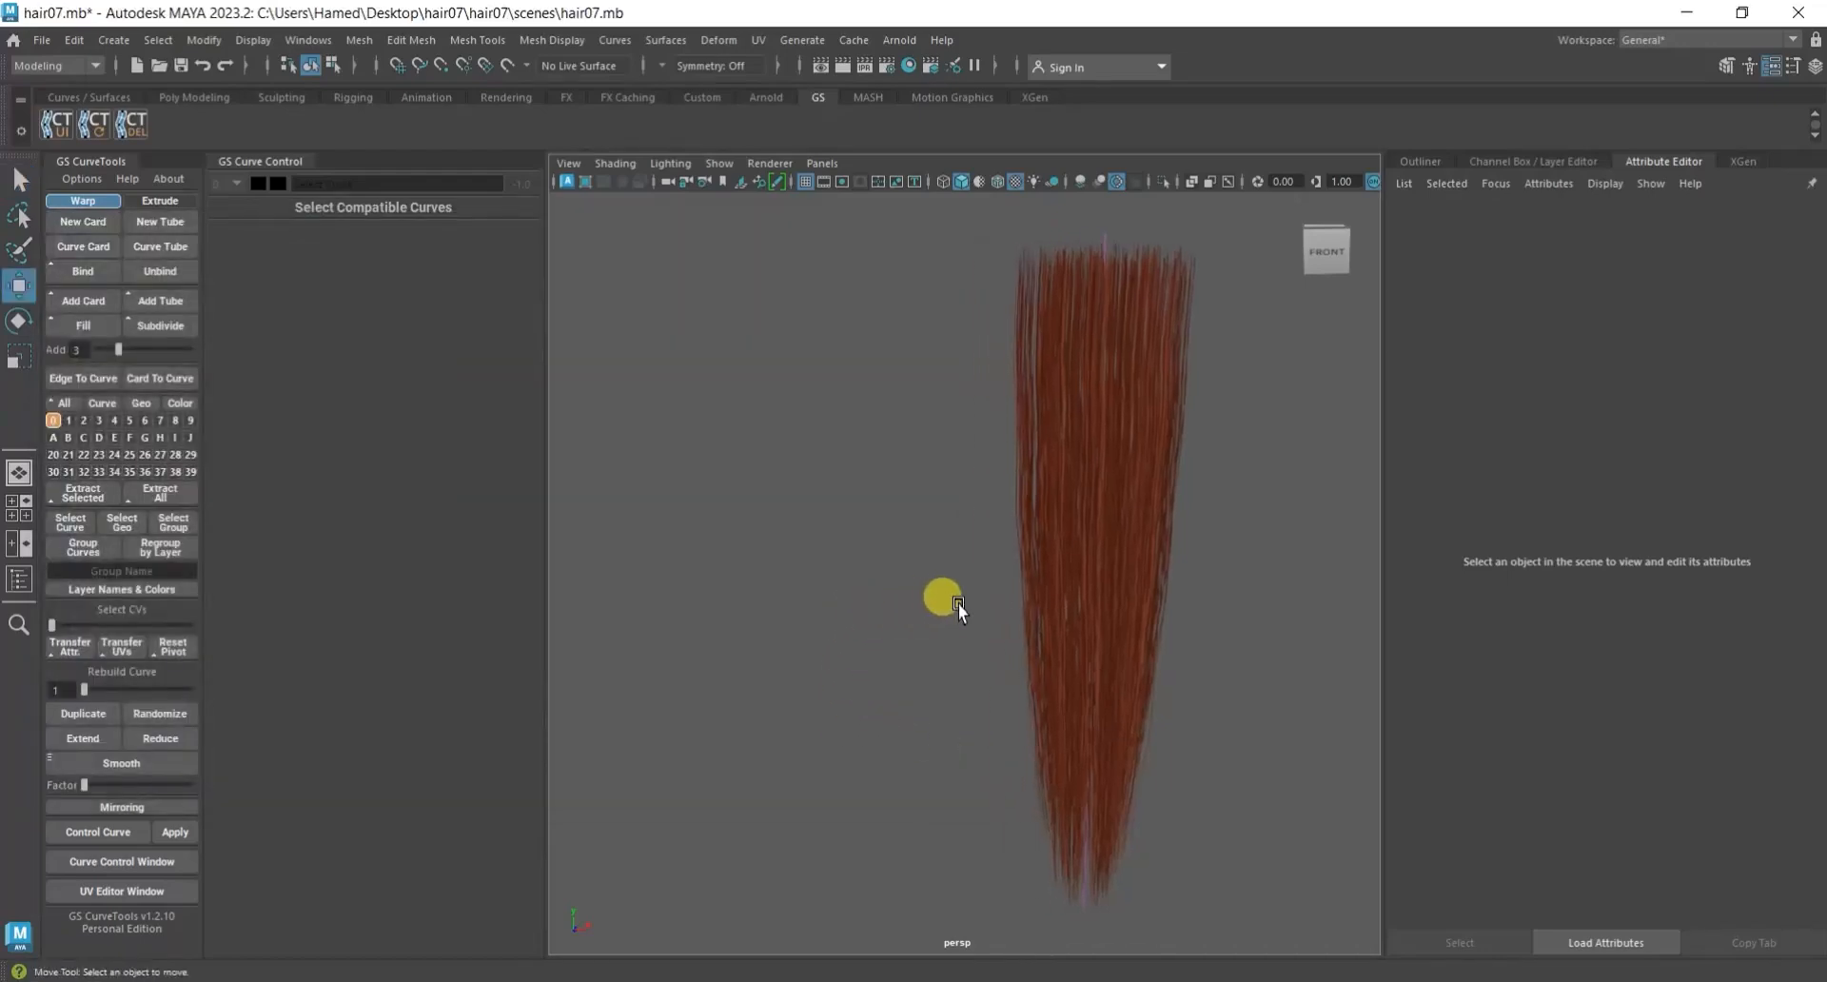
{"action": "scroll", "coordinate": [962, 611], "scroll_direction": "down", "scroll_amount": 3}
{"action": "key", "text": "ctrl+s"}
Duplicate the hair card and move the copy along X so it sits beside the original.
{"action": "left_click_drag", "start_coordinate": [1149, 677], "coordinate": [1220, 649], "text": "alt"}
{"action": "left_click_drag", "start_coordinate": [1210, 643], "coordinate": [1138, 685]}
{"action": "left_click", "coordinate": [87, 714]}
{"action": "left_click_drag", "start_coordinate": [1145, 482], "coordinate": [1034, 477]}
{"action": "left_click_drag", "start_coordinate": [966, 790], "coordinate": [904, 626], "text": "alt"}
{"action": "left_click", "coordinate": [803, 545]}
{"action": "left_click", "coordinate": [844, 606], "text": "alt+shift"}
{"action": "left_click", "coordinate": [860, 626]}
{"action": "left_click", "coordinate": [935, 646]}
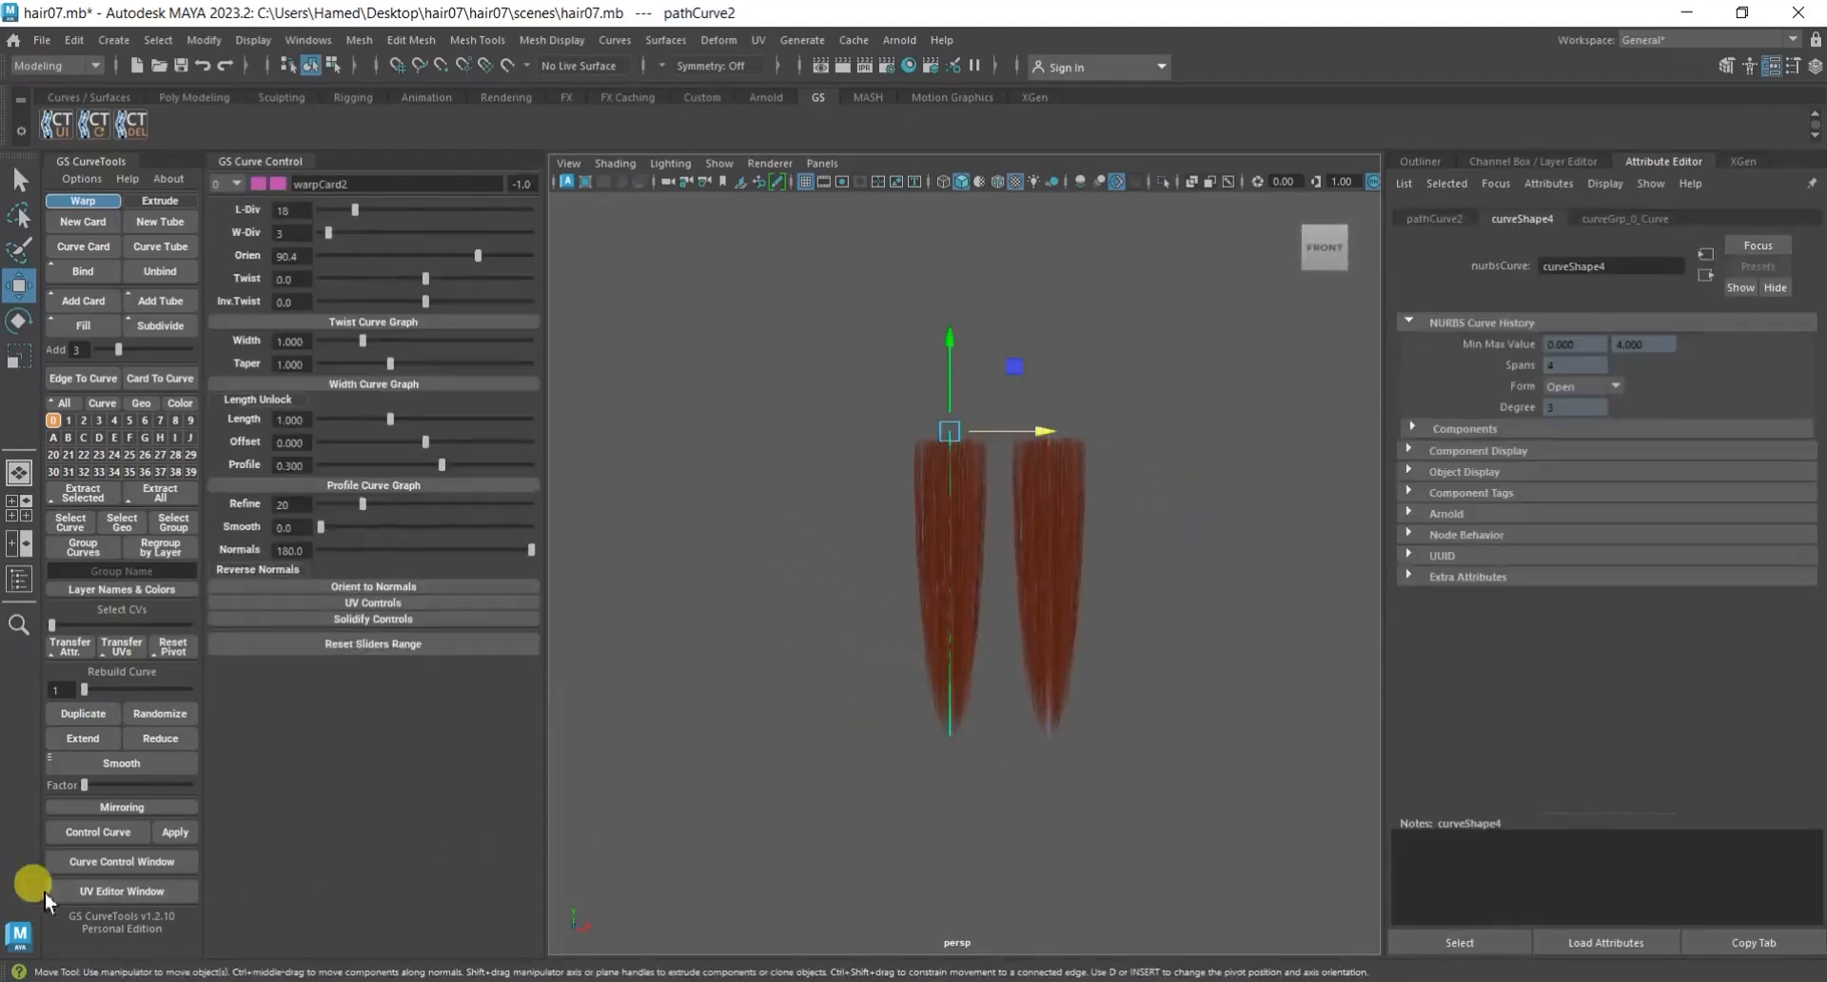
Open the GS CurveTools UV Editor and move warpCard2's UV shell onto the middle strand clump of the texture.
{"action": "left_click", "coordinate": [141, 891]}
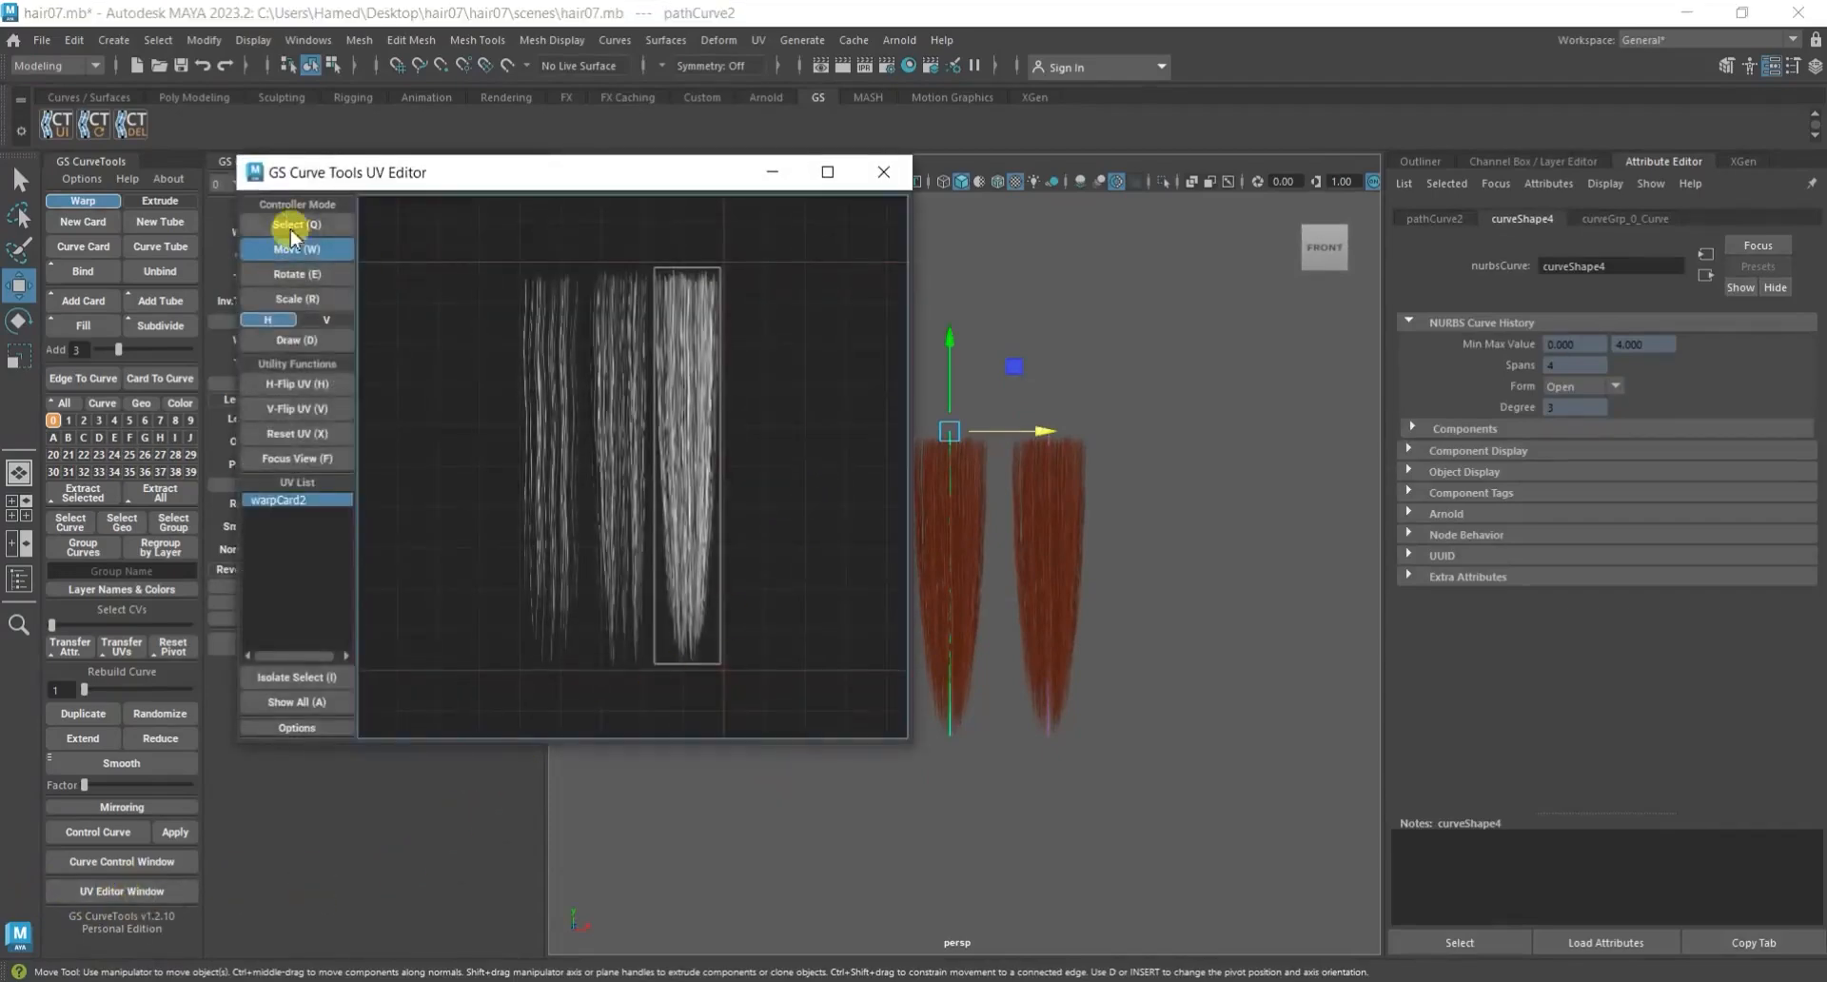
{"action": "left_click", "coordinate": [297, 249]}
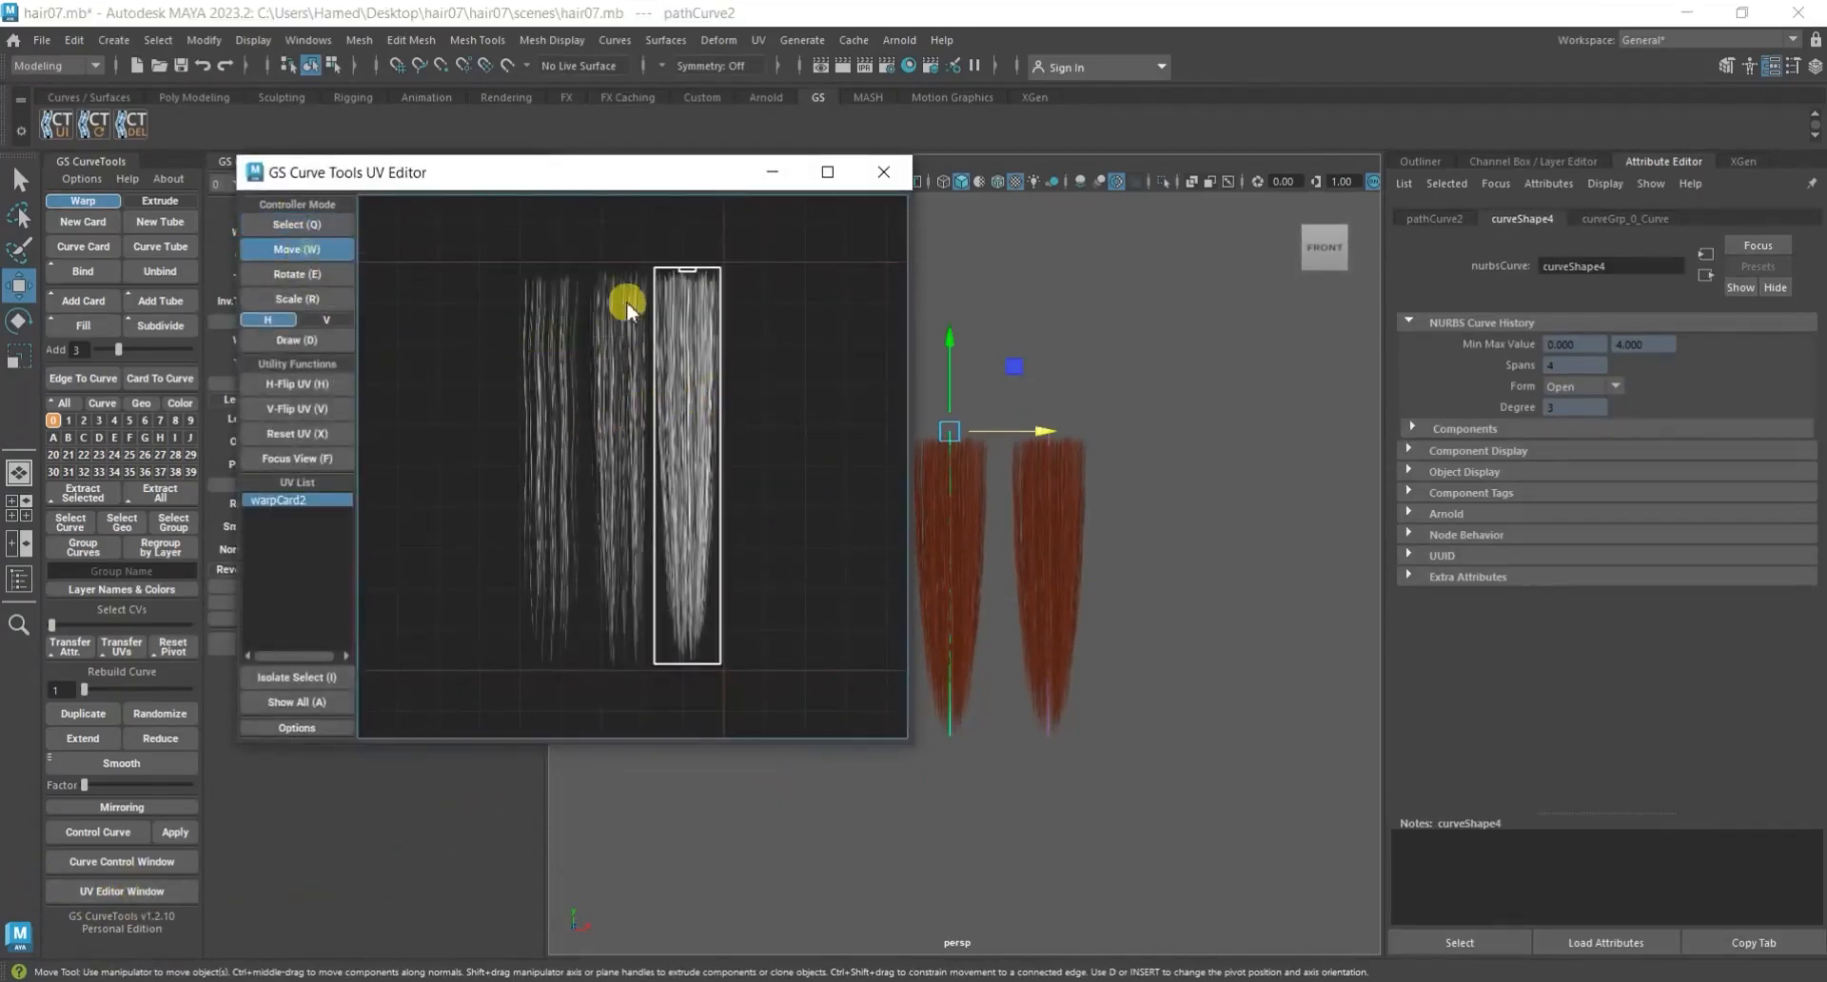
{"action": "scroll", "coordinate": [599, 299], "scroll_direction": "up", "scroll_amount": 2}
{"action": "left_click_drag", "start_coordinate": [709, 309], "coordinate": [616, 298]}
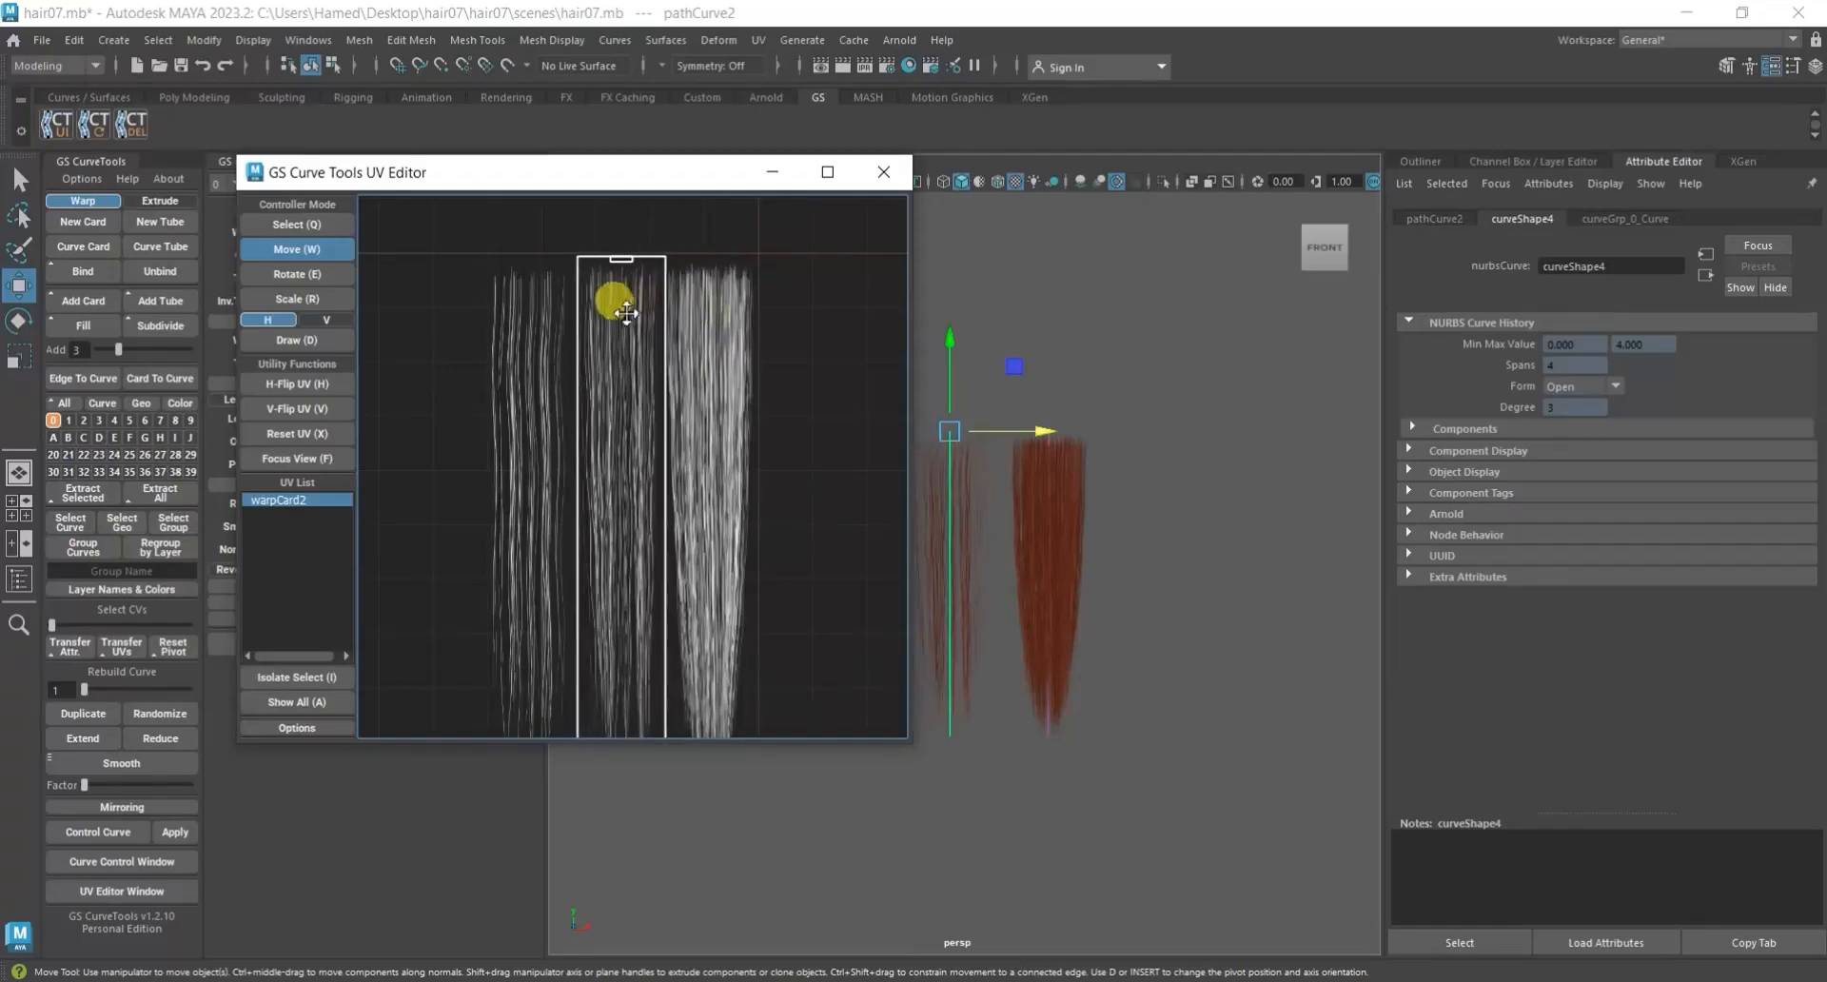
{"action": "scroll", "coordinate": [592, 243], "scroll_direction": "up", "scroll_amount": 2}
{"action": "scroll", "coordinate": [609, 266], "scroll_direction": "up", "scroll_amount": 2}
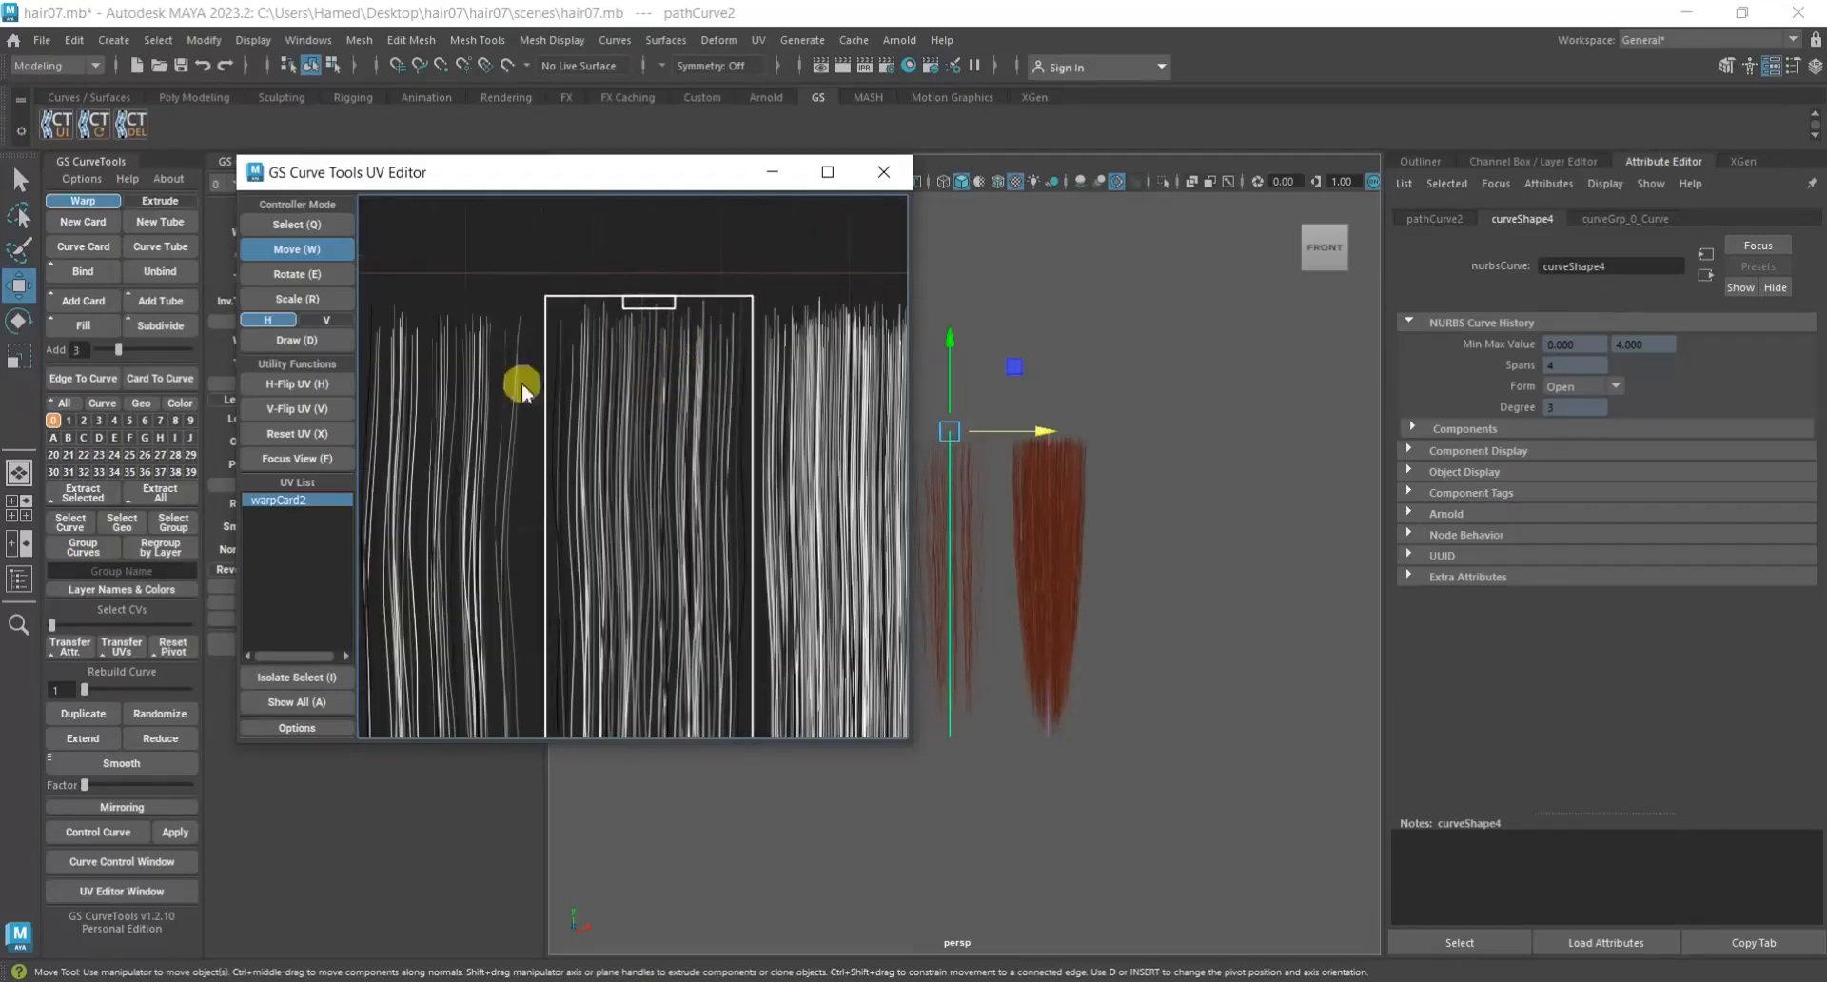
Scale warpCard2's UV shell slightly narrower, nudge it over the middle clump down to the tips, and close the UV Editor.
{"action": "left_click", "coordinate": [304, 299]}
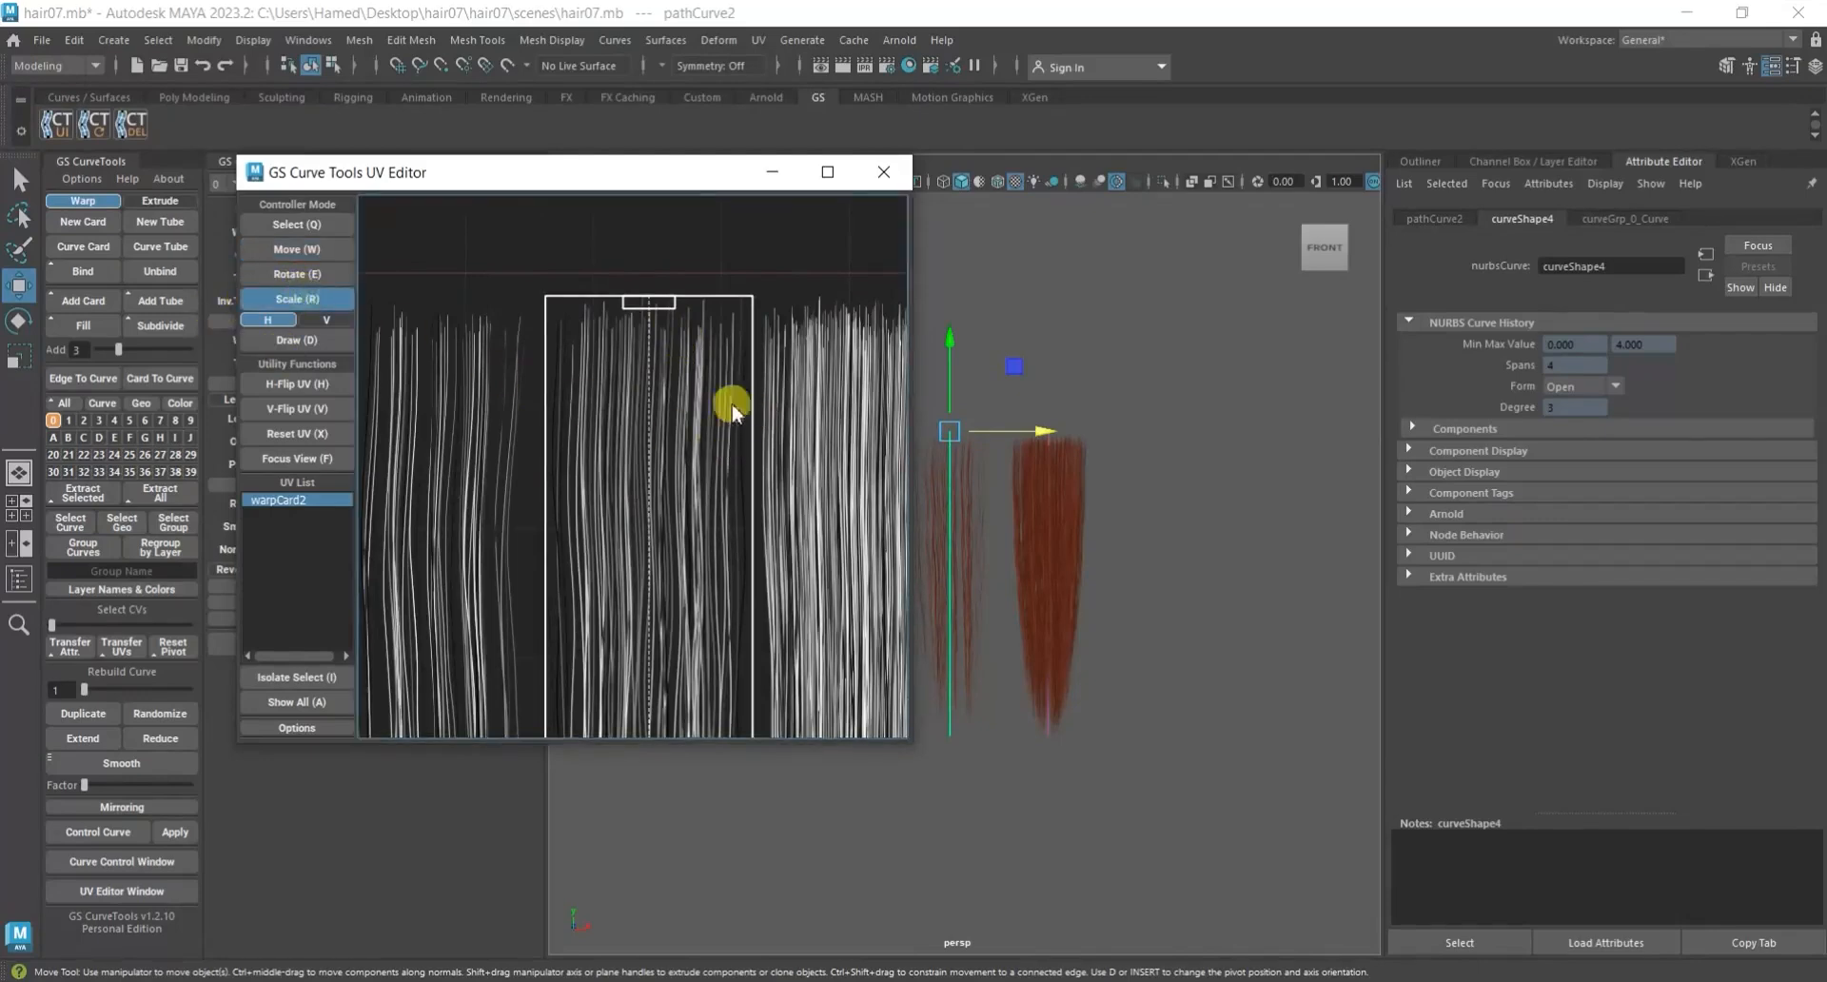
{"action": "left_click_drag", "start_coordinate": [712, 399], "coordinate": [711, 399]}
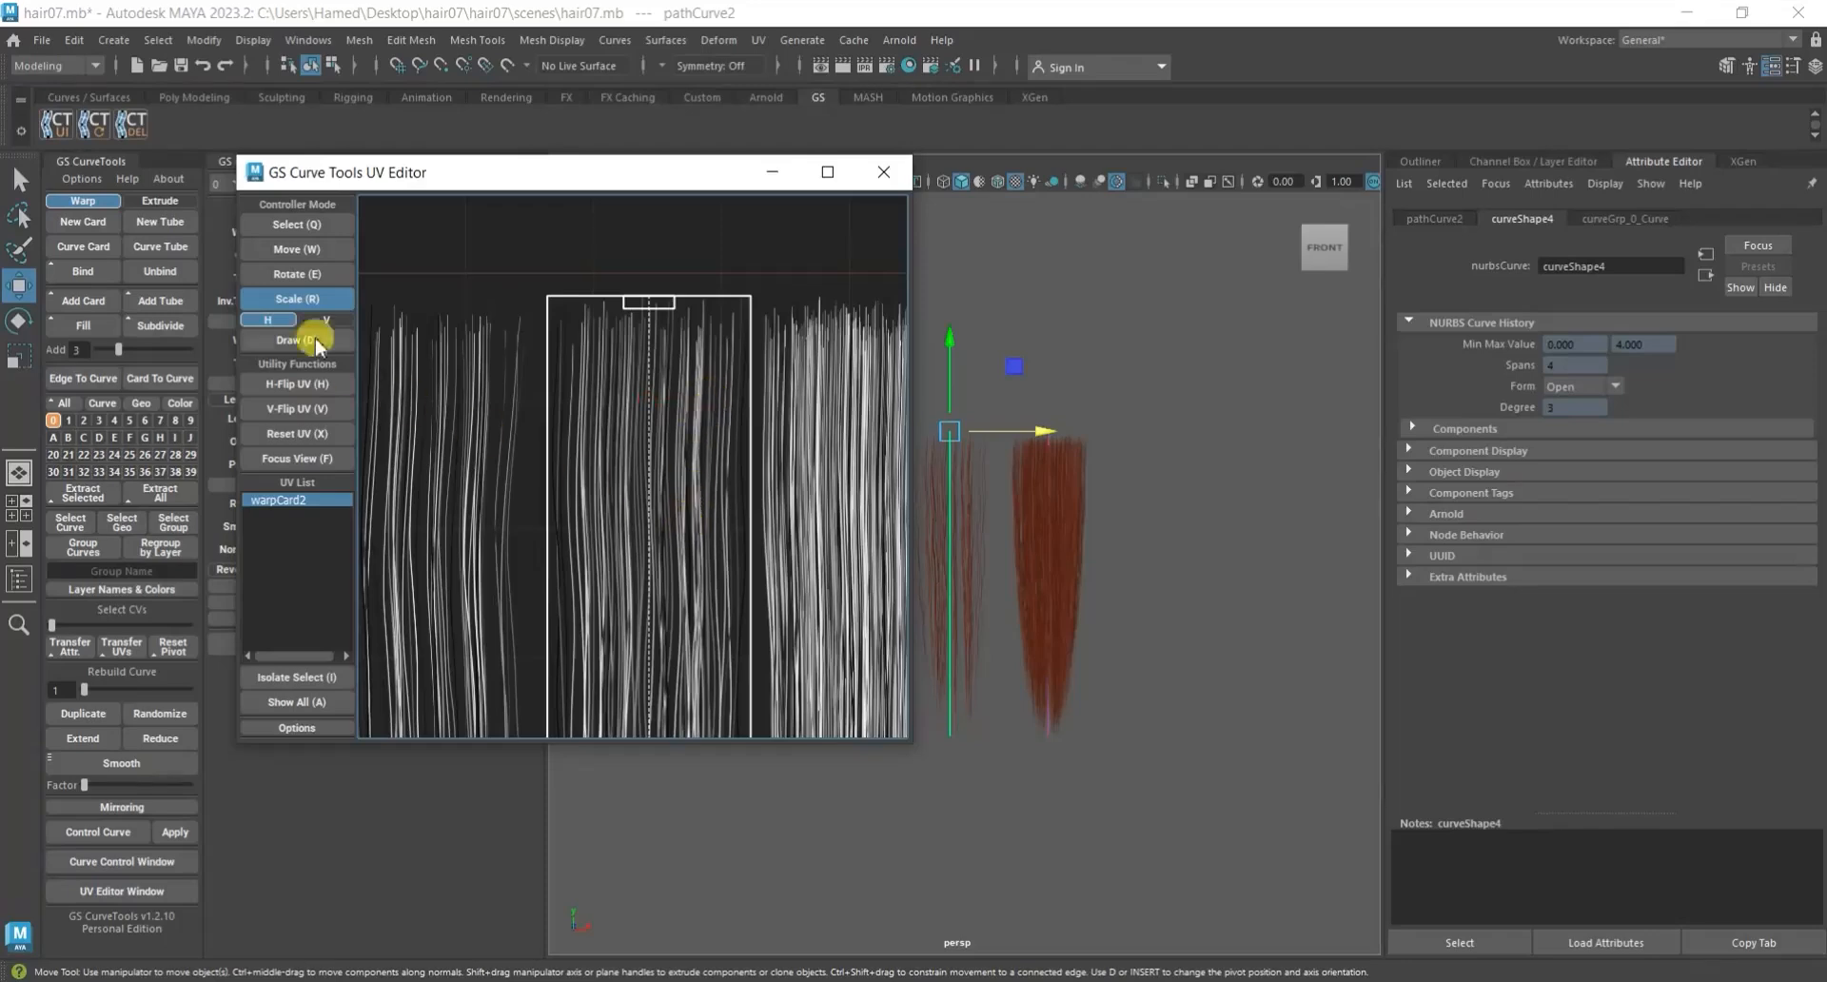
{"action": "left_click", "coordinate": [296, 248]}
{"action": "left_click_drag", "start_coordinate": [653, 367], "coordinate": [655, 366]}
{"action": "scroll", "coordinate": [654, 377], "scroll_direction": "down", "scroll_amount": 5}
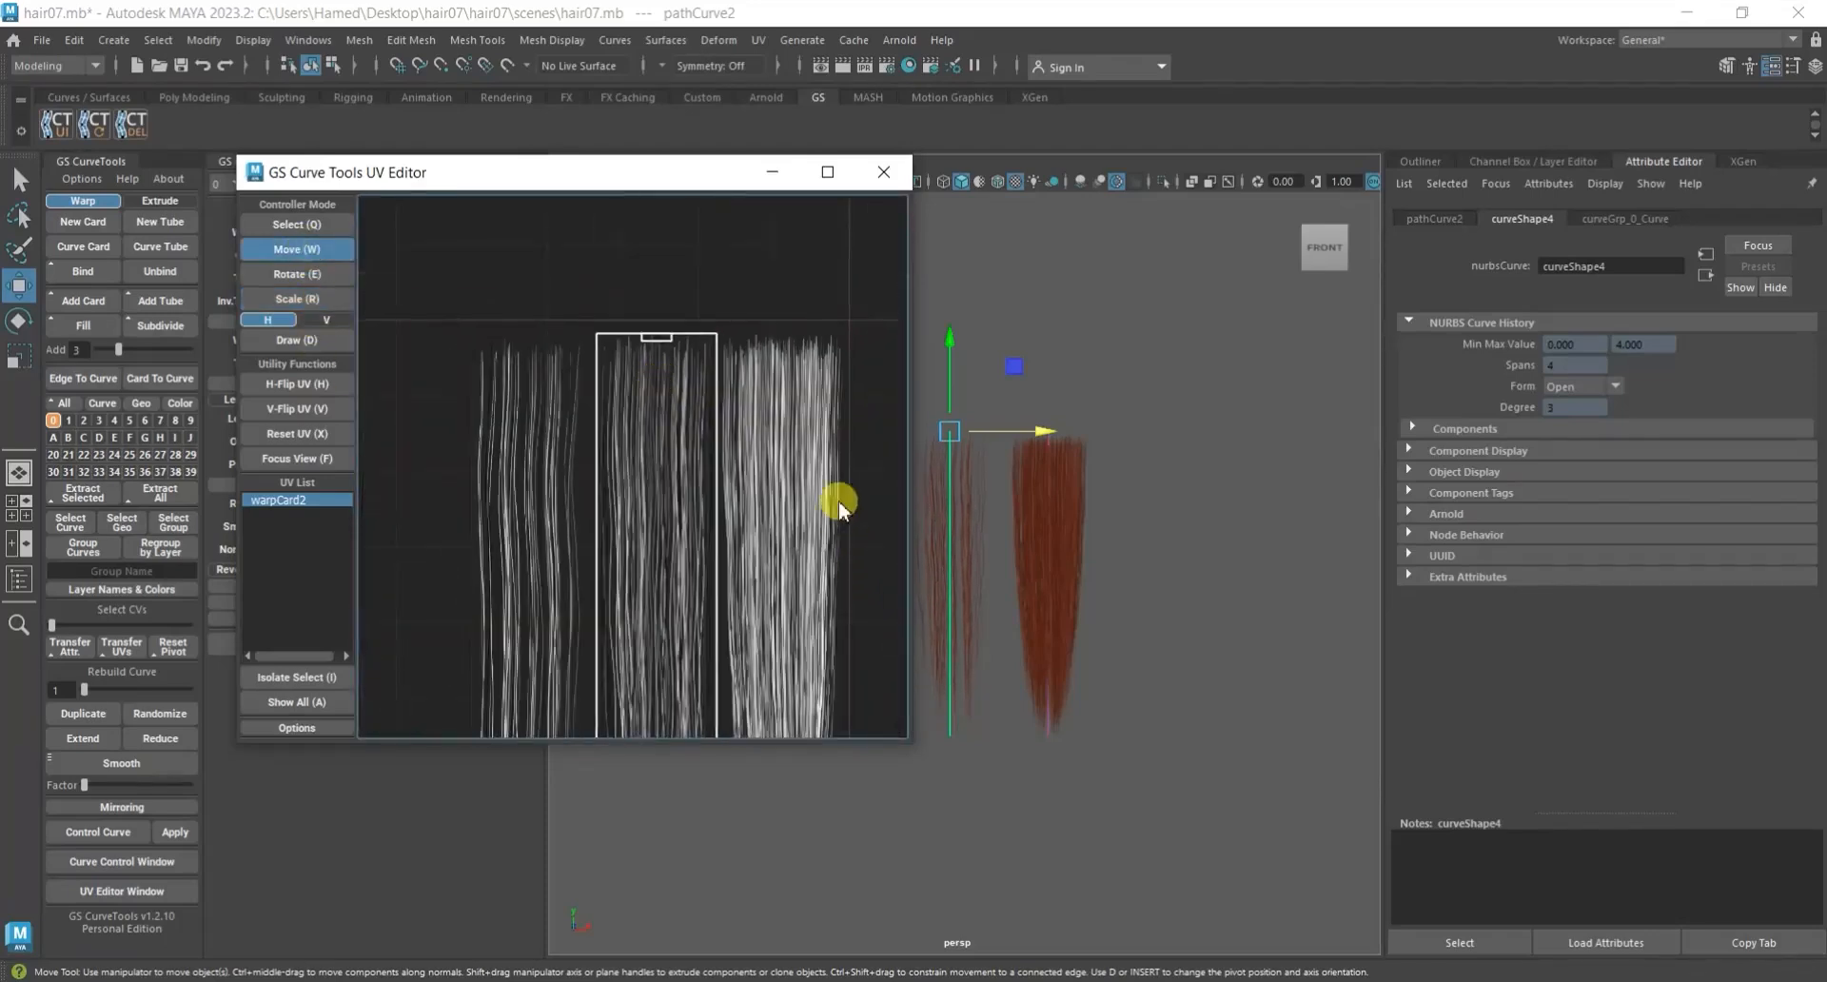
{"action": "middle_click_drag", "start_coordinate": [839, 499], "coordinate": [829, 306]}
{"action": "middle_click_drag", "start_coordinate": [818, 451], "coordinate": [822, 294]}
{"action": "middle_click_drag", "start_coordinate": [803, 467], "coordinate": [772, 462]}
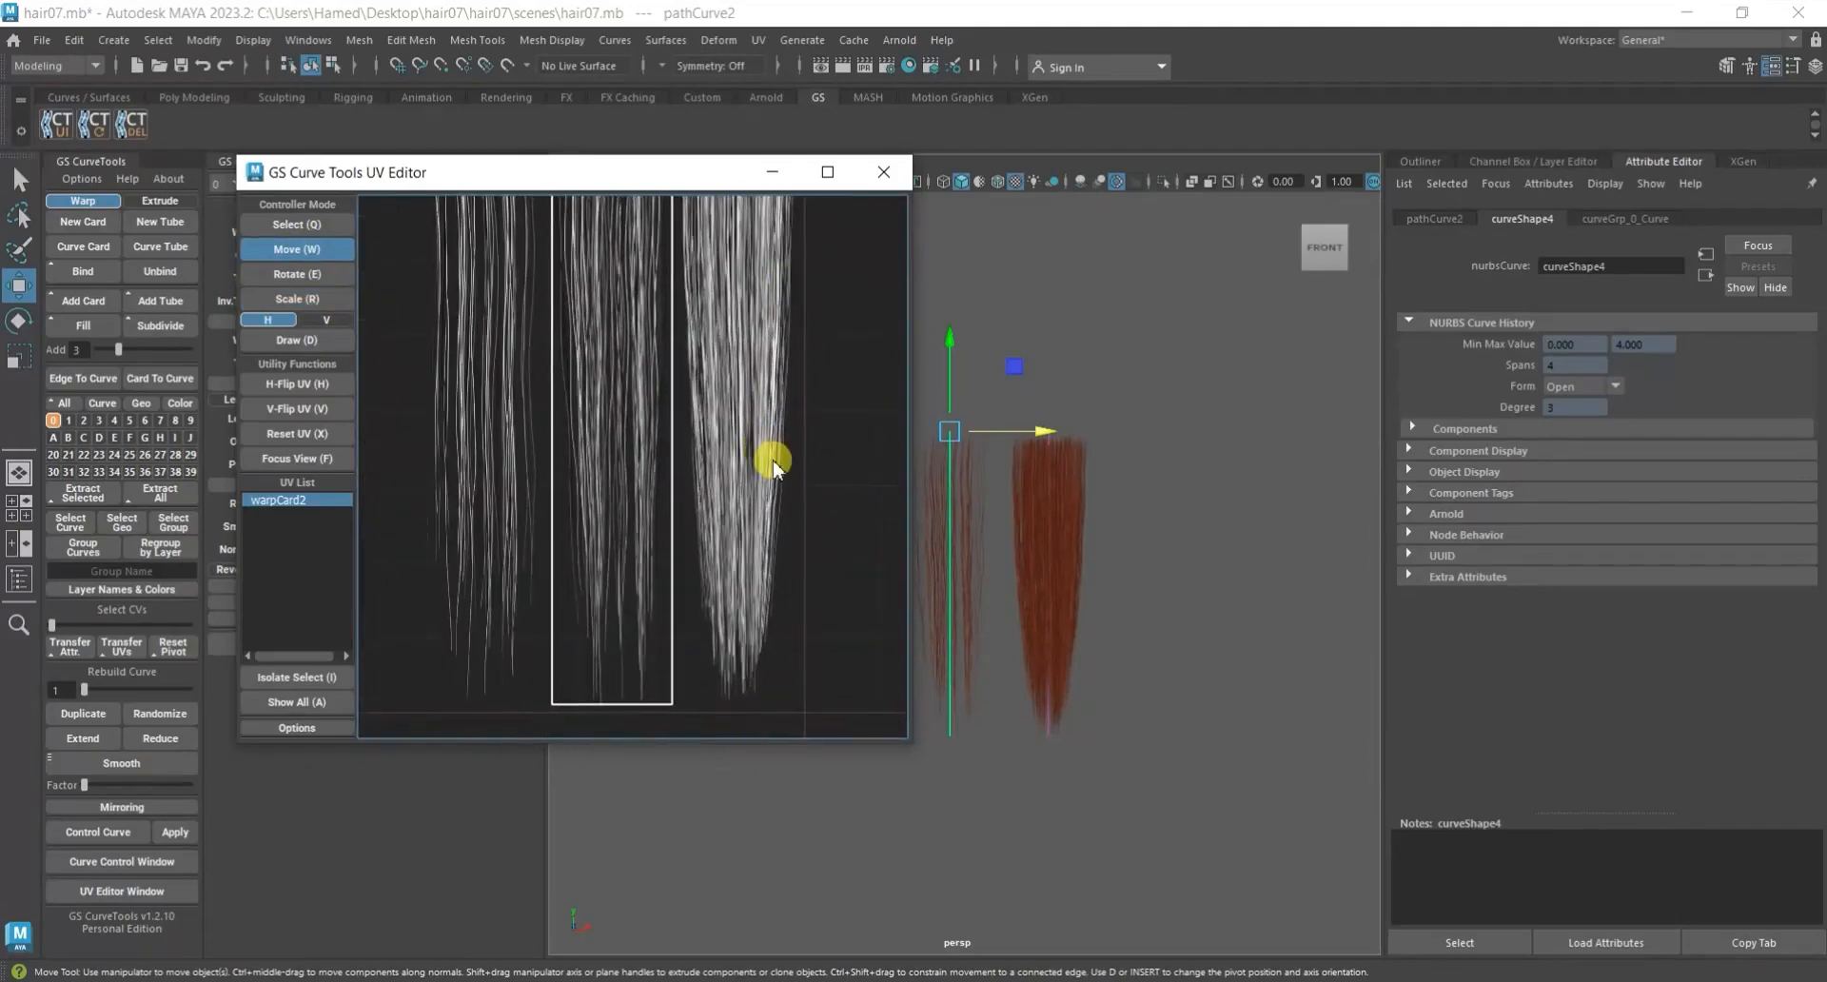
{"action": "left_click", "coordinate": [883, 172]}
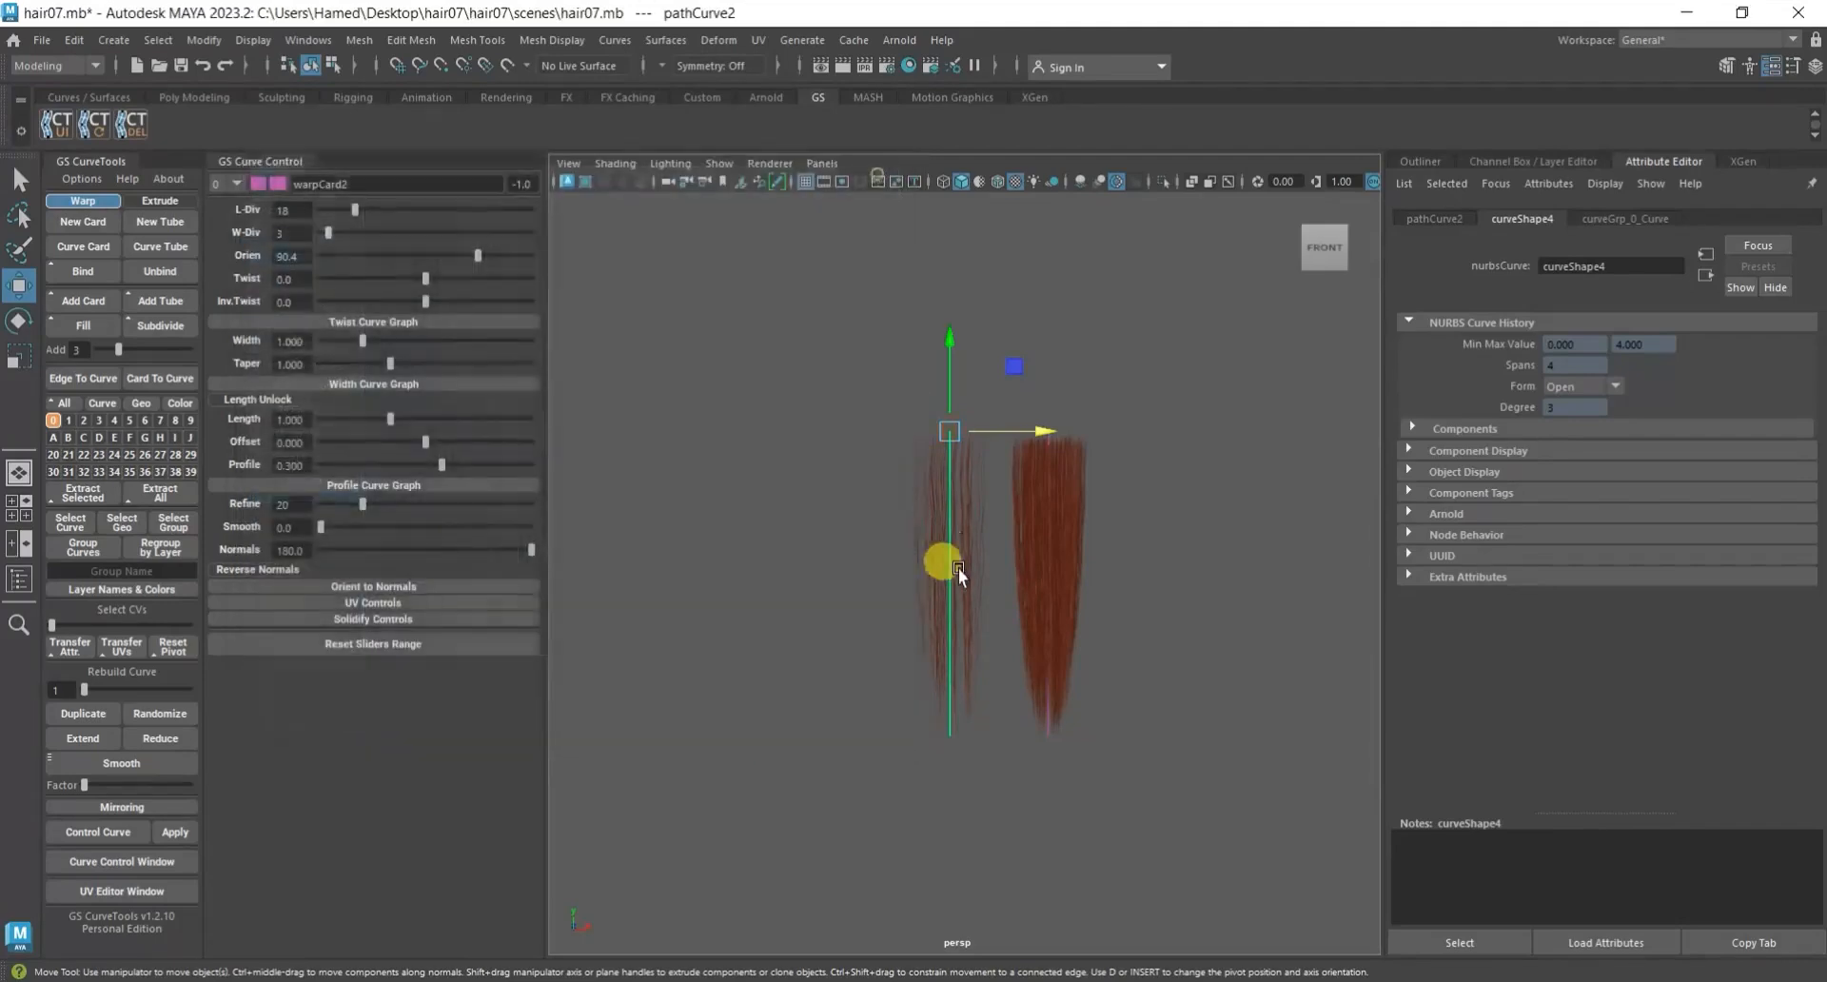
Reopen the UV Editor for warpCard2, reselect its UV shell and fine-tune its position over the middle strand clump.
{"action": "scroll", "coordinate": [961, 574], "scroll_direction": "up", "scroll_amount": 3}
{"action": "scroll", "coordinate": [960, 574], "scroll_direction": "up", "scroll_amount": 2}
{"action": "scroll", "coordinate": [922, 362], "scroll_direction": "up", "scroll_amount": 3}
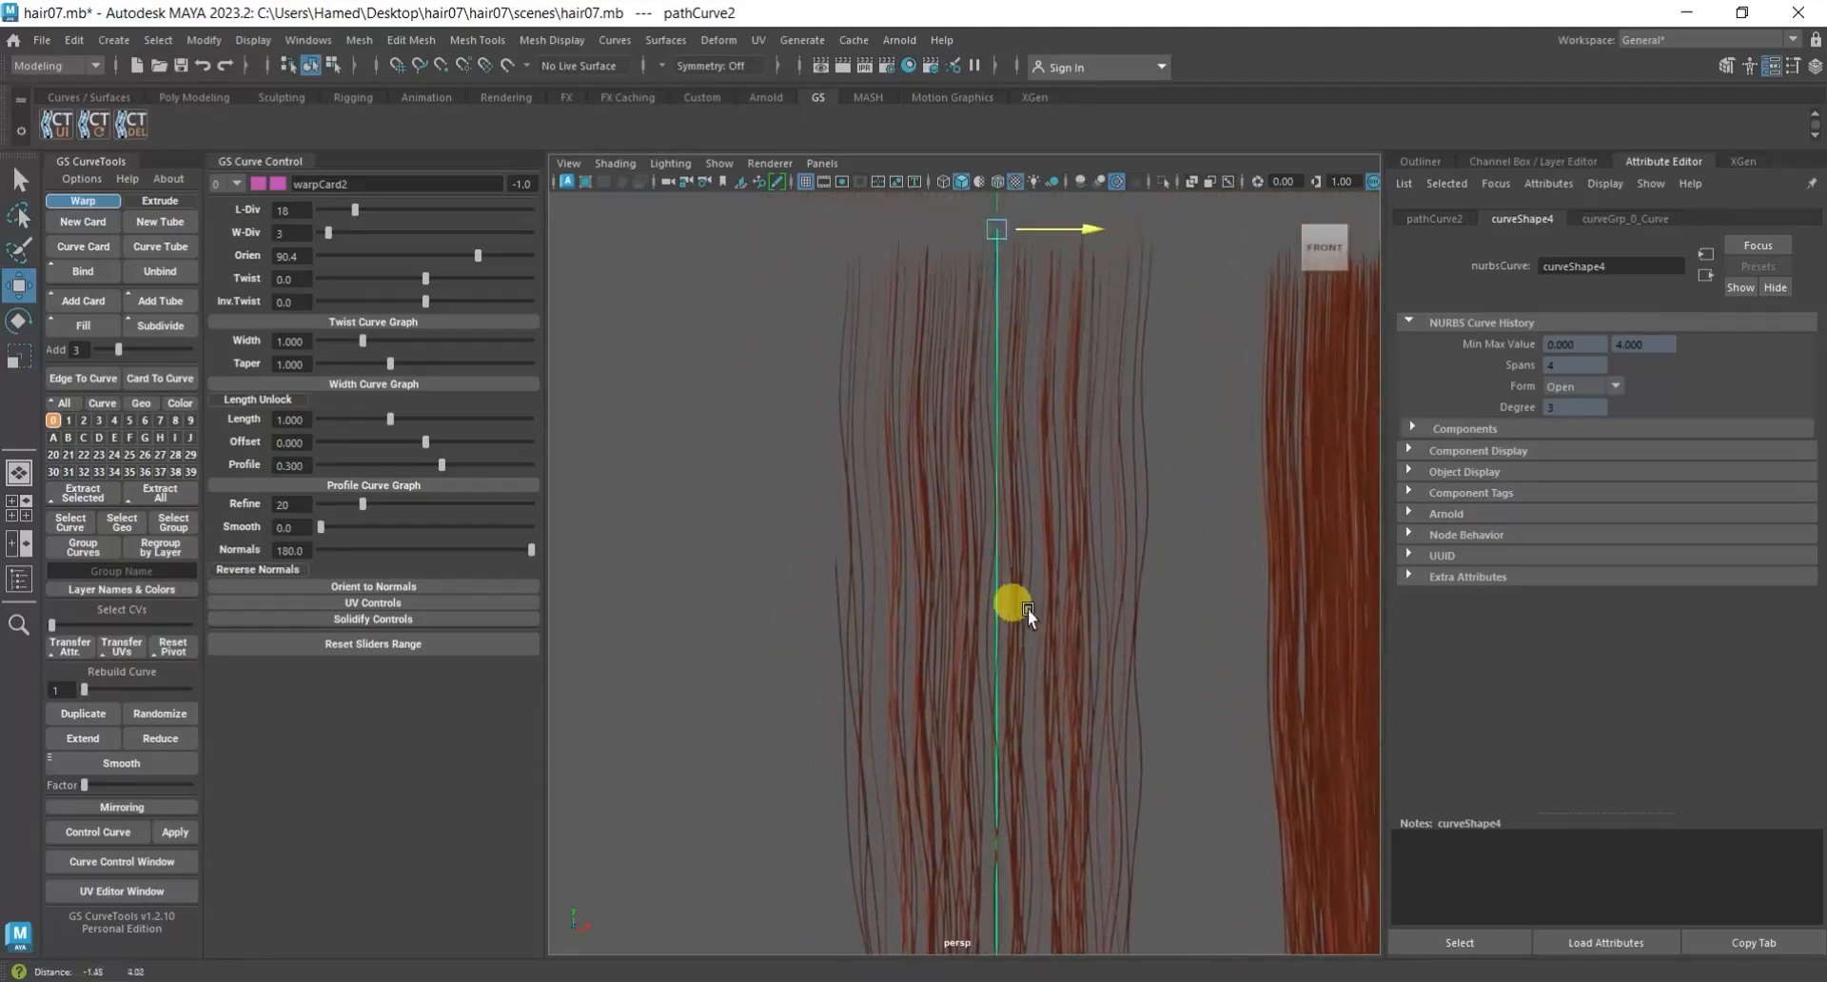
{"action": "right_click_drag", "start_coordinate": [1027, 609], "coordinate": [961, 590], "text": "alt"}
{"action": "mouse_move", "coordinate": [978, 603]}
{"action": "middle_mouse_down", "text": "alt"}
{"action": "mouse_move", "coordinate": [985, 334]}
{"action": "mouse_move", "coordinate": [986, 597]}
{"action": "middle_mouse_up", "text": "alt"}
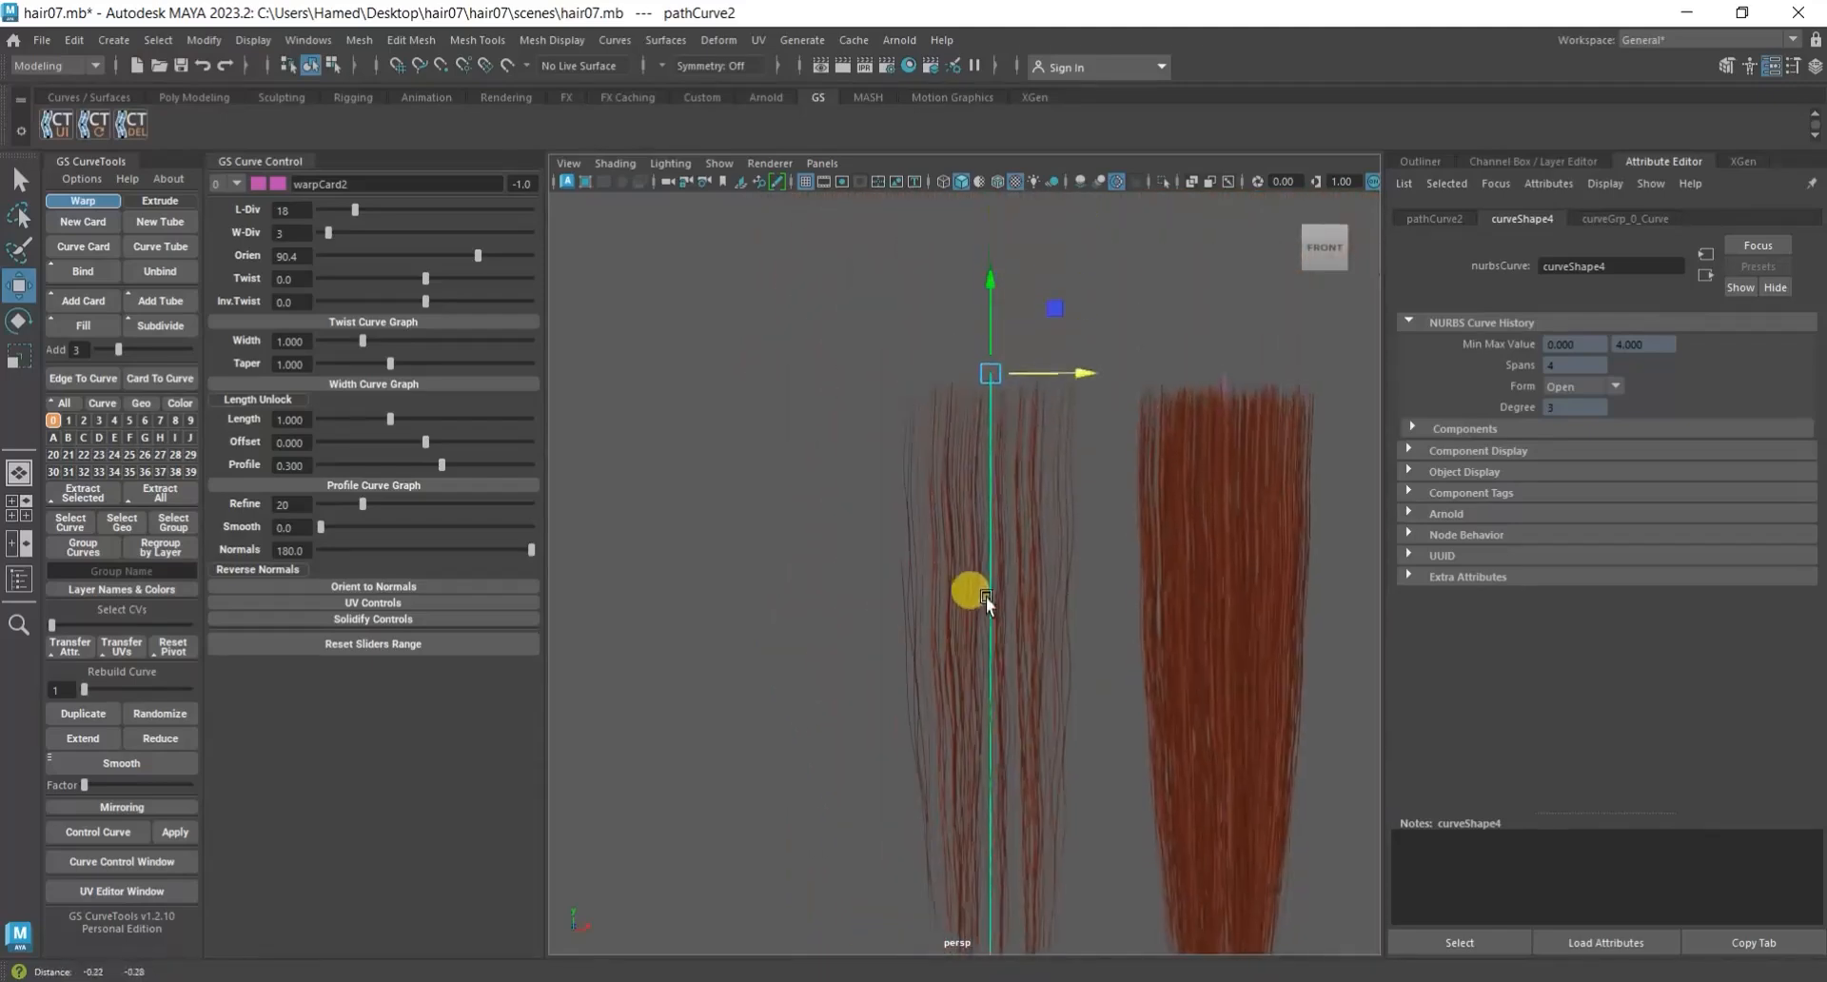
{"action": "left_click", "coordinate": [139, 885]}
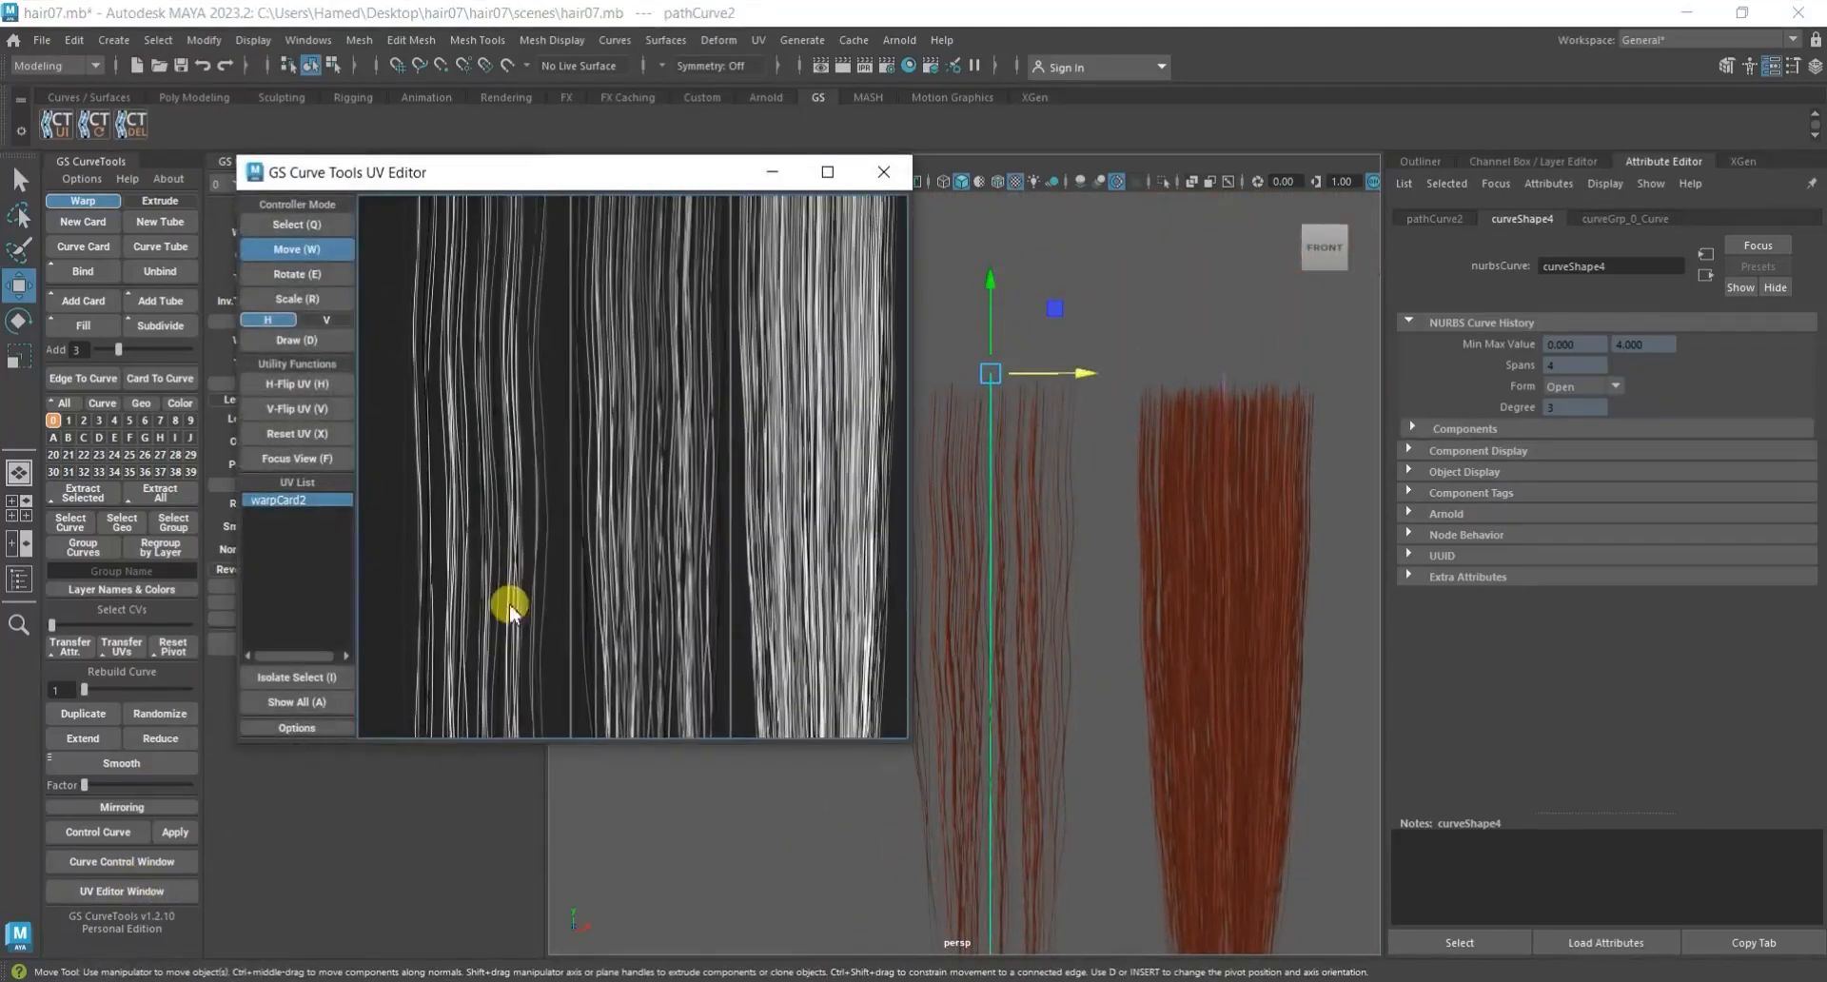
{"action": "middle_click_drag", "start_coordinate": [639, 357], "coordinate": [668, 609], "text": "alt"}
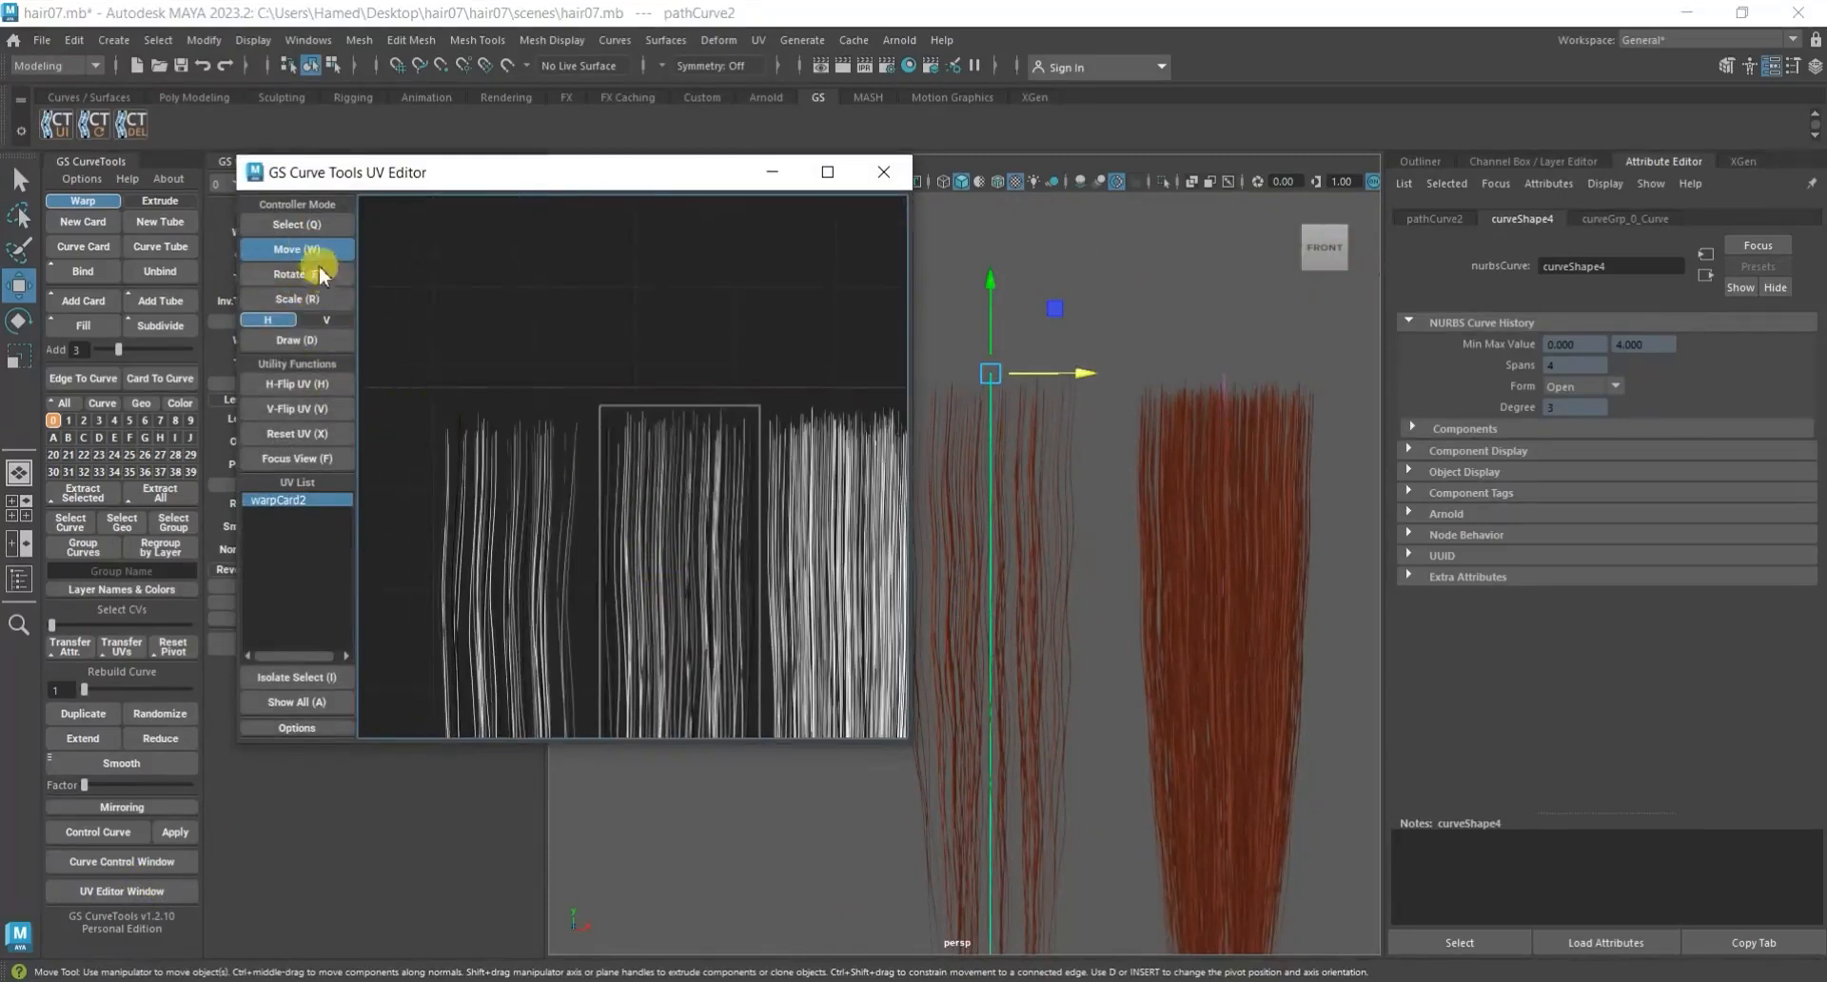
{"action": "left_click", "coordinate": [306, 231]}
{"action": "left_click", "coordinate": [662, 451]}
{"action": "left_click", "coordinate": [326, 248]}
{"action": "right_click_drag", "start_coordinate": [520, 424], "coordinate": [733, 506], "text": "alt"}
{"action": "middle_click_drag", "start_coordinate": [733, 509], "coordinate": [665, 396], "text": "alt"}
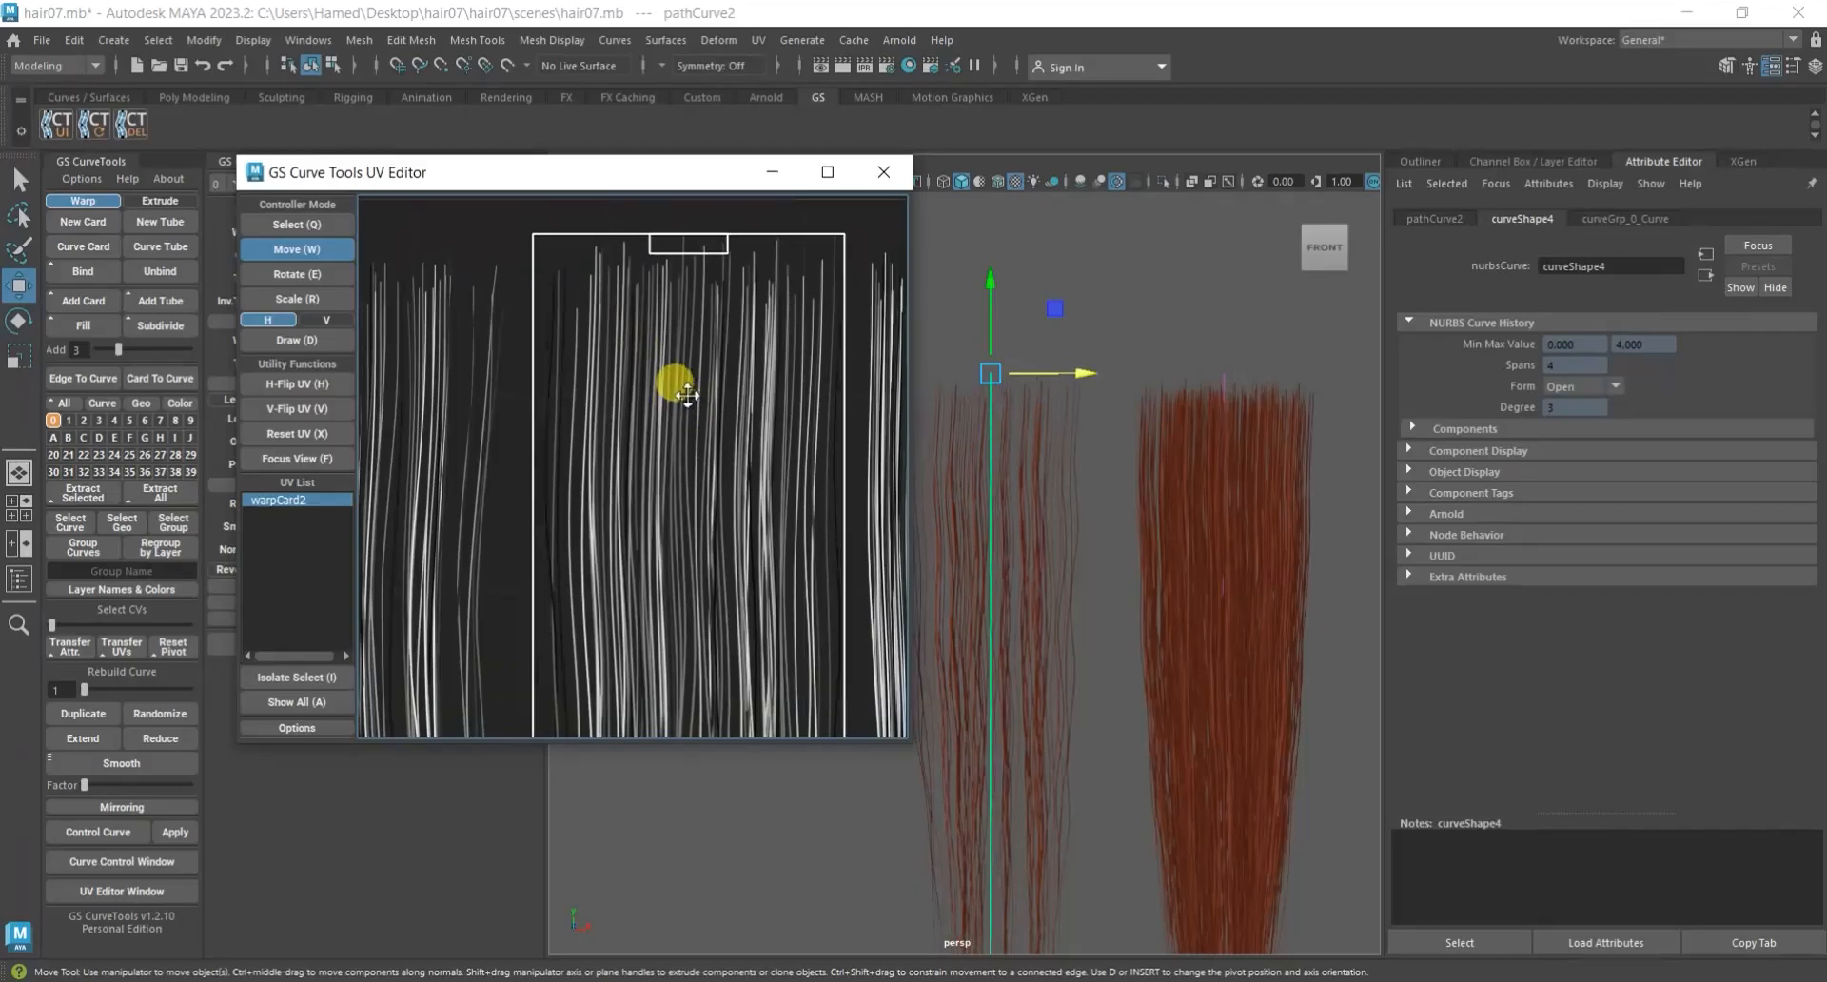
Compare warpCard2's strands in the viewport with its UV placement, and close the UV Editor.
{"action": "middle_click_drag", "start_coordinate": [1091, 554], "coordinate": [1170, 551], "text": "alt"}
{"action": "right_click_drag", "start_coordinate": [1066, 522], "coordinate": [1125, 531], "text": "alt"}
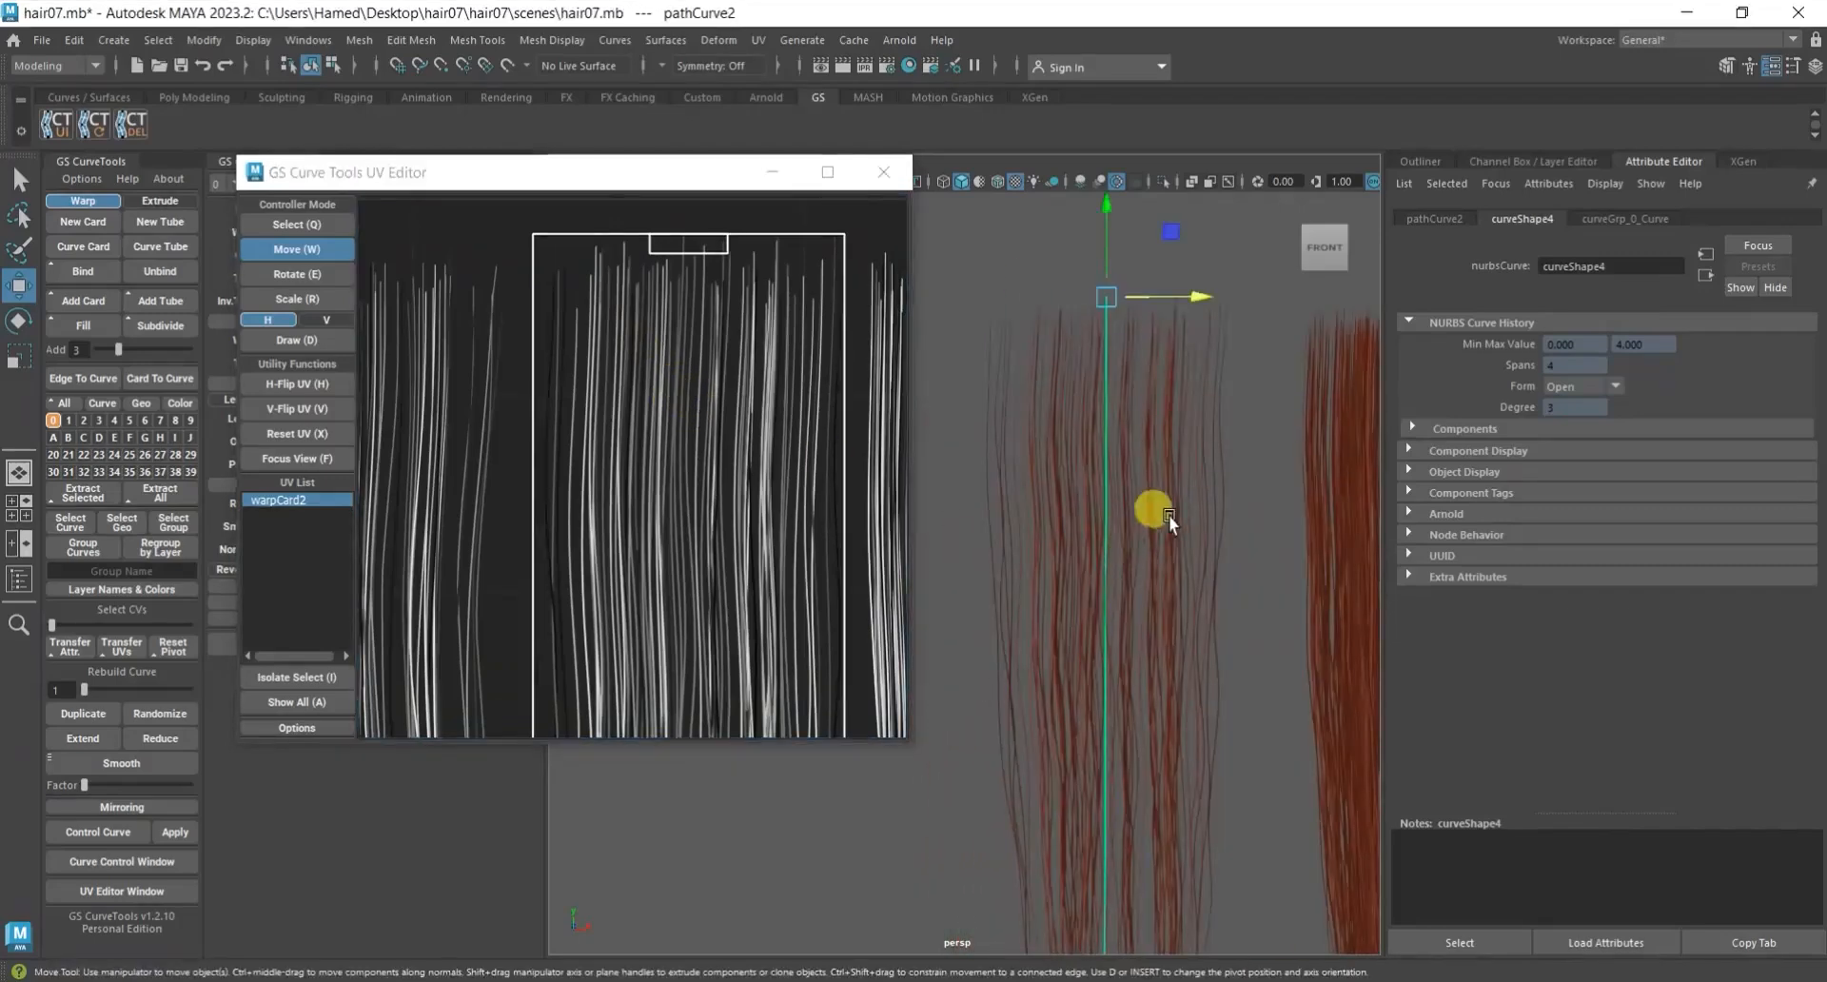
{"action": "middle_click_drag", "start_coordinate": [1166, 632], "coordinate": [1188, 445], "text": "alt"}
{"action": "right_click_drag", "start_coordinate": [743, 411], "coordinate": [771, 312], "text": "alt"}
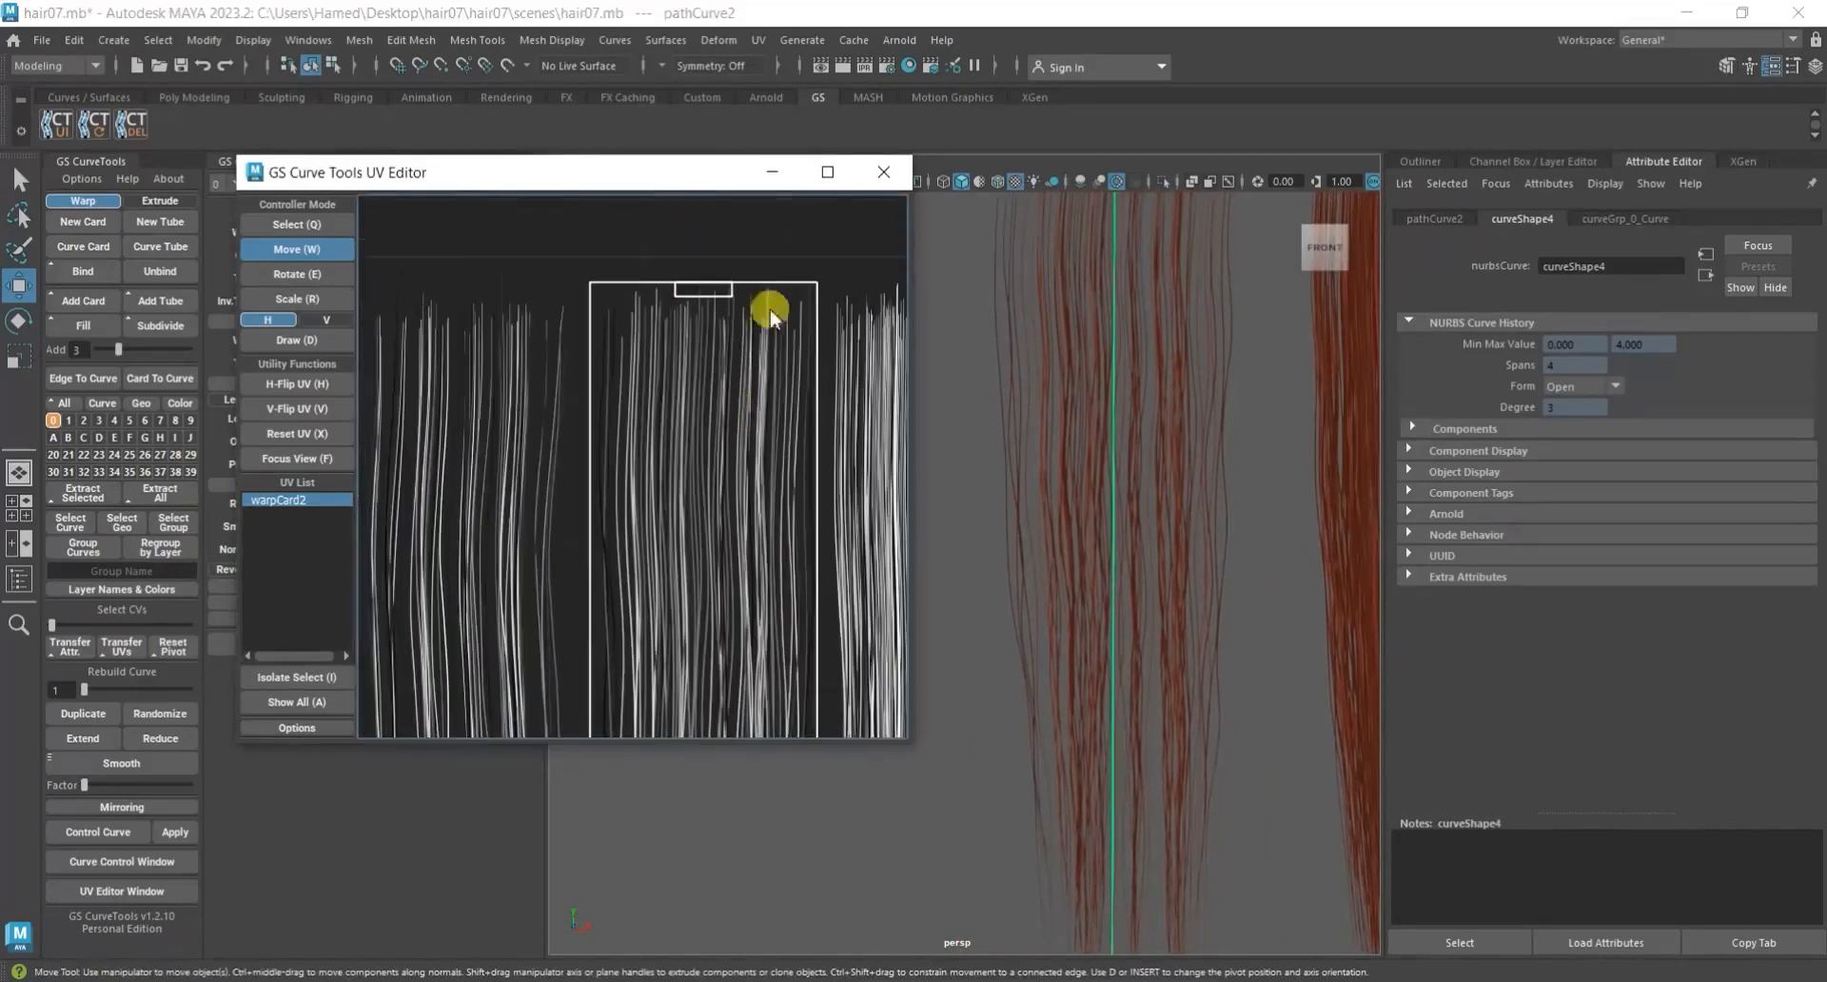
{"action": "left_click", "coordinate": [884, 172]}
Duplicate warpCard2 and move the copy along X to form a third card in the row, away from the dense card.
{"action": "right_click_drag", "start_coordinate": [904, 484], "coordinate": [949, 612], "text": "alt"}
{"action": "middle_click_drag", "start_coordinate": [949, 613], "coordinate": [872, 579], "text": "alt"}
{"action": "left_click", "coordinate": [871, 579]}
{"action": "left_click_drag", "start_coordinate": [918, 530], "coordinate": [1029, 577]}
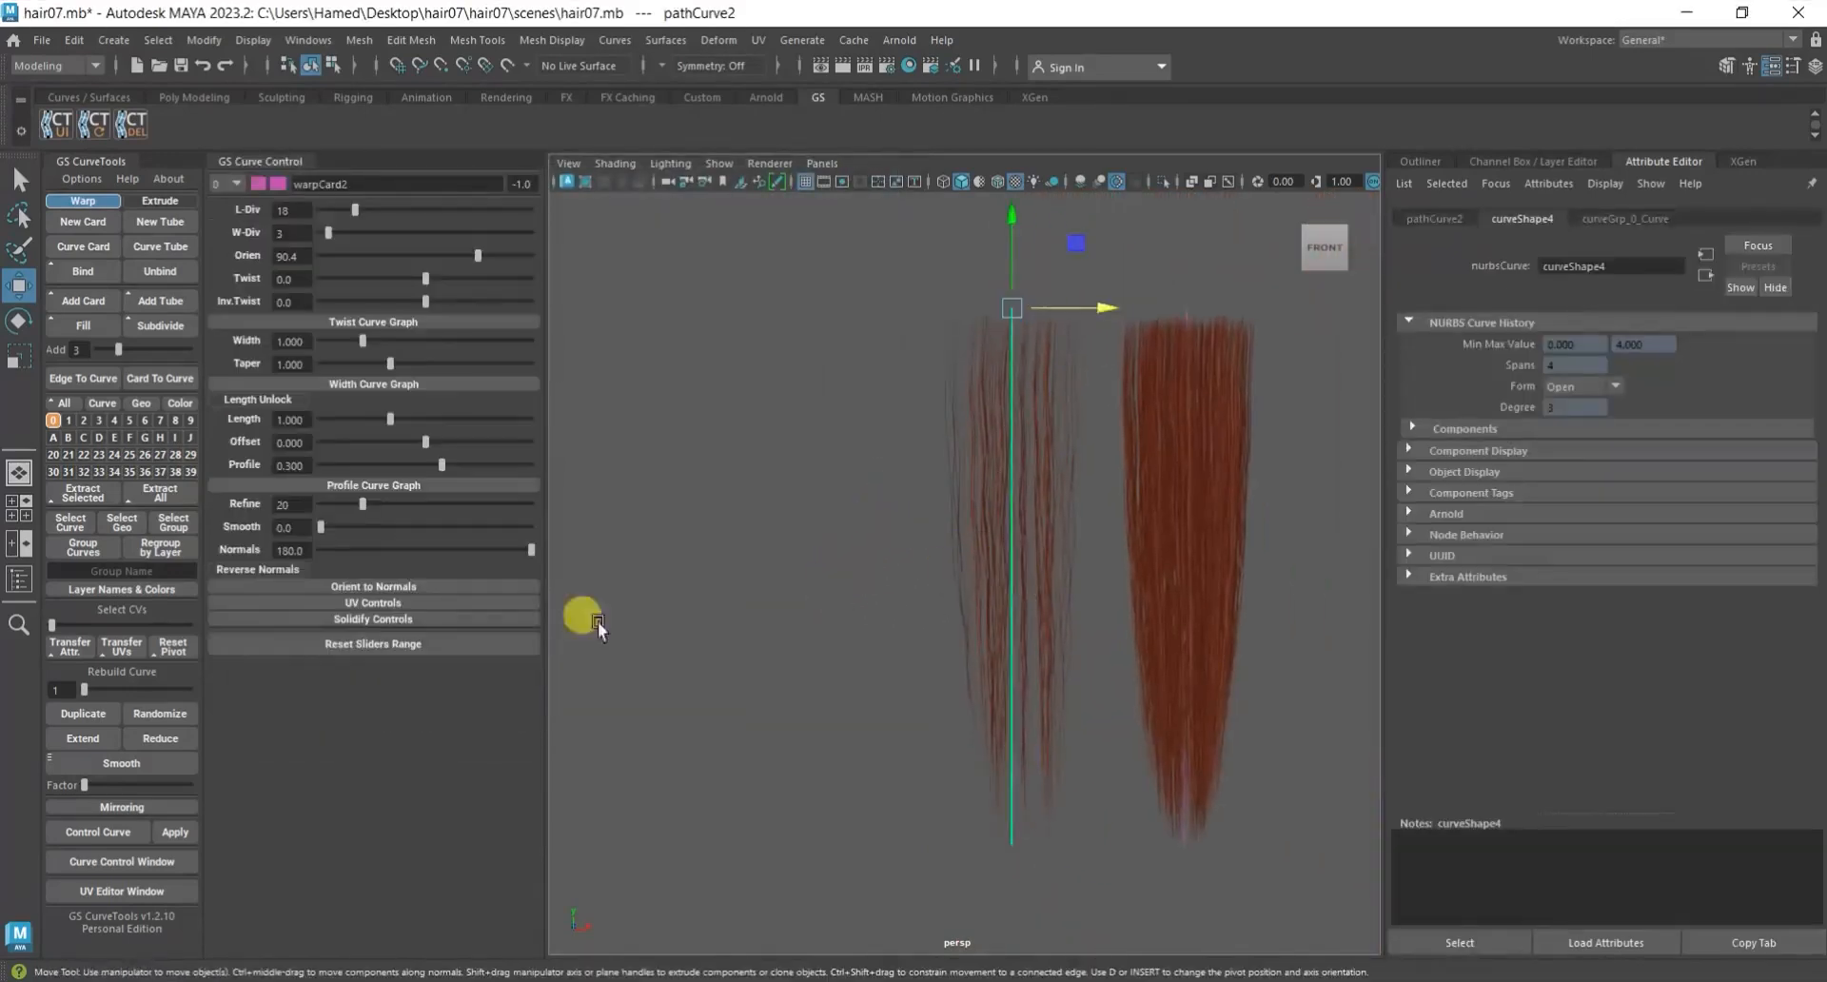
{"action": "left_click", "coordinate": [101, 727]}
{"action": "left_click_drag", "start_coordinate": [1056, 310], "coordinate": [910, 306]}
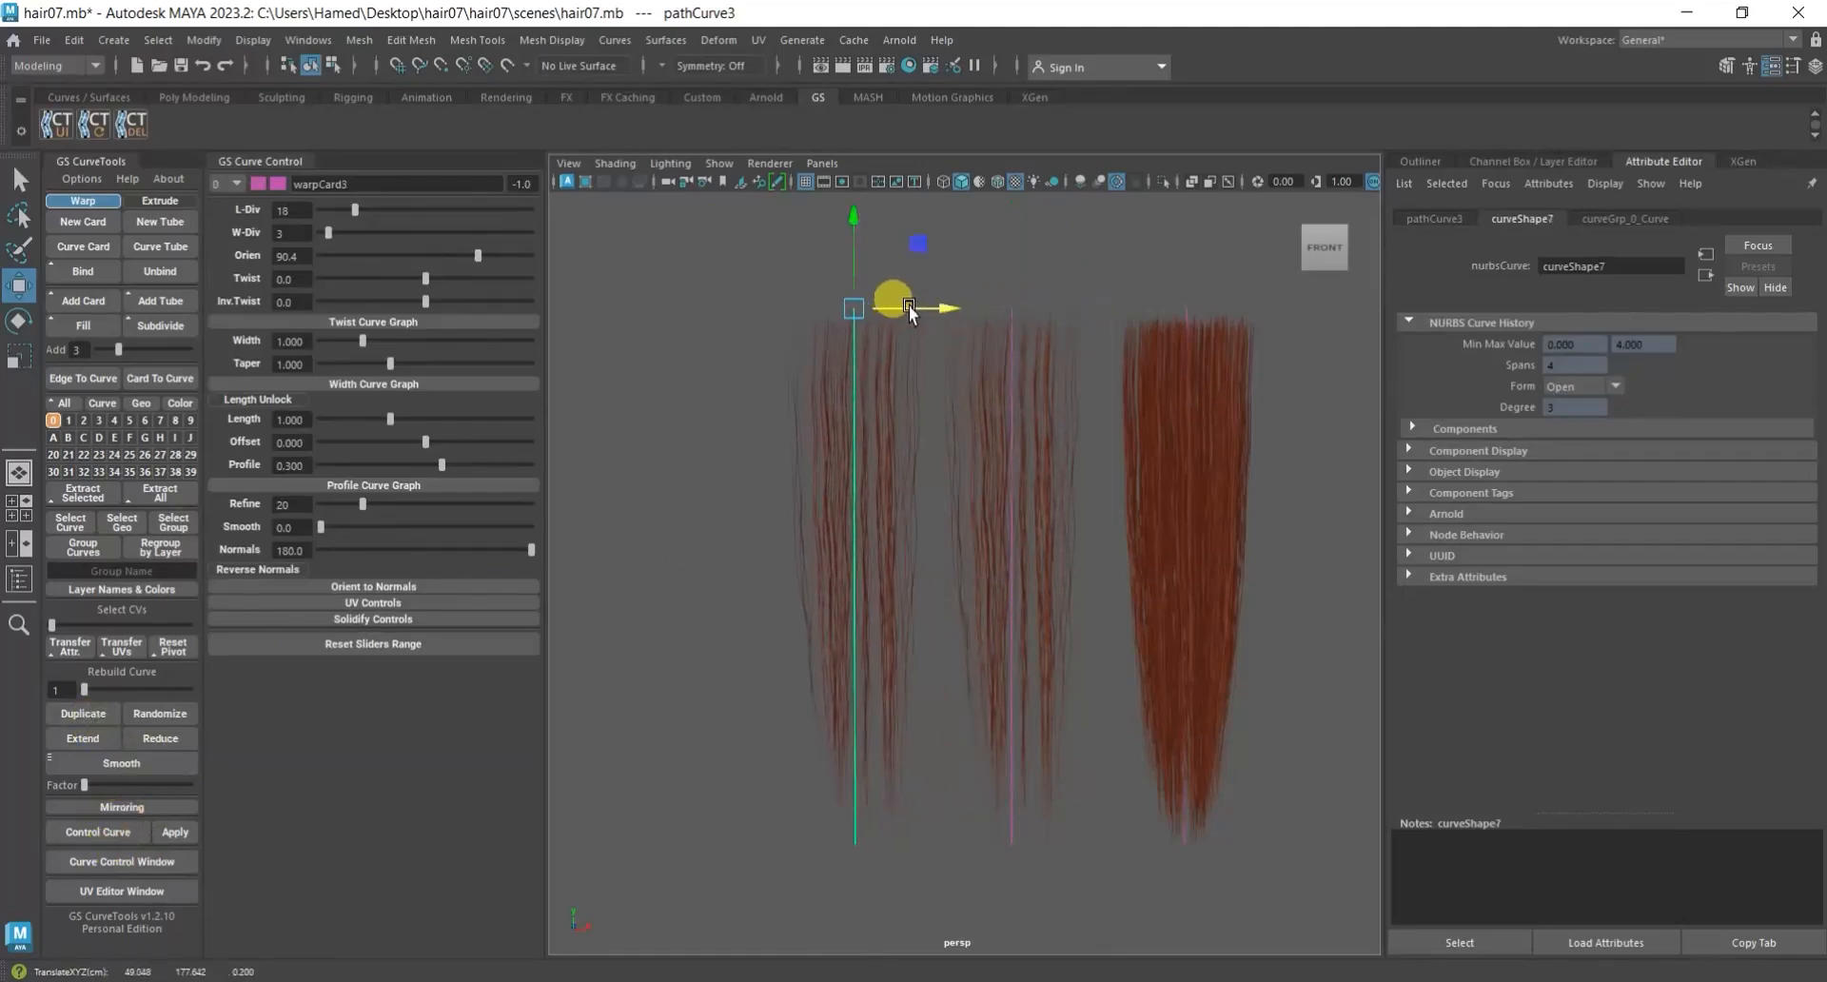
Open the UV Editor for warpCard3 and move its UV shell onto the sparse outermost strand clump beside the middle one.
{"action": "left_click", "coordinate": [143, 890]}
{"action": "left_click_drag", "start_coordinate": [579, 386], "coordinate": [663, 424]}
{"action": "left_click", "coordinate": [265, 252]}
{"action": "scroll", "coordinate": [488, 417], "scroll_direction": "down", "scroll_amount": 1}
{"action": "middle_click_drag", "start_coordinate": [635, 378], "coordinate": [753, 379]}
{"action": "scroll", "coordinate": [754, 379], "scroll_direction": "up", "scroll_amount": 2}
{"action": "left_click_drag", "start_coordinate": [787, 386], "coordinate": [494, 379]}
{"action": "scroll", "coordinate": [495, 380], "scroll_direction": "up", "scroll_amount": 1}
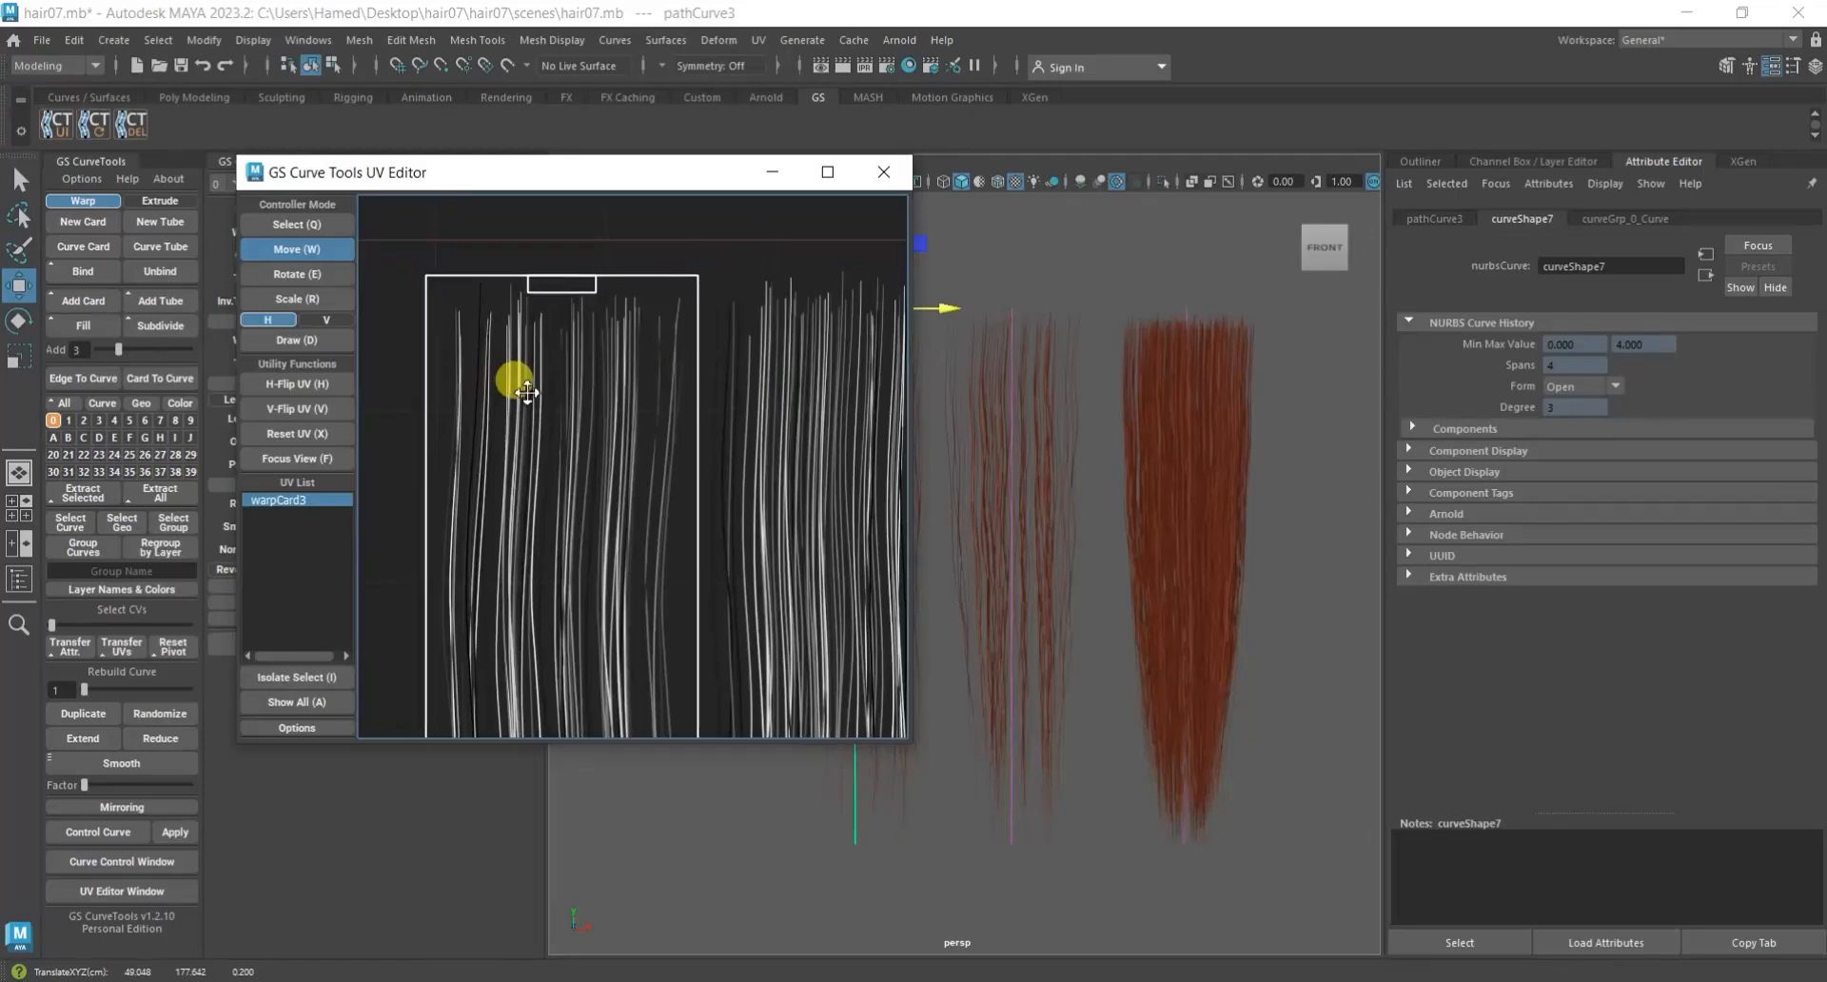
Scale warpCard3's UV shell slightly narrower horizontally and recenter it over the sparse strand clump.
{"action": "left_click_drag", "start_coordinate": [527, 391], "coordinate": [610, 382]}
{"action": "left_click", "coordinate": [310, 292]}
{"action": "left_click", "coordinate": [297, 249]}
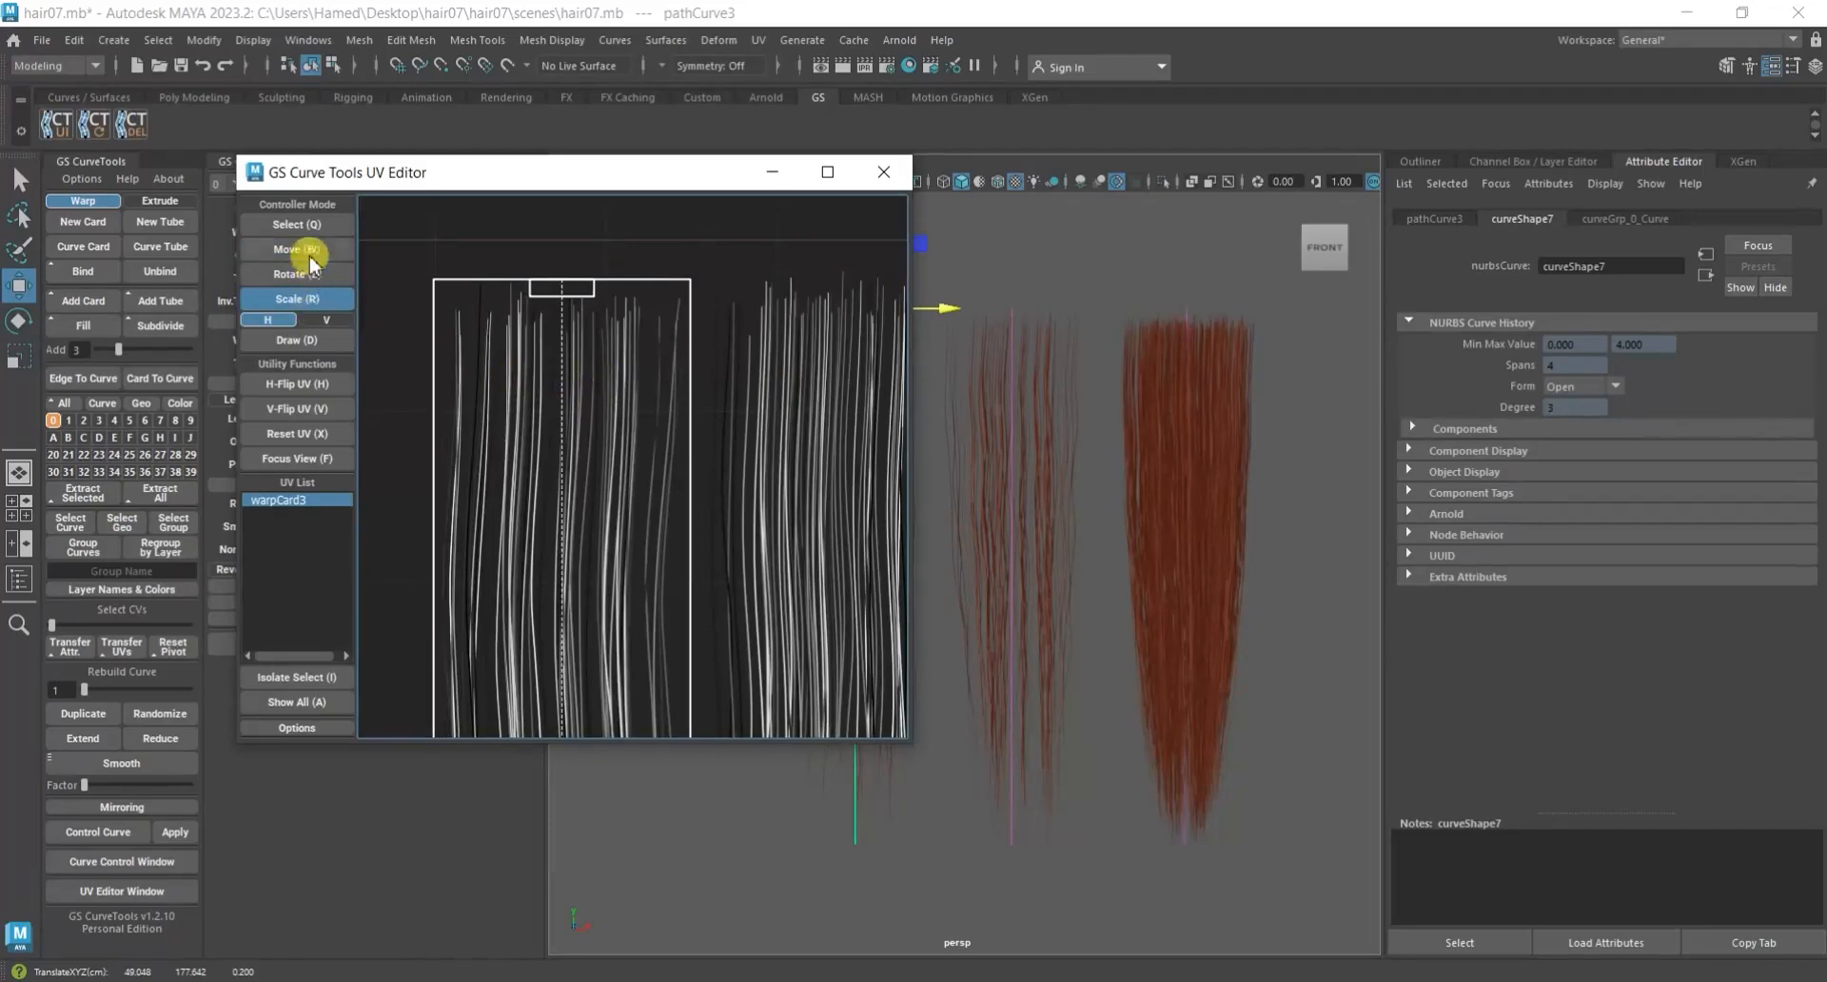
{"action": "left_click_drag", "start_coordinate": [530, 326], "coordinate": [567, 333]}
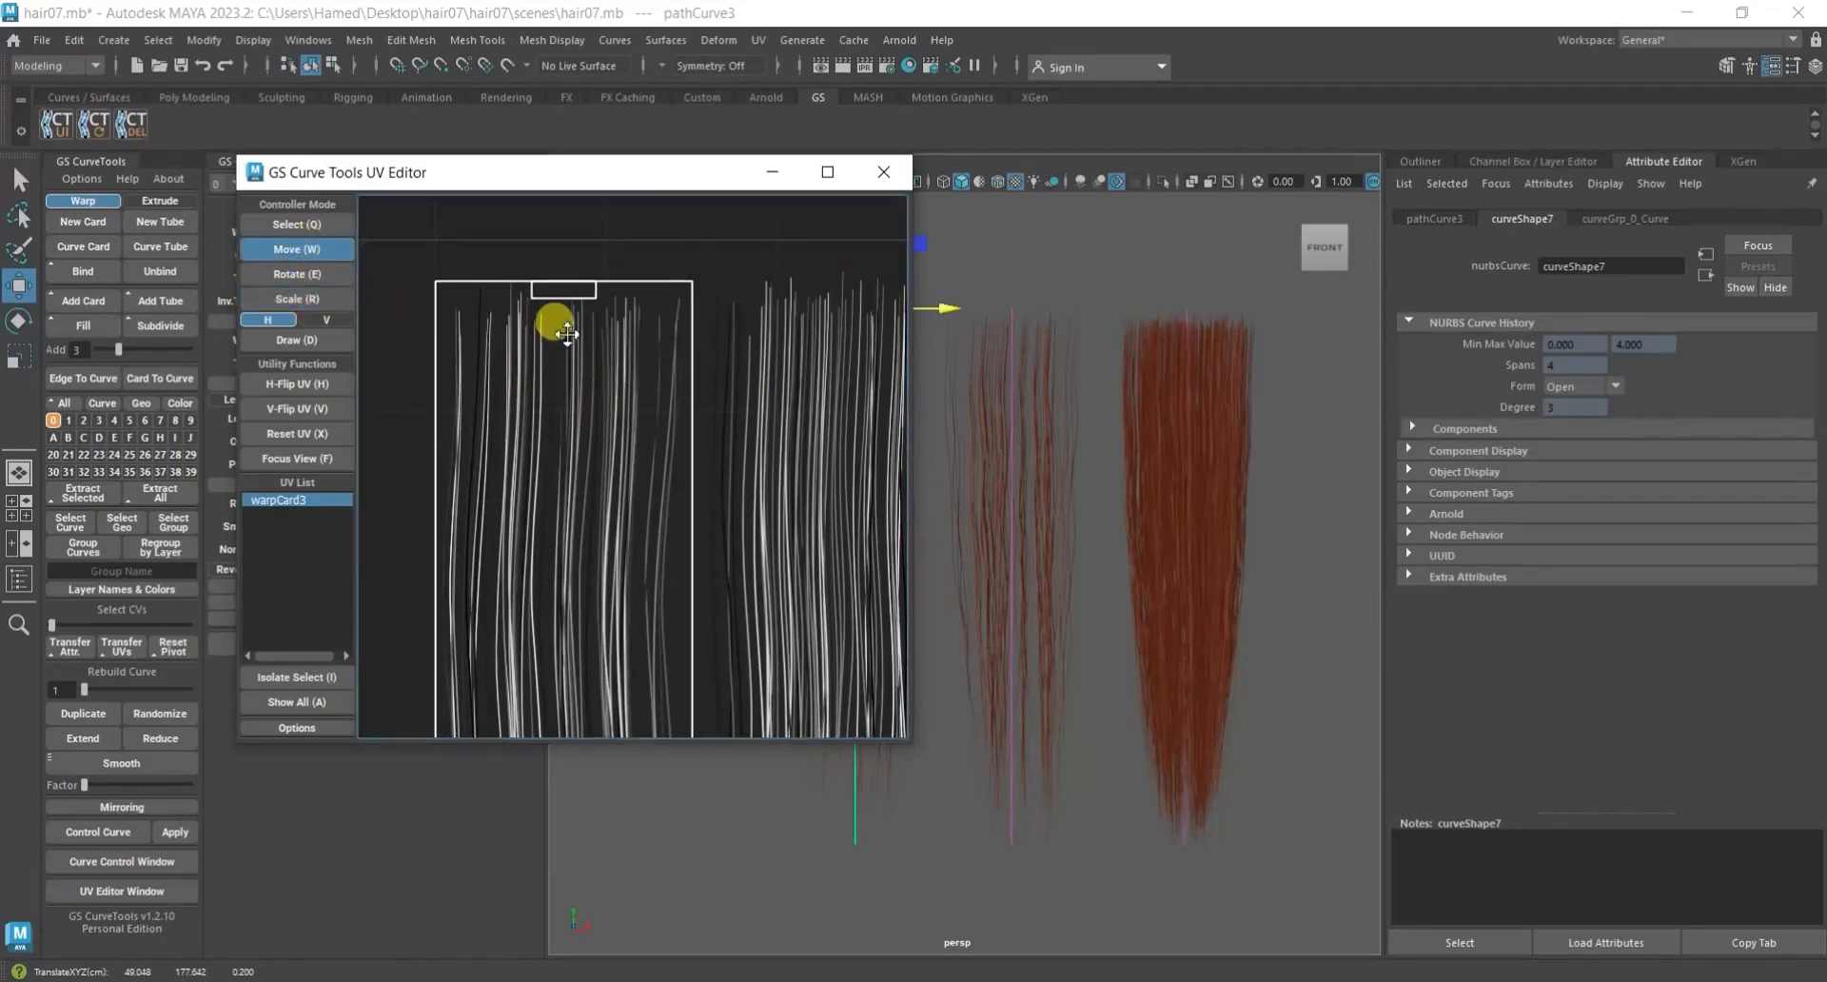
Try to move warpCard3's UV shell upward toward the strand tips along the vertical axis only, and undo the move.
{"action": "scroll", "coordinate": [595, 389], "scroll_direction": "down", "scroll_amount": 4}
{"action": "middle_click_drag", "start_coordinate": [798, 488], "coordinate": [794, 245]}
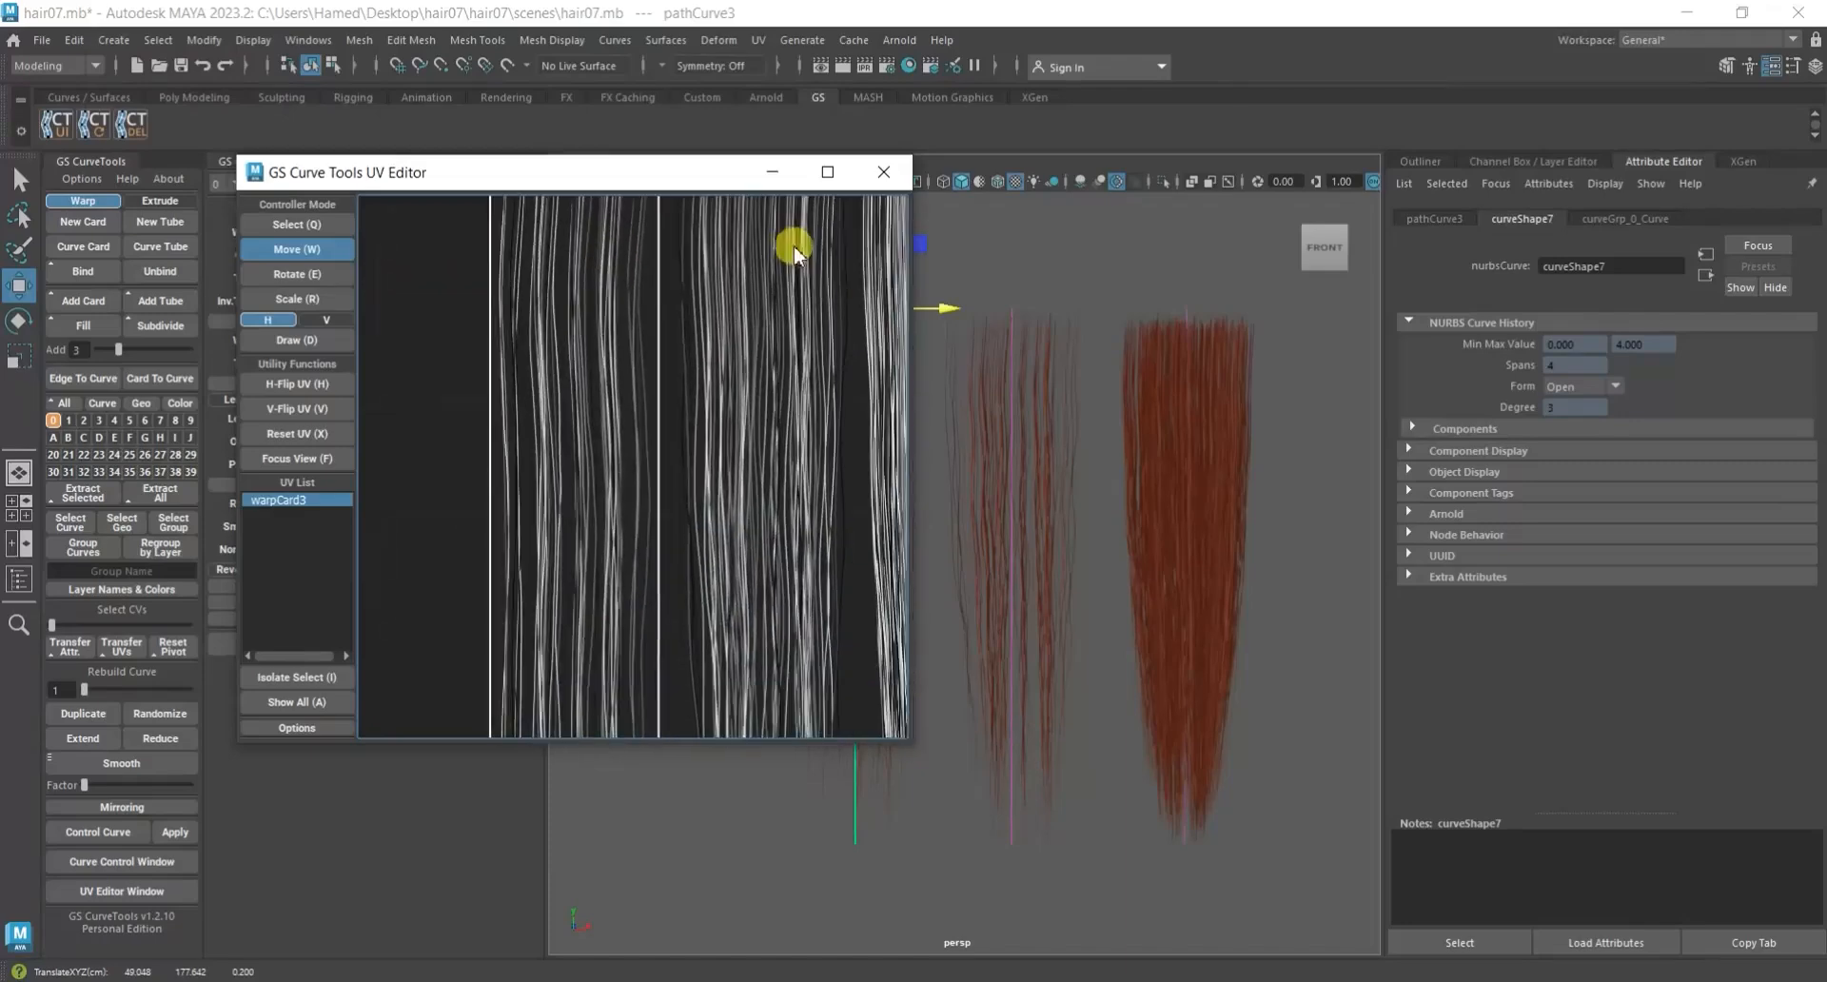
{"action": "middle_click_drag", "start_coordinate": [776, 540], "coordinate": [786, 270]}
{"action": "middle_click_drag", "start_coordinate": [749, 477], "coordinate": [751, 374]}
{"action": "left_click", "coordinate": [326, 319]}
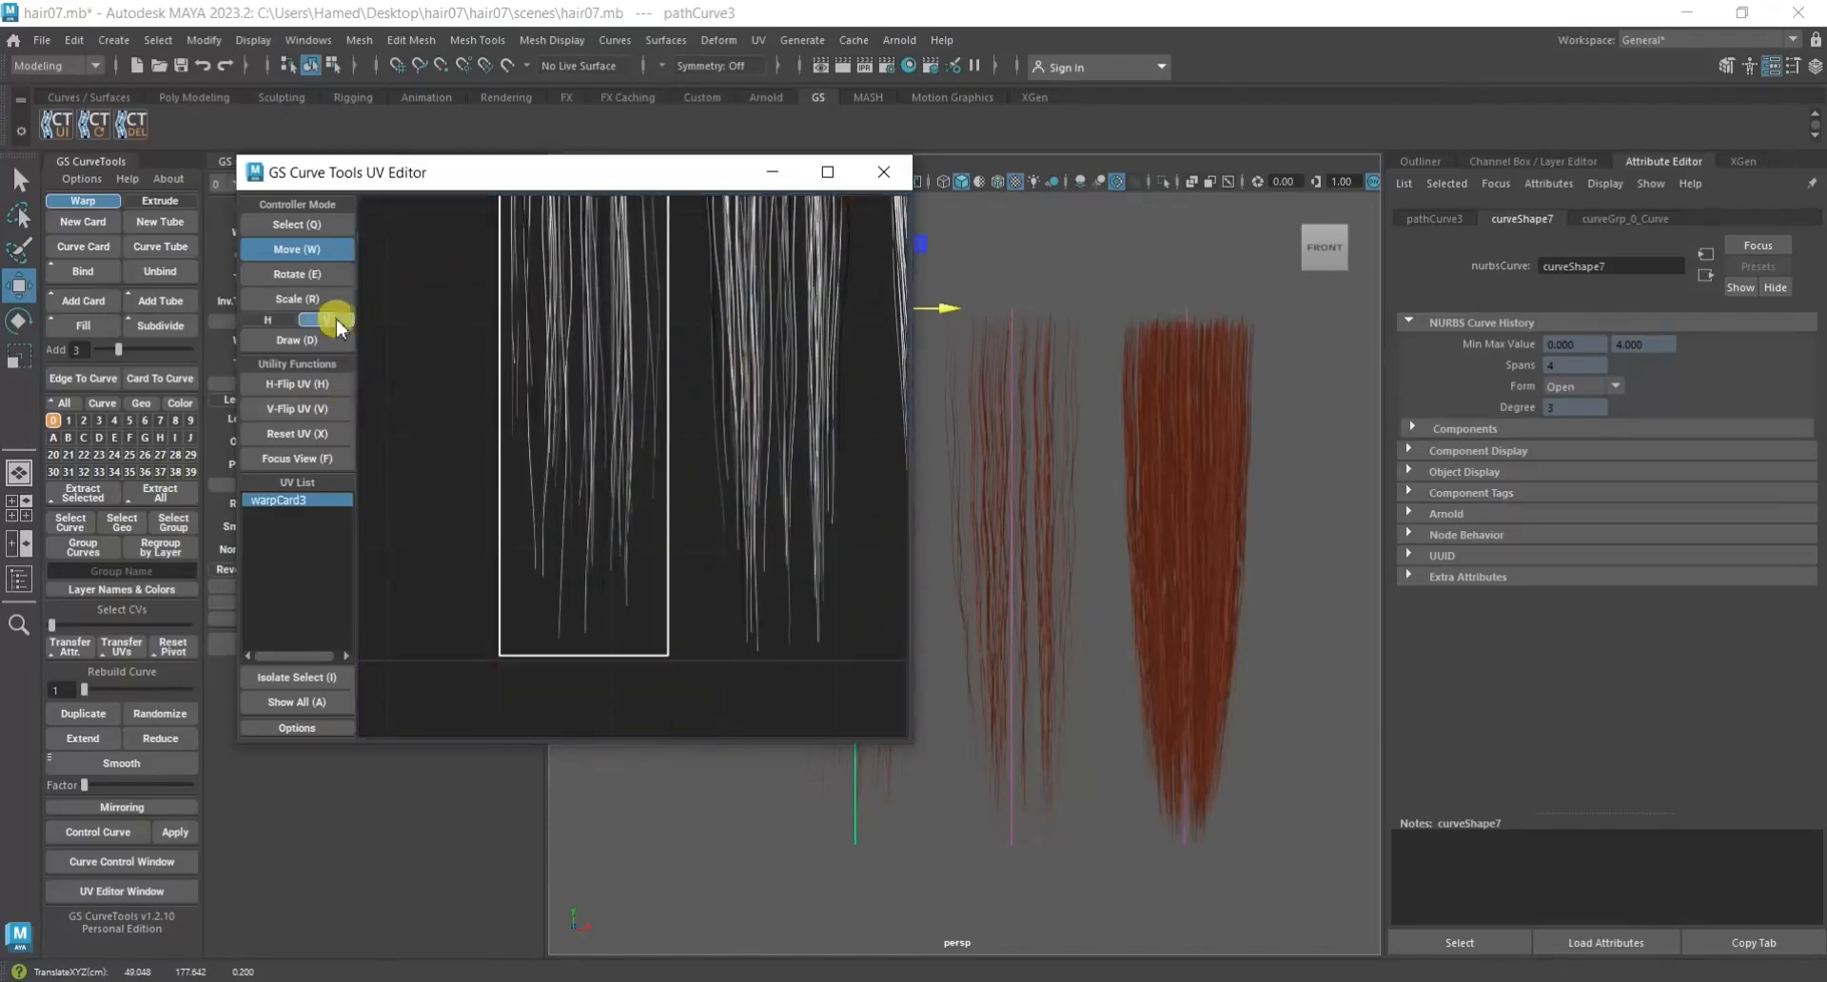
{"action": "scroll", "coordinate": [653, 628], "scroll_direction": "up", "scroll_amount": 3}
{"action": "left_click_drag", "start_coordinate": [592, 603], "coordinate": [596, 580]}
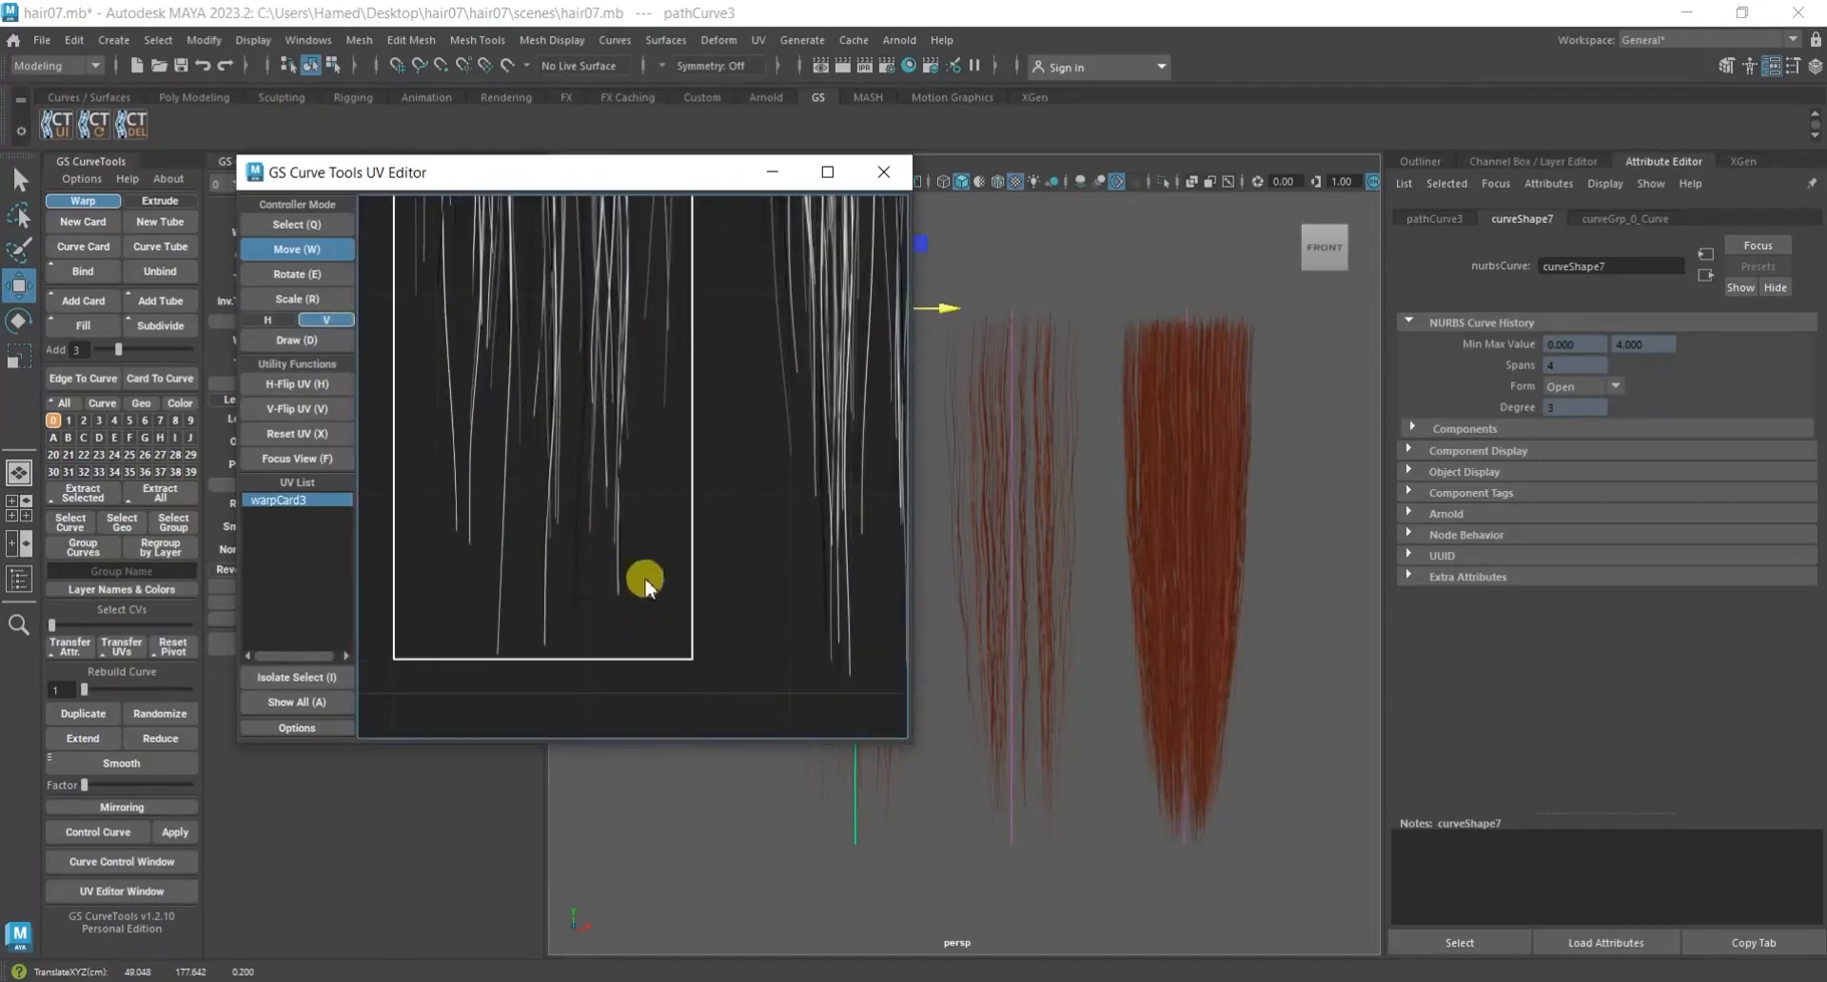
{"action": "key", "text": "ctrl+z"}
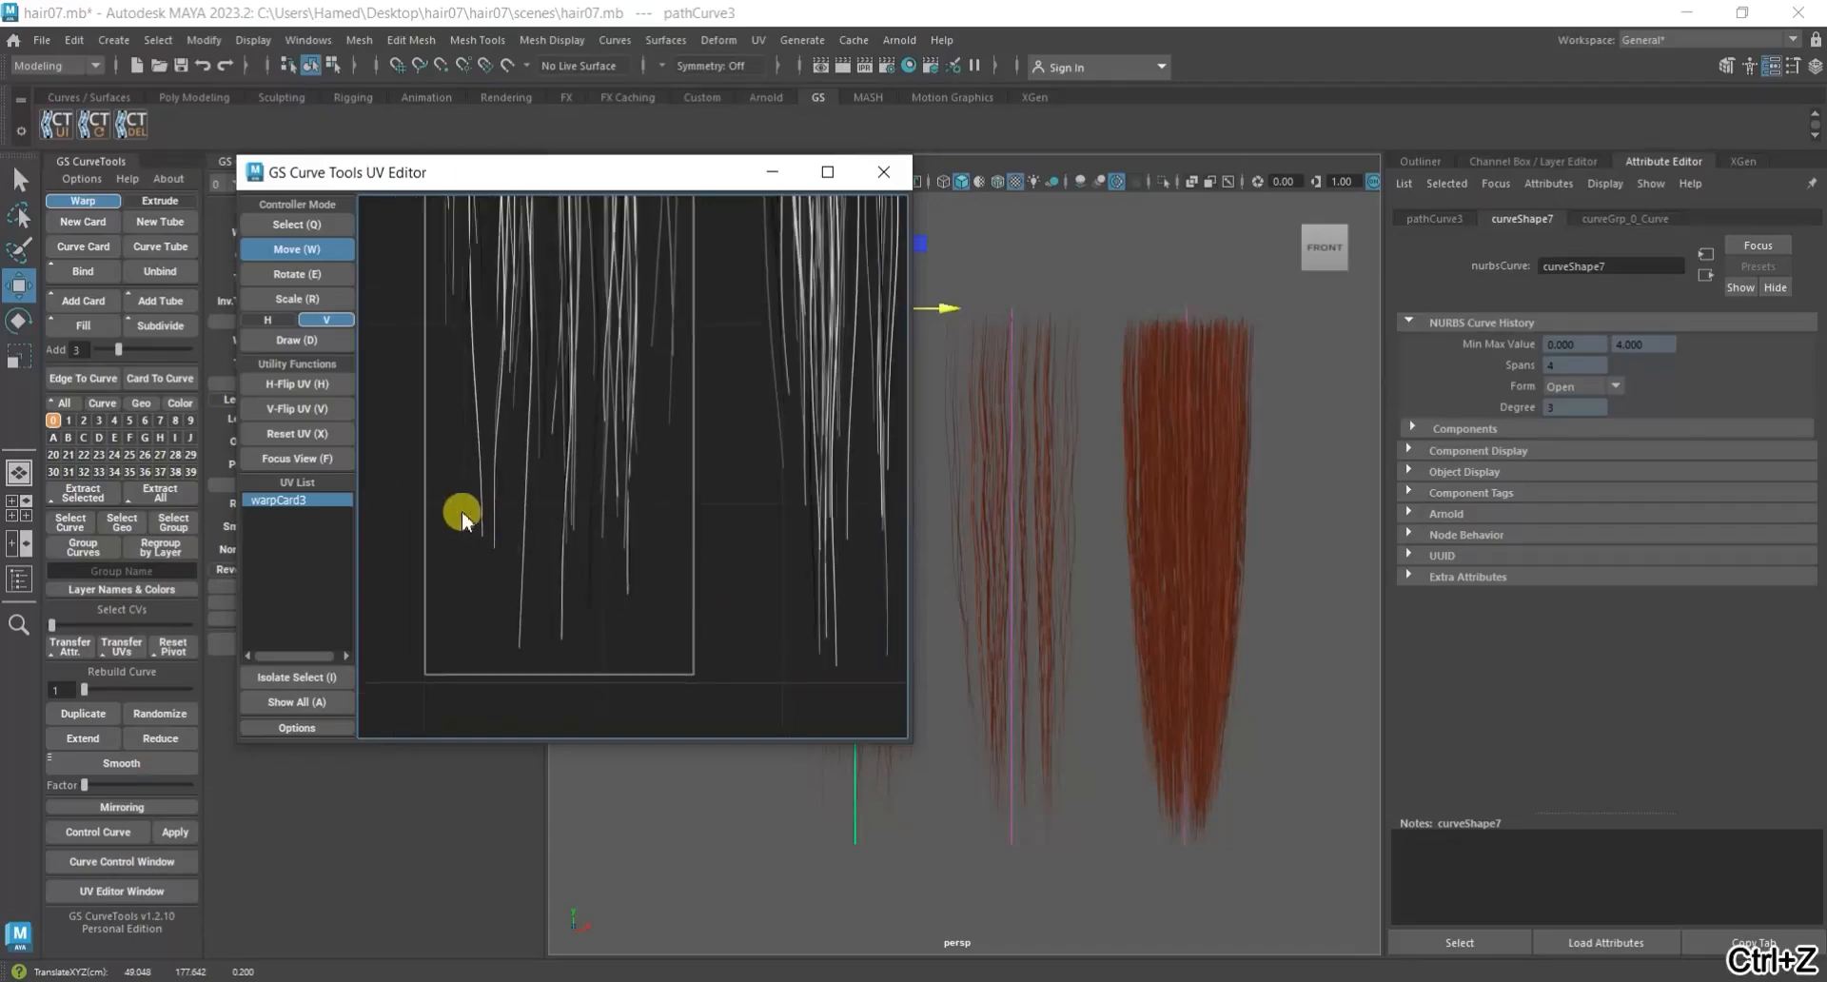
Scale warpCard3's UV shell along the vertical axis to fit the sparse strand clump, and close the UV Editor.
{"action": "key", "text": "q"}
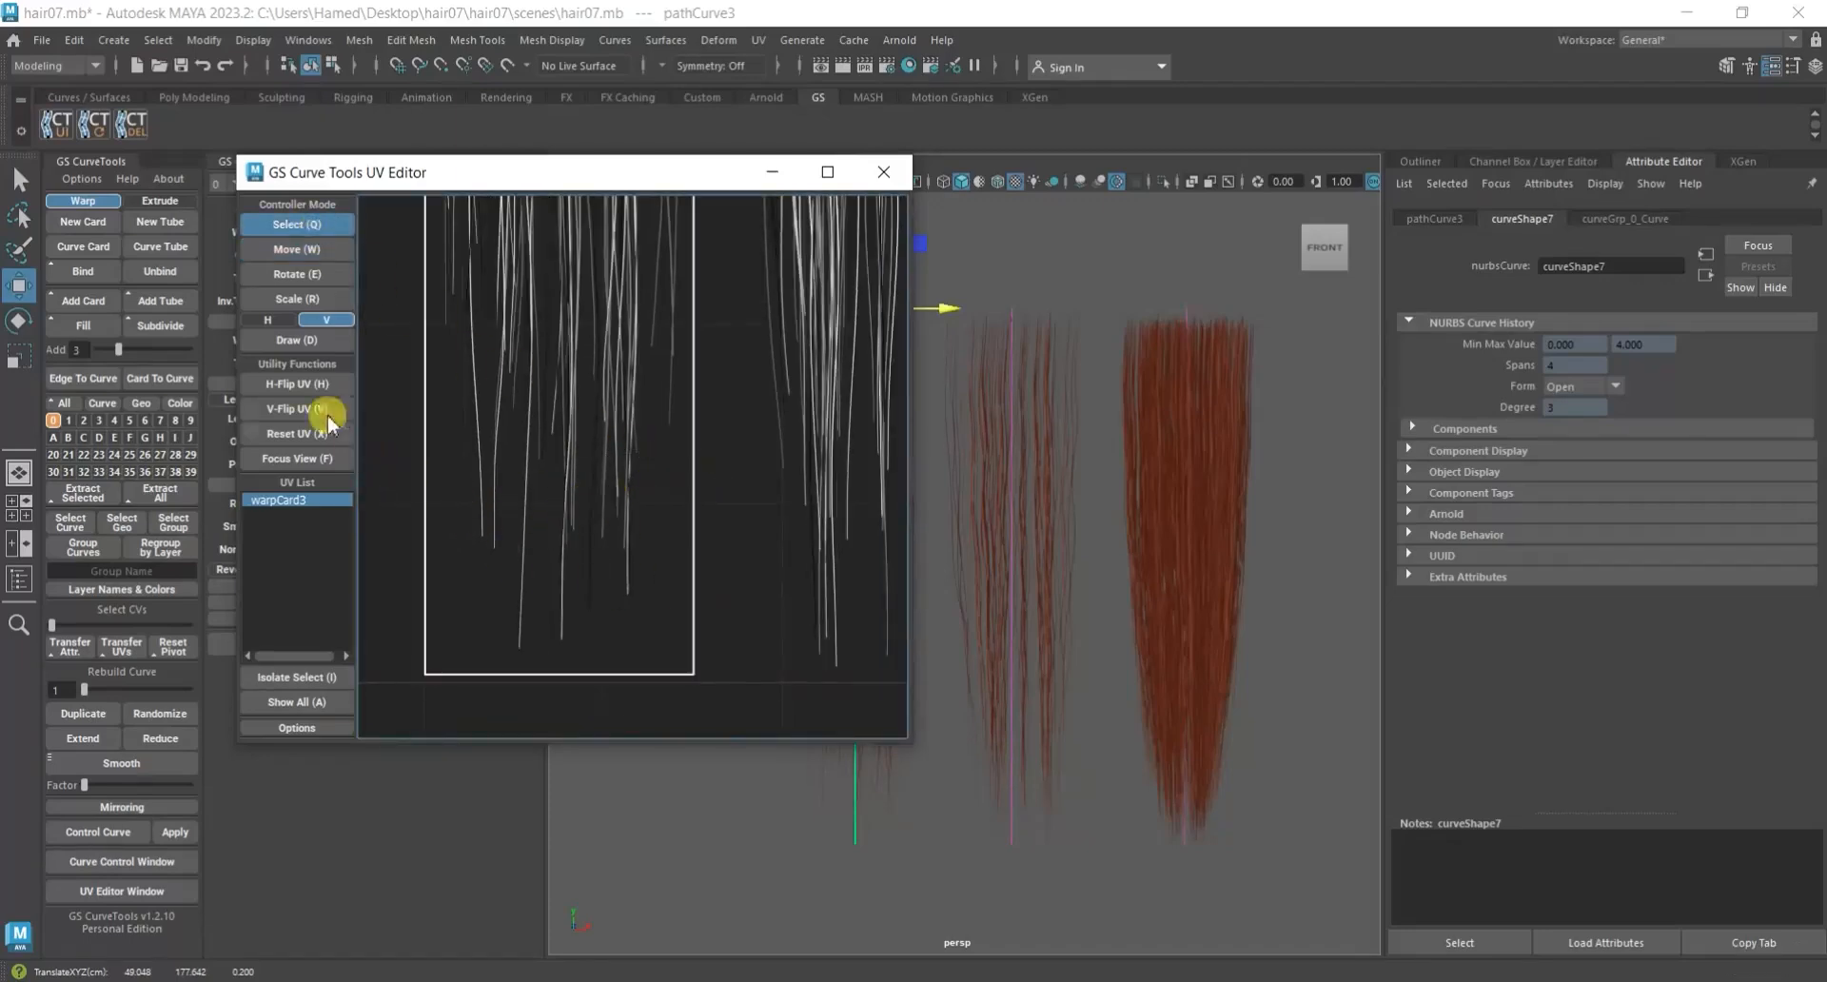
{"action": "left_click", "coordinate": [276, 296]}
{"action": "left_click_drag", "start_coordinate": [533, 542], "coordinate": [582, 540]}
{"action": "scroll", "coordinate": [652, 503], "scroll_direction": "down", "scroll_amount": 3}
{"action": "middle_click_drag", "start_coordinate": [792, 322], "coordinate": [762, 618]}
{"action": "middle_click_drag", "start_coordinate": [764, 440], "coordinate": [726, 612]}
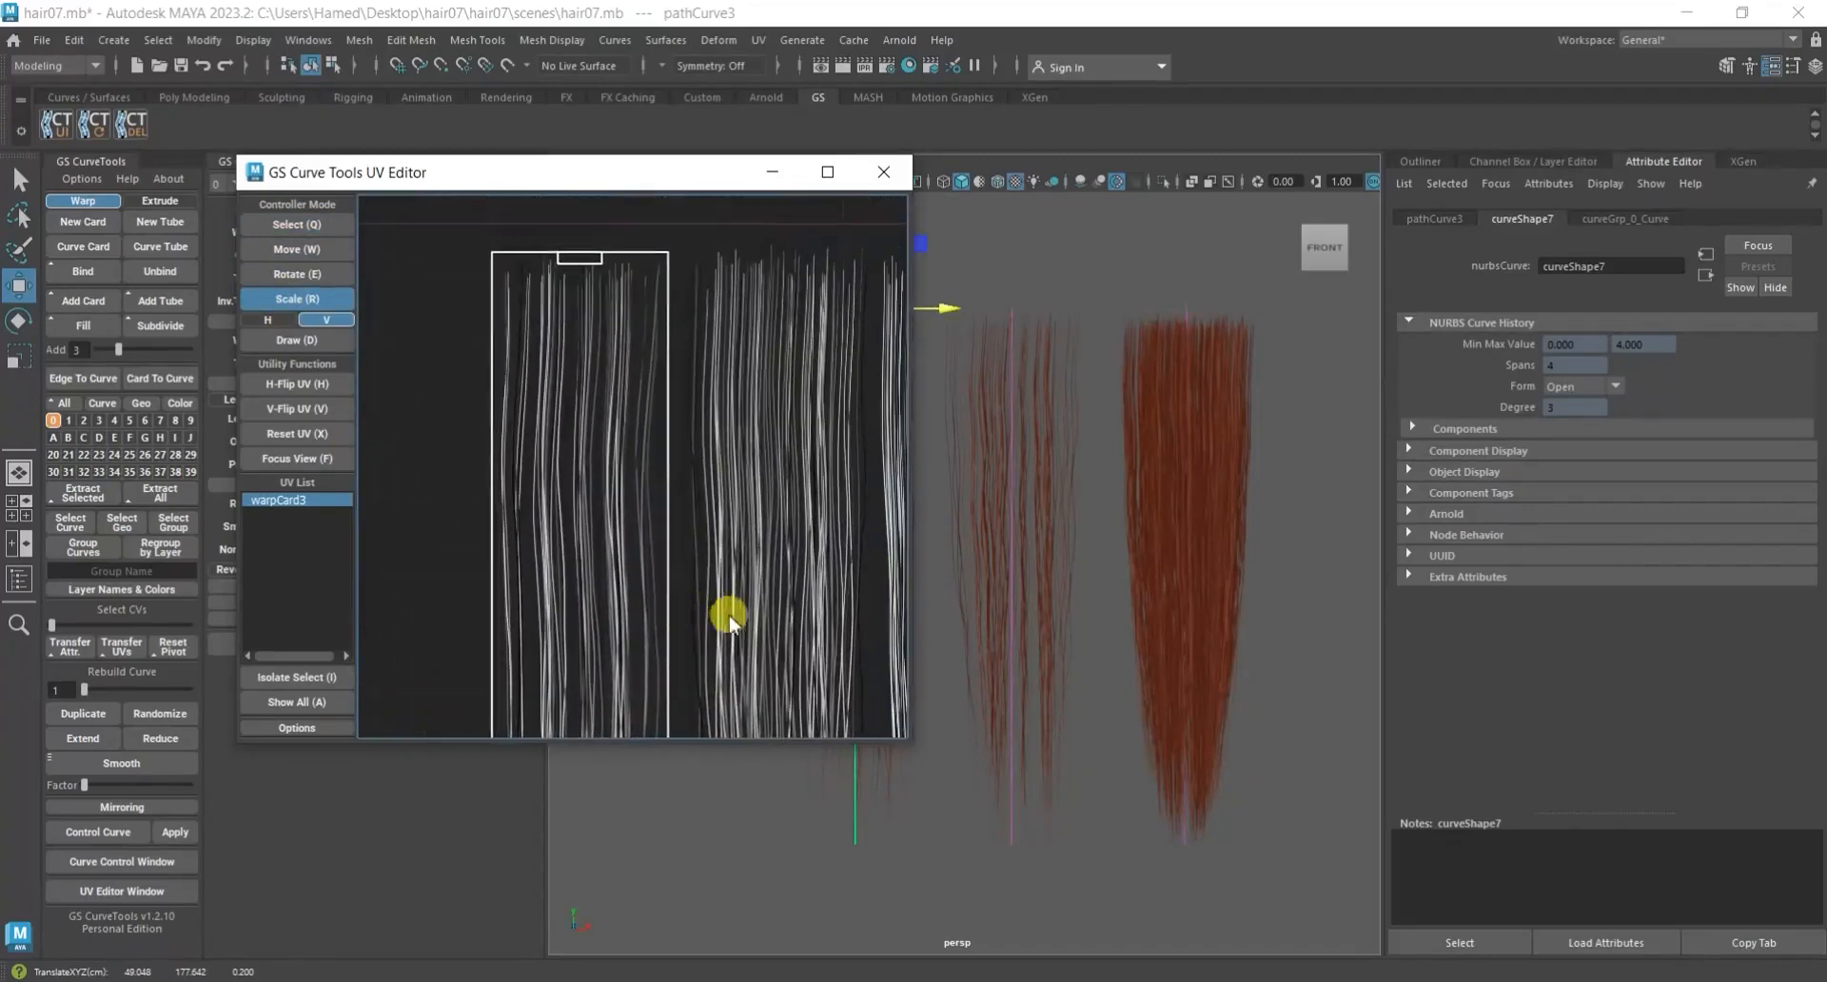
{"action": "left_click", "coordinate": [884, 171]}
Deselect warpCard3, compare the row of hair cards up close, and save the scene.
{"action": "scroll", "coordinate": [708, 489], "scroll_direction": "up", "scroll_amount": 3}
{"action": "left_click", "coordinate": [706, 487]}
{"action": "middle_click_drag", "start_coordinate": [705, 459], "coordinate": [747, 477], "text": "alt"}
{"action": "scroll", "coordinate": [747, 478], "scroll_direction": "down", "scroll_amount": 5}
{"action": "scroll", "coordinate": [1008, 440], "scroll_direction": "up", "scroll_amount": 8}
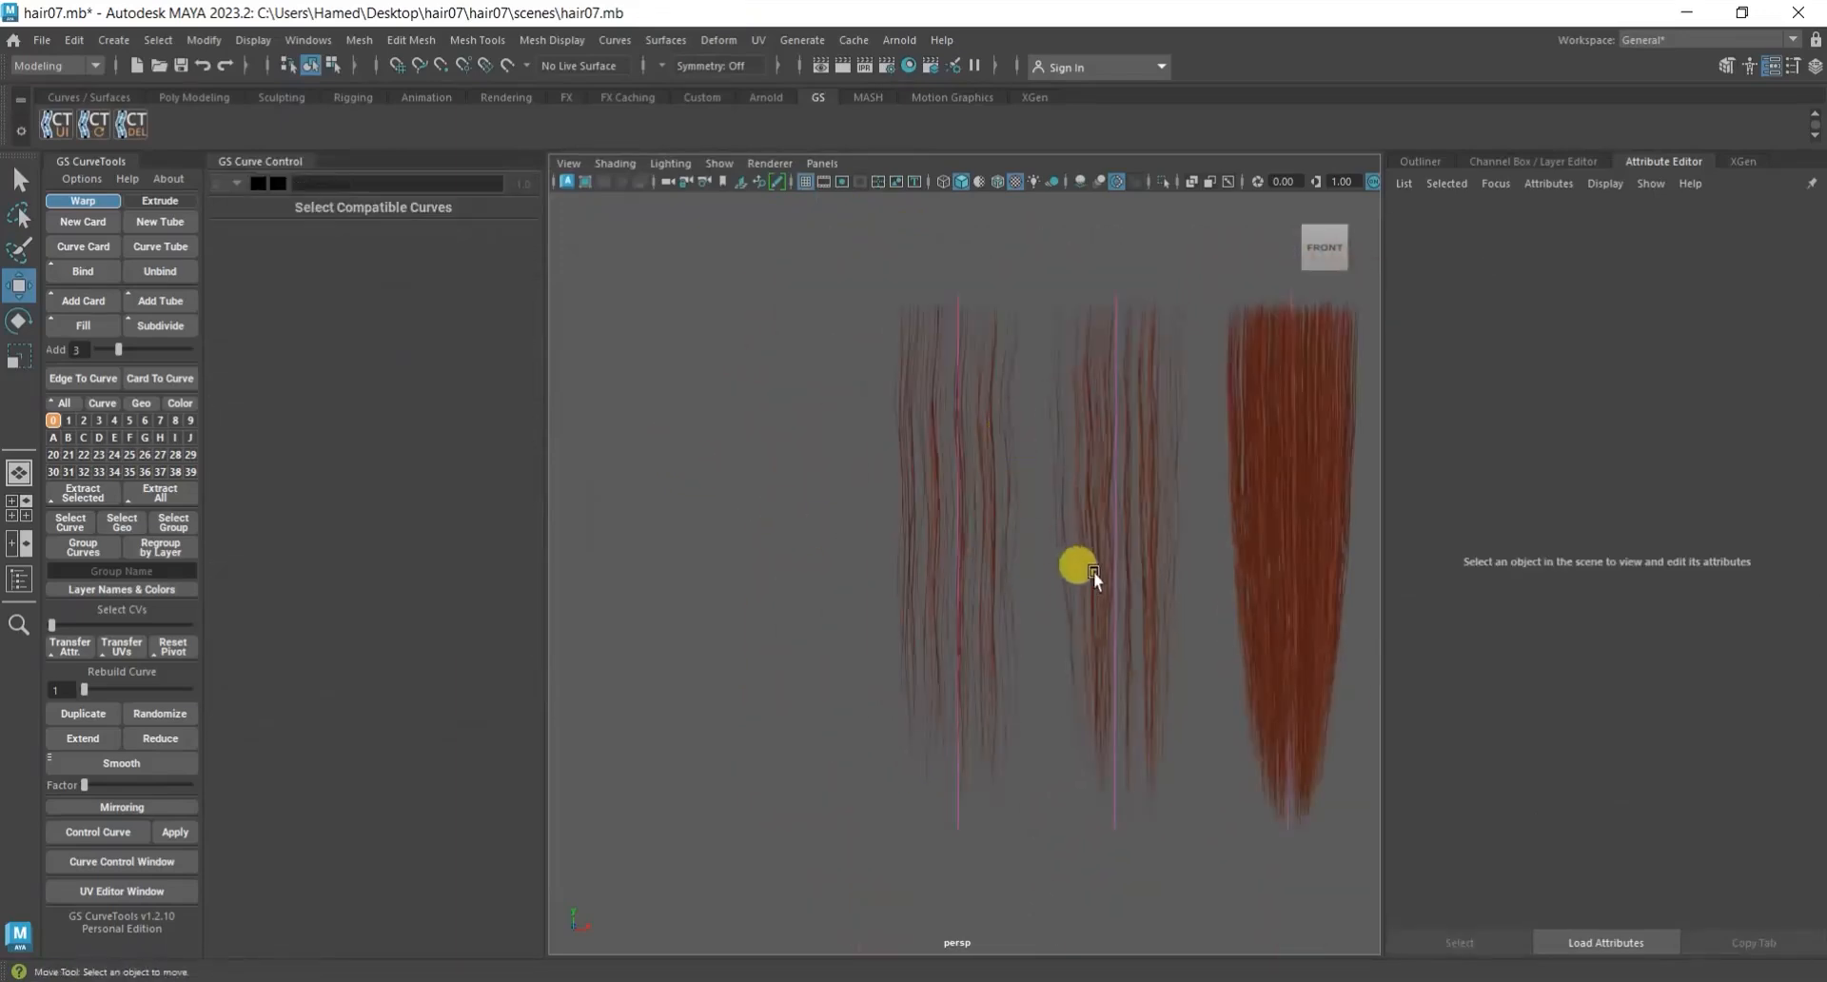
{"action": "middle_click_drag", "start_coordinate": [1082, 603], "coordinate": [1020, 756], "text": "alt"}
{"action": "key", "text": "ctrl+s"}
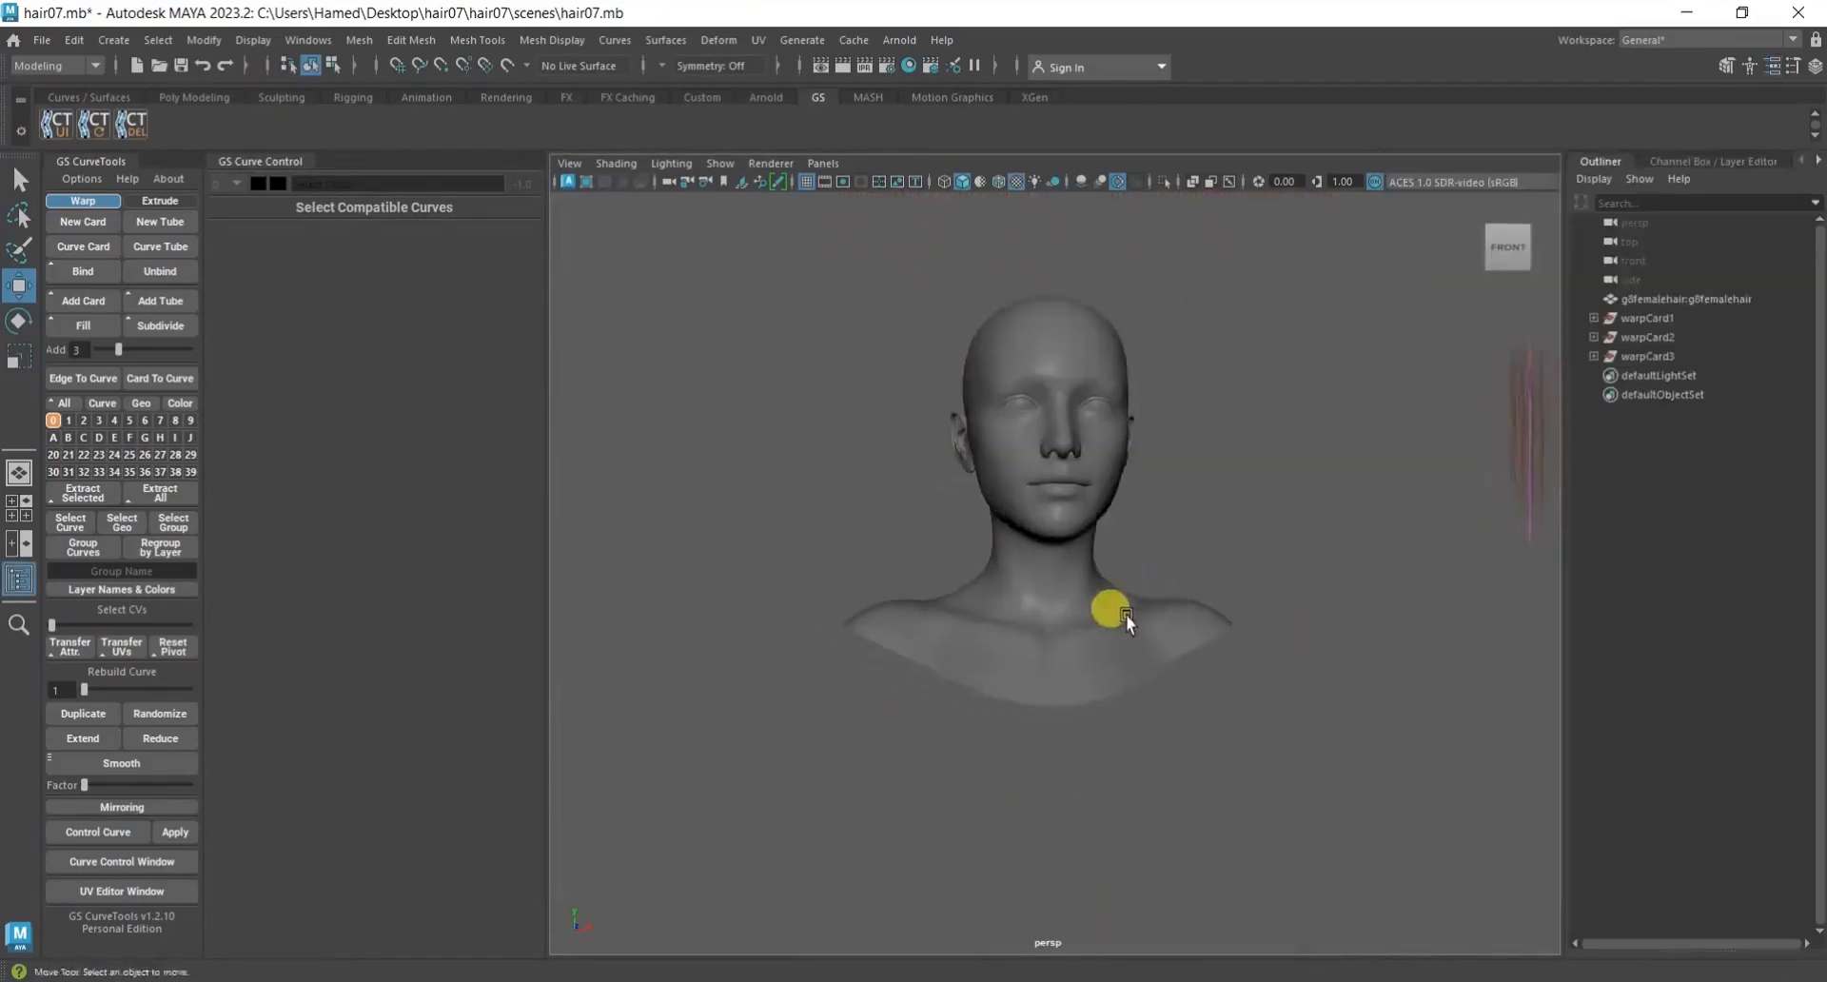
Select the g8femalehair head mesh to bring it into view, and deselect it.
{"action": "left_click_drag", "start_coordinate": [1109, 612], "coordinate": [1038, 495], "text": "alt"}
{"action": "left_click", "coordinate": [1657, 299]}
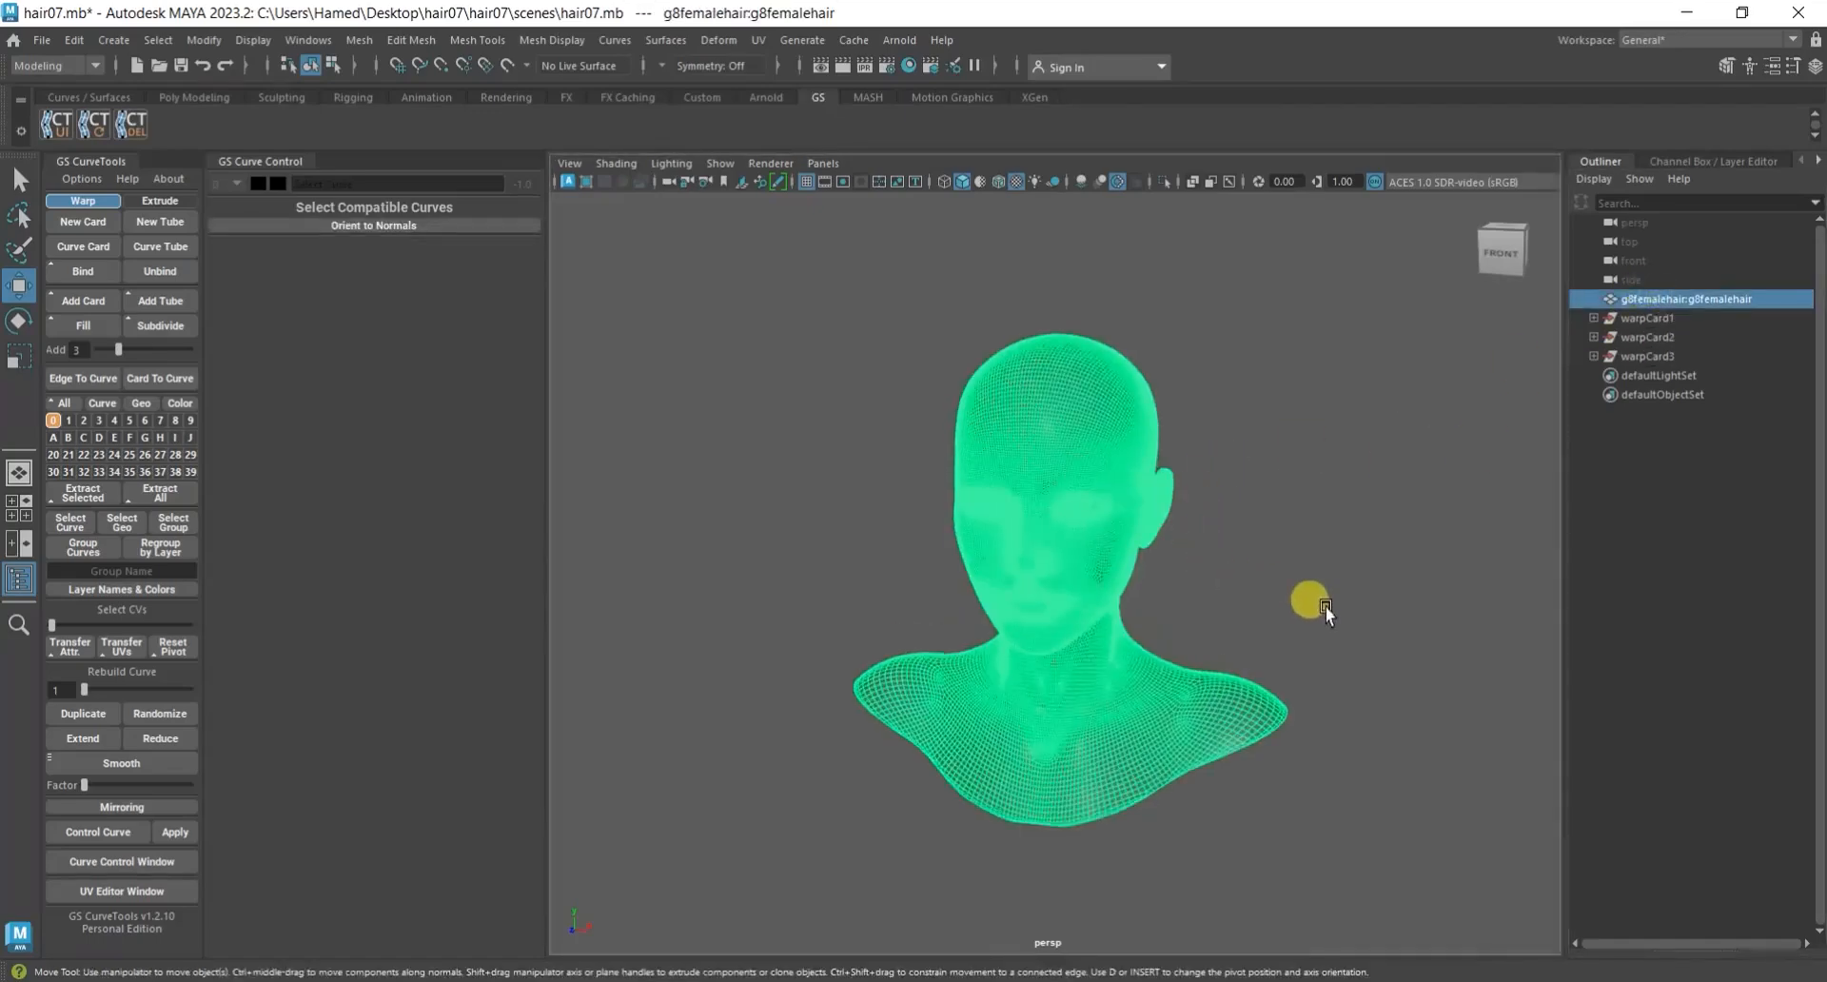
{"action": "left_click_drag", "start_coordinate": [1323, 609], "coordinate": [1303, 530], "text": "alt"}
{"action": "left_click", "coordinate": [1283, 600]}
{"action": "left_click_drag", "start_coordinate": [1215, 627], "coordinate": [1276, 619], "text": "alt"}
{"action": "left_click", "coordinate": [39, 42]}
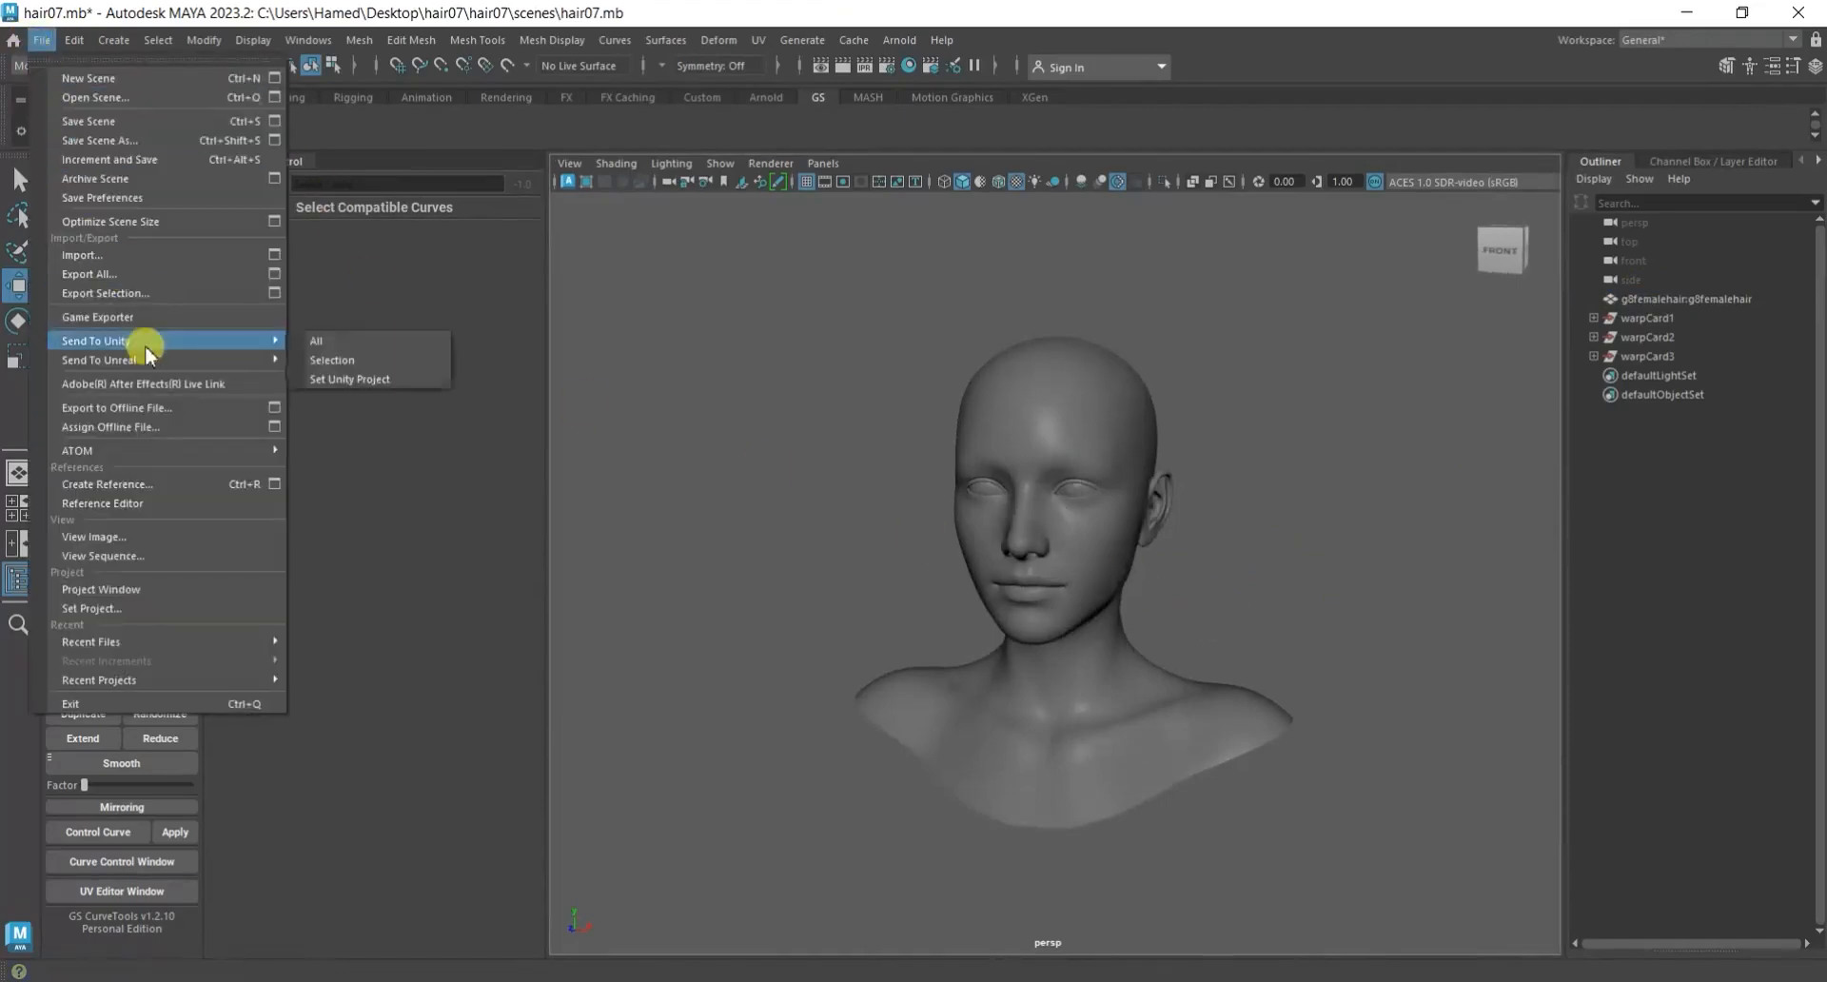
{"action": "left_click", "coordinate": [275, 256]}
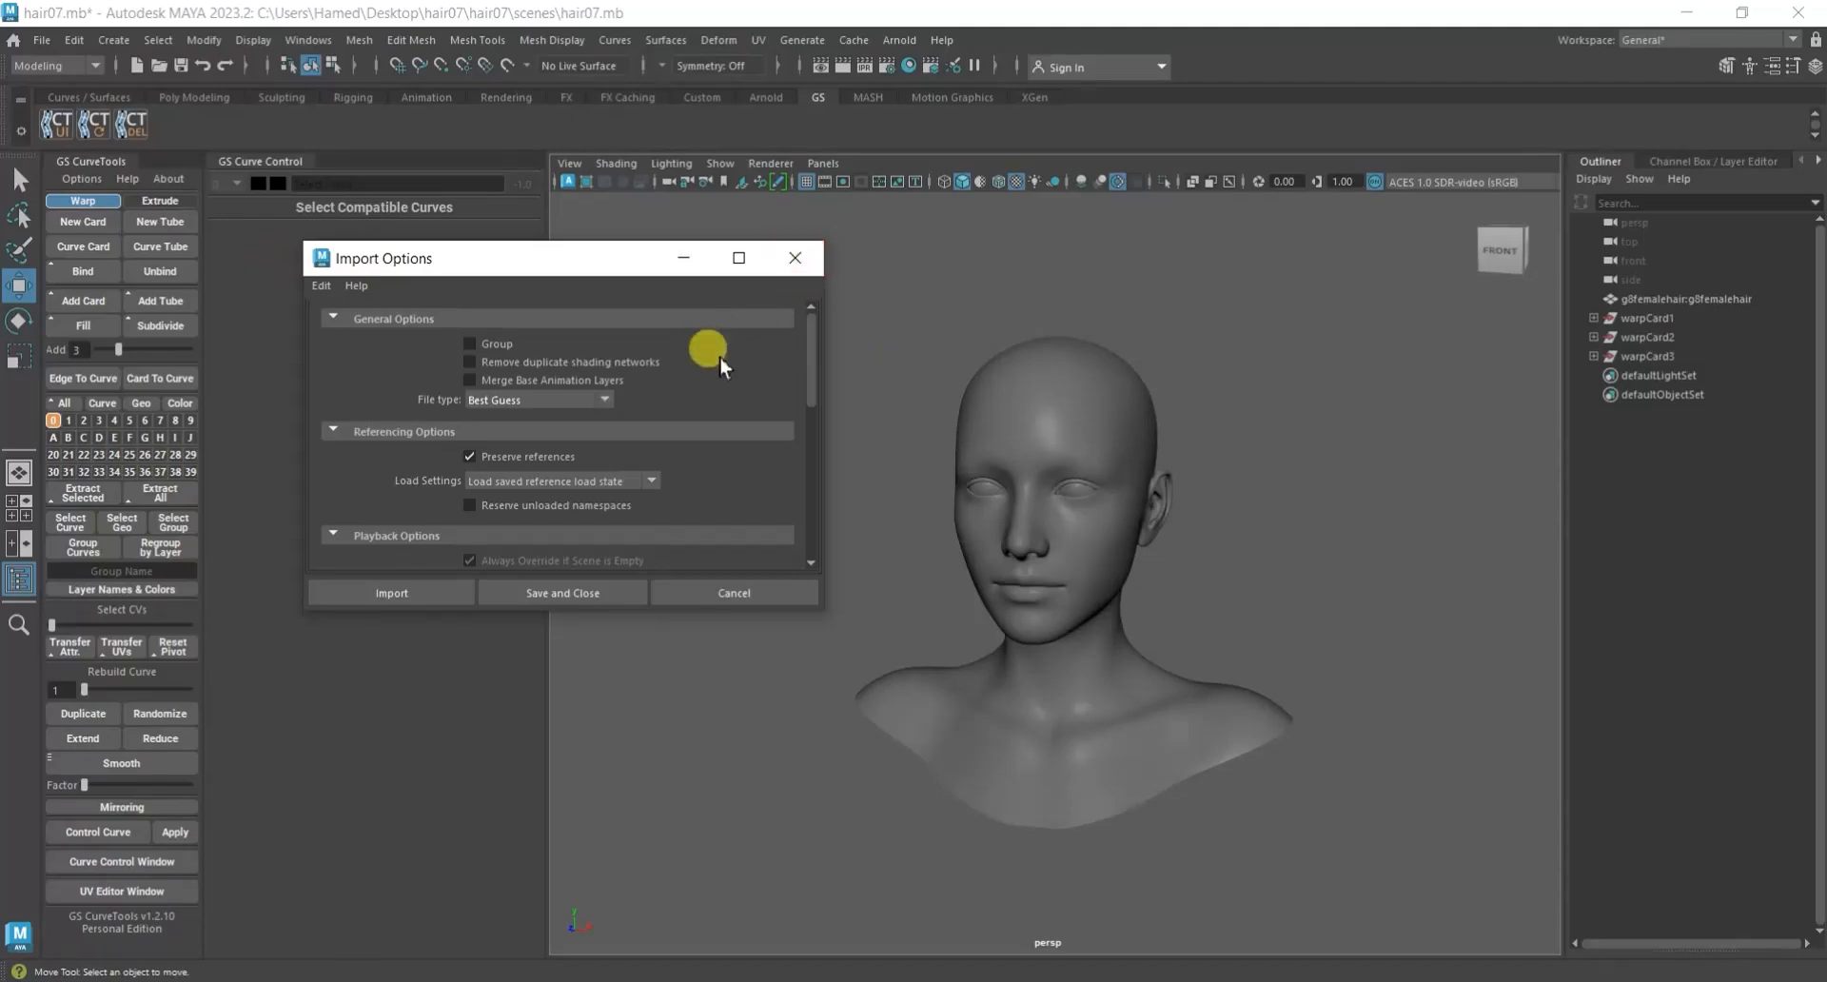
{"action": "left_click", "coordinate": [795, 257]}
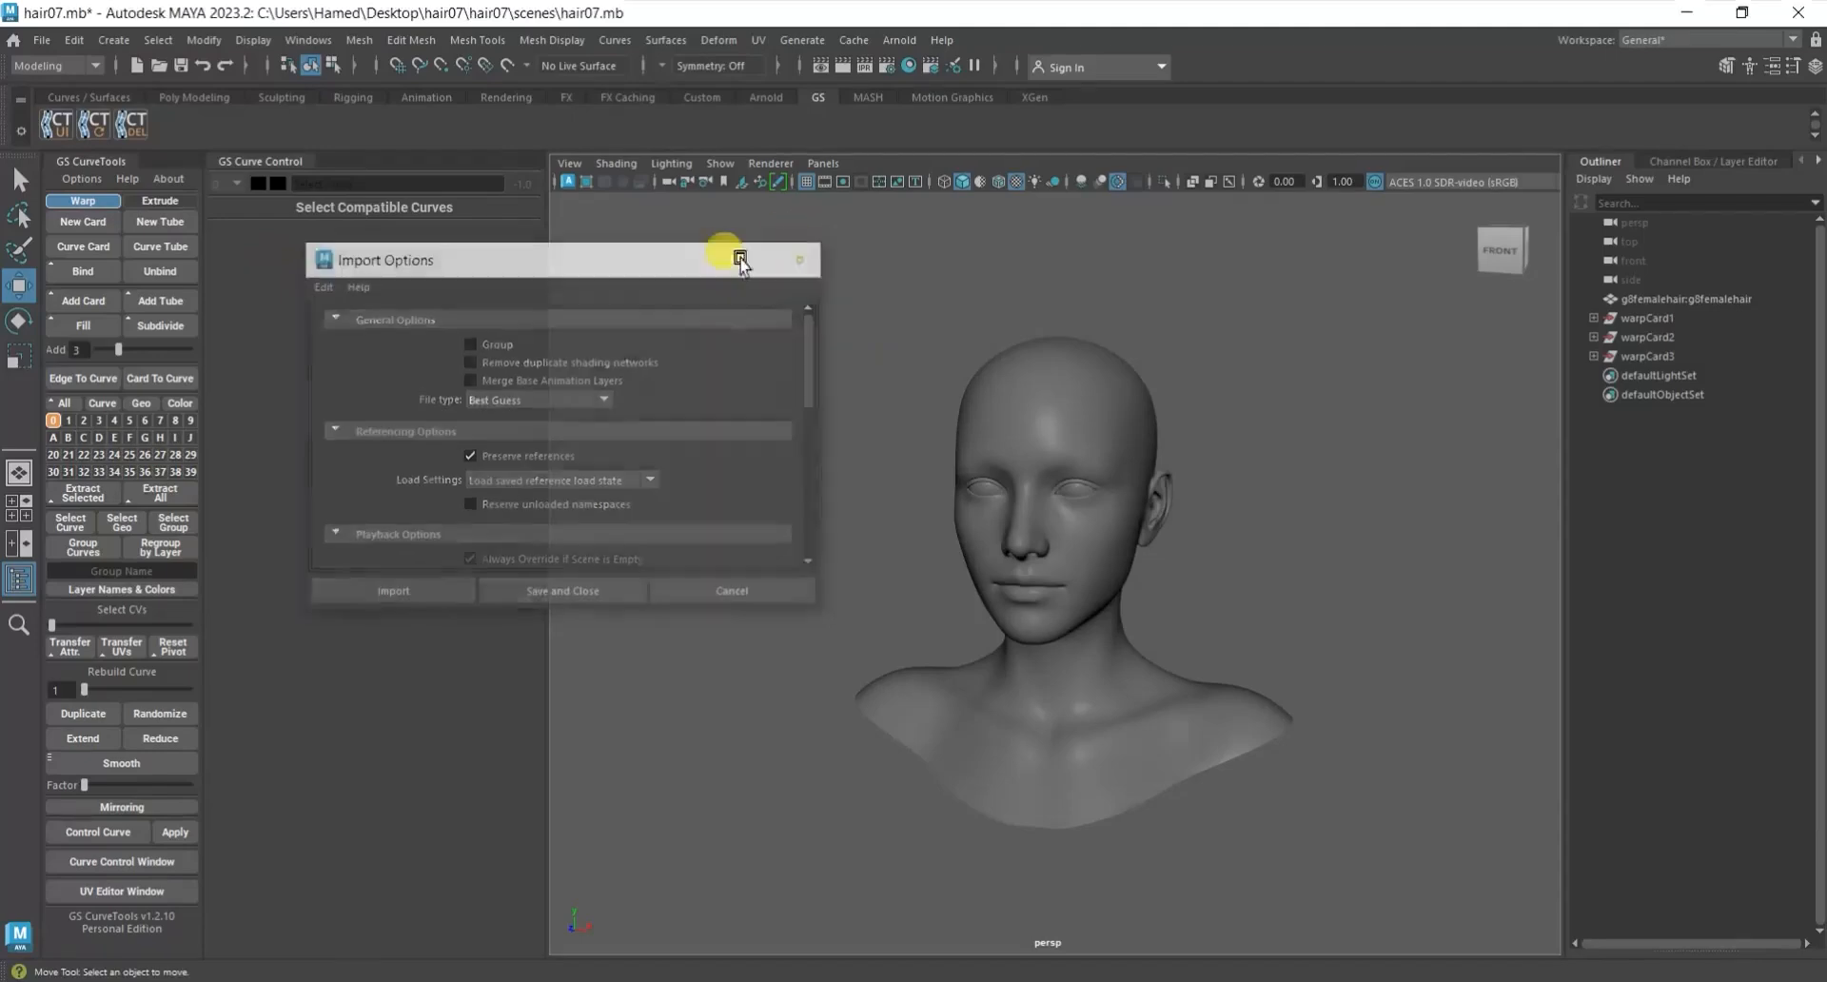
Import the file fade female.fbx from the Desktop folder into the scene.
{"action": "left_click", "coordinate": [38, 41]}
{"action": "left_click", "coordinate": [125, 255]}
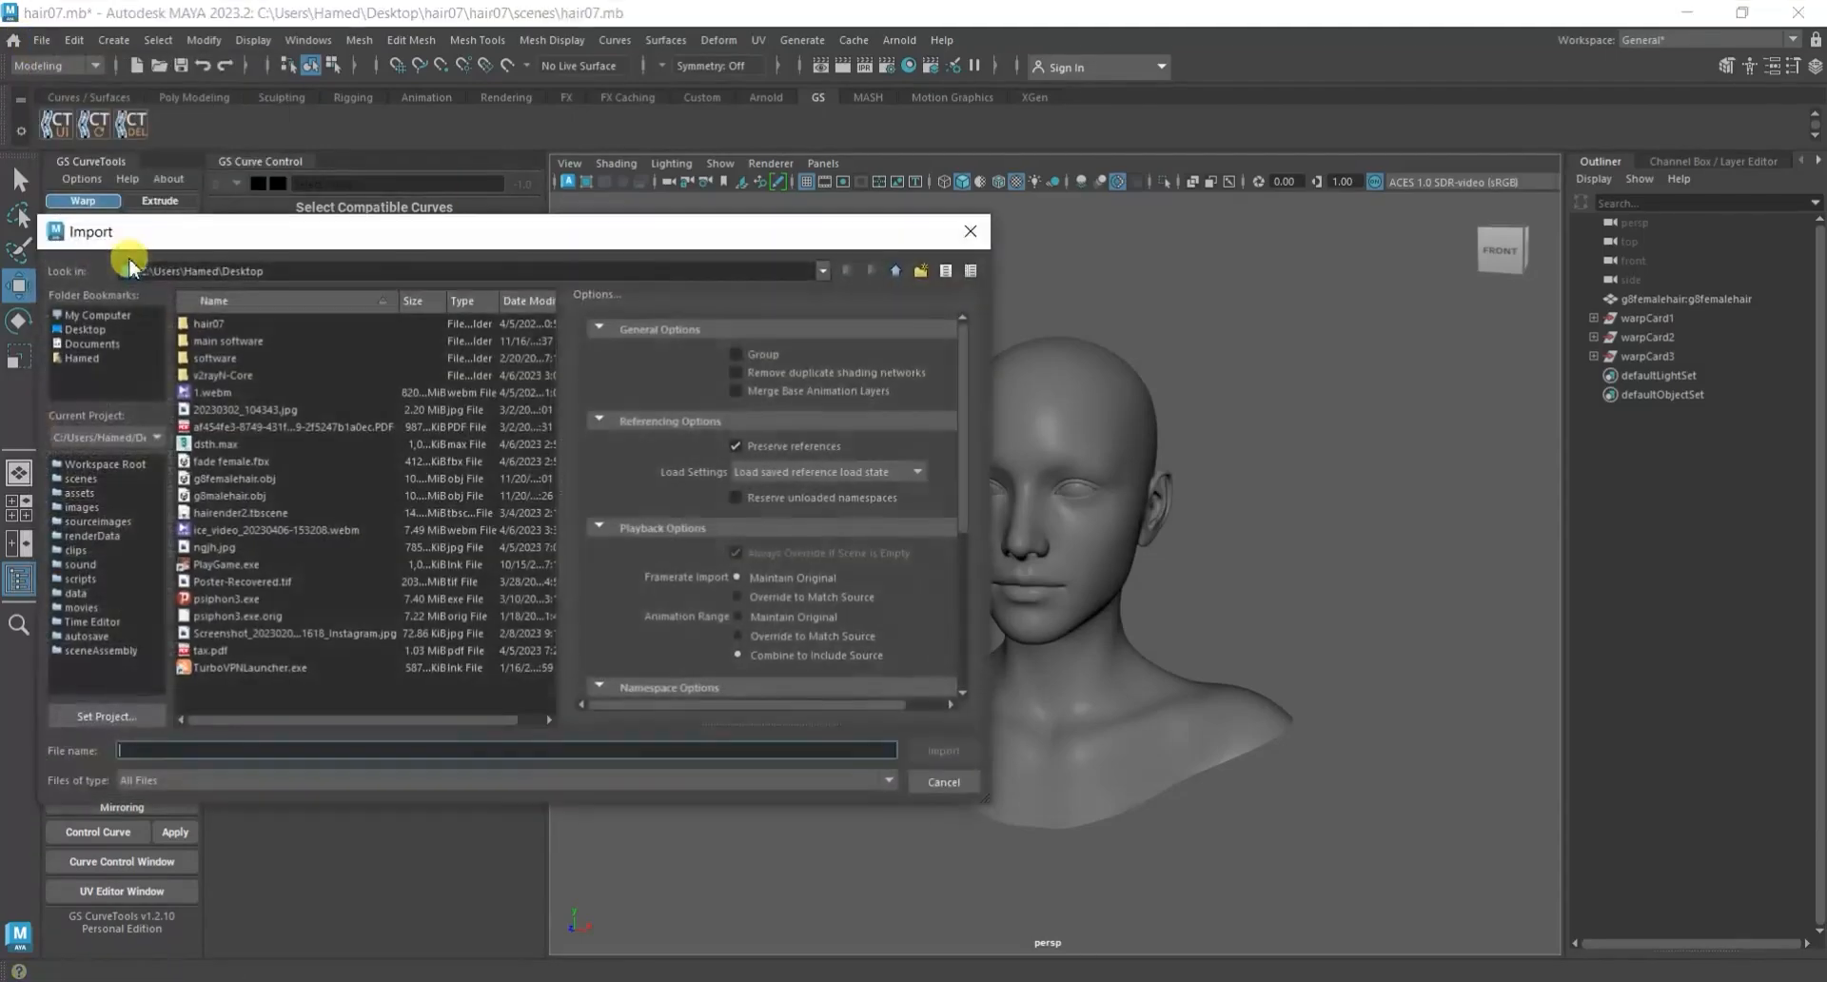
{"action": "left_click", "coordinate": [95, 329]}
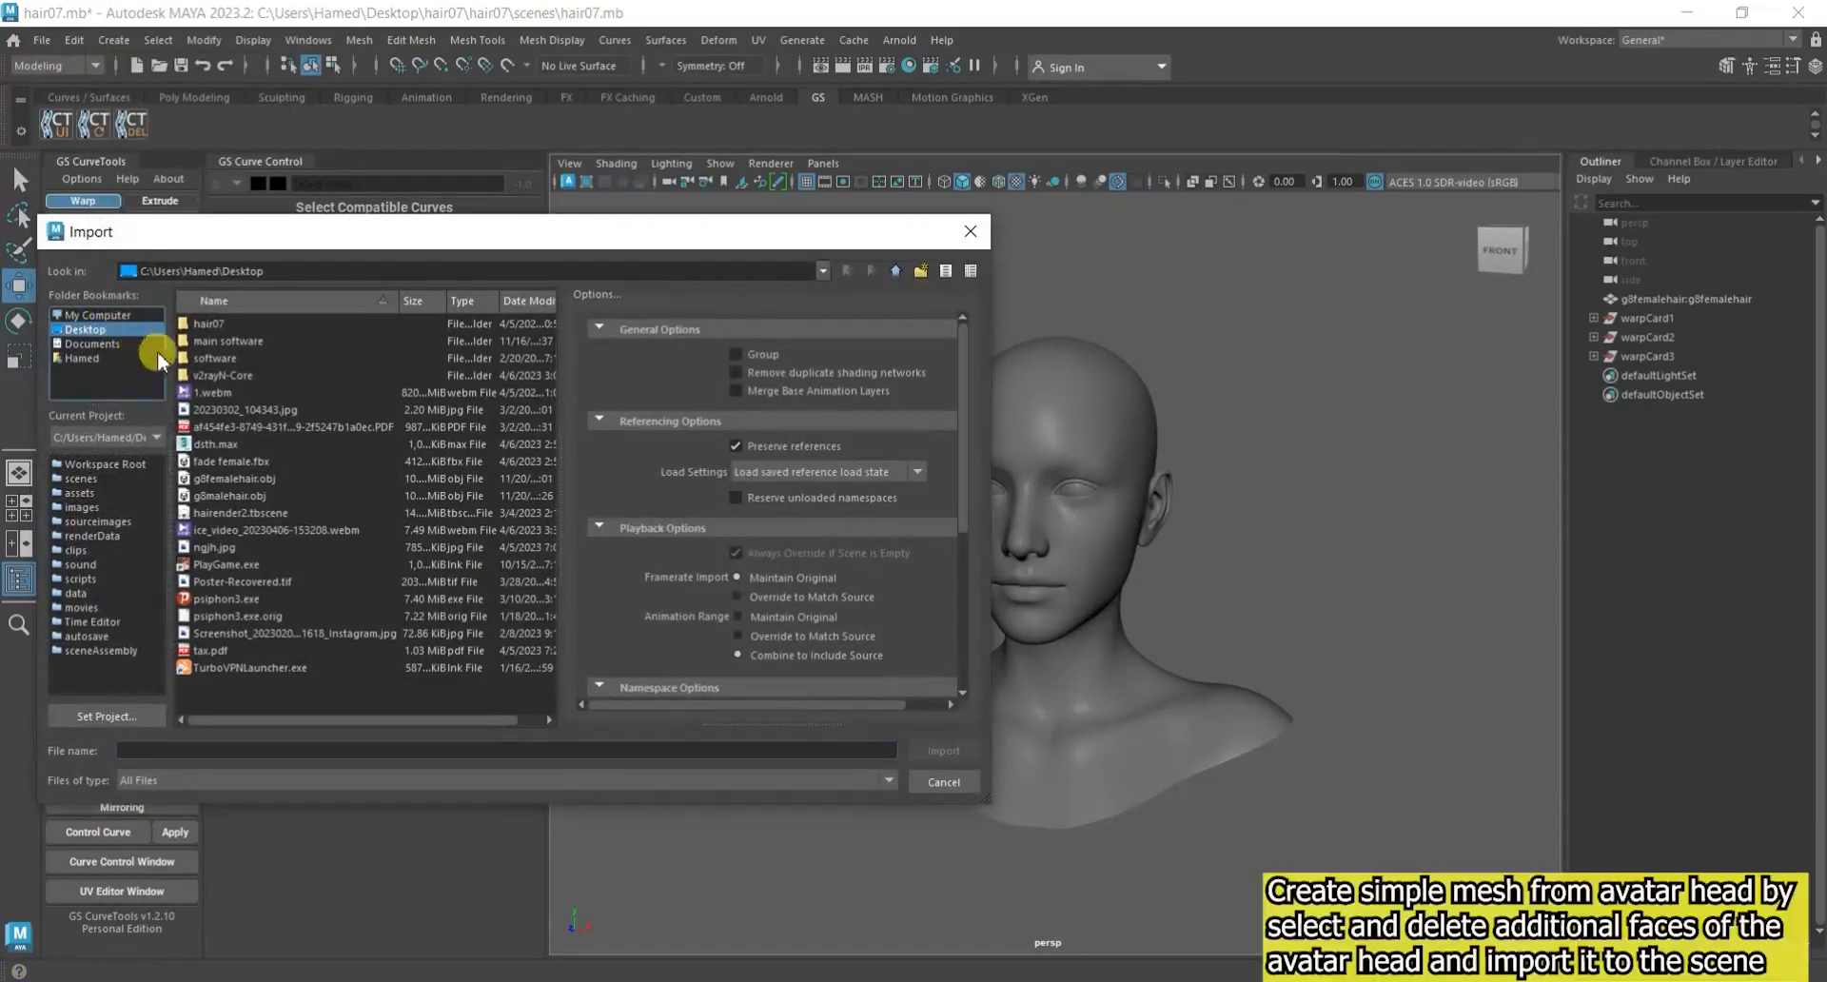
{"action": "left_click", "coordinate": [255, 460]}
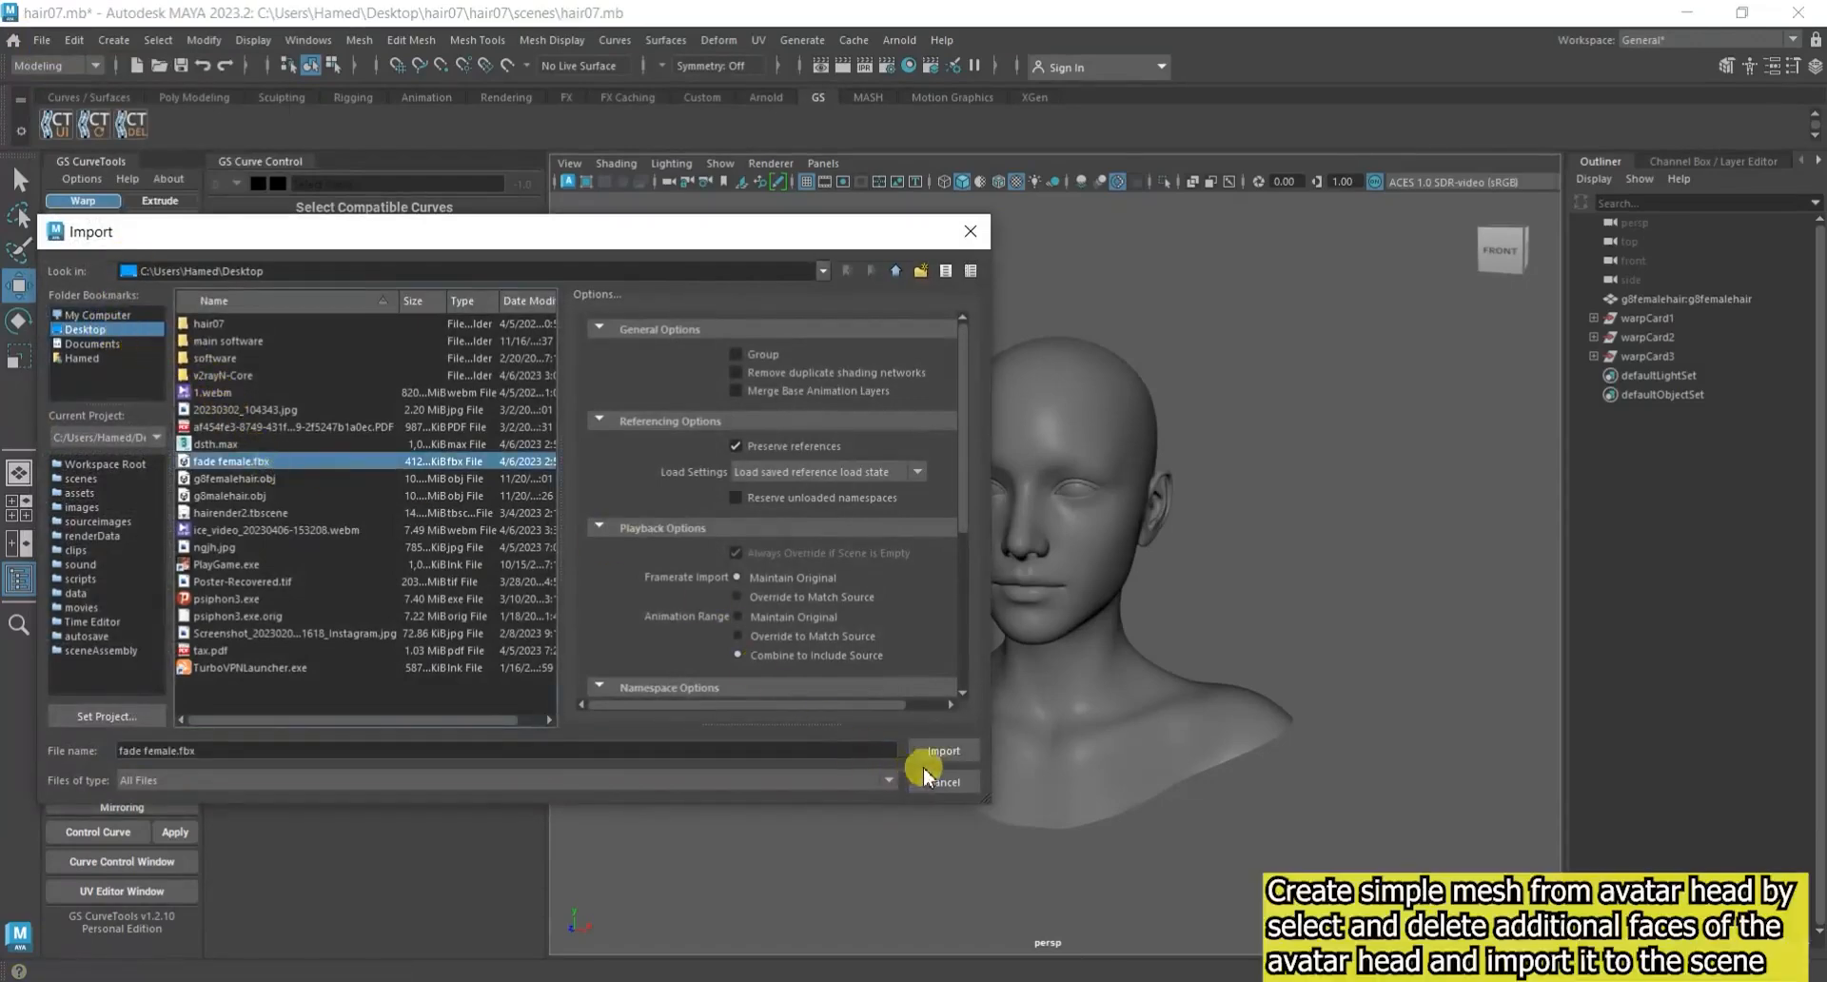
{"action": "left_click", "coordinate": [942, 751]}
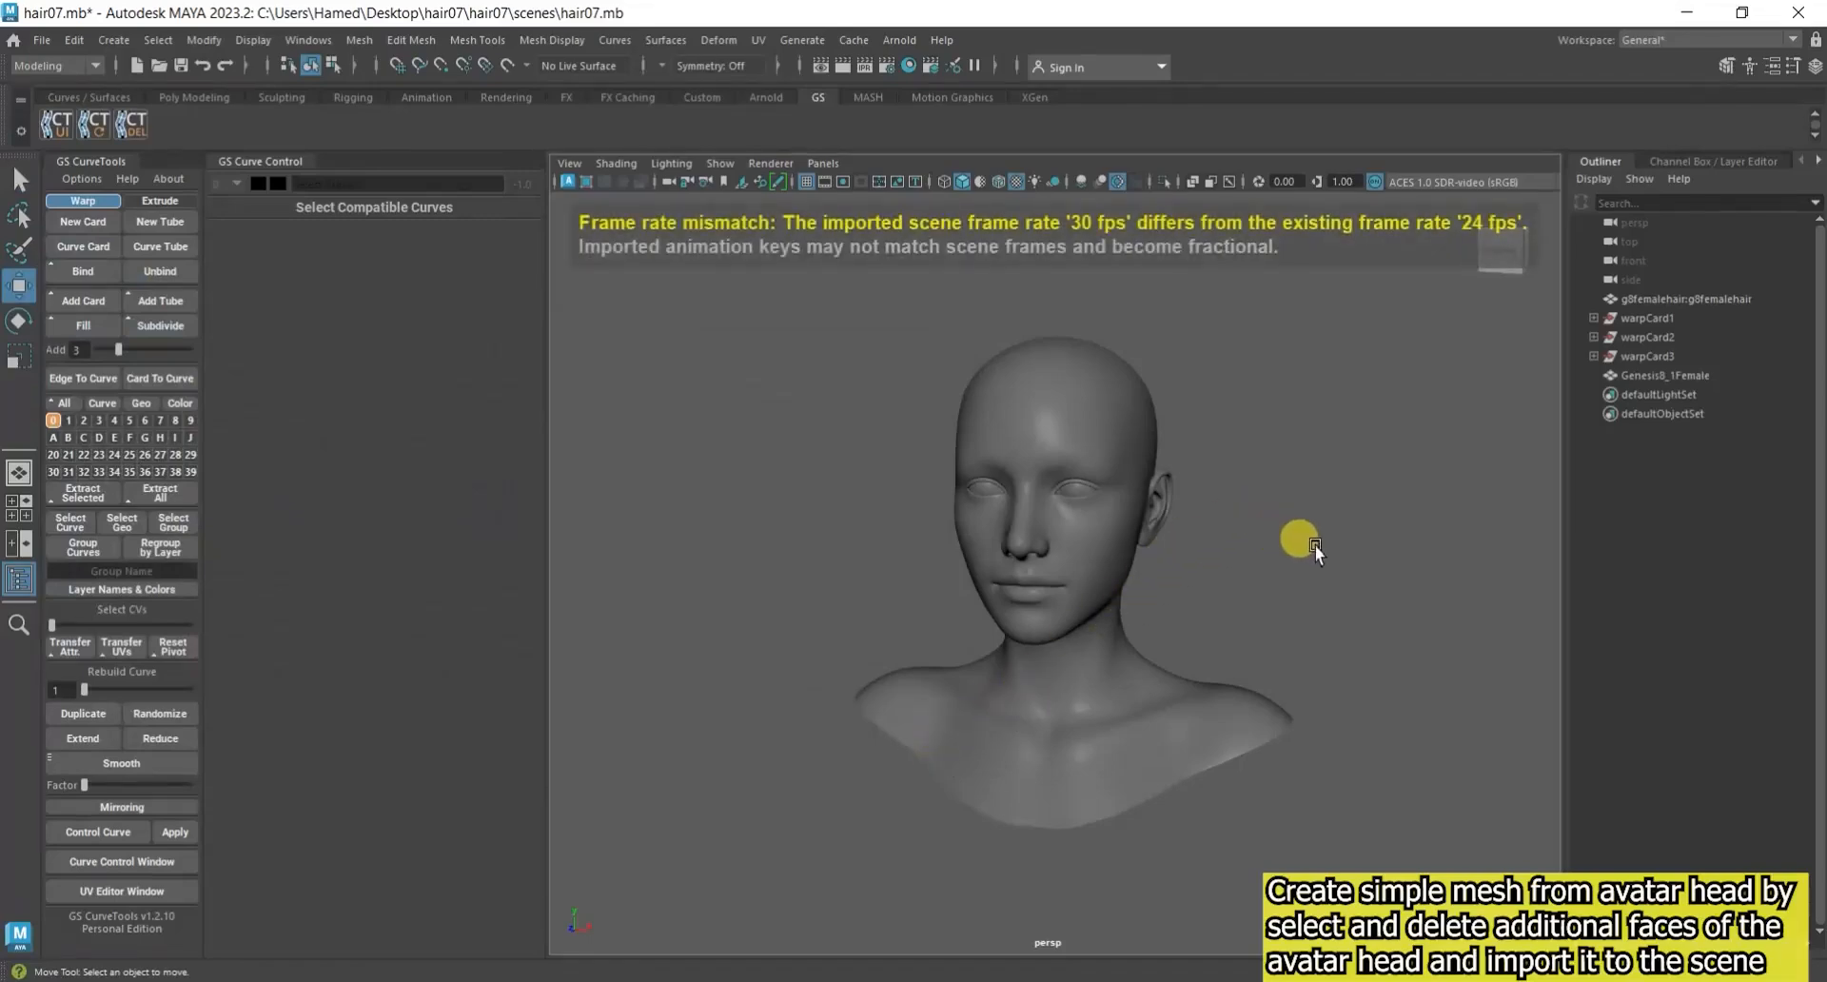
Select the imported Genesis8_1Female scalp mesh and assign a new Standard Surface material to it.
{"action": "scroll", "coordinate": [1315, 545], "scroll_direction": "down", "scroll_amount": 6}
{"action": "left_click_drag", "start_coordinate": [1315, 545], "coordinate": [1009, 539], "text": "alt"}
{"action": "scroll", "coordinate": [1109, 516], "scroll_direction": "up", "scroll_amount": 8}
{"action": "middle_click_drag", "start_coordinate": [1191, 521], "coordinate": [1151, 594], "text": "alt"}
{"action": "left_click_drag", "start_coordinate": [1151, 594], "coordinate": [1216, 586], "text": "alt"}
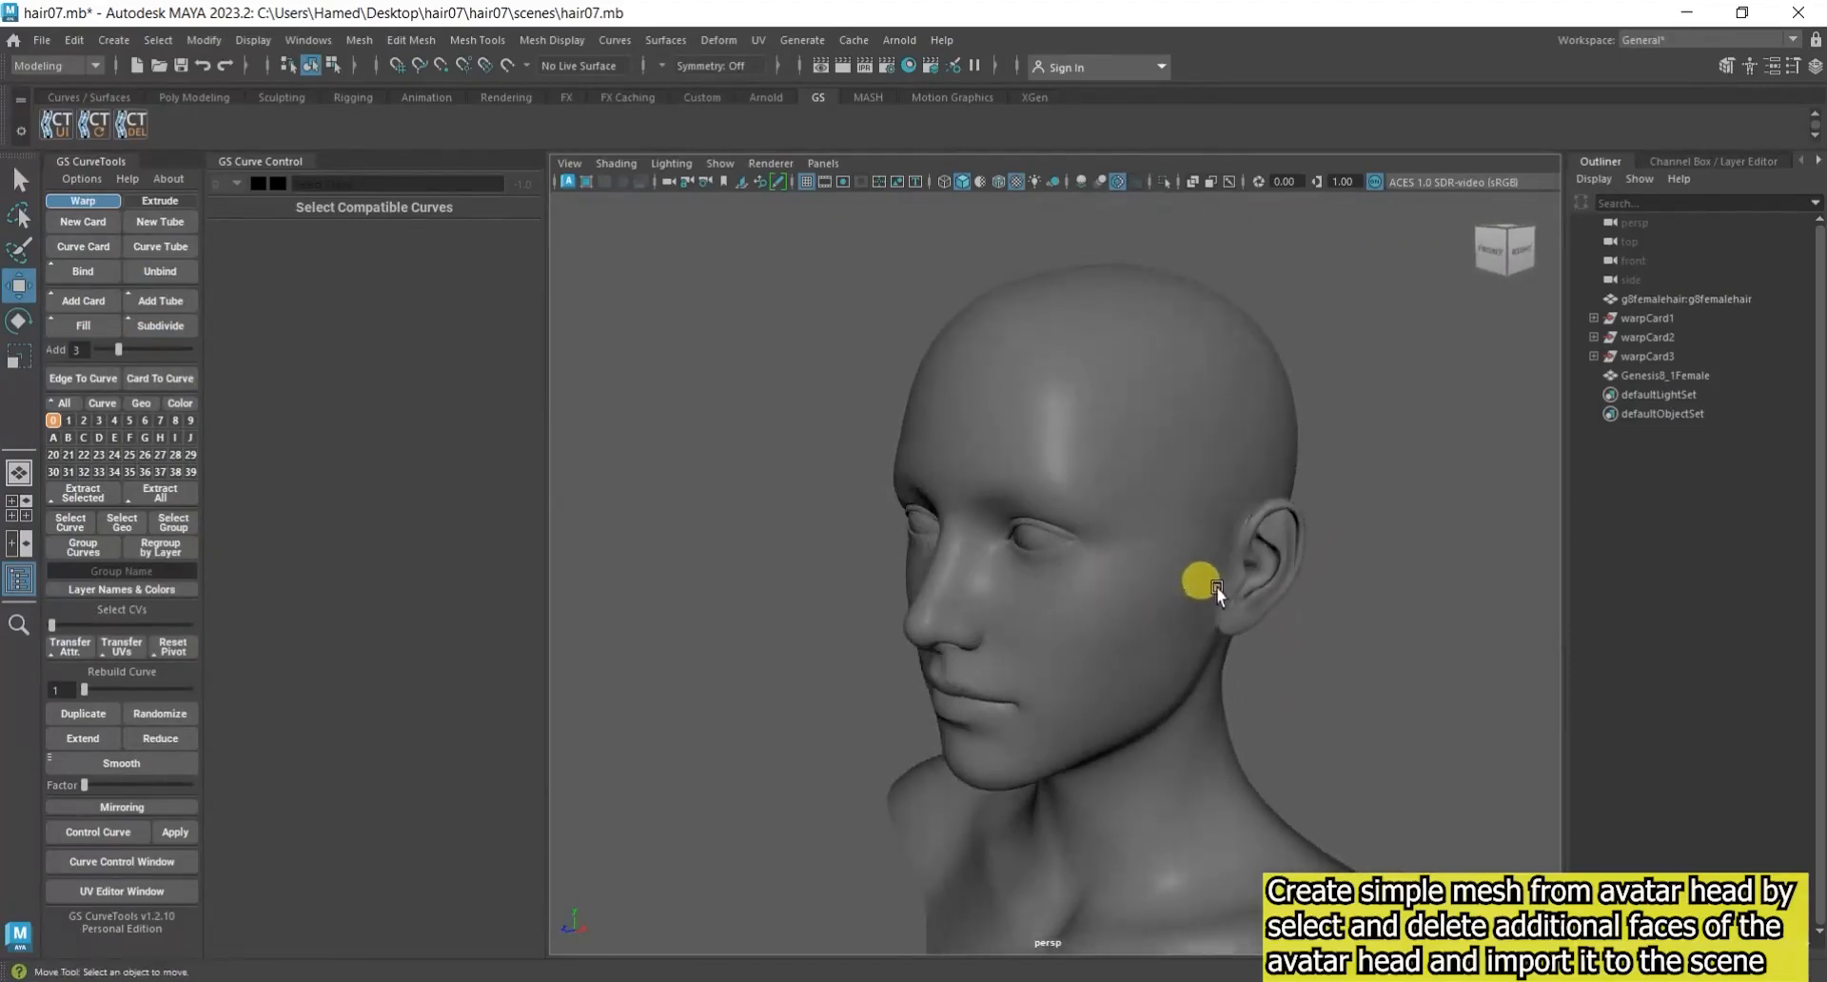
{"action": "left_click", "coordinate": [1671, 377]}
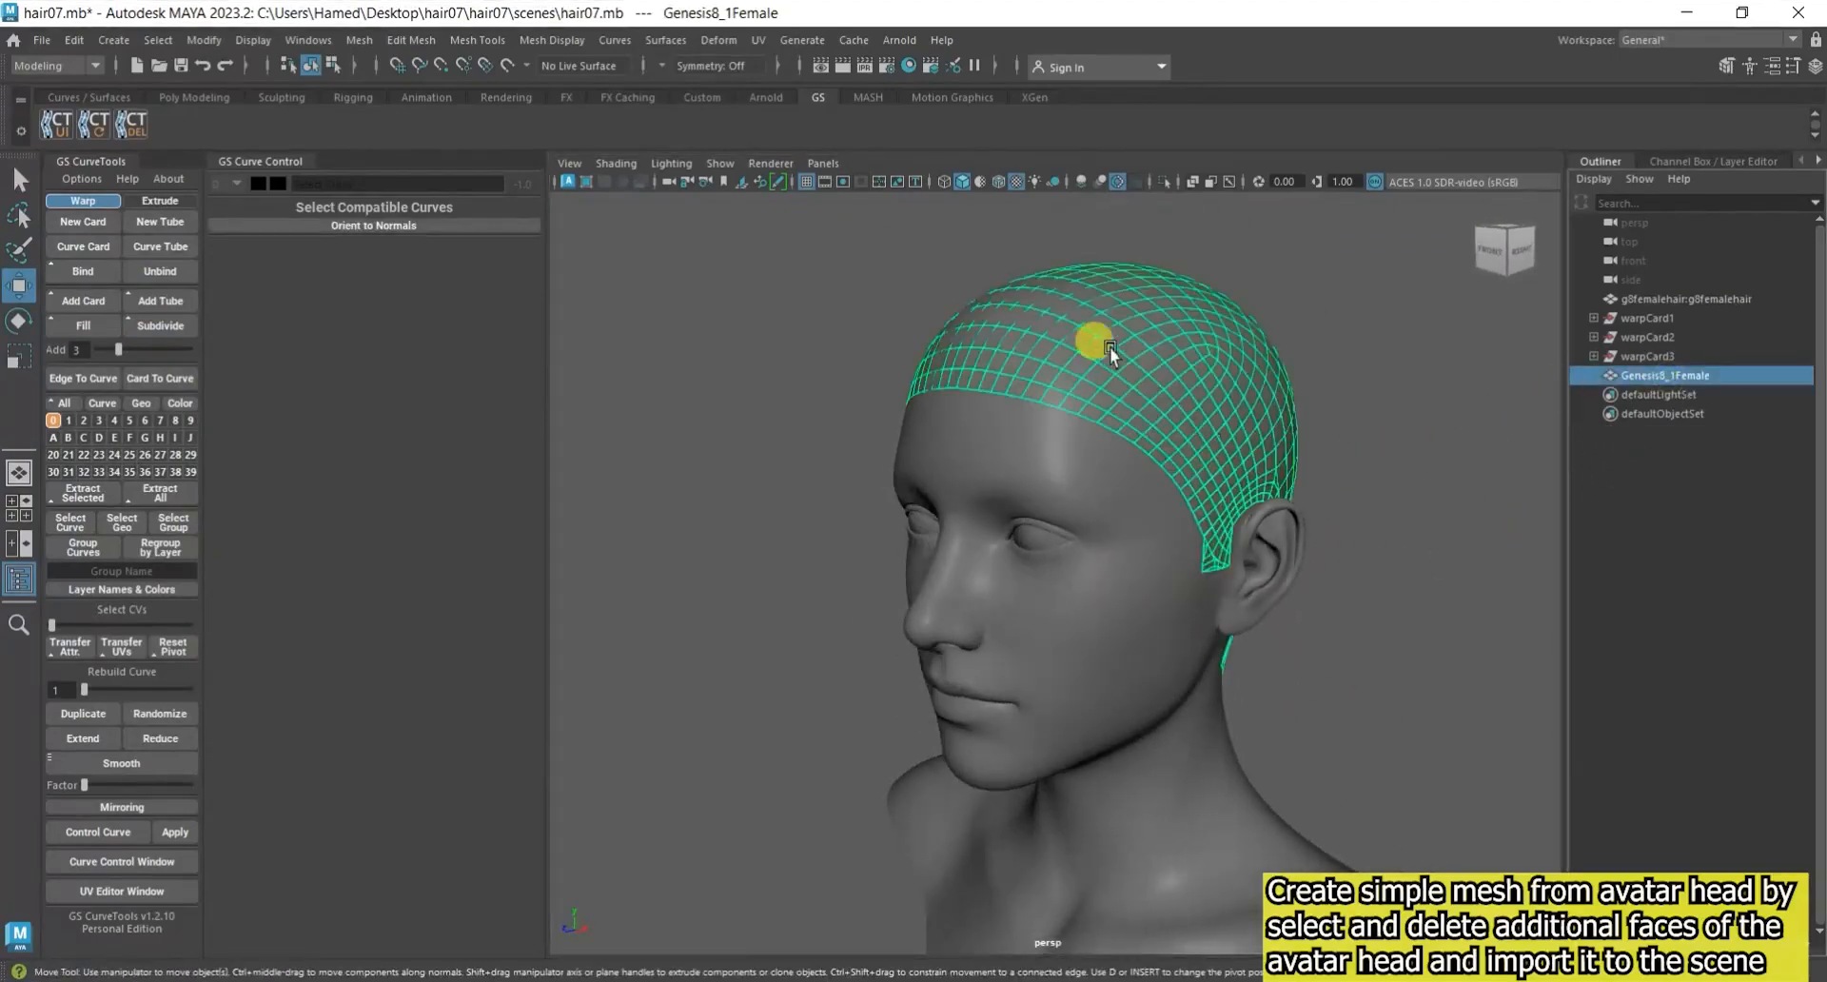
{"action": "left_click_drag", "start_coordinate": [1239, 547], "coordinate": [1215, 514], "text": "alt"}
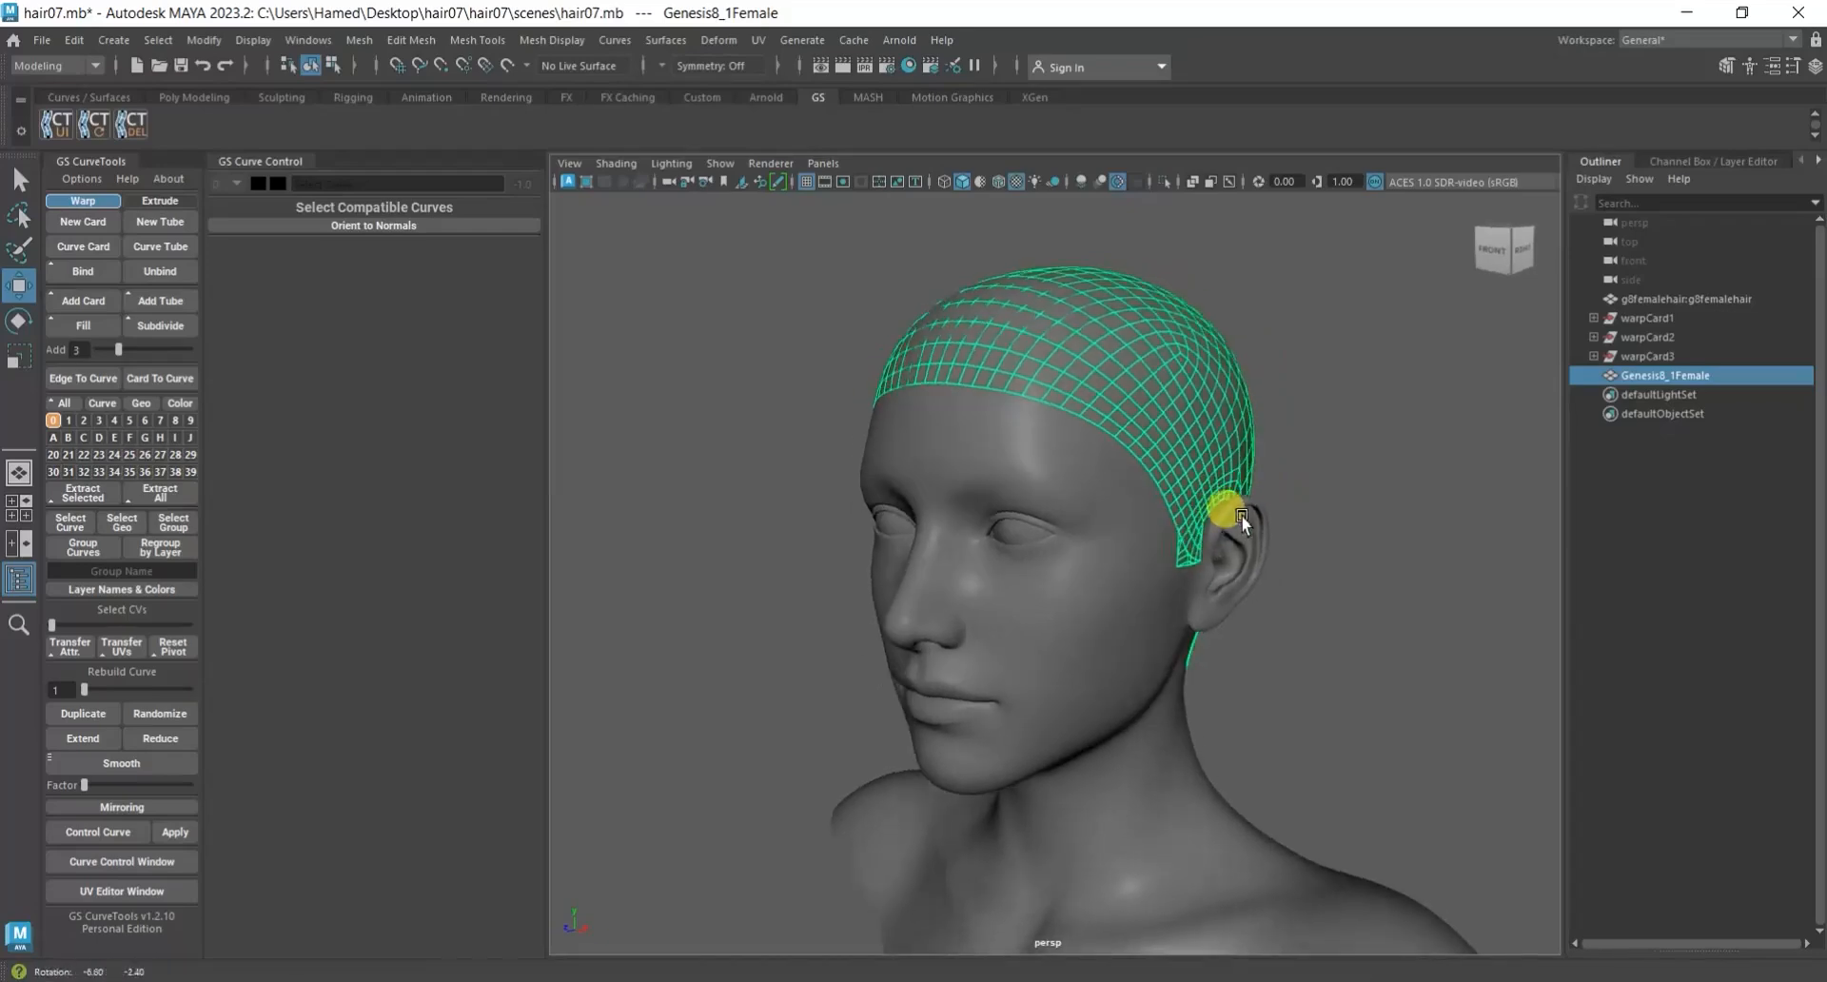
{"action": "right_click", "coordinate": [1087, 317]}
{"action": "right_click_drag", "start_coordinate": [1087, 317], "coordinate": [1139, 804]}
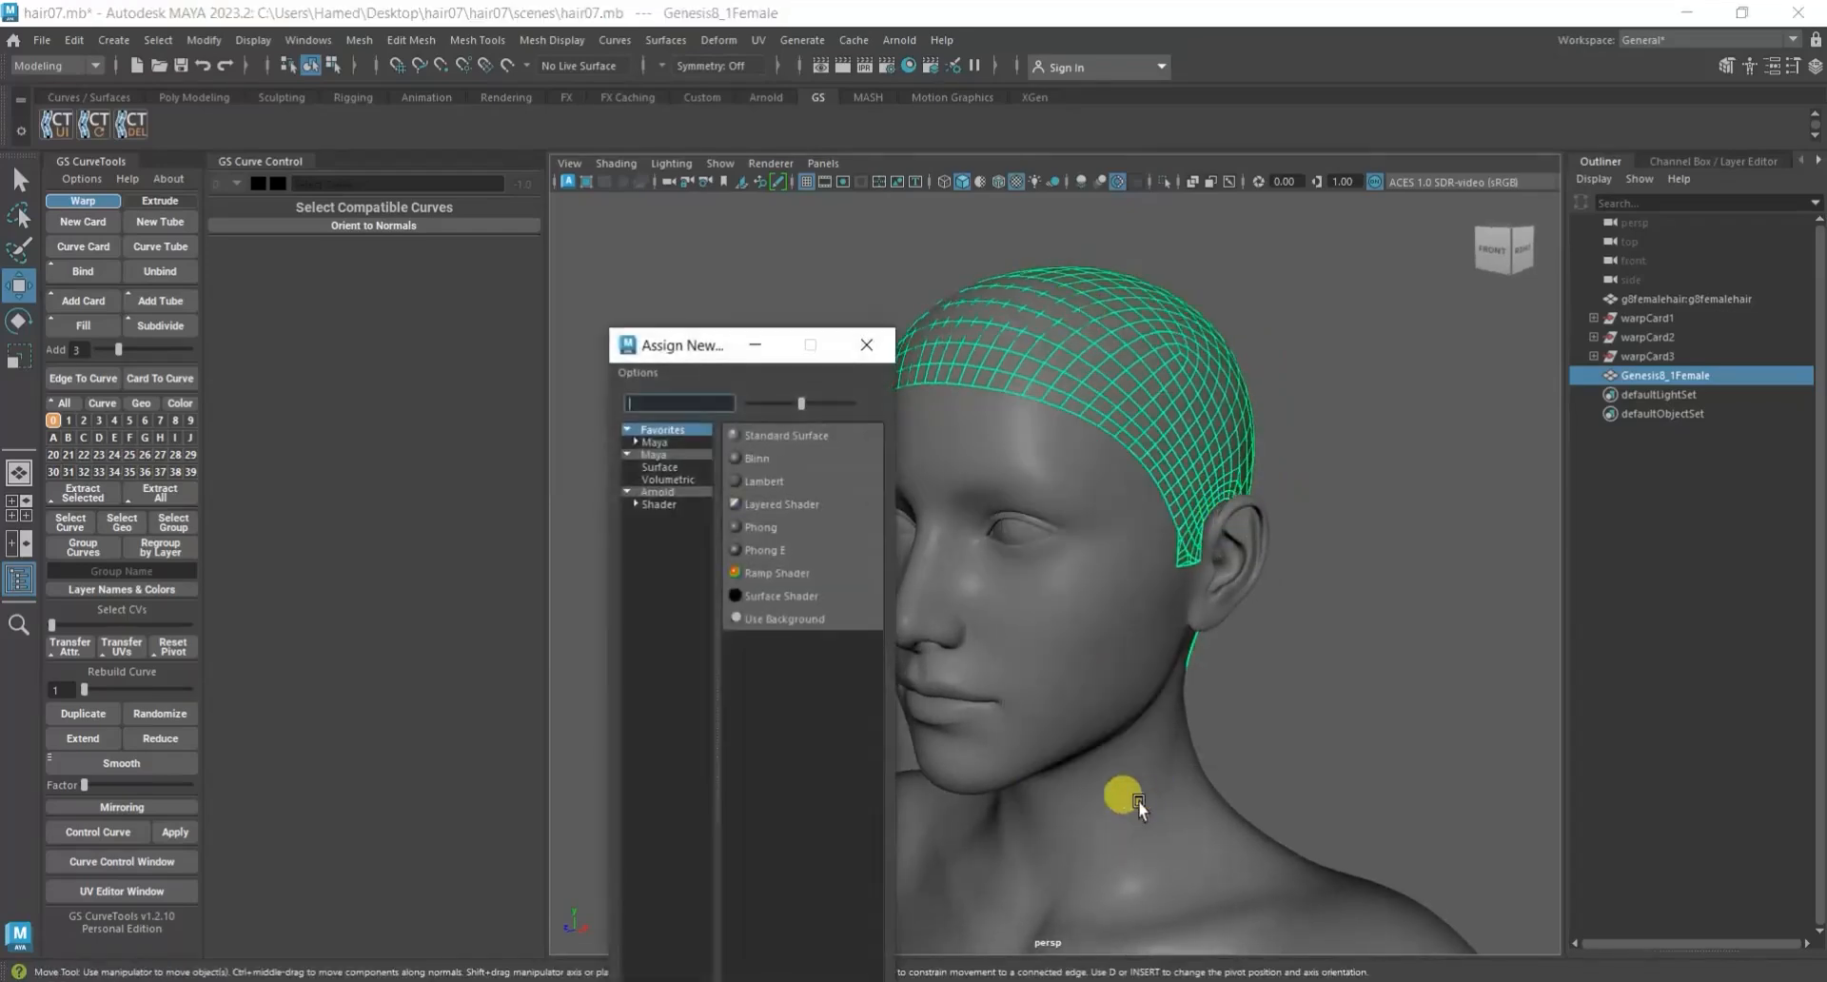
{"action": "left_click", "coordinate": [795, 435]}
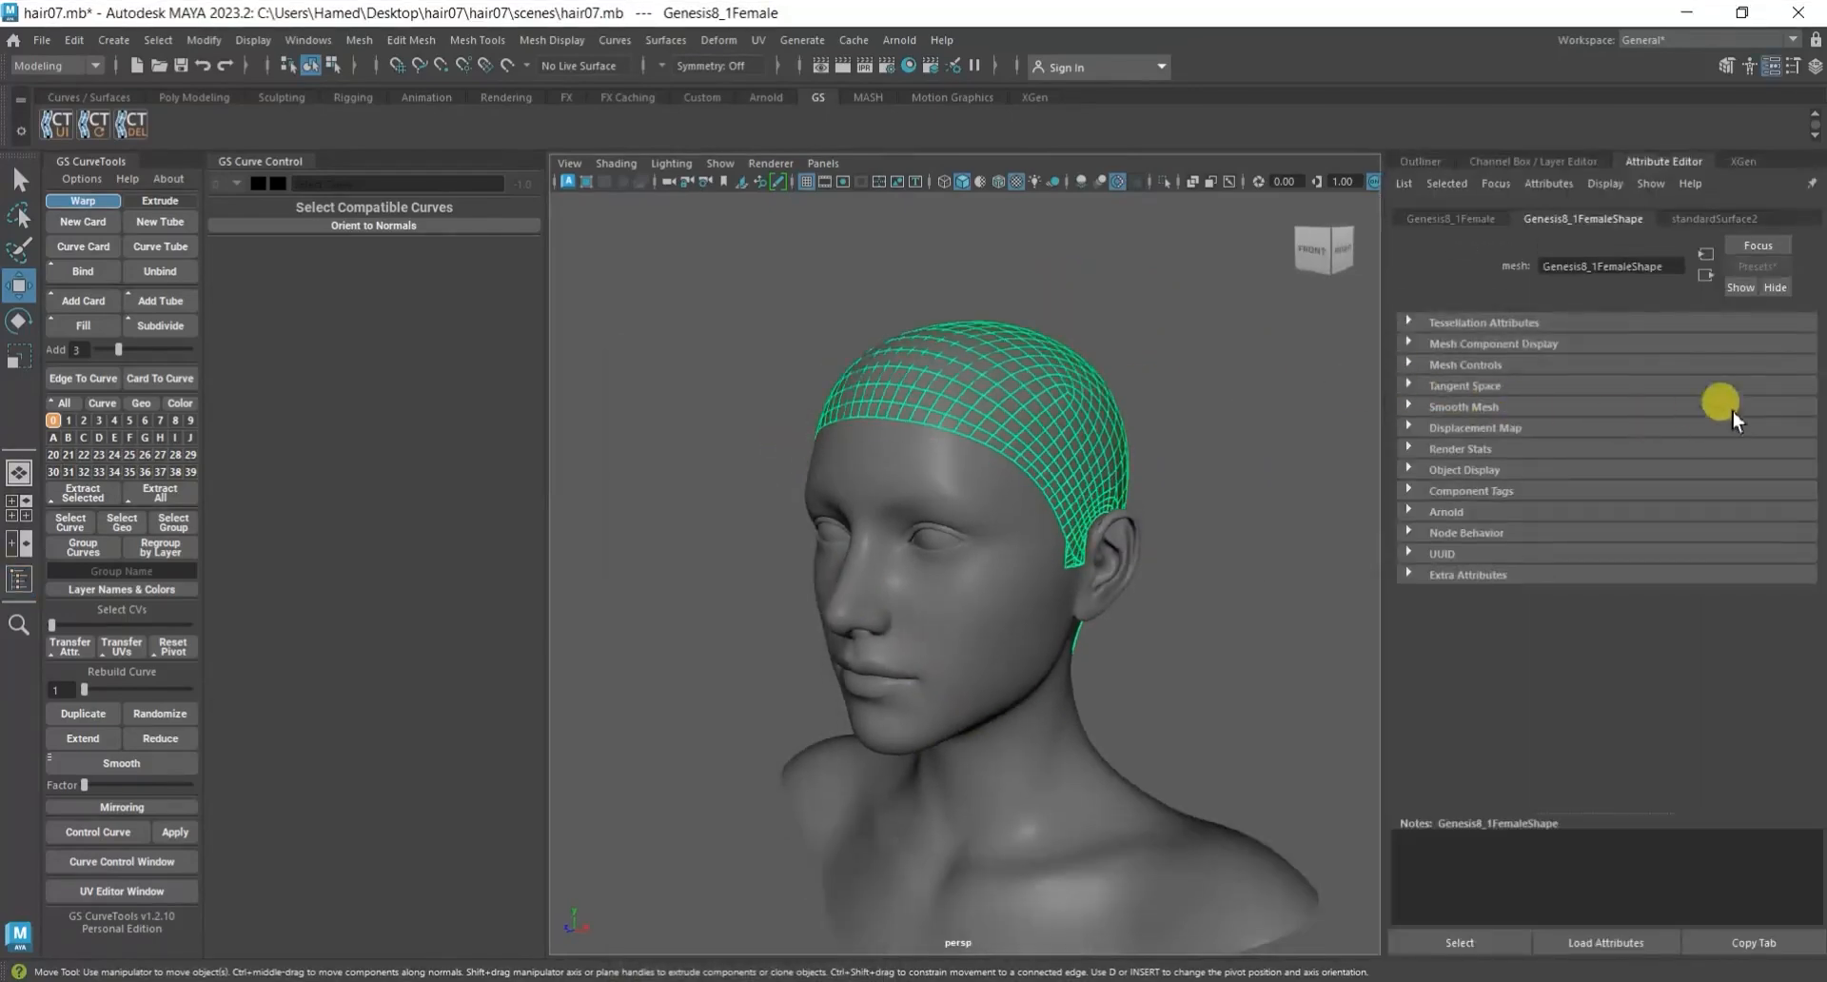
Set standardSurface2's base color to a reddish brown, deselect the scalp mesh, and inspect it around the ear and nape.
{"action": "left_click", "coordinate": [1713, 219]}
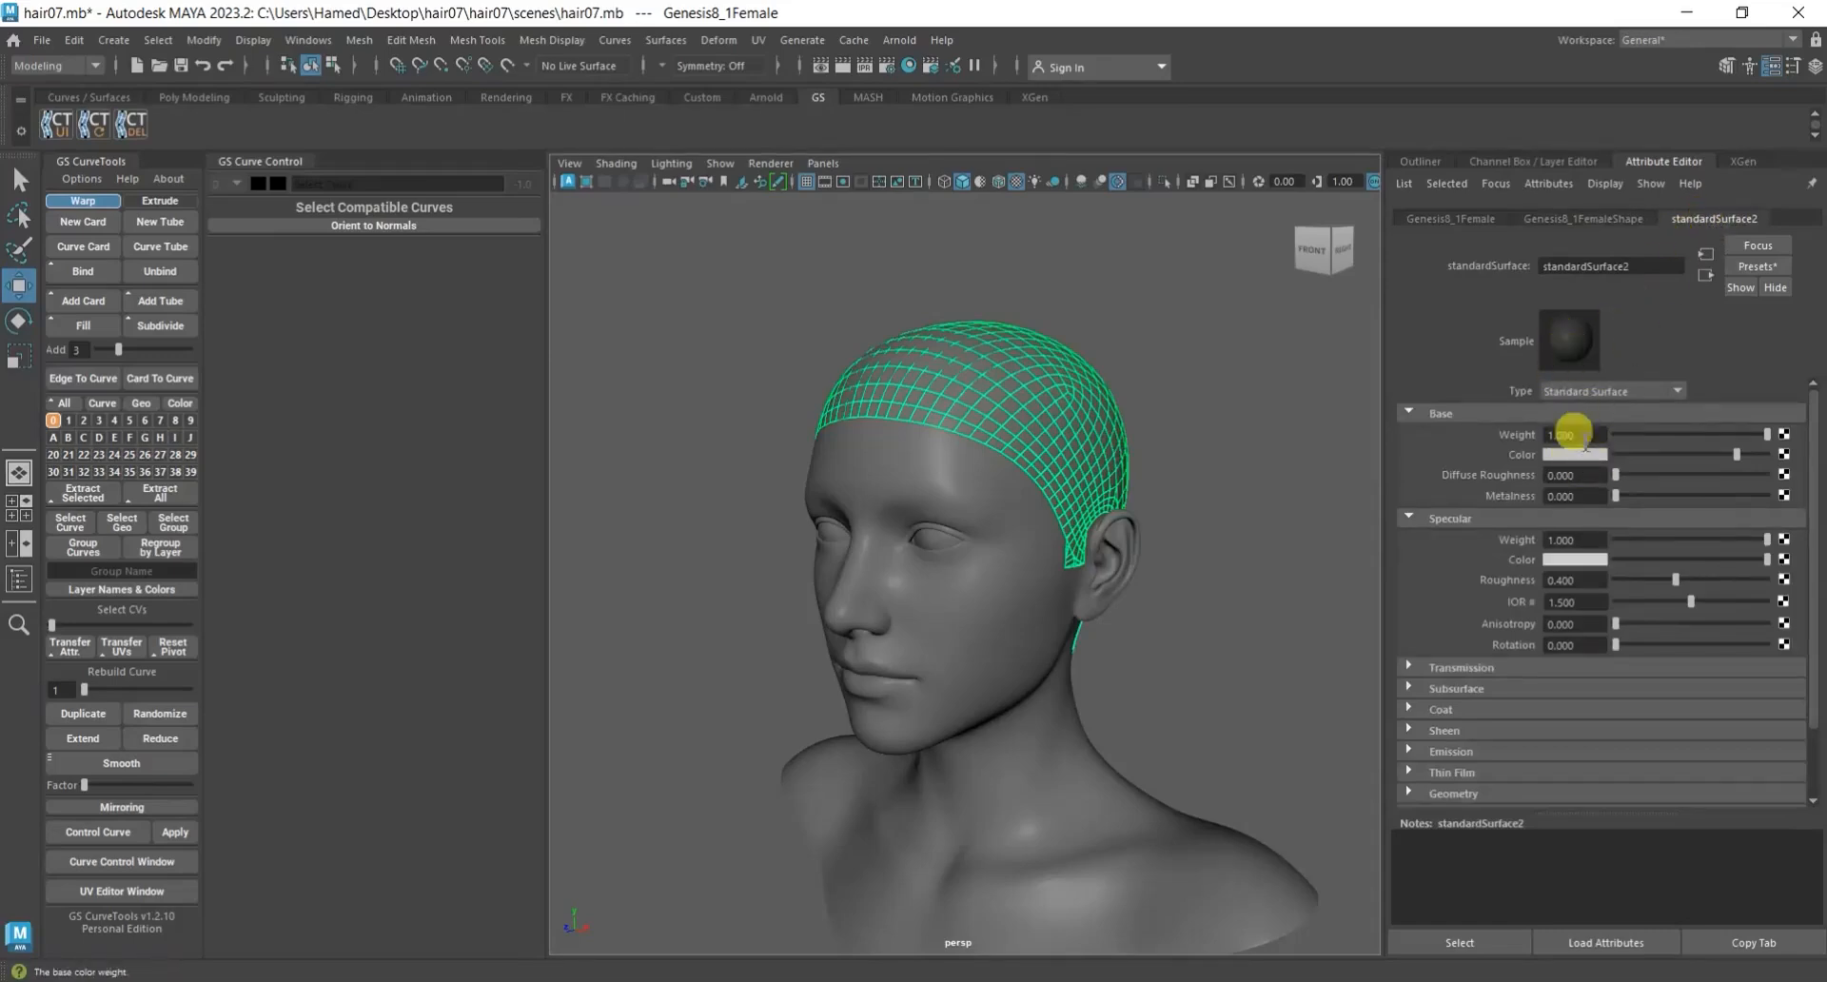
{"action": "left_click", "coordinate": [1587, 462]}
{"action": "left_click_drag", "start_coordinate": [1737, 453], "coordinate": [1729, 500]}
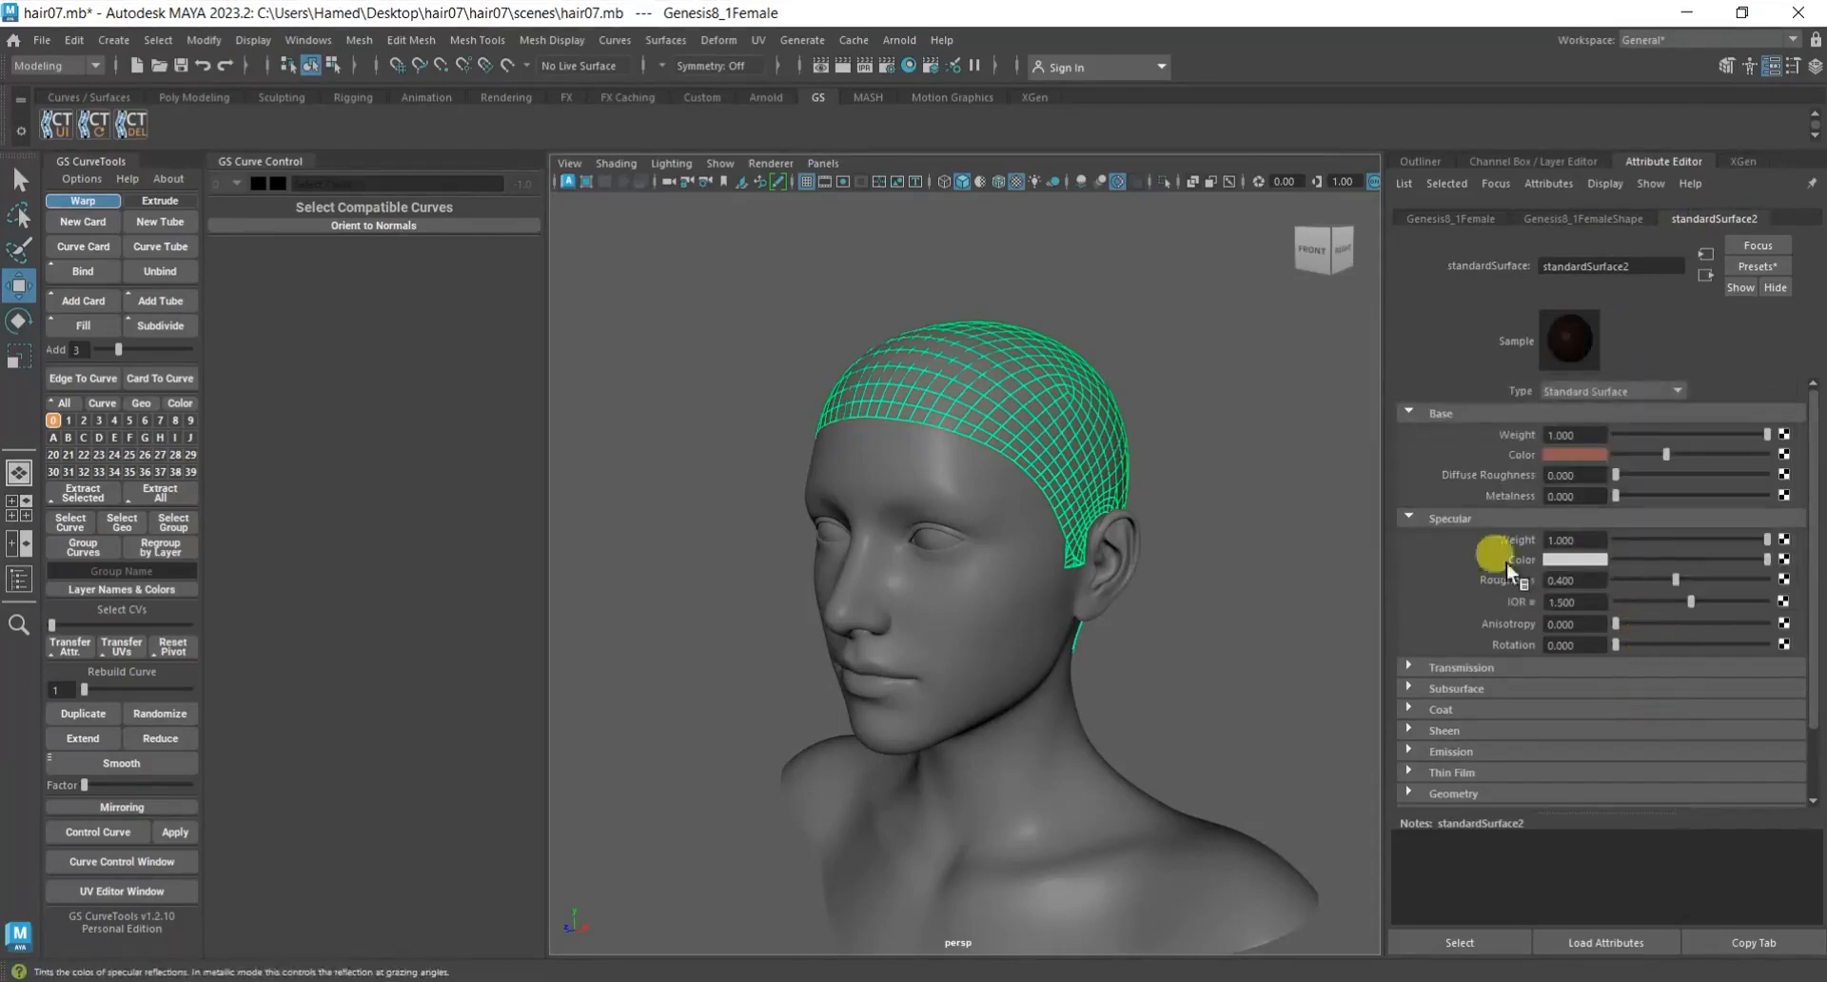
{"action": "left_click_drag", "start_coordinate": [1120, 555], "coordinate": [1329, 619], "text": "alt"}
{"action": "key", "text": "ctrl+h"}
{"action": "scroll", "coordinate": [962, 506], "scroll_direction": "up", "scroll_amount": 6}
{"action": "scroll", "coordinate": [1011, 489], "scroll_direction": "down", "scroll_amount": 5}
{"action": "left_click_drag", "start_coordinate": [974, 608], "coordinate": [905, 649], "text": "alt"}
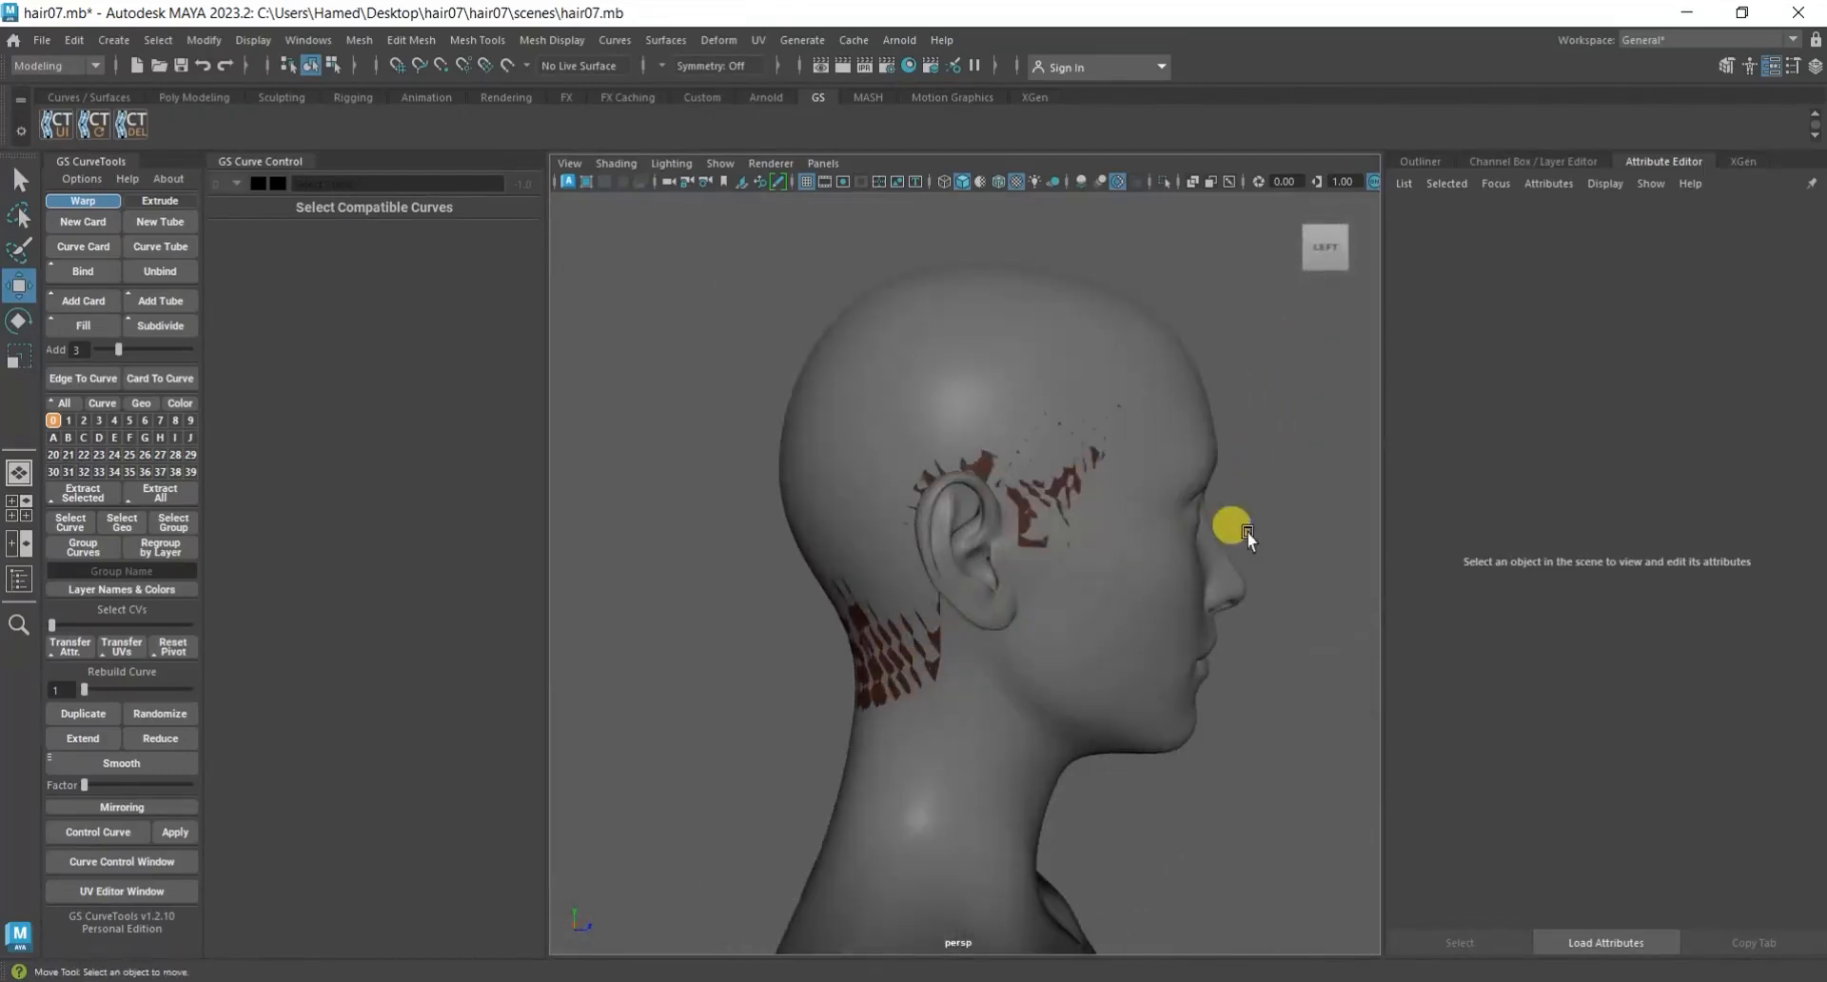
Reselect the Genesis8_1Female scalp mesh and lighten standardSurface2's base color to a pale peach.
{"action": "left_click", "coordinate": [1427, 164]}
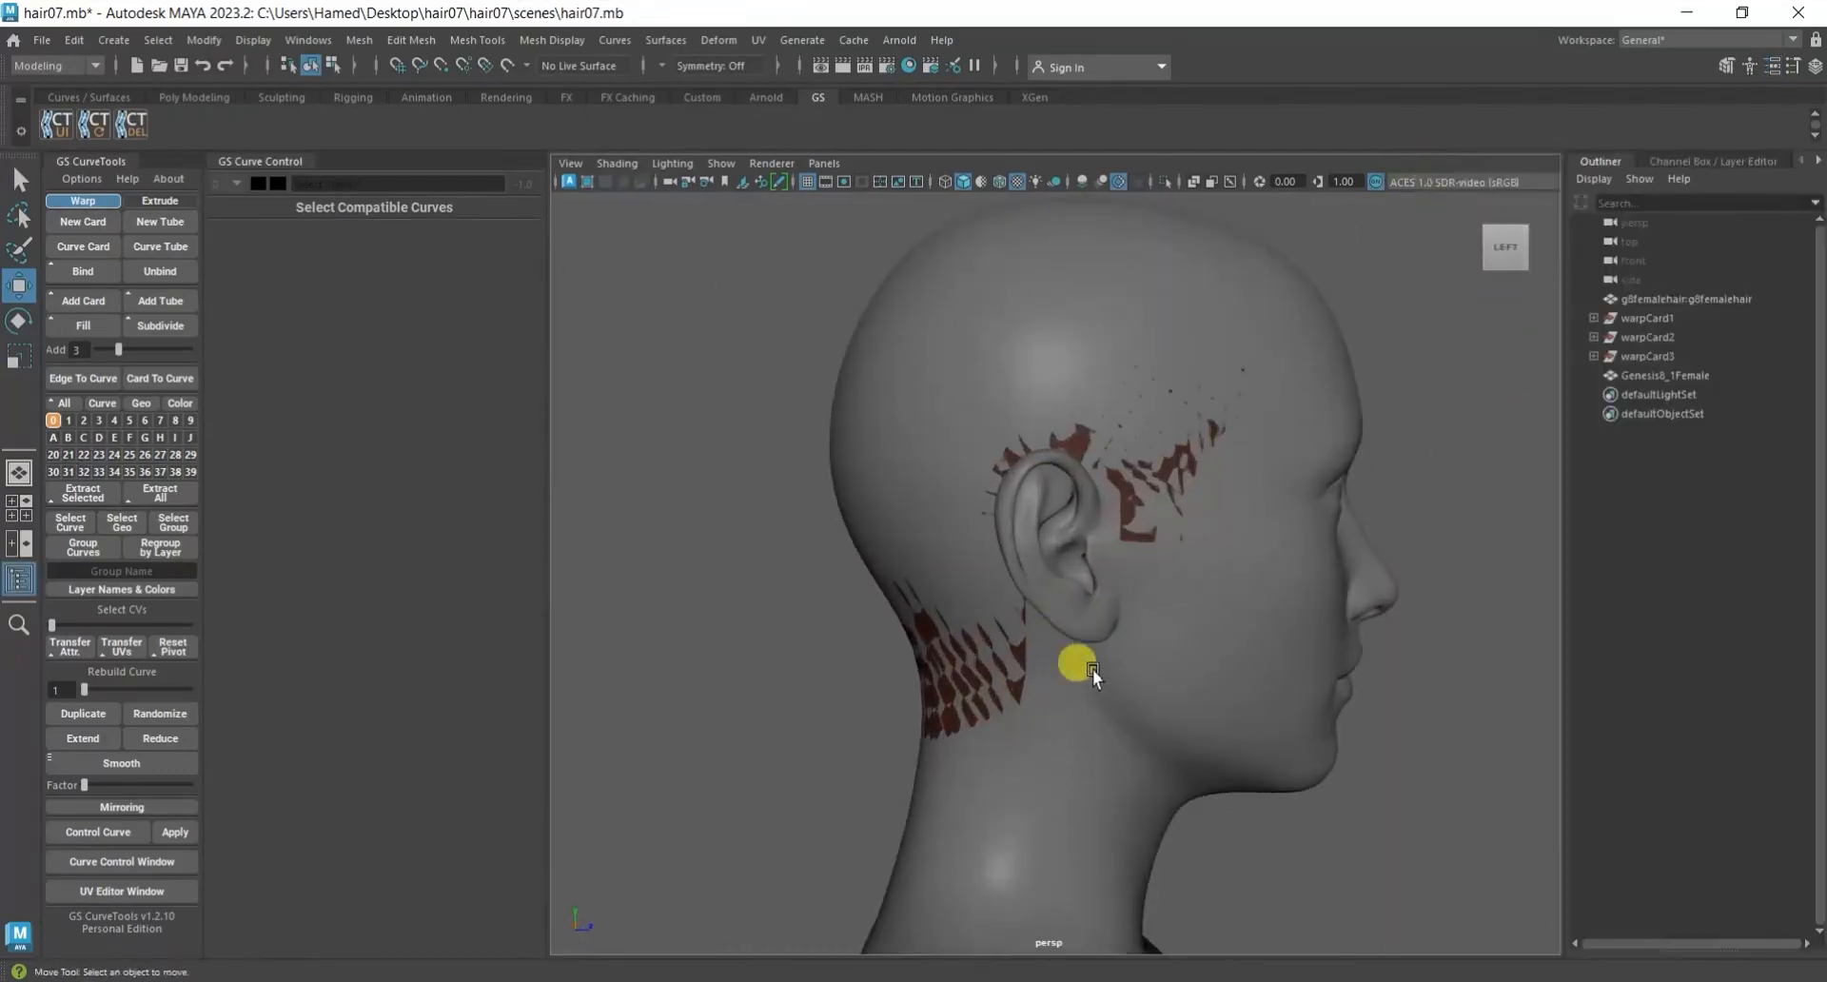
{"action": "left_click", "coordinate": [1679, 375]}
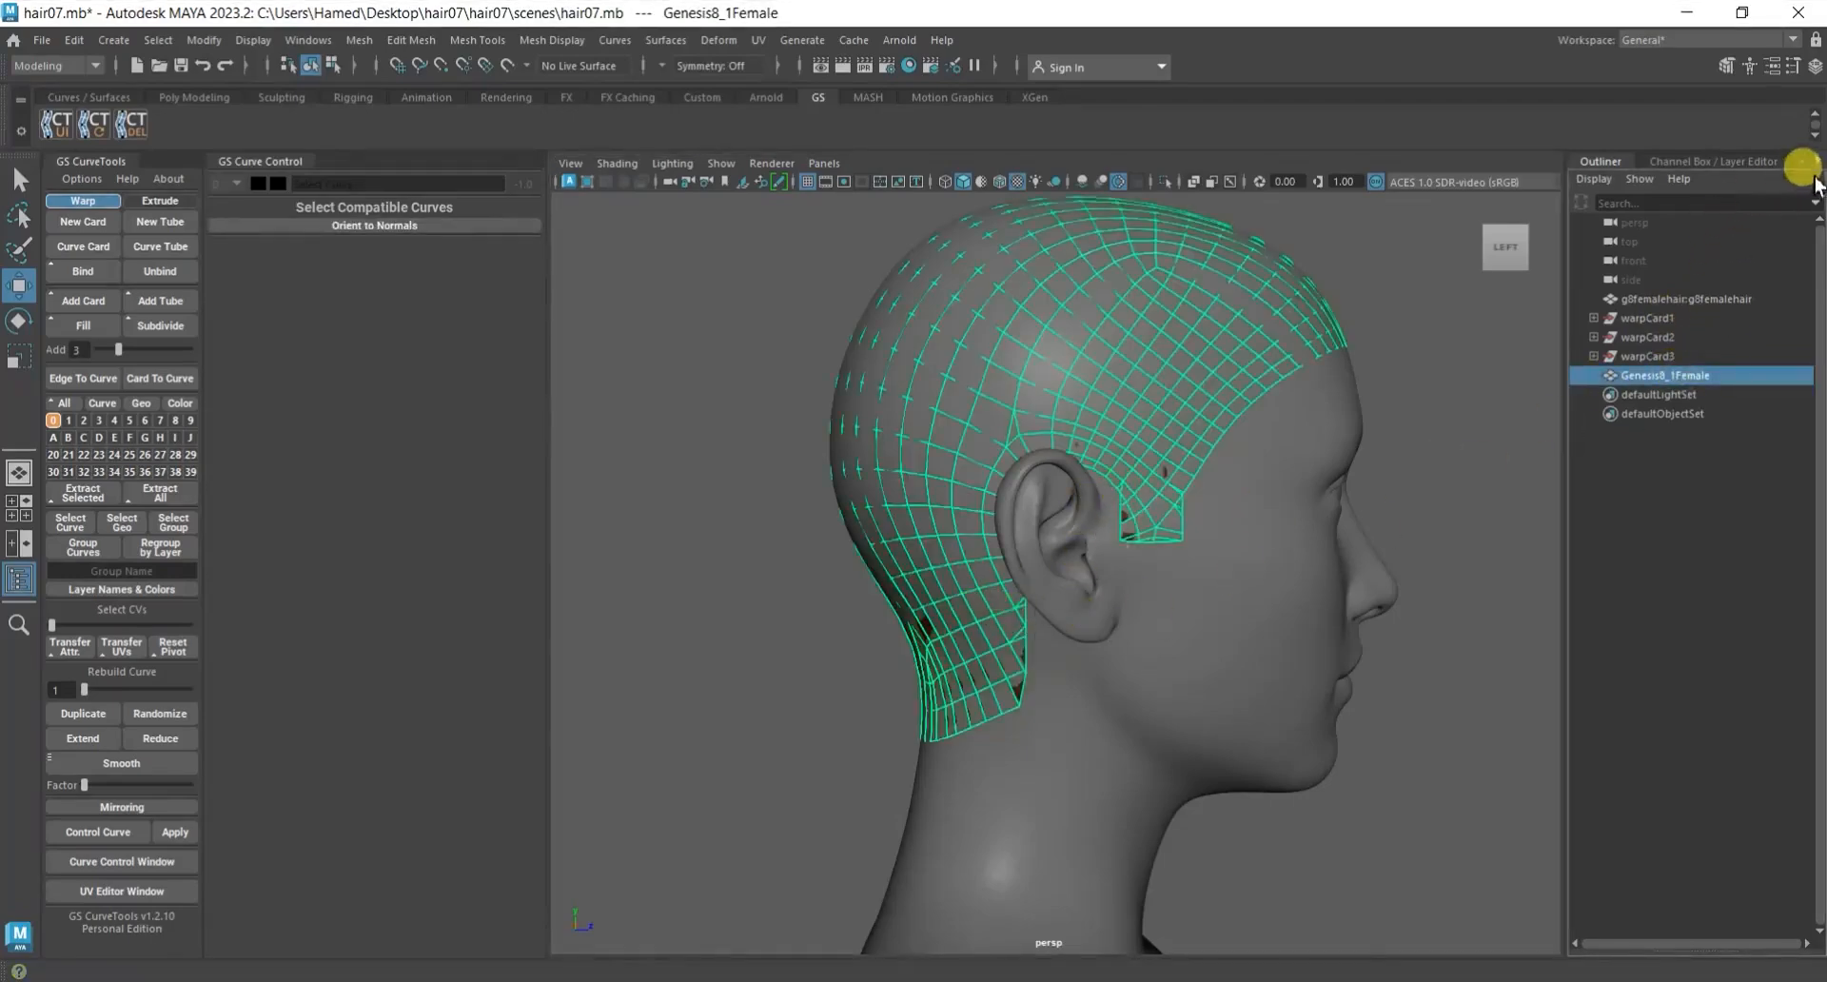
{"action": "left_click", "coordinate": [1707, 160]}
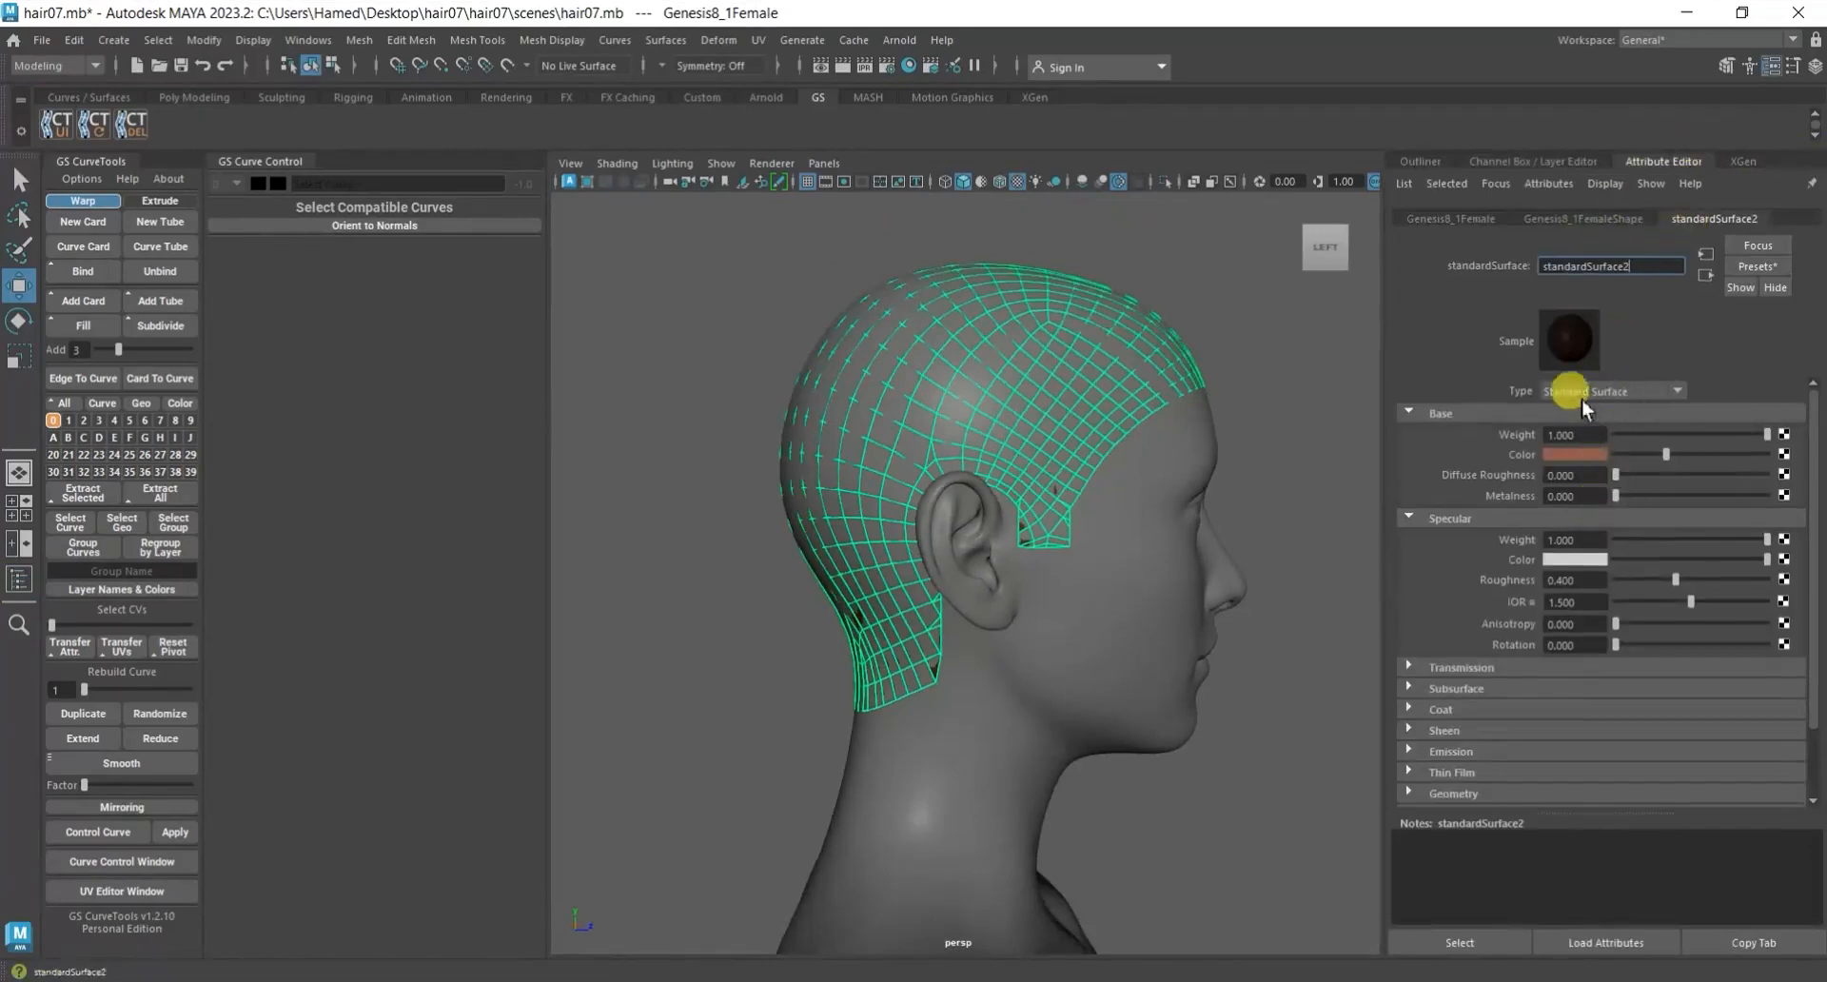
{"action": "left_click_drag", "start_coordinate": [1671, 454], "coordinate": [1635, 455]}
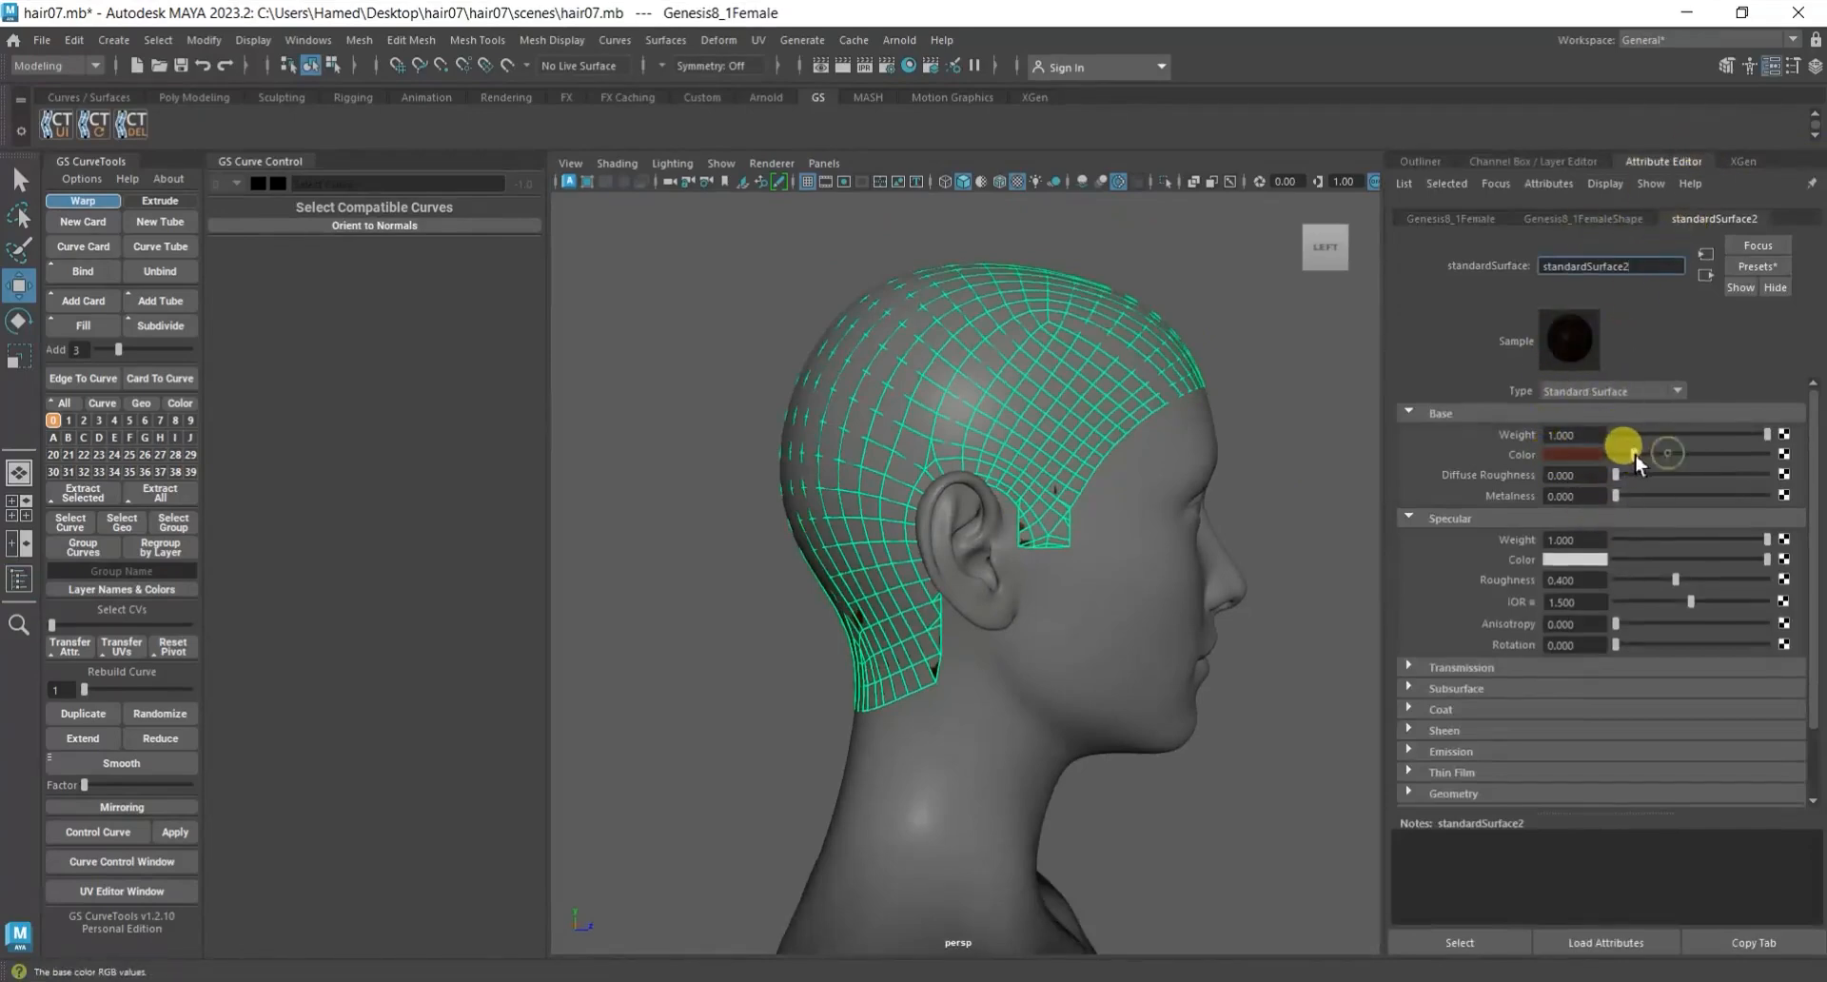
{"action": "scroll", "coordinate": [917, 626], "scroll_direction": "up", "scroll_amount": 5}
{"action": "left_click_drag", "start_coordinate": [970, 622], "coordinate": [1071, 617], "text": "alt"}
{"action": "left_click_drag", "start_coordinate": [1671, 453], "coordinate": [1741, 458]}
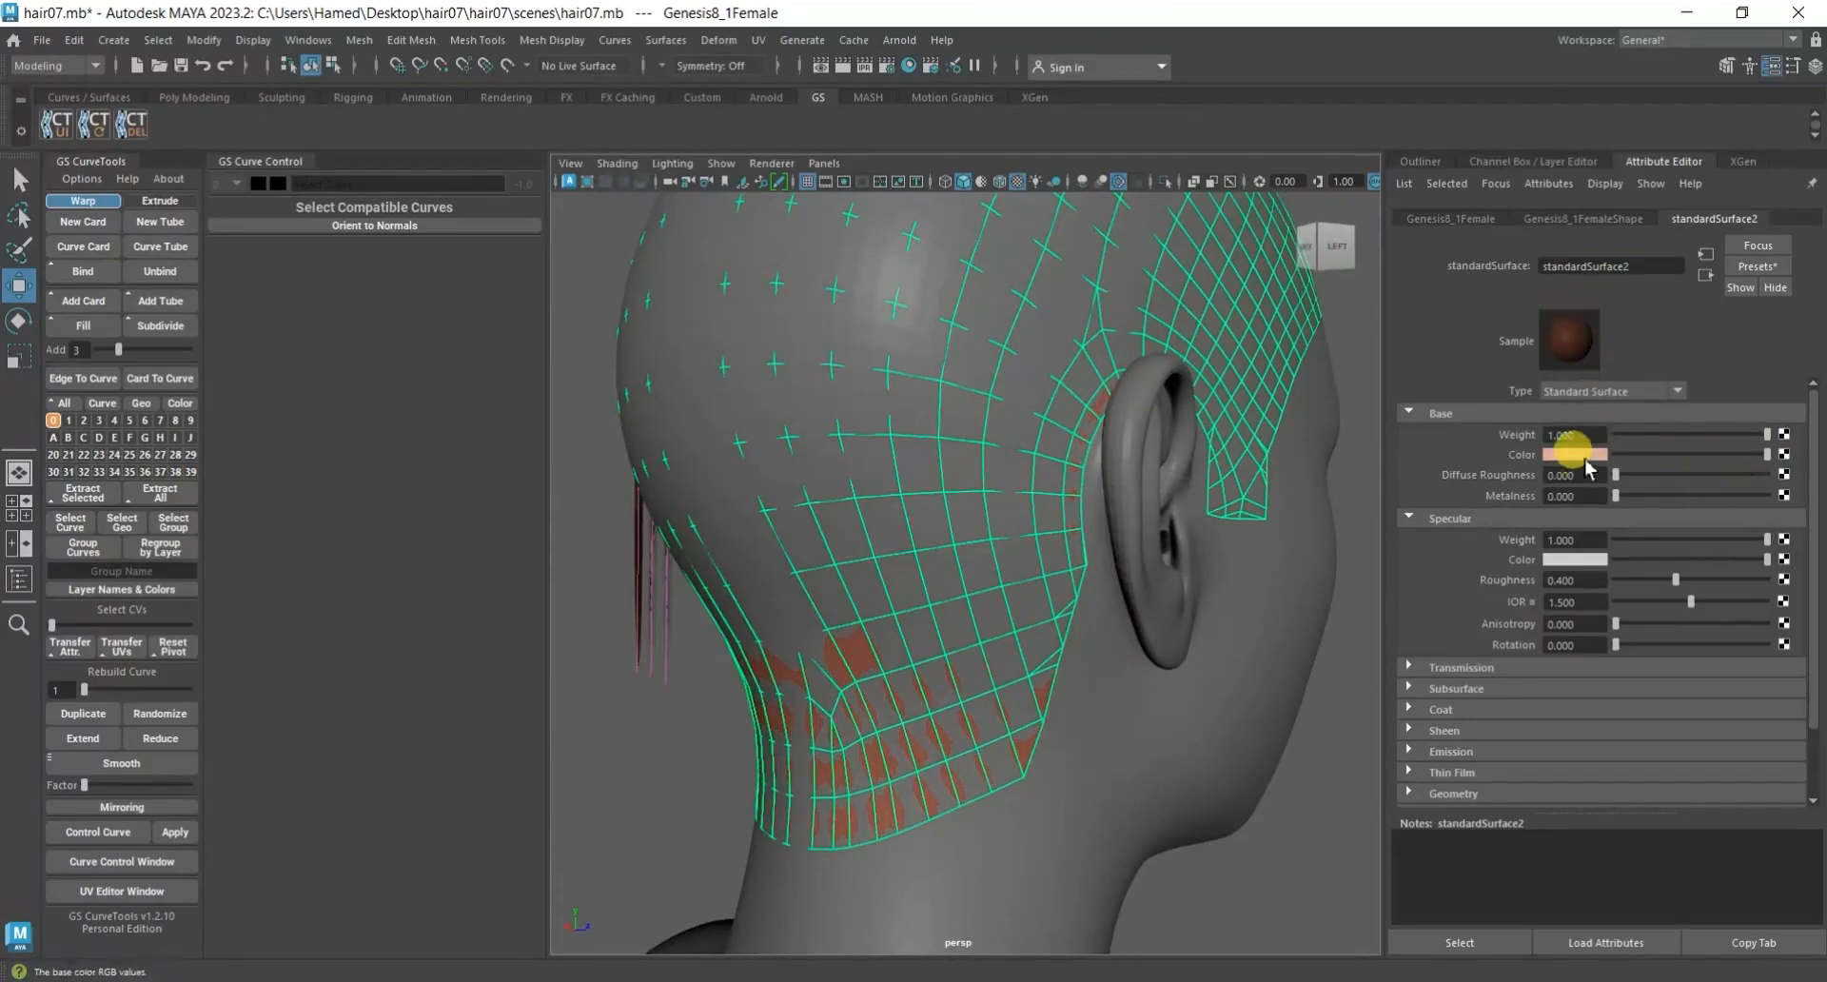
Replace standardSurface2's base color with a muted bluish purple, deselect the scalp mesh, and check it from the side.
{"action": "left_click", "coordinate": [1572, 455]}
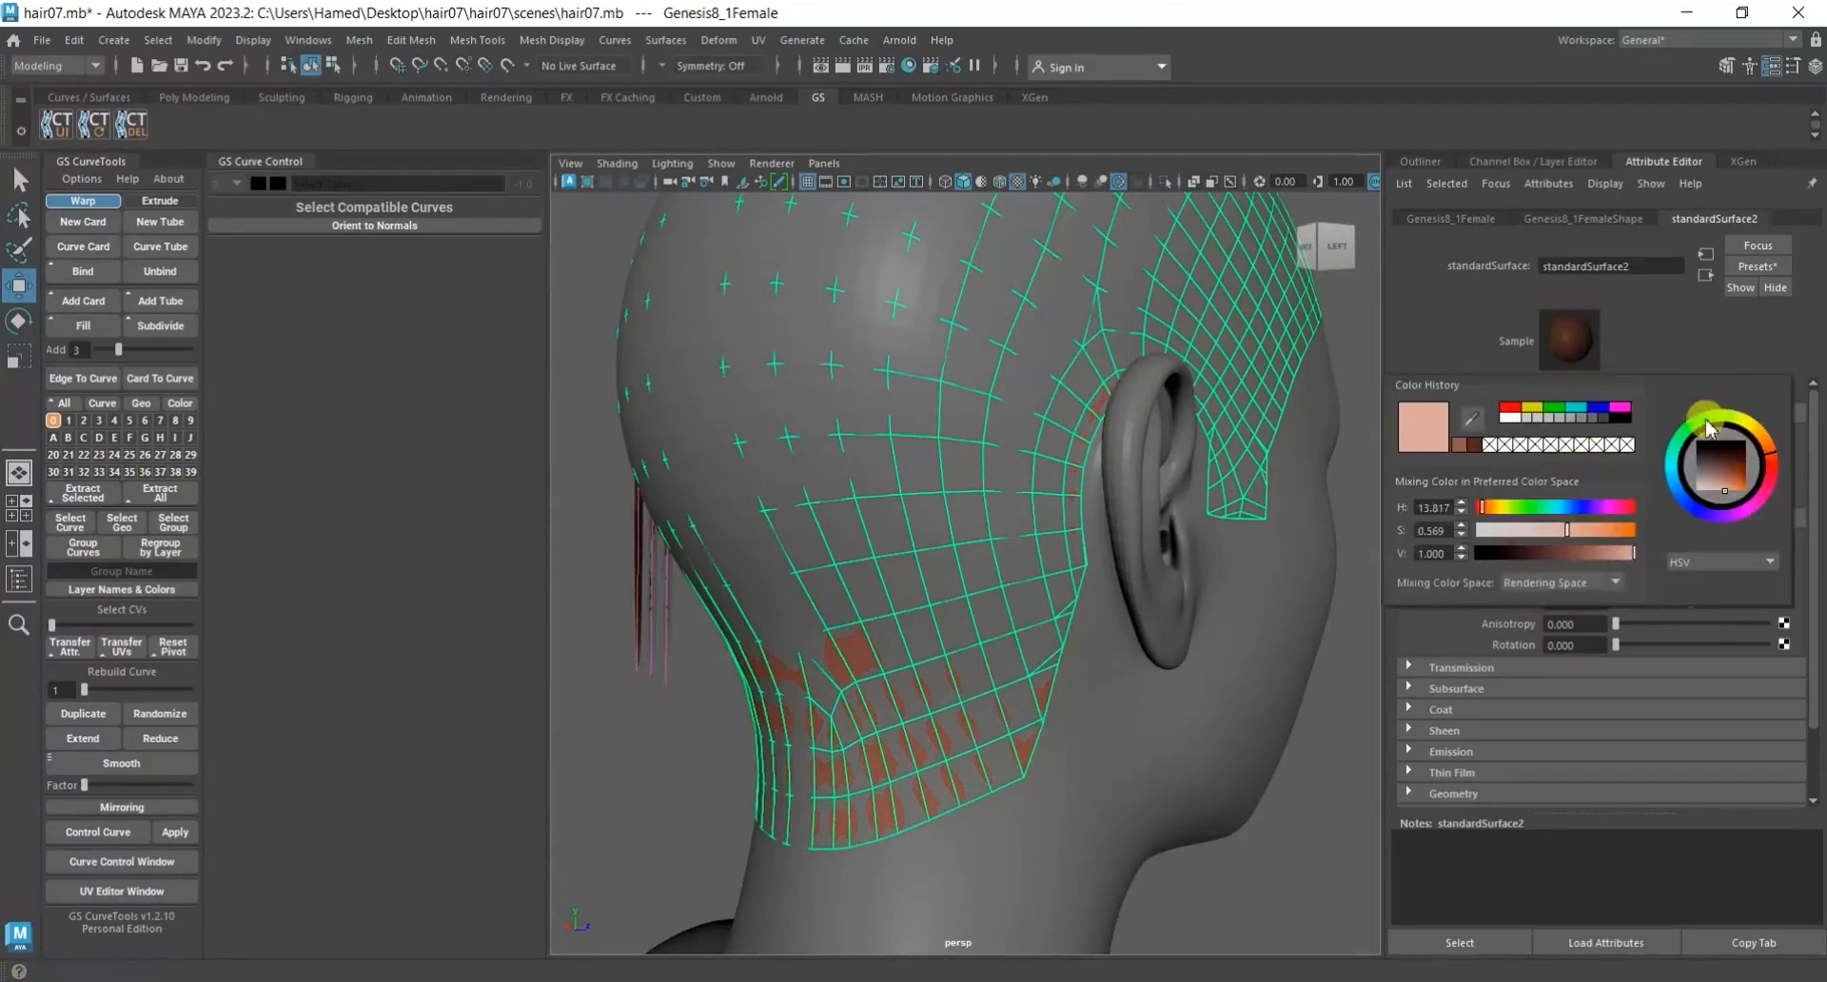
{"action": "mouse_move", "coordinate": [1690, 435]}
{"action": "left_mouse_down"}
{"action": "mouse_move", "coordinate": [1672, 471]}
{"action": "mouse_move", "coordinate": [1718, 511]}
{"action": "left_mouse_up"}
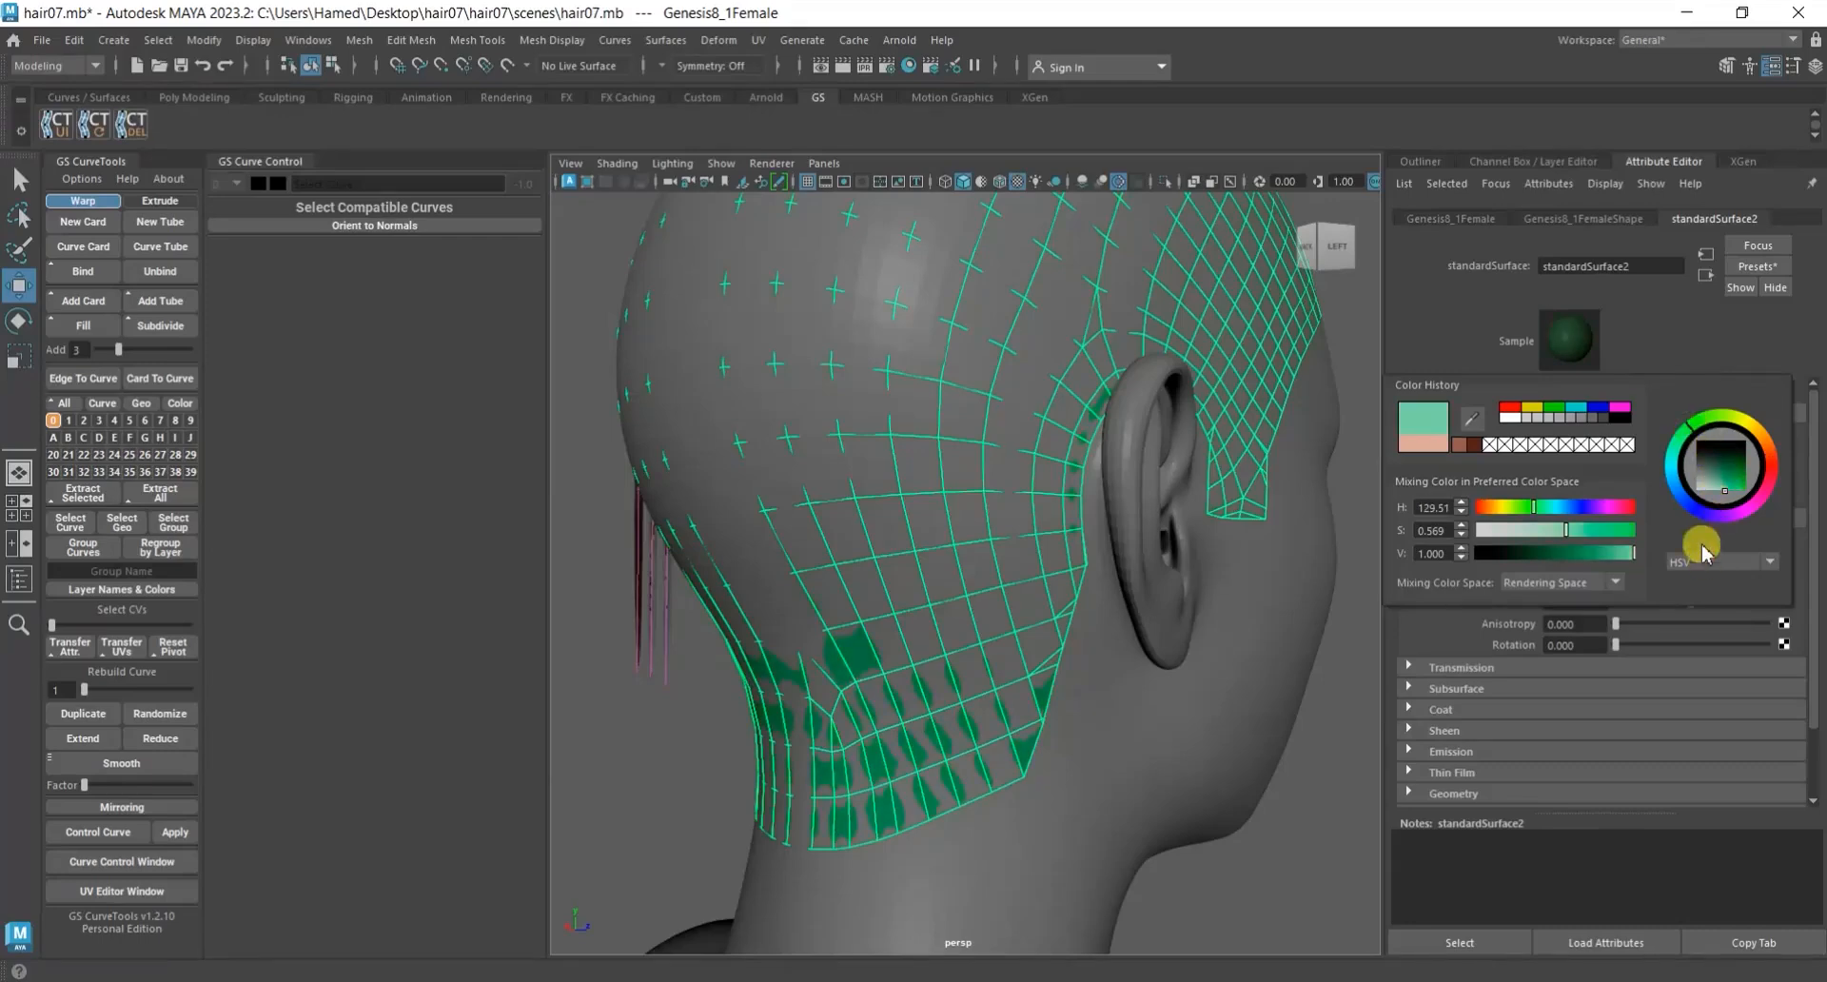
{"action": "left_click", "coordinate": [1713, 489]}
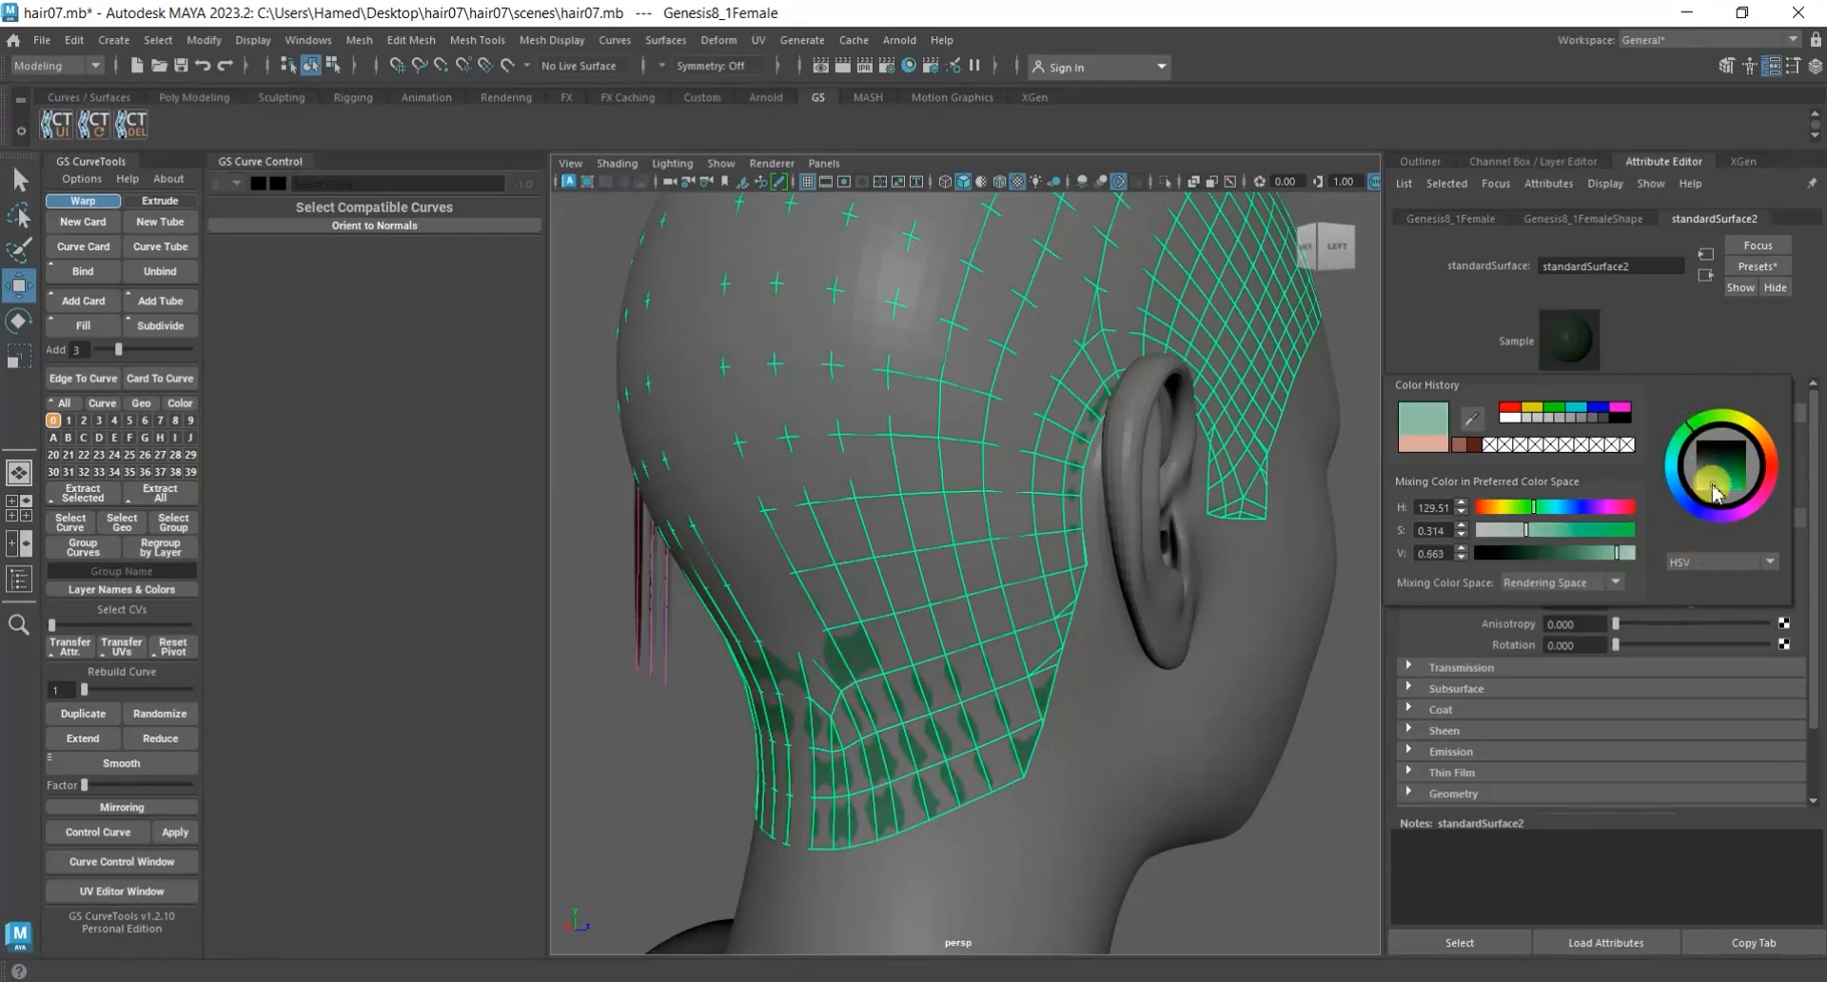
{"action": "left_click_drag", "start_coordinate": [1712, 489], "coordinate": [1707, 503]}
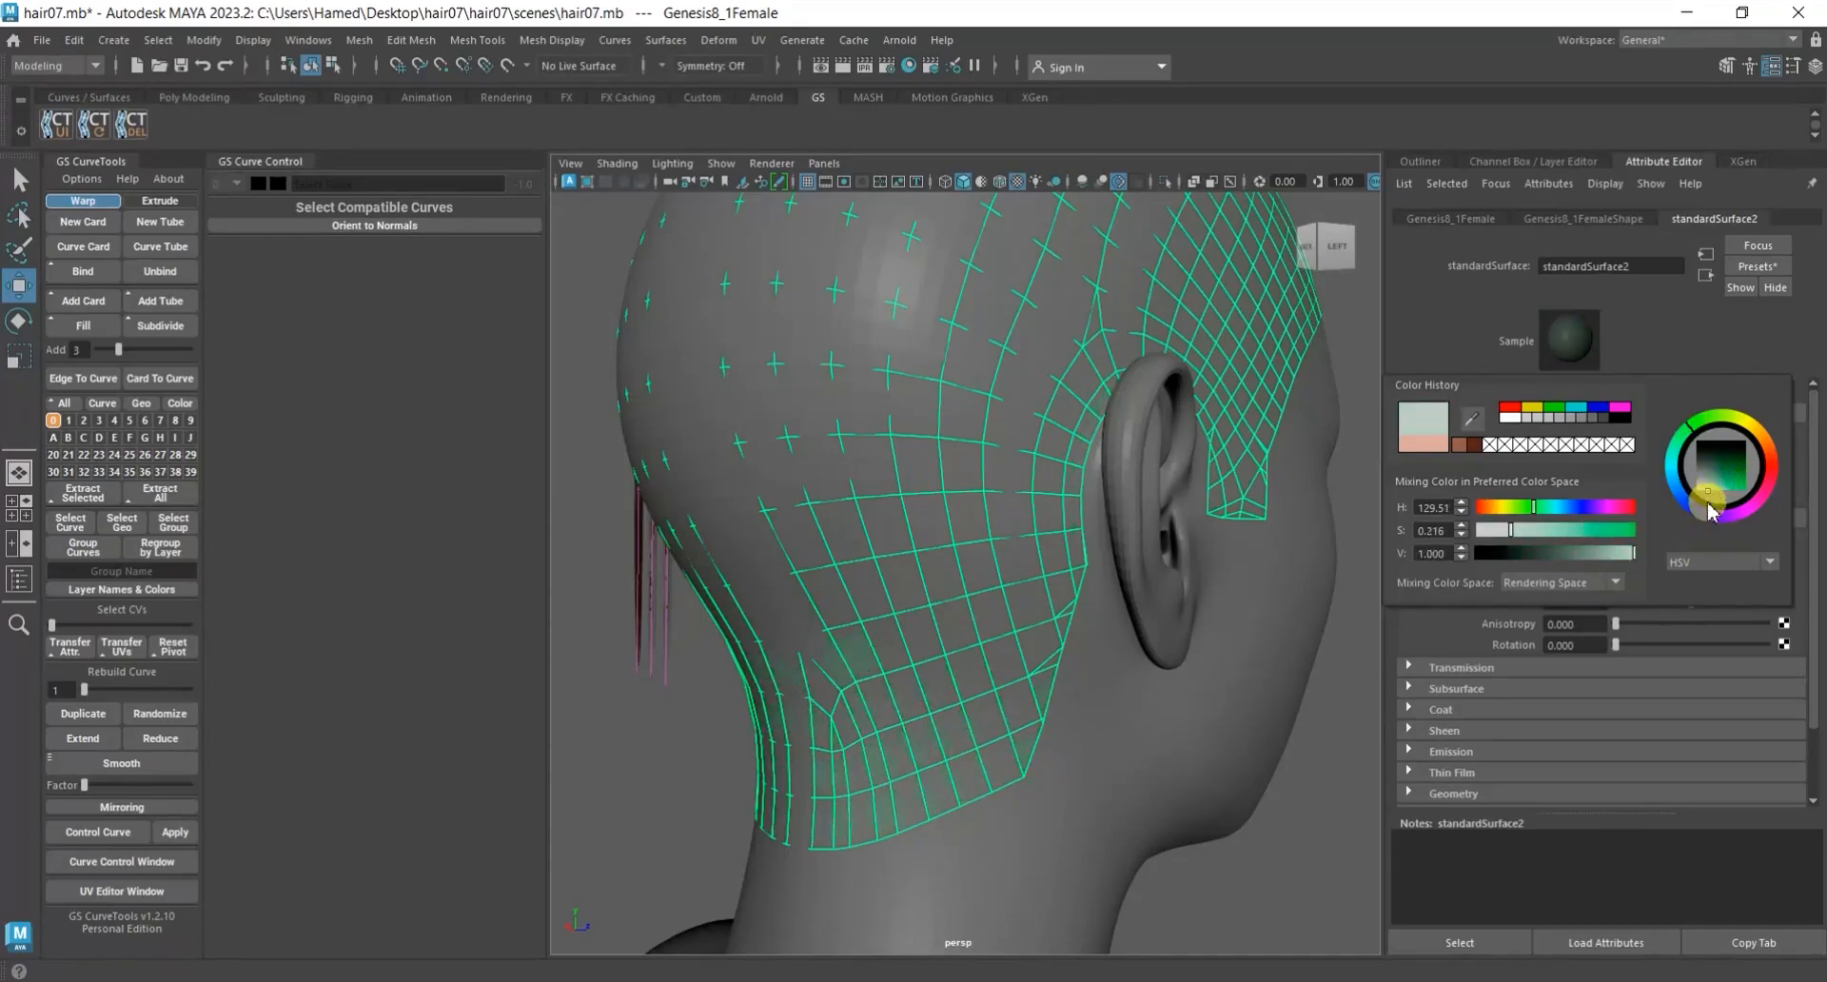
{"action": "left_click", "coordinate": [1710, 491]}
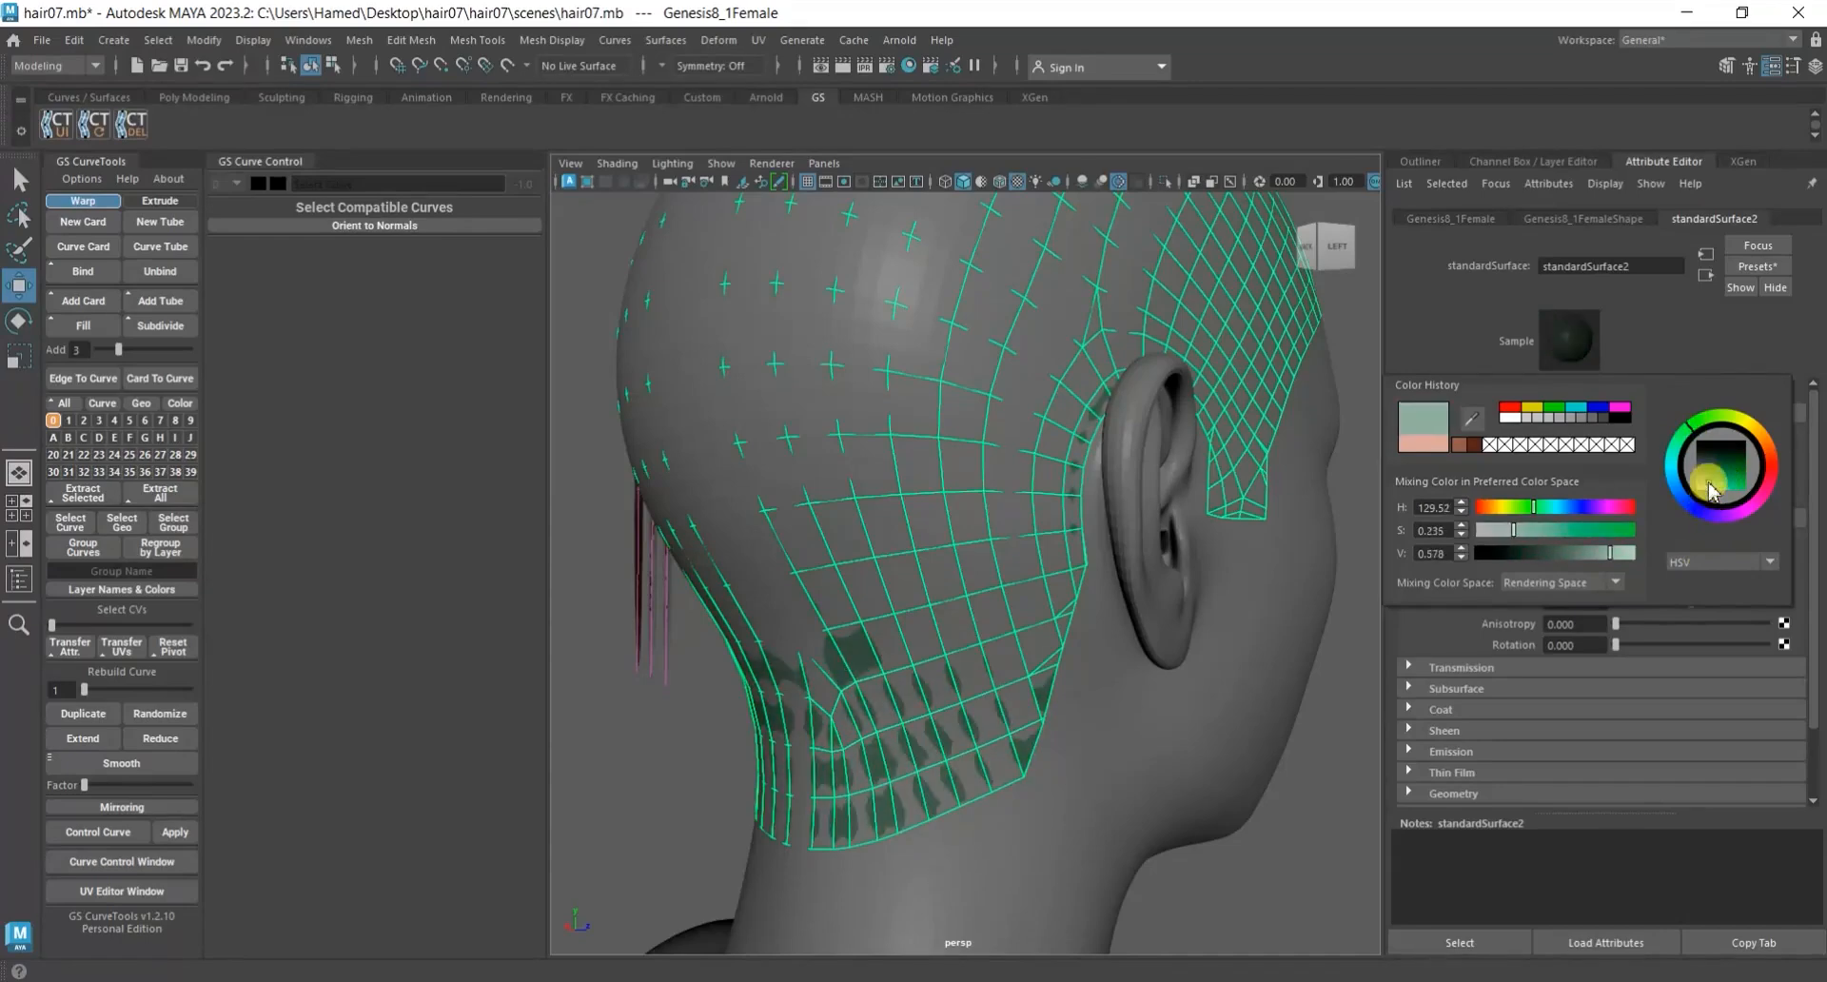
{"action": "left_click_drag", "start_coordinate": [1715, 491], "coordinate": [1716, 487]}
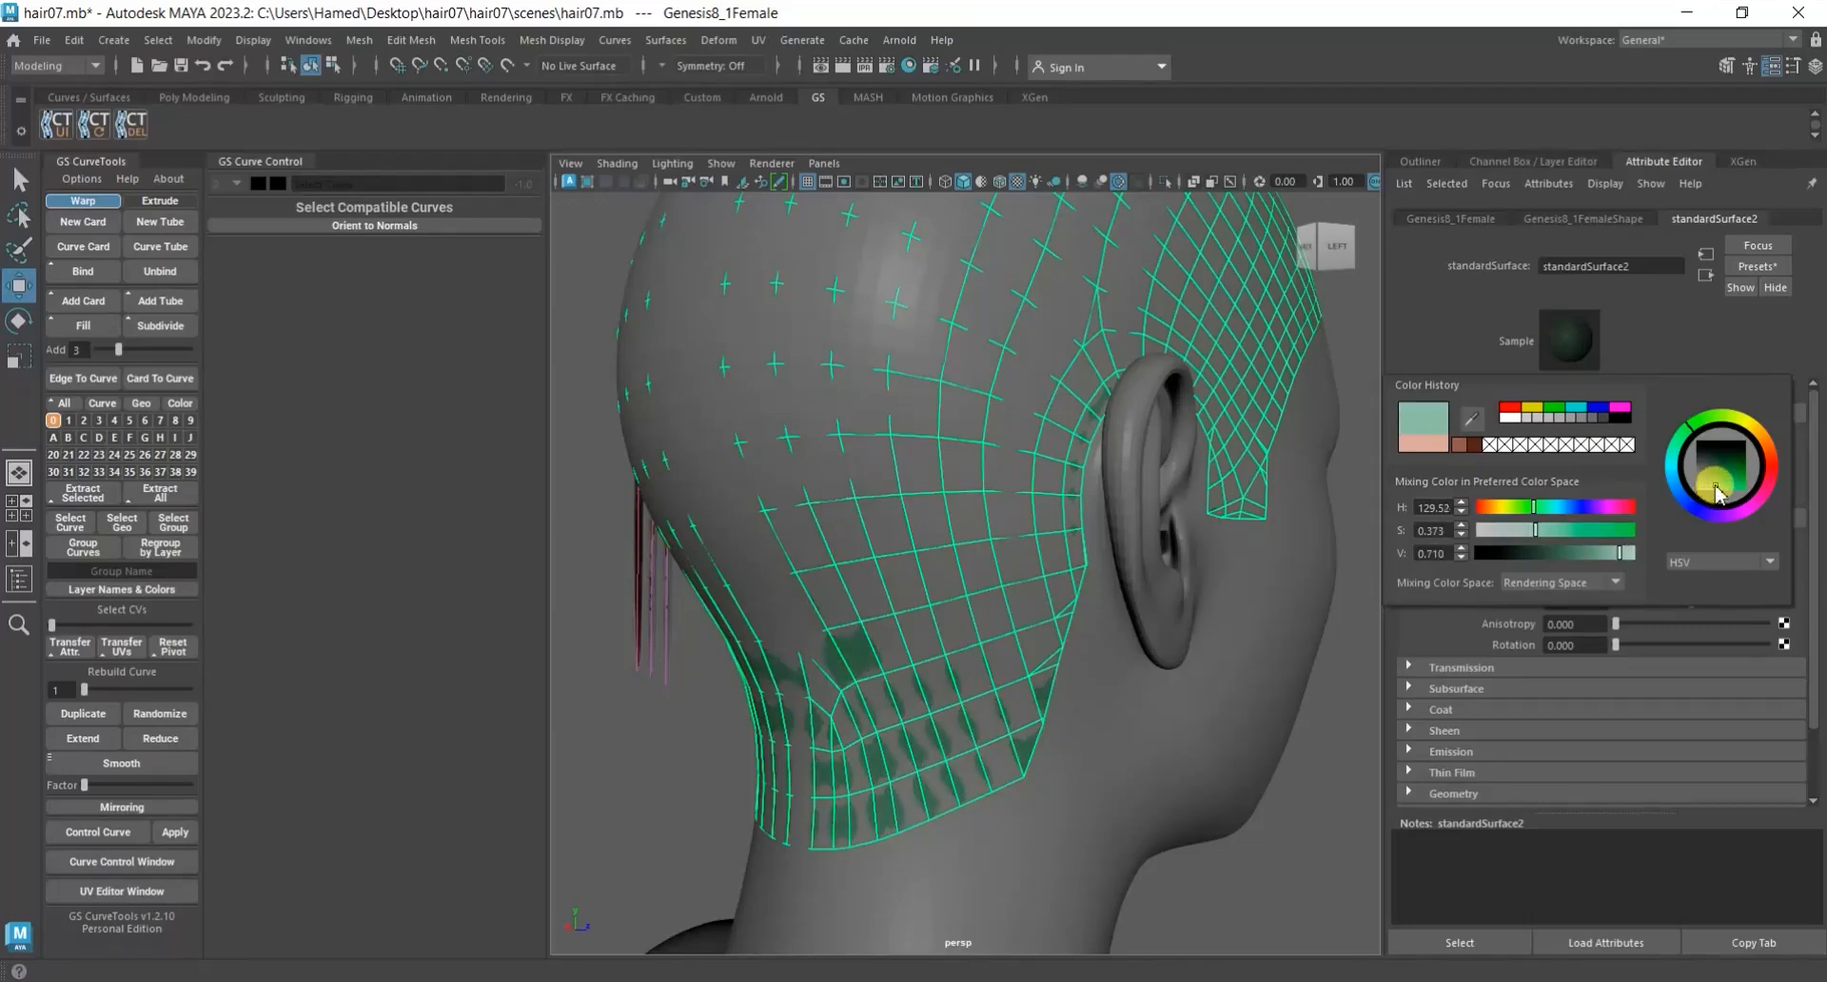
{"action": "left_click", "coordinate": [1585, 509]}
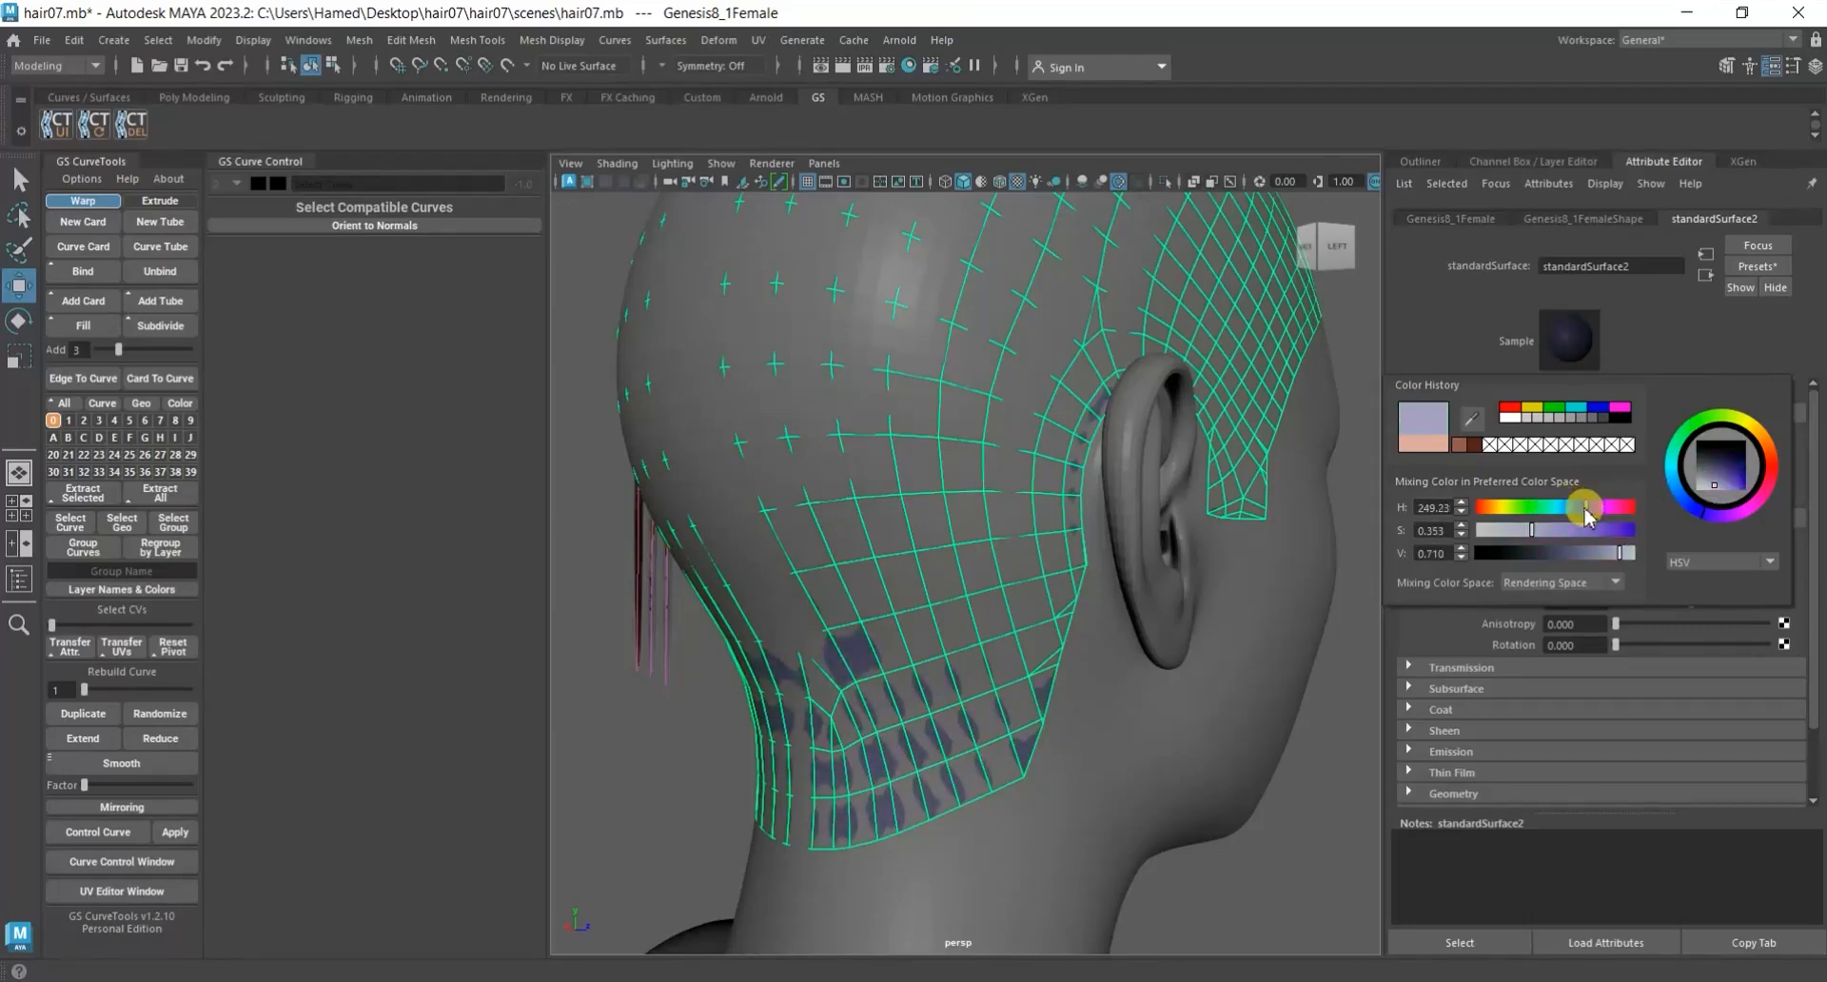
{"action": "left_click", "coordinate": [1346, 764]}
{"action": "right_click_drag", "start_coordinate": [1317, 755], "coordinate": [1127, 700], "text": "alt"}
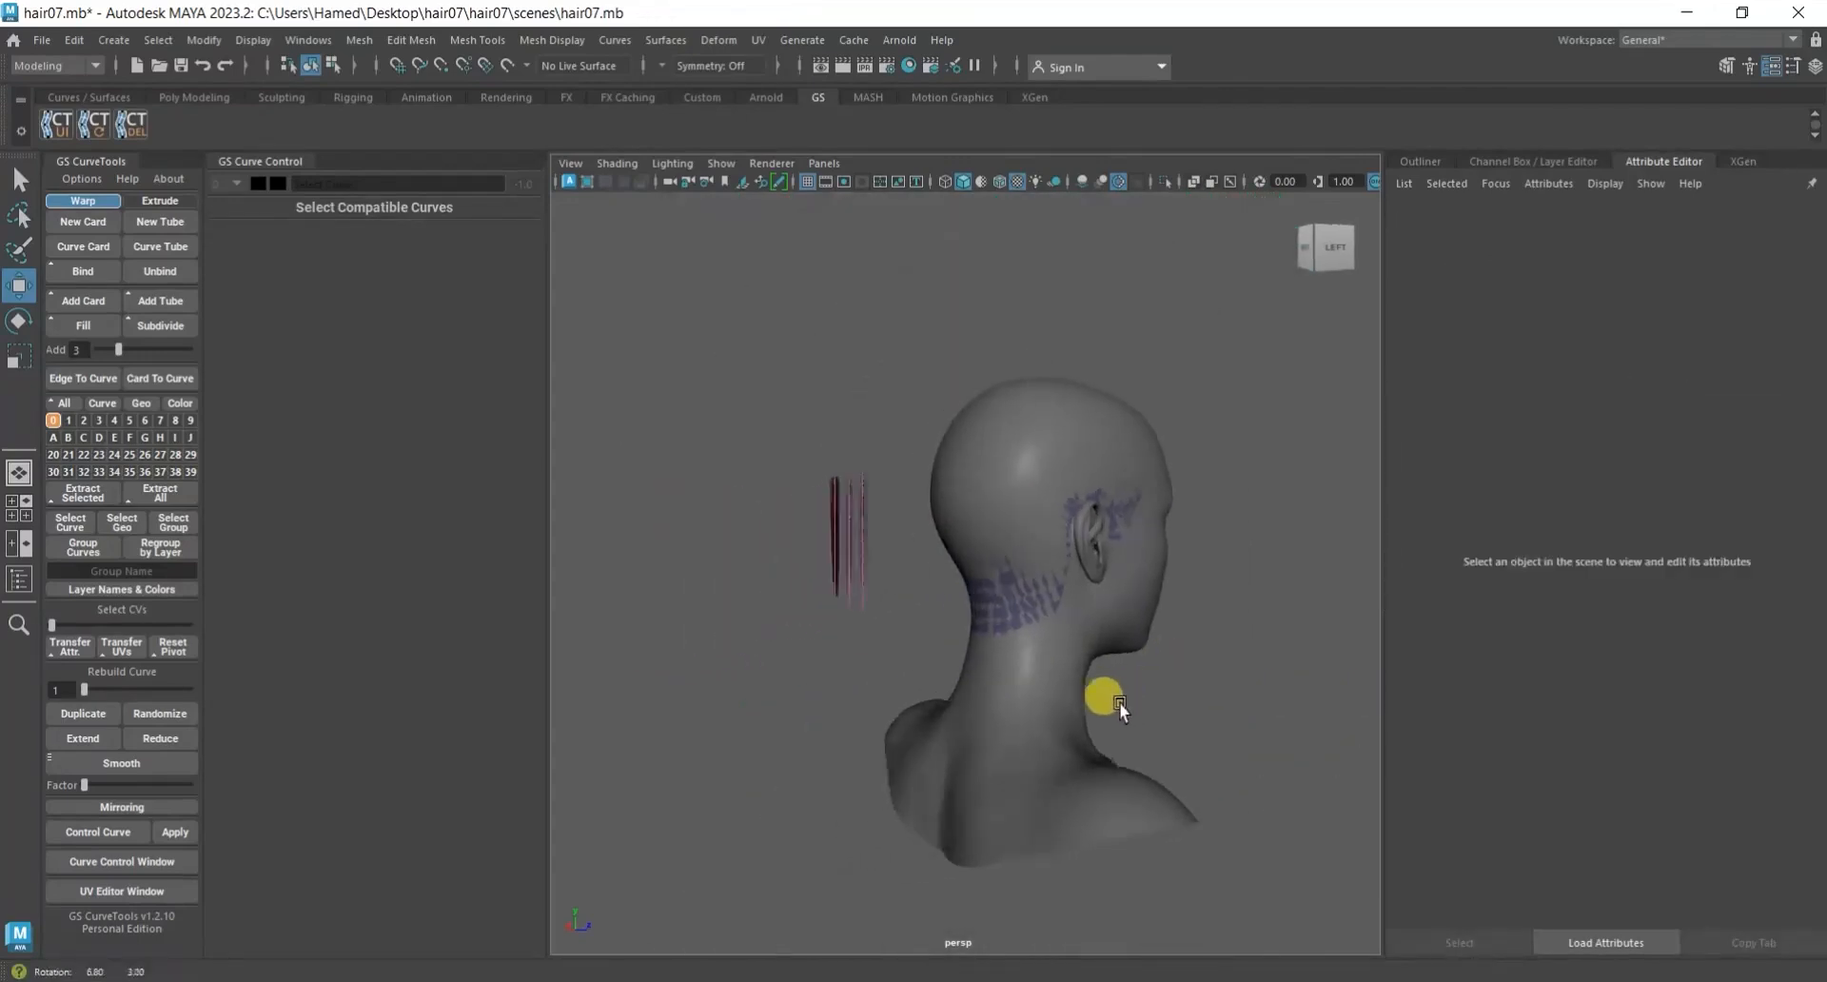
{"action": "left_click_drag", "start_coordinate": [1127, 700], "coordinate": [1076, 709], "text": "alt"}
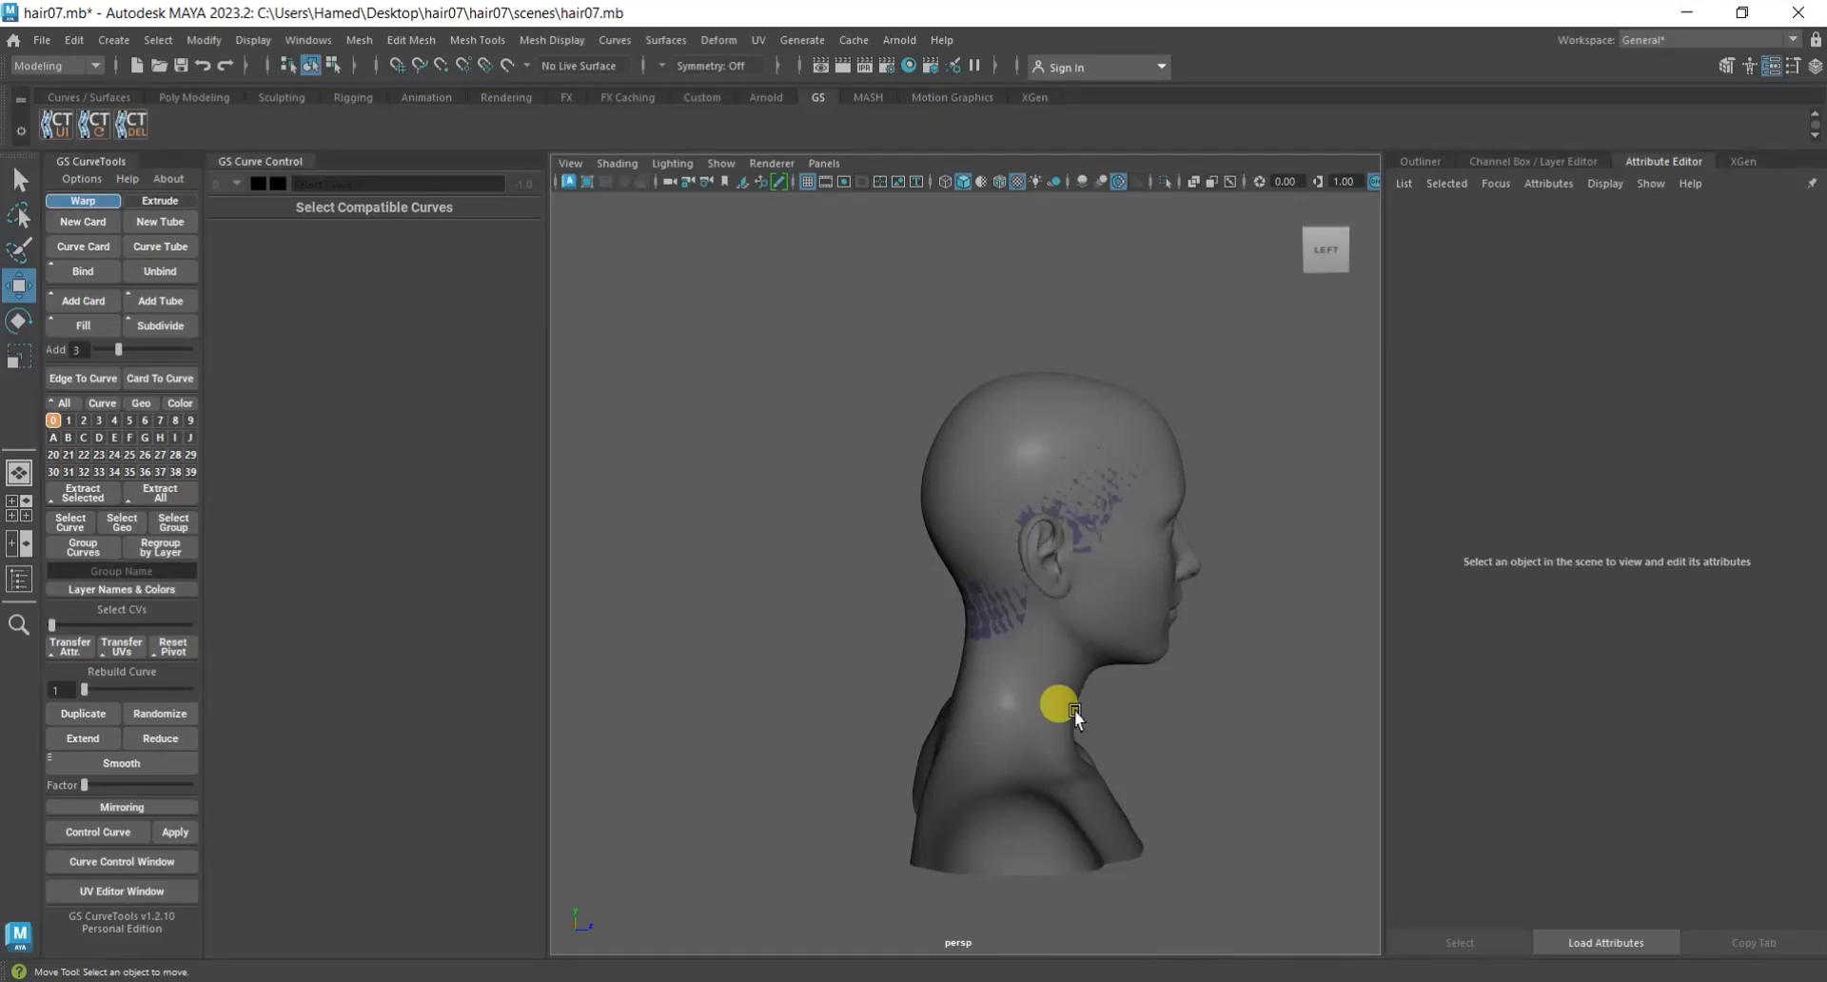
Show the Outliner, then select the Genesis8_1Female scalp mesh for vertex editing with Soft Select turned on.
{"action": "left_click", "coordinate": [1436, 168]}
{"action": "scroll", "coordinate": [1166, 623], "scroll_direction": "up", "scroll_amount": 2}
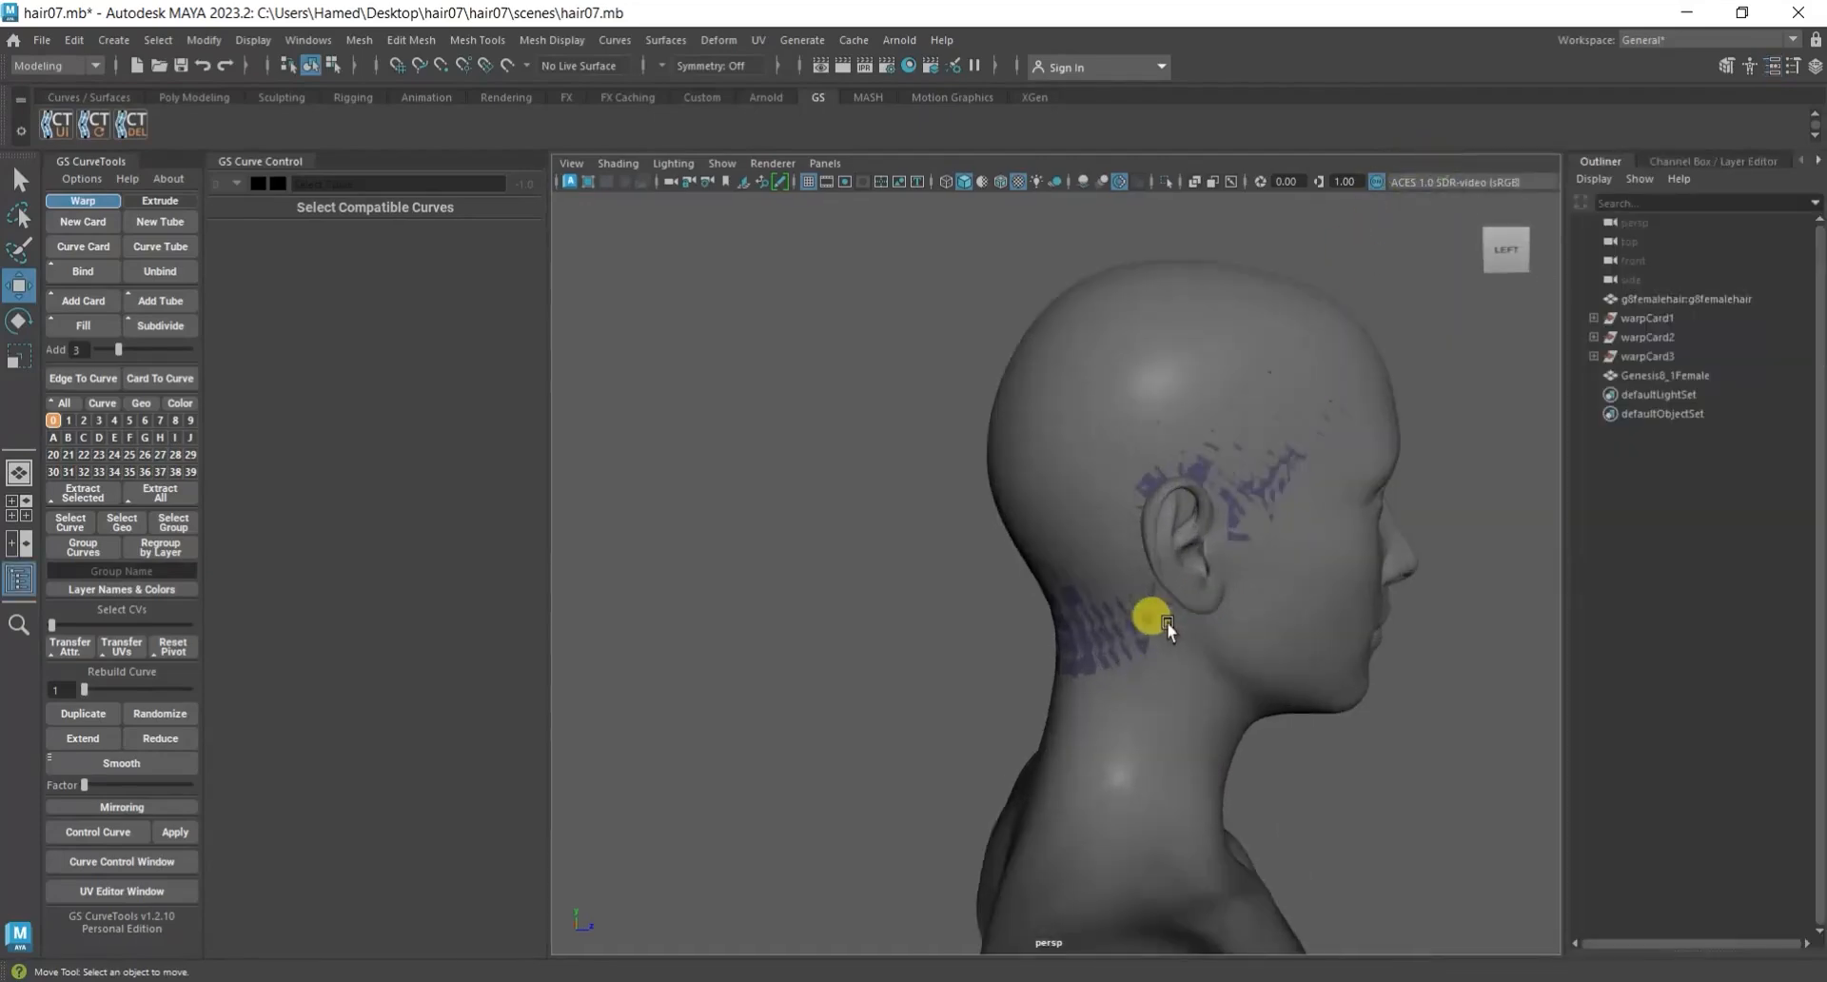
{"action": "left_click", "coordinate": [1098, 642]}
{"action": "middle_click_drag", "start_coordinate": [1419, 545], "coordinate": [1338, 553], "text": "alt"}
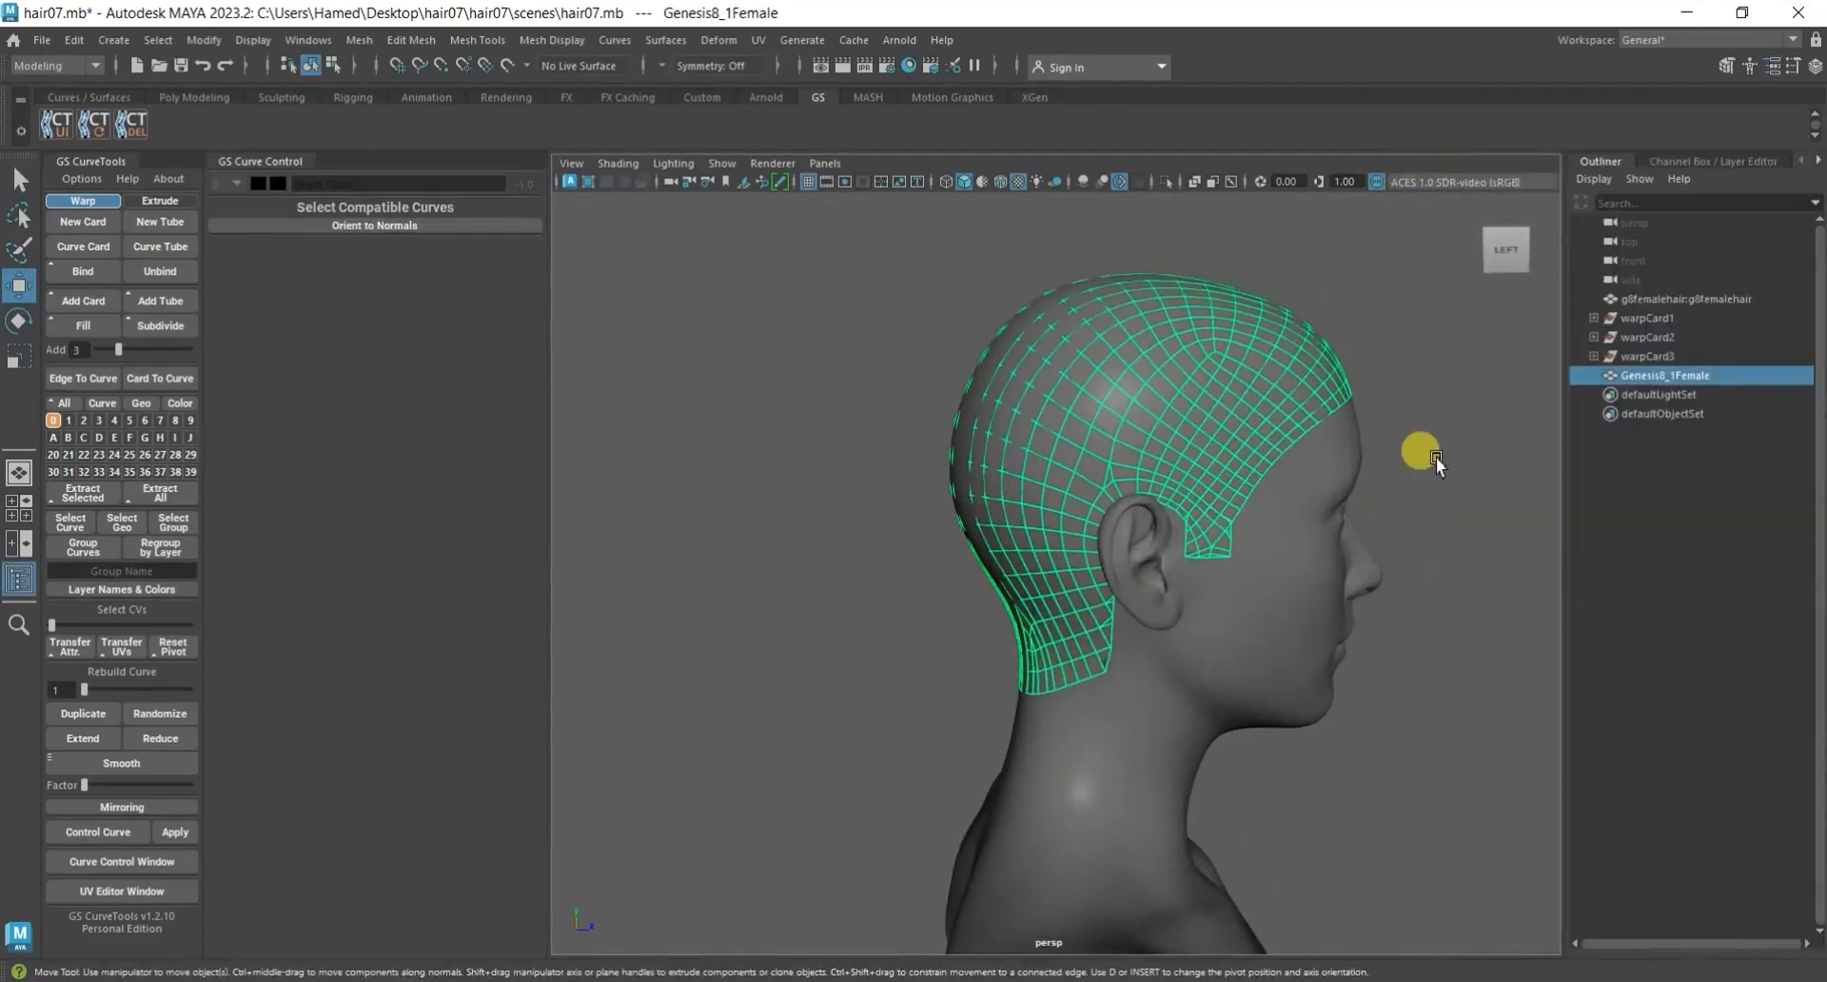
{"action": "right_click_drag", "start_coordinate": [1384, 371], "coordinate": [1384, 498]}
{"action": "left_click_drag", "start_coordinate": [1384, 499], "coordinate": [1215, 533], "text": "alt"}
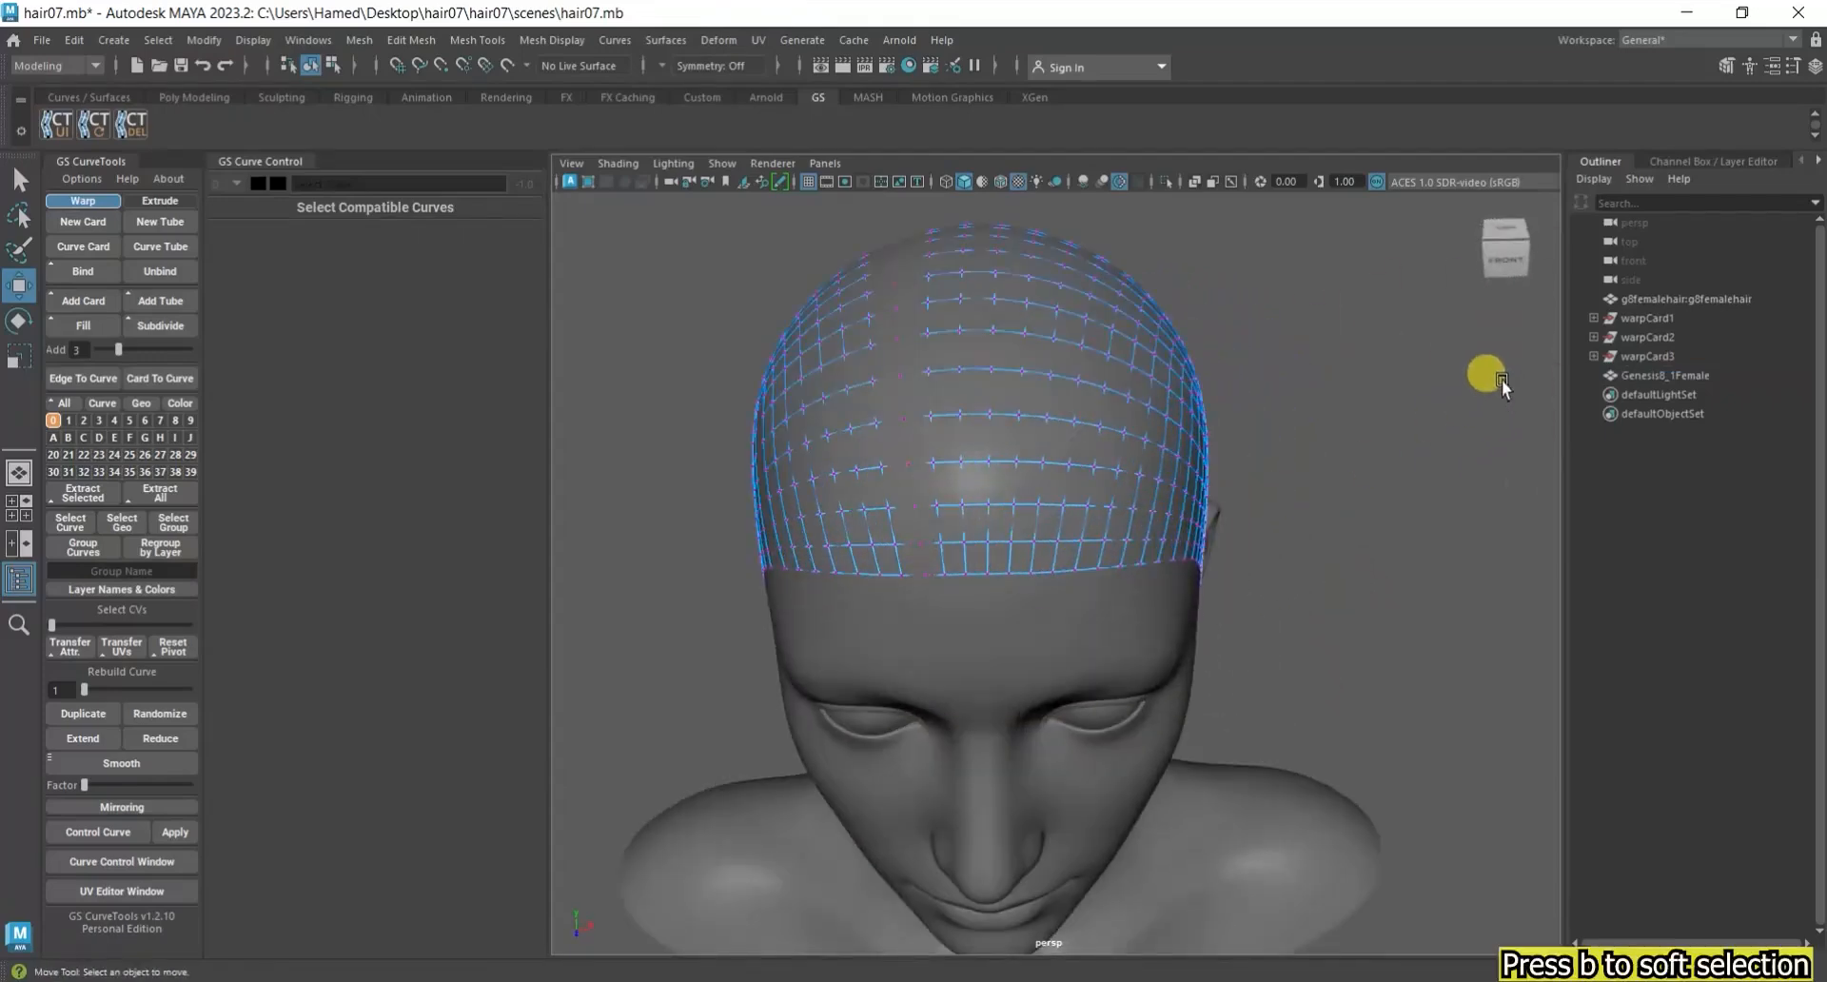
{"action": "key", "text": "b"}
Pull a soft-selected scalp vertex just above the middle of the forehead hairline outward from the head.
{"action": "scroll", "coordinate": [996, 513], "scroll_direction": "up", "scroll_amount": 3}
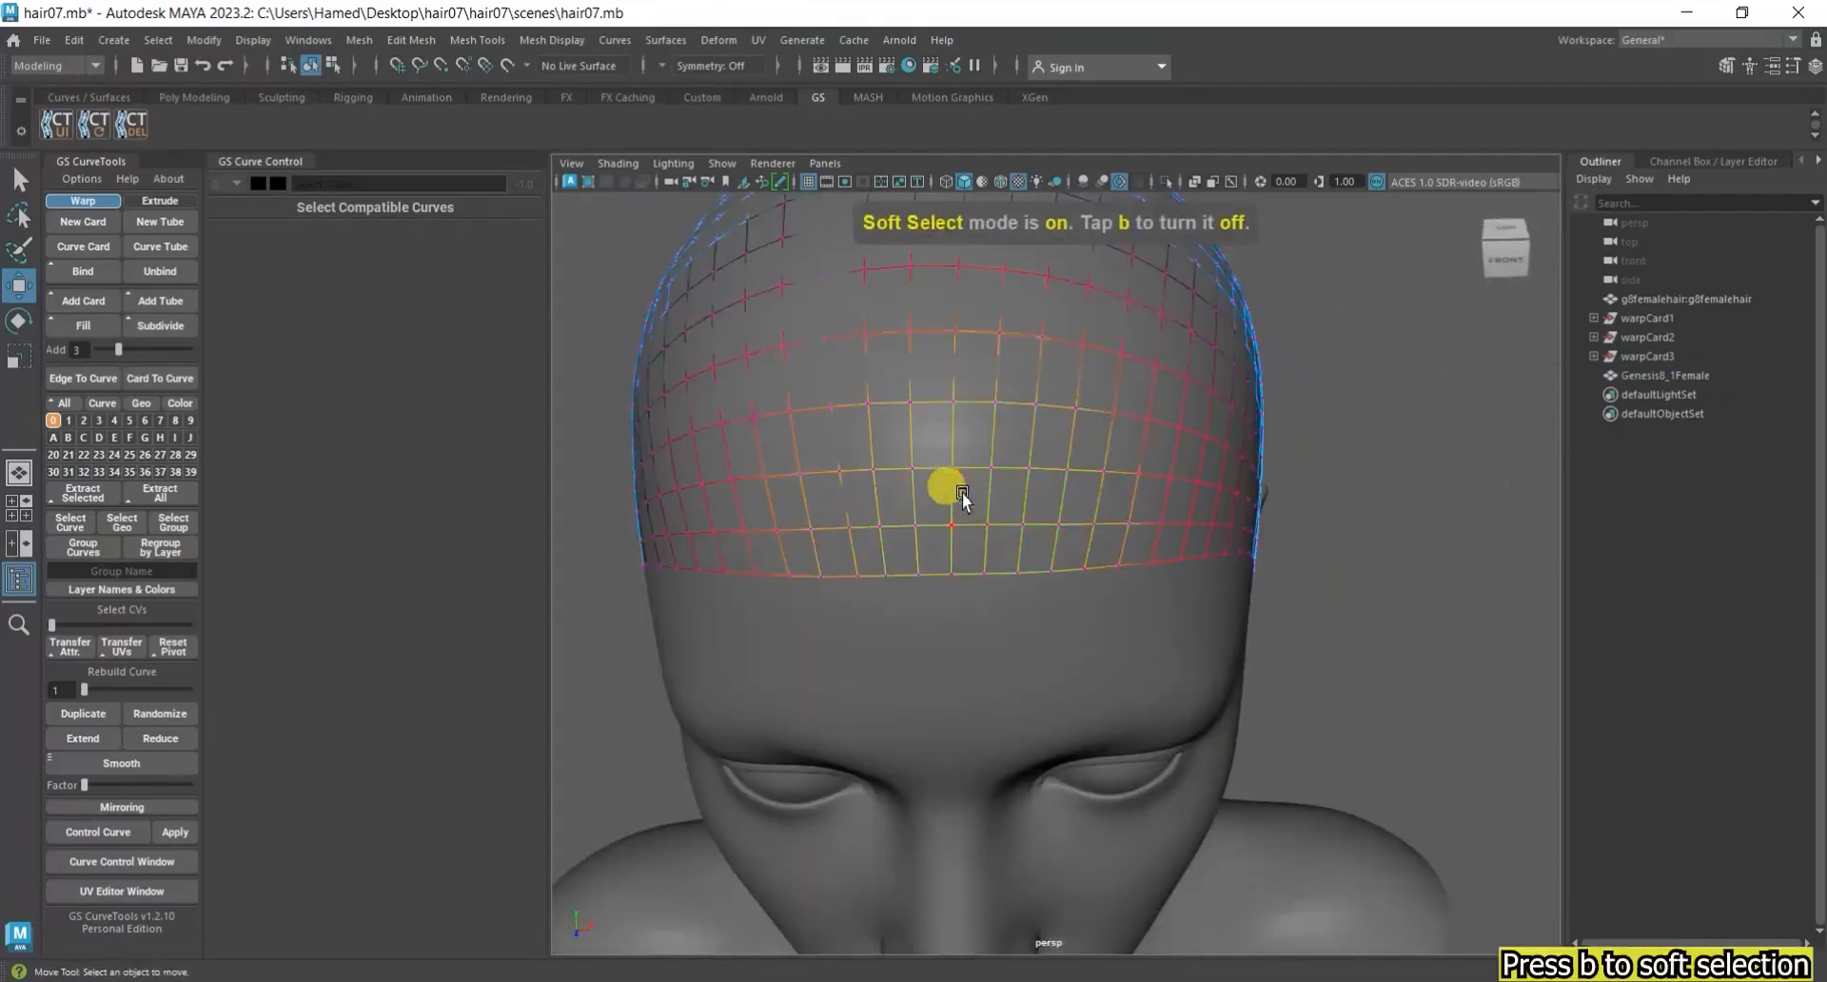
{"action": "left_click", "coordinate": [958, 476]}
{"action": "scroll", "coordinate": [1075, 613], "scroll_direction": "down", "scroll_amount": 5}
{"action": "left_click_drag", "start_coordinate": [1075, 612], "coordinate": [957, 533], "text": "alt"}
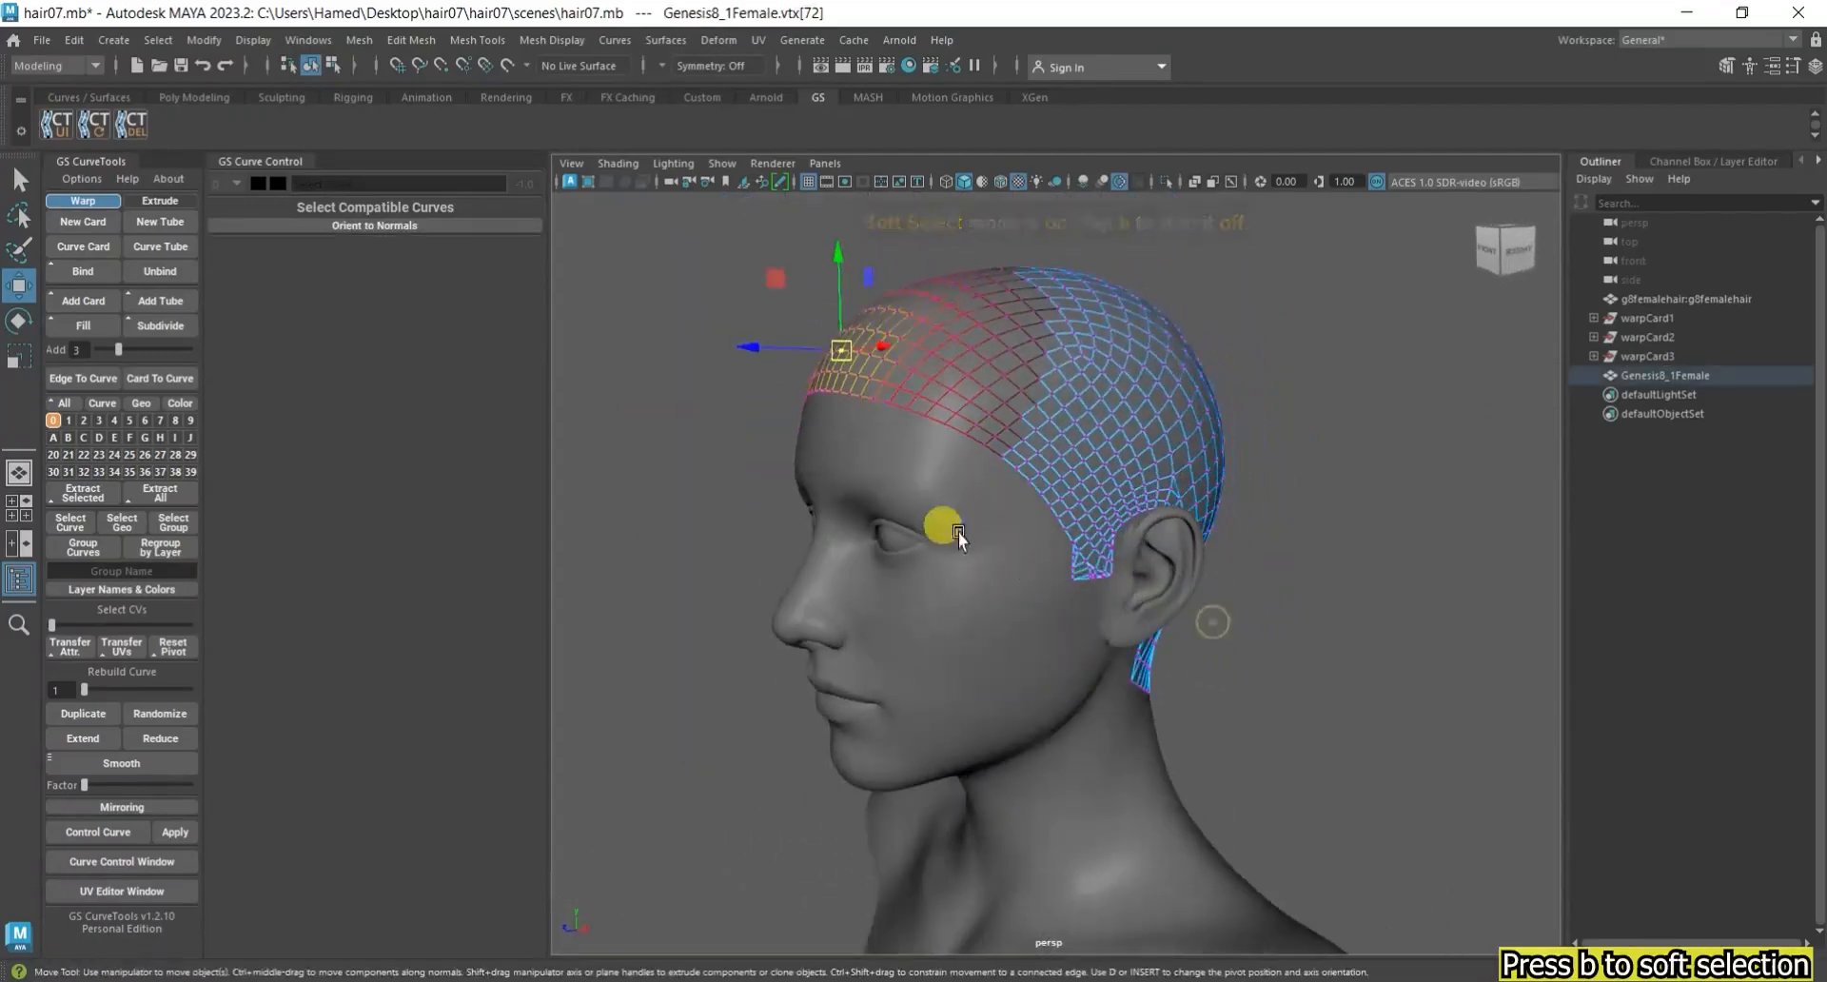
{"action": "scroll", "coordinate": [910, 504], "scroll_direction": "up", "scroll_amount": 6}
{"action": "scroll", "coordinate": [909, 504], "scroll_direction": "down", "scroll_amount": 5}
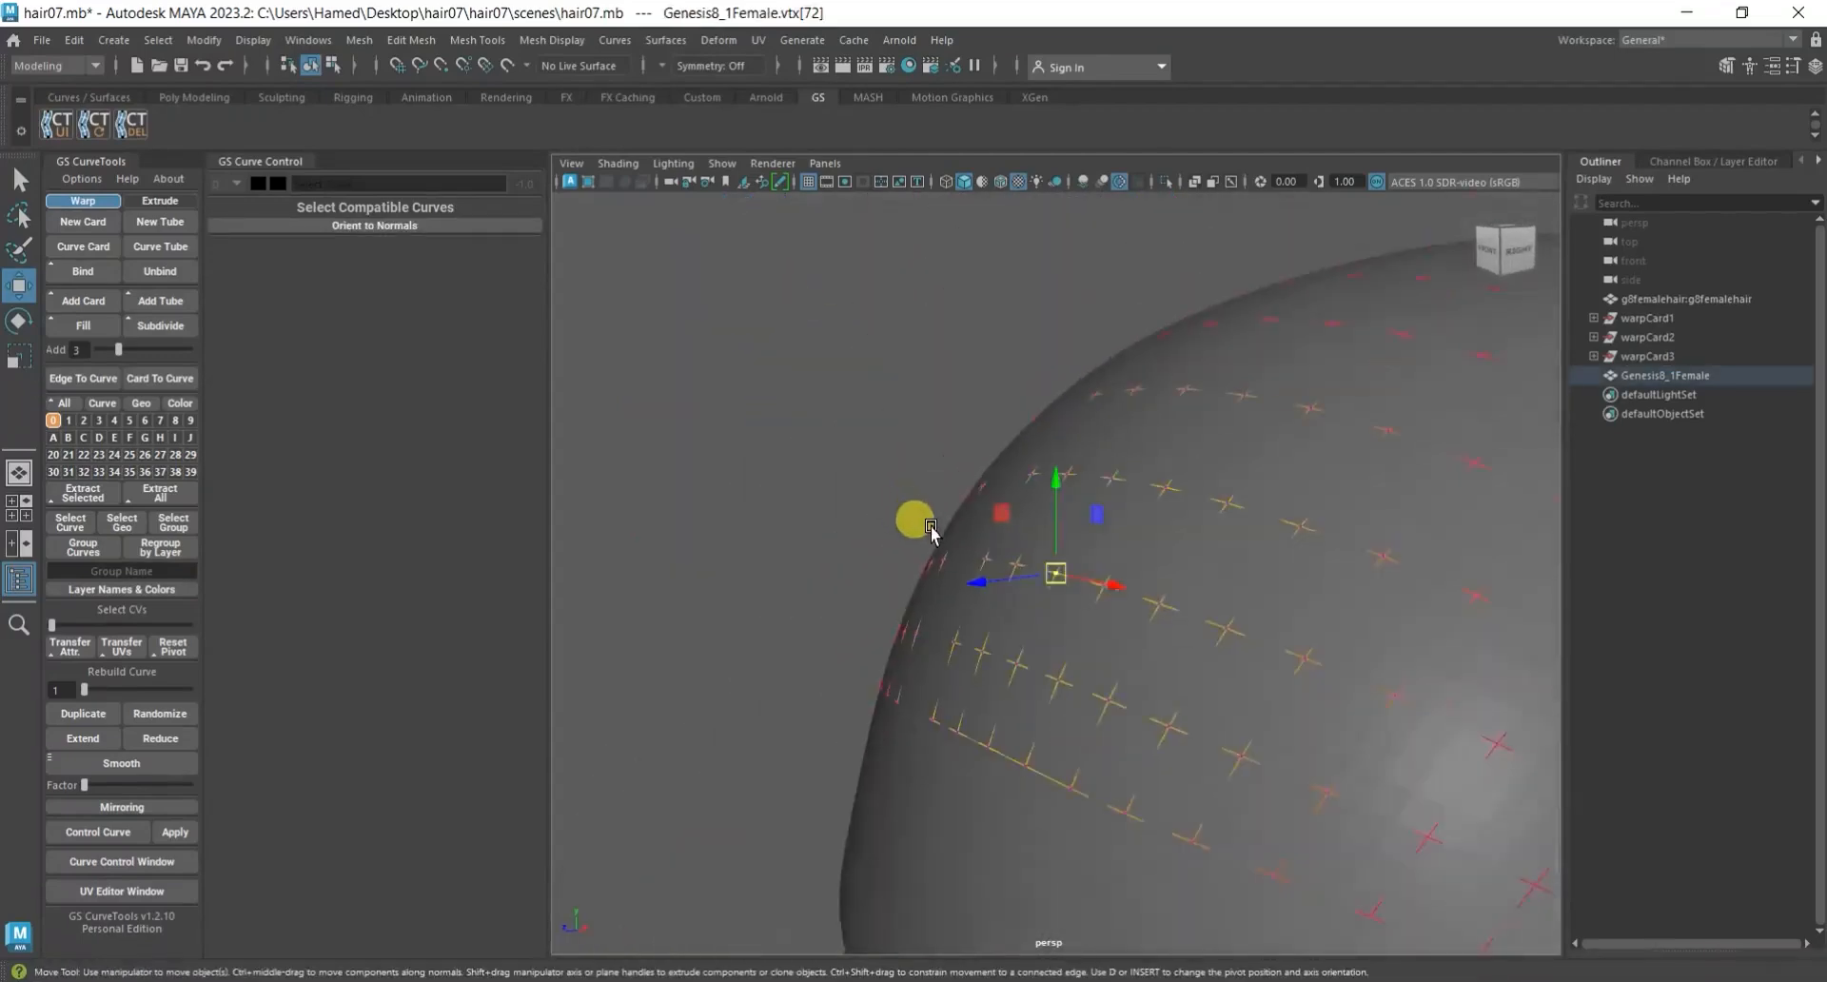
{"action": "scroll", "coordinate": [1033, 623], "scroll_direction": "up", "scroll_amount": 1}
{"action": "left_click_drag", "start_coordinate": [1005, 515], "coordinate": [999, 513]}
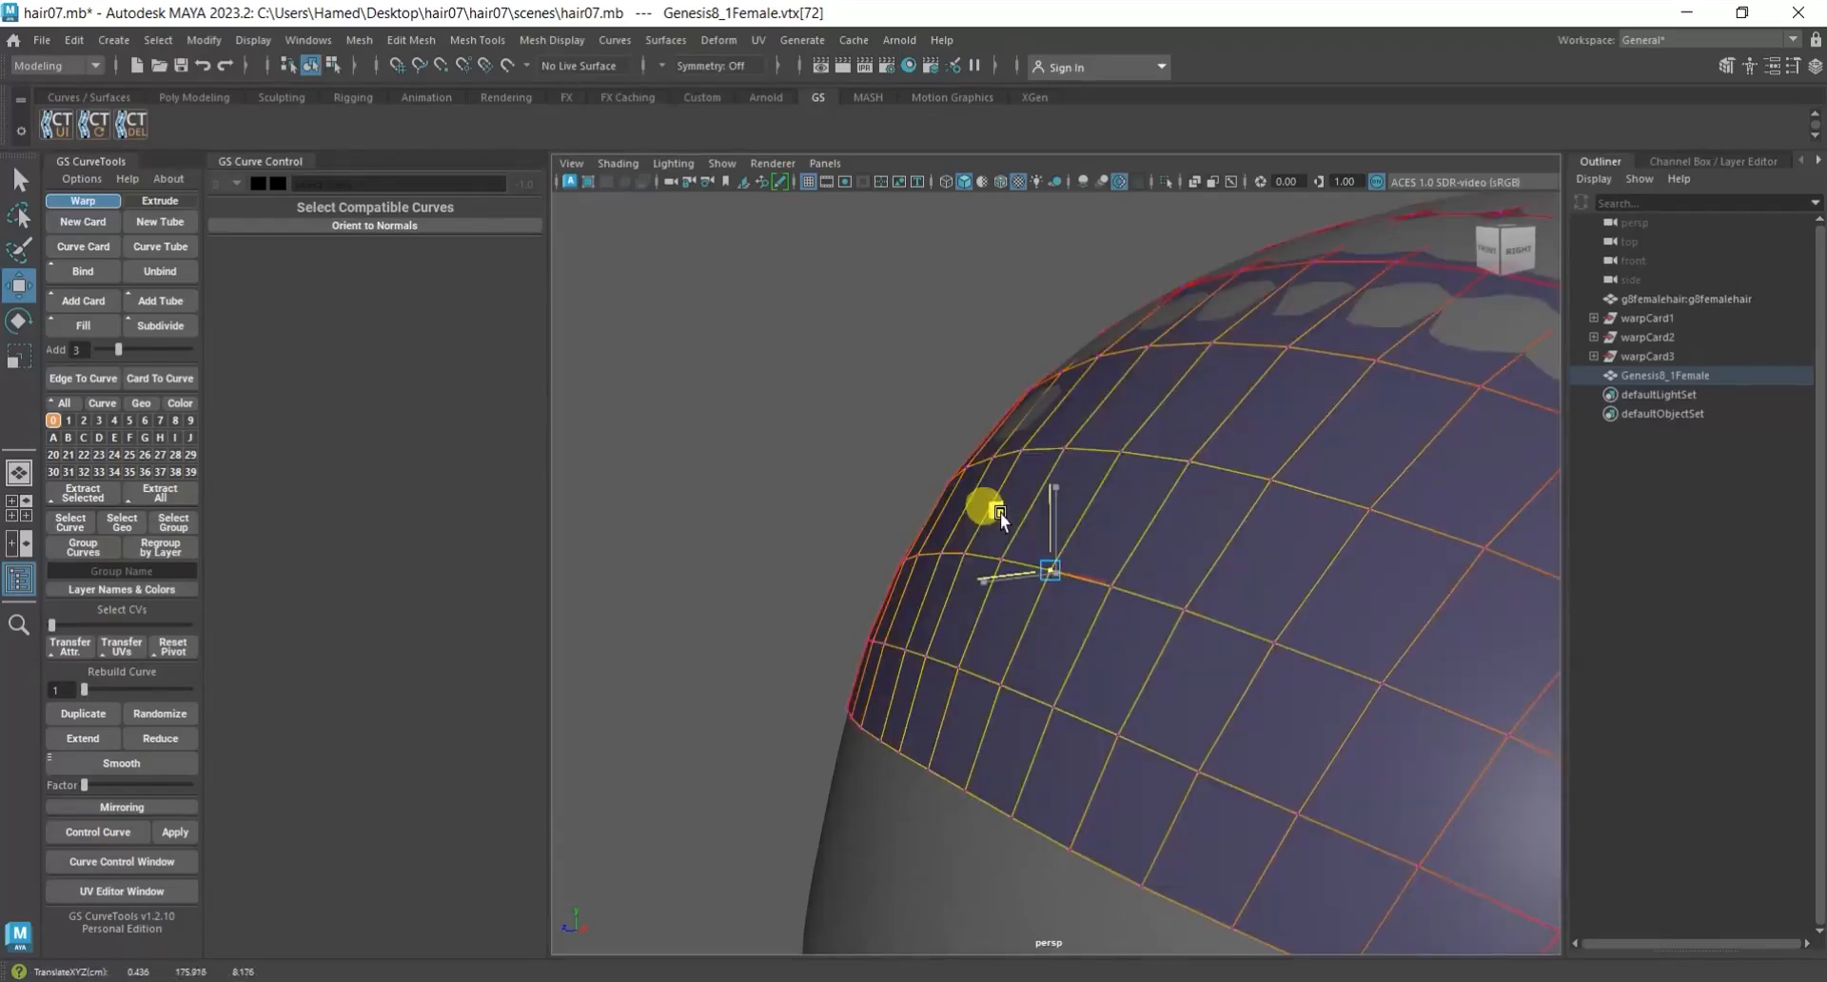
Pull the soft-selected scalp area above the sideburn, in front of one ear, outward from the head.
{"action": "left_click_drag", "start_coordinate": [1002, 512], "coordinate": [1133, 641], "text": "alt"}
{"action": "left_click_drag", "start_coordinate": [1041, 561], "coordinate": [1004, 647], "text": "alt"}
{"action": "left_click", "coordinate": [1122, 631]}
{"action": "left_click", "coordinate": [972, 666]}
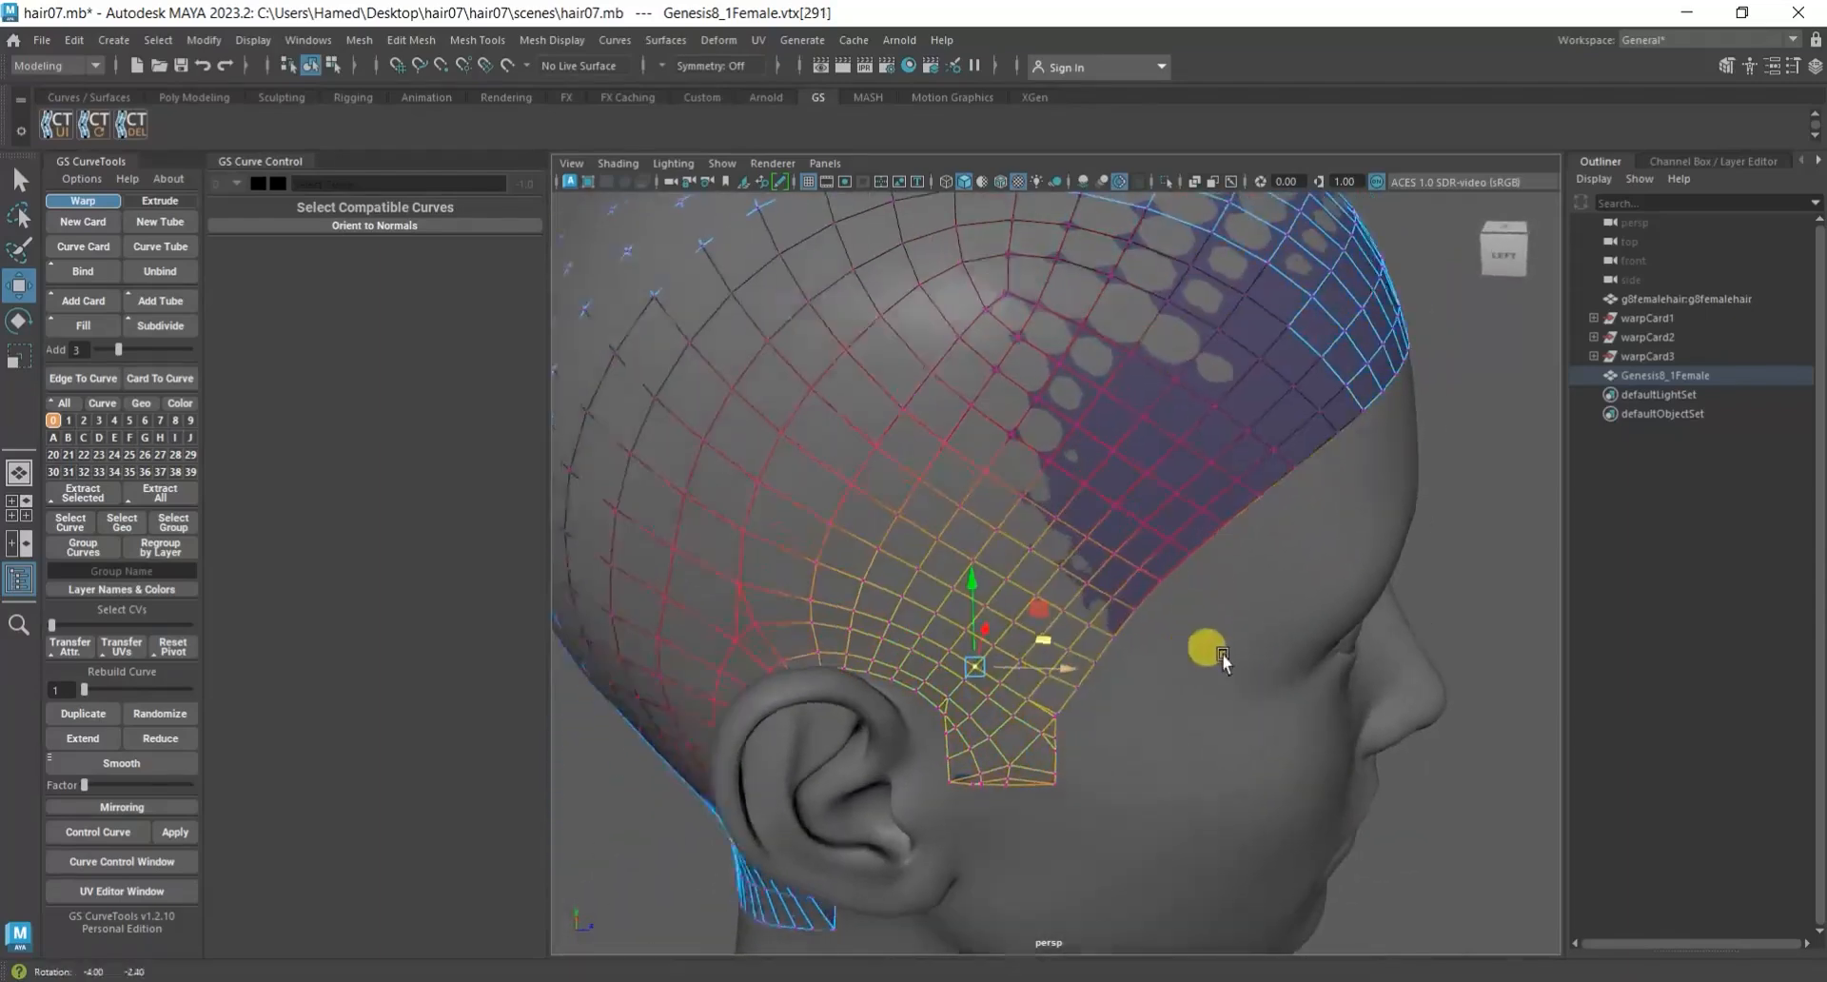
{"action": "left_click_drag", "start_coordinate": [1194, 657], "coordinate": [1068, 694], "text": "alt"}
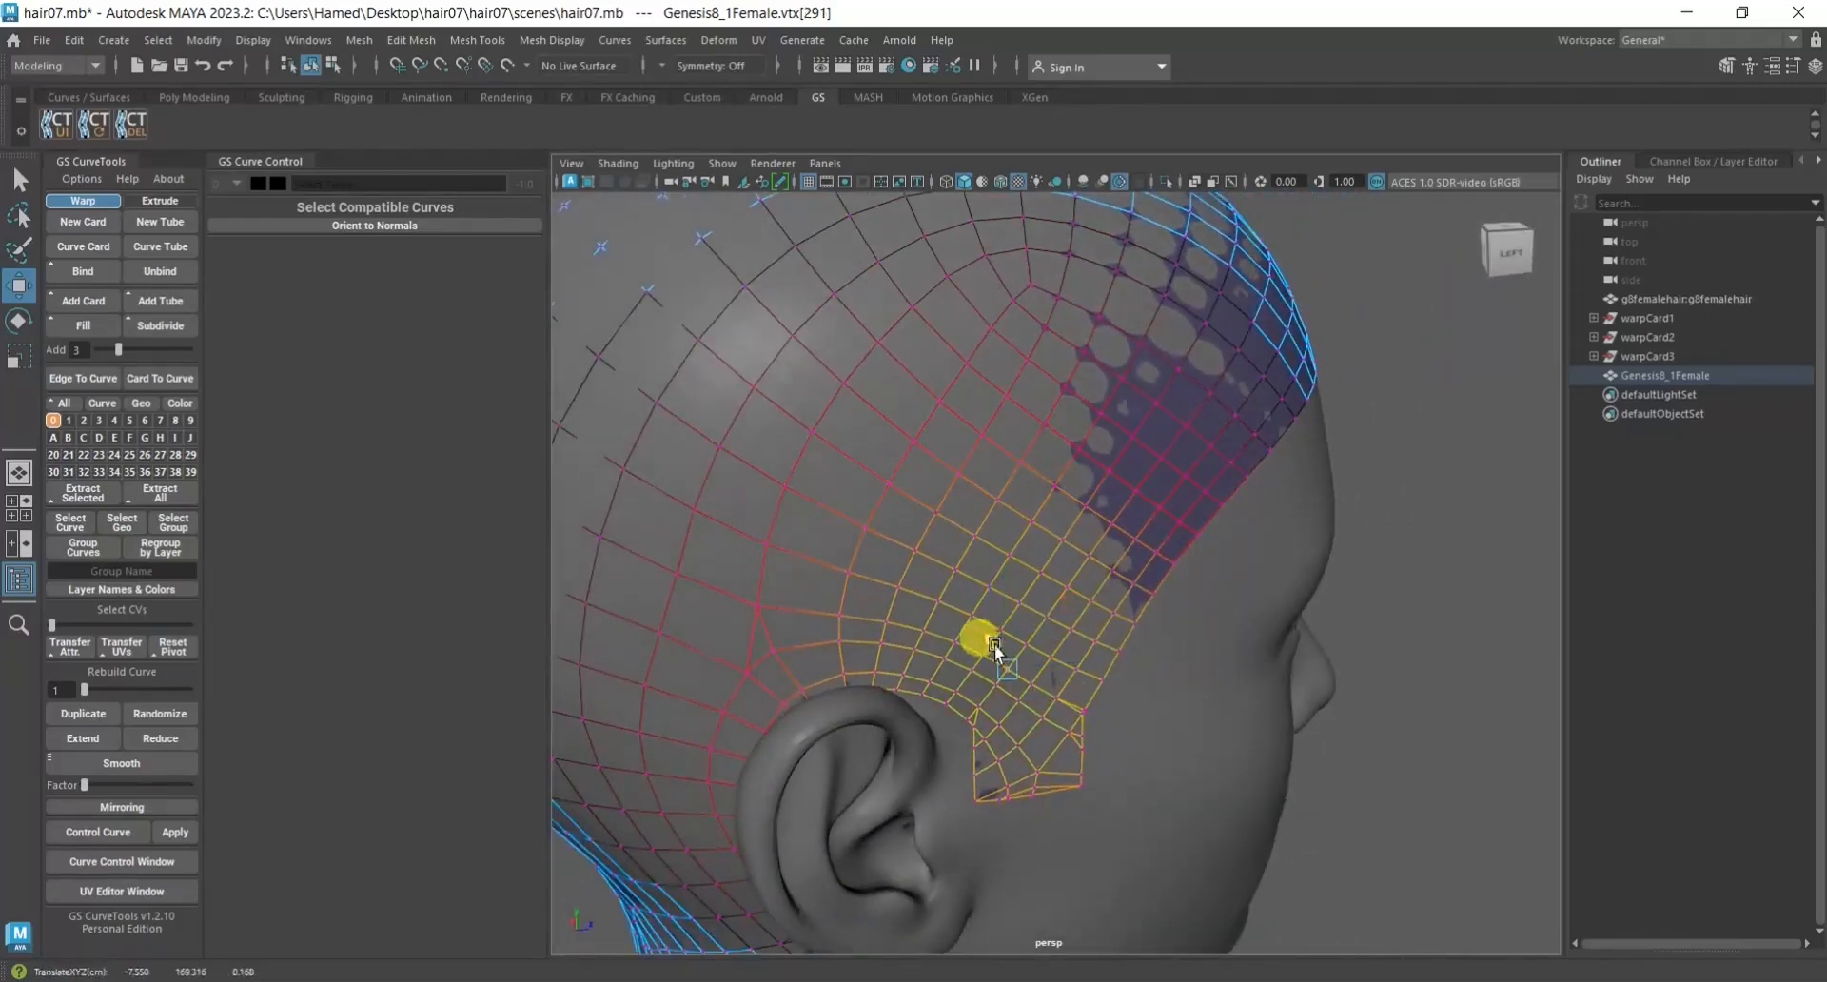
{"action": "left_click_drag", "start_coordinate": [1040, 616], "coordinate": [1133, 618], "text": "alt"}
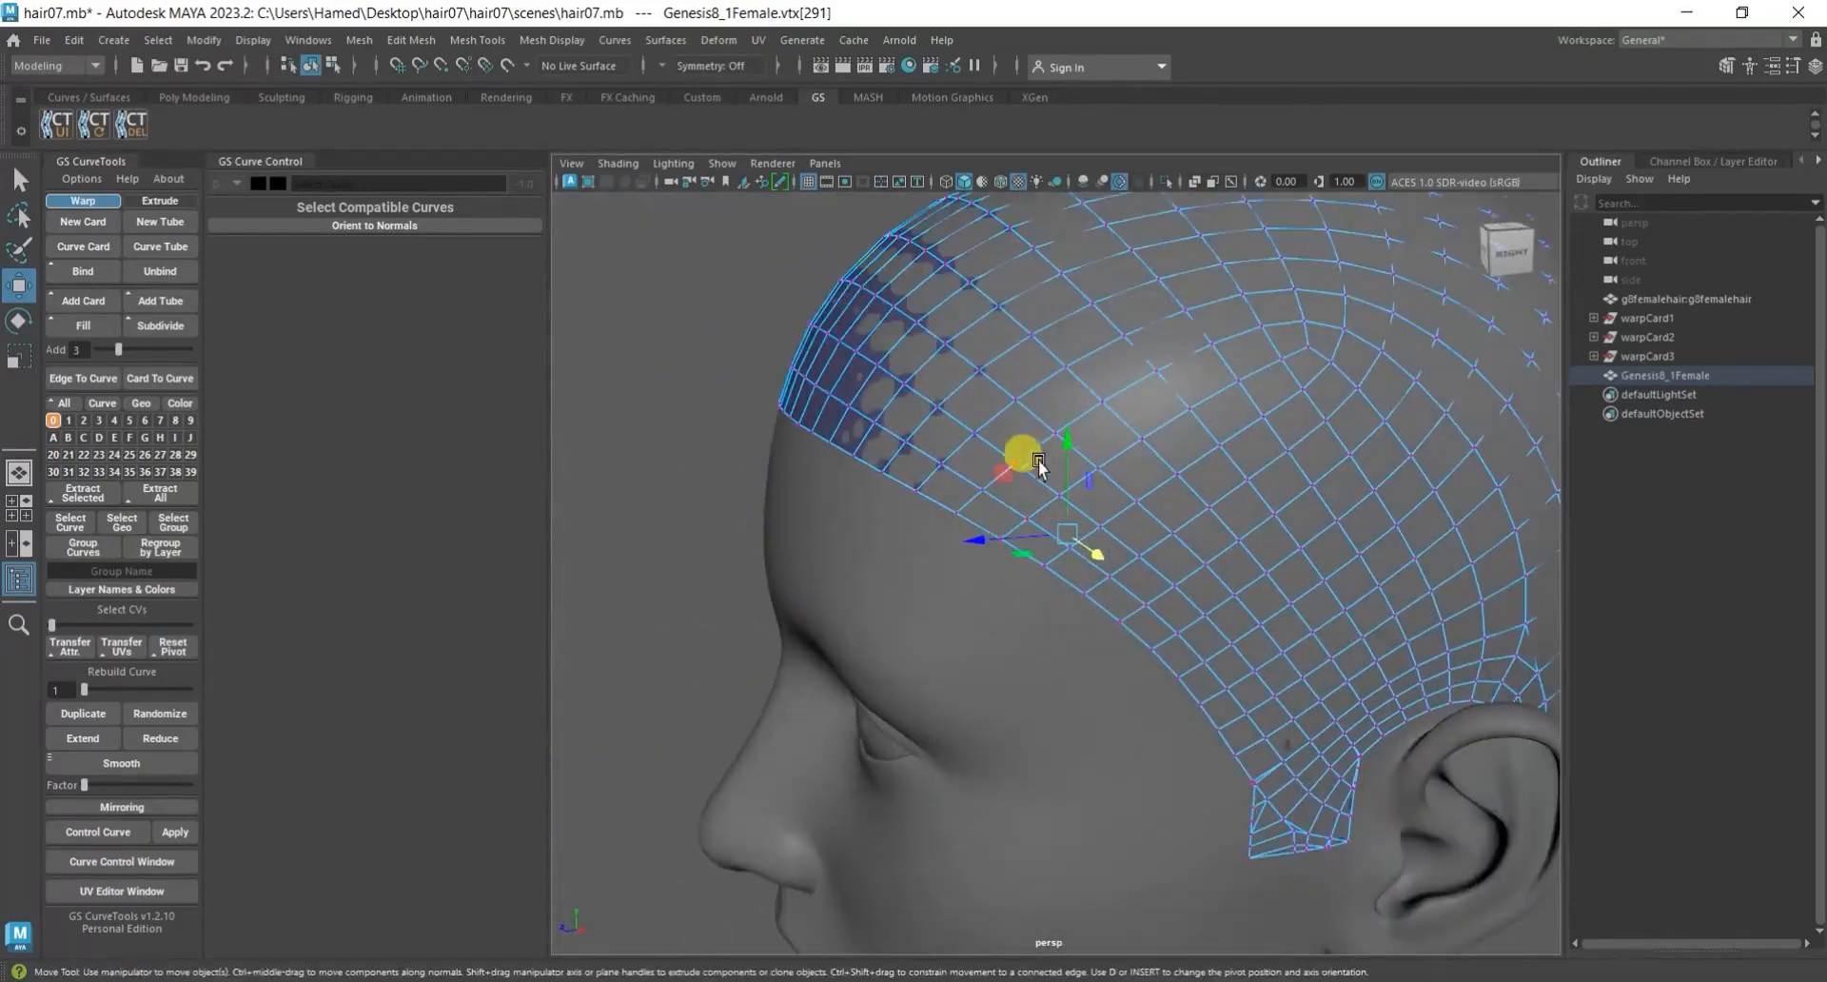
Pull the scalp mesh outward around the front hairline and temple on the opposite side of the head.
{"action": "mouse_move", "coordinate": [1049, 441]}
{"action": "left_mouse_down"}
{"action": "mouse_move", "coordinate": [1073, 641]}
{"action": "mouse_move", "coordinate": [1125, 635]}
{"action": "mouse_move", "coordinate": [1099, 594]}
{"action": "mouse_move", "coordinate": [1132, 574]}
{"action": "mouse_move", "coordinate": [1082, 590]}
{"action": "mouse_move", "coordinate": [1104, 630]}
{"action": "mouse_move", "coordinate": [1137, 617]}
{"action": "mouse_move", "coordinate": [1276, 665]}
{"action": "mouse_move", "coordinate": [1037, 536]}
{"action": "mouse_move", "coordinate": [1014, 432]}
{"action": "mouse_move", "coordinate": [1098, 552]}
{"action": "mouse_move", "coordinate": [912, 294]}
{"action": "mouse_move", "coordinate": [944, 409]}
{"action": "mouse_move", "coordinate": [921, 322]}
{"action": "mouse_move", "coordinate": [1064, 488]}
{"action": "mouse_move", "coordinate": [1060, 444]}
{"action": "left_mouse_up"}
{"action": "left_click", "coordinate": [996, 394]}
{"action": "middle_click_drag", "start_coordinate": [1060, 444], "coordinate": [1060, 561], "text": "alt"}
{"action": "right_click_drag", "start_coordinate": [1060, 561], "coordinate": [1144, 590], "text": "alt"}
{"action": "left_click_drag", "start_coordinate": [1143, 590], "coordinate": [1185, 597], "text": "alt"}
{"action": "left_click_drag", "start_coordinate": [1216, 332], "coordinate": [1212, 333]}
Lift the soft-selected scalp vertices on the upper rear side of the head away from the surface.
{"action": "scroll", "coordinate": [1199, 352], "scroll_direction": "down", "scroll_amount": 8}
{"action": "left_click_drag", "start_coordinate": [1070, 542], "coordinate": [1228, 590], "text": "alt"}
{"action": "scroll", "coordinate": [1076, 654], "scroll_direction": "up", "scroll_amount": 4}
{"action": "left_click_drag", "start_coordinate": [1053, 742], "coordinate": [1064, 739], "text": "alt"}
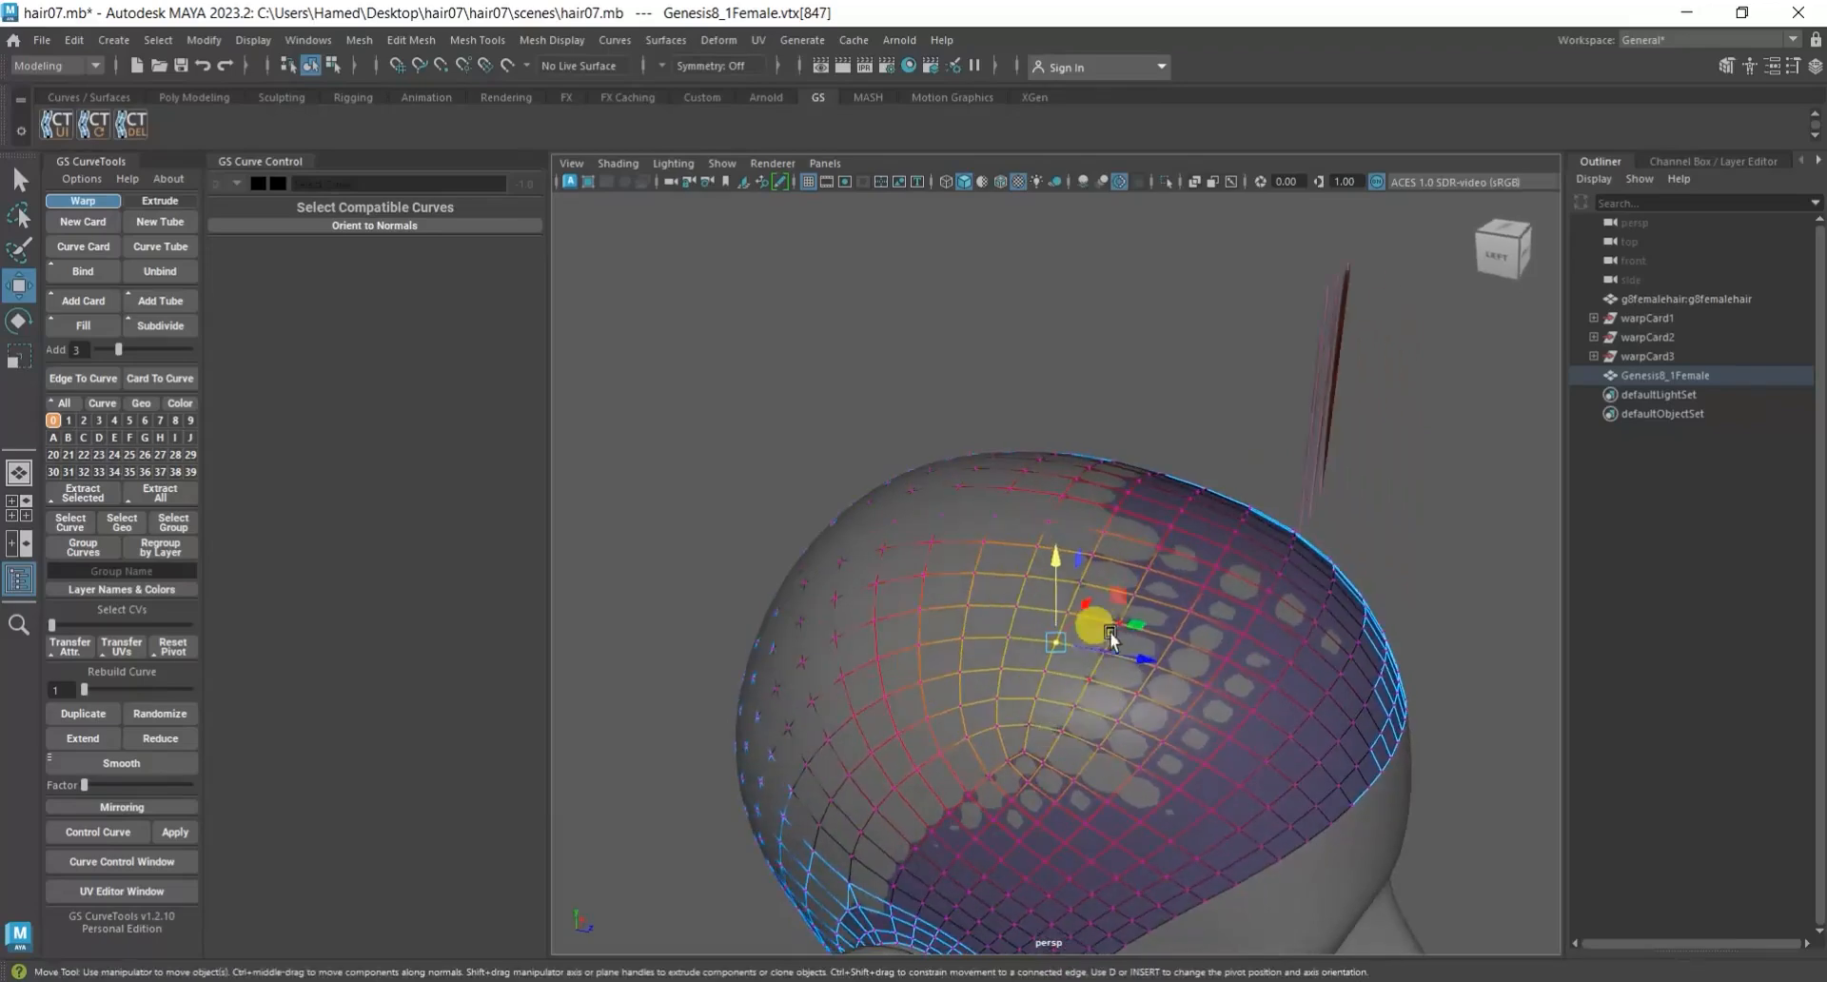
{"action": "left_click_drag", "start_coordinate": [1127, 629], "coordinate": [1066, 668]}
Pull the soft-selected scalp vertices on the side of the head behind the ear outward.
{"action": "scroll", "coordinate": [1224, 642], "scroll_direction": "down", "scroll_amount": 3}
{"action": "scroll", "coordinate": [1065, 667], "scroll_direction": "up", "scroll_amount": 4}
{"action": "left_click", "coordinate": [1180, 615]}
{"action": "left_click_drag", "start_coordinate": [1176, 716], "coordinate": [1179, 672], "text": "alt"}
{"action": "left_click", "coordinate": [1091, 533]}
{"action": "mouse_move", "coordinate": [1093, 533]}
{"action": "left_mouse_down", "text": "alt"}
{"action": "mouse_move", "coordinate": [1114, 675]}
{"action": "mouse_move", "coordinate": [1023, 607]}
{"action": "mouse_move", "coordinate": [1065, 614]}
{"action": "mouse_move", "coordinate": [1265, 476]}
{"action": "mouse_move", "coordinate": [1204, 538]}
{"action": "mouse_move", "coordinate": [1157, 664]}
{"action": "mouse_move", "coordinate": [1203, 557]}
{"action": "left_mouse_up", "text": "alt"}
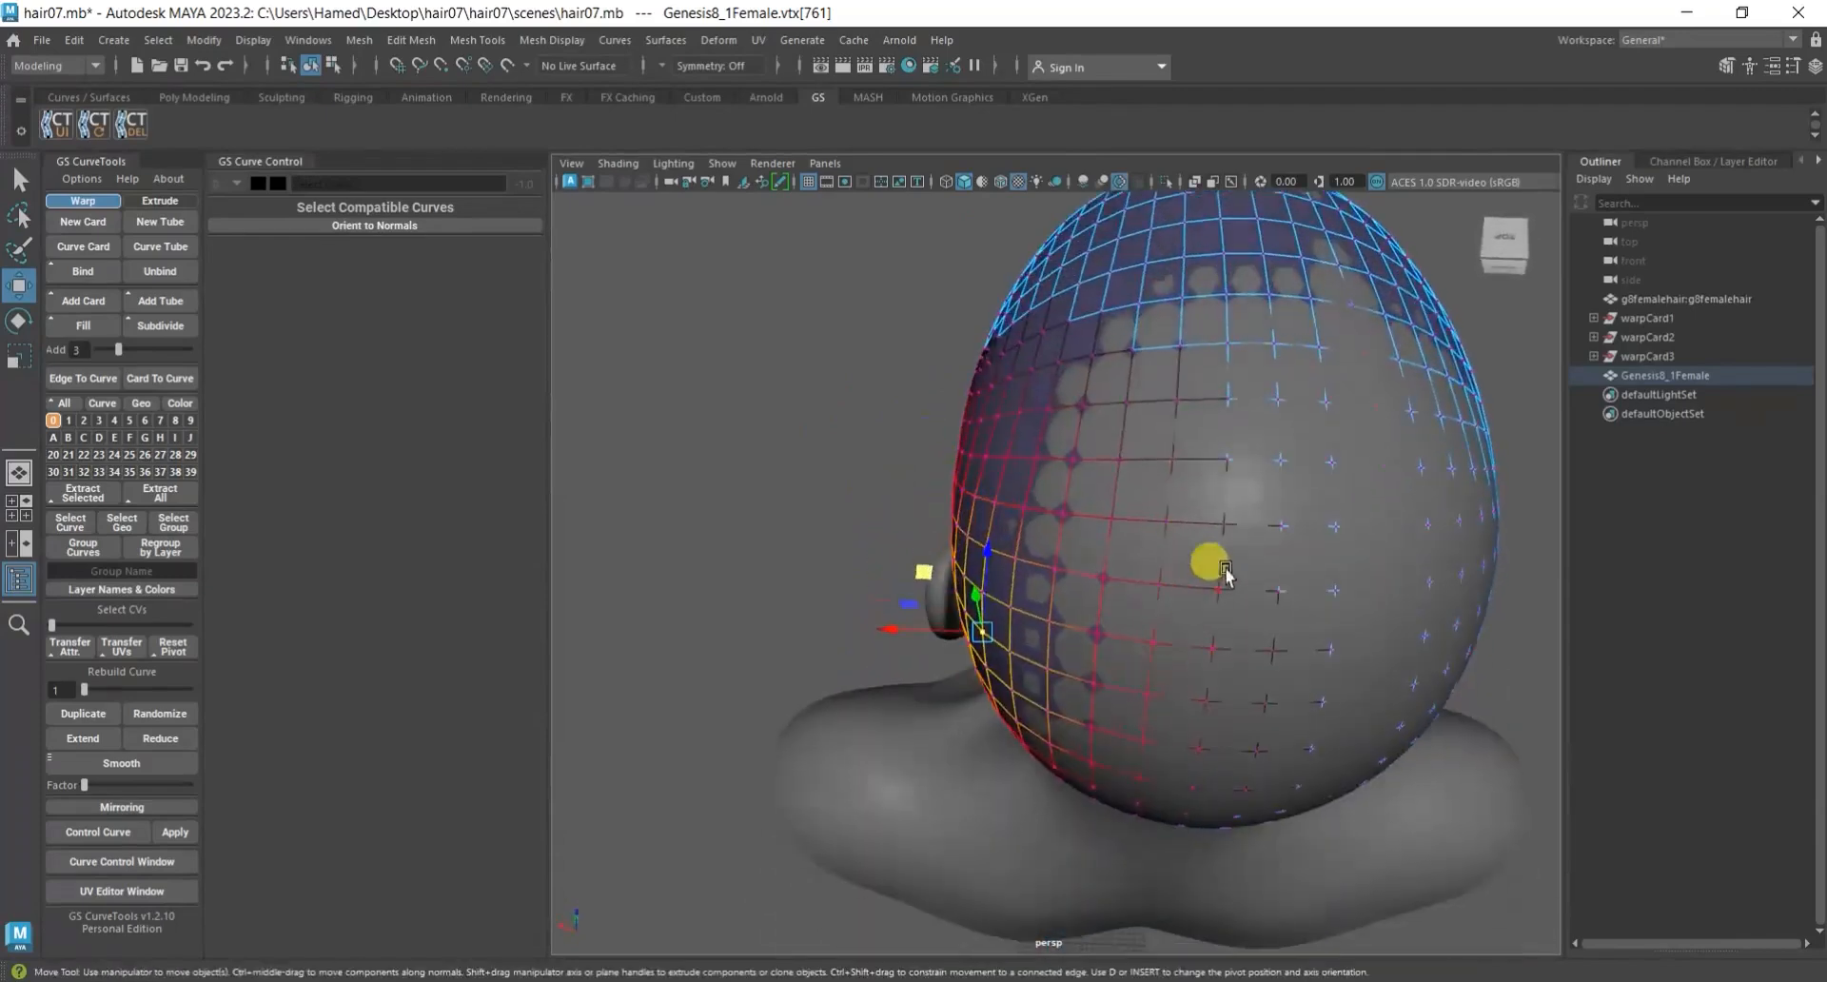
Raise the soft-selected scalp vertices at the crown and around the upper rear side, undoing one unwanted move.
{"action": "left_click", "coordinate": [1276, 392]}
{"action": "left_click_drag", "start_coordinate": [1294, 366], "coordinate": [1092, 441]}
{"action": "scroll", "coordinate": [1292, 369], "scroll_direction": "down", "scroll_amount": 3}
{"action": "scroll", "coordinate": [1093, 441], "scroll_direction": "up", "scroll_amount": 3}
{"action": "key", "text": "ctrl+z"}
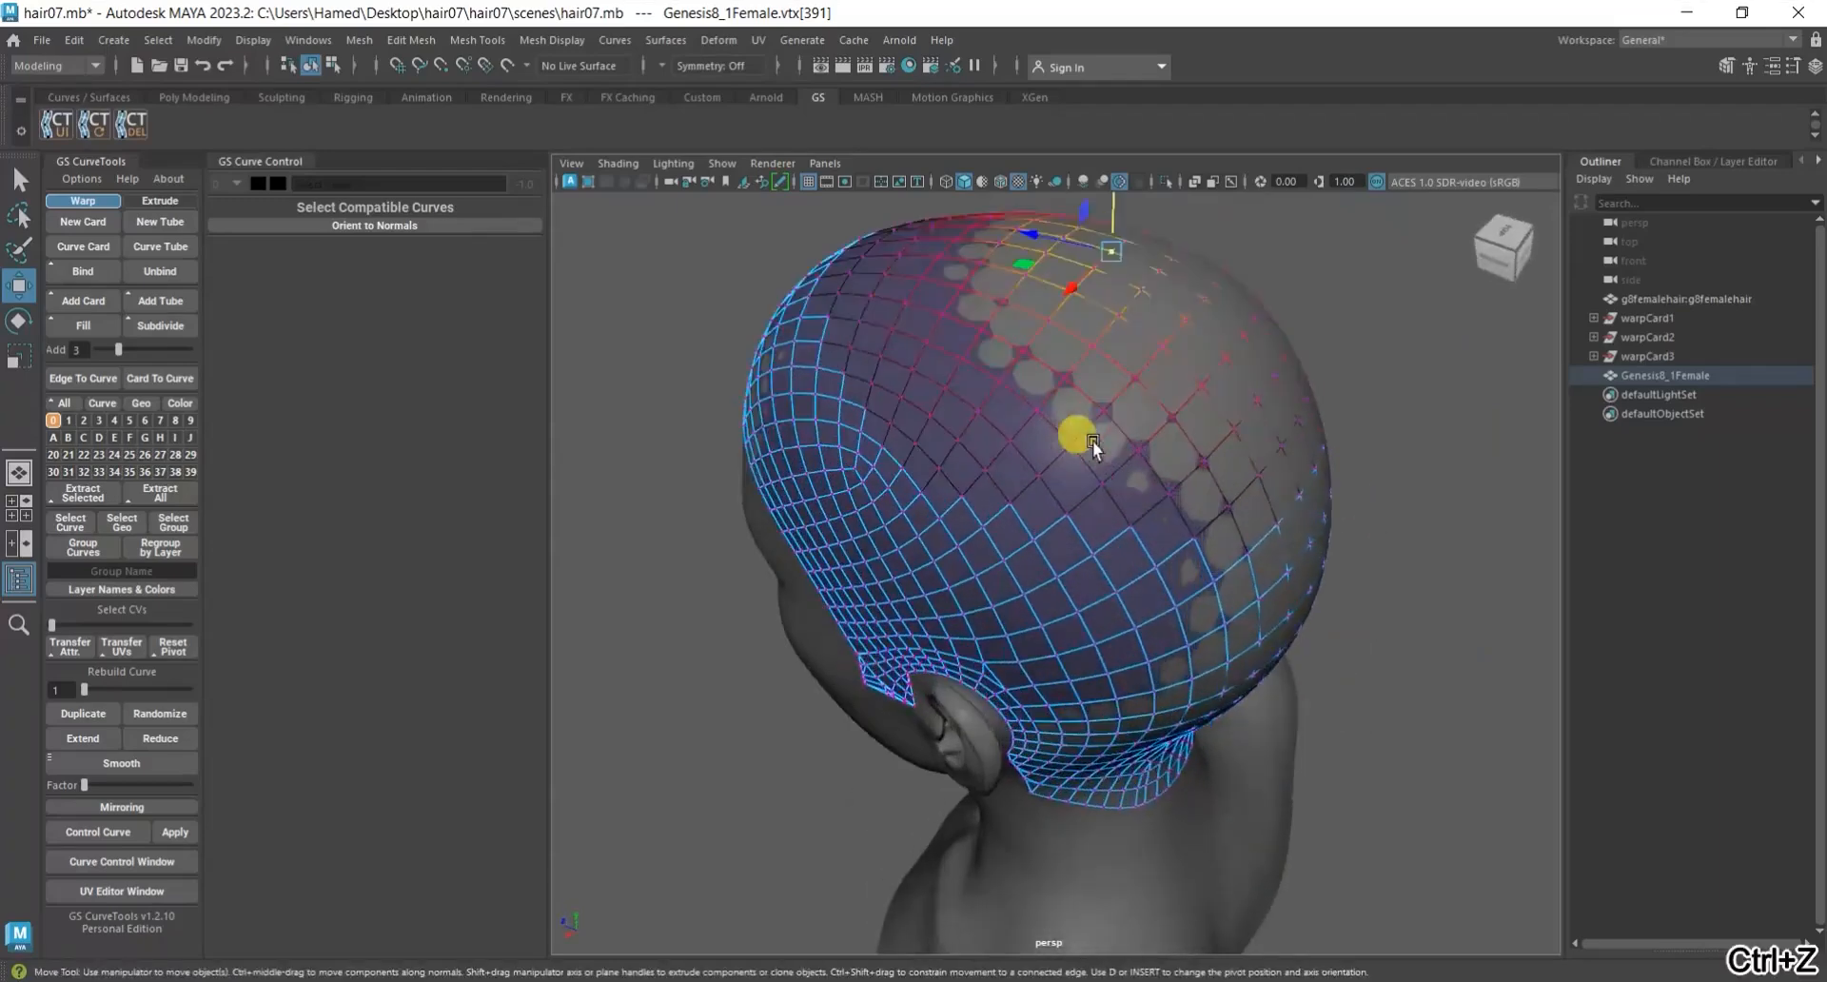
{"action": "middle_click_drag", "start_coordinate": [1092, 442], "coordinate": [1106, 664], "text": "alt"}
{"action": "scroll", "coordinate": [1105, 664], "scroll_direction": "up", "scroll_amount": 2}
{"action": "left_click_drag", "start_coordinate": [1105, 664], "coordinate": [1193, 529], "text": "alt"}
{"action": "left_click_drag", "start_coordinate": [1125, 326], "coordinate": [1089, 677]}
{"action": "scroll", "coordinate": [1132, 343], "scroll_direction": "down", "scroll_amount": 5}
{"action": "left_click", "coordinate": [1055, 597]}
{"action": "left_click", "coordinate": [1066, 584]}
{"action": "left_click_drag", "start_coordinate": [1088, 543], "coordinate": [1122, 702]}
Pull the scalp's nape section behind the ear outward from the neck, undoing the last extra move.
{"action": "left_click", "coordinate": [1002, 724]}
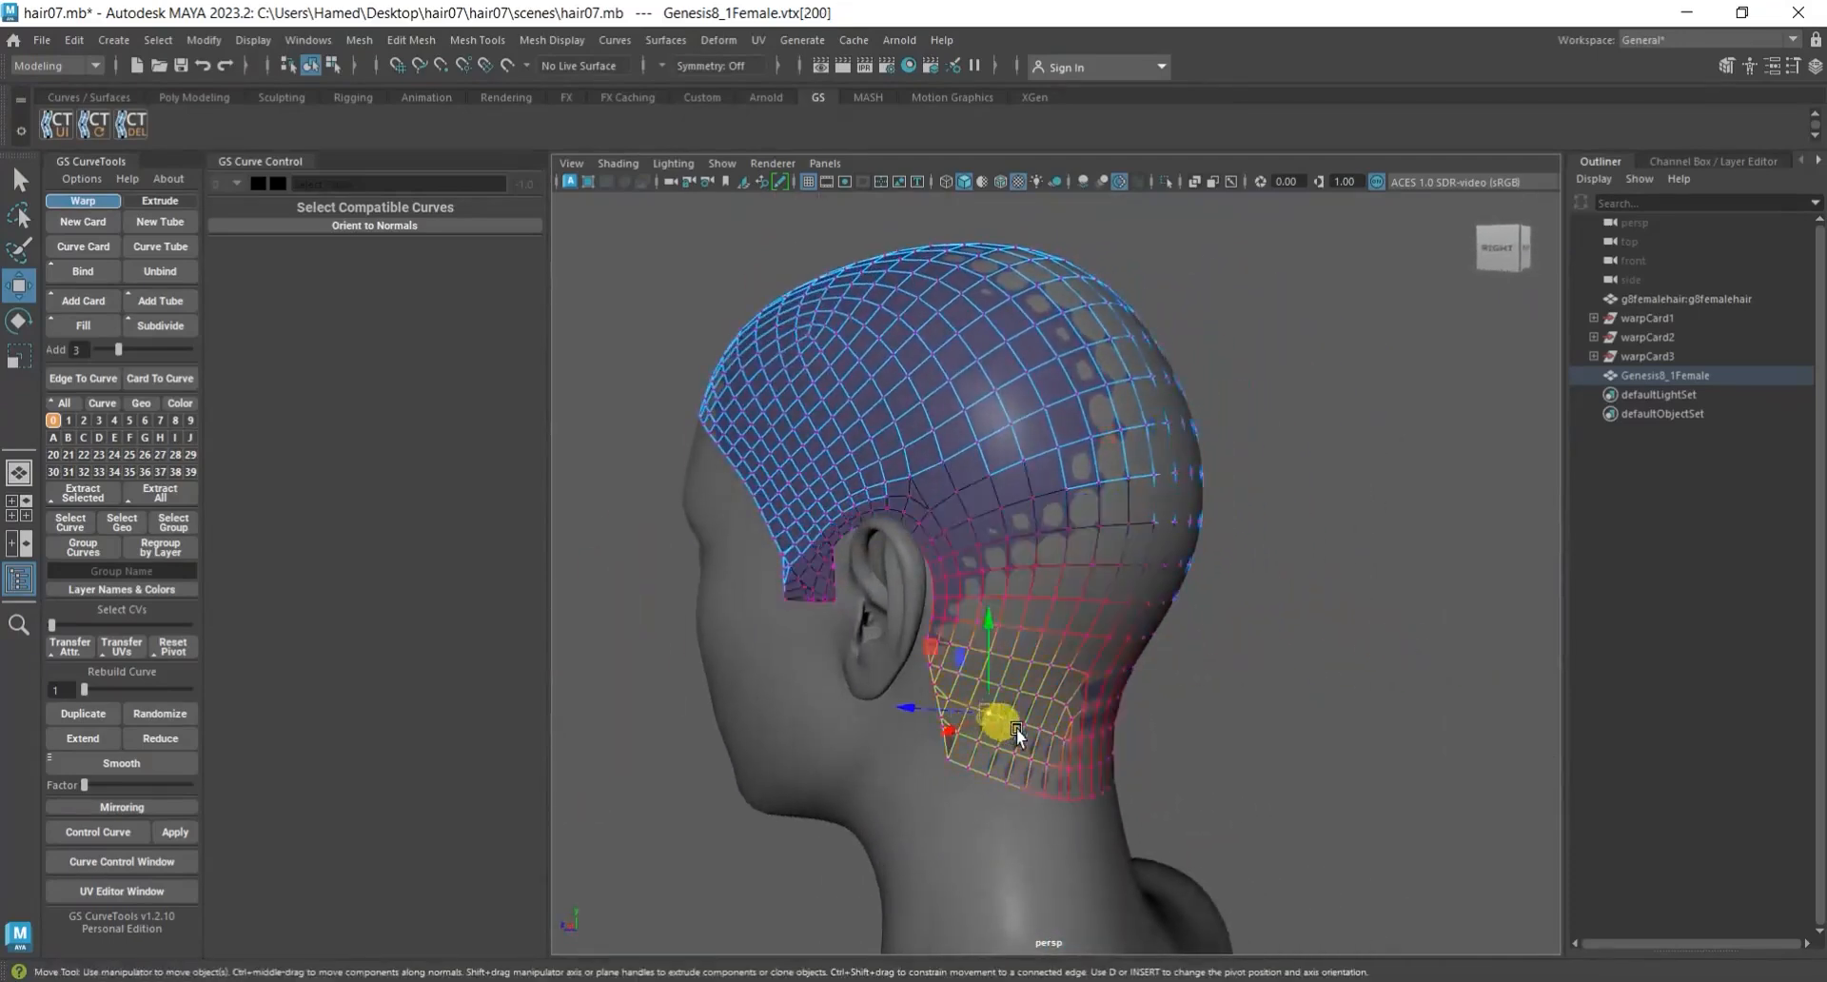
{"action": "scroll", "coordinate": [1013, 730], "scroll_direction": "up", "scroll_amount": 3}
{"action": "middle_click_drag", "start_coordinate": [1012, 731], "coordinate": [1014, 643], "text": "alt"}
{"action": "left_click_drag", "start_coordinate": [1014, 644], "coordinate": [1024, 736], "text": "alt"}
{"action": "scroll", "coordinate": [1024, 737], "scroll_direction": "up", "scroll_amount": 4}
{"action": "left_click_drag", "start_coordinate": [869, 687], "coordinate": [990, 723]}
{"action": "key", "text": "ctrl+z"}
Pull the scalp's nape section behind the opposite ear outward from the neck.
{"action": "left_click_drag", "start_coordinate": [815, 672], "coordinate": [1107, 687], "text": "alt"}
{"action": "left_click", "coordinate": [1269, 687]}
{"action": "left_click_drag", "start_coordinate": [1271, 729], "coordinate": [1280, 792], "text": "alt"}
{"action": "middle_click_drag", "start_coordinate": [1280, 791], "coordinate": [1117, 629], "text": "alt"}
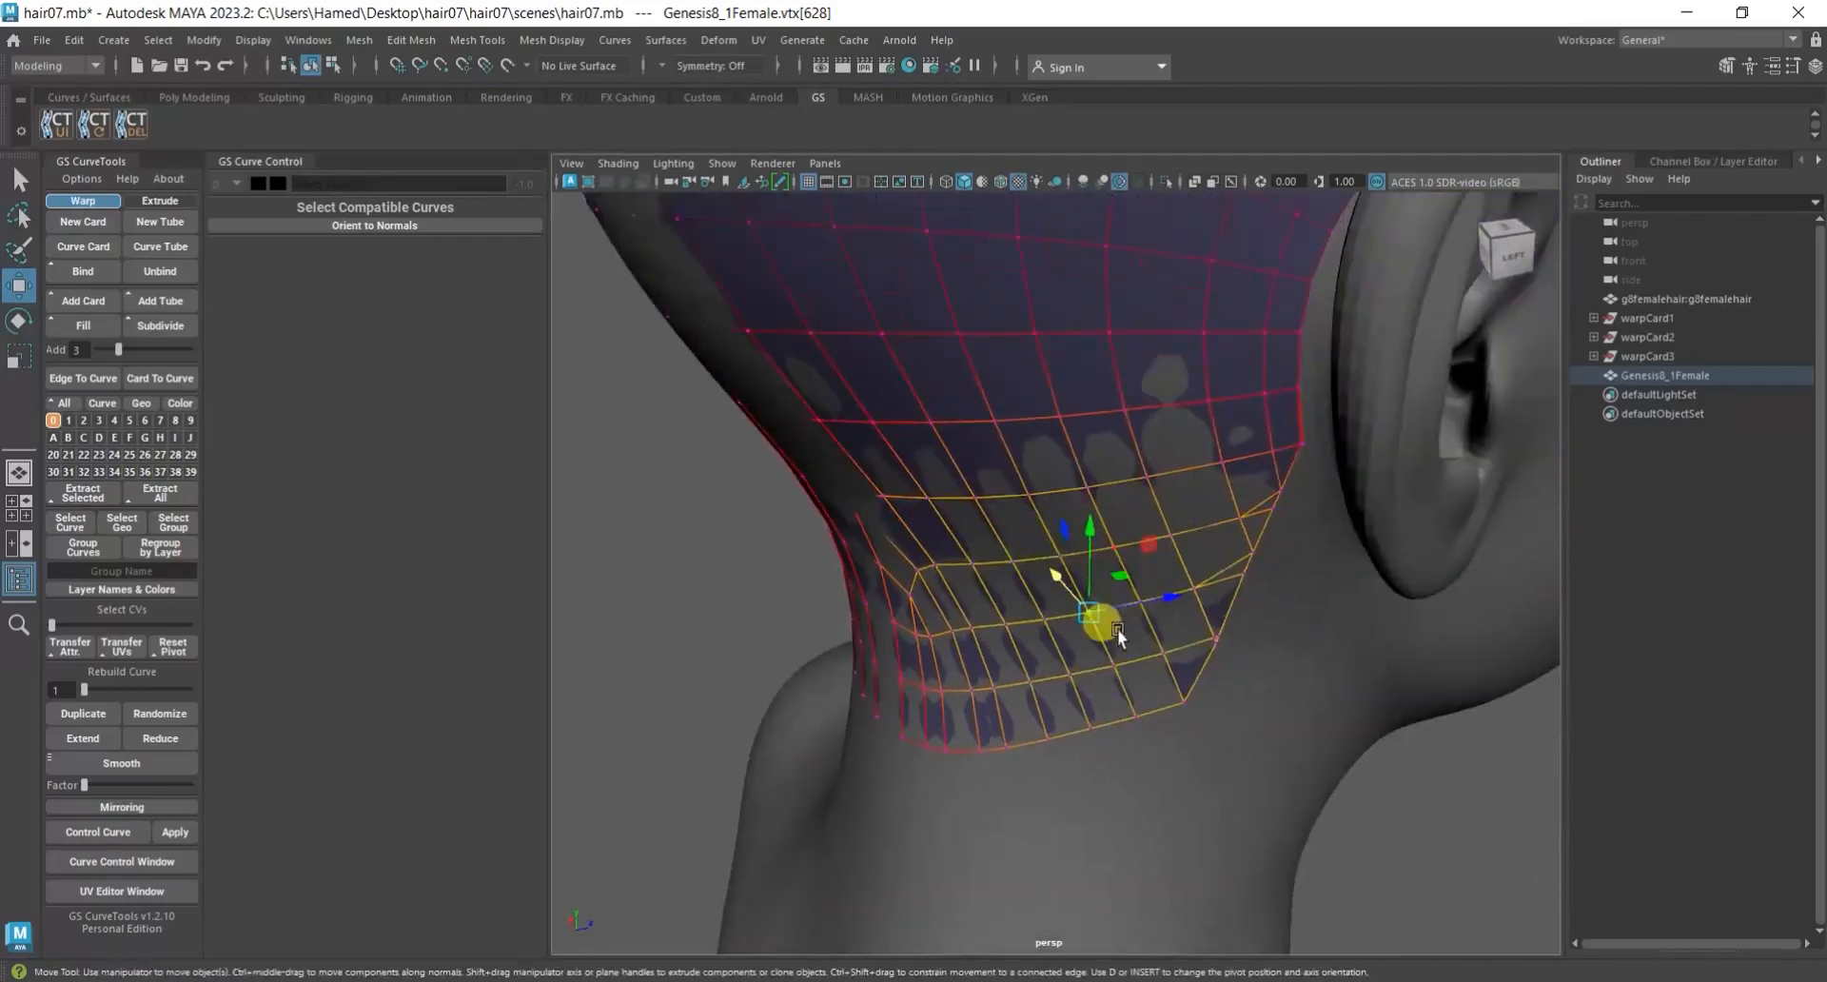
{"action": "left_click_drag", "start_coordinate": [1117, 578], "coordinate": [1185, 649], "text": "alt"}
Pull the soft-selected vertices at the middle of the nape, near the lower scalp border, outward from the neck.
{"action": "left_click", "coordinate": [1037, 461]}
{"action": "left_click_drag", "start_coordinate": [1023, 549], "coordinate": [1034, 662], "text": "alt"}
{"action": "left_click", "coordinate": [1033, 662]}
{"action": "left_click_drag", "start_coordinate": [1003, 750], "coordinate": [997, 657], "text": "alt"}
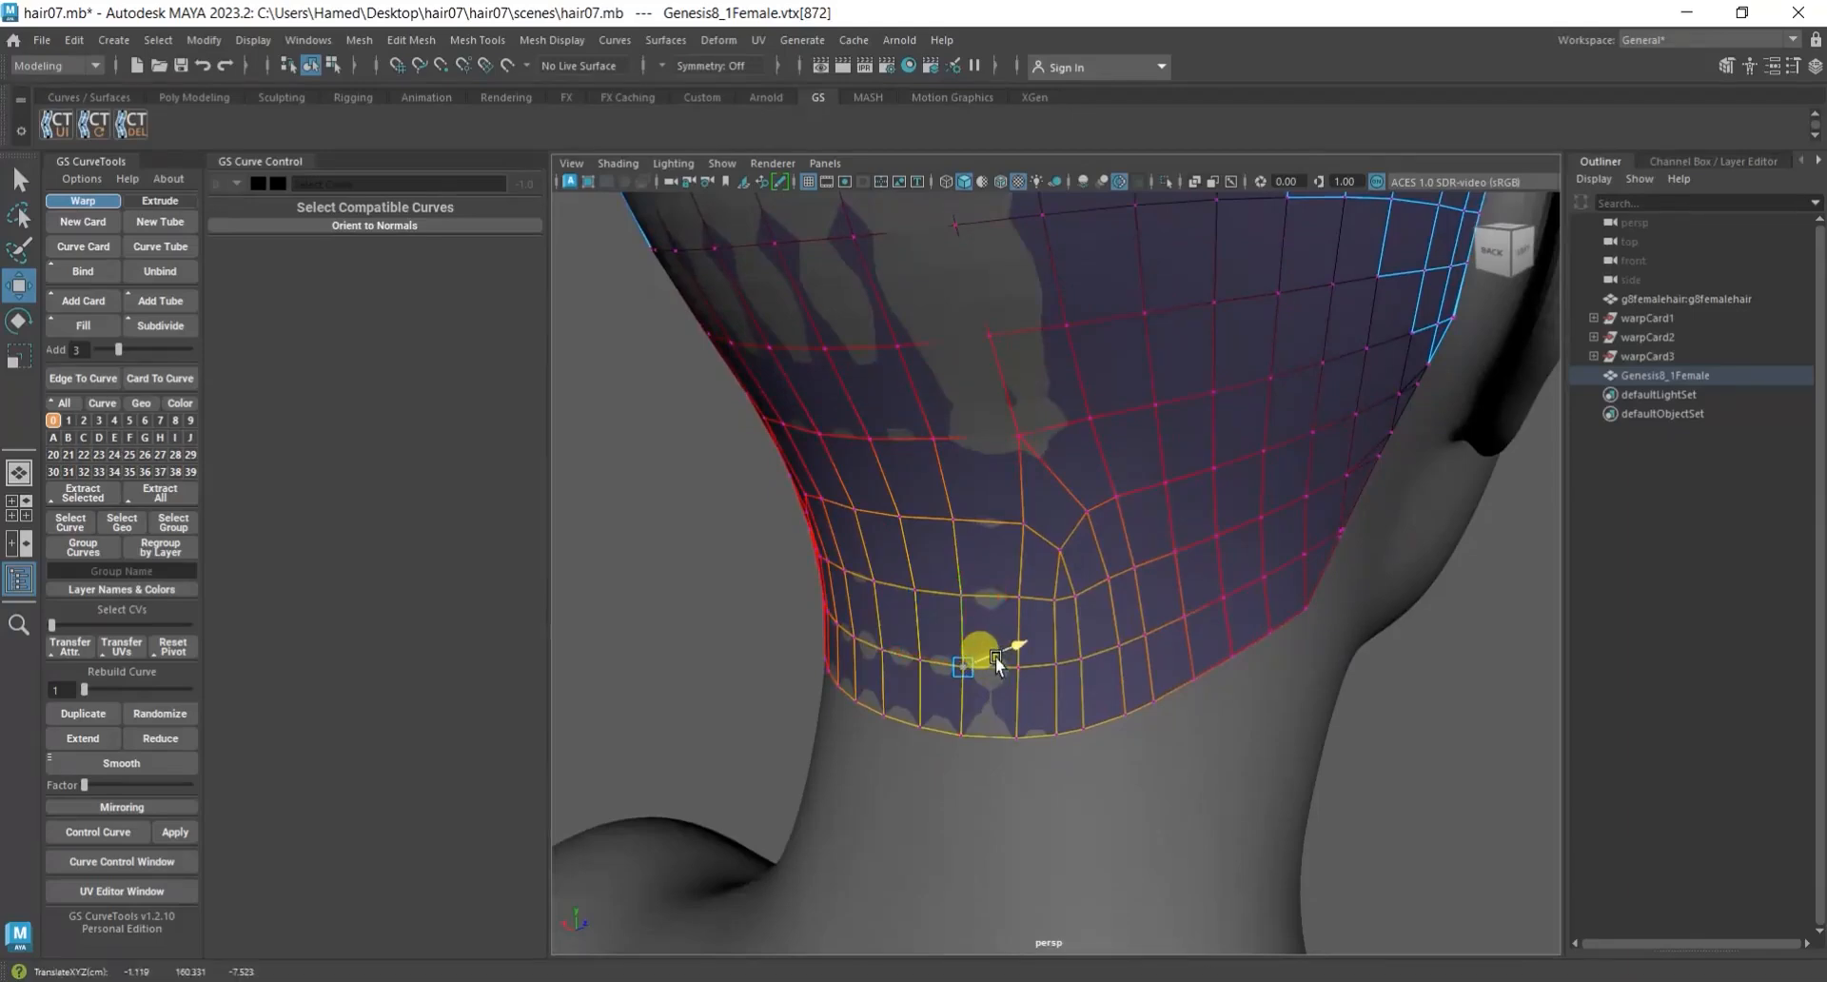
{"action": "left_click_drag", "start_coordinate": [995, 657], "coordinate": [1127, 679]}
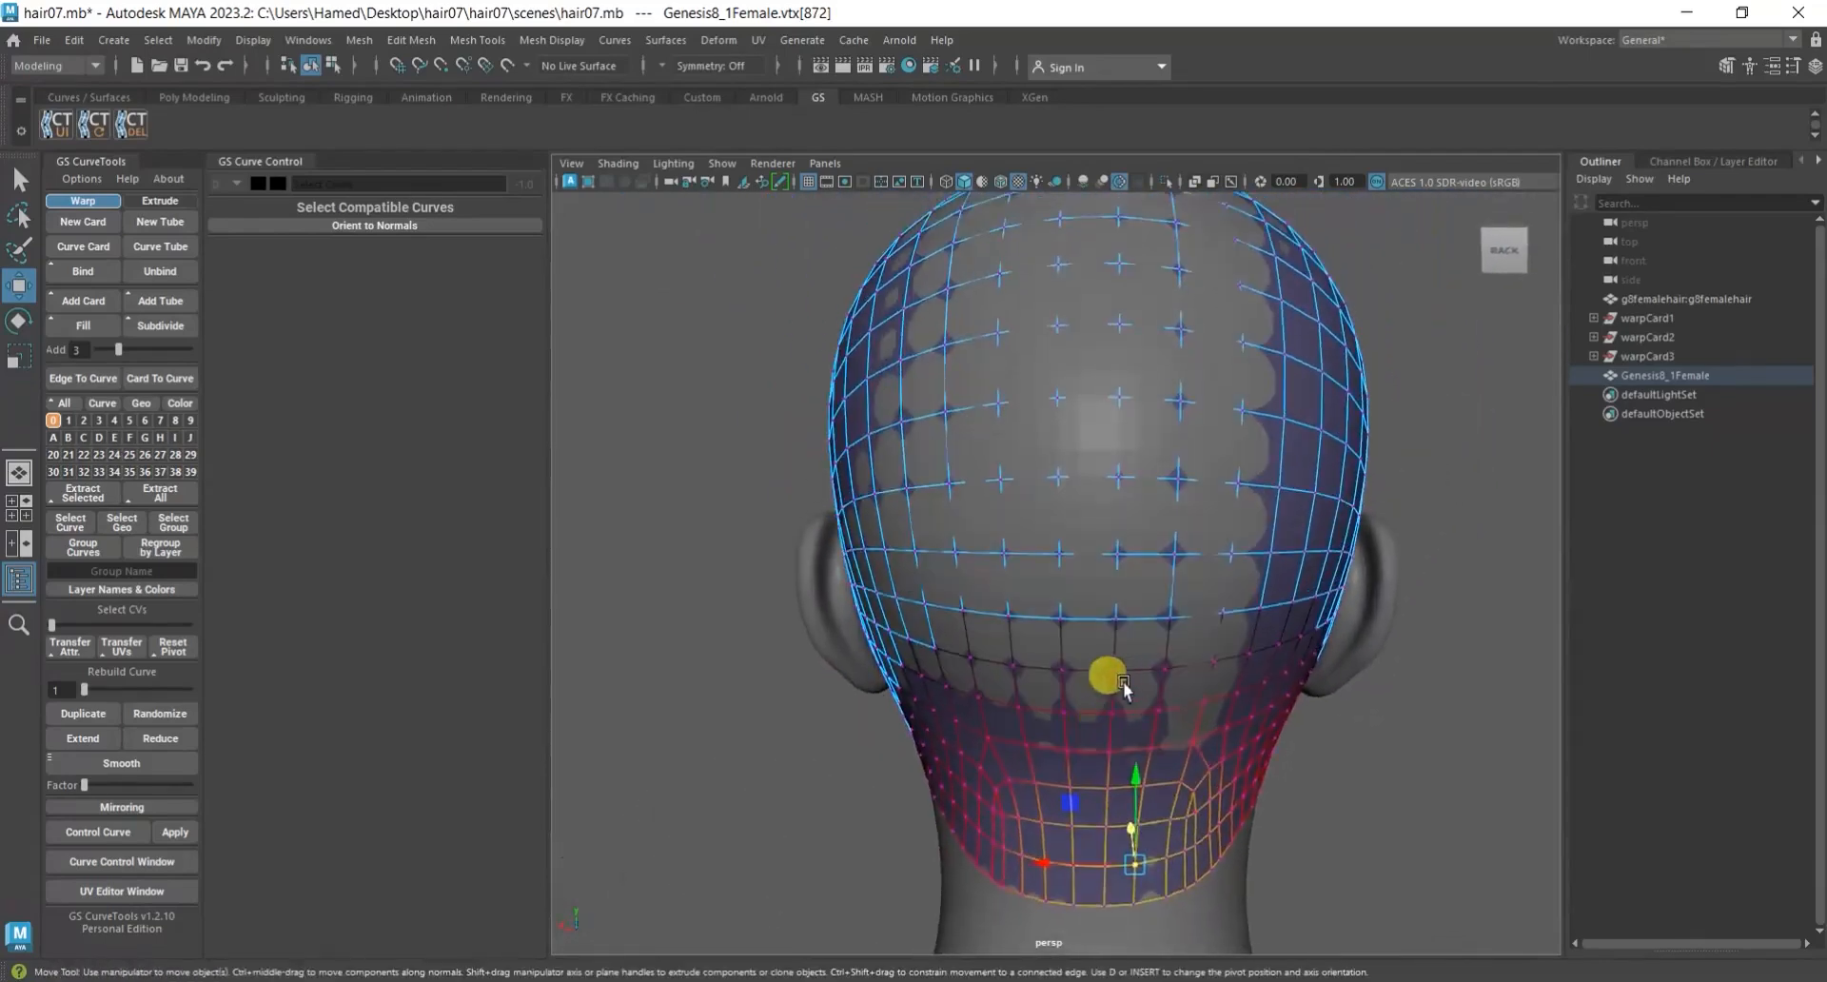
Pull the scalp mesh outward at the middle of the back of the head and at its lower rear side.
{"action": "left_click", "coordinate": [1065, 480]}
{"action": "left_click_drag", "start_coordinate": [1069, 481], "coordinate": [1167, 598], "text": "alt"}
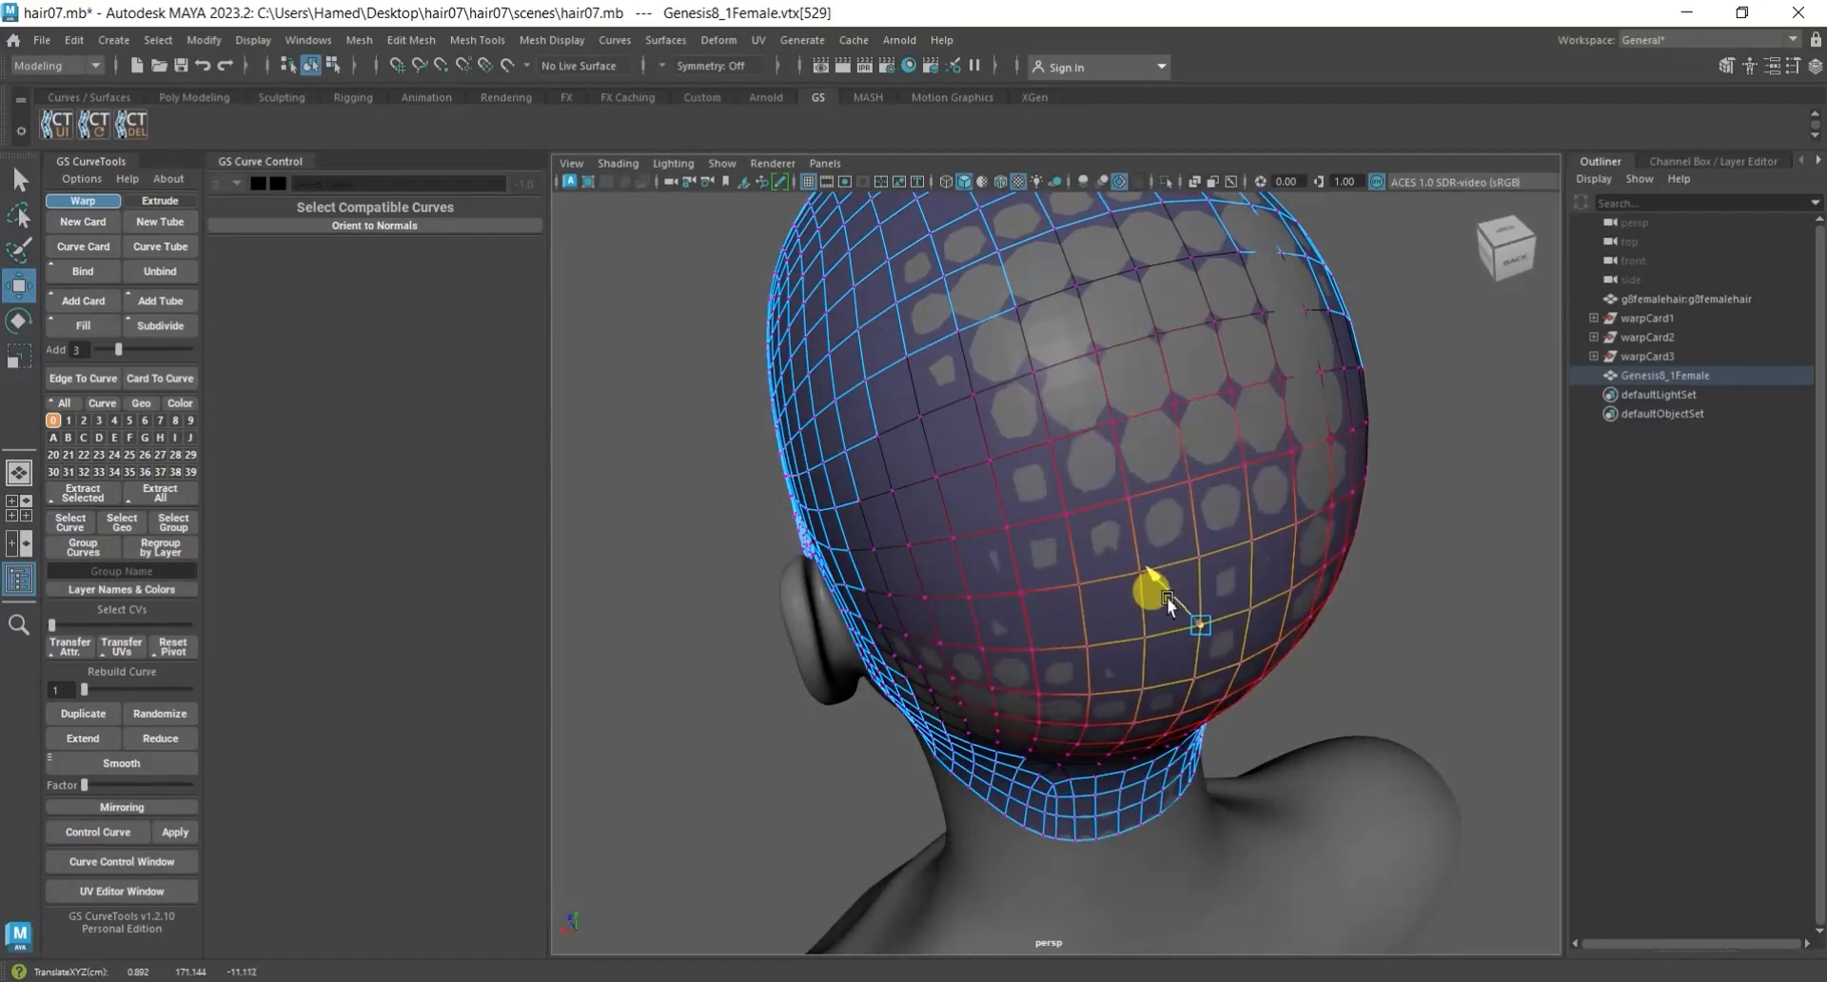
{"action": "left_click_drag", "start_coordinate": [1227, 727], "coordinate": [1105, 617], "text": "alt"}
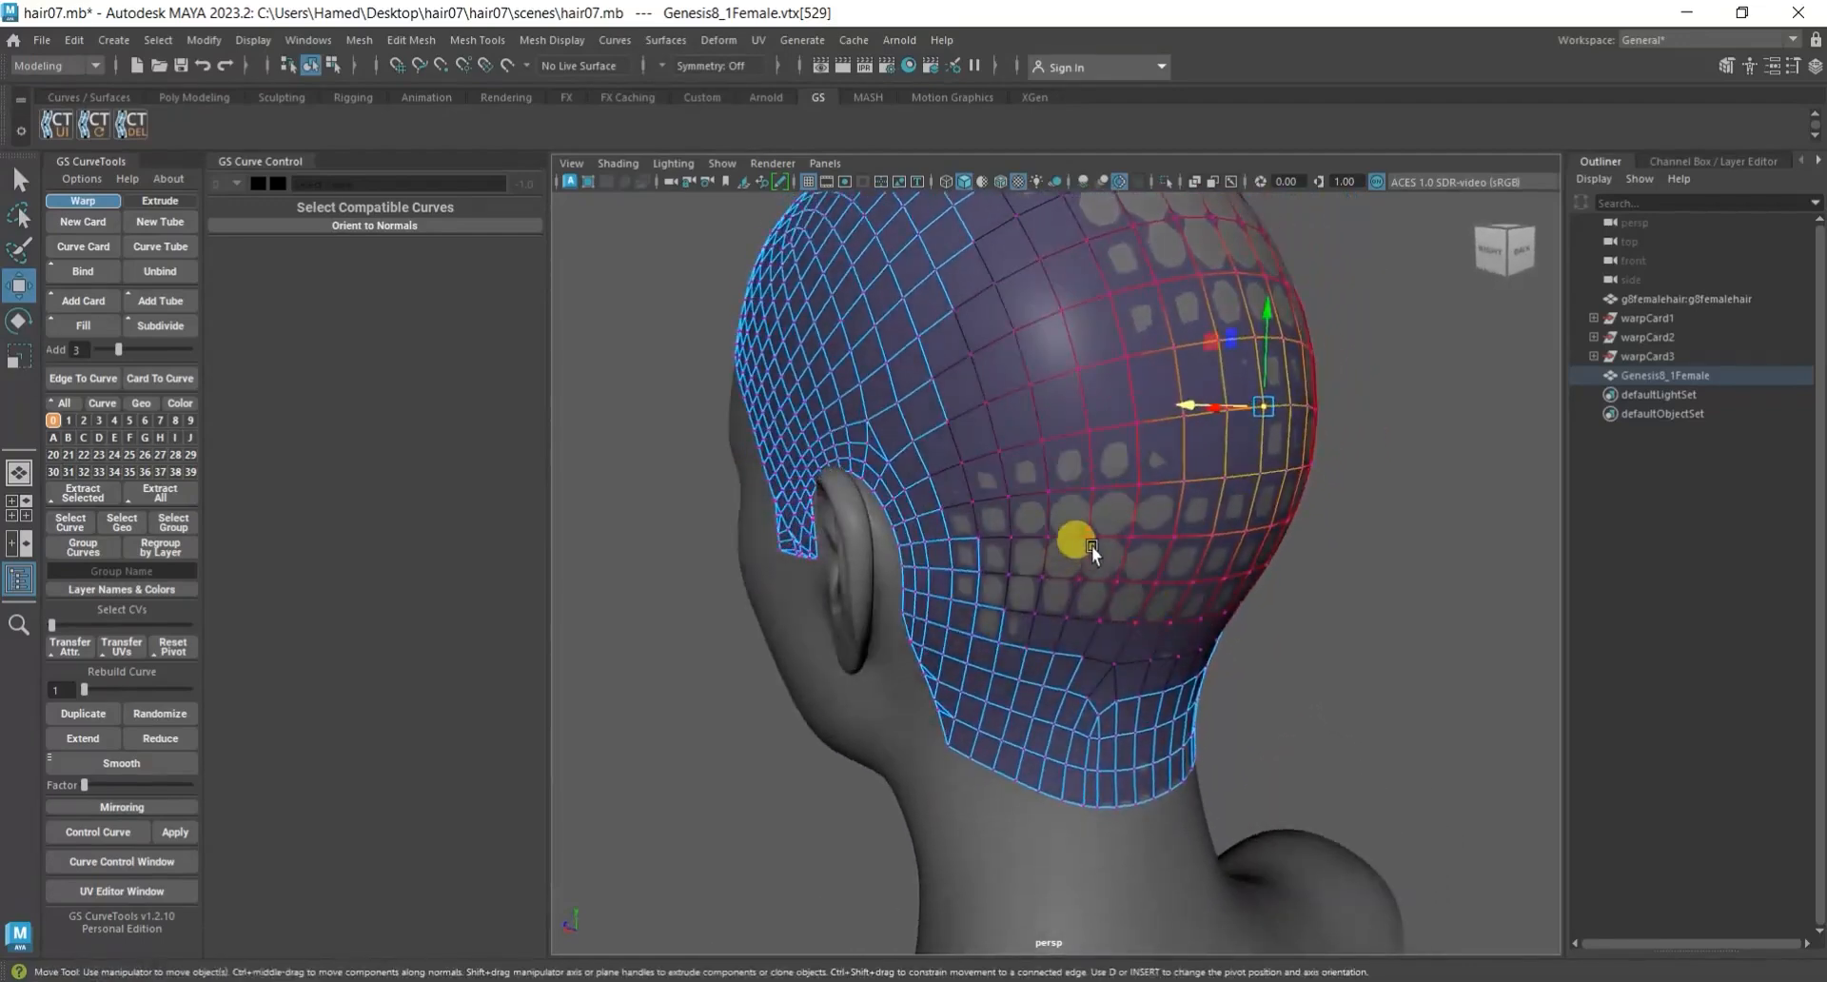
{"action": "left_click", "coordinate": [1092, 546]}
{"action": "right_click_drag", "start_coordinate": [1092, 546], "coordinate": [1151, 643], "text": "alt"}
{"action": "left_click_drag", "start_coordinate": [1151, 643], "coordinate": [1039, 654], "text": "alt"}
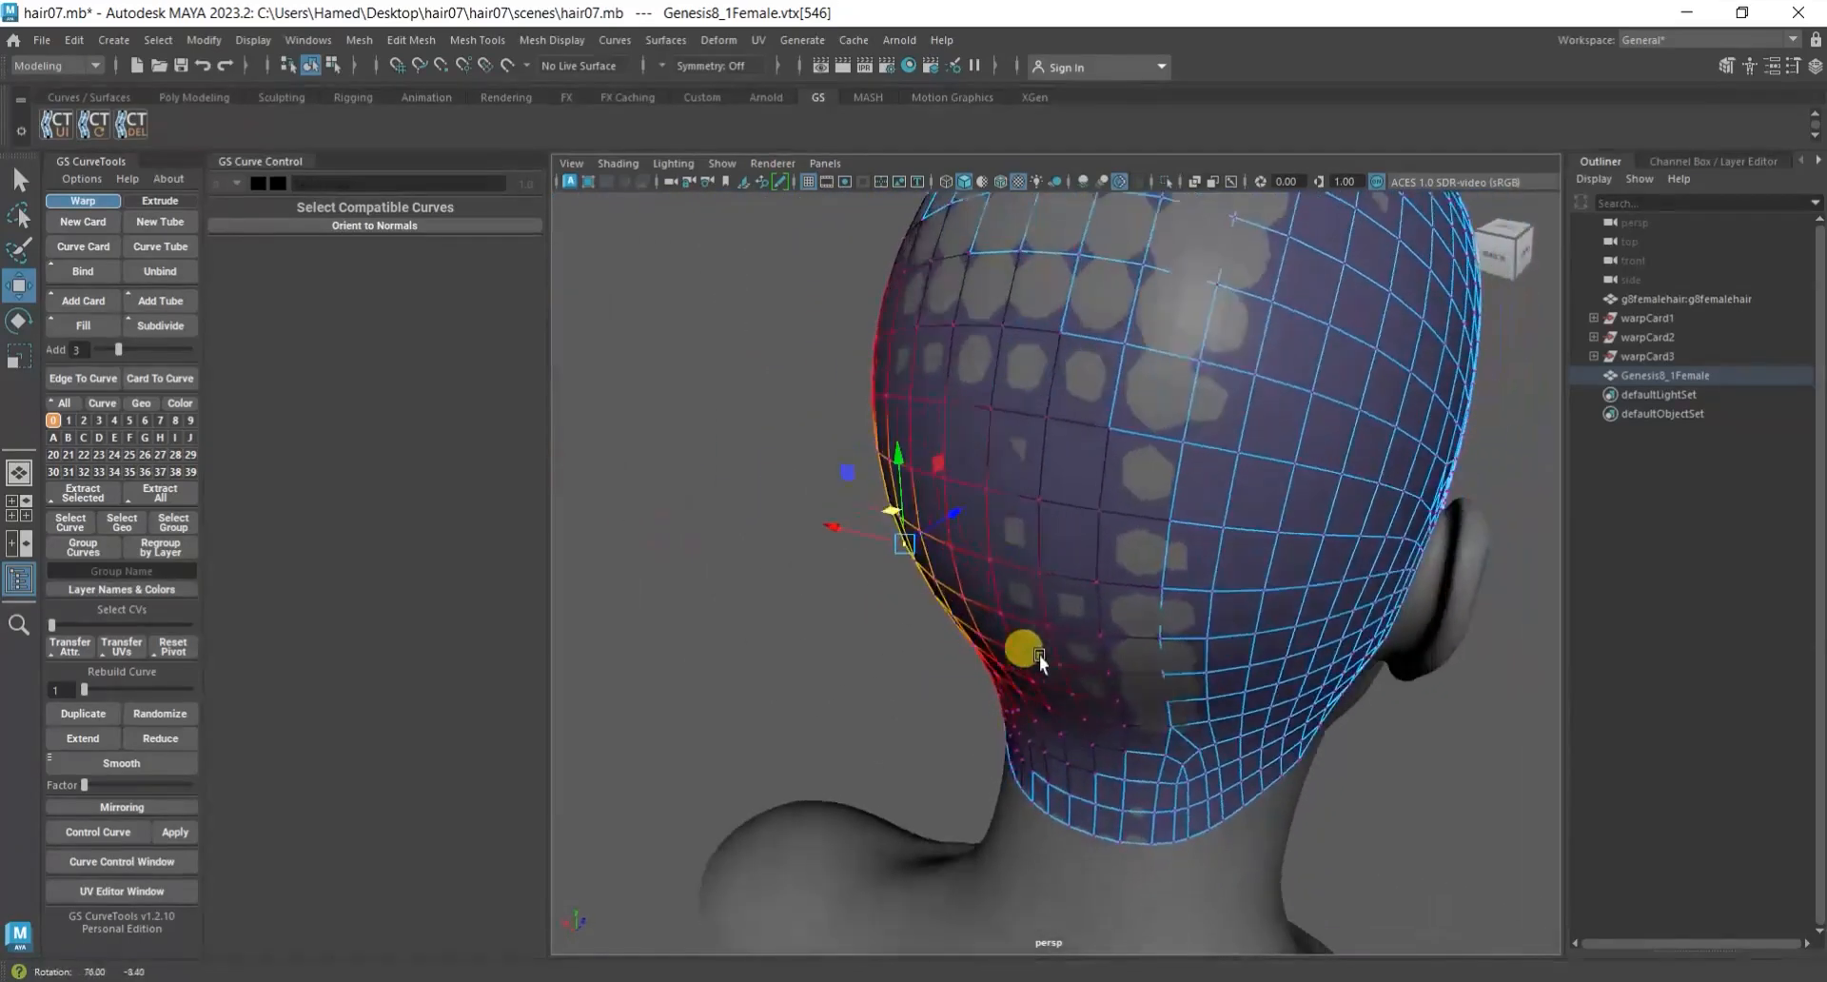
Pull the soft-selected vertices on the lower back of the head, just above the nape, outward.
{"action": "left_click", "coordinate": [1169, 584]}
{"action": "left_click", "coordinate": [1155, 672]}
{"action": "right_click_drag", "start_coordinate": [1155, 671], "coordinate": [1189, 721], "text": "alt"}
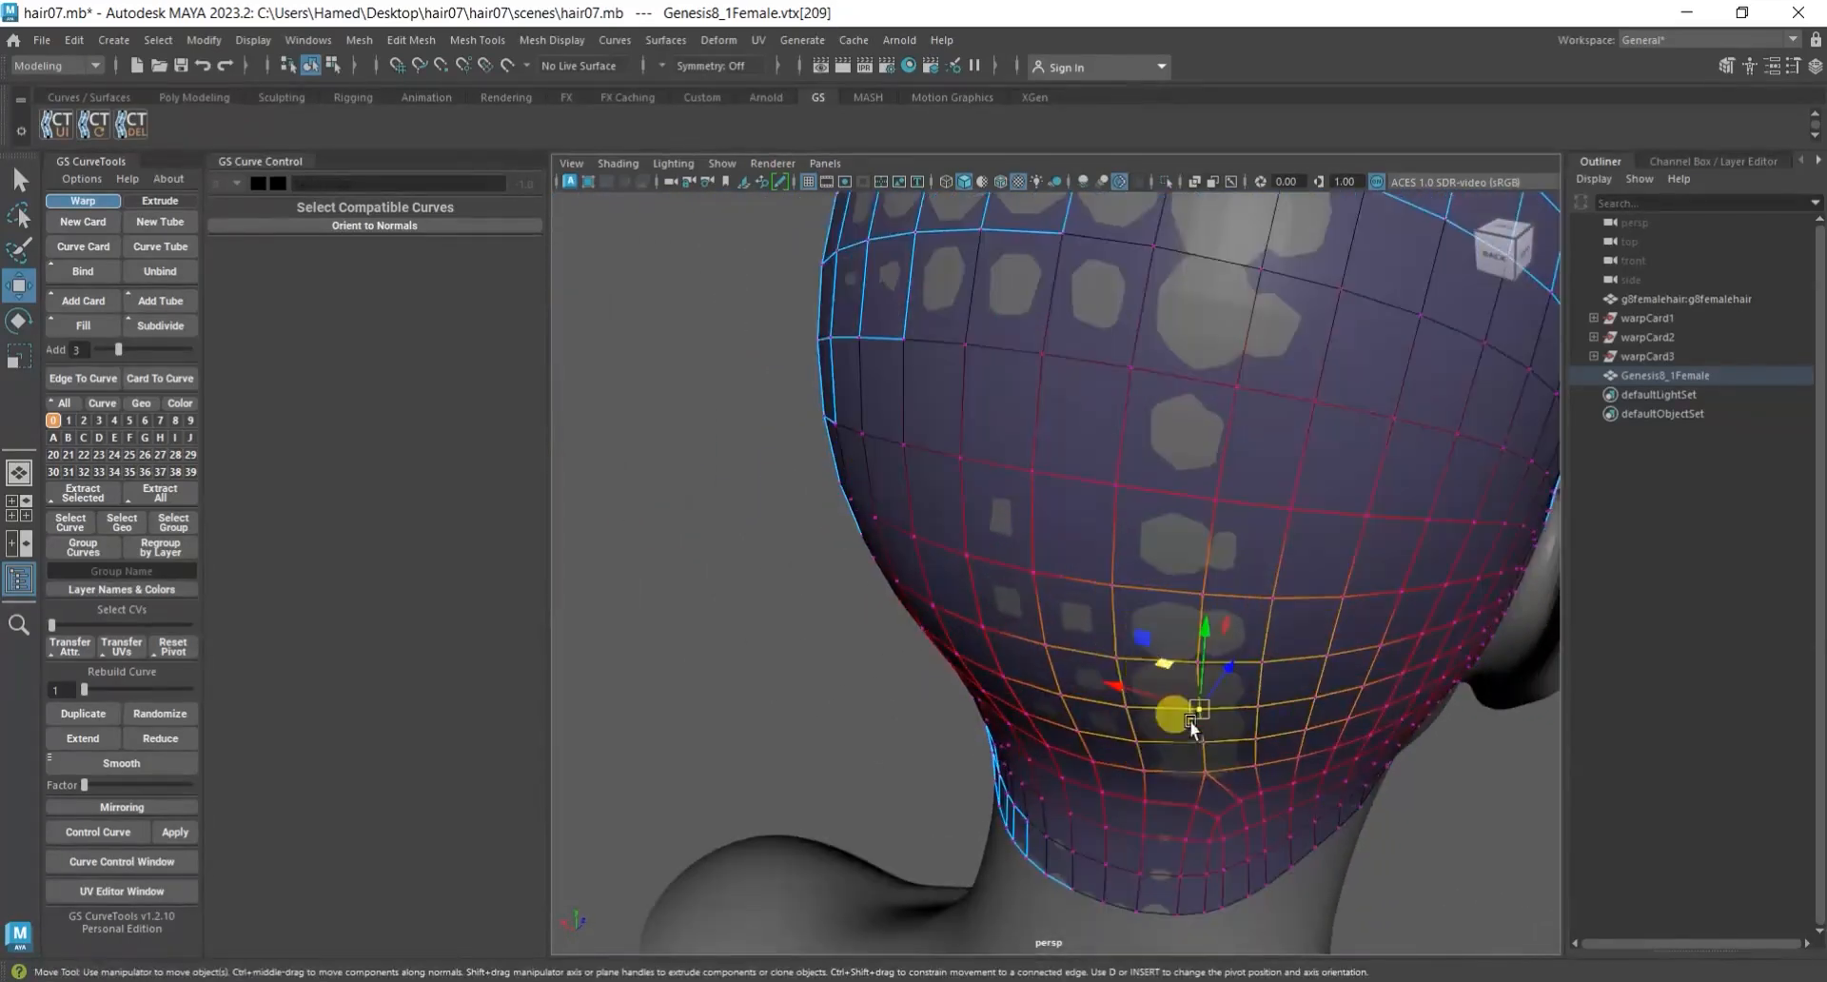
{"action": "left_click_drag", "start_coordinate": [1169, 666], "coordinate": [1374, 534]}
{"action": "scroll", "coordinate": [1172, 666], "scroll_direction": "down", "scroll_amount": 5}
Pull the scalp vertices along the central strip of the upper back of the head slightly outward.
{"action": "left_click", "coordinate": [1149, 474]}
{"action": "scroll", "coordinate": [1151, 495], "scroll_direction": "up", "scroll_amount": 5}
{"action": "scroll", "coordinate": [1374, 534], "scroll_direction": "up", "scroll_amount": 3}
{"action": "middle_click_drag", "start_coordinate": [1374, 534], "coordinate": [1195, 654], "text": "alt"}
{"action": "left_click_drag", "start_coordinate": [1147, 384], "coordinate": [1150, 367]}
{"action": "scroll", "coordinate": [1273, 642], "scroll_direction": "down", "scroll_amount": 4}
{"action": "left_click_drag", "start_coordinate": [1273, 642], "coordinate": [1022, 654], "text": "alt"}
Nudge the soft-selected vertex on the rear slope of the crown outward to cover the exposed head patches.
{"action": "left_click", "coordinate": [1165, 520]}
{"action": "left_click_drag", "start_coordinate": [1146, 656], "coordinate": [967, 592], "text": "alt"}
{"action": "scroll", "coordinate": [967, 592], "scroll_direction": "up", "scroll_amount": 5}
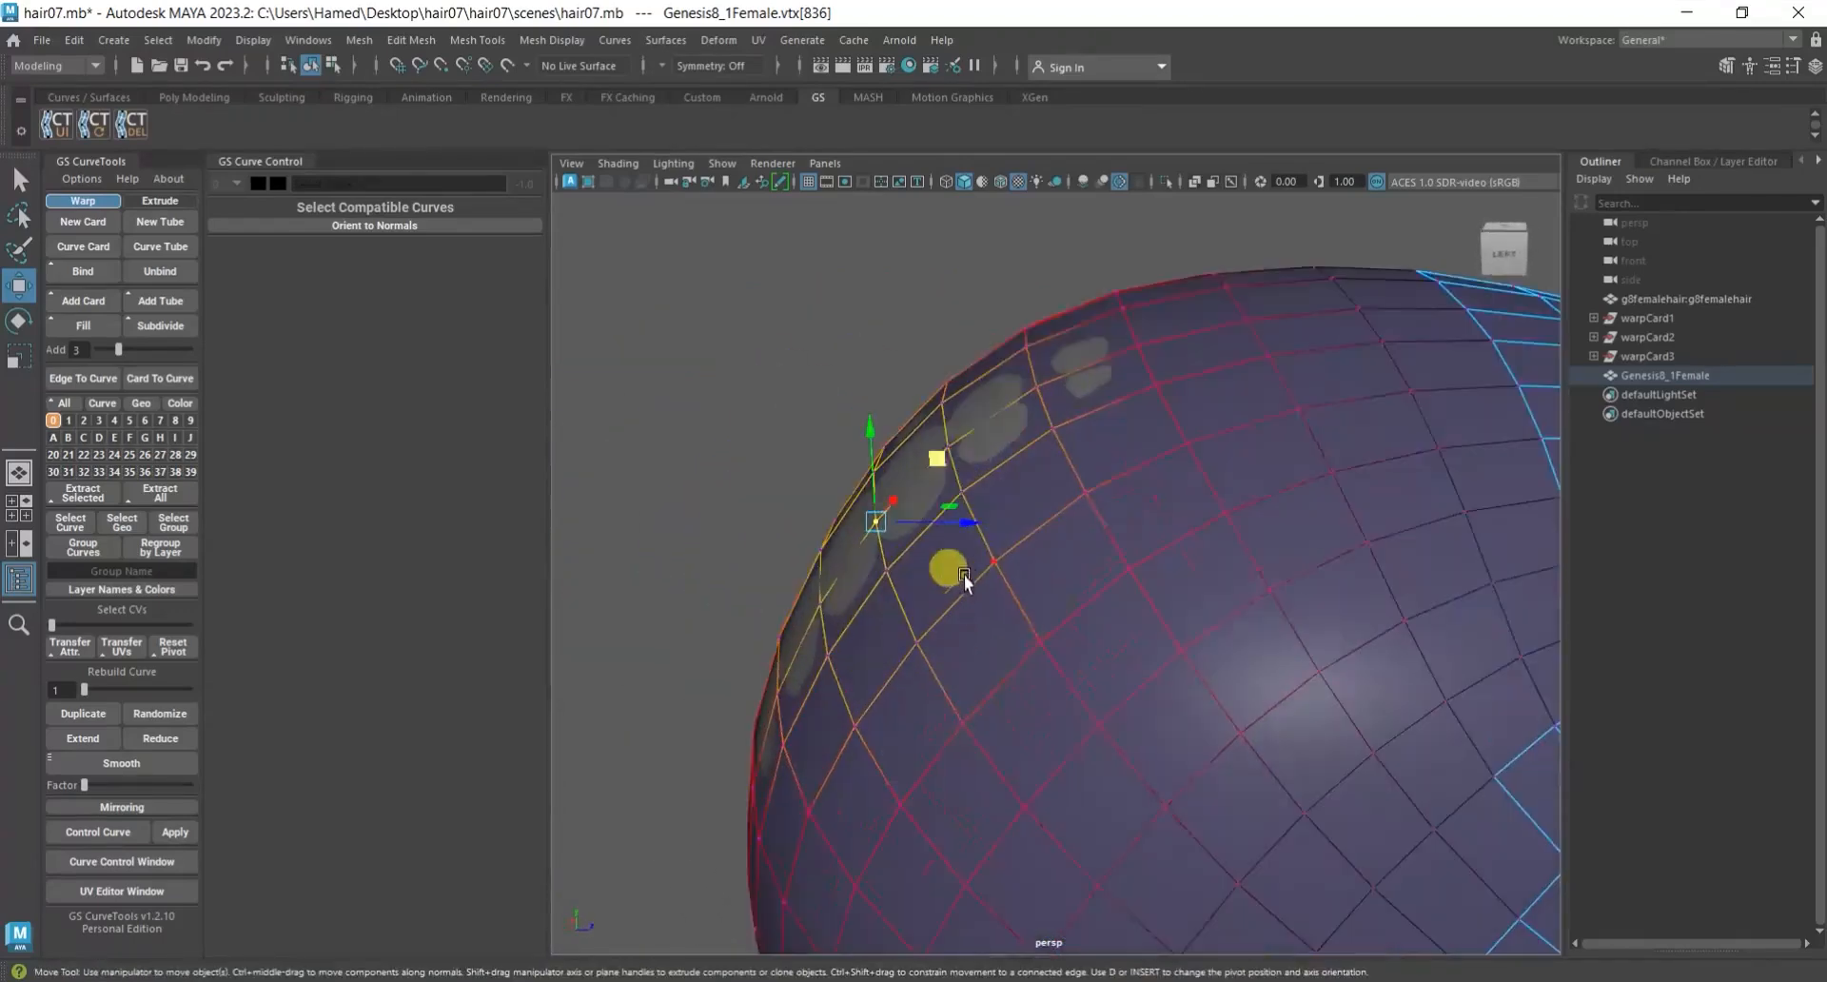
{"action": "middle_click_drag", "start_coordinate": [932, 453], "coordinate": [932, 453]}
{"action": "left_click_drag", "start_coordinate": [932, 453], "coordinate": [929, 450]}
Lift the scalp vertex between the four exposed patches on the upper rear side slightly away from the head.
{"action": "scroll", "coordinate": [1009, 647], "scroll_direction": "down", "scroll_amount": 5}
{"action": "left_click_drag", "start_coordinate": [1008, 647], "coordinate": [1343, 723], "text": "alt"}
{"action": "scroll", "coordinate": [1225, 658], "scroll_direction": "down", "scroll_amount": 5}
{"action": "scroll", "coordinate": [1220, 658], "scroll_direction": "up", "scroll_amount": 10}
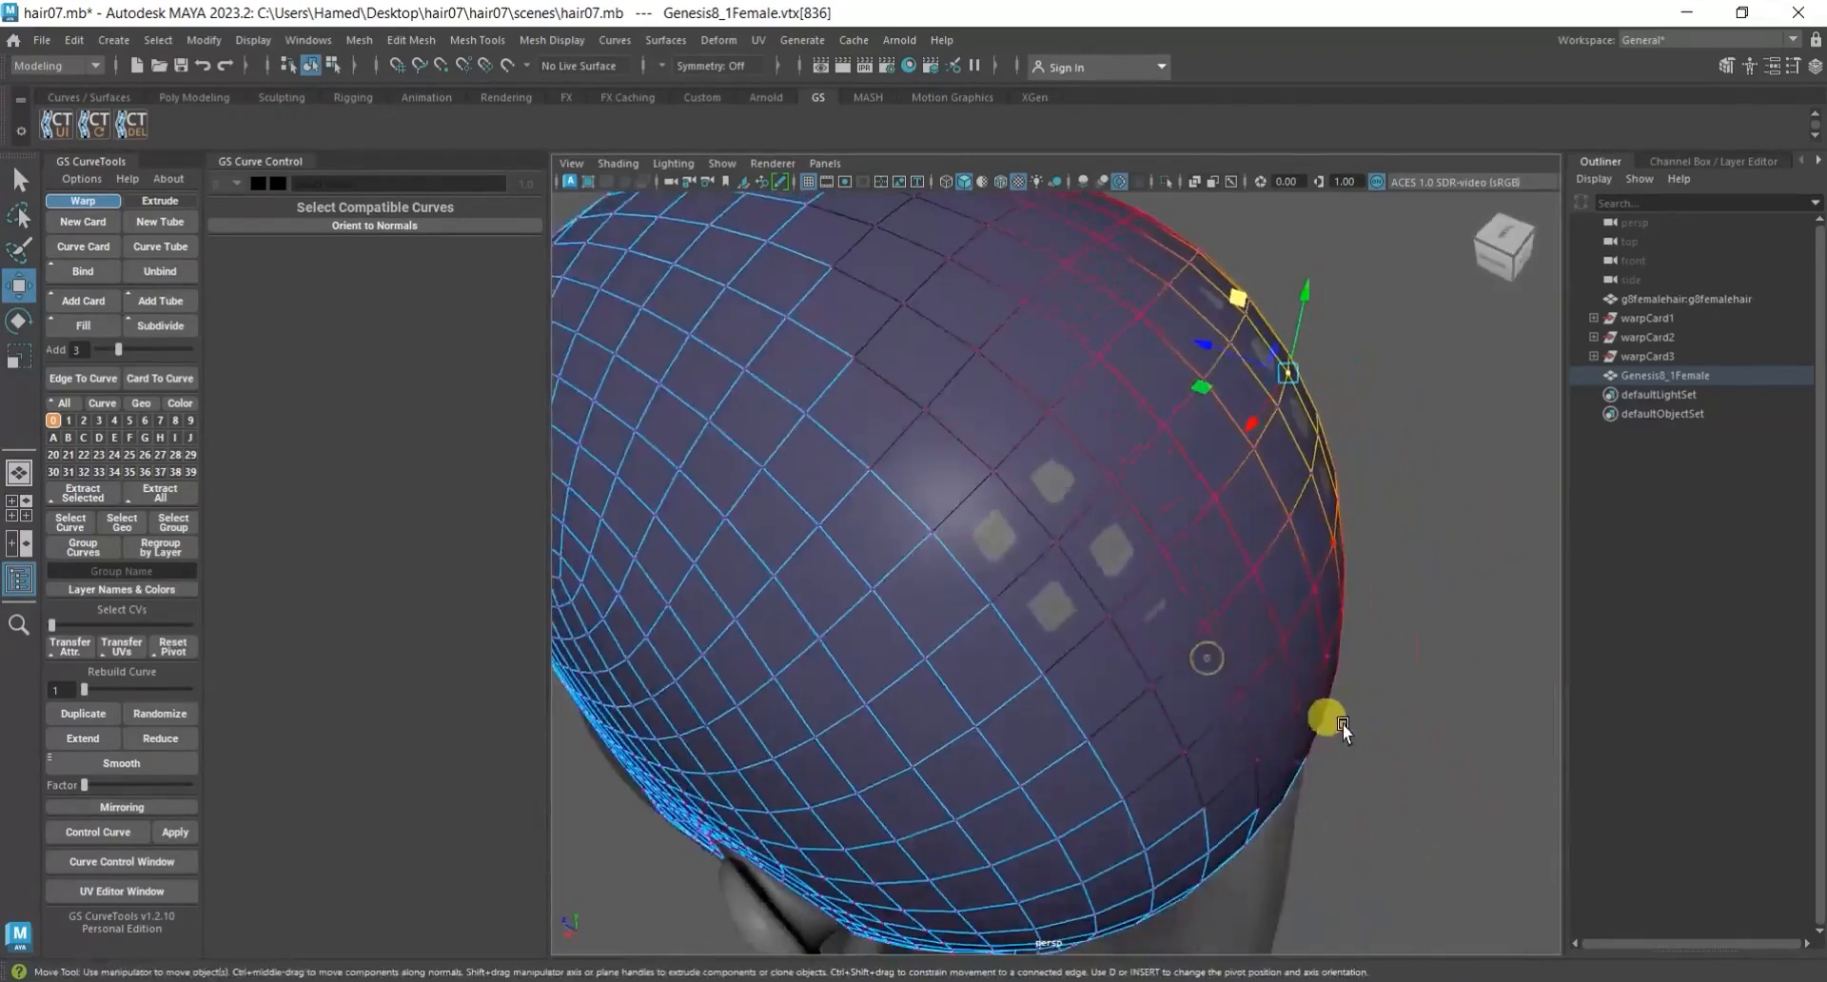
{"action": "scroll", "coordinate": [1044, 562], "scroll_direction": "up", "scroll_amount": 5}
{"action": "scroll", "coordinate": [1044, 562], "scroll_direction": "down", "scroll_amount": 4}
{"action": "left_click", "coordinate": [1064, 534]}
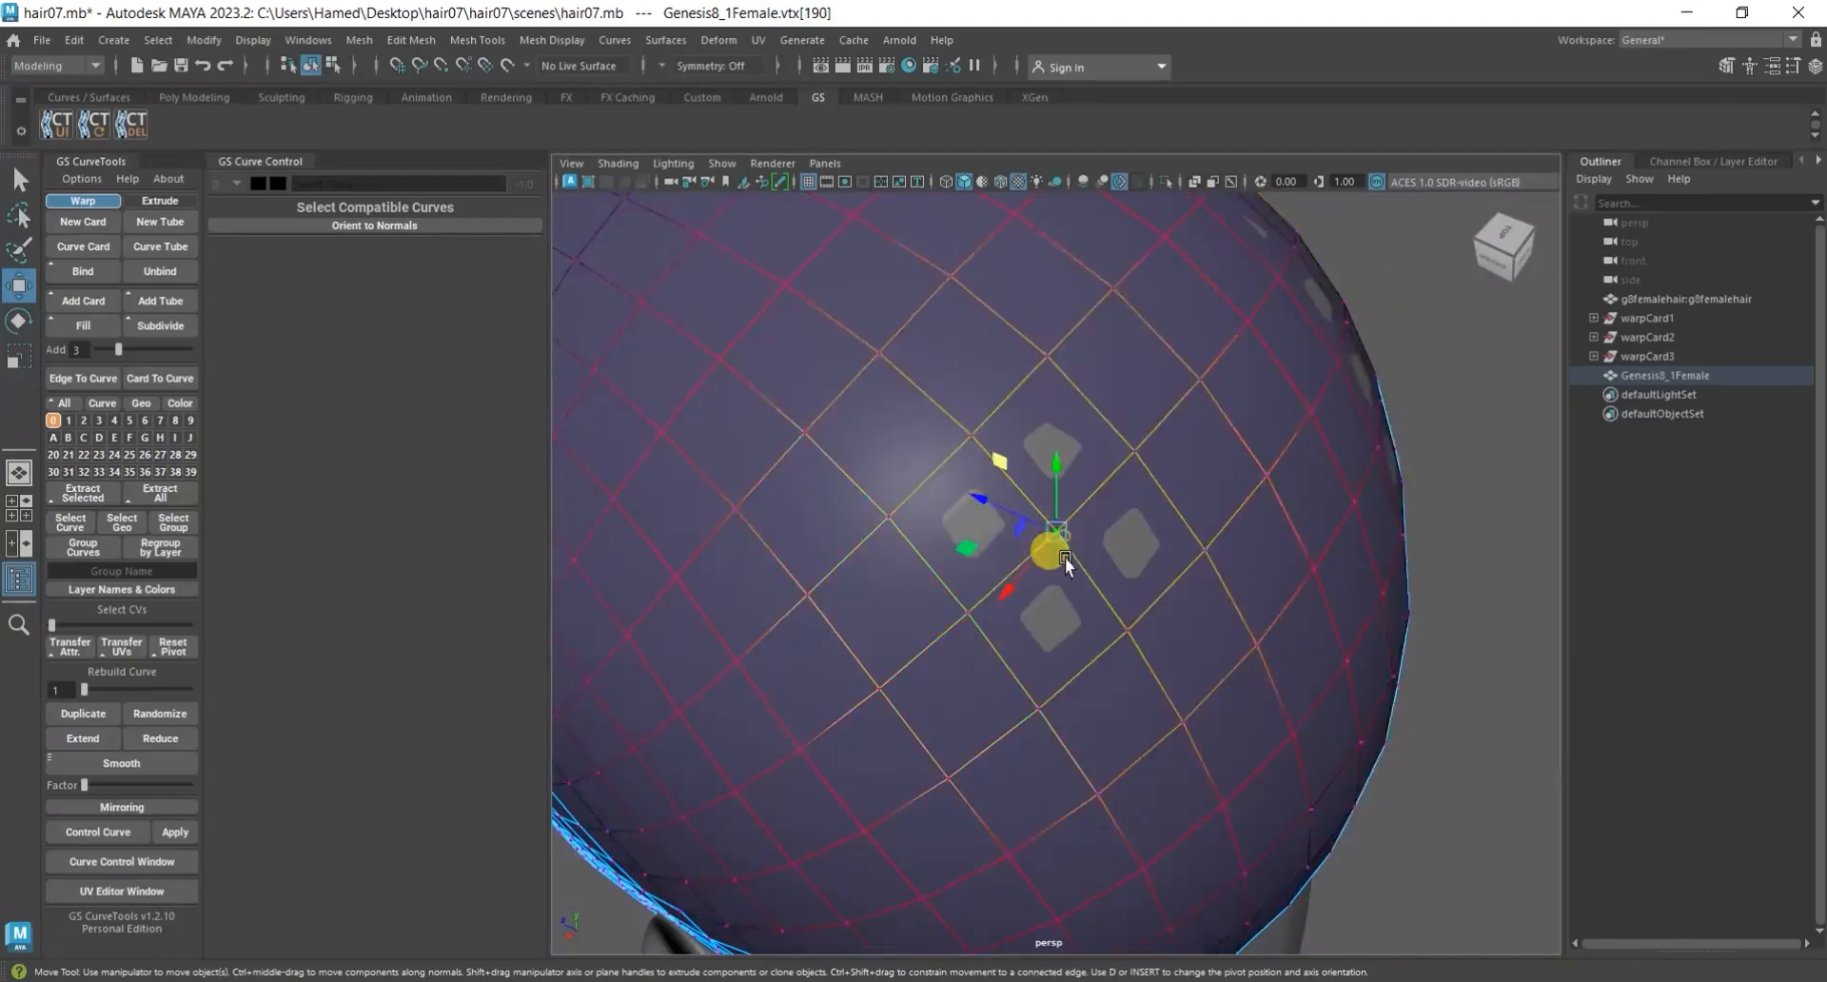
{"action": "scroll", "coordinate": [1014, 517], "scroll_direction": "up", "scroll_amount": 3}
{"action": "left_click_drag", "start_coordinate": [1021, 498], "coordinate": [1023, 498]}
{"action": "scroll", "coordinate": [1453, 615], "scroll_direction": "down", "scroll_amount": 5}
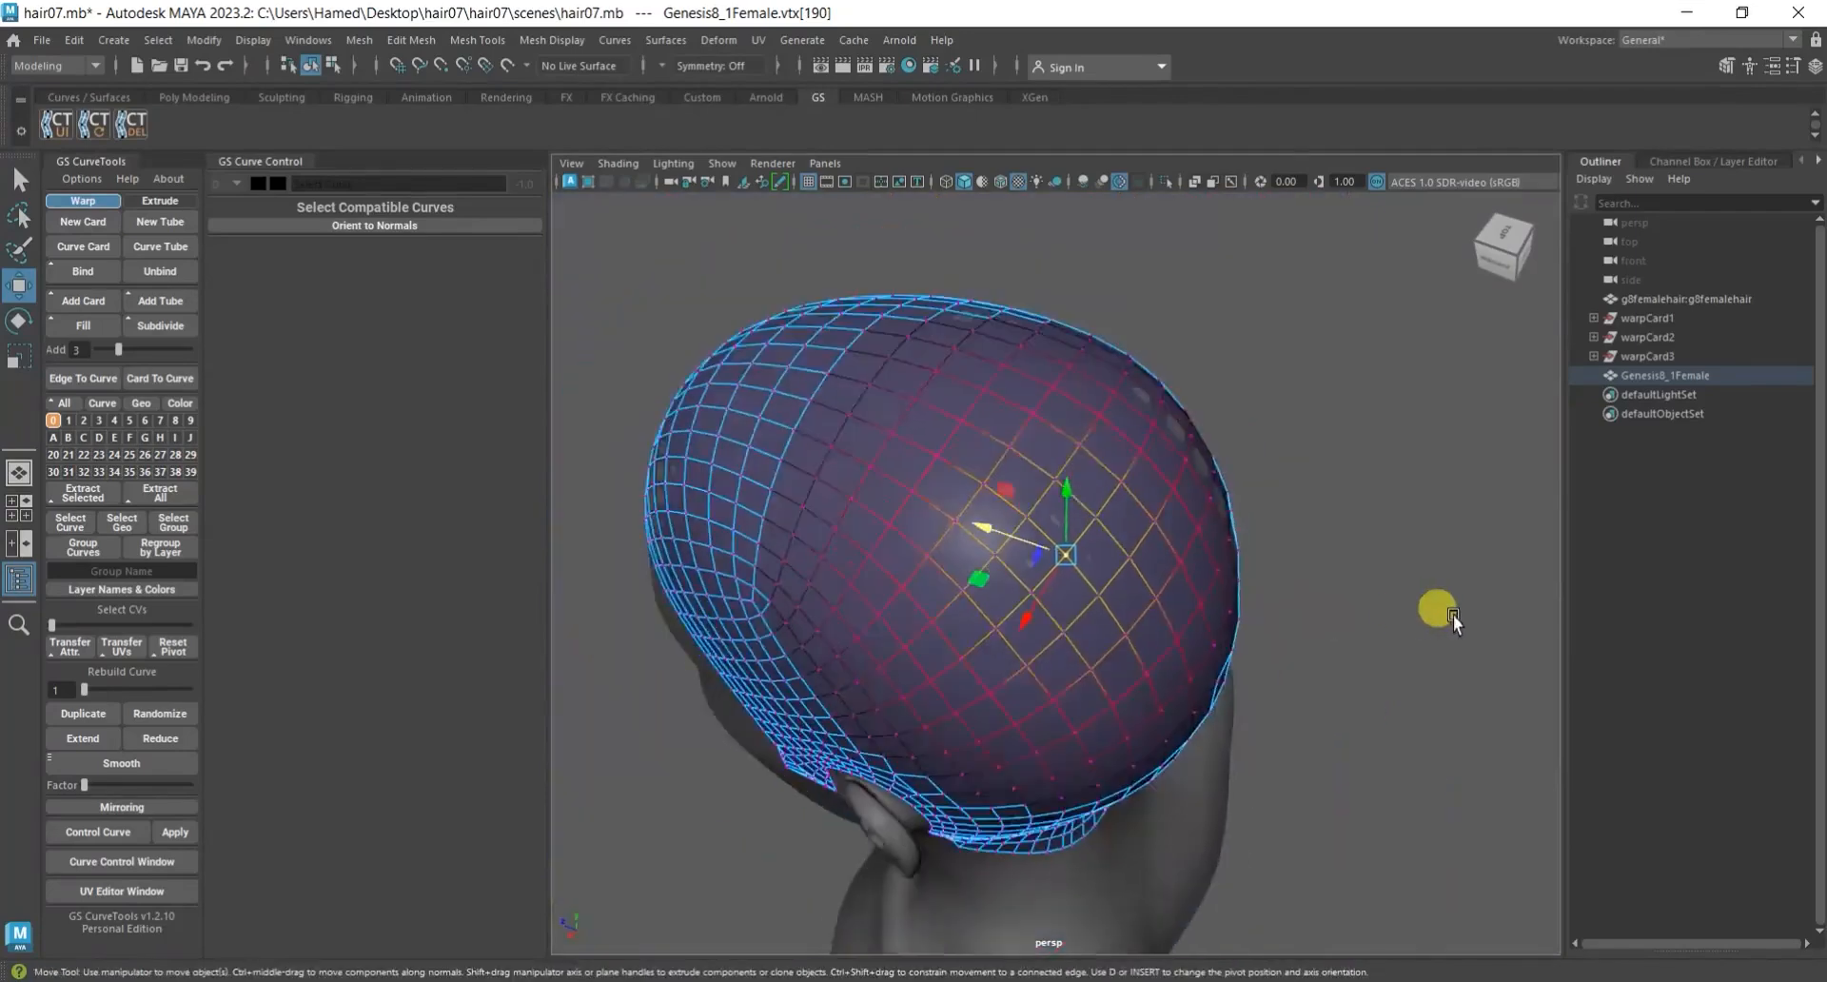
Nudge the scalp vertices outward at the remaining exposed patches on the upper back of the head.
{"action": "left_click_drag", "start_coordinate": [1453, 615], "coordinate": [1085, 616], "text": "alt"}
{"action": "middle_click_drag", "start_coordinate": [1084, 617], "coordinate": [1126, 474], "text": "alt"}
{"action": "scroll", "coordinate": [1127, 474], "scroll_direction": "up", "scroll_amount": 7}
{"action": "left_click_drag", "start_coordinate": [1164, 563], "coordinate": [1220, 381], "text": "alt"}
{"action": "left_click", "coordinate": [1227, 373]}
{"action": "left_click_drag", "start_coordinate": [1214, 485], "coordinate": [1204, 544], "text": "alt"}
{"action": "left_click_drag", "start_coordinate": [1230, 396], "coordinate": [1234, 397]}
Inspect the scalp for remaining exposed patches and pull the lower back vertices above the nape slightly outward.
{"action": "scroll", "coordinate": [1200, 560], "scroll_direction": "down", "scroll_amount": 6}
{"action": "mouse_move", "coordinate": [1201, 561]}
{"action": "left_mouse_down", "text": "alt"}
{"action": "mouse_move", "coordinate": [1270, 585]}
{"action": "mouse_move", "coordinate": [1198, 585]}
{"action": "left_mouse_up", "text": "alt"}
{"action": "middle_click_drag", "start_coordinate": [1198, 585], "coordinate": [1189, 371], "text": "alt"}
{"action": "scroll", "coordinate": [1180, 399], "scroll_direction": "up", "scroll_amount": 2}
{"action": "left_click_drag", "start_coordinate": [1151, 495], "coordinate": [1065, 461], "text": "alt"}
{"action": "scroll", "coordinate": [1065, 476], "scroll_direction": "up", "scroll_amount": 4}
{"action": "middle_click_drag", "start_coordinate": [1067, 544], "coordinate": [1065, 661], "text": "alt"}
{"action": "left_click_drag", "start_coordinate": [1047, 685], "coordinate": [1005, 693], "text": "alt"}
{"action": "left_click", "coordinate": [1036, 488]}
{"action": "mouse_move", "coordinate": [1026, 624]}
{"action": "left_mouse_down", "text": "alt"}
{"action": "mouse_move", "coordinate": [997, 586]}
{"action": "mouse_move", "coordinate": [1029, 609]}
{"action": "left_mouse_up", "text": "alt"}
{"action": "left_click_drag", "start_coordinate": [990, 510], "coordinate": [991, 511]}
{"action": "left_click_drag", "start_coordinate": [1213, 457], "coordinate": [1249, 367], "text": "alt"}
{"action": "scroll", "coordinate": [1085, 706], "scroll_direction": "up", "scroll_amount": 2}
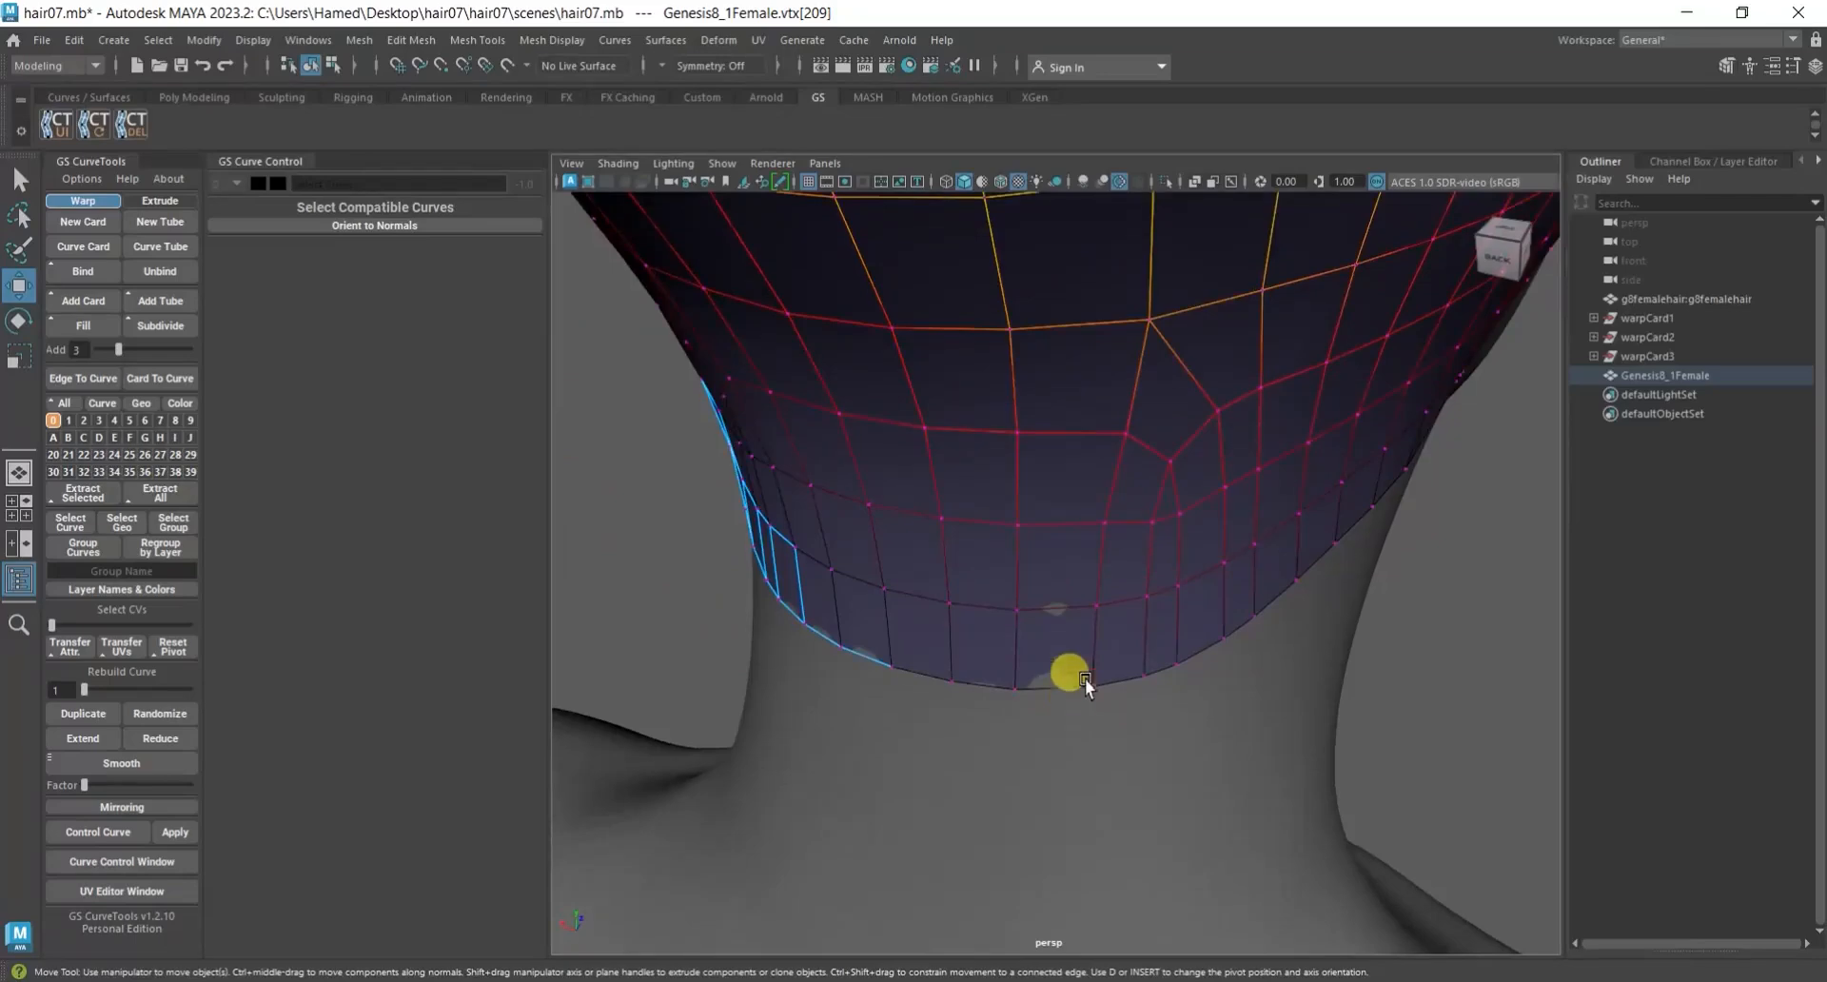
Pull the scalp's bottom-edge vertex beside the exposed patch at the nape slightly outward from the neck.
{"action": "left_click", "coordinate": [1090, 682]}
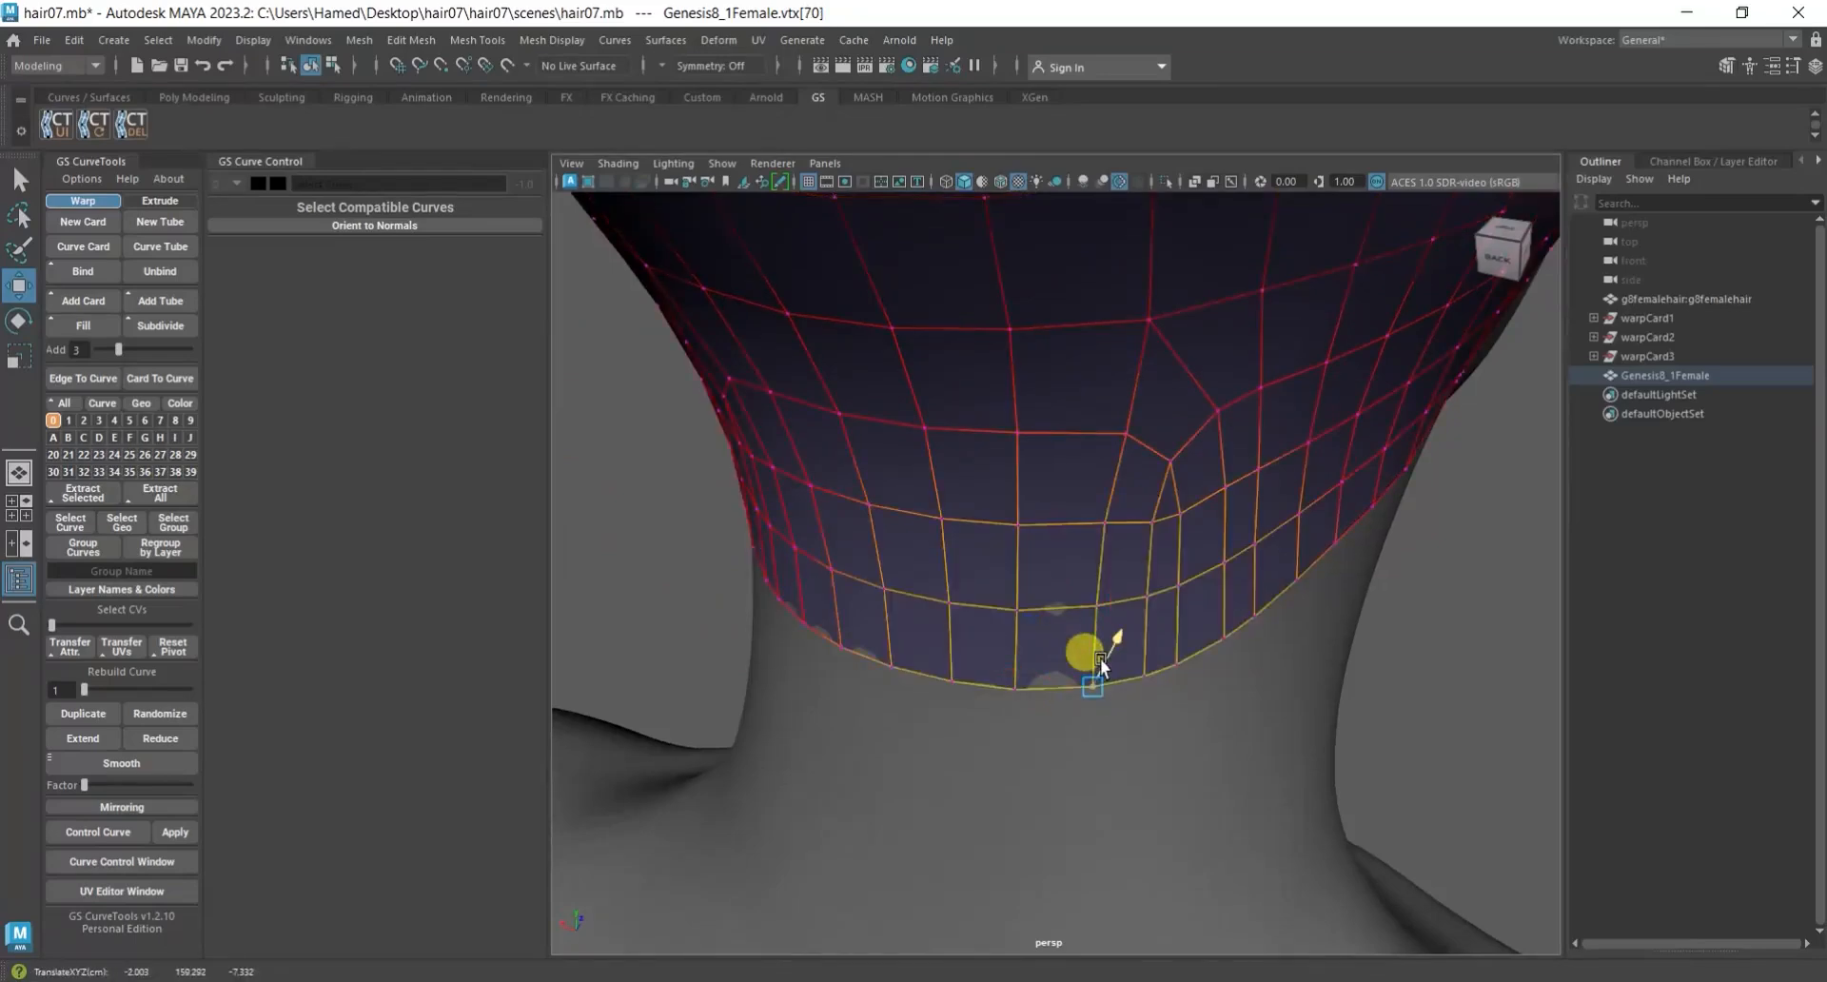
{"action": "left_click_drag", "start_coordinate": [1099, 658], "coordinate": [1169, 744], "text": "alt"}
{"action": "left_click_drag", "start_coordinate": [961, 457], "coordinate": [1161, 466], "text": "alt"}
{"action": "scroll", "coordinate": [1105, 614], "scroll_direction": "up", "scroll_amount": 2}
{"action": "middle_click_drag", "start_coordinate": [1090, 468], "coordinate": [1206, 716], "text": "alt"}
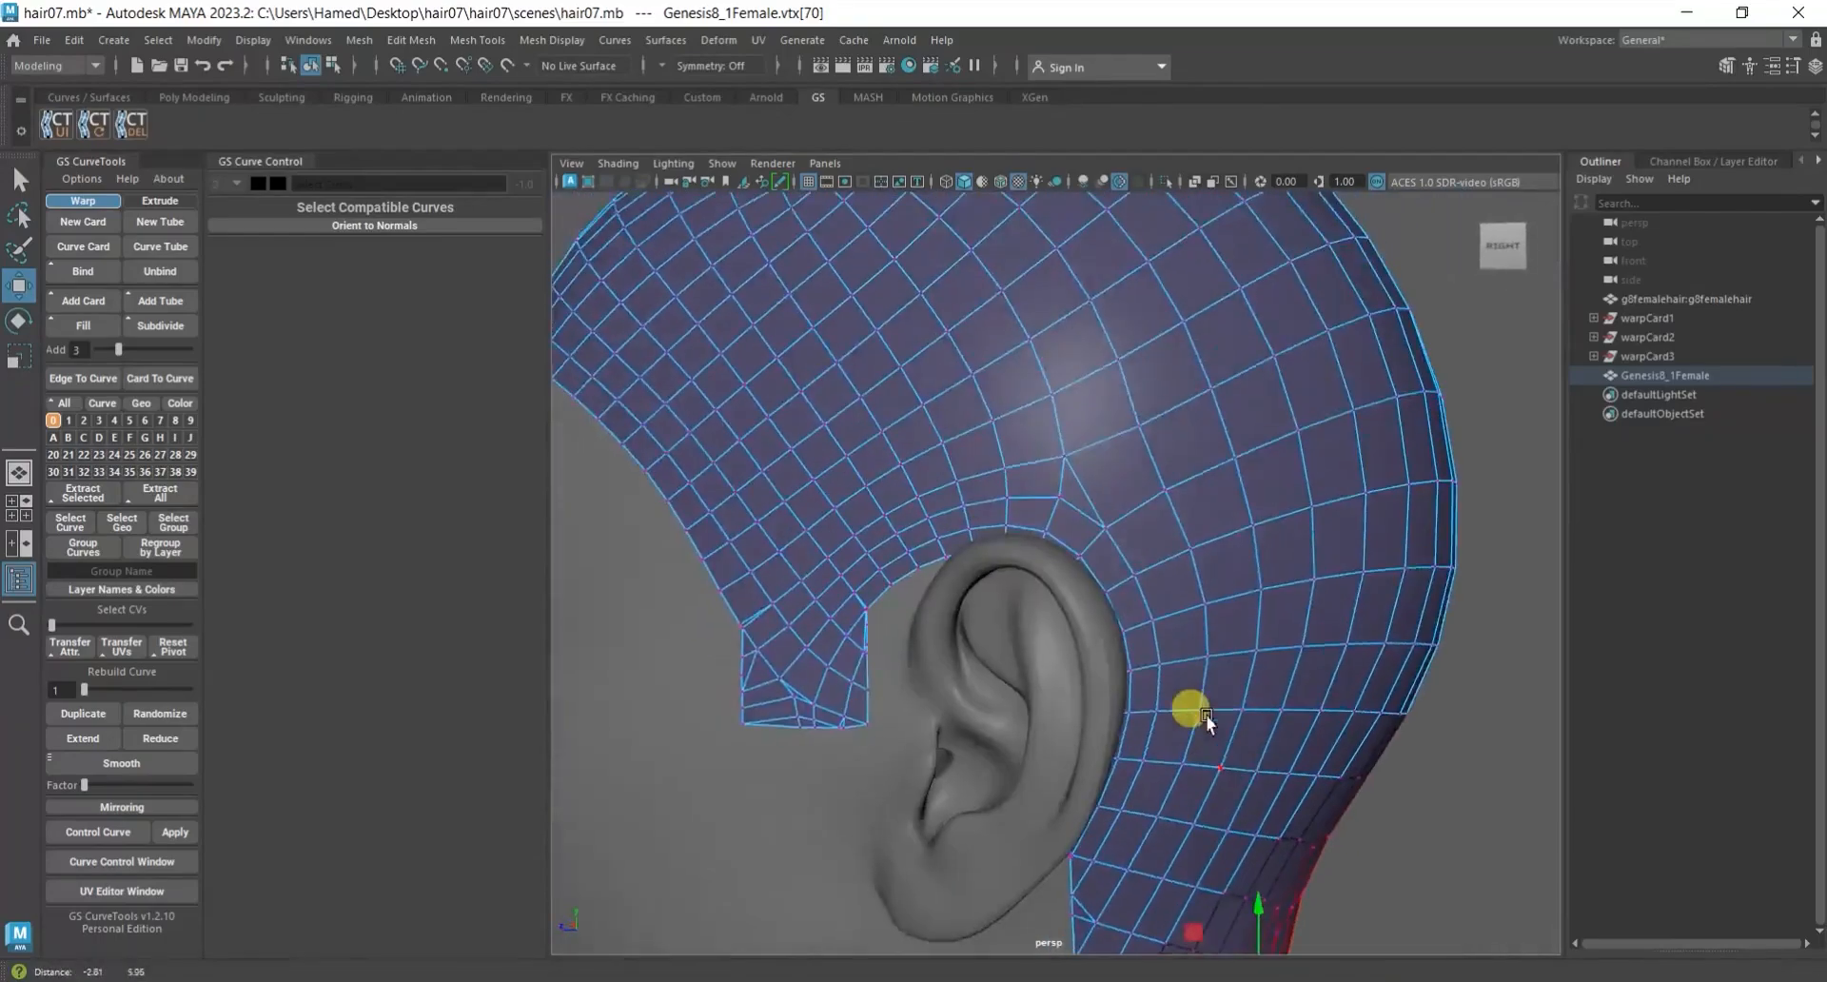
Leave vertex editing of the scalp, deselect the mesh and save the scene.
{"action": "scroll", "coordinate": [1197, 702], "scroll_direction": "down", "scroll_amount": 3}
{"action": "left_click_drag", "start_coordinate": [1052, 660], "coordinate": [1149, 706], "text": "alt"}
{"action": "middle_click_drag", "start_coordinate": [1008, 547], "coordinate": [1168, 609], "text": "alt"}
{"action": "left_click_drag", "start_coordinate": [1056, 563], "coordinate": [718, 375], "text": "alt"}
{"action": "right_click_drag", "start_coordinate": [757, 362], "coordinate": [788, 362]}
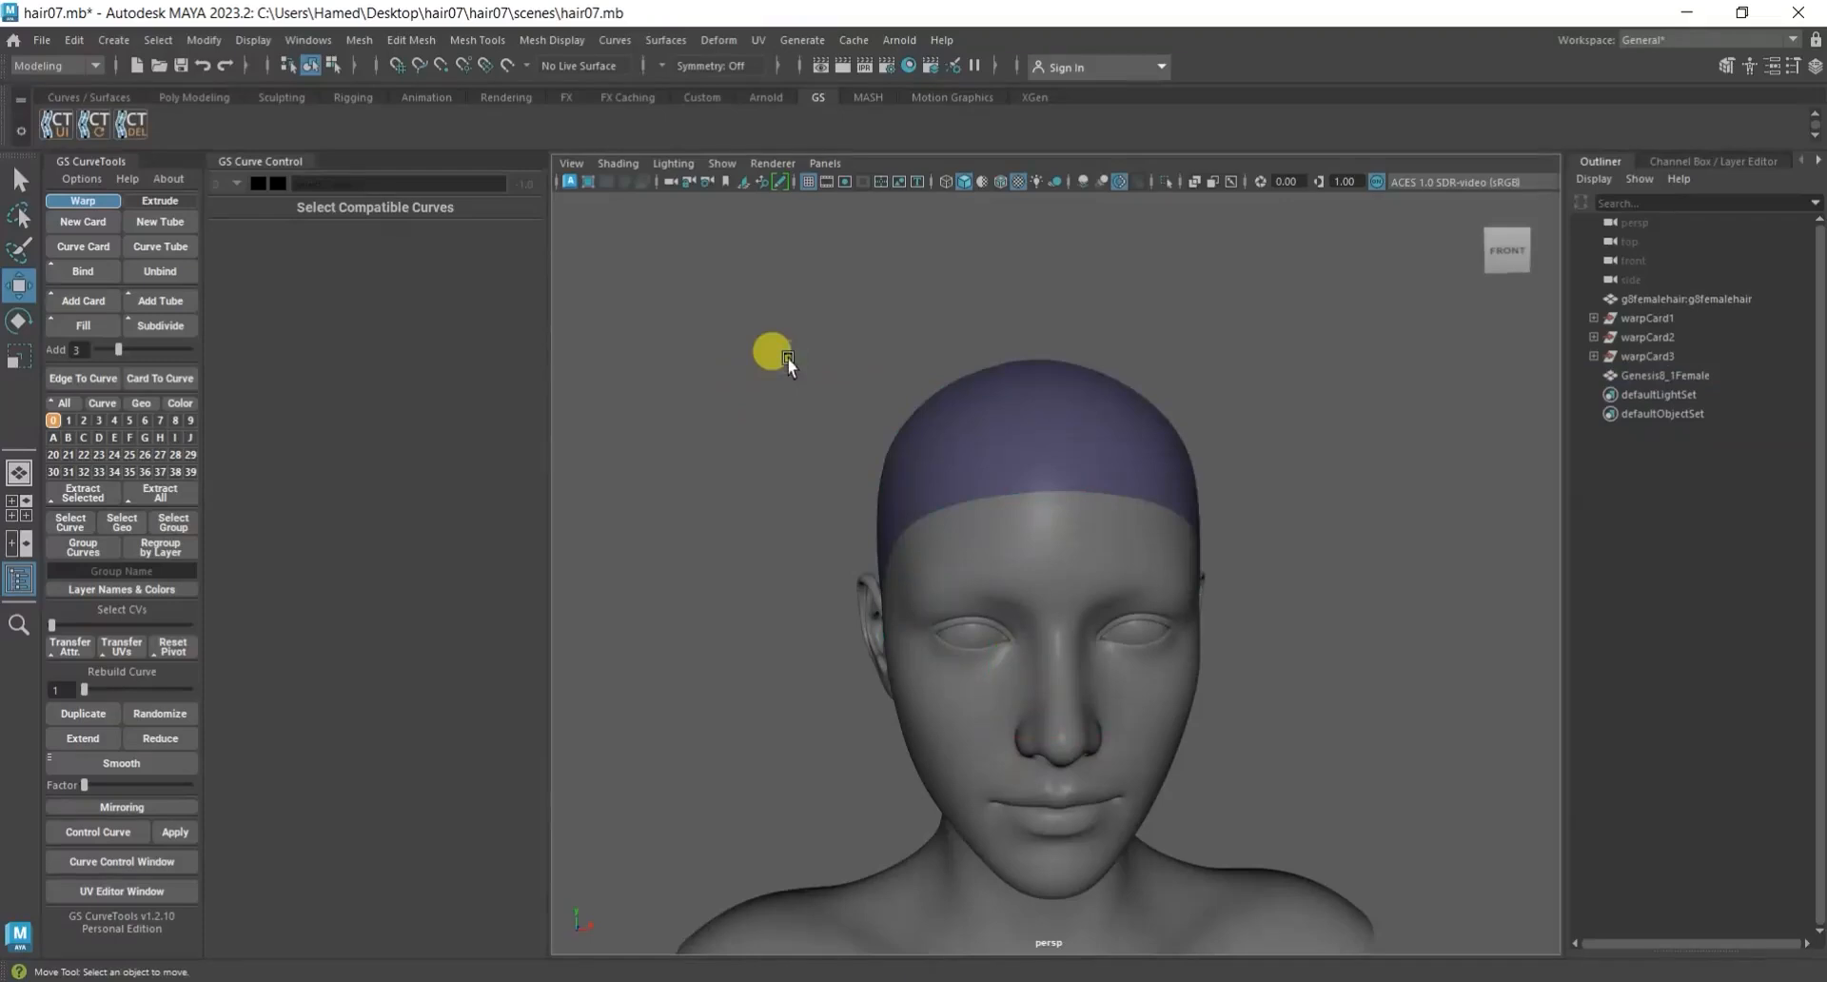
{"action": "key", "text": "ctrl+s"}
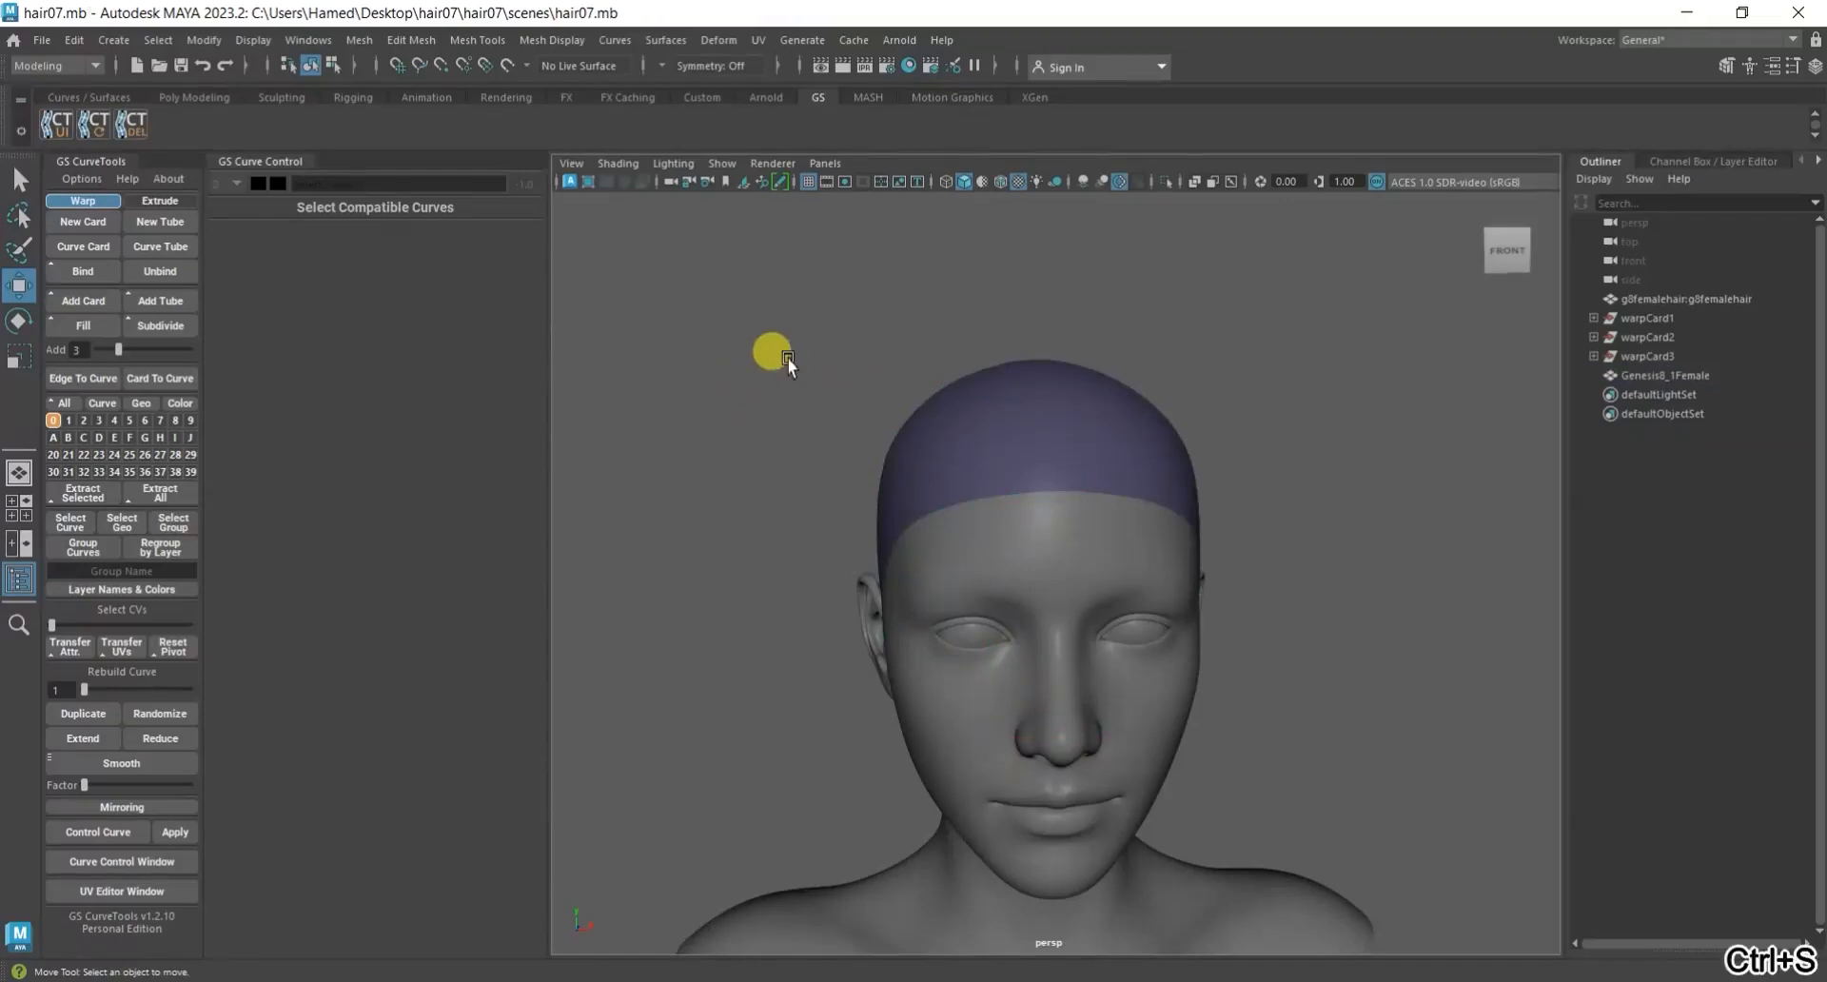
Examine the fitted scalp's border around the sideburn, ear and nape from the side of the head.
{"action": "left_click_drag", "start_coordinate": [744, 498], "coordinate": [1230, 504], "text": "alt"}
{"action": "scroll", "coordinate": [1146, 621], "scroll_direction": "up", "scroll_amount": 3}
{"action": "middle_click_drag", "start_coordinate": [1146, 624], "coordinate": [1071, 527], "text": "alt"}
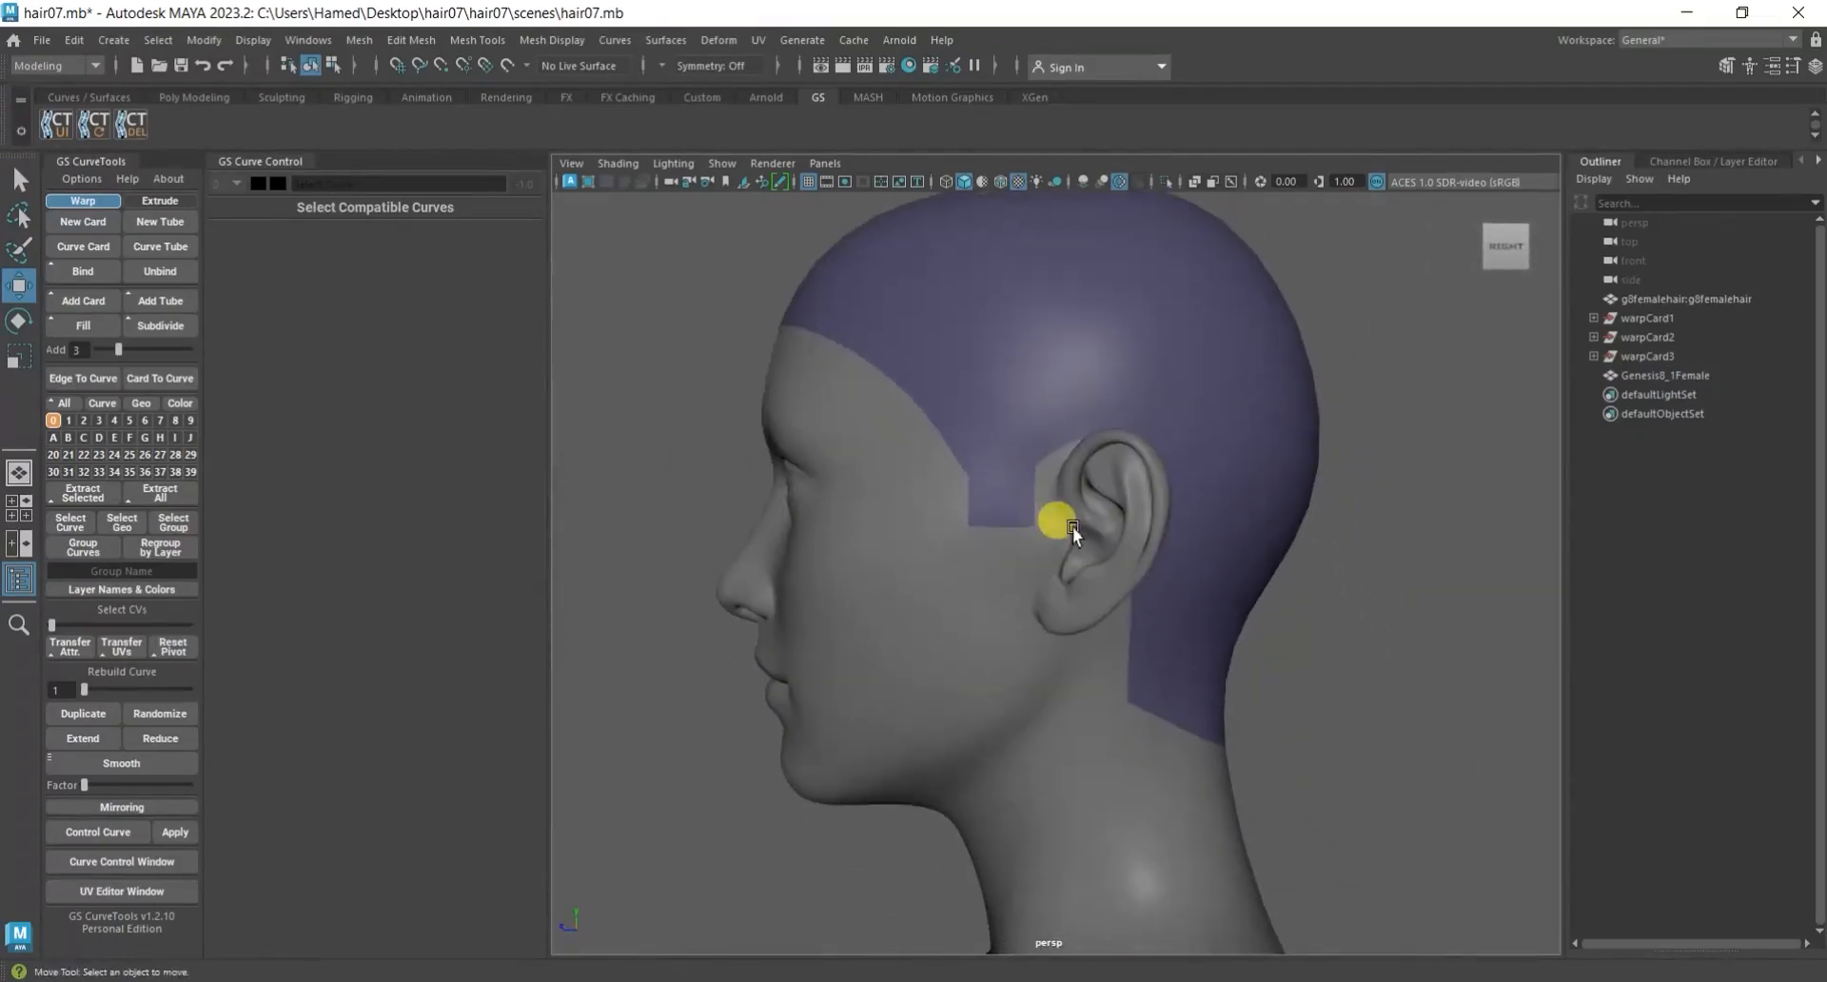
{"action": "left_click_drag", "start_coordinate": [1149, 622], "coordinate": [1138, 660], "text": "alt"}
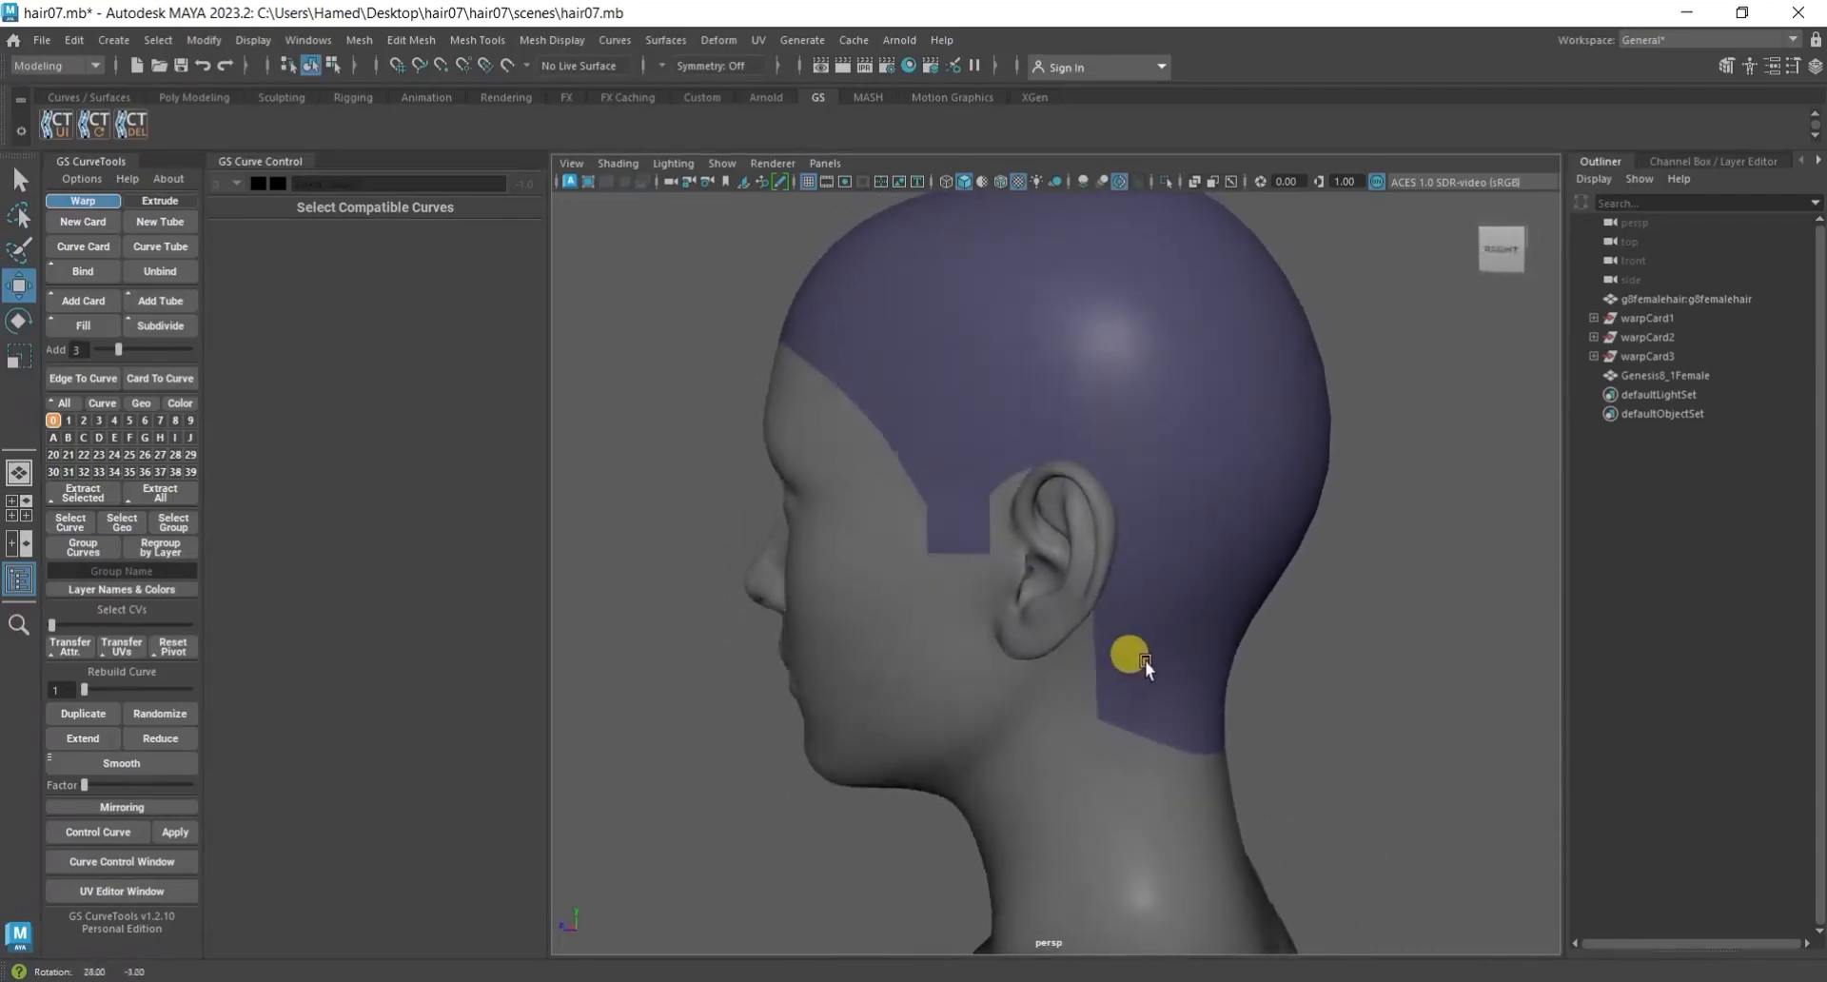